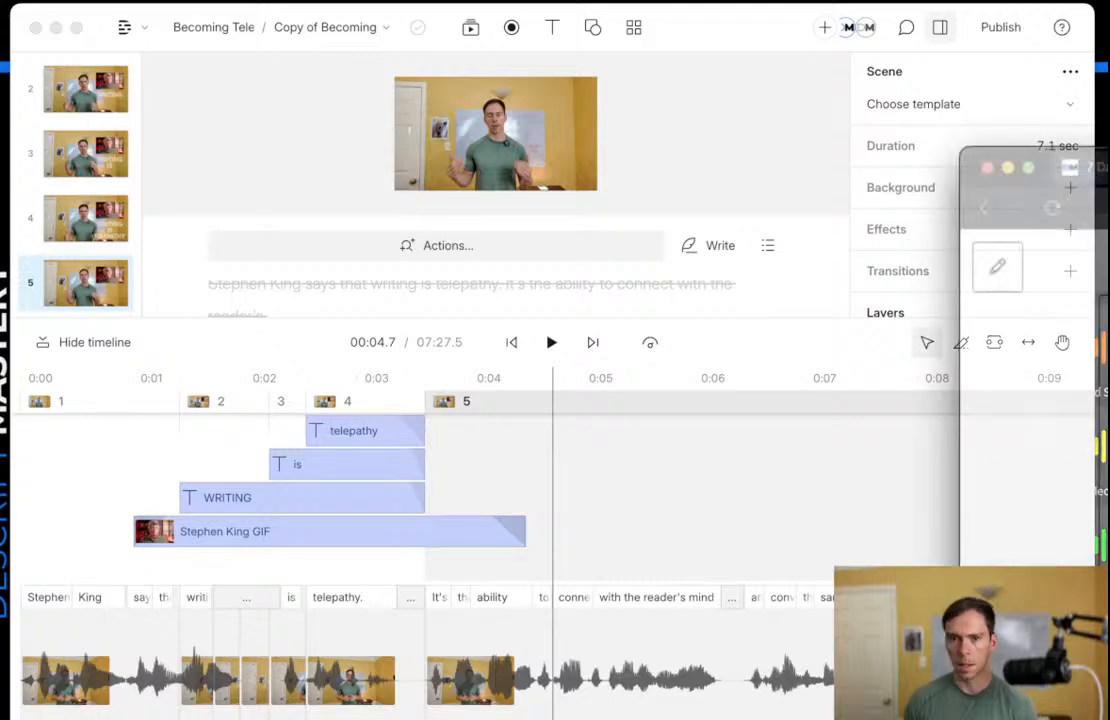
Read through the Day 1 to Day 7 lesson list on the 7 Days to Descript Mastery email course page.
scroll(787, 560, down, 5)
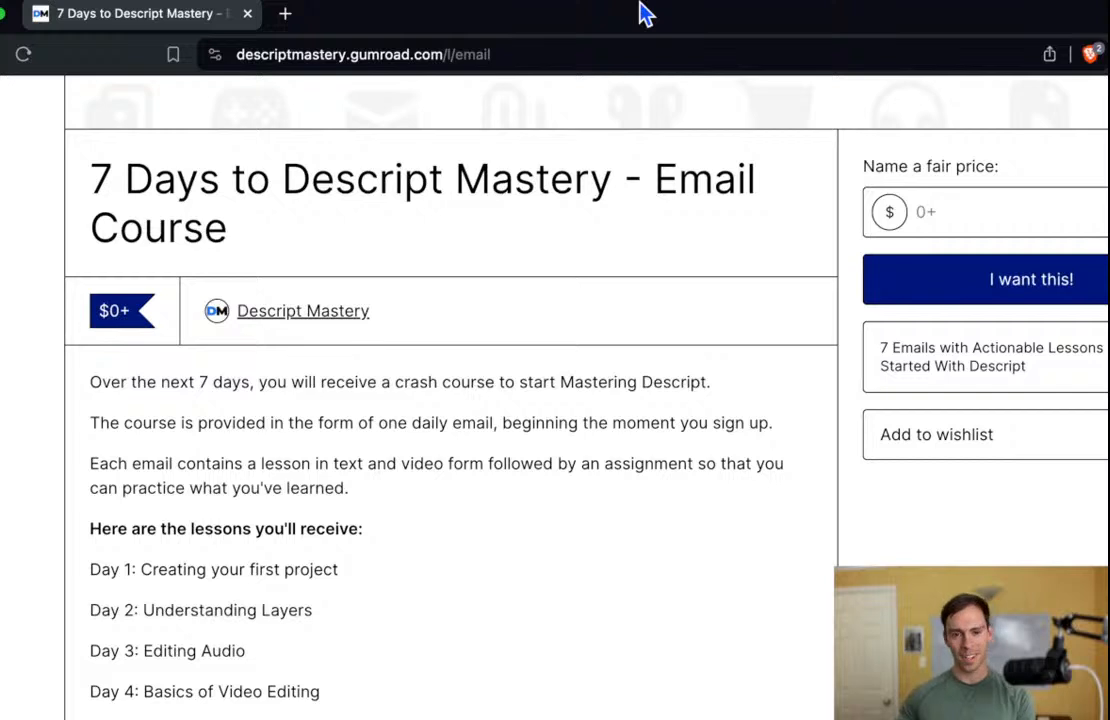
scroll(197, 533, down, 2)
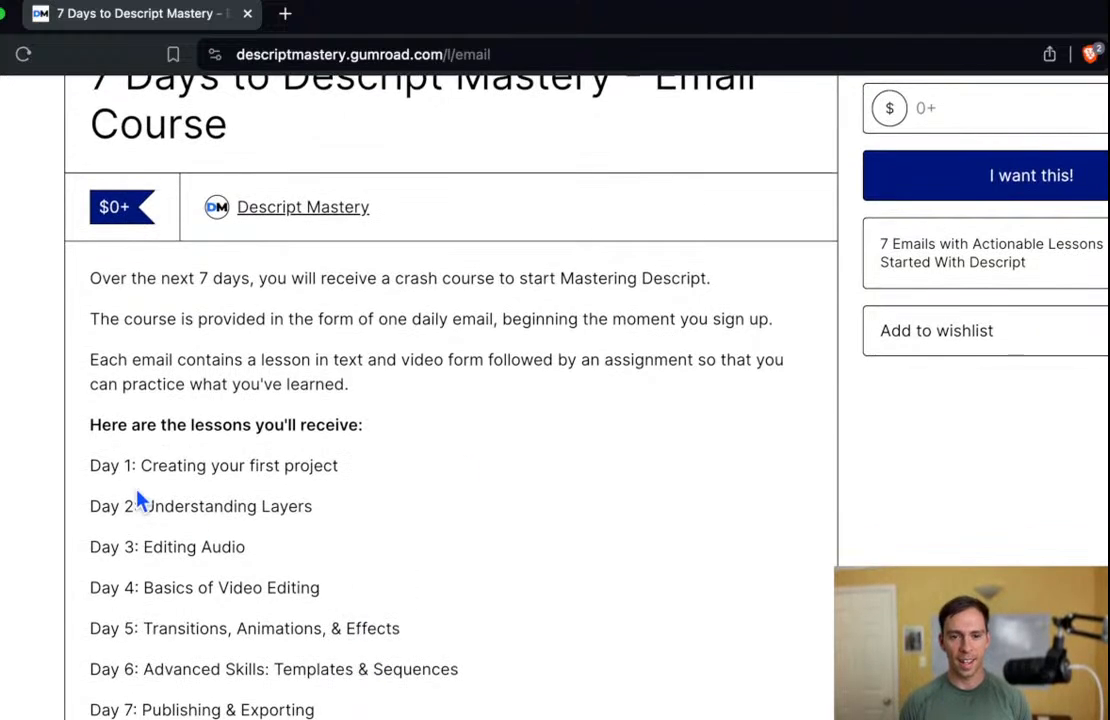
drag(108, 465, 342, 700)
click(188, 421)
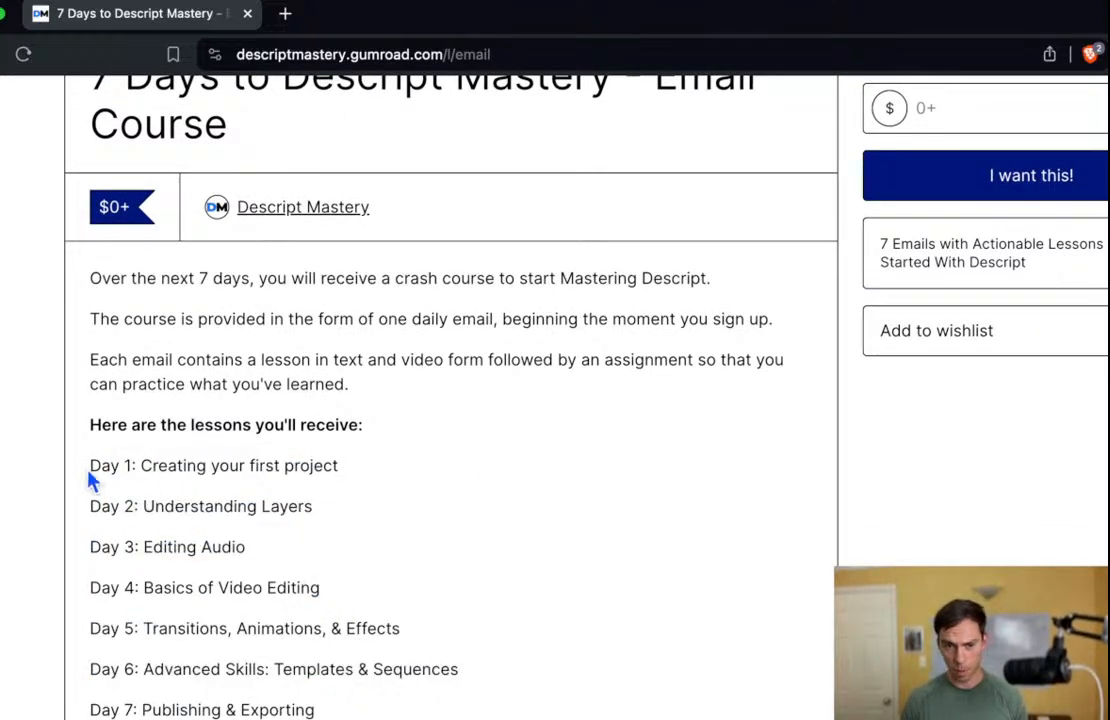
drag(88, 466, 422, 497)
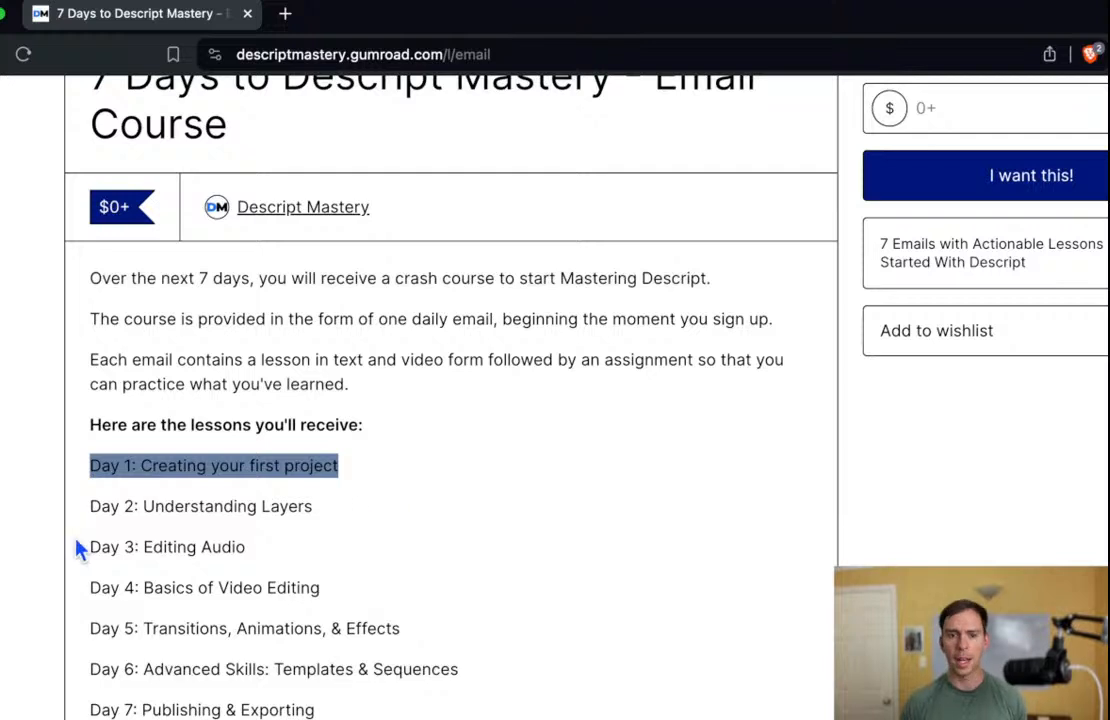
drag(97, 510, 362, 533)
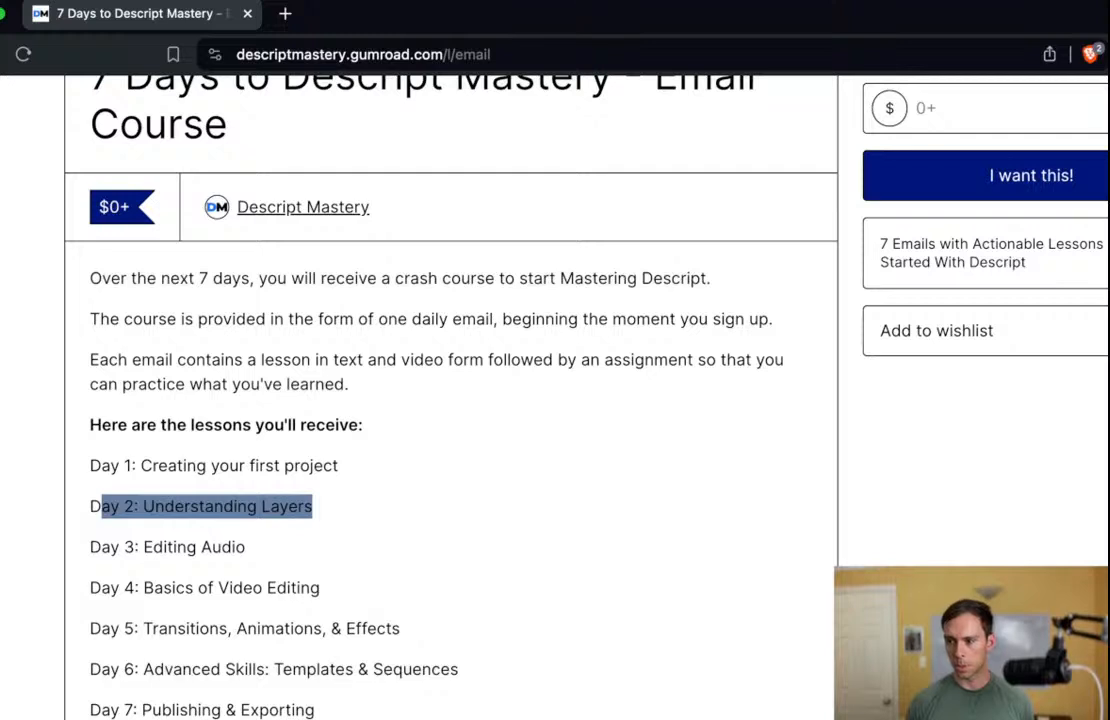
key(super+Tab)
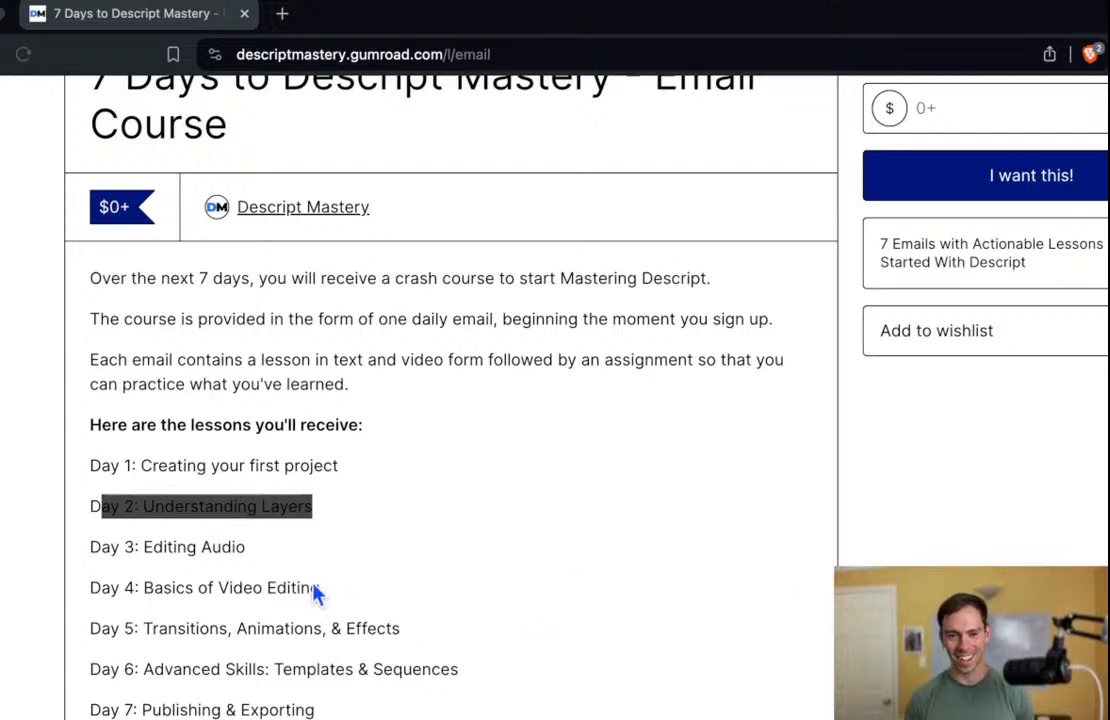
drag(89, 545, 285, 568)
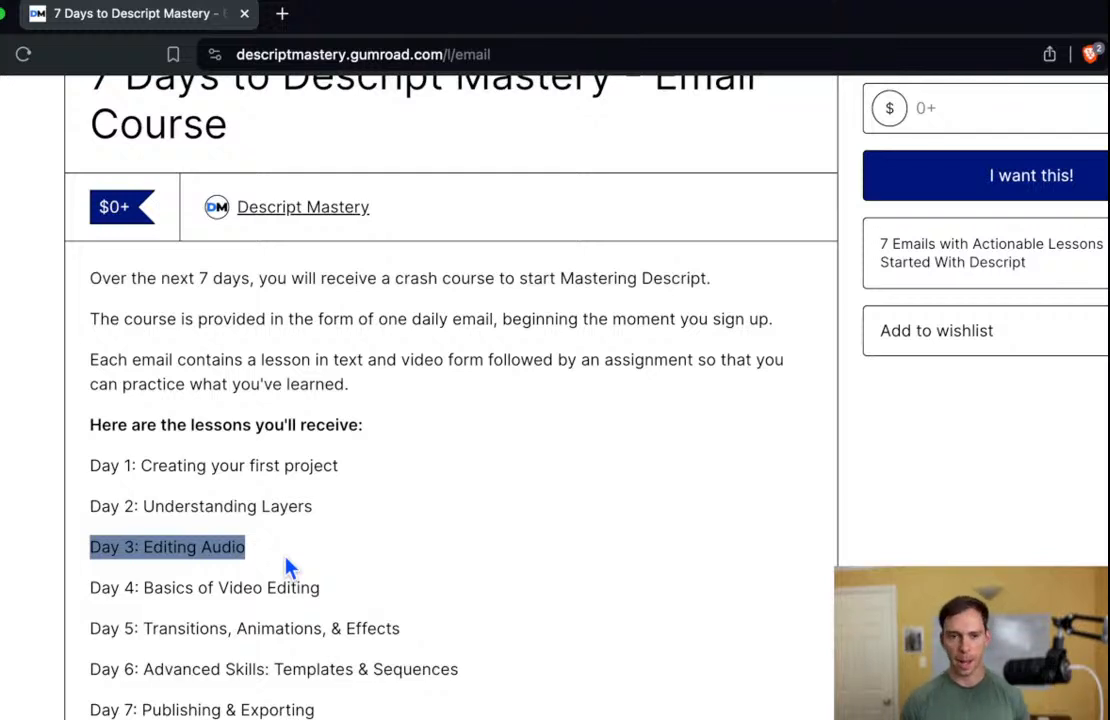
drag(100, 590, 362, 598)
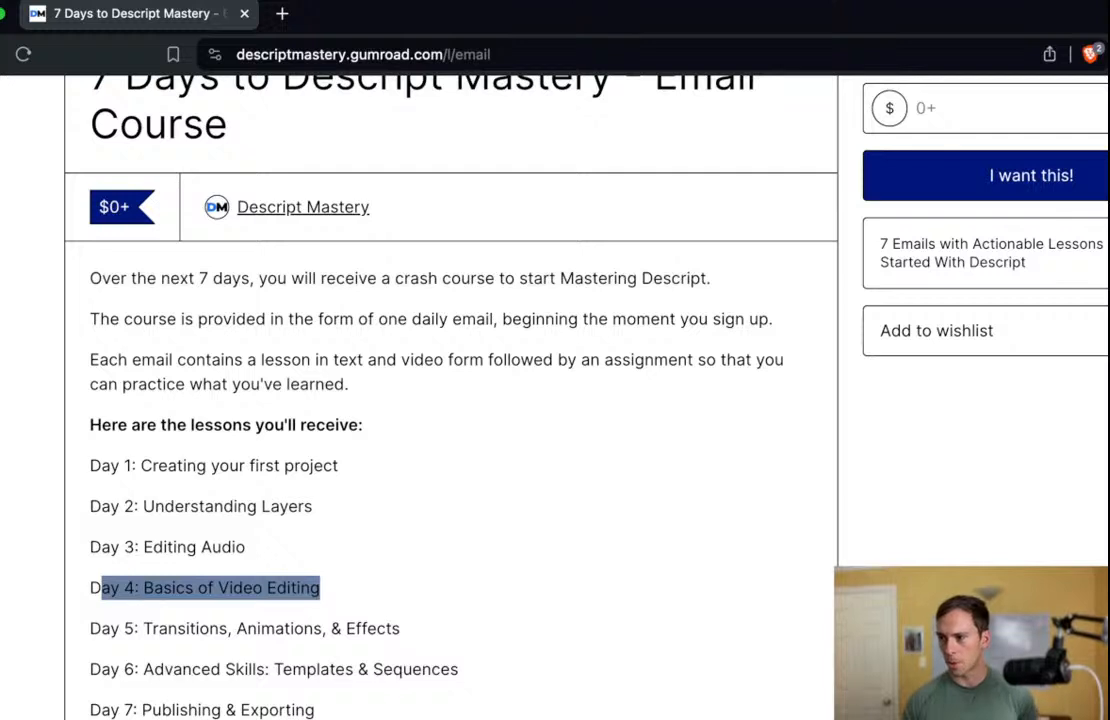
key(super+Tab)
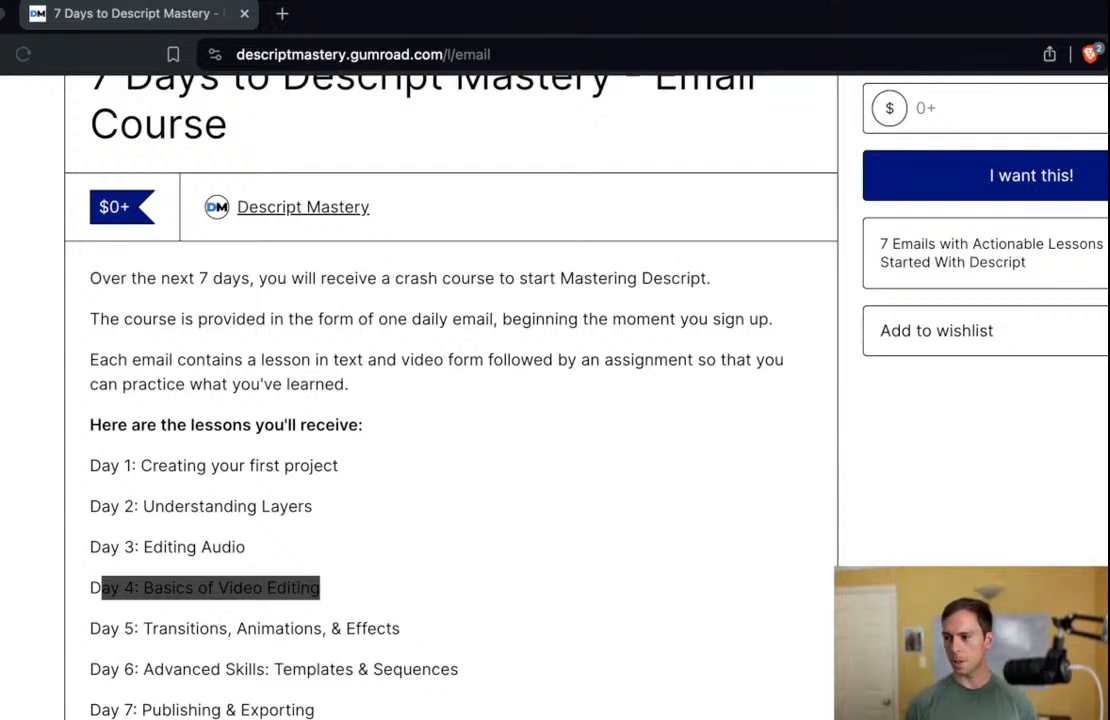
drag(89, 628, 414, 634)
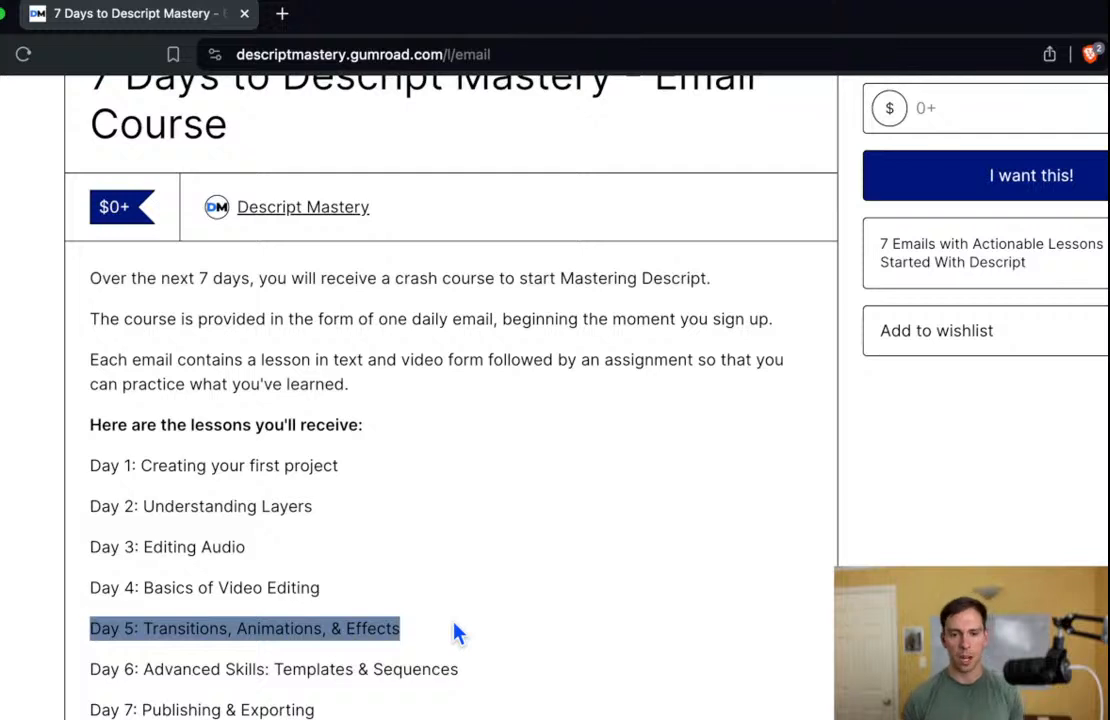
click(298, 620)
double_click(295, 621)
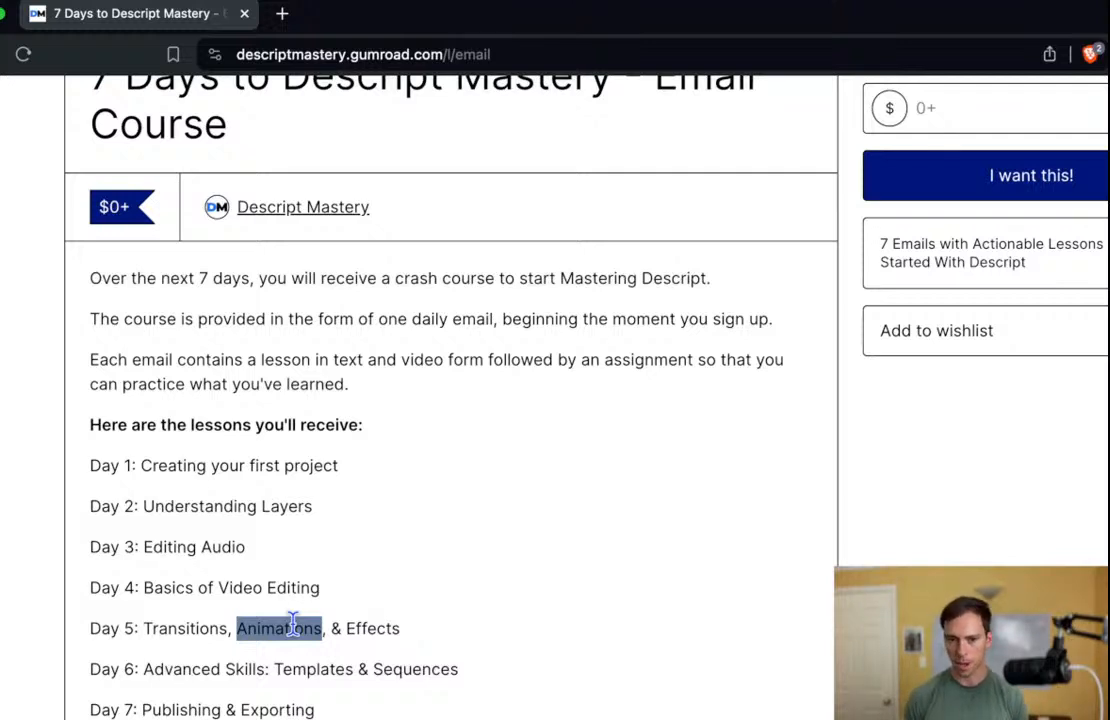
click(59, 681)
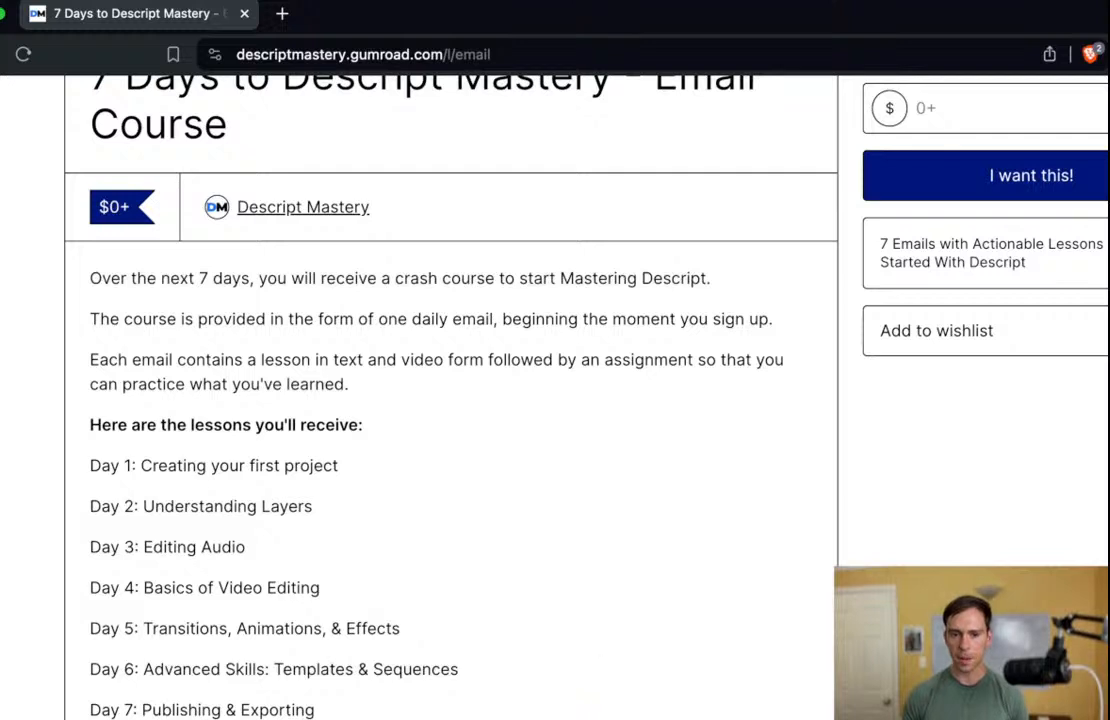
double_click(322, 672)
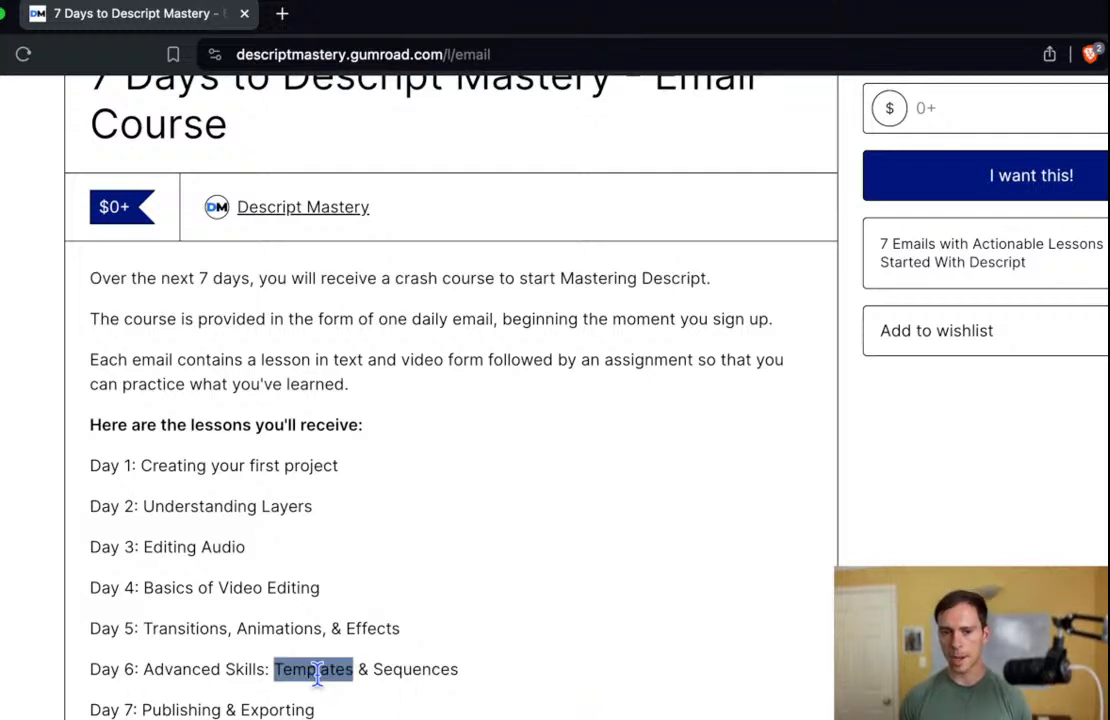
click(424, 671)
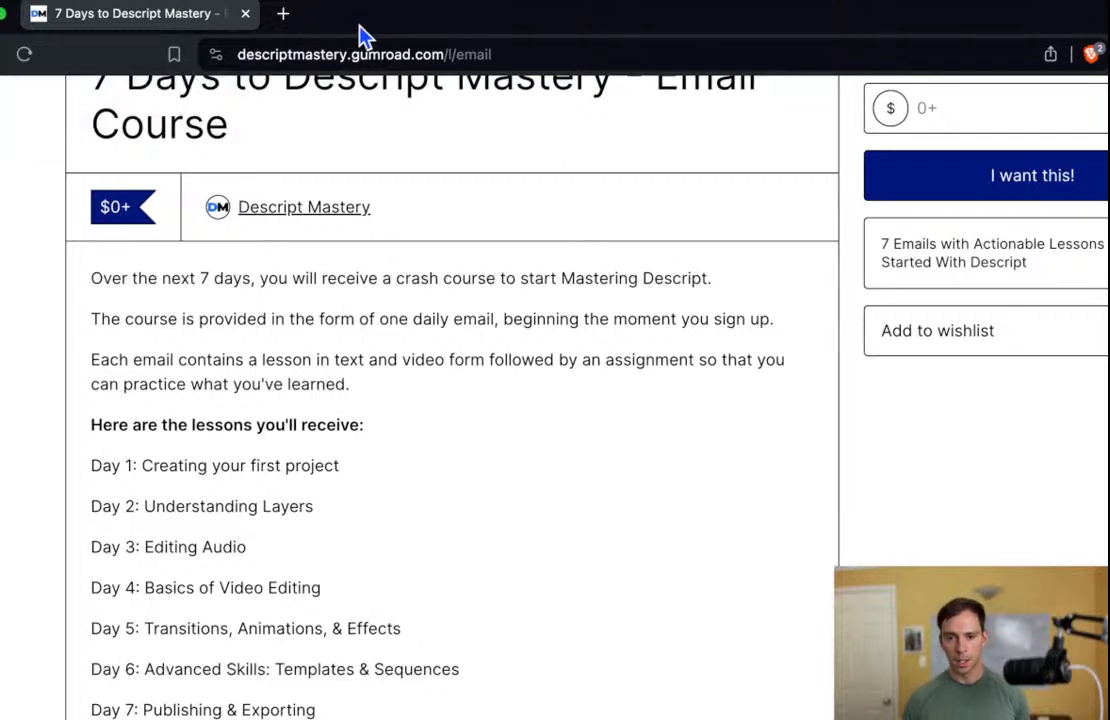
Go back up to the course heading and activate the fair price field beside it.
scroll(620, 545, up, 1)
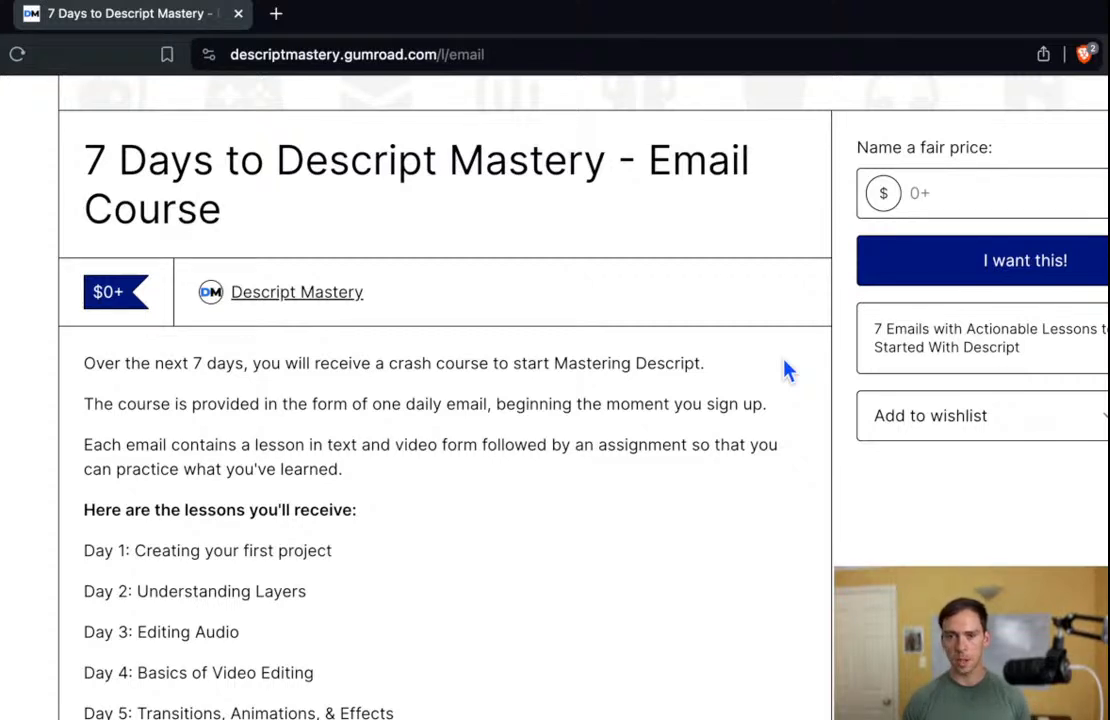
scroll(645, 553, up, 1)
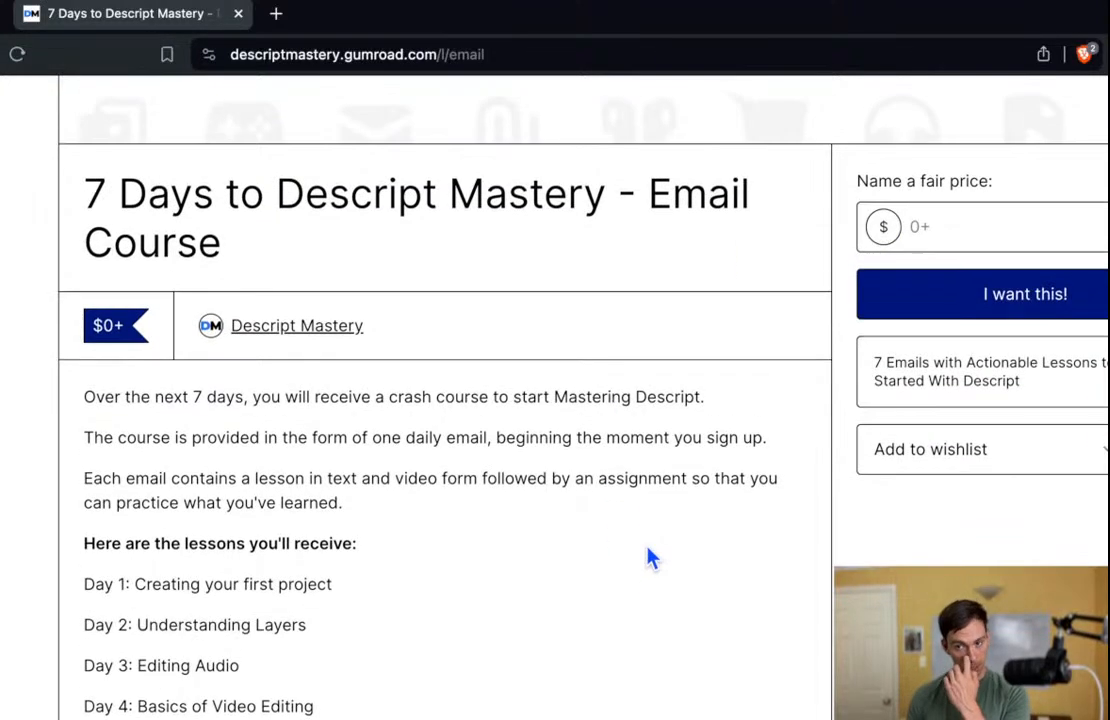
scroll(662, 565, up, 2)
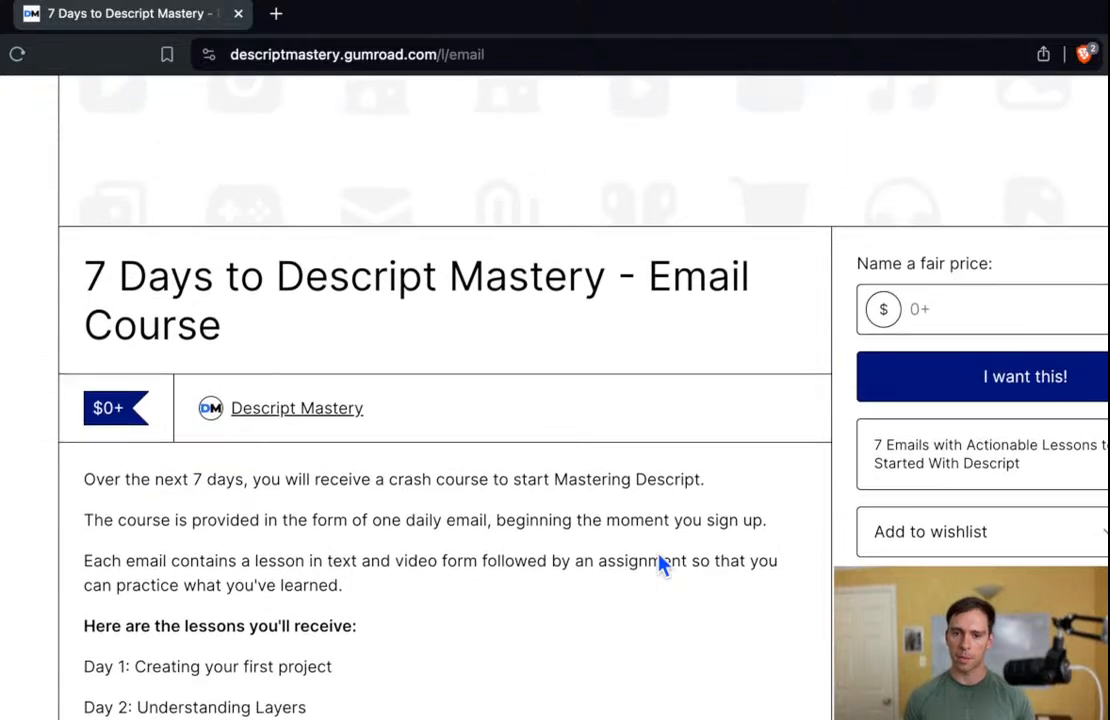
click(920, 312)
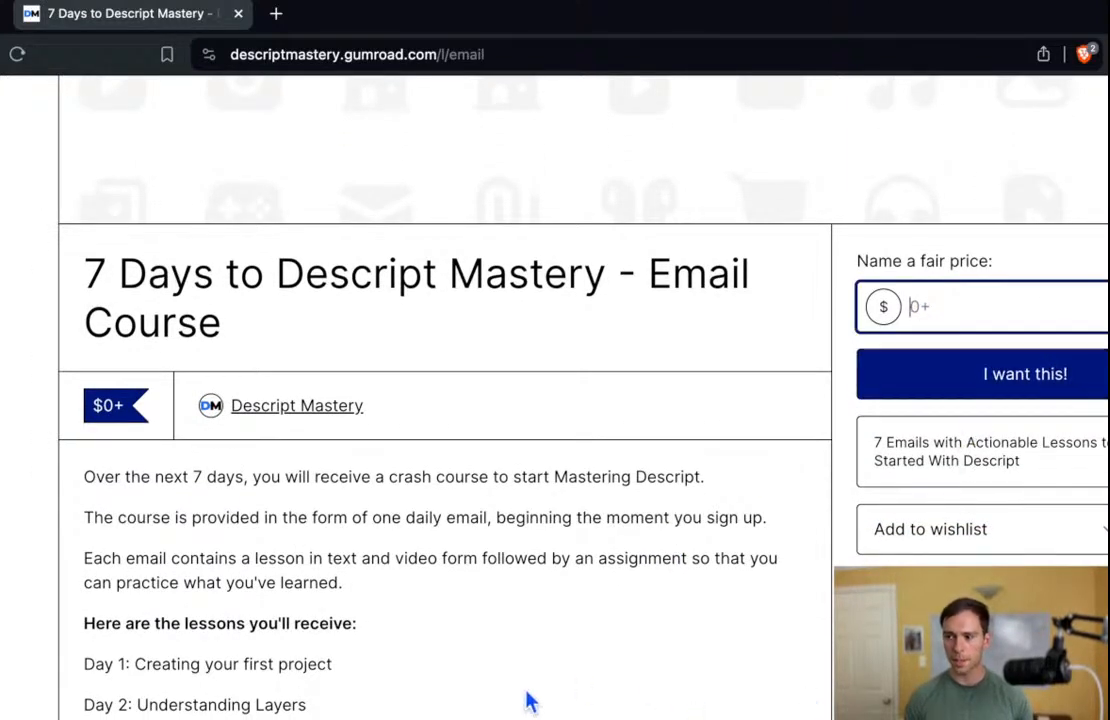
scroll(528, 702, up, 3)
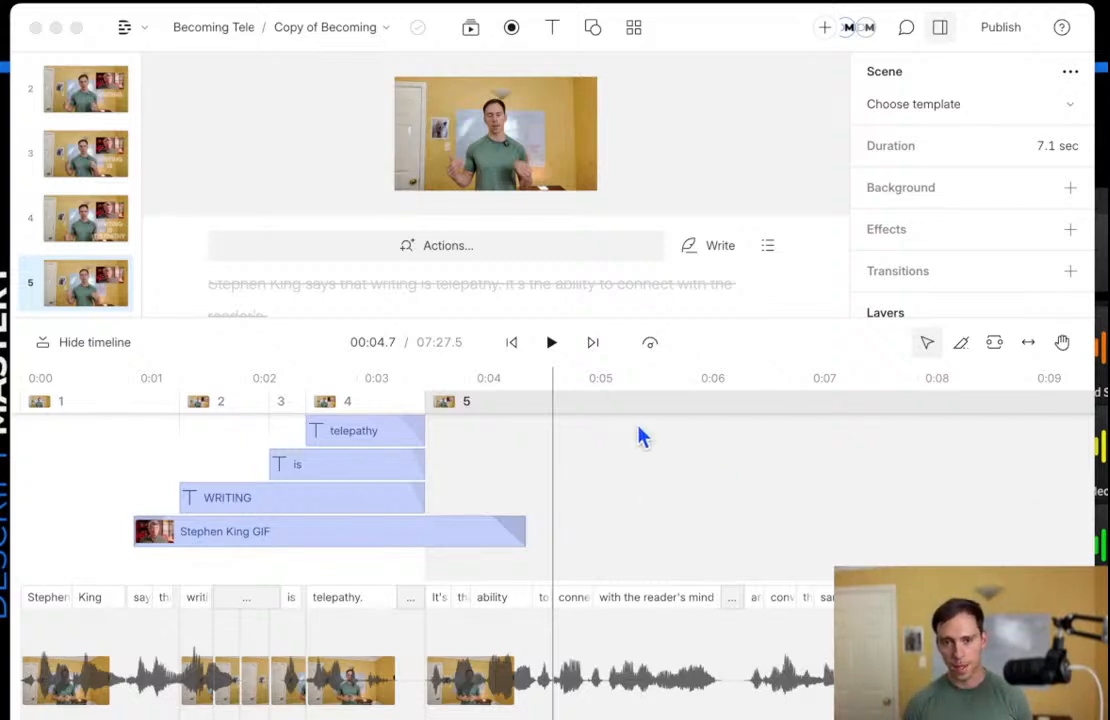
In Descript, shrink the timeline area to give the video preview and script more room.
drag(457, 316, 476, 444)
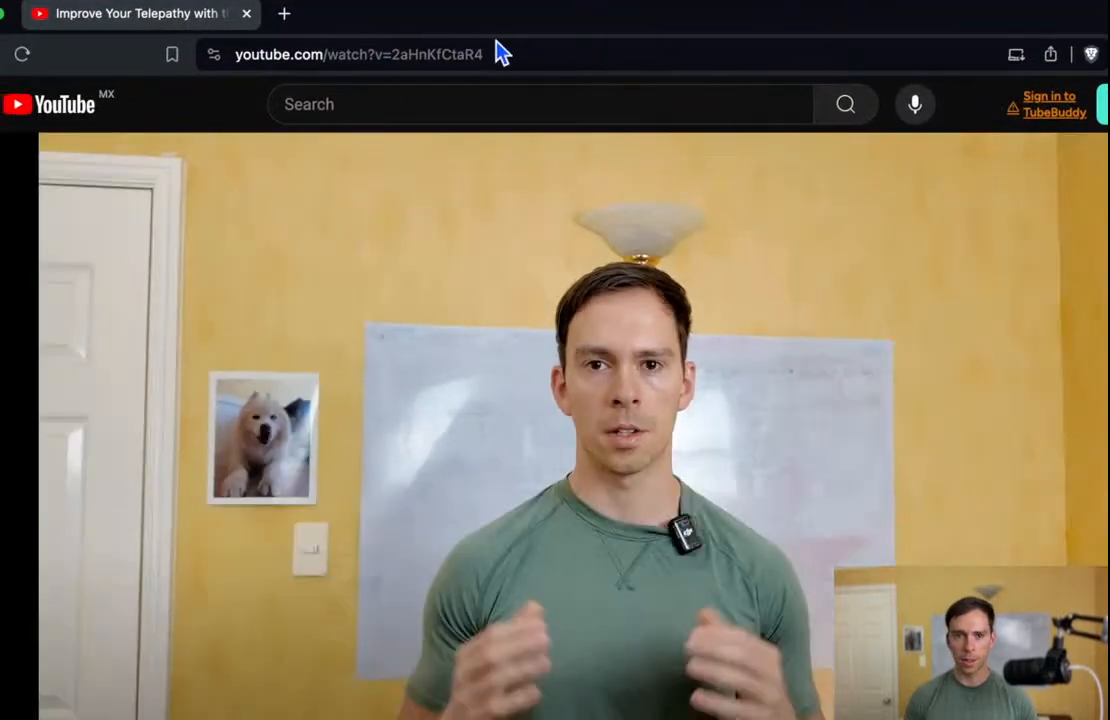
click(487, 43)
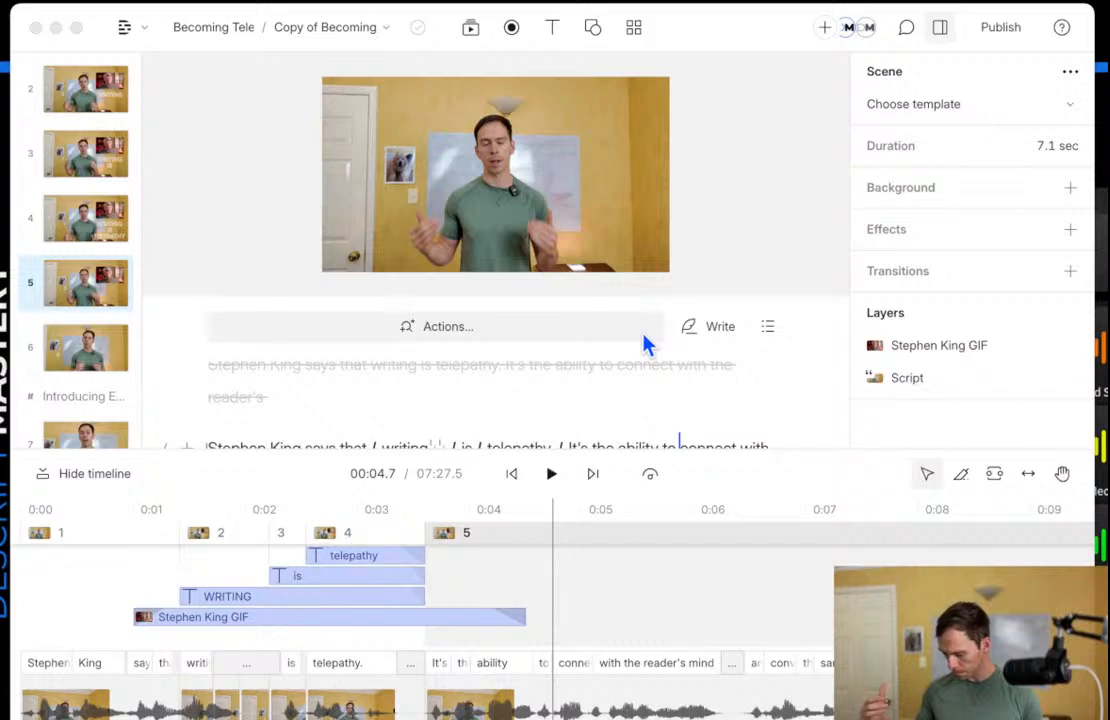
scroll(292, 429, down, 1)
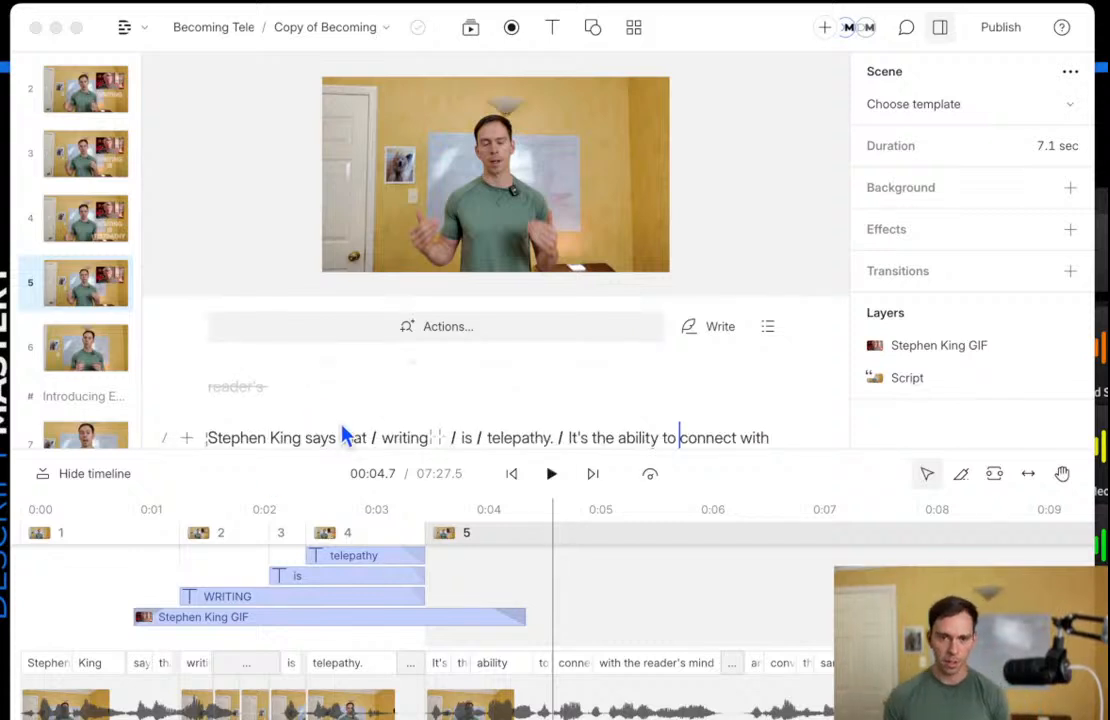
drag(350, 458, 342, 533)
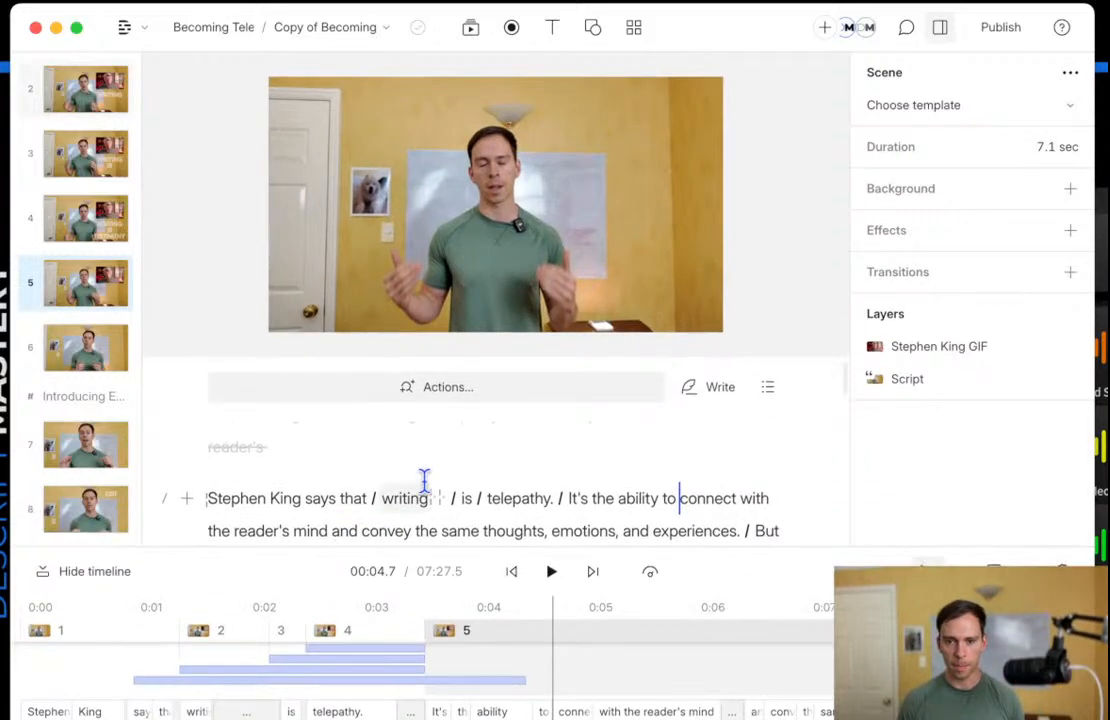
Create a new composition in the Becoming Telepathic project and continue with it empty.
scroll(427, 475, up, 3)
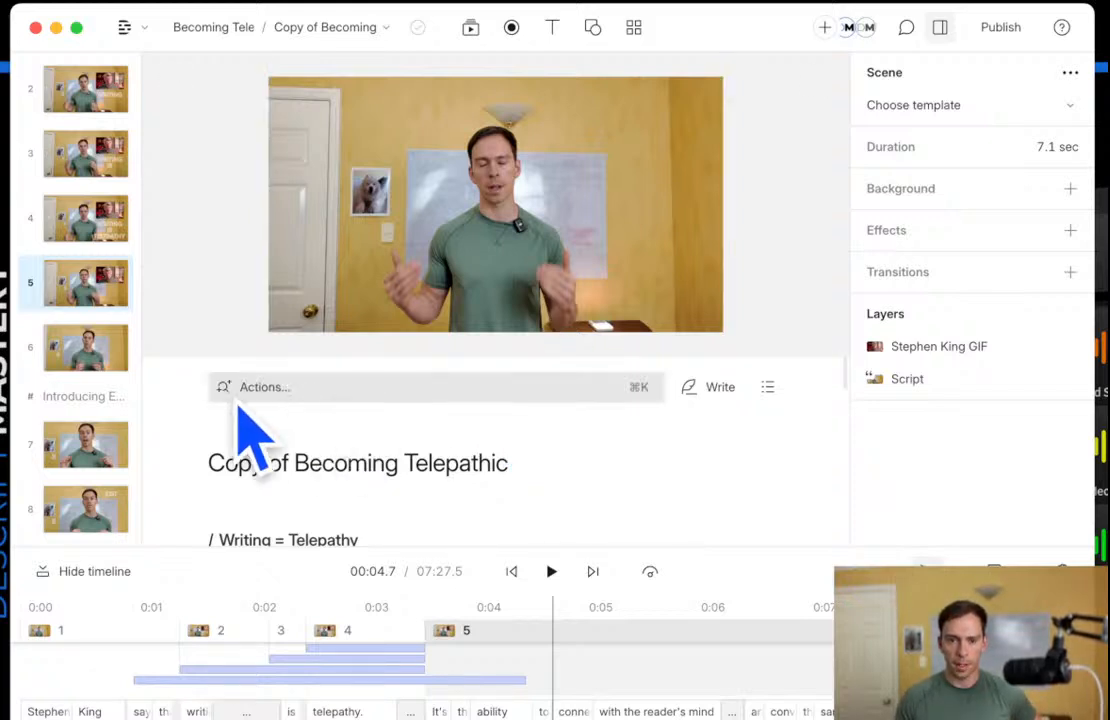
scroll(441, 495, down, 3)
scroll(358, 426, up, 3)
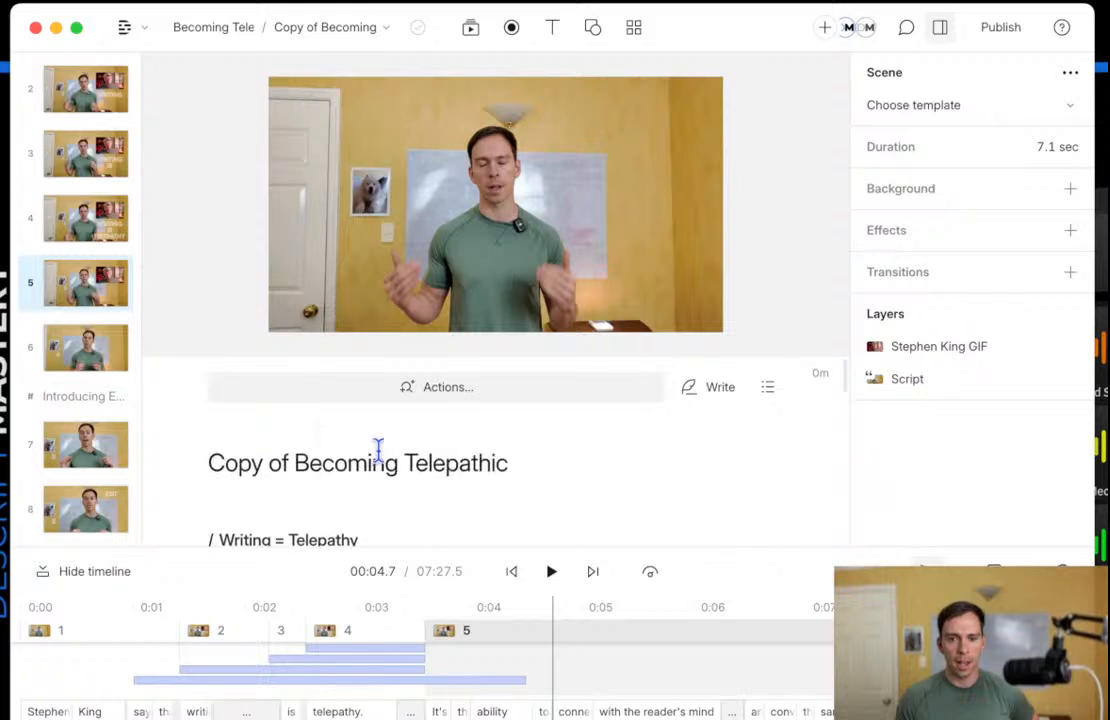
click(373, 38)
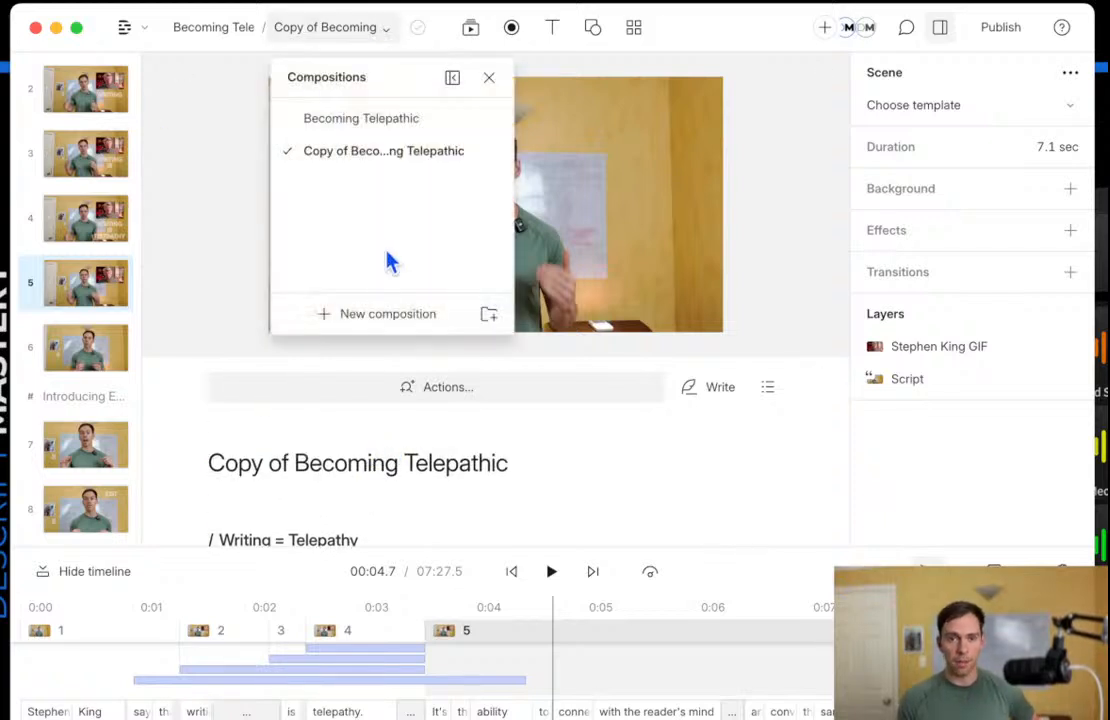
click(356, 316)
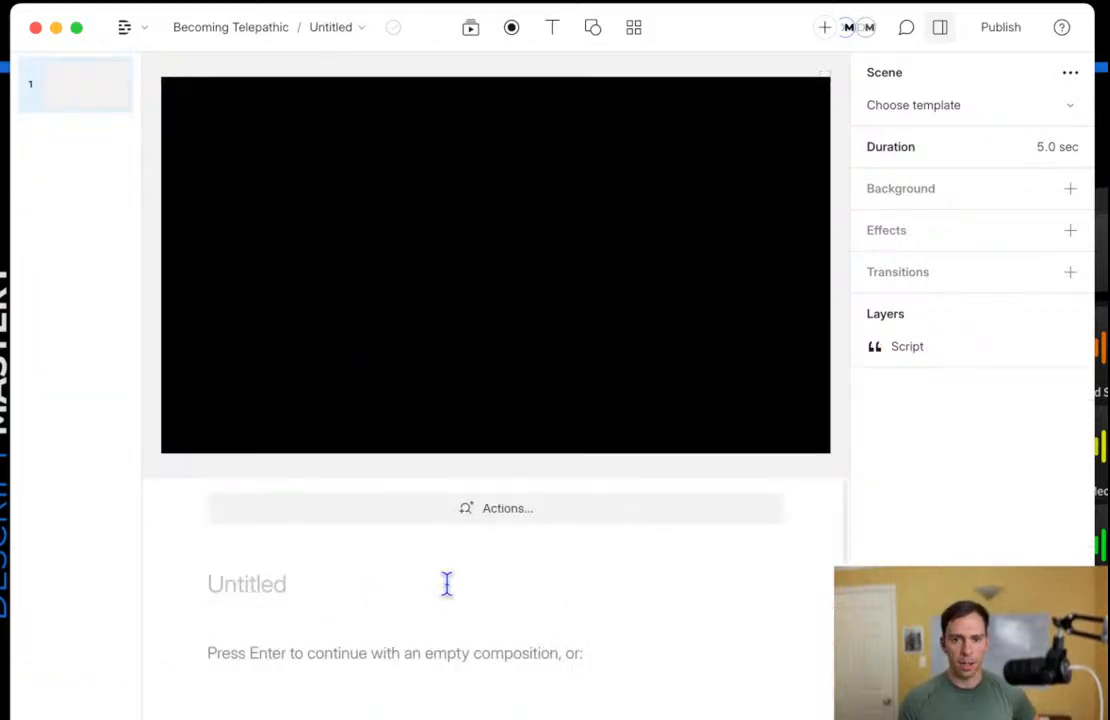
key(Return)
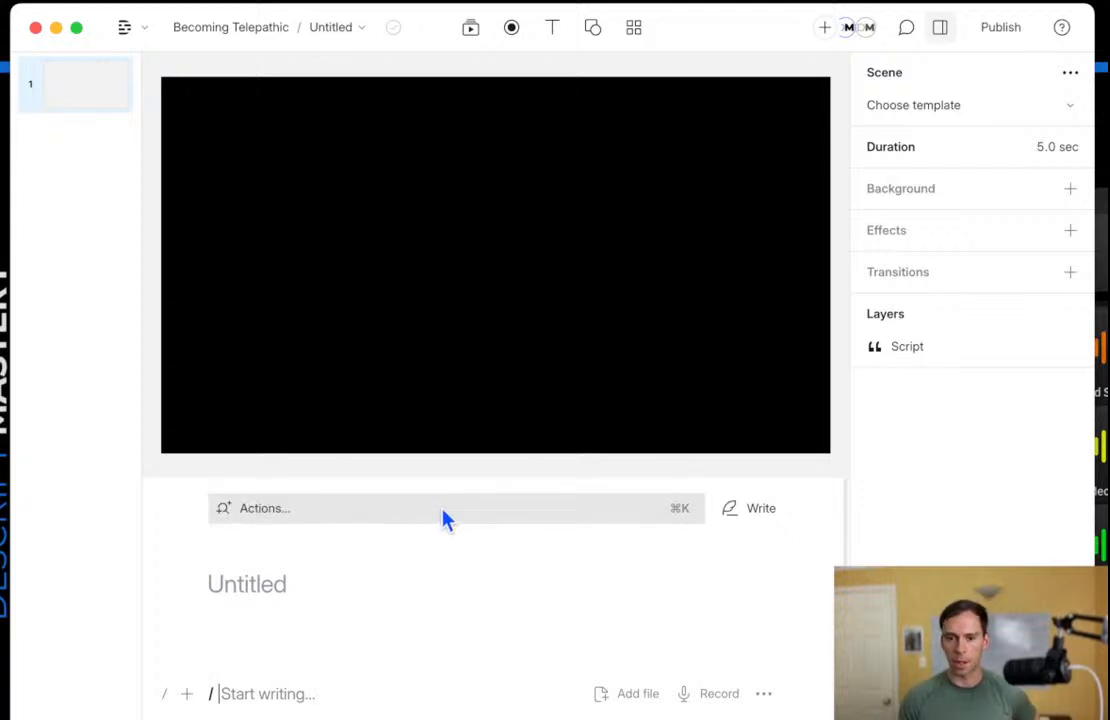
Ask AI to brainstorm ideas about creating videos with AI, closing the click-highlight settings window that opens in between.
click(279, 518)
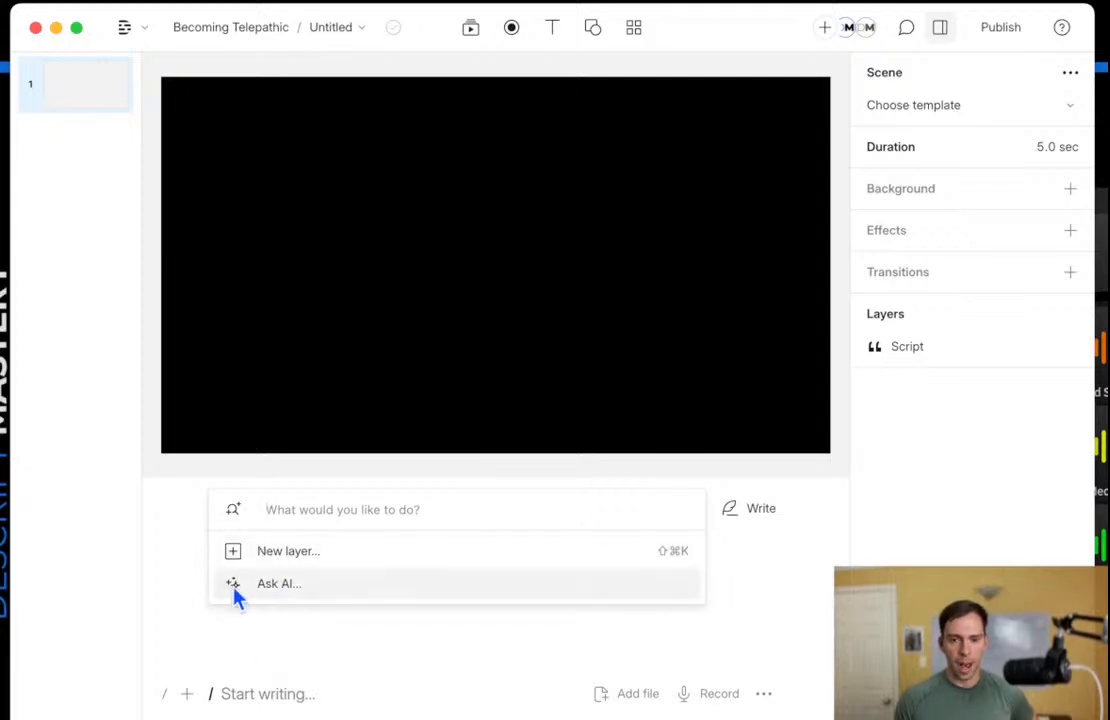
click(4, 309)
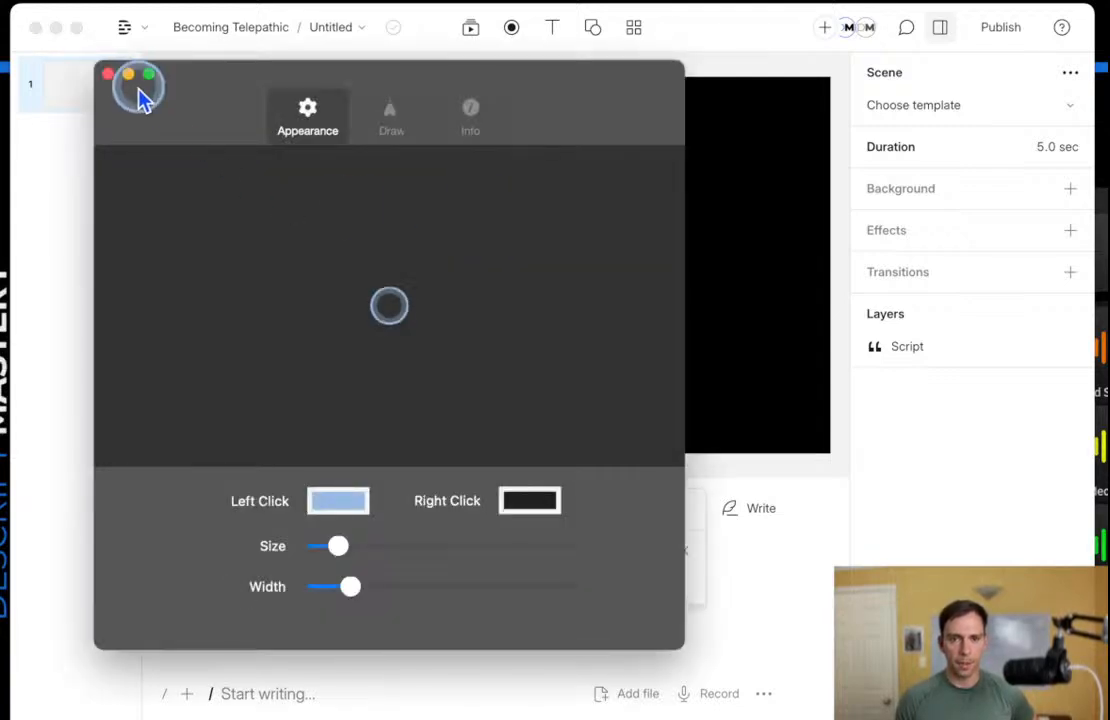
click(108, 73)
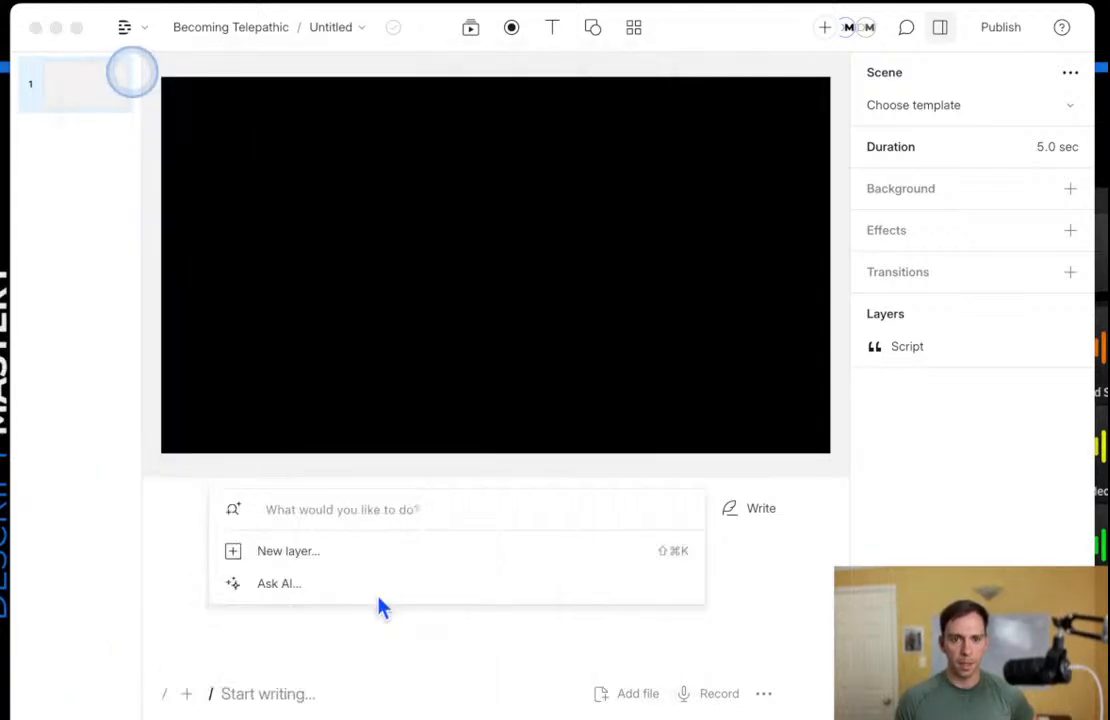
click(272, 592)
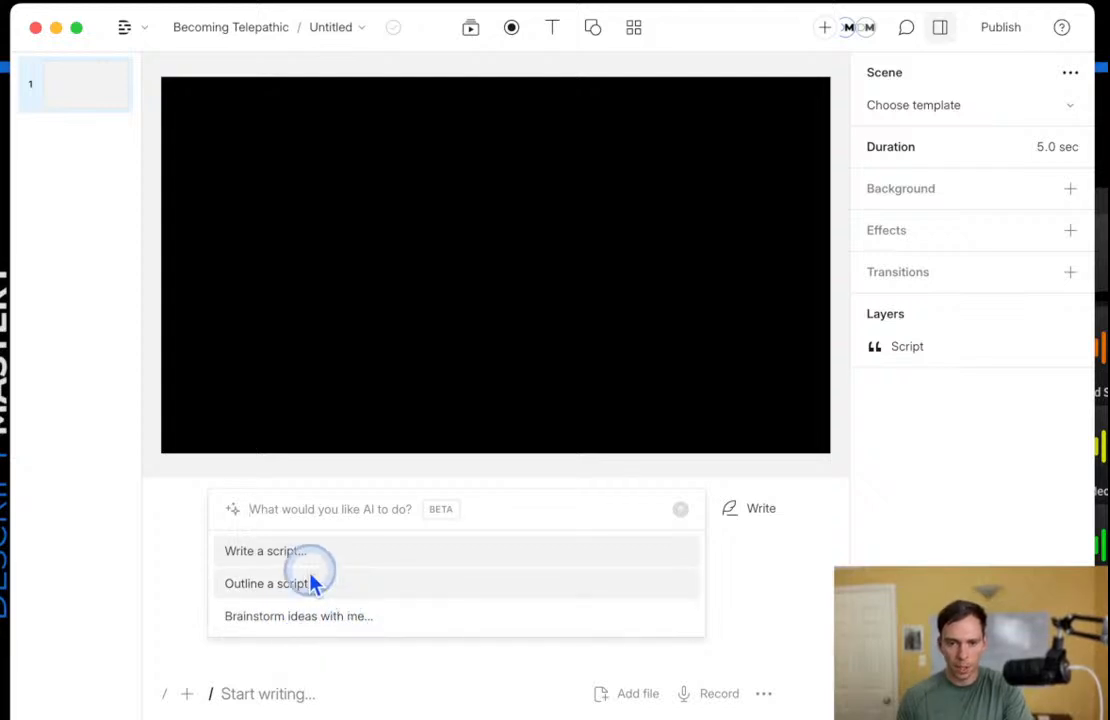
click(280, 620)
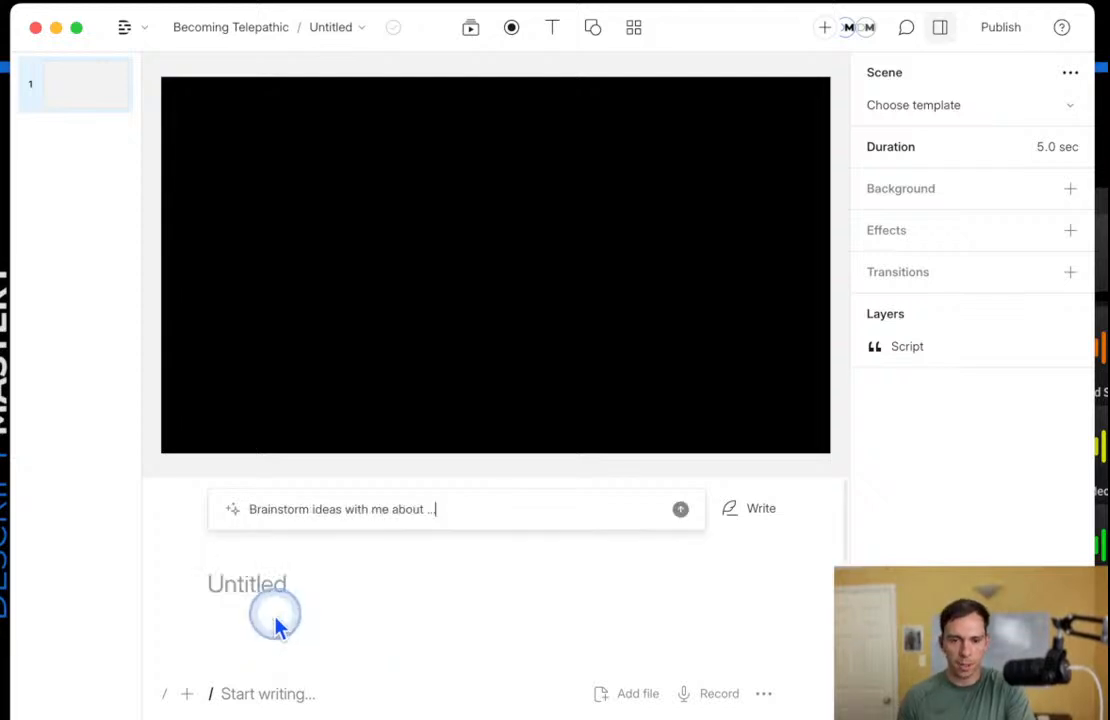
key(BackSpace)
key(BackSpace)
key(BackSpace)
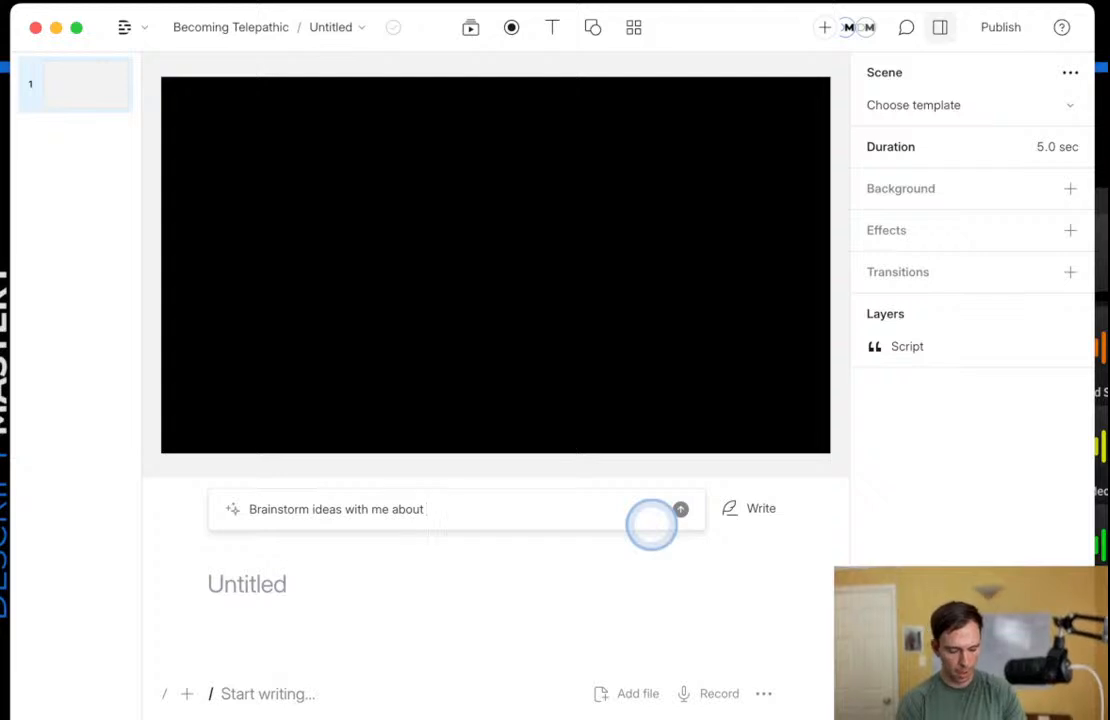
text(creating videos with AI)
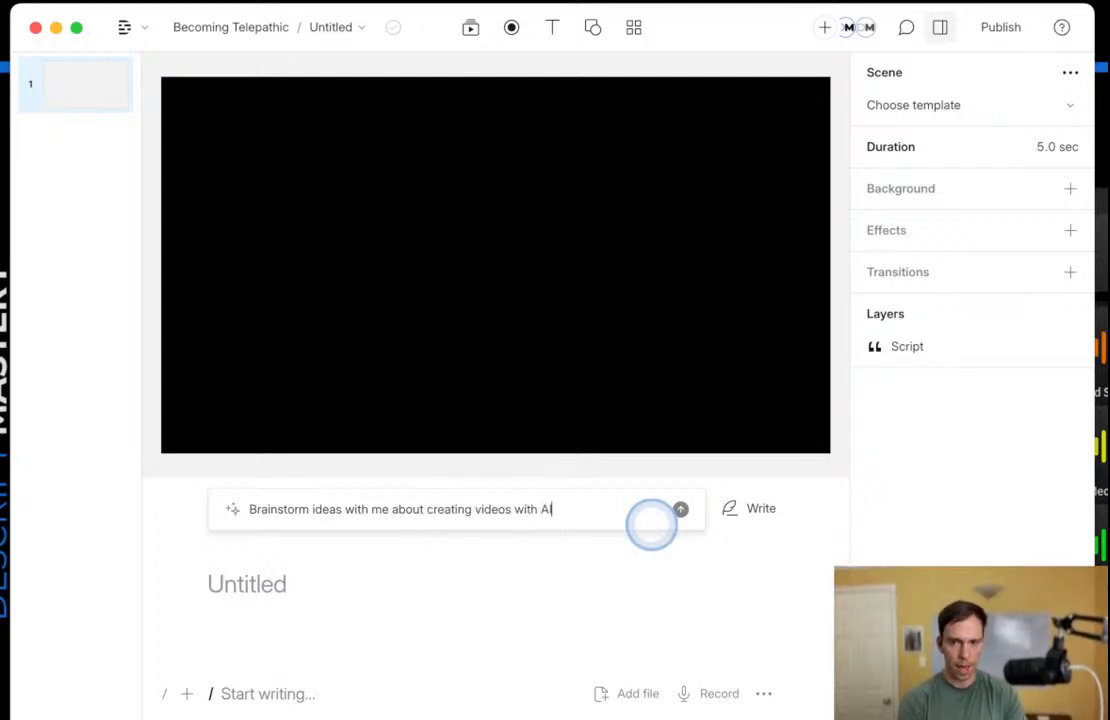
key(Return)
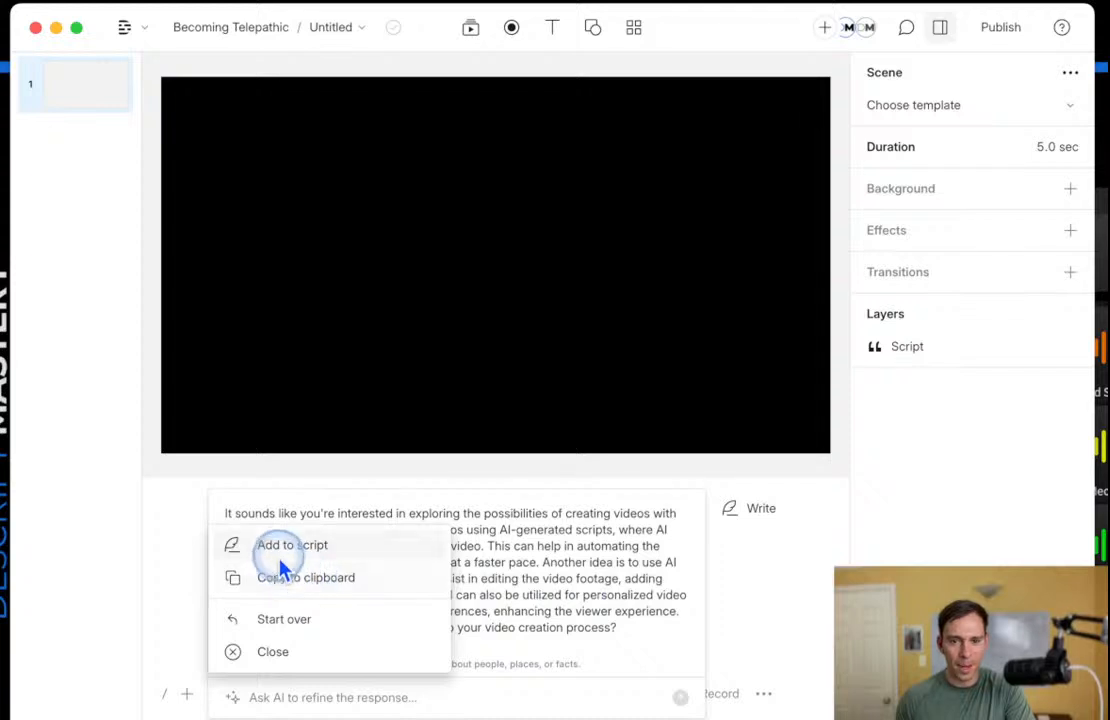
Copy the AI's brainstorm response to the clipboard and paste it into the empty script.
click(326, 585)
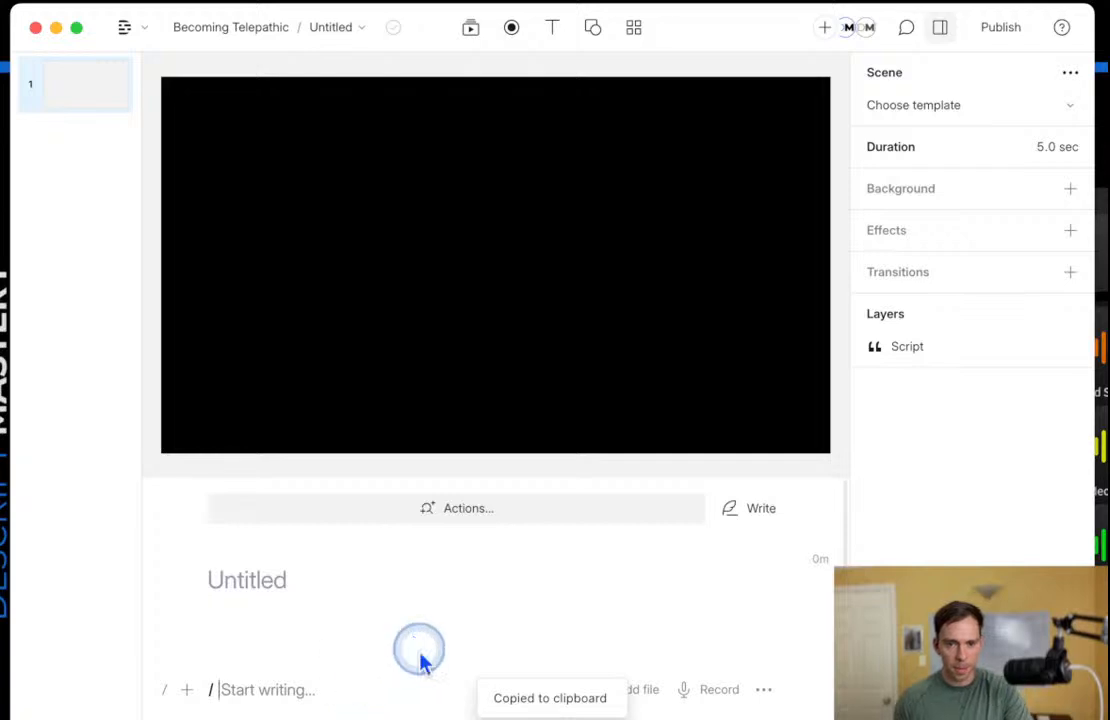
scroll(530, 612, down, 2)
key(super+v)
scroll(619, 631, down, 2)
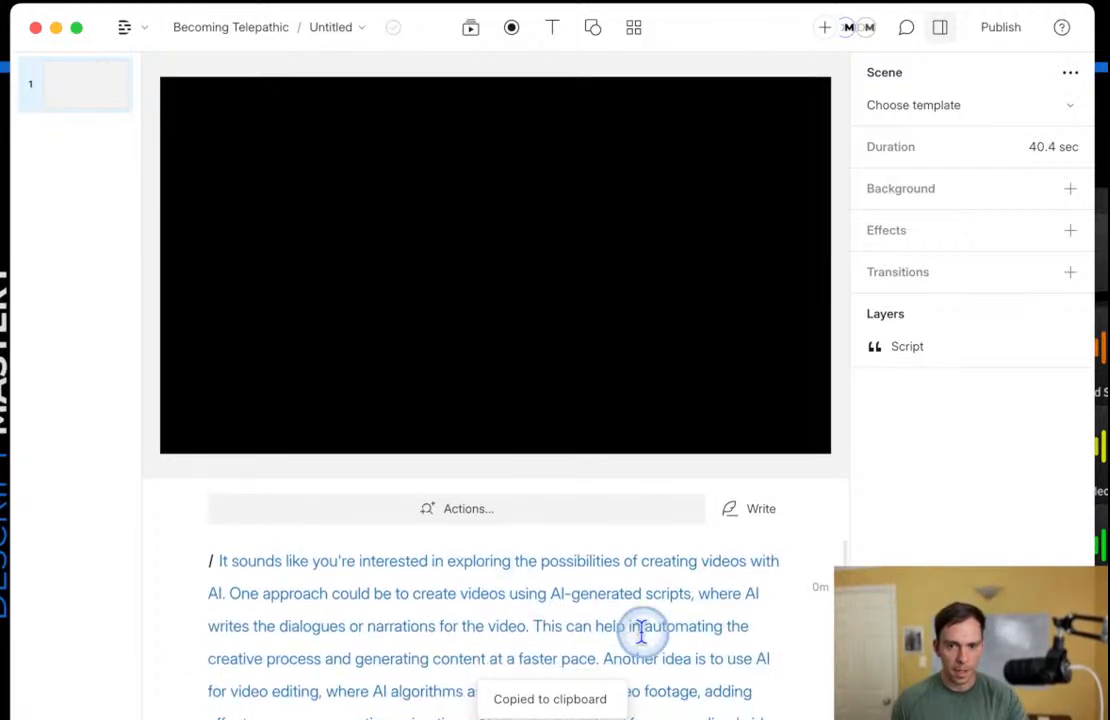
scroll(652, 631, down, 1)
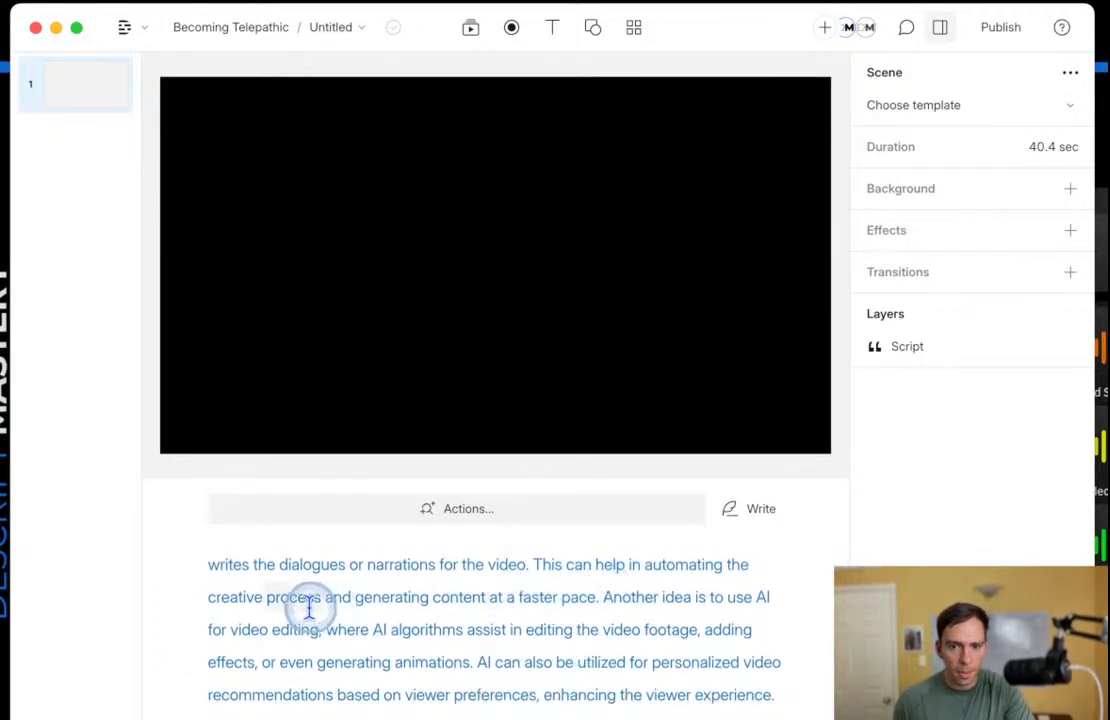
scroll(650, 663, down, 1)
Delete all of the pasted brainstorm text from the script.
click(690, 688)
drag(714, 696, 297, 590)
key(BackSpace)
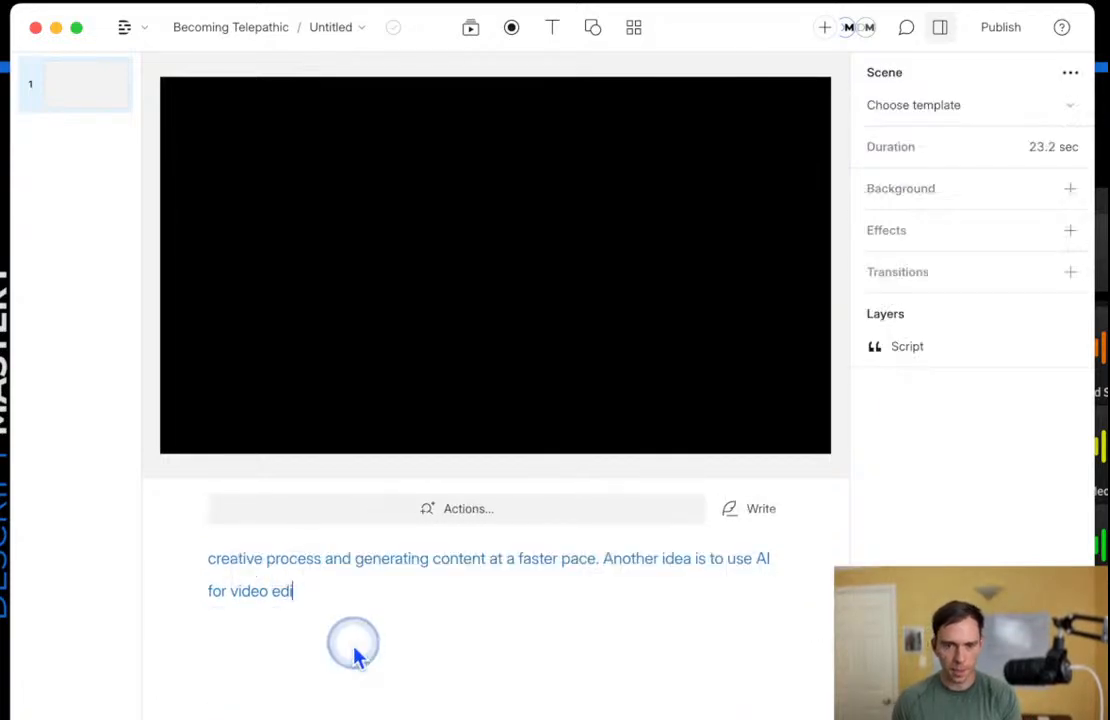
drag(222, 510, 388, 708)
click(213, 603)
key(BackSpace)
Ask AI to brainstorm ideas about creating video using AI tools like ChatGPT.
click(380, 510)
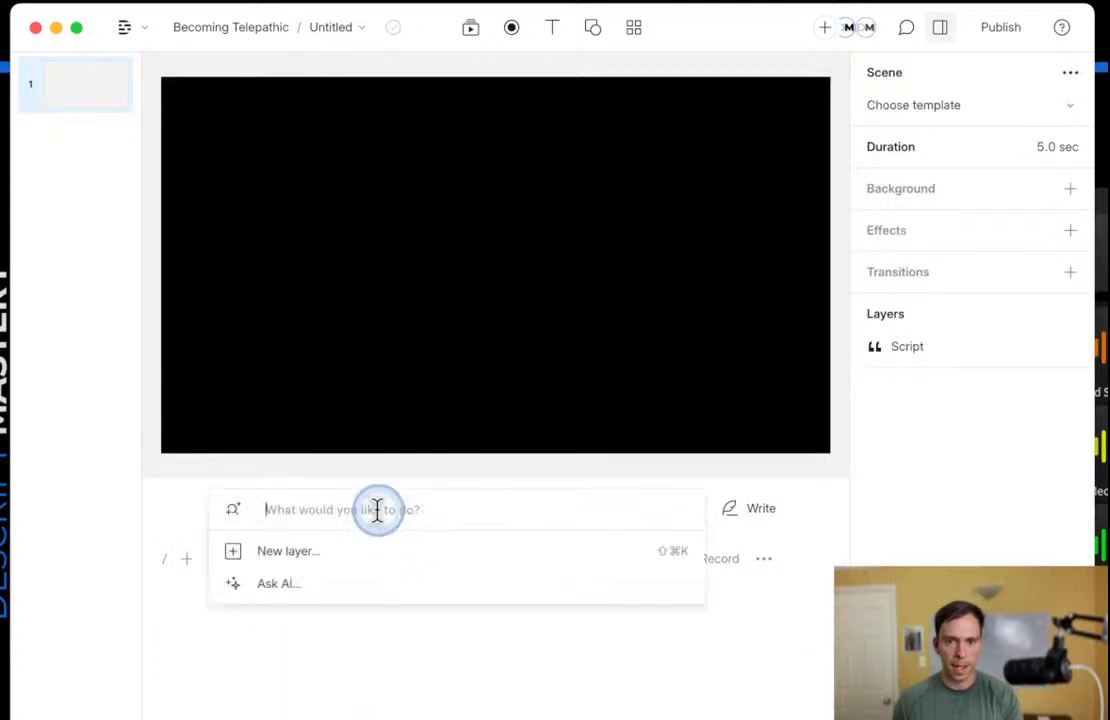
click(318, 597)
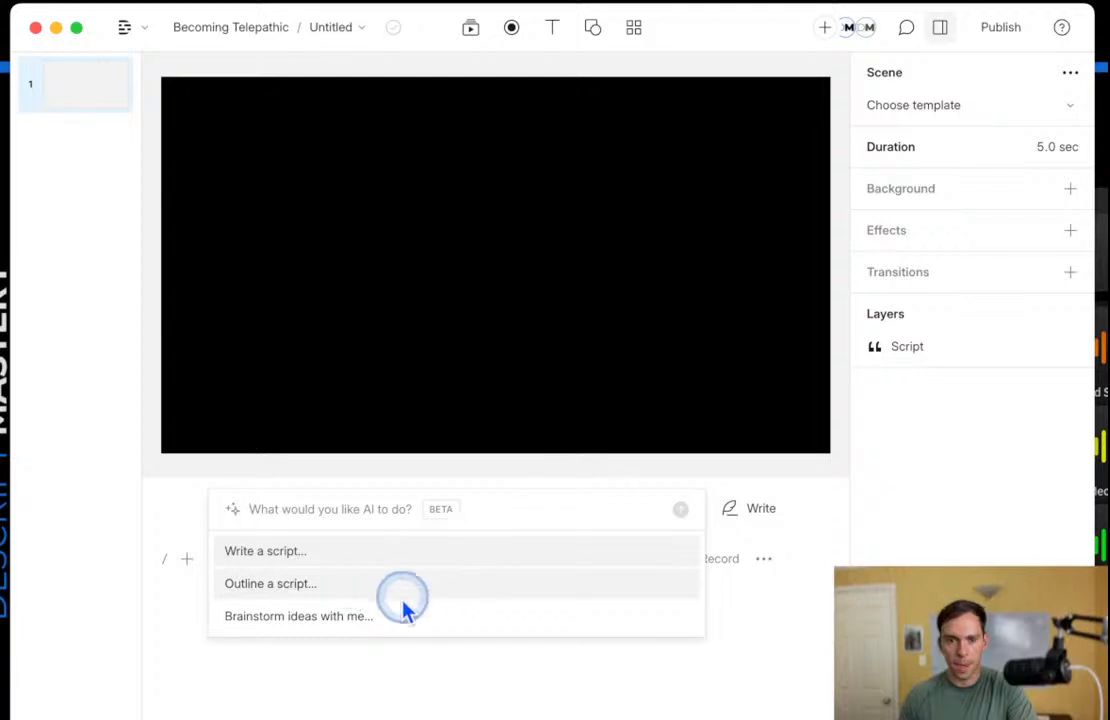
click(312, 633)
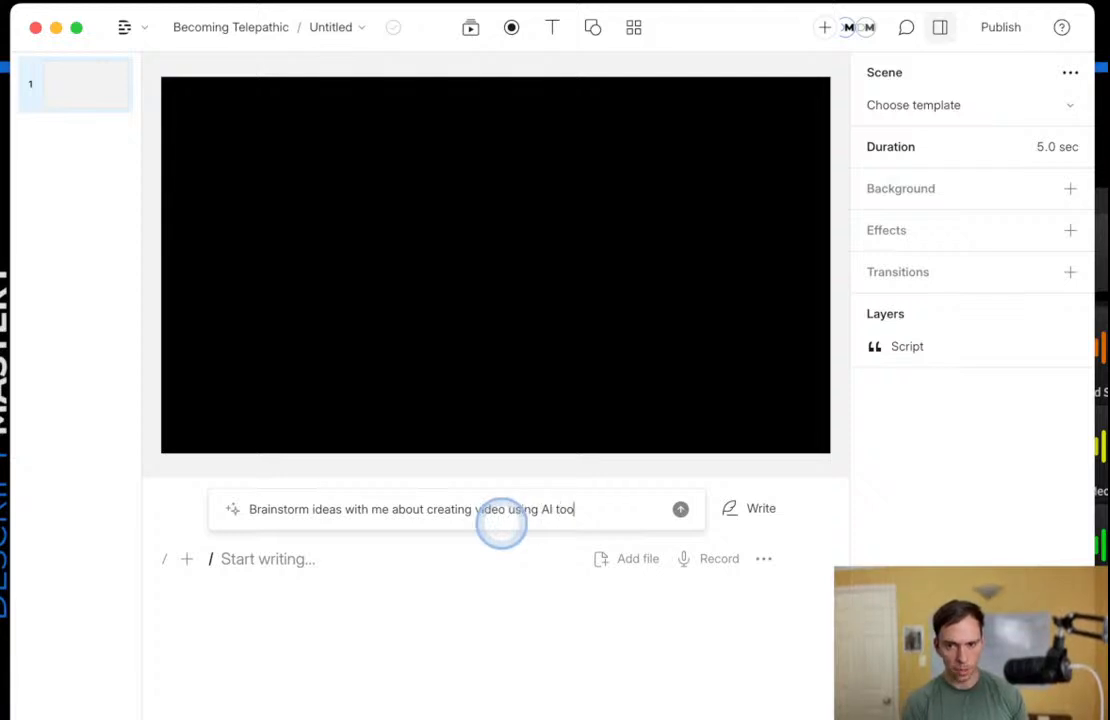
text(tGPT)
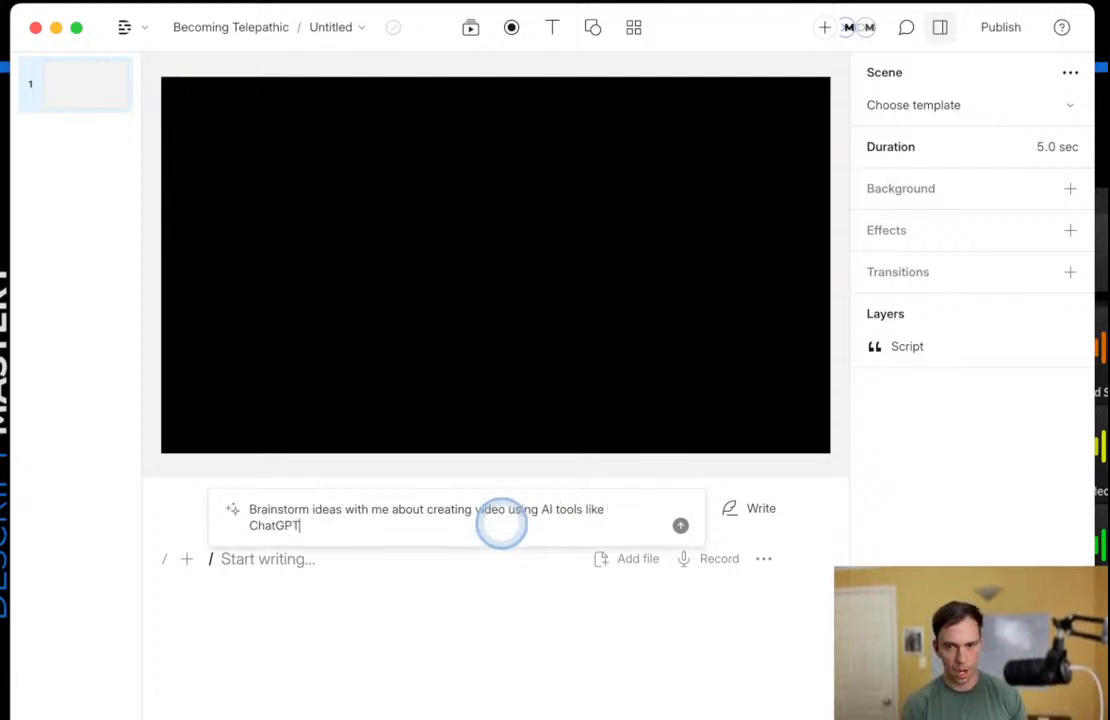
key(Return)
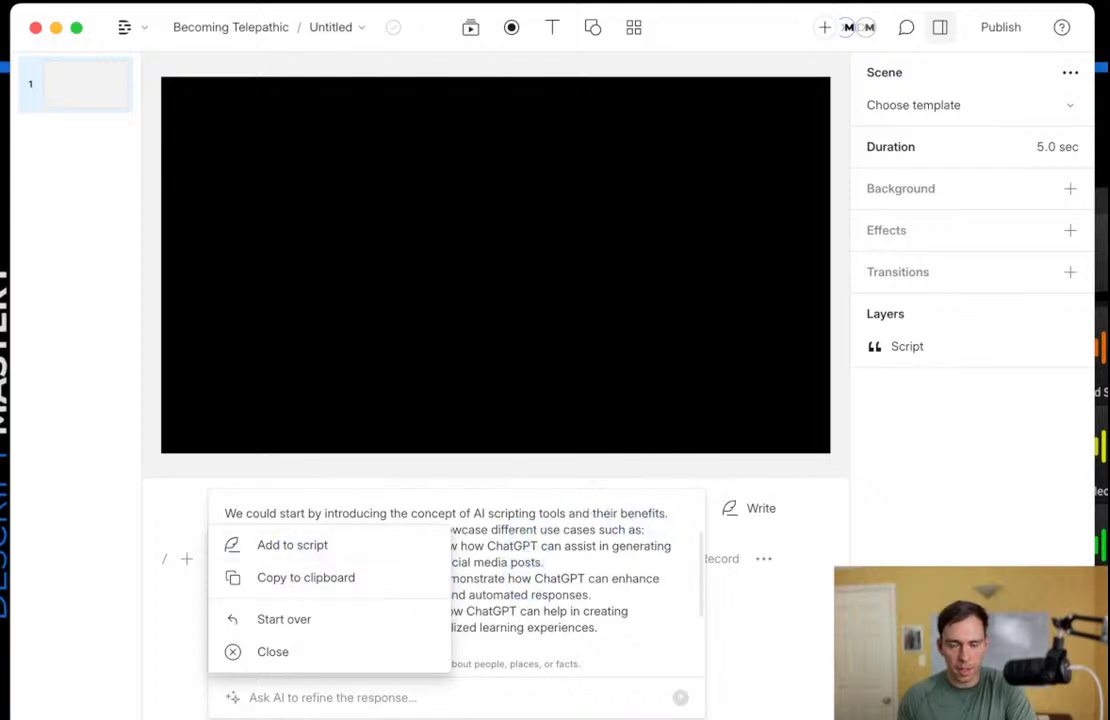
Enlarge the script area under the video preview and select the idea "ChatGPT in Content Creation" in the AI response.
drag(632, 472, 557, 280)
scroll(416, 324, up, 3)
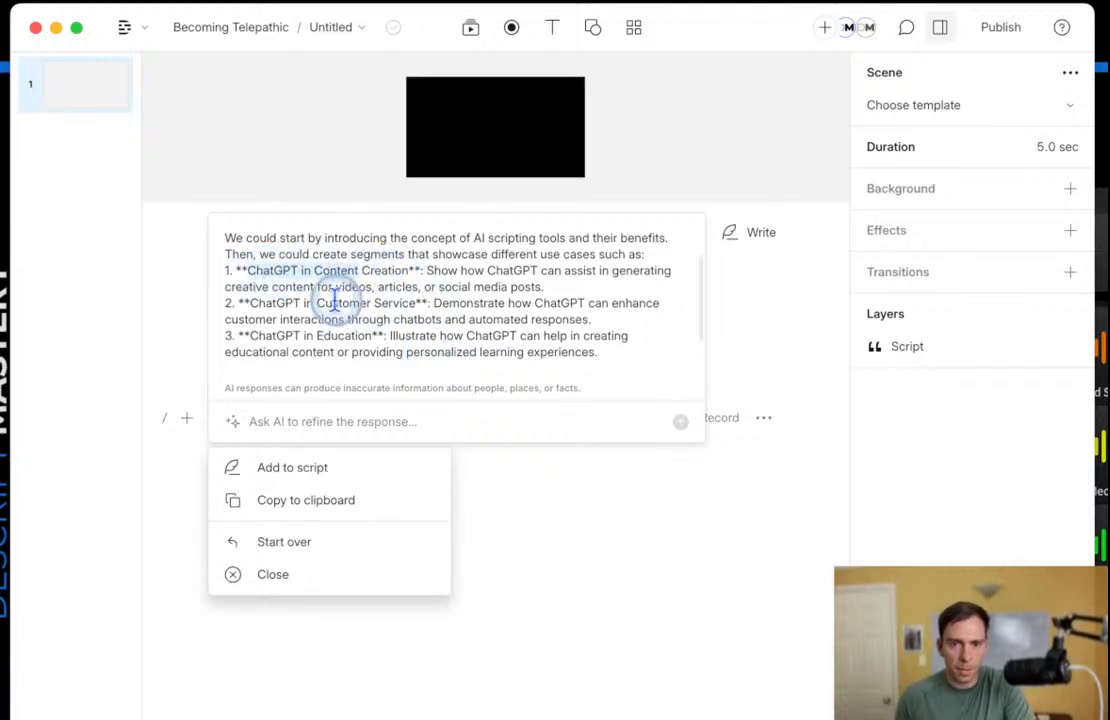
click(263, 302)
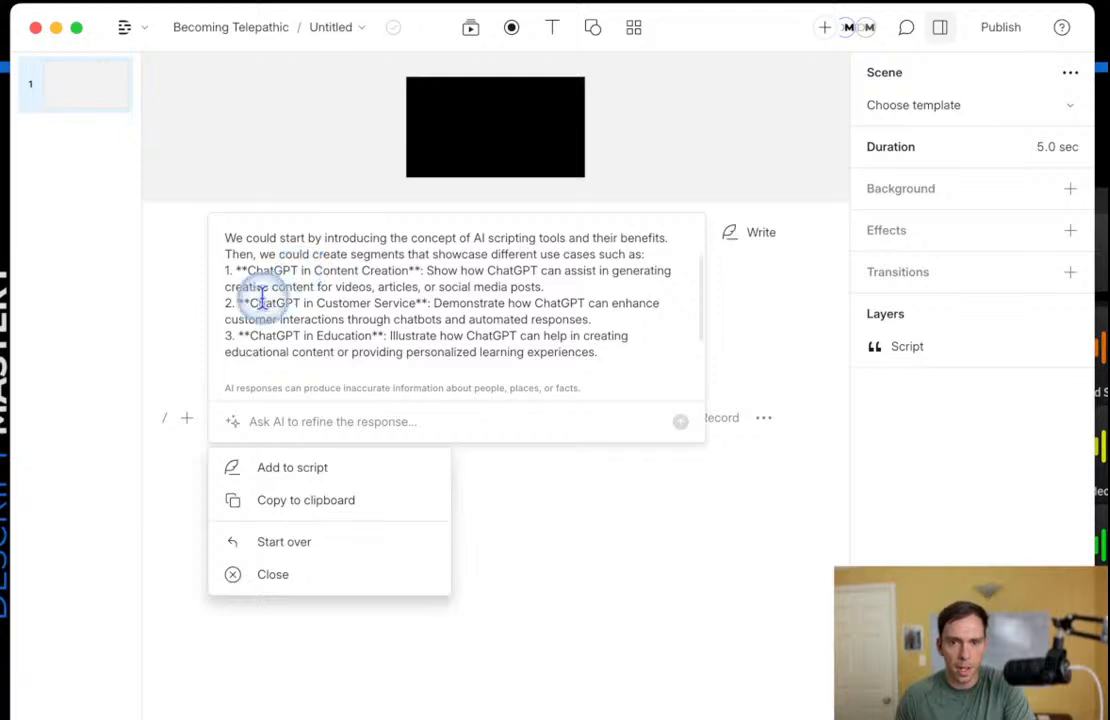
click(251, 335)
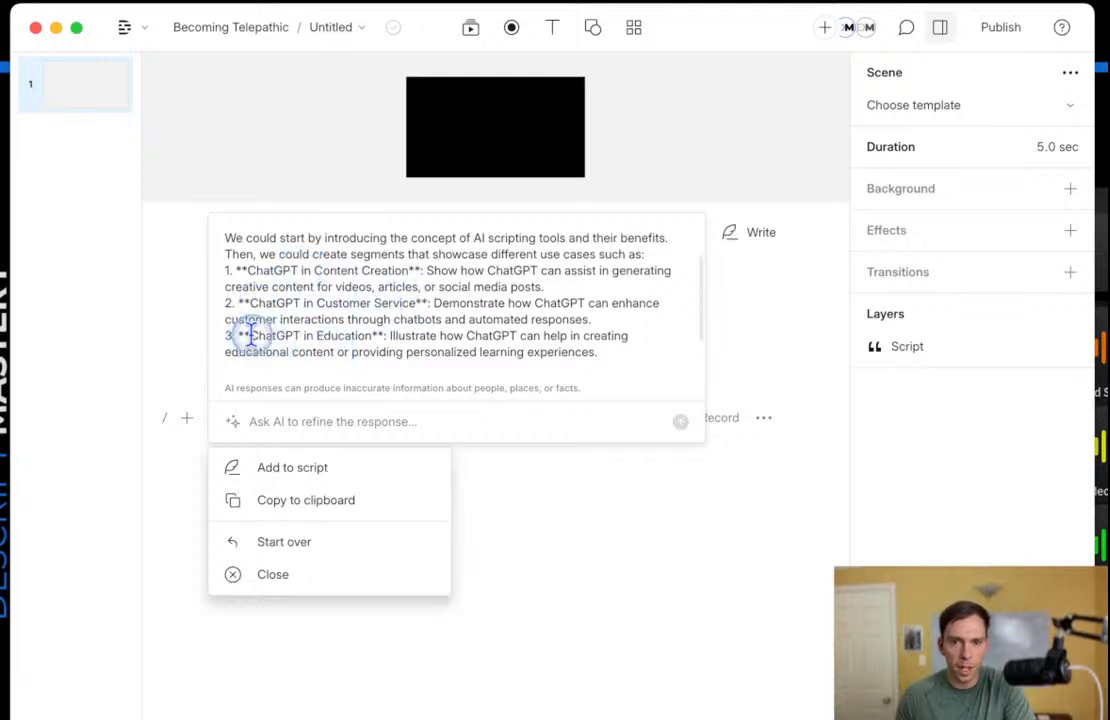
click(248, 275)
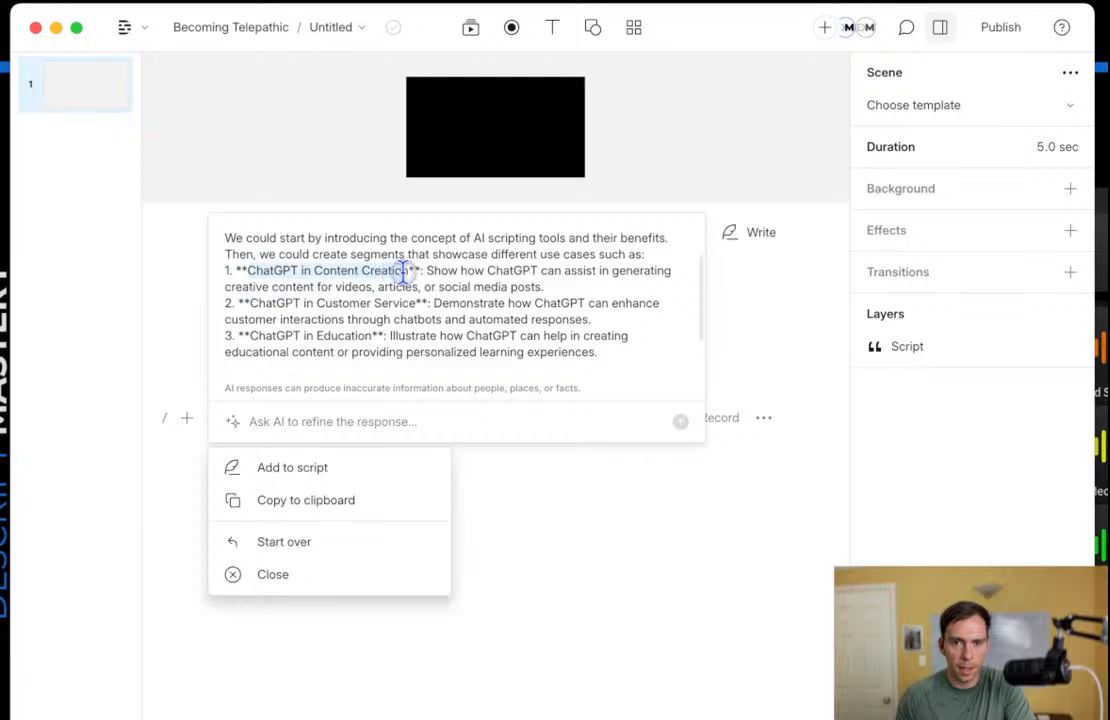
Discard the brainstorm response and start a new AI request from the Write a script template.
click(279, 548)
drag(312, 250, 237, 233)
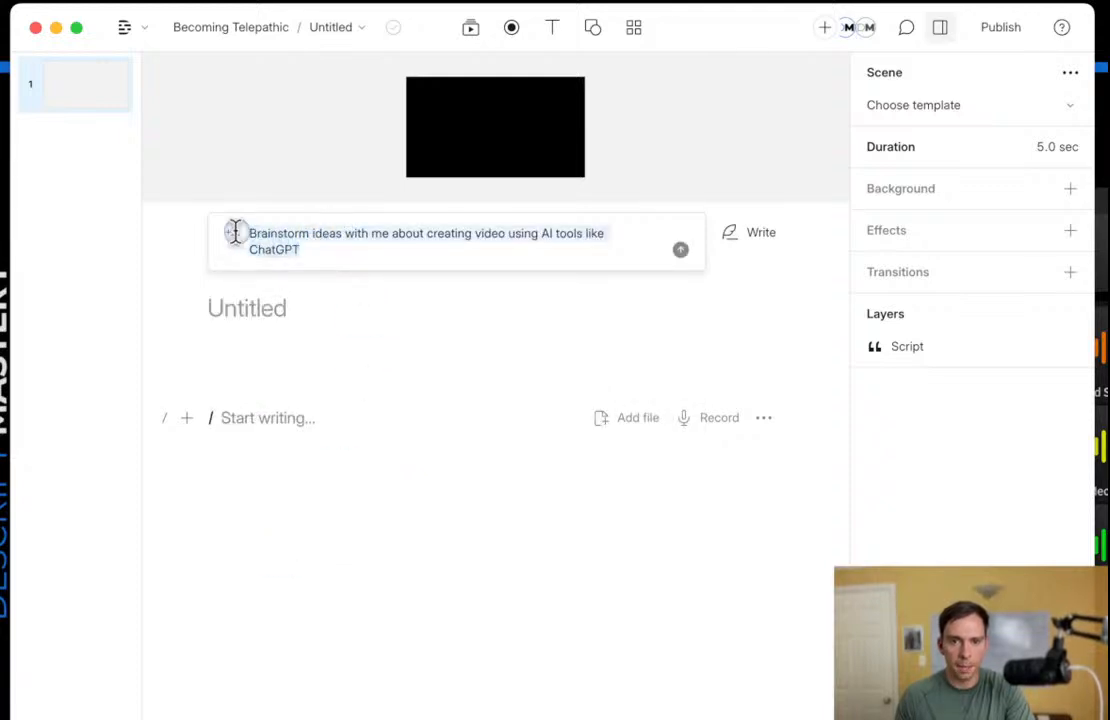
click(375, 314)
click(431, 233)
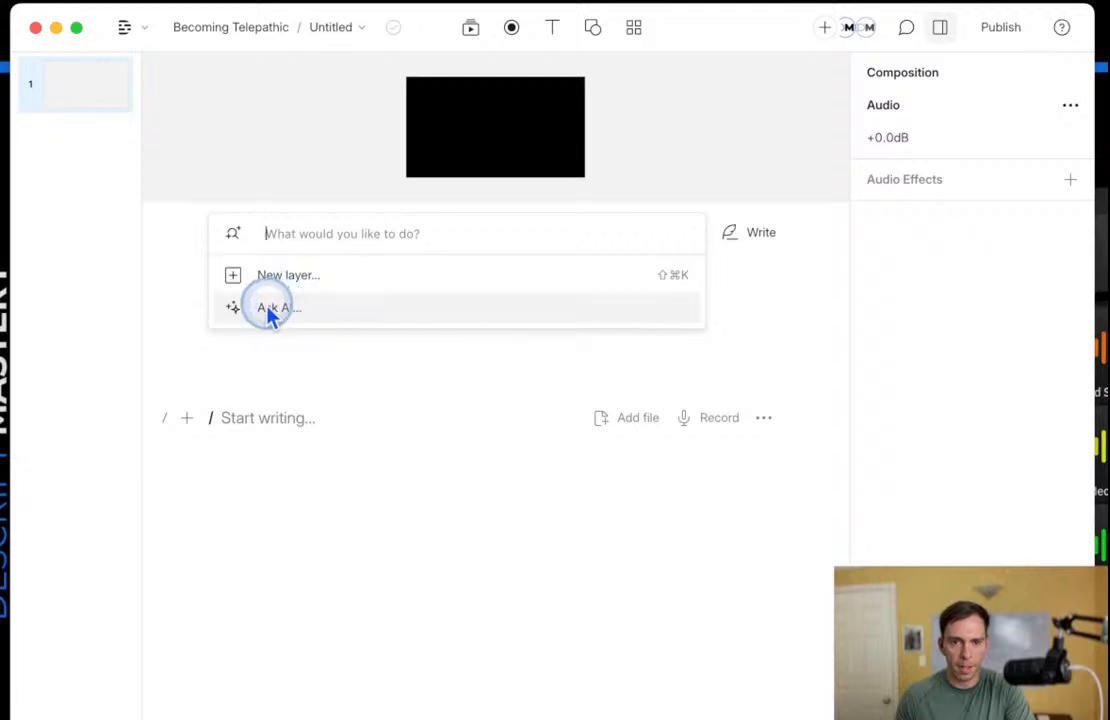
click(270, 310)
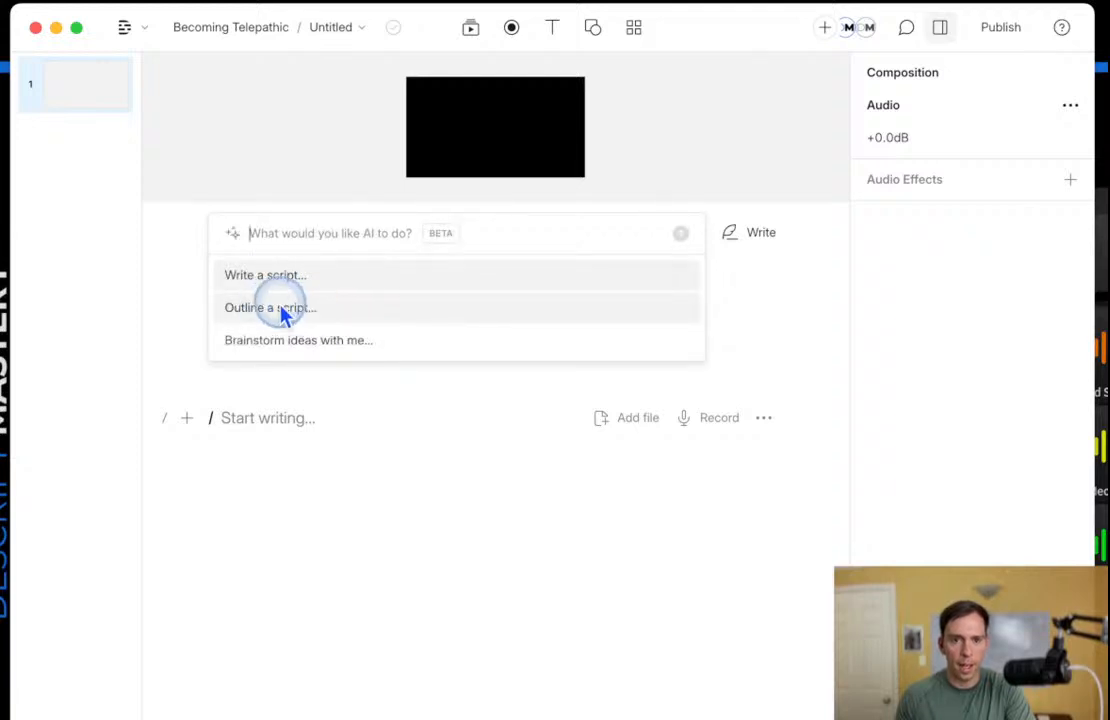
click(265, 280)
click(268, 230)
click(257, 231)
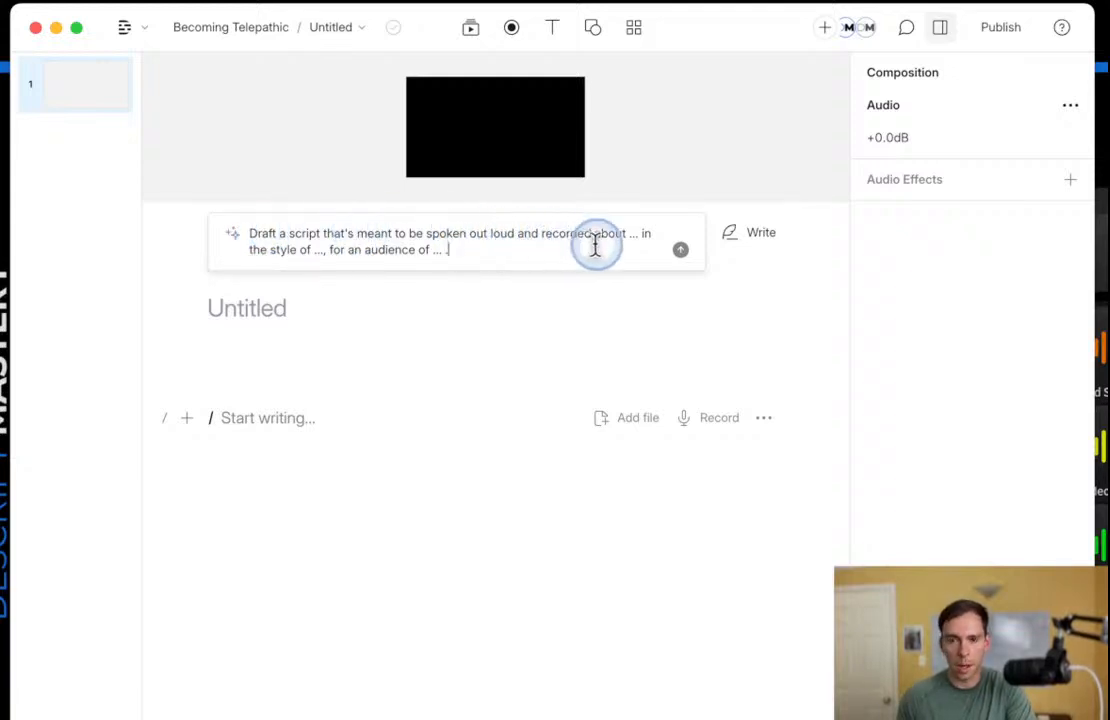
Have AI draft a script about ChatGPT in Content Creation in the style of a comedian for an audience of video creators.
click(627, 238)
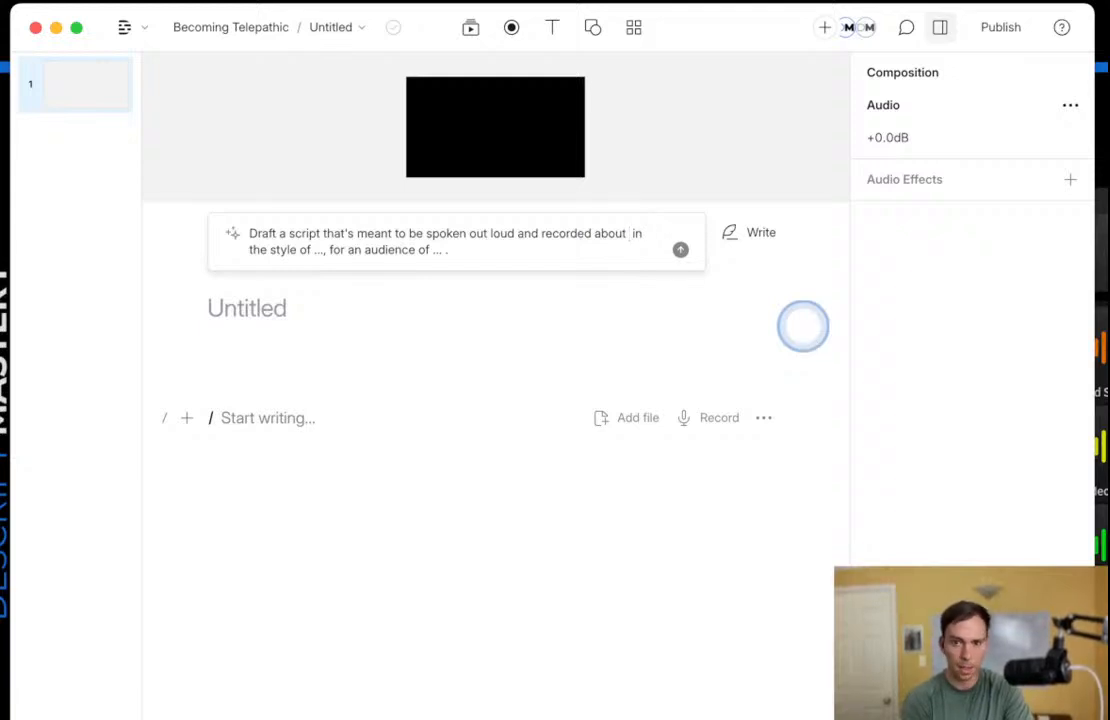
text(ChatGPT in Content Creation)
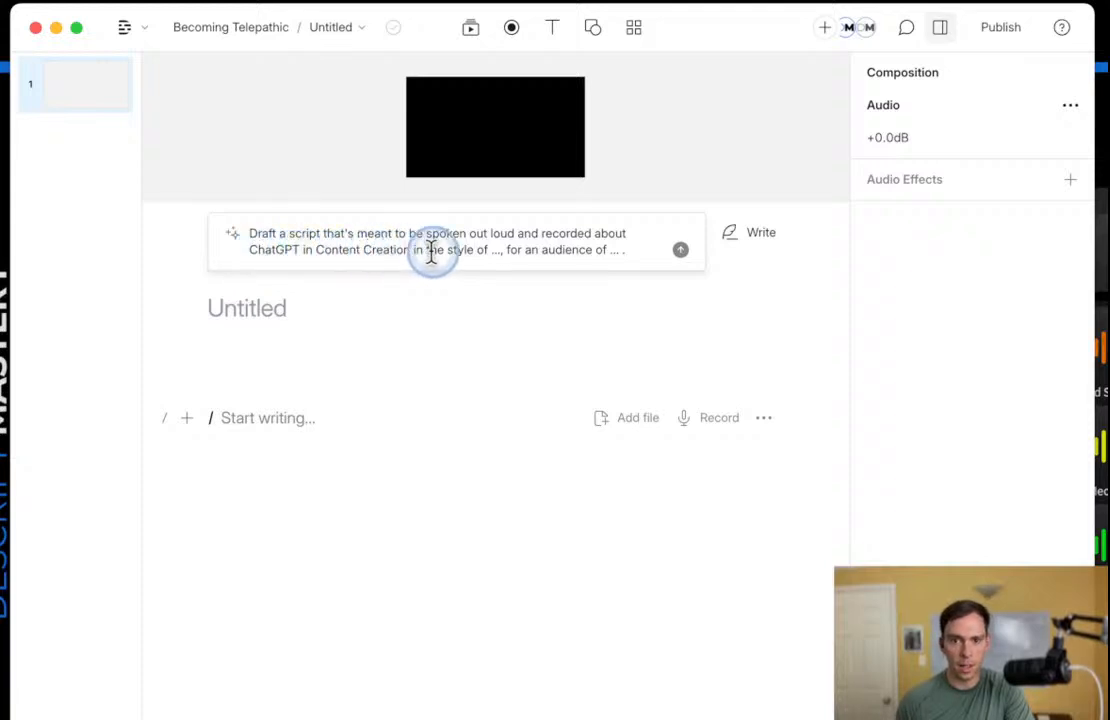
click(486, 250)
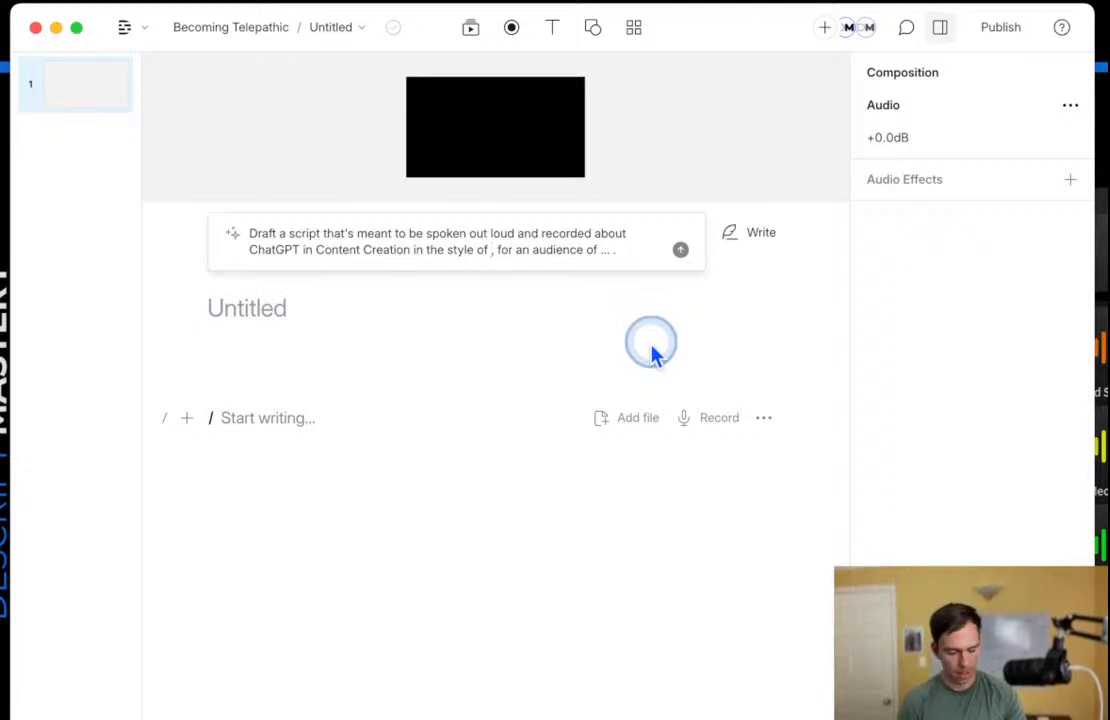
text(a comedian)
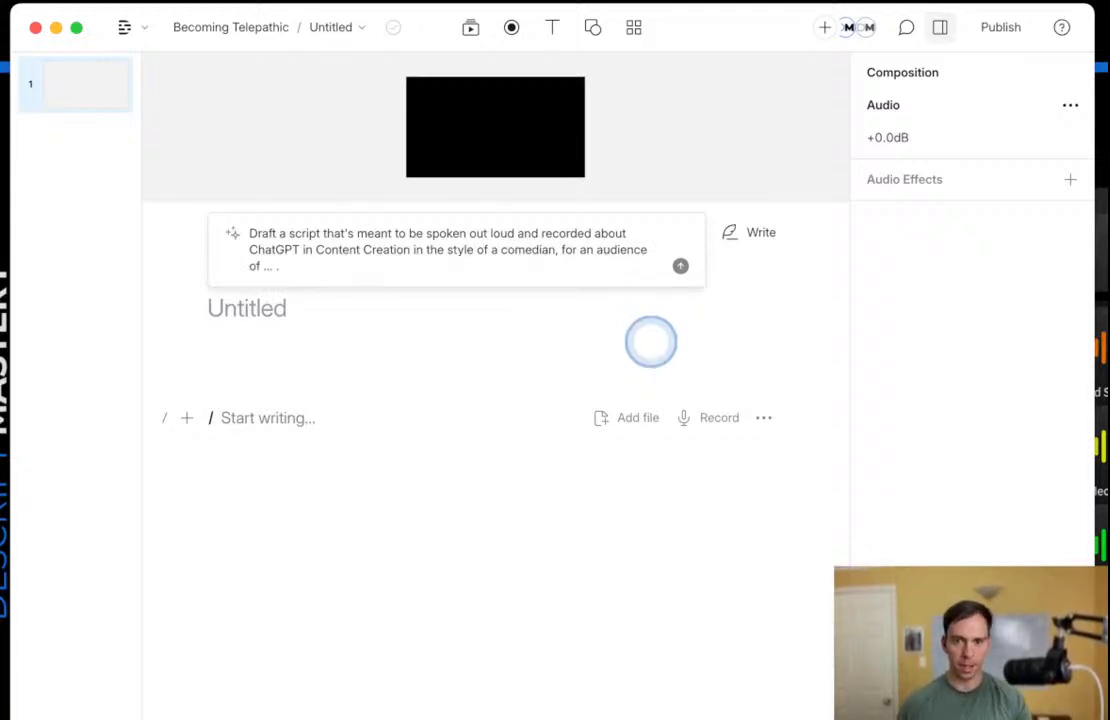
key(Down)
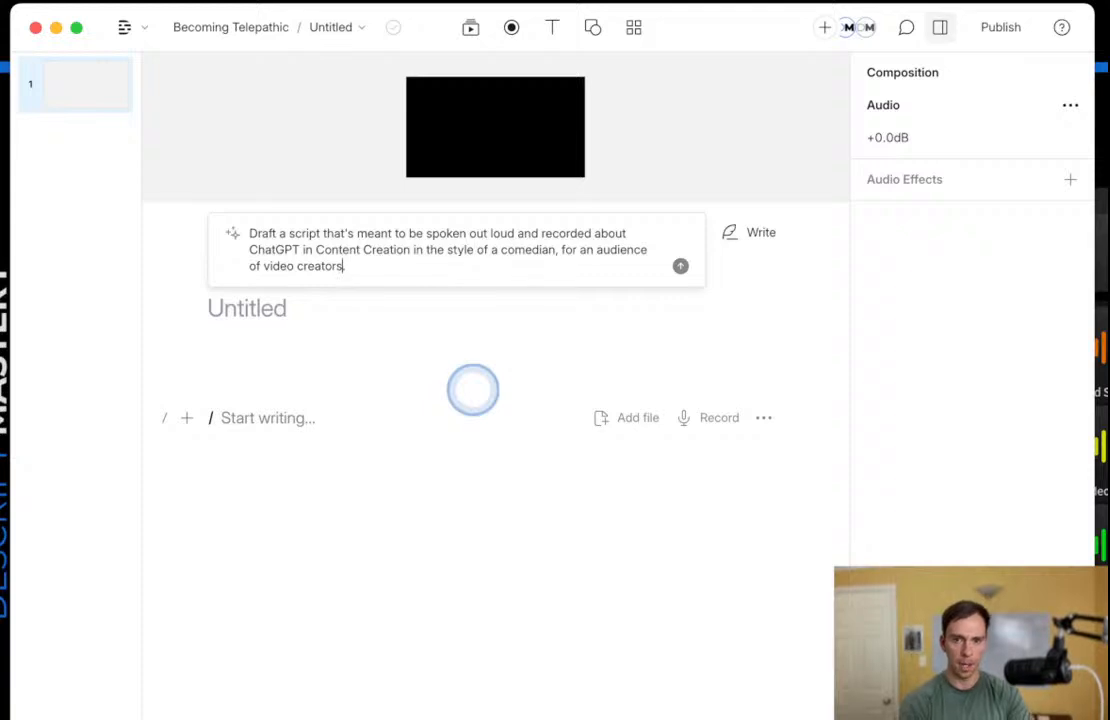
key(Return)
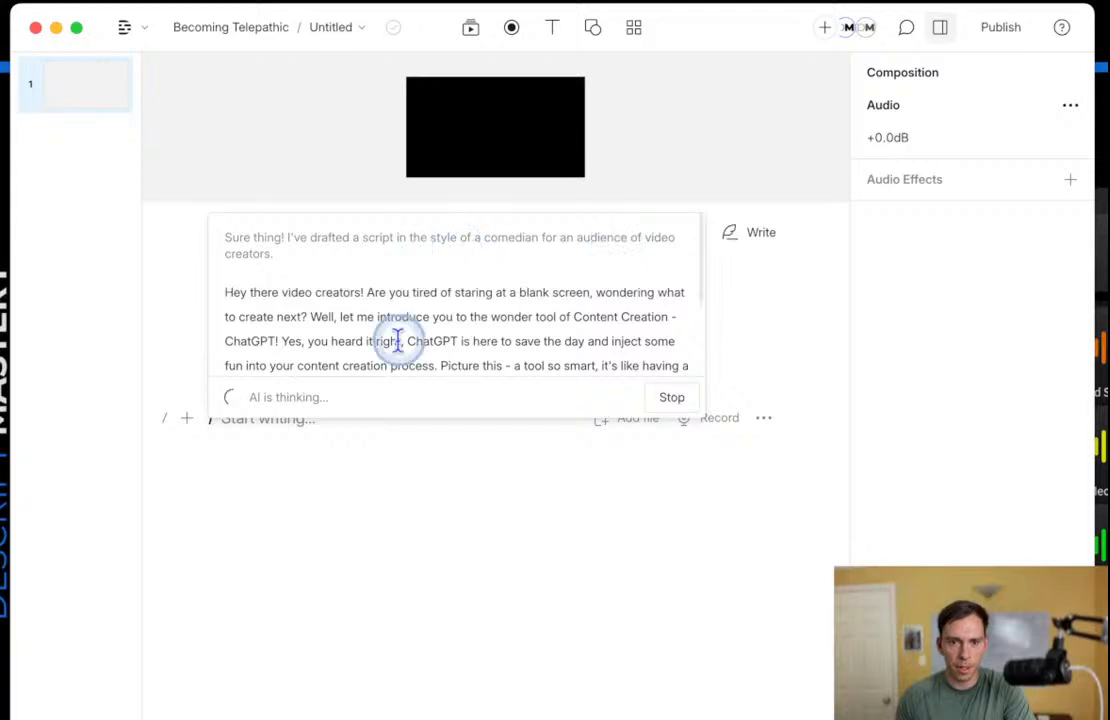
Read through the drafted comedian-style text and add it to the current composition's script.
scroll(392, 341, down, 1)
drag(226, 230, 541, 295)
scroll(555, 345, down, 2)
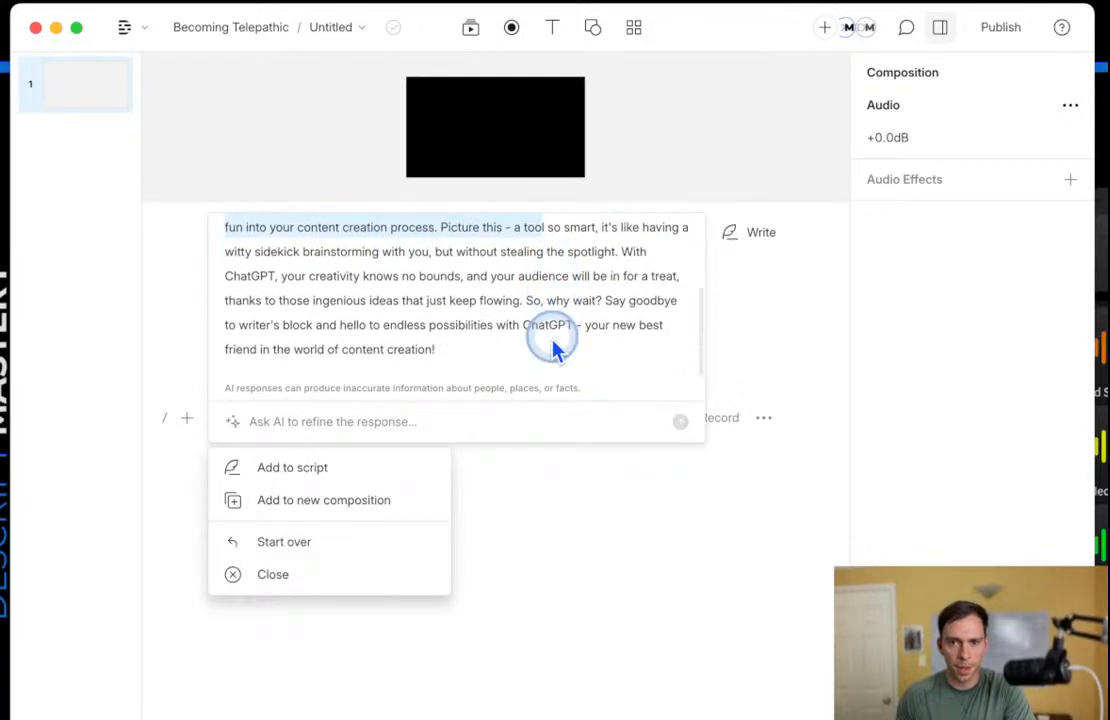
scroll(552, 345, up, 4)
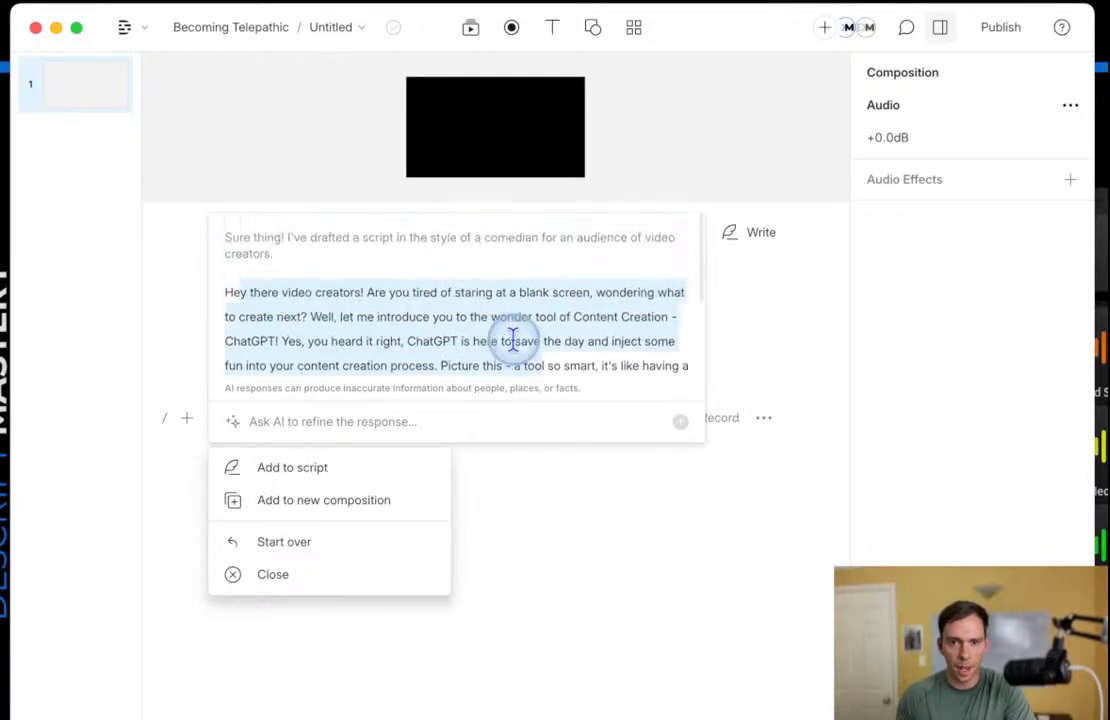
click(385, 311)
drag(226, 292, 396, 317)
click(461, 366)
scroll(440, 330, down, 3)
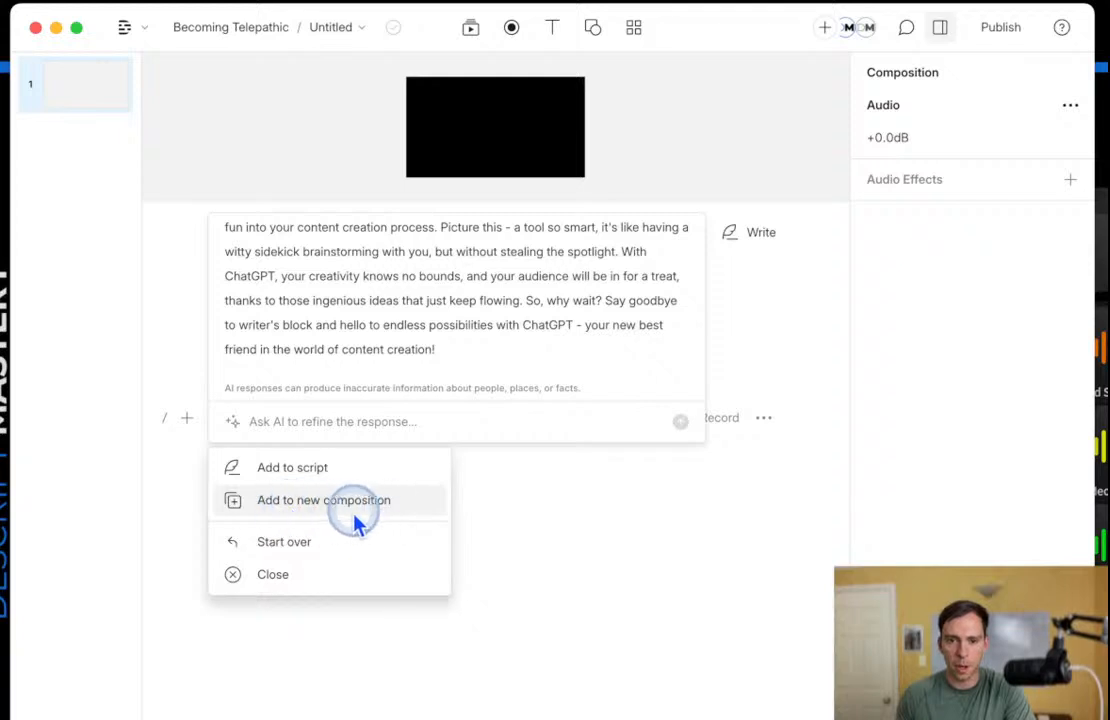
click(292, 480)
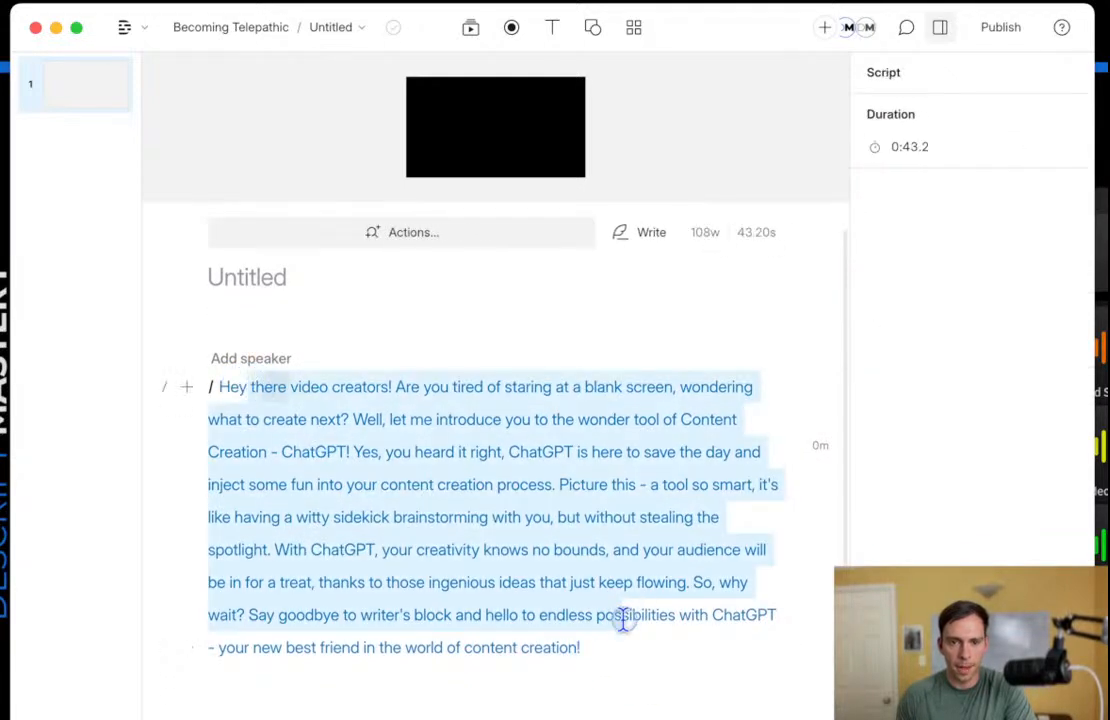
click(624, 660)
click(343, 424)
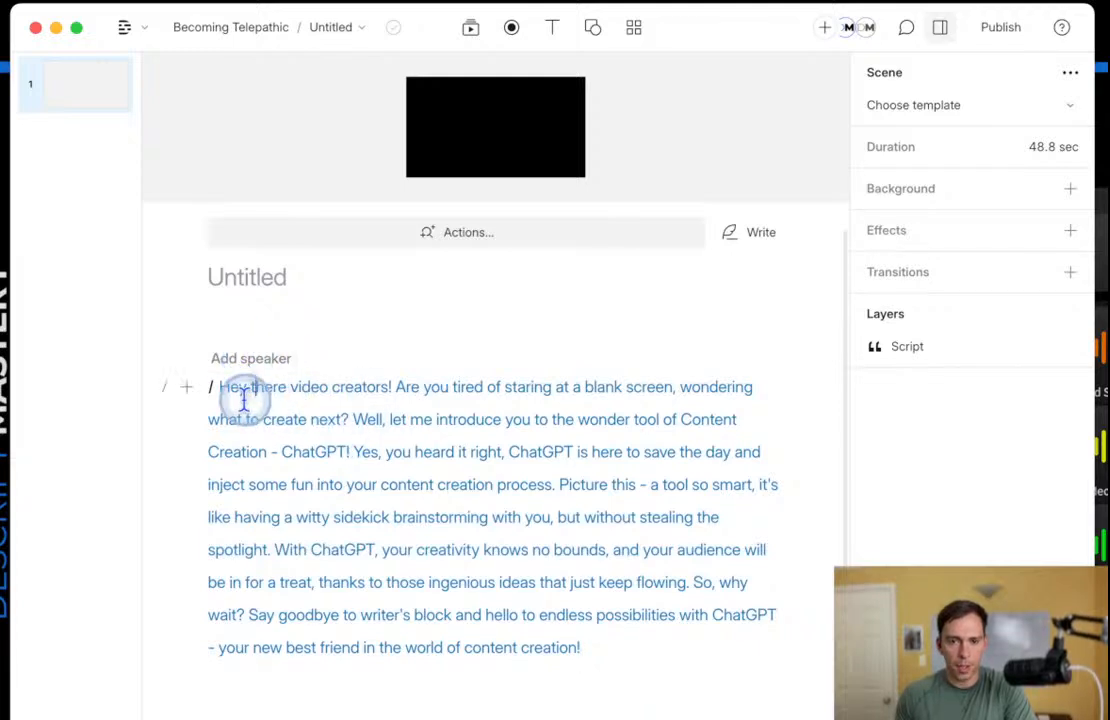
drag(240, 390, 643, 626)
click(639, 646)
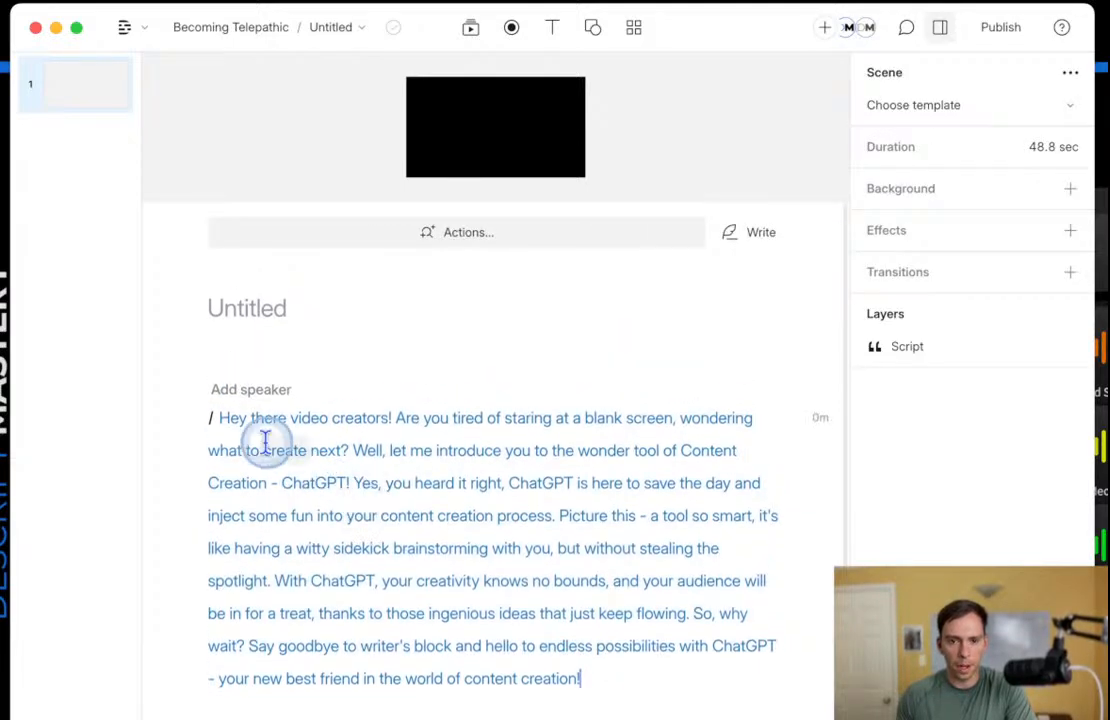
Preview the stock AI speaker Monica and assign that voice to the script paragraph.
click(232, 400)
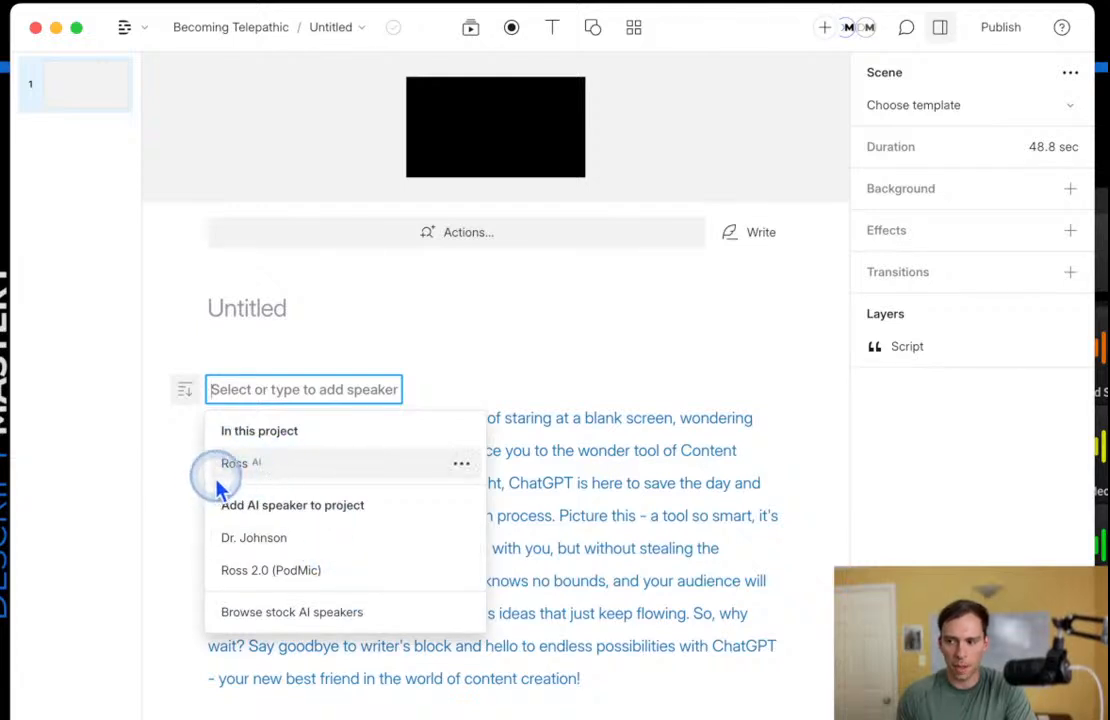
click(282, 614)
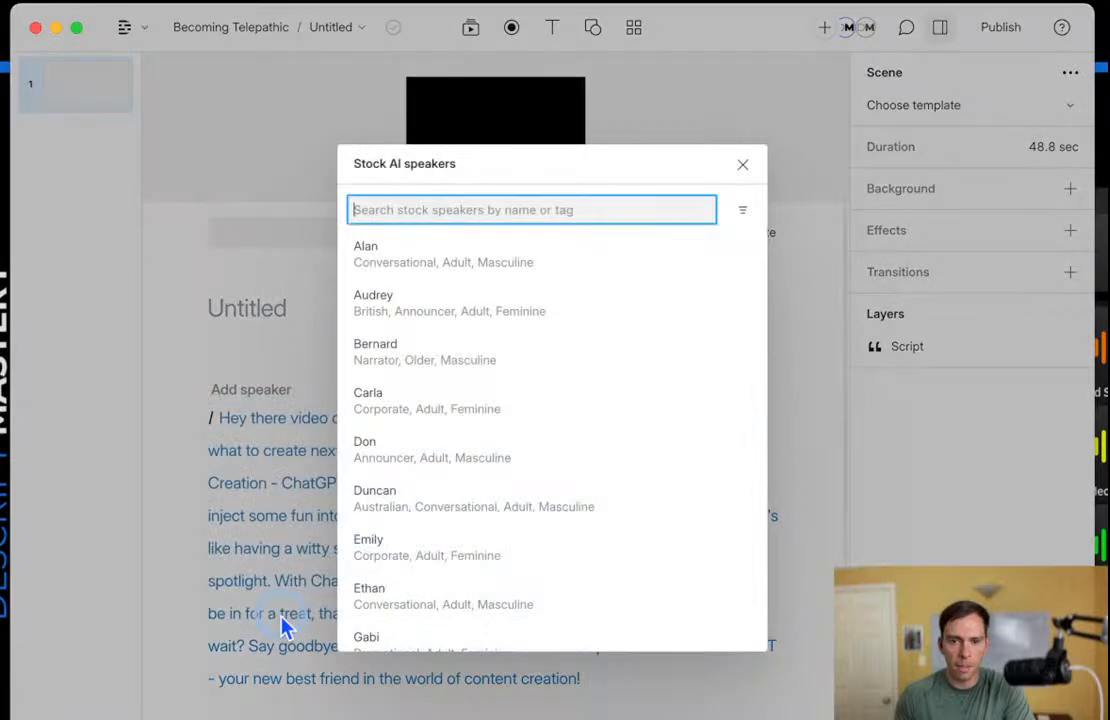
scroll(555, 527, down, 10)
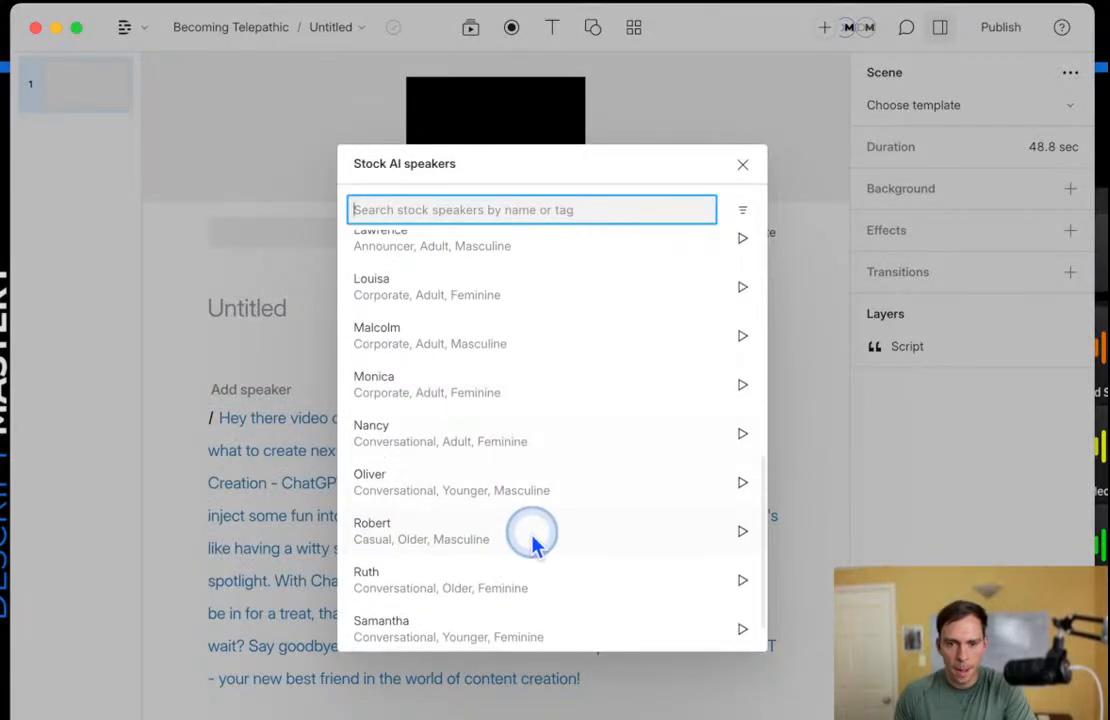
click(743, 380)
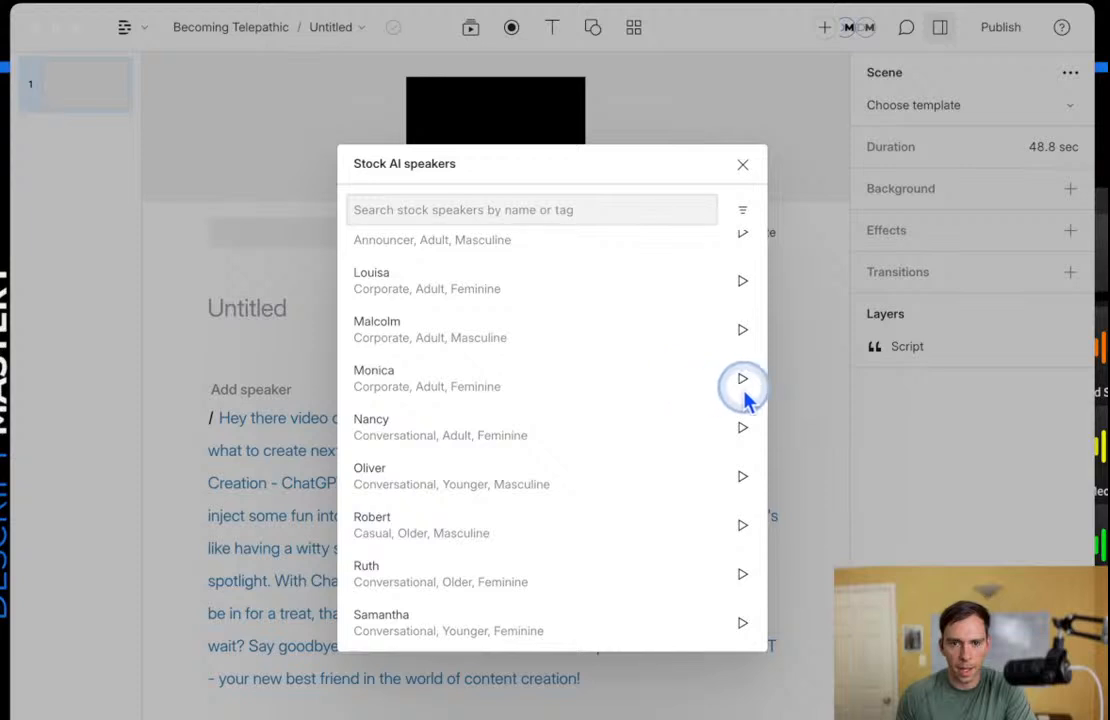
click(372, 389)
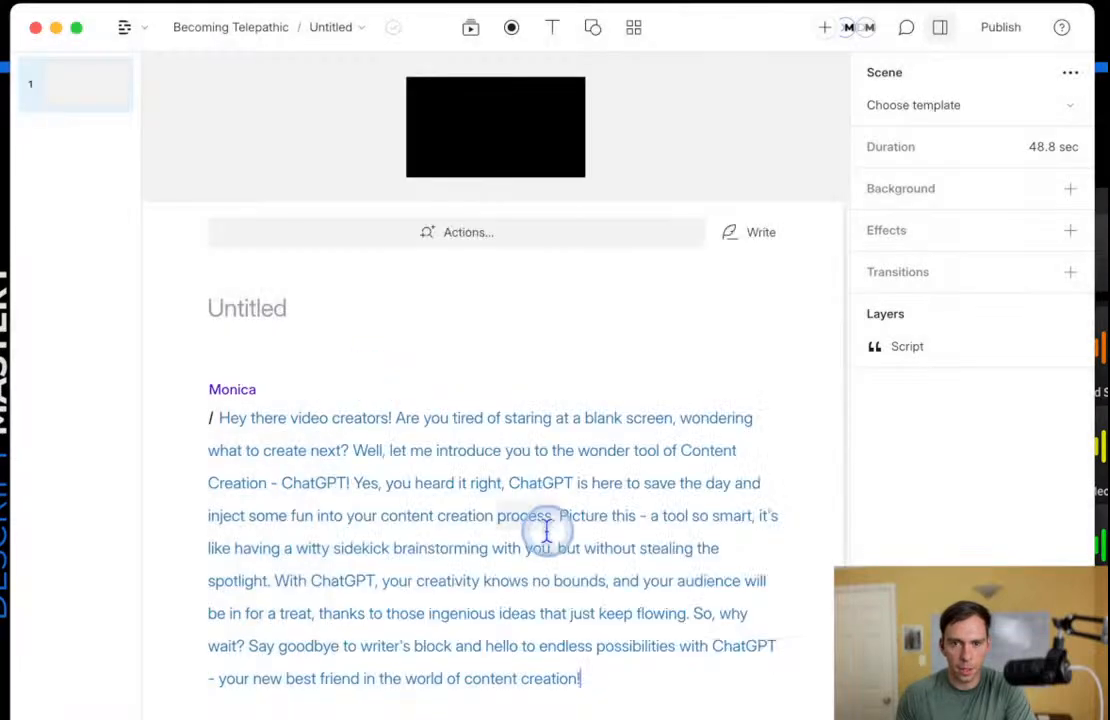
drag(508, 548, 237, 388)
click(600, 646)
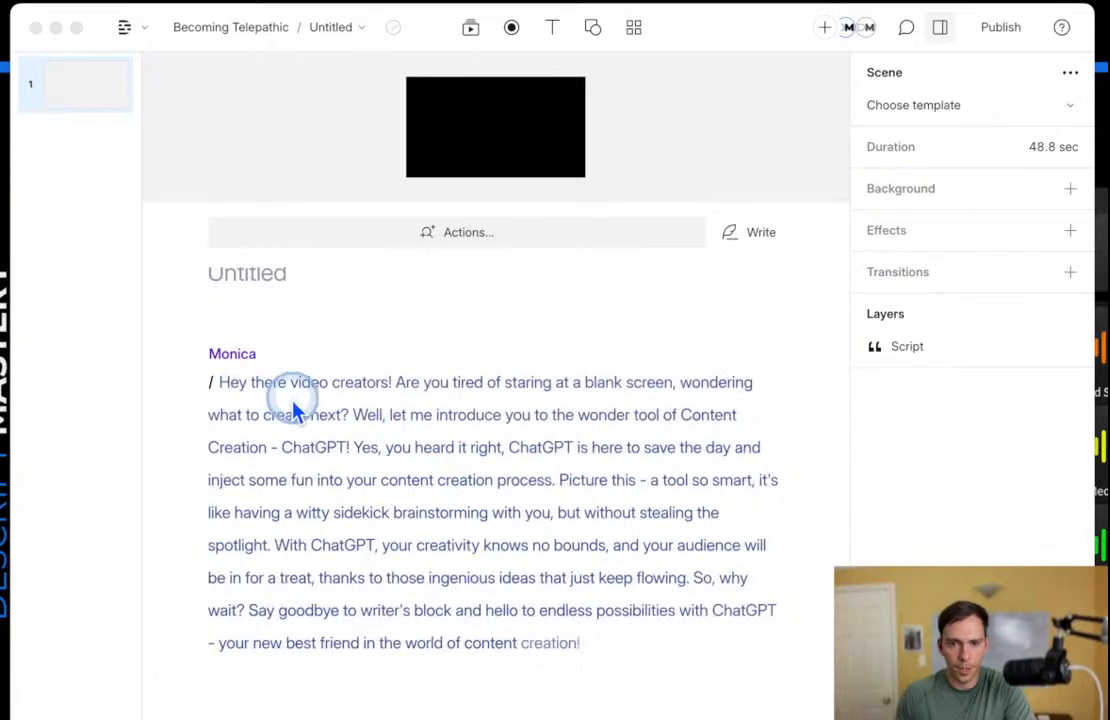
click(265, 420)
drag(265, 420, 448, 539)
click(450, 543)
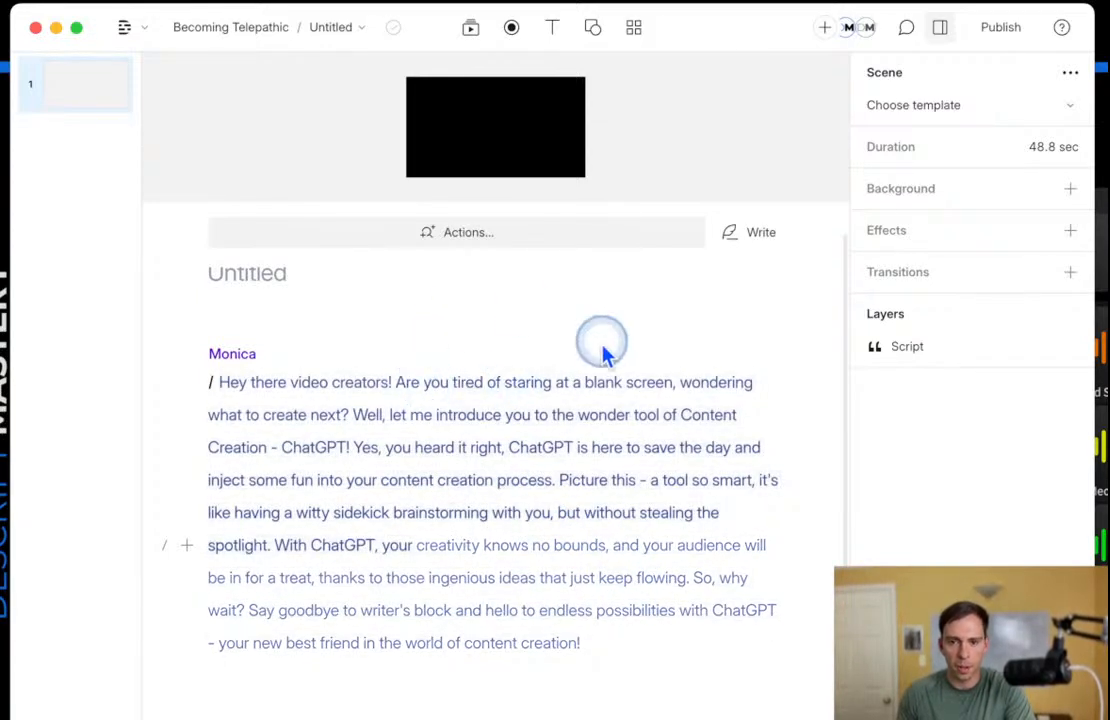
click(622, 652)
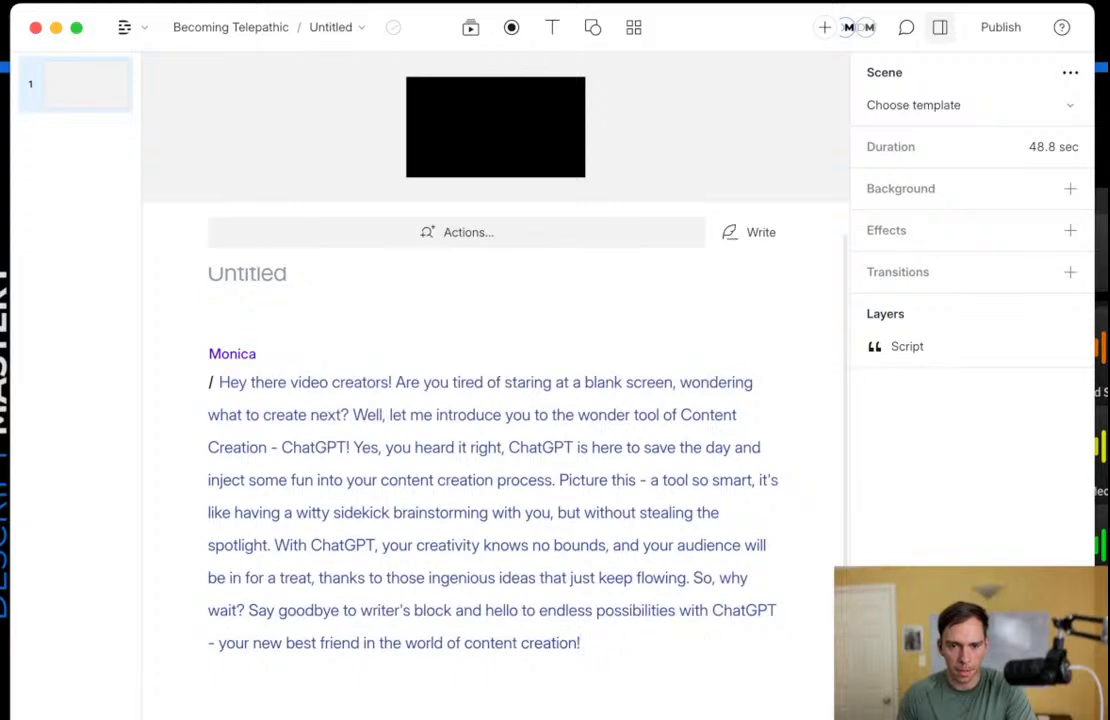
Reveal the timeline beneath the script, return the playhead to the start, and reduce the timeline's height slightly.
drag(409, 607, 416, 481)
click(511, 505)
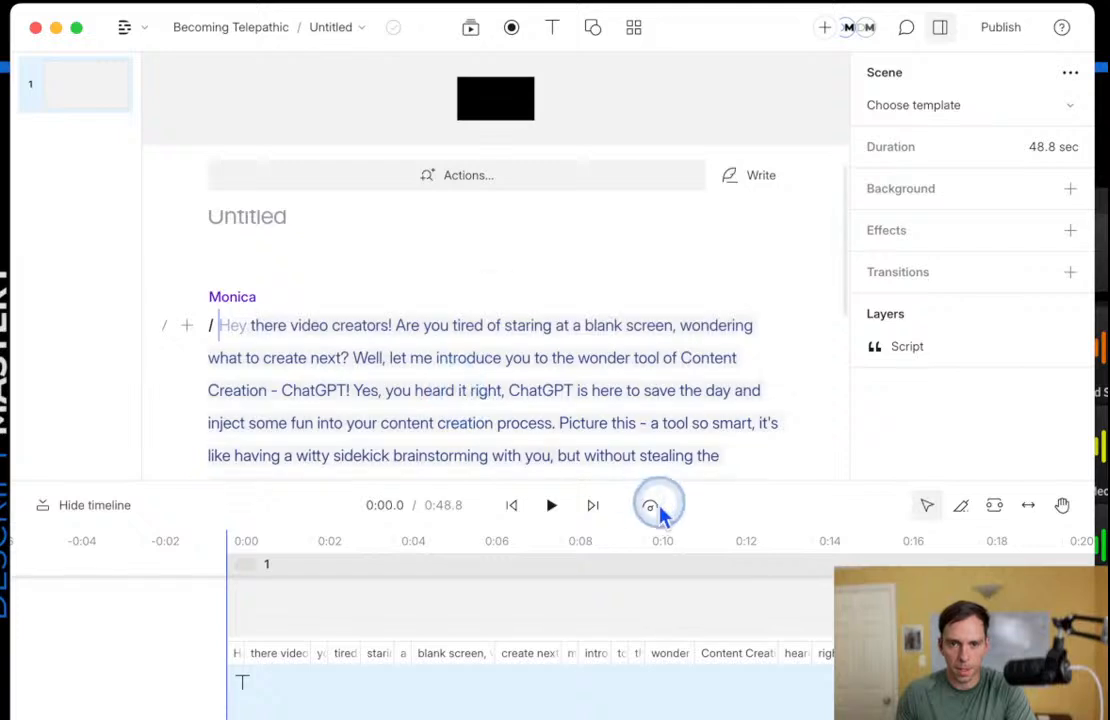
drag(302, 481, 302, 512)
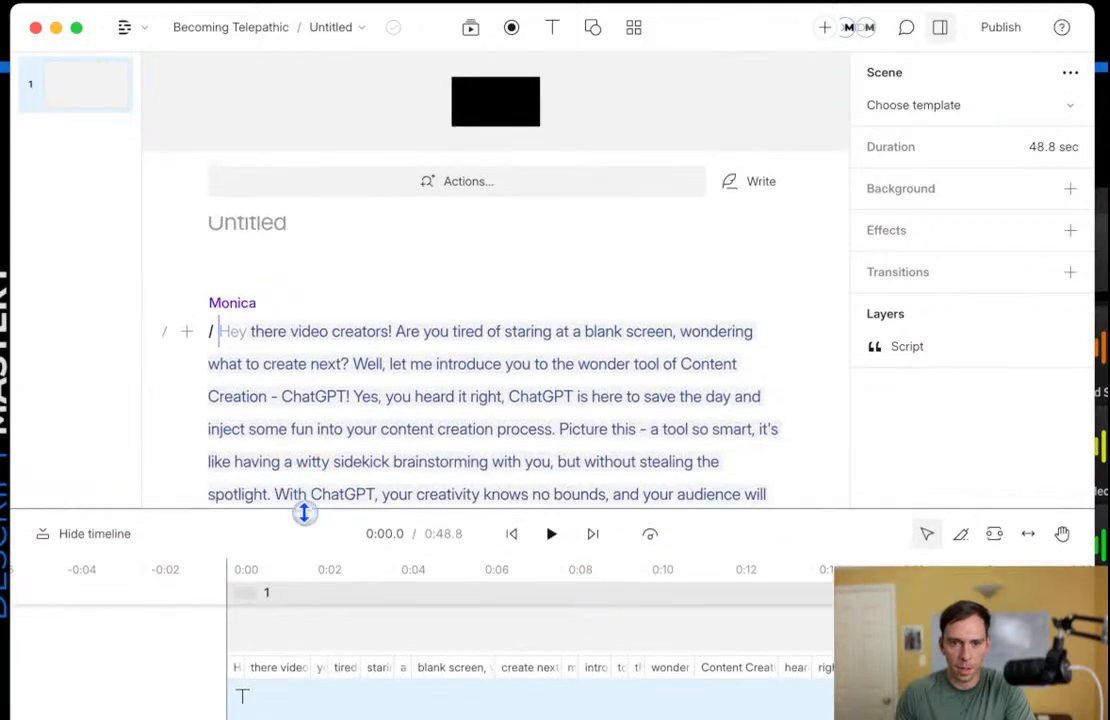
scroll(367, 426, up, 1)
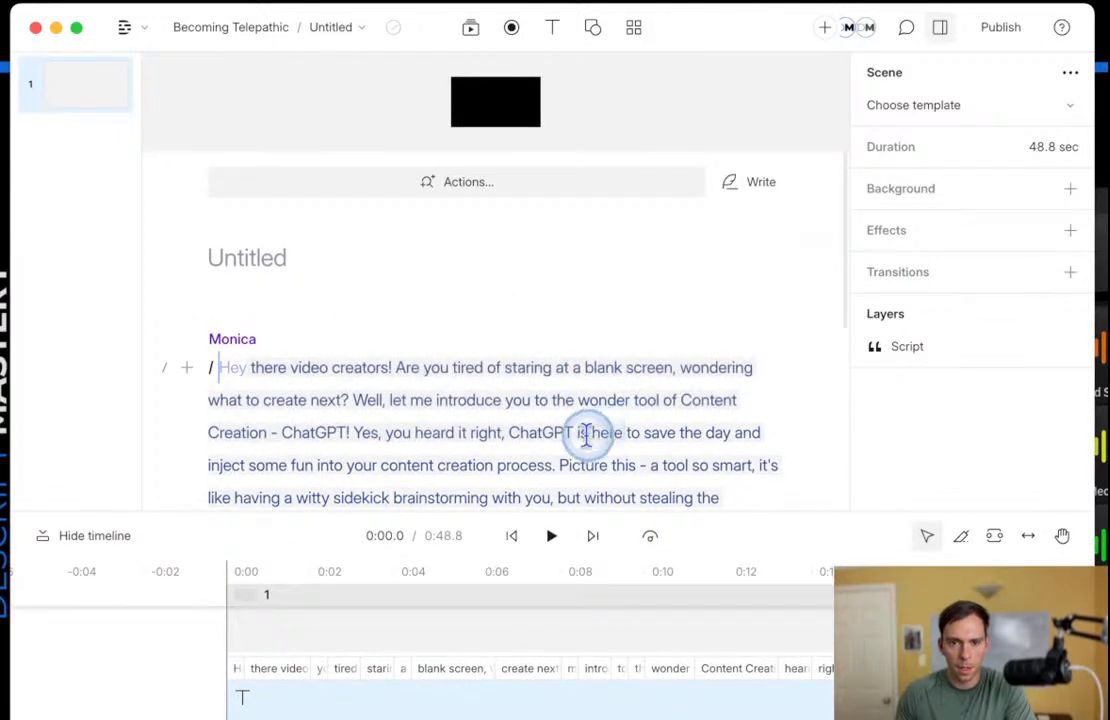
Open the AI requests for this script and look through the Edit, Find, Publish and Write templates.
scroll(548, 444, down, 5)
drag(615, 370, 450, 195)
click(448, 188)
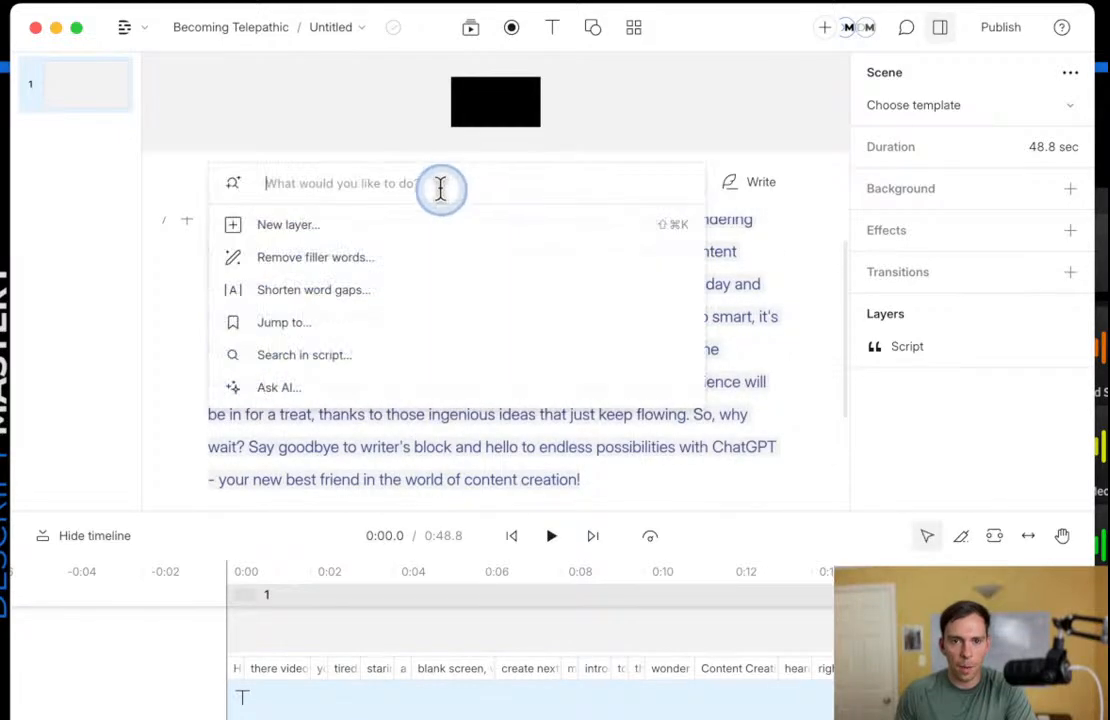
click(297, 389)
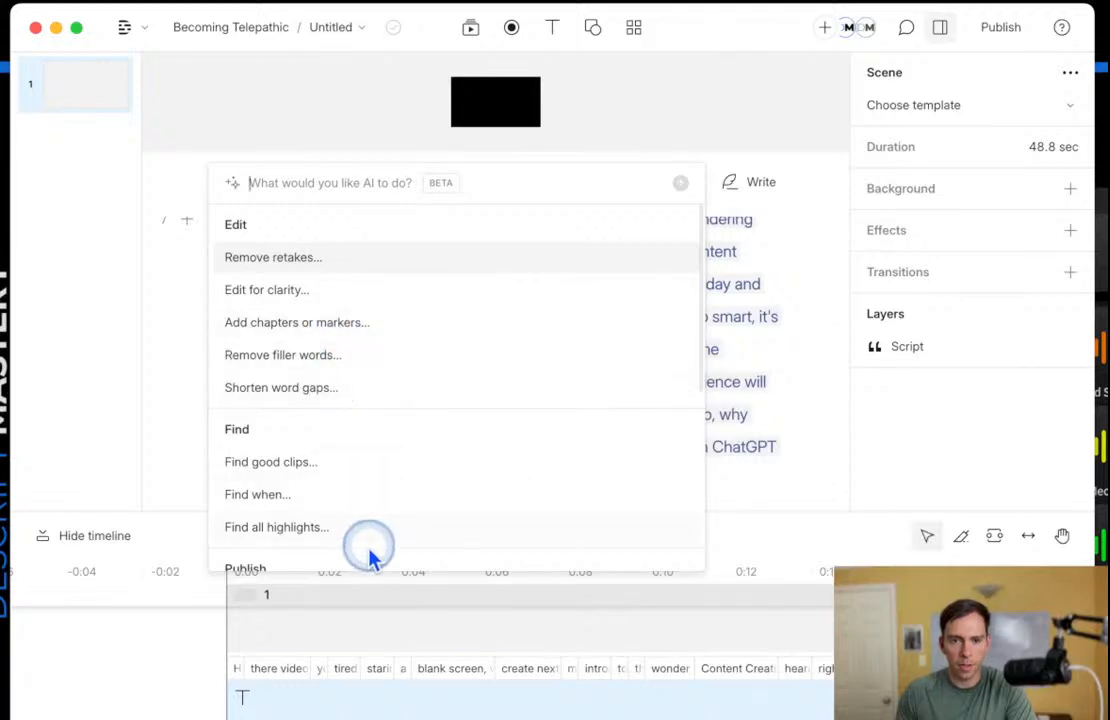
scroll(369, 555, down, 5)
scroll(372, 535, up, 3)
scroll(375, 520, up, 3)
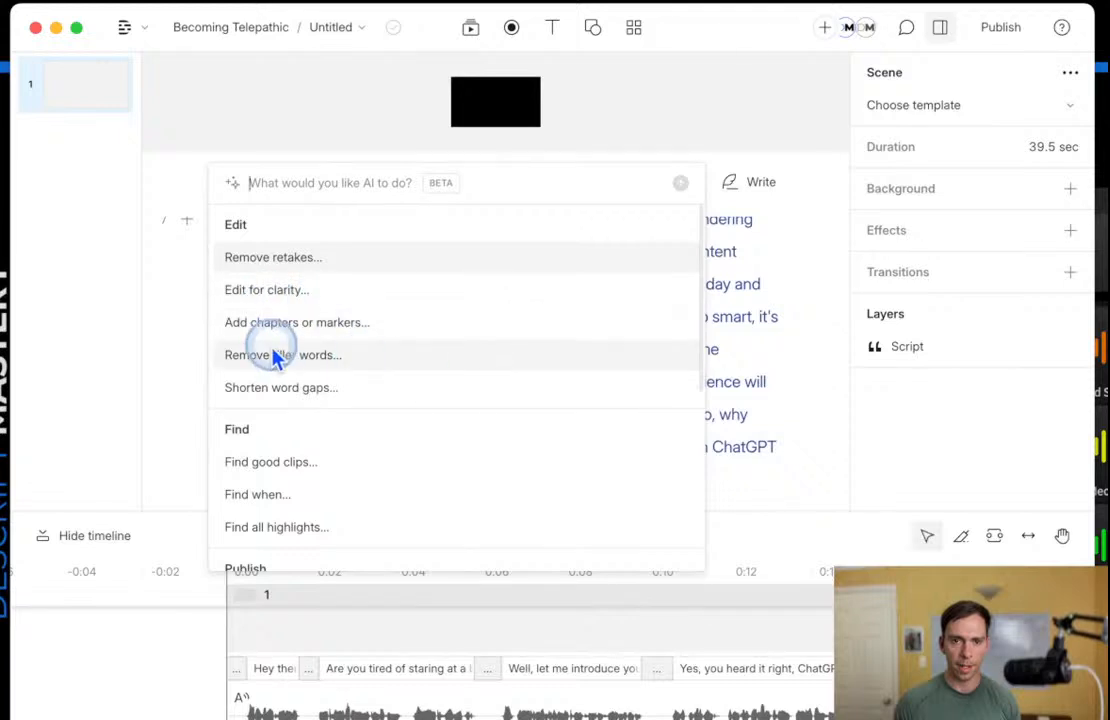
scroll(358, 456, down, 5)
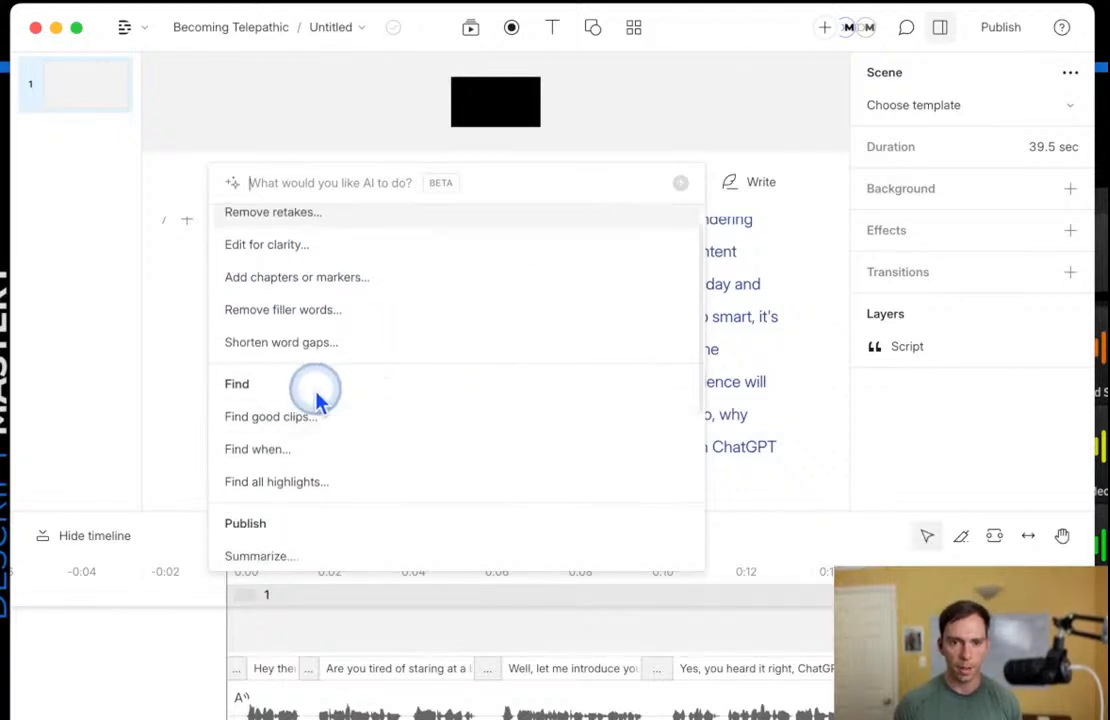
scroll(382, 490, down, 3)
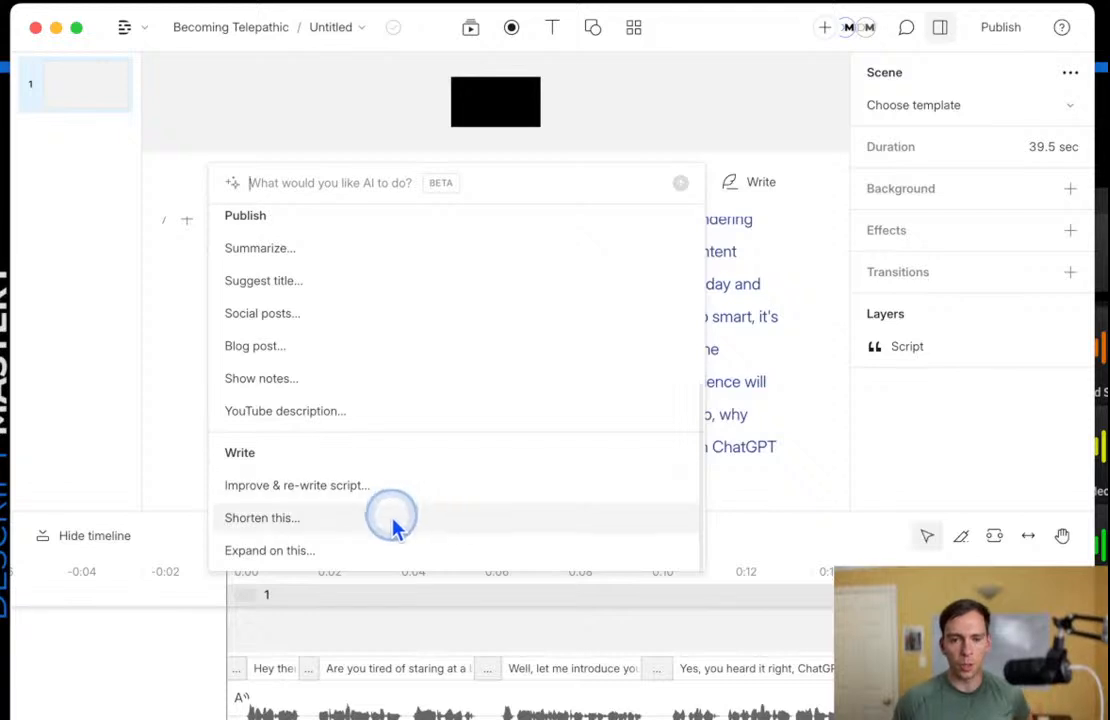
scroll(396, 520, up, 6)
scroll(398, 560, up, 3)
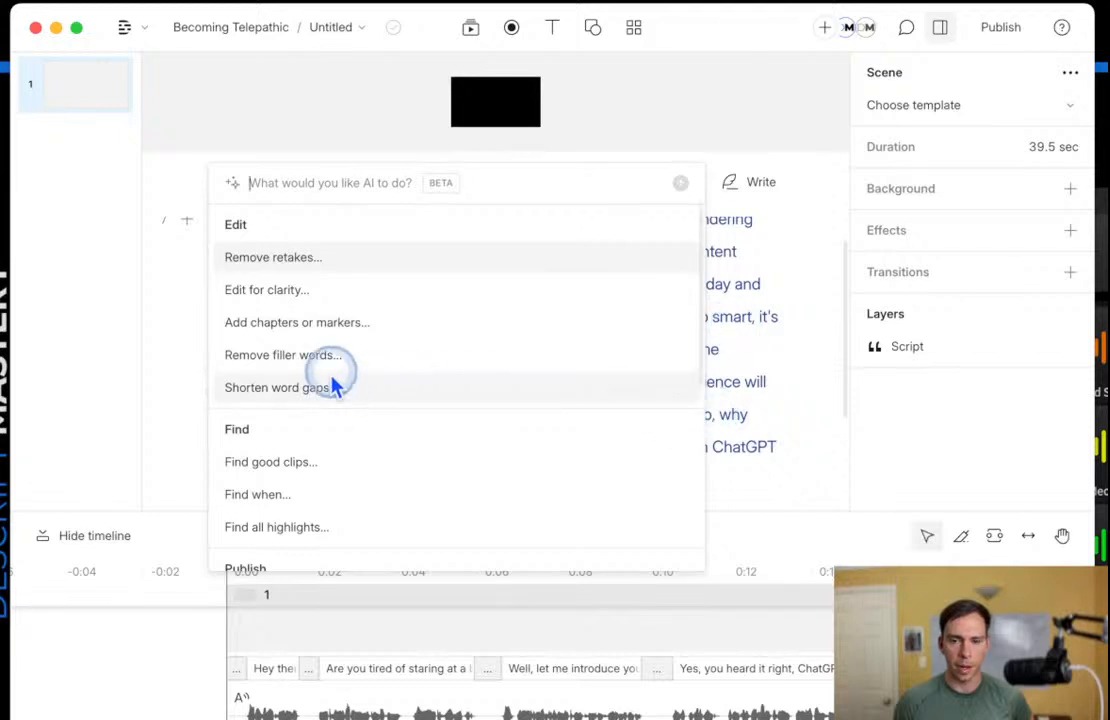
scroll(372, 440, down, 1)
scroll(372, 440, down, 1)
scroll(368, 430, up, 2)
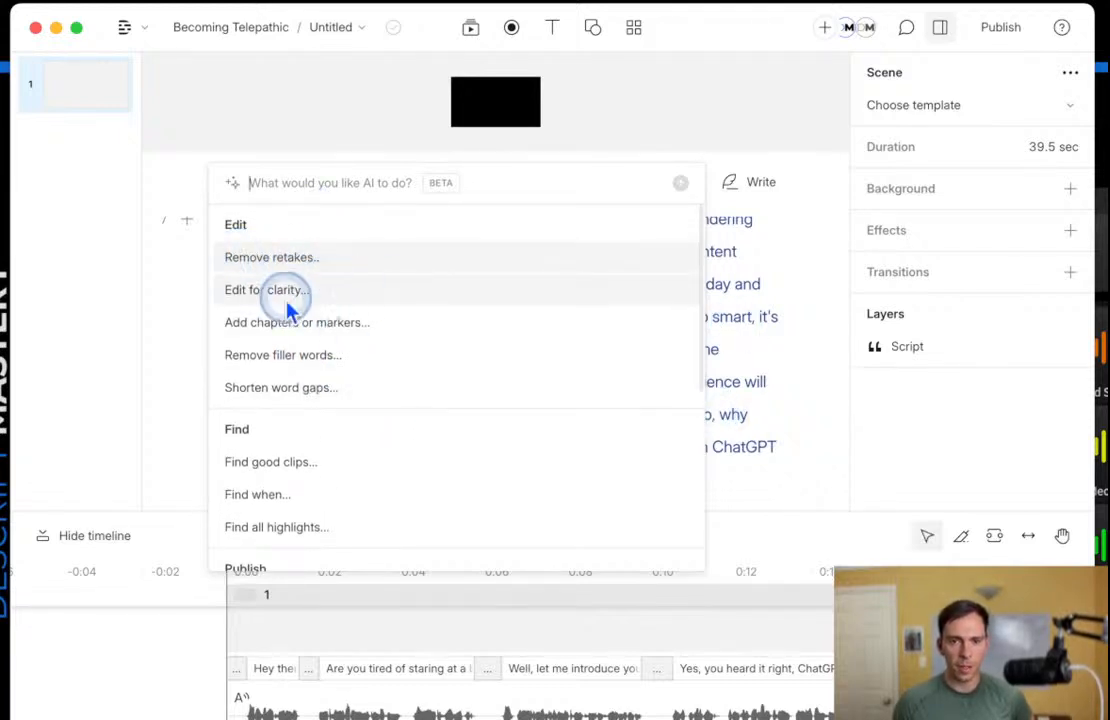
Have AI edit the script for clarity, removing speech disfluencies, repeated sections and tangents that distract from the core ideas.
click(242, 292)
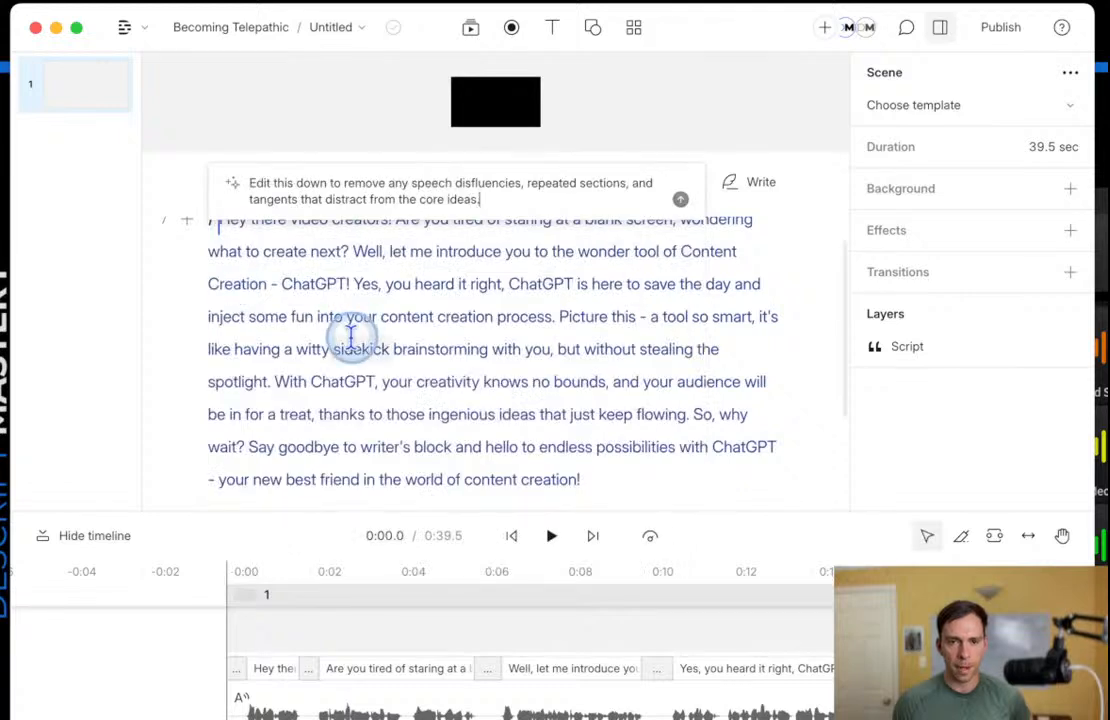
scroll(398, 325, up, 2)
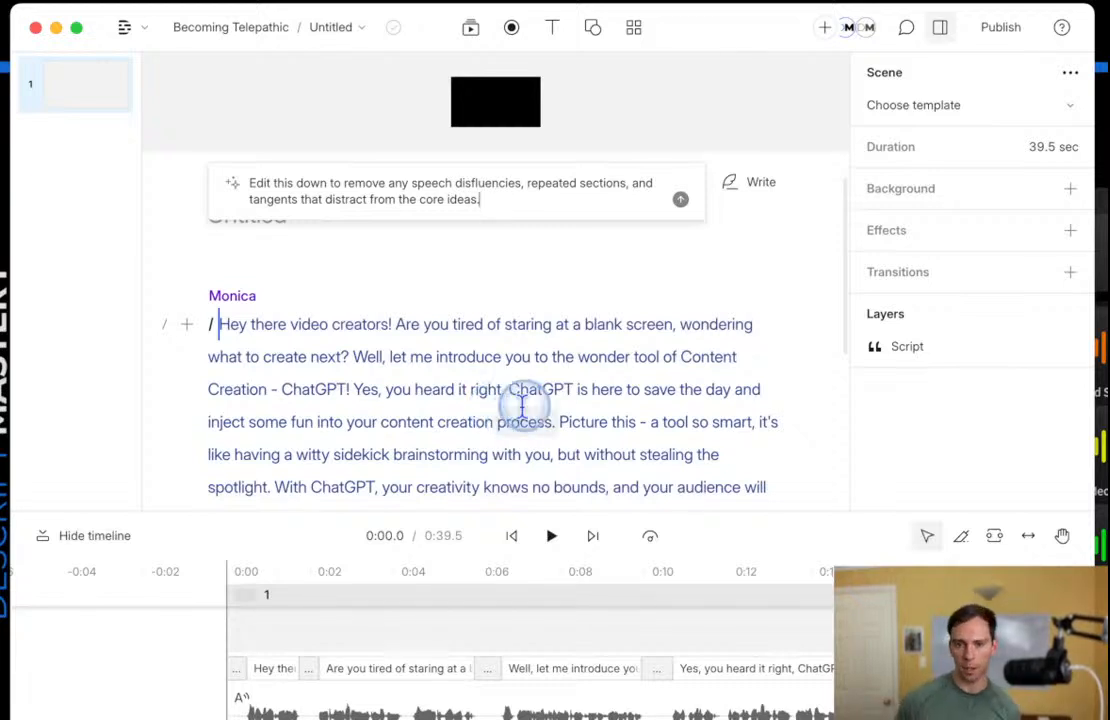
click(681, 200)
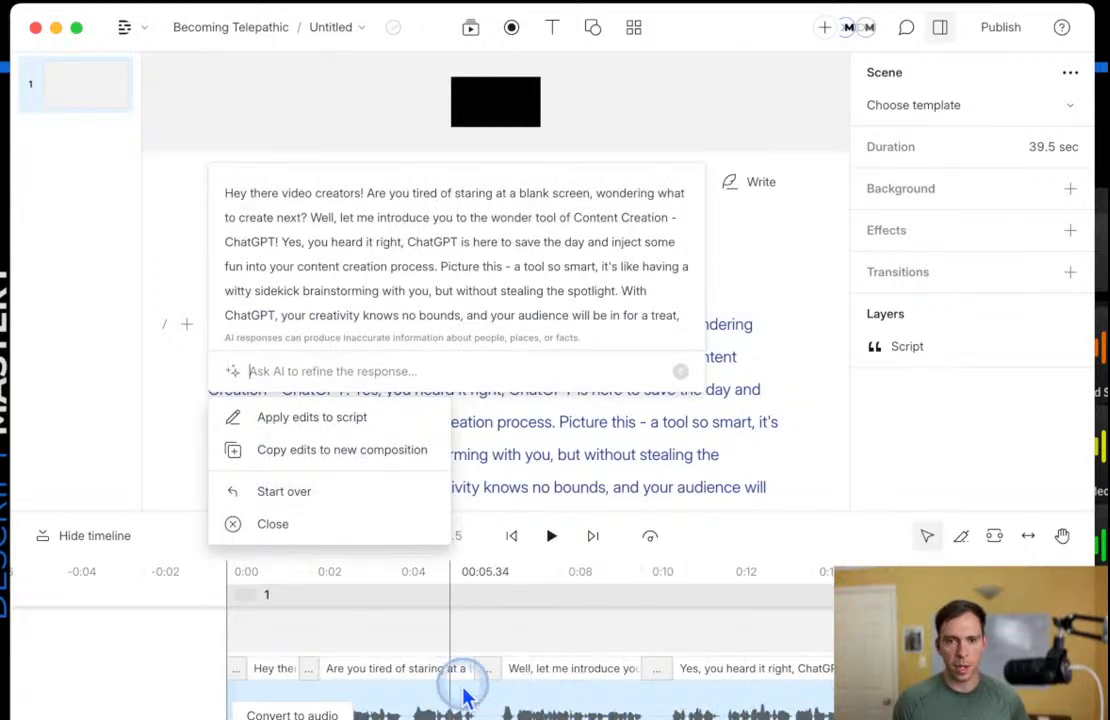
Read through the AI's edited version of the script and close the response without applying it.
scroll(465, 285, down, 2)
scroll(467, 288, down, 3)
scroll(303, 283, up, 5)
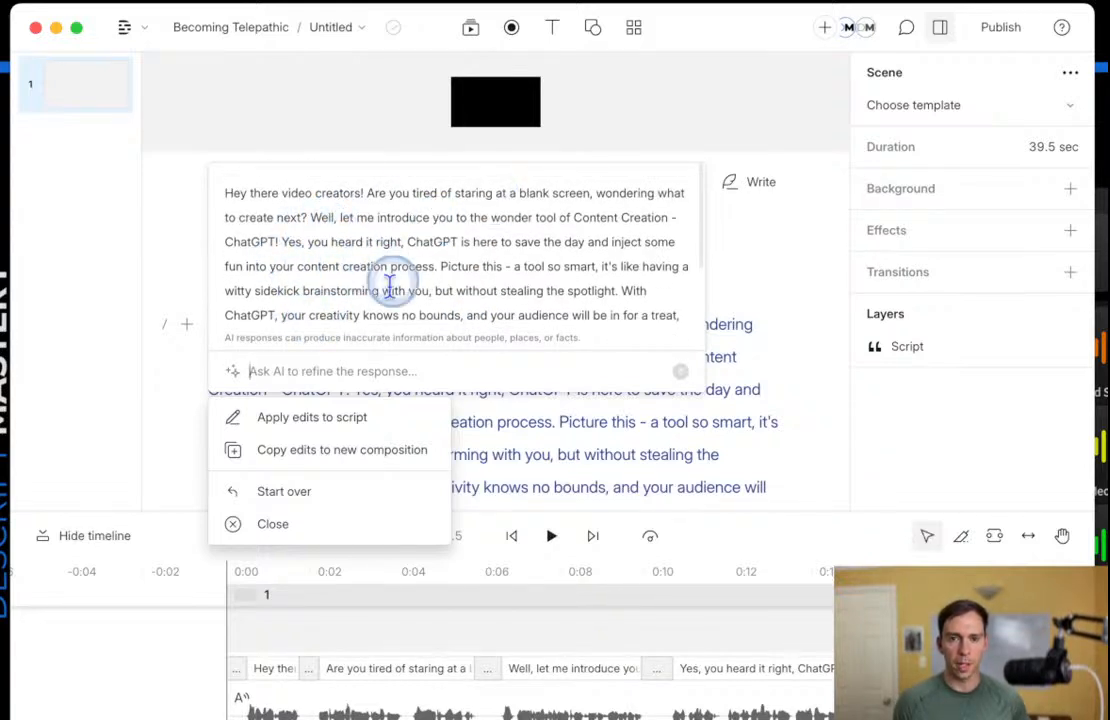
scroll(420, 255, down, 2)
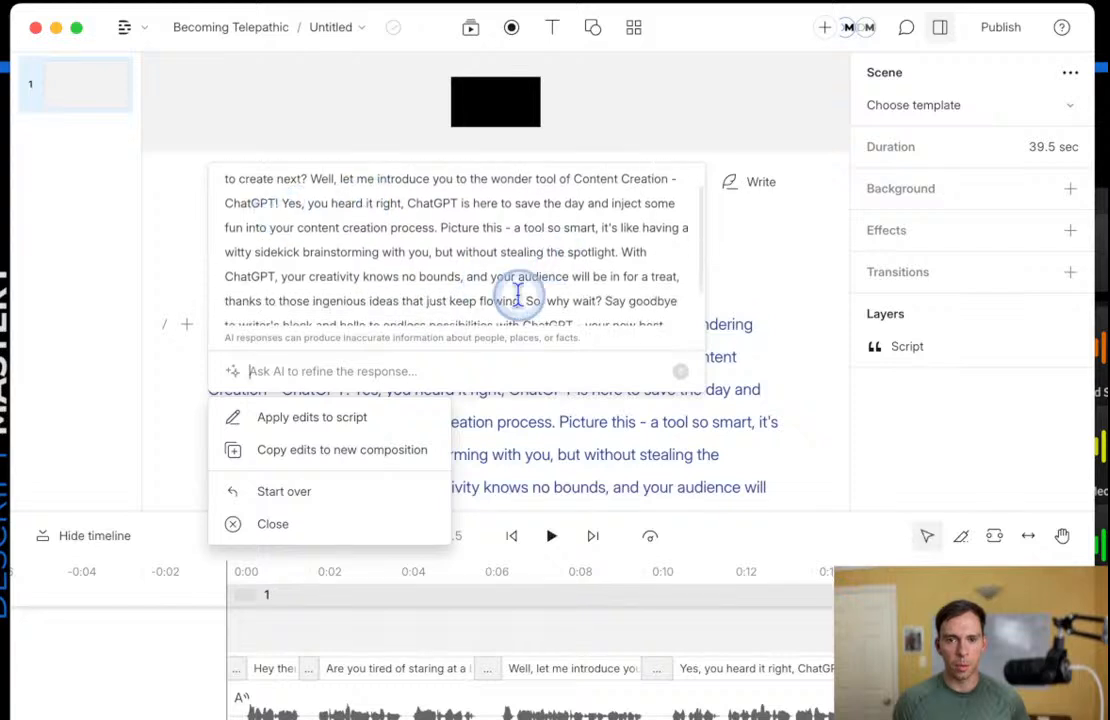
scroll(560, 310, up, 2)
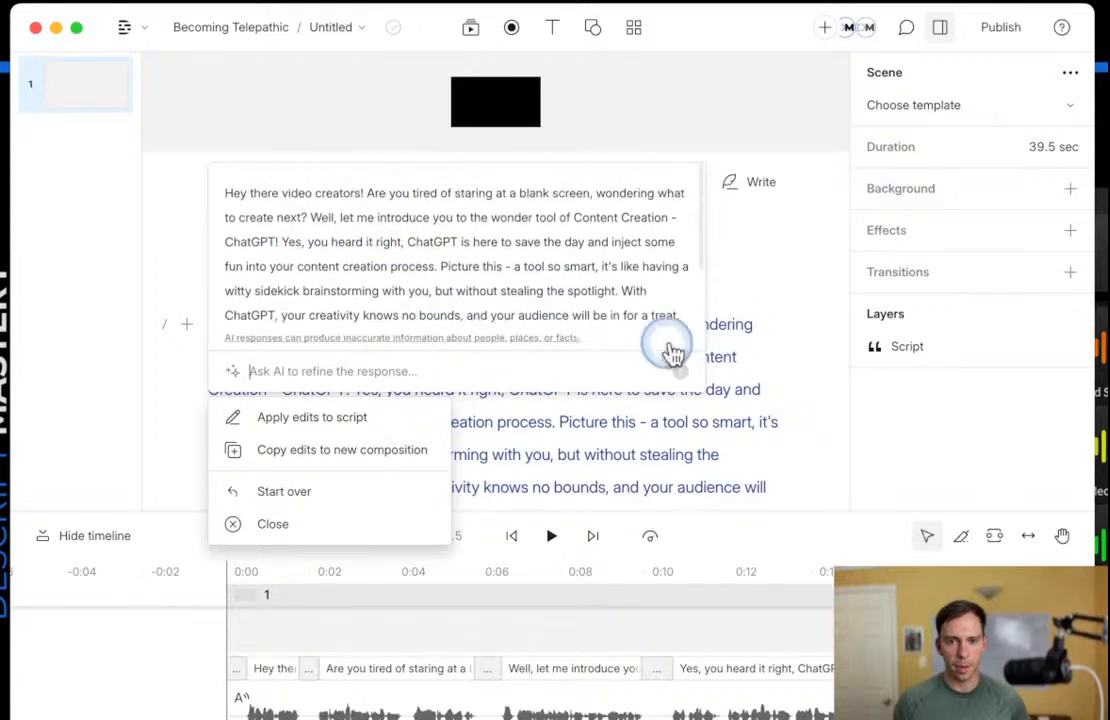
click(305, 538)
scroll(520, 450, down, 1)
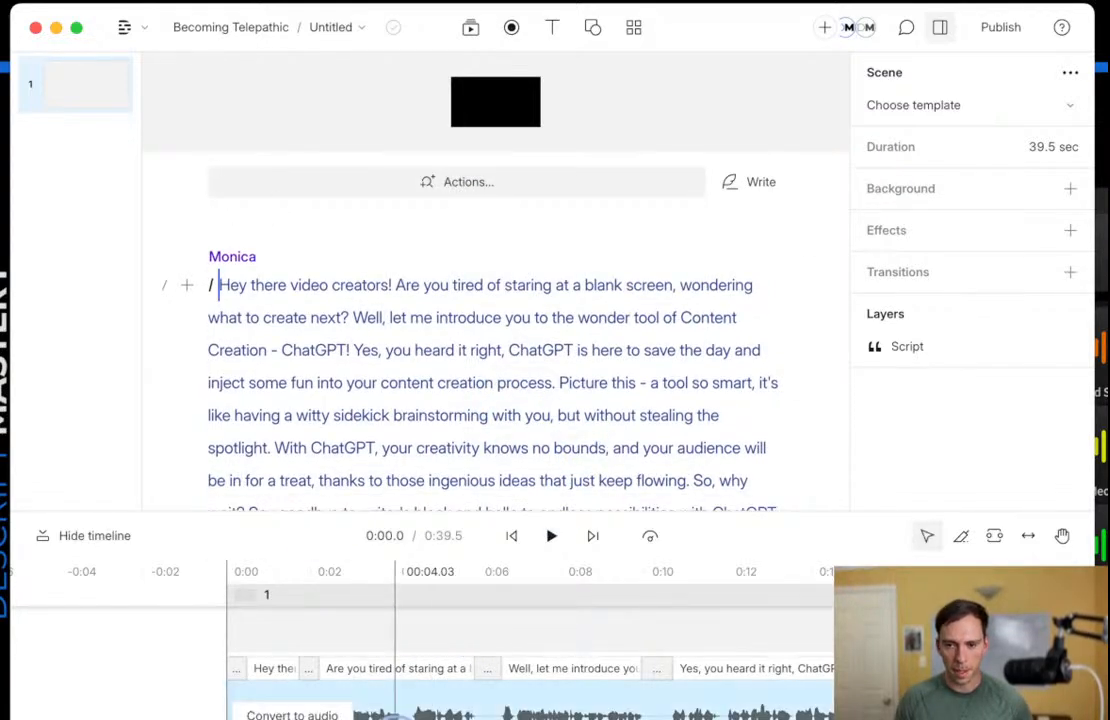
scroll(617, 700, right, 5)
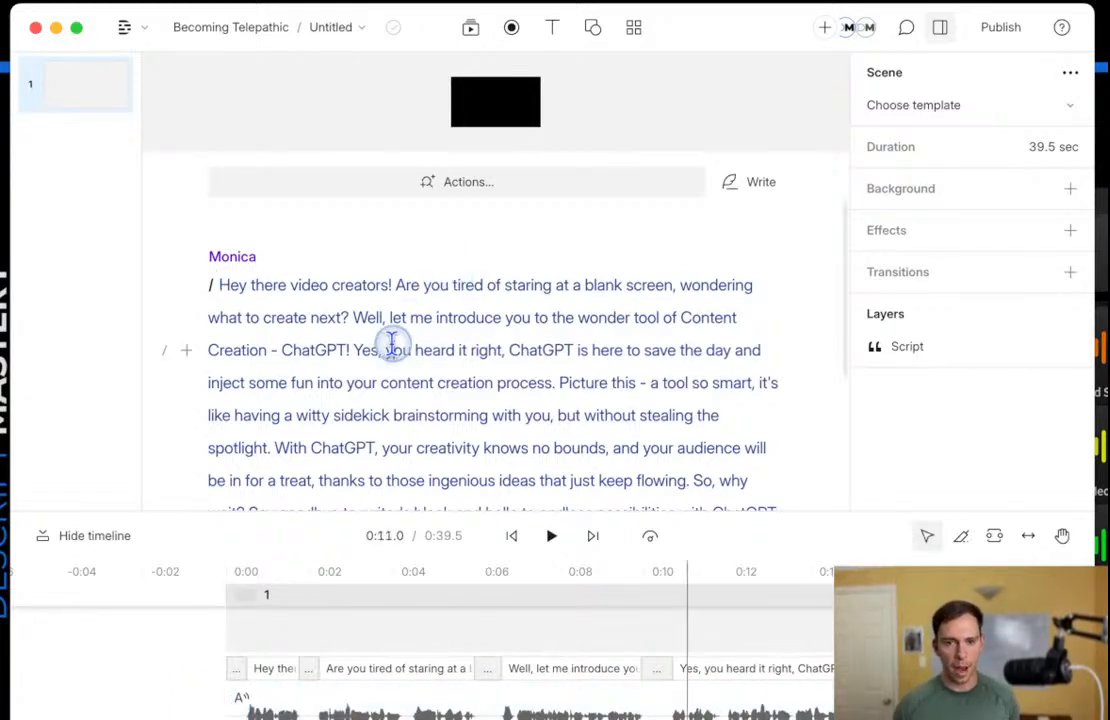
drag(249, 285, 508, 349)
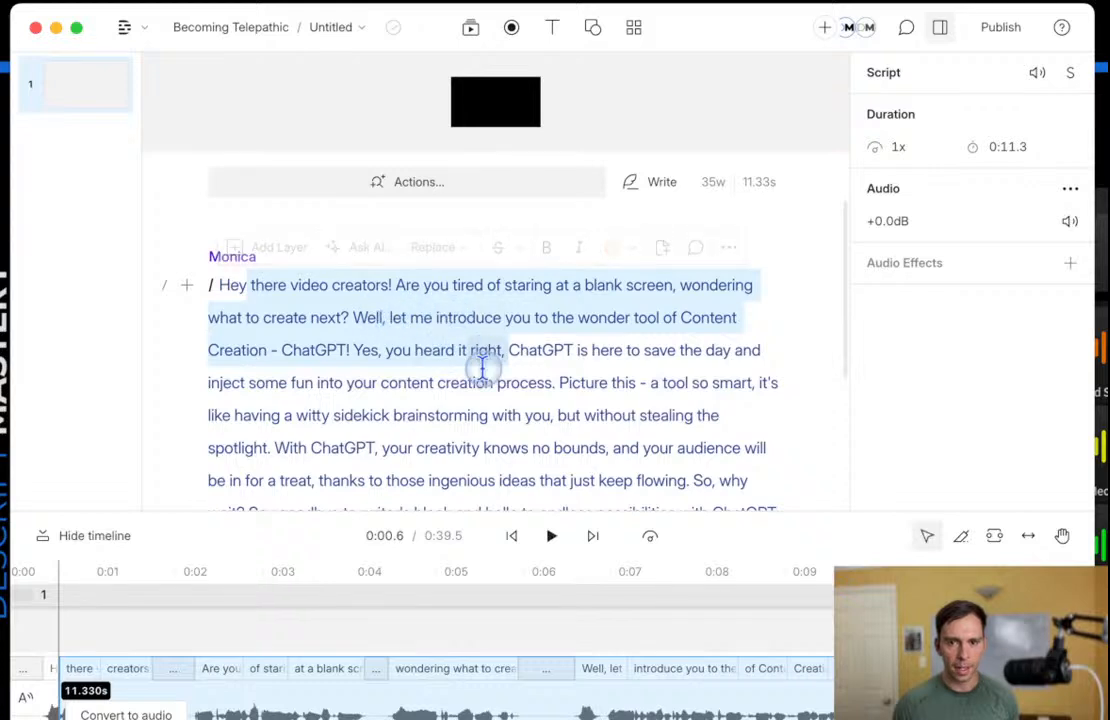
click(488, 351)
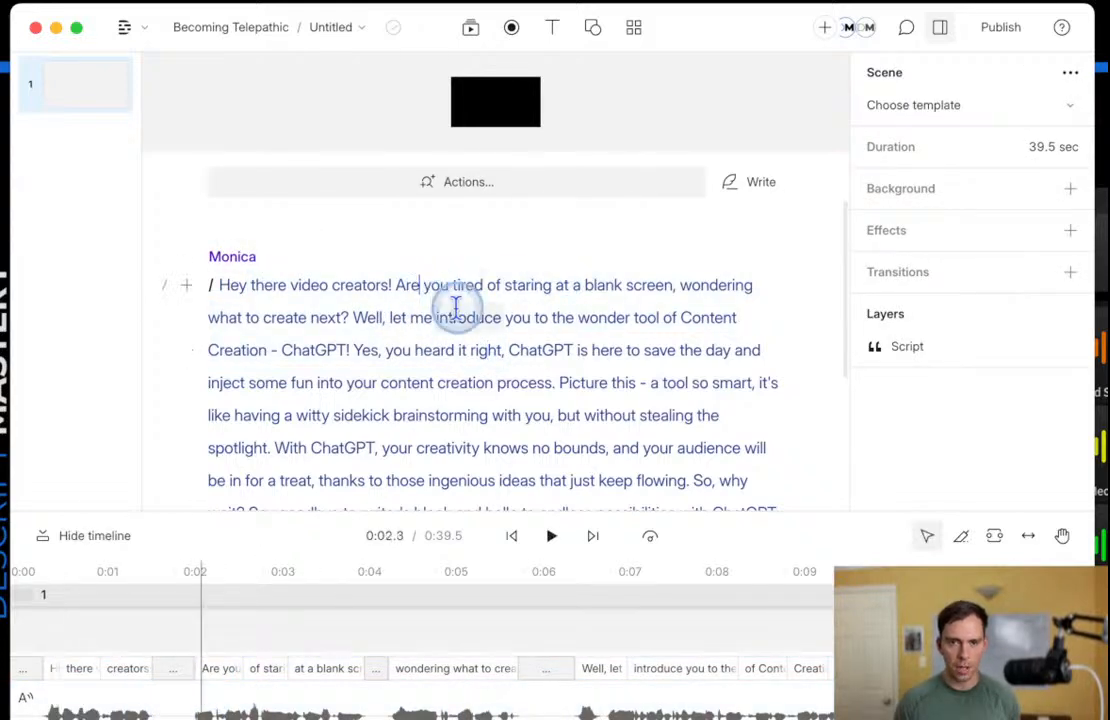
click(240, 288)
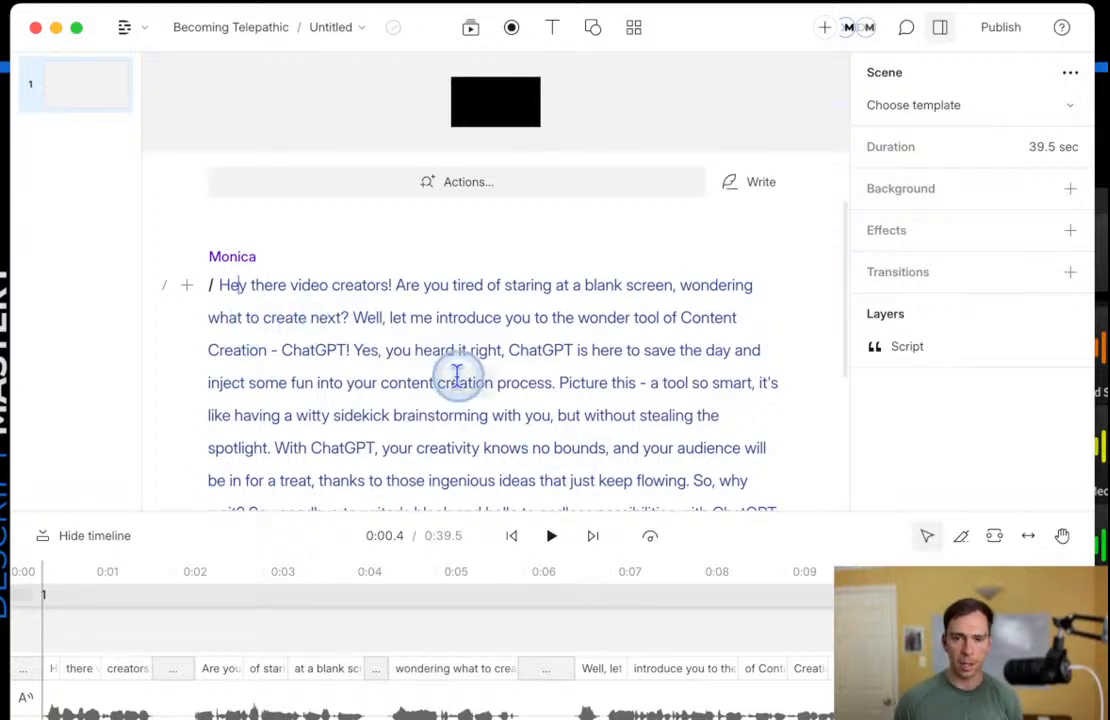
Convert the whole AI-generated Monica voice clip on the timeline to audio.
scroll(395, 705, left, 5)
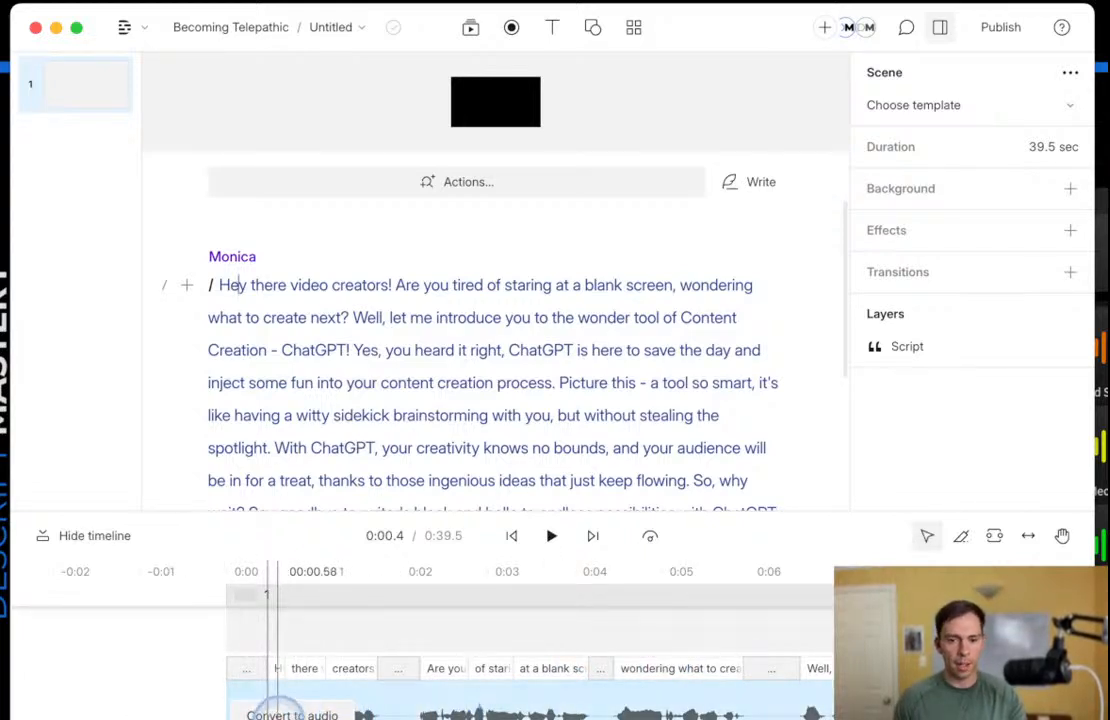
click(290, 705)
click(539, 700)
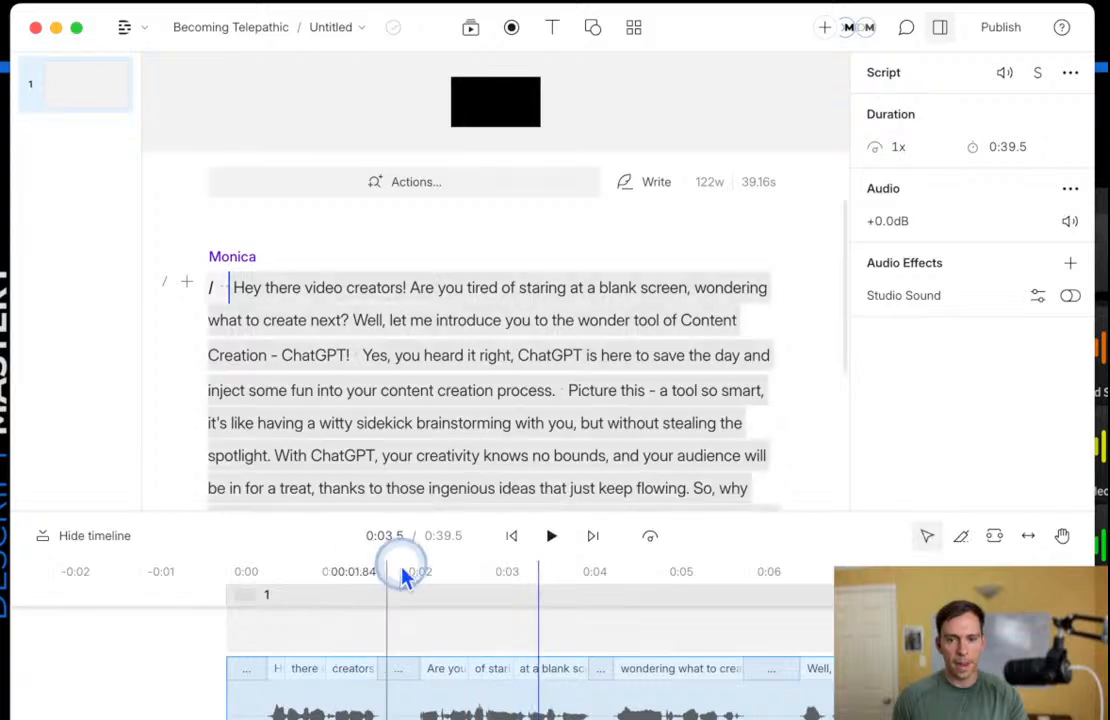
click(417, 600)
Shorten the pause between "spotlight." and "With ChatGPT" in the voiceover on the timeline.
scroll(691, 670, right, 10)
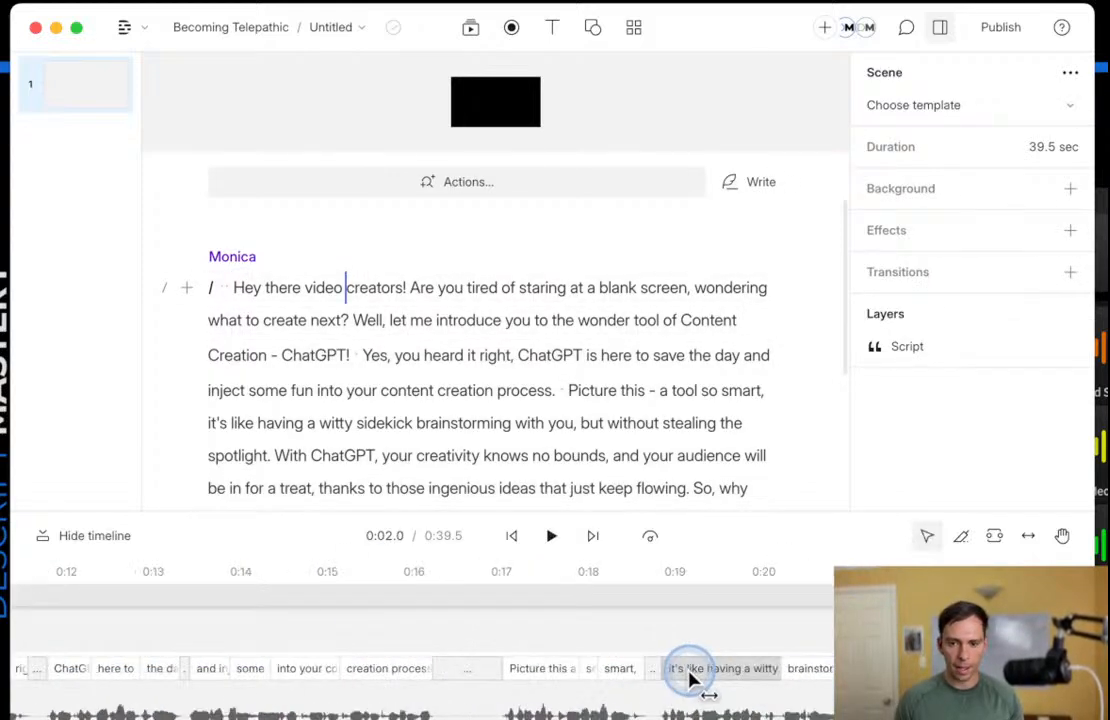
scroll(446, 687, up, 5)
scroll(420, 690, down, 4)
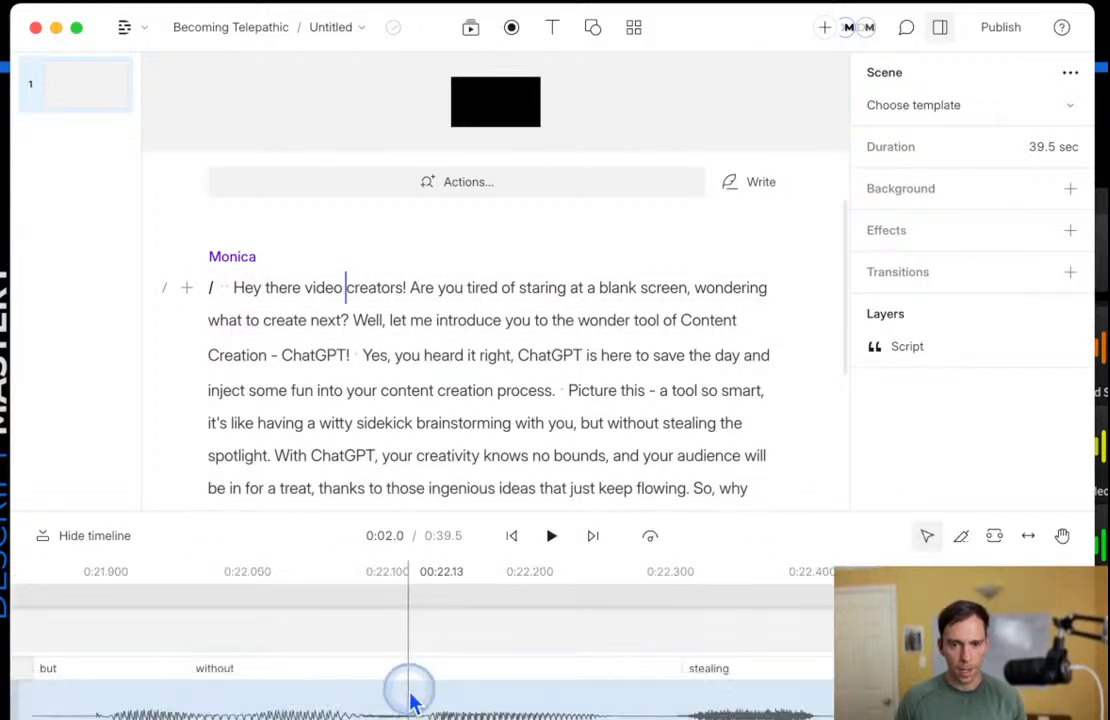
scroll(408, 700, left, 3)
scroll(404, 694, right, 3)
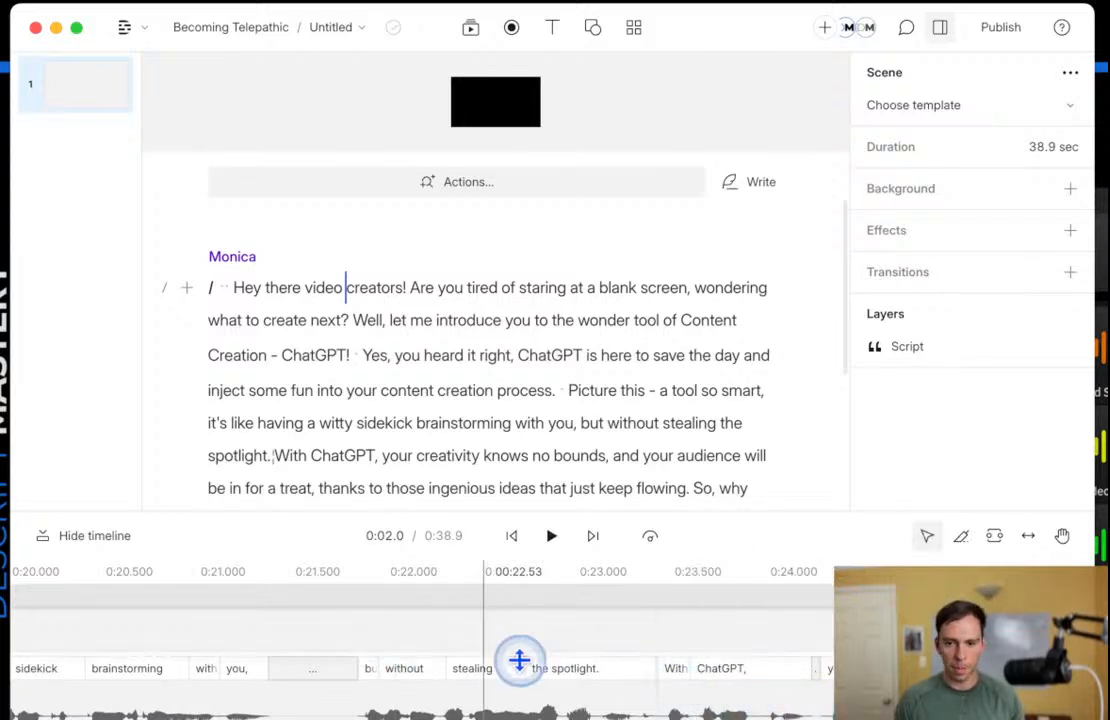
Play back the closing part of the voiceover, starting from "So, why wait?".
scroll(743, 701, down, 5)
scroll(745, 705, right, 10)
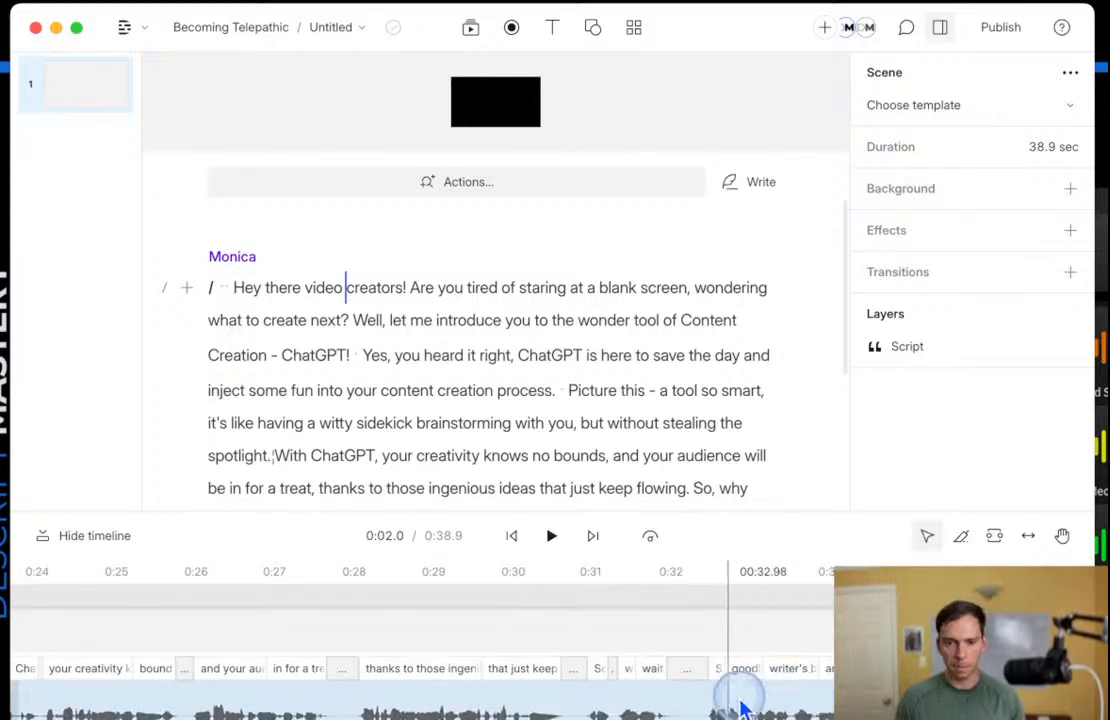
scroll(740, 707, right, 8)
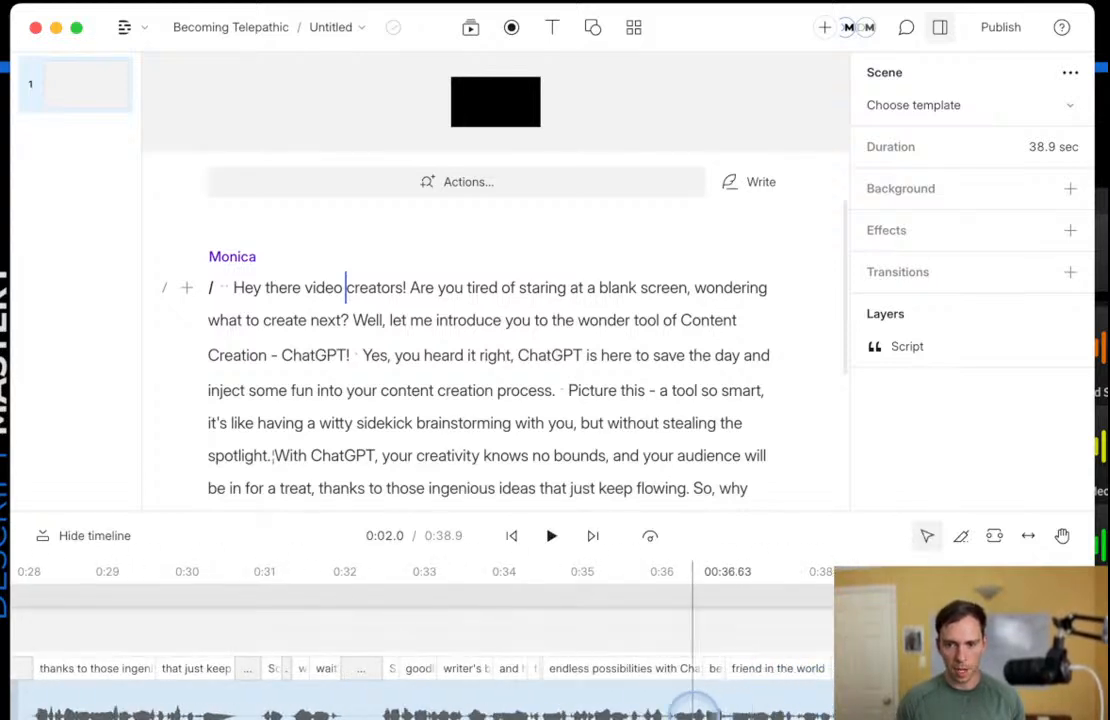
scroll(693, 707, up, 3)
scroll(160, 710, up, 2)
scroll(400, 700, left, 3)
click(320, 640)
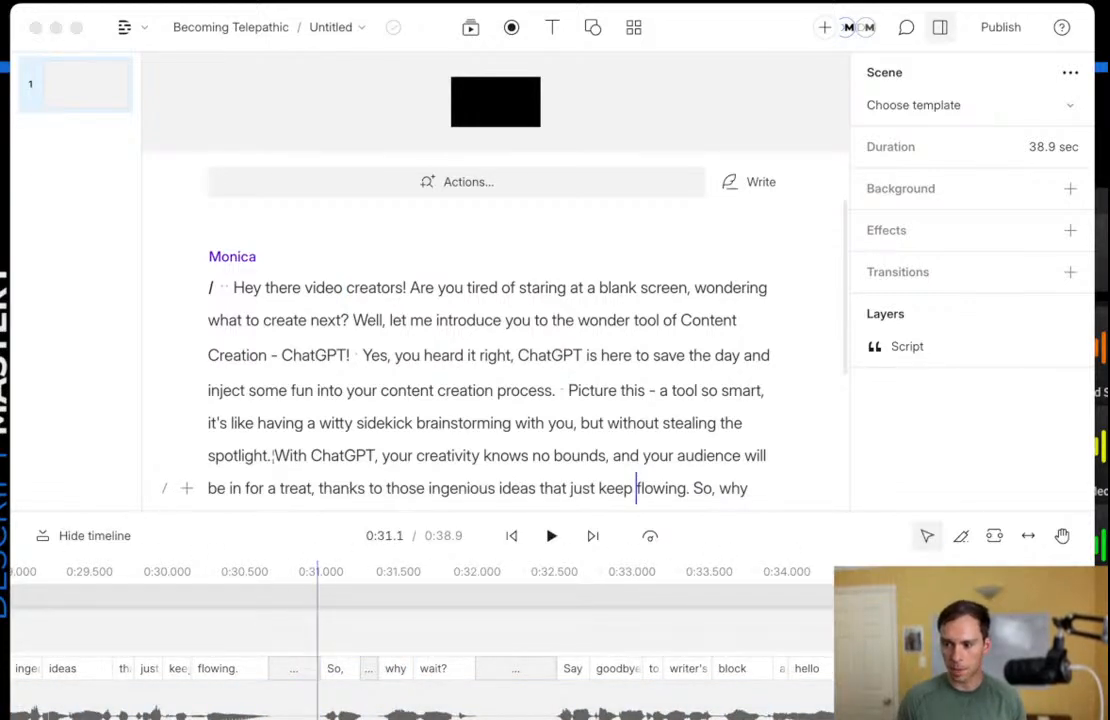
key(space)
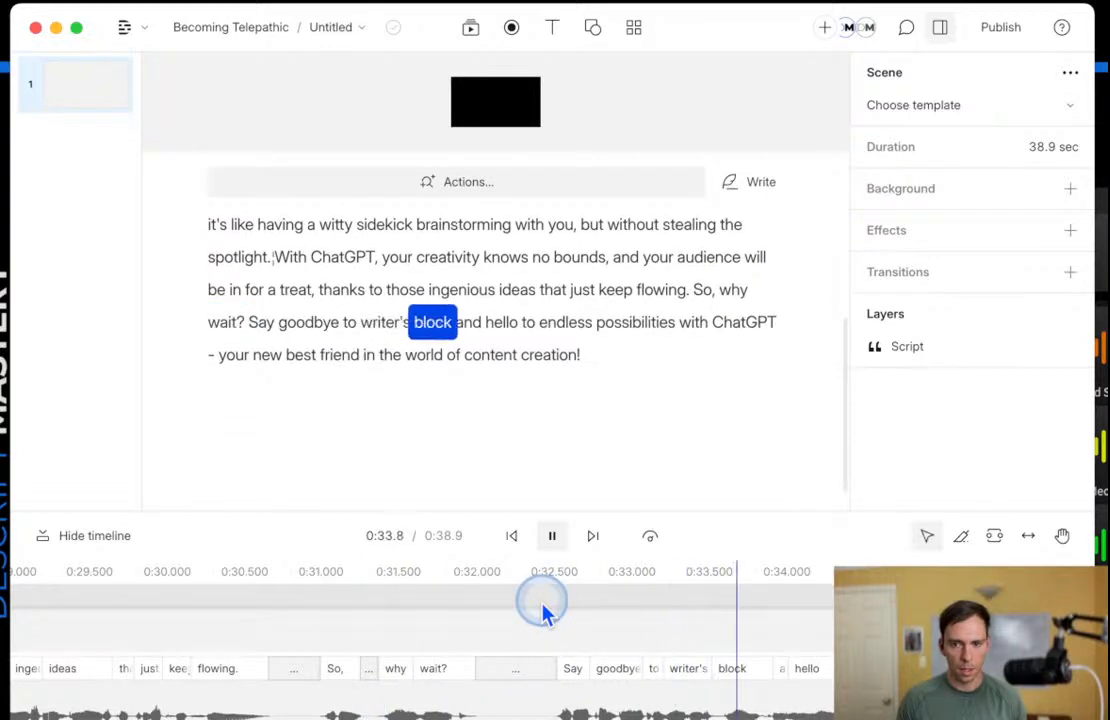
key(space)
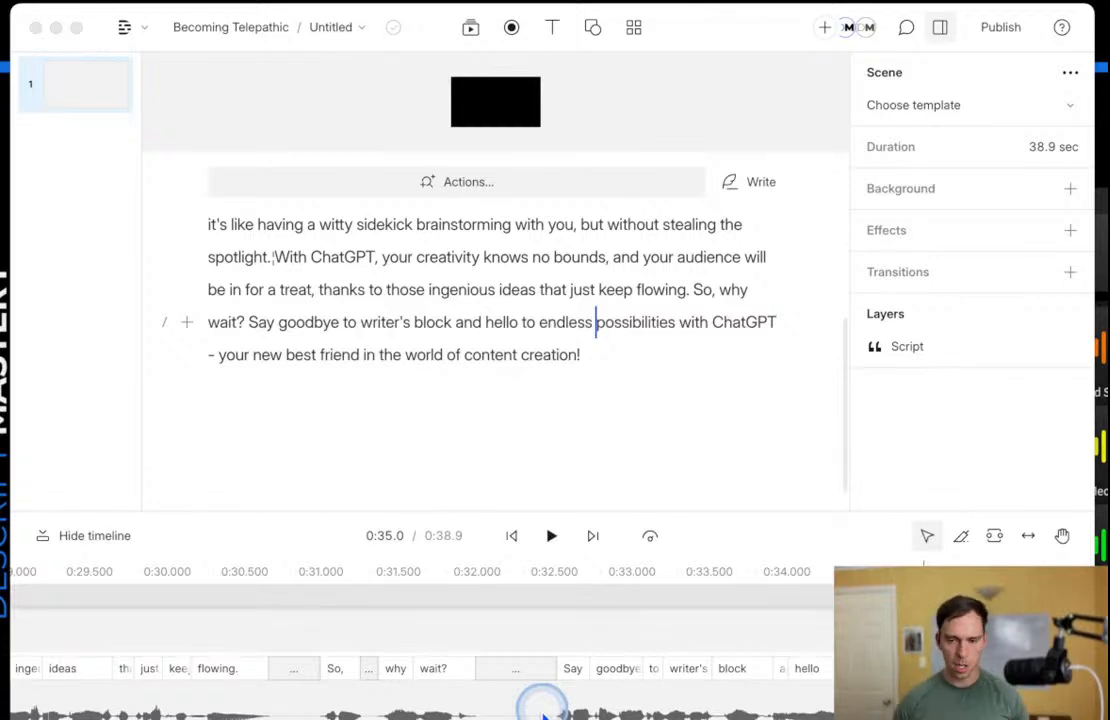
Look back through the word gaps in the earlier part of the voiceover and bring the wider timeline into view.
scroll(605, 712, down, 5)
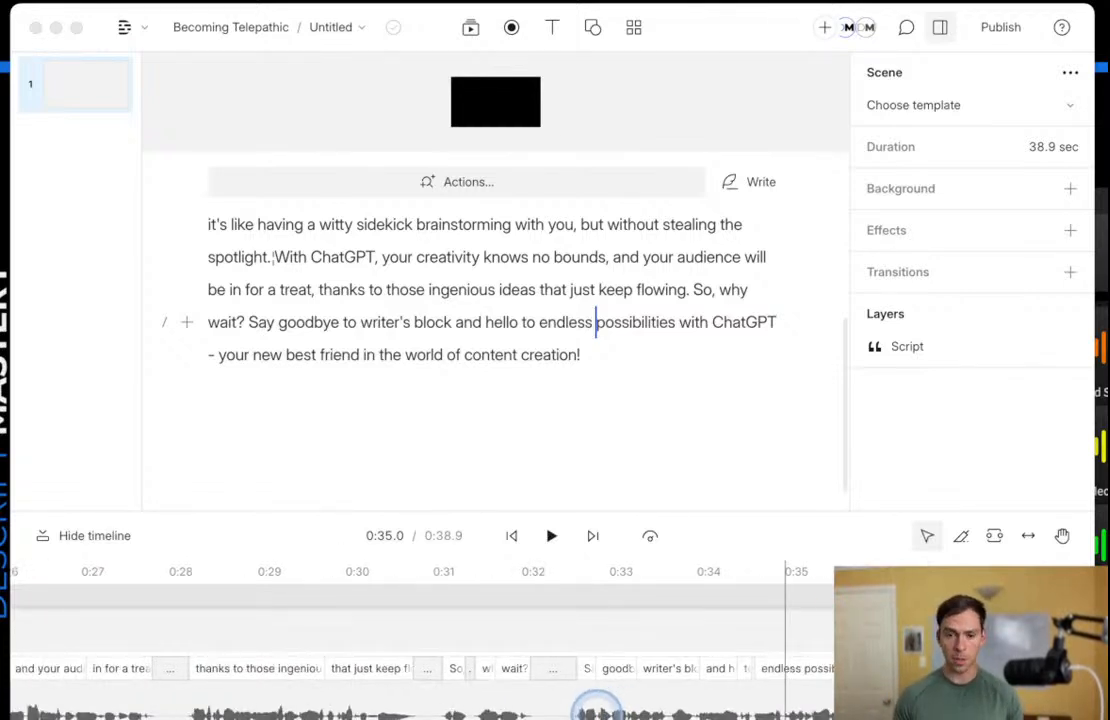
scroll(605, 700, left, 10)
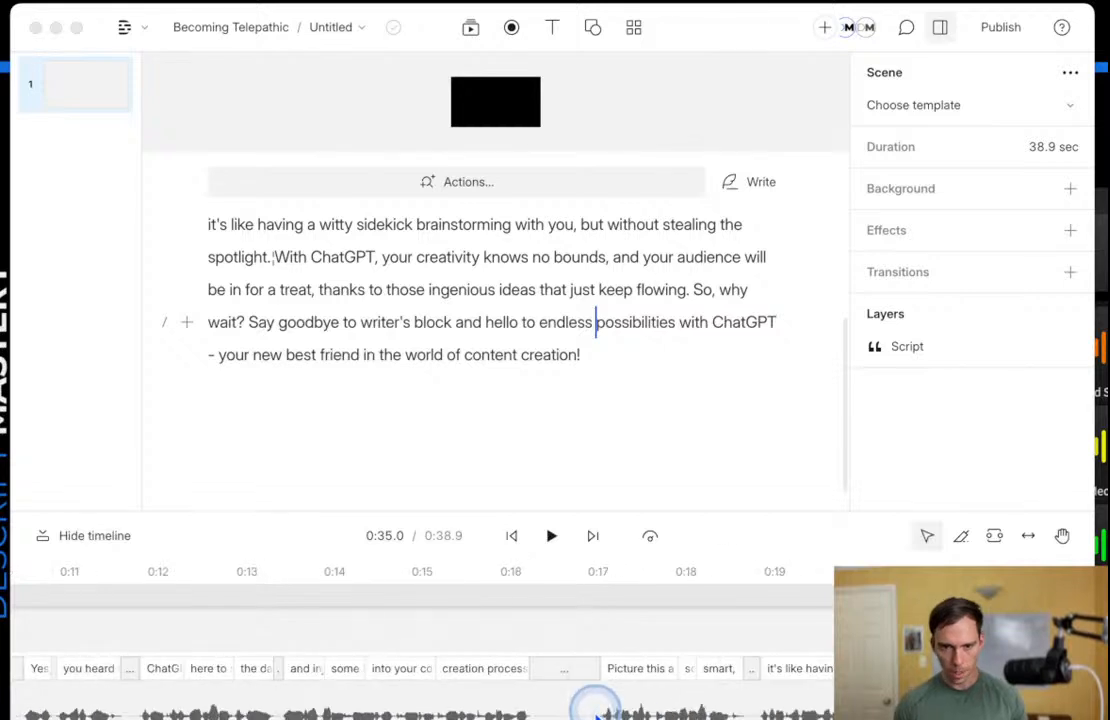
scroll(597, 705, left, 5)
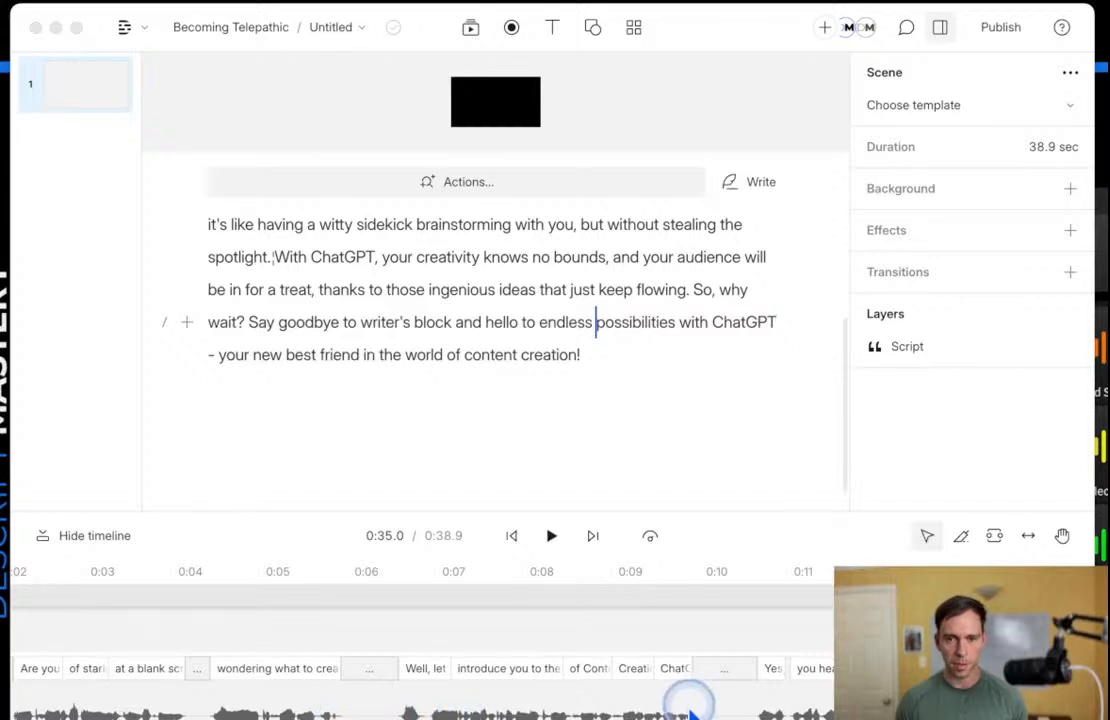
scroll(600, 707, up, 5)
scroll(400, 710, down, 6)
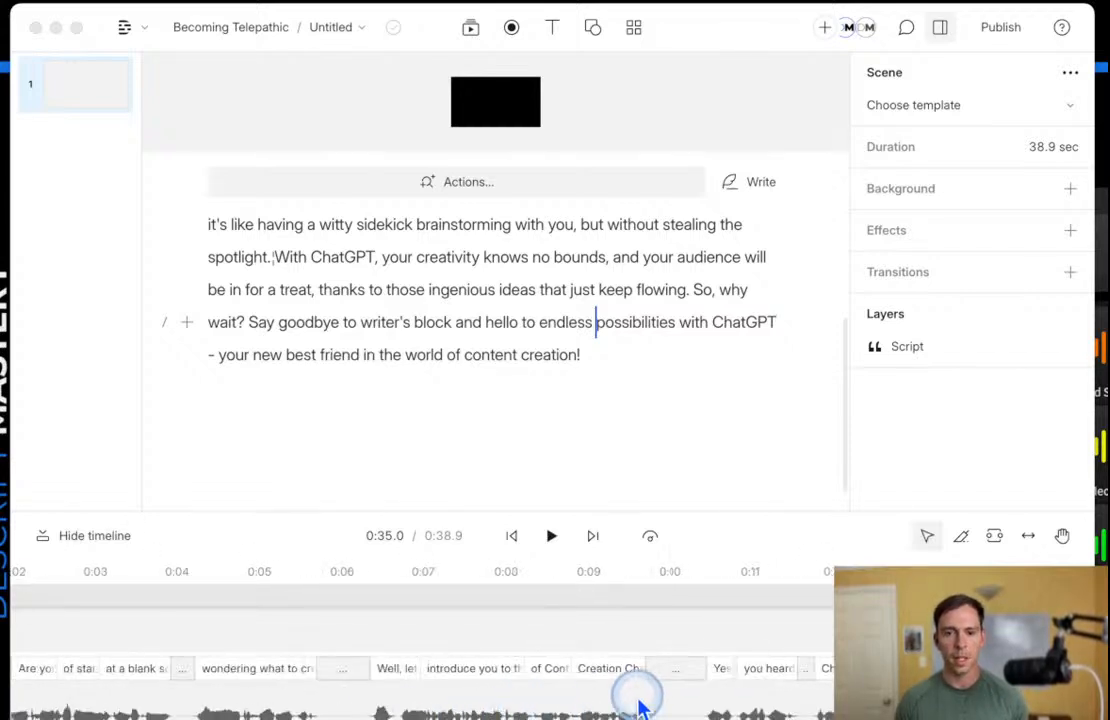
scroll(565, 711, down, 2)
scroll(560, 712, down, 2)
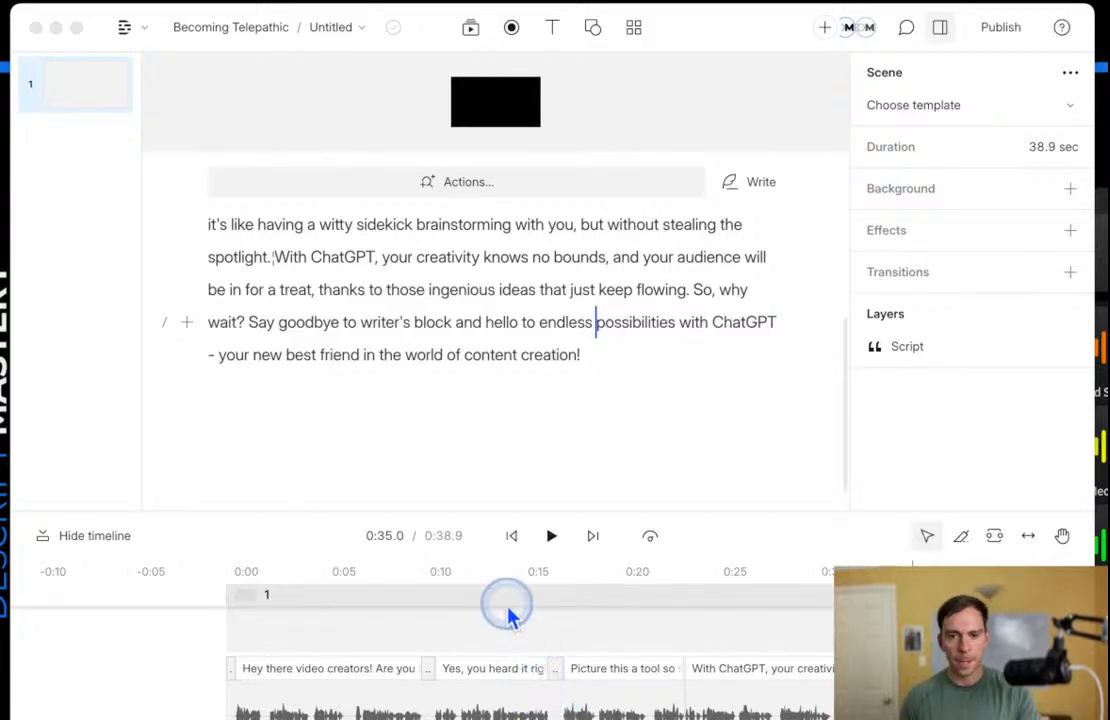
Have AI suggest chapters for this script, aiming for 2 chapters overall.
scroll(510, 362, up, 5)
click(465, 200)
click(284, 390)
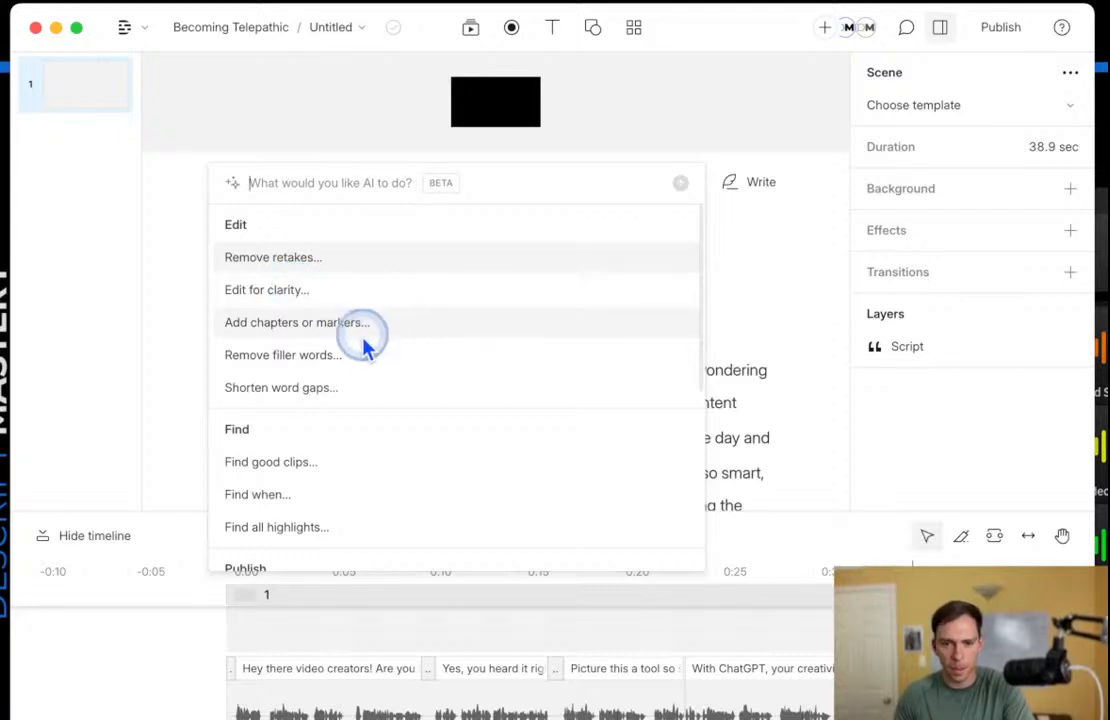
click(244, 334)
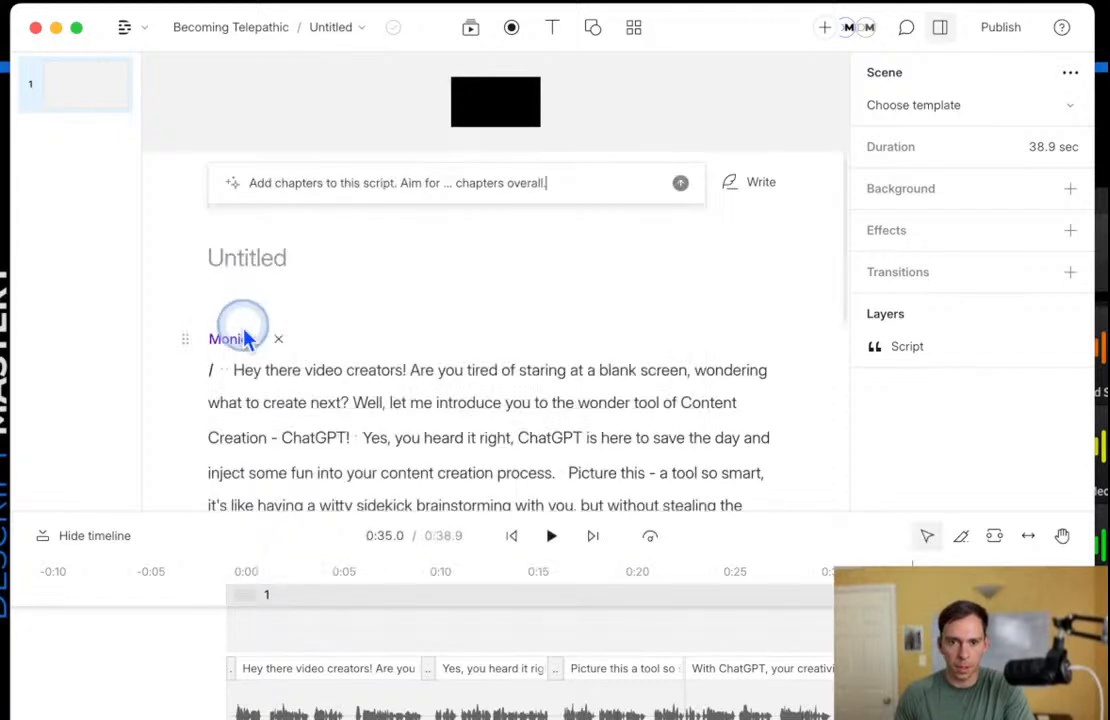
click(438, 183)
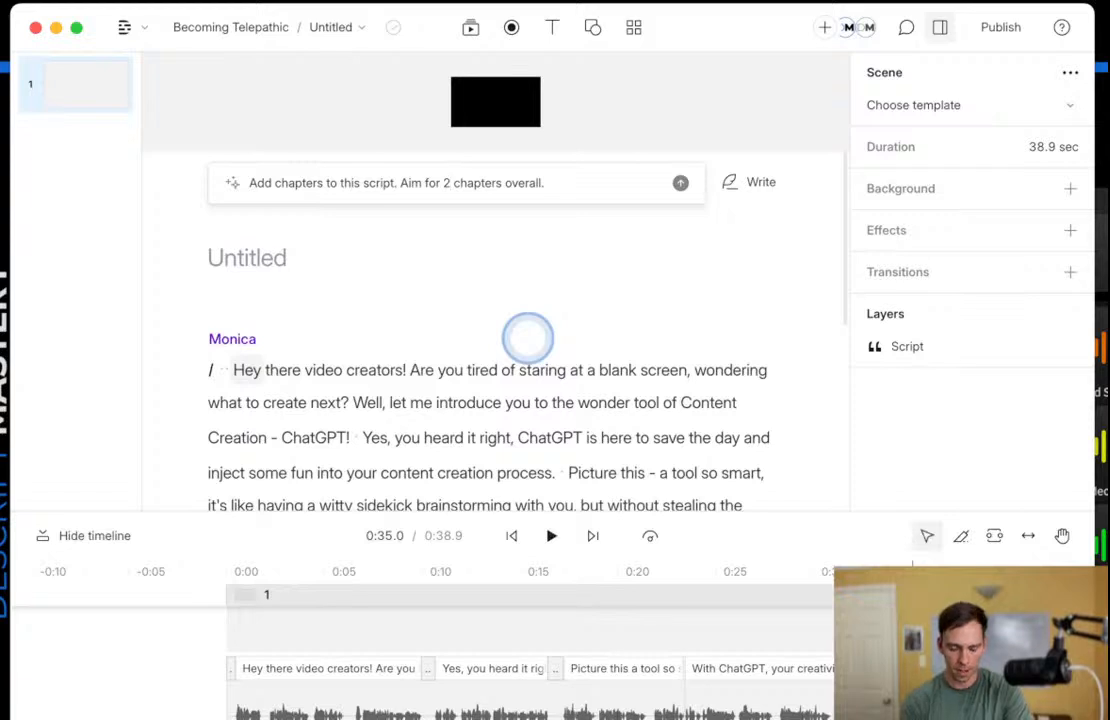
key(Return)
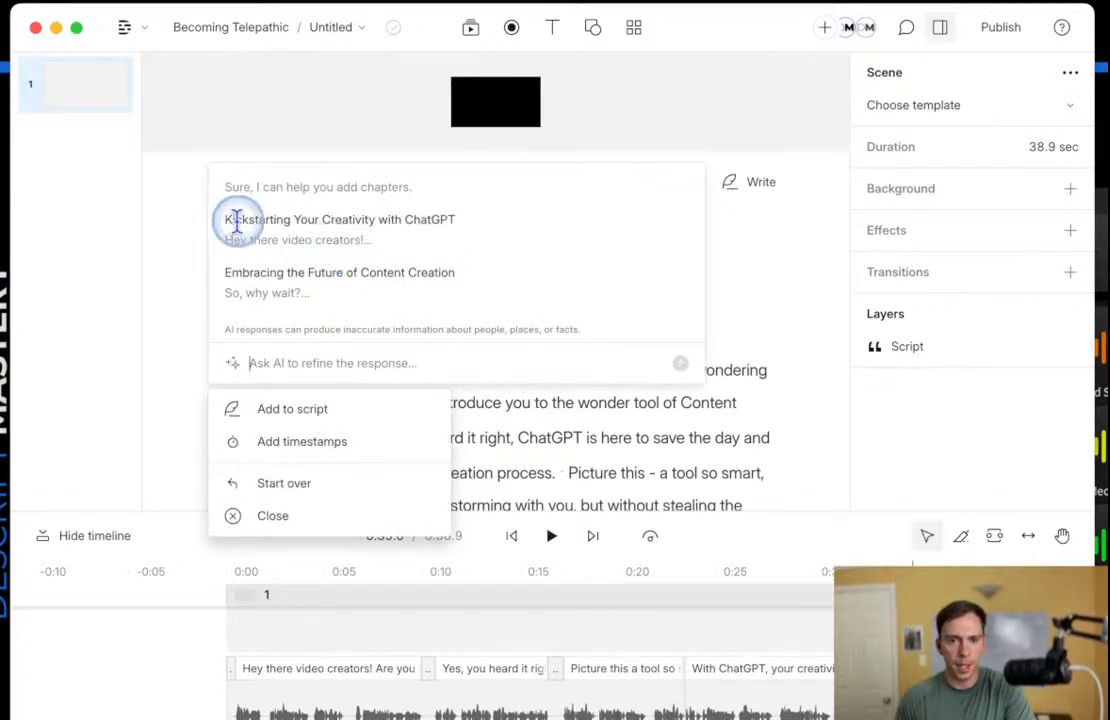
Review the two suggested chapter titles and add the chapters to the script.
triple_click(424, 220)
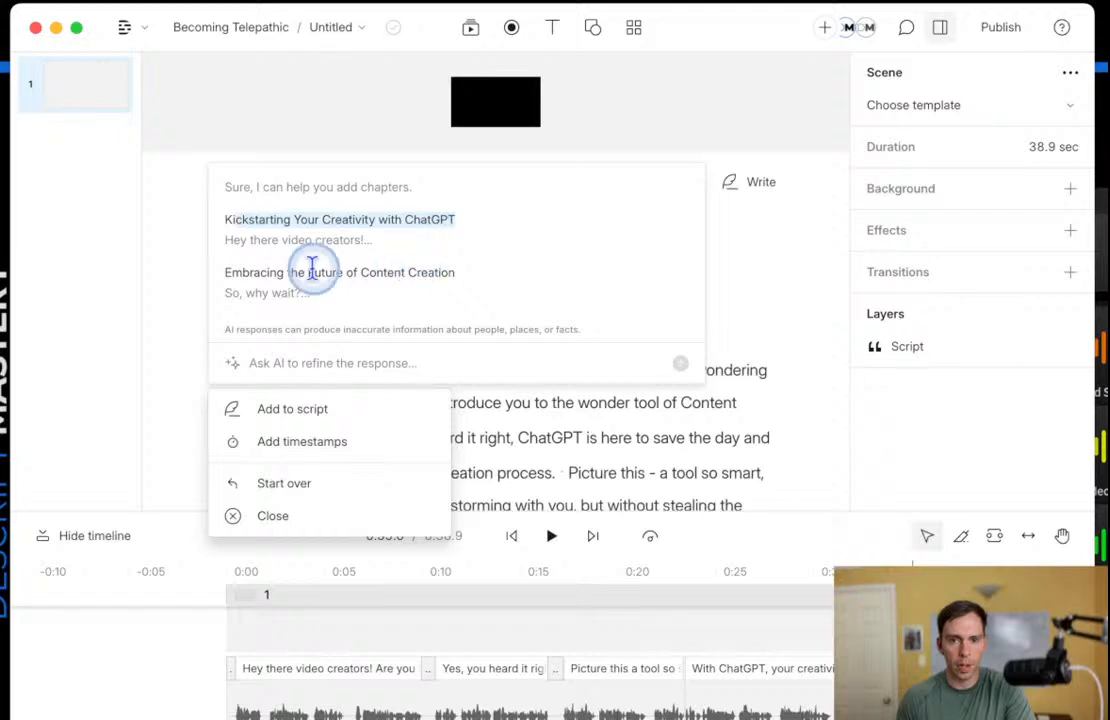
drag(235, 270, 500, 280)
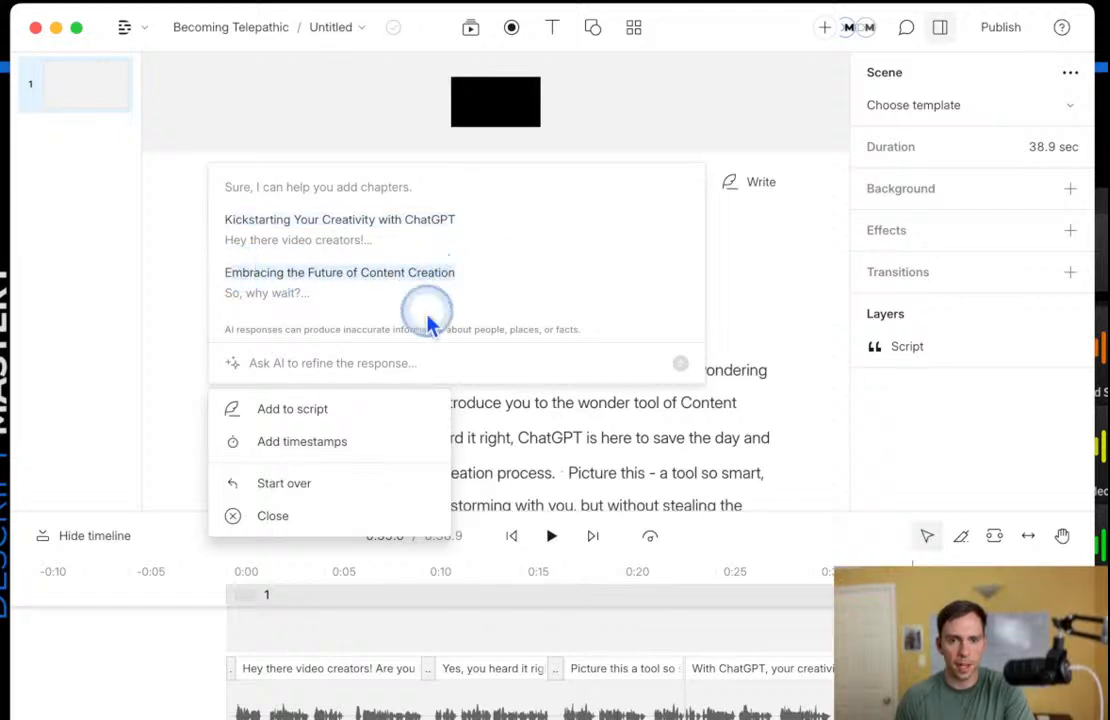
drag(227, 219, 458, 222)
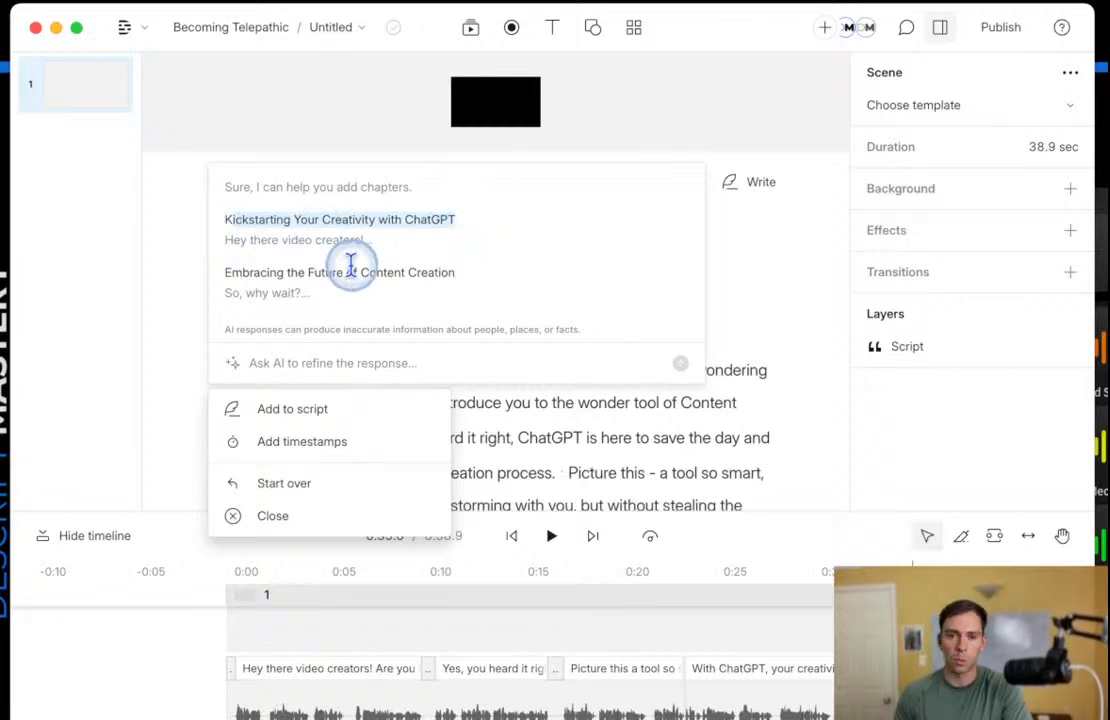
drag(226, 272, 590, 277)
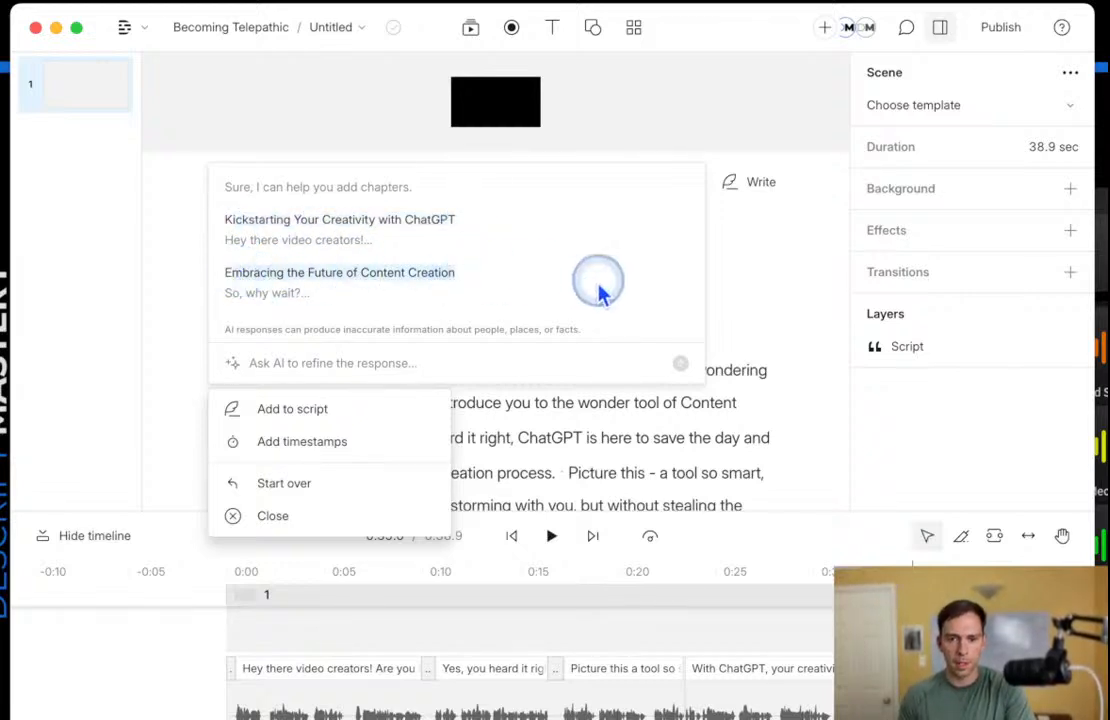
click(594, 256)
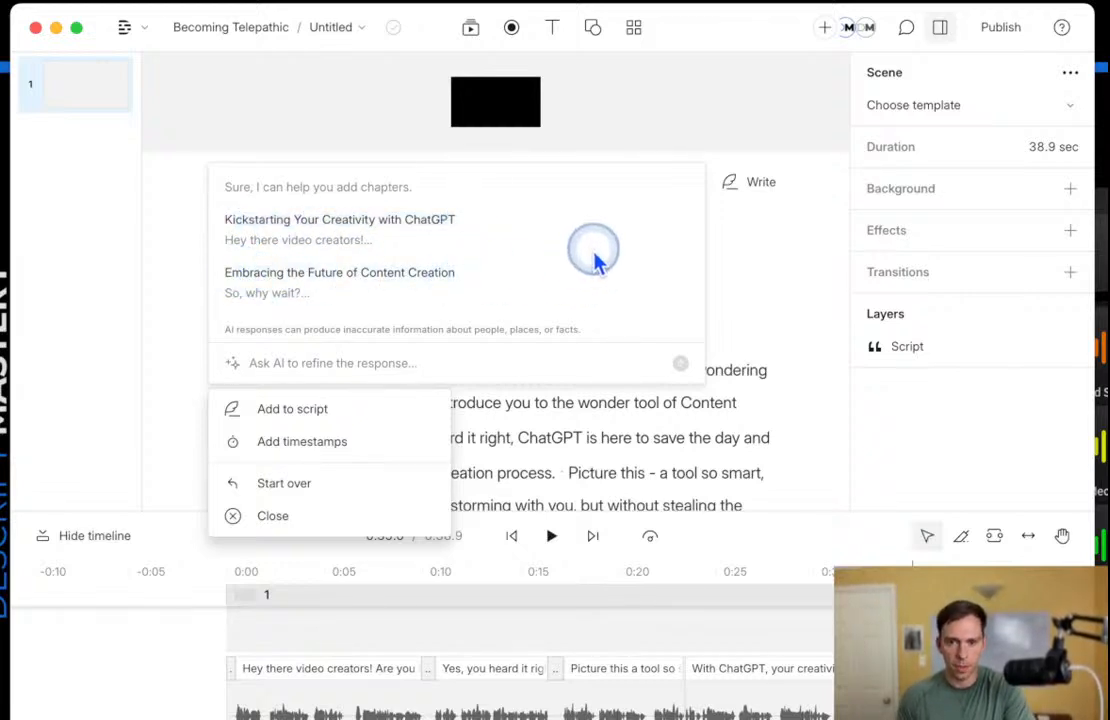
click(293, 420)
Examine the new chapter headings in the script by jumping between the two chapters.
scroll(250, 247, down, 3)
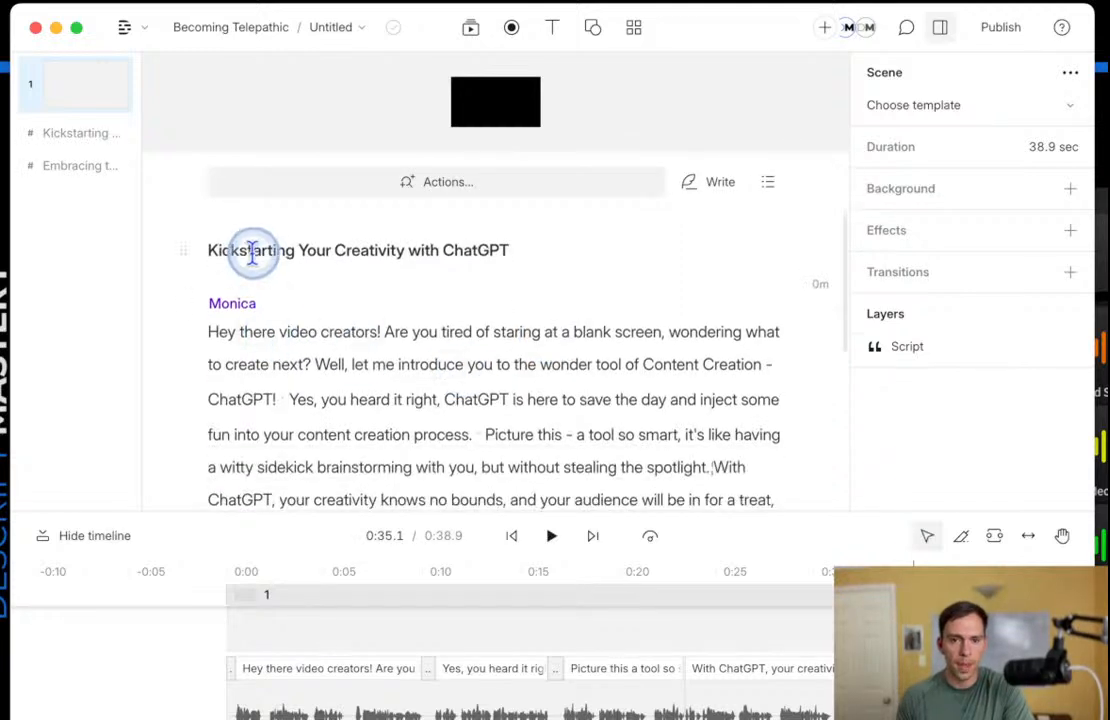
scroll(210, 243, up, 1)
drag(210, 242, 368, 297)
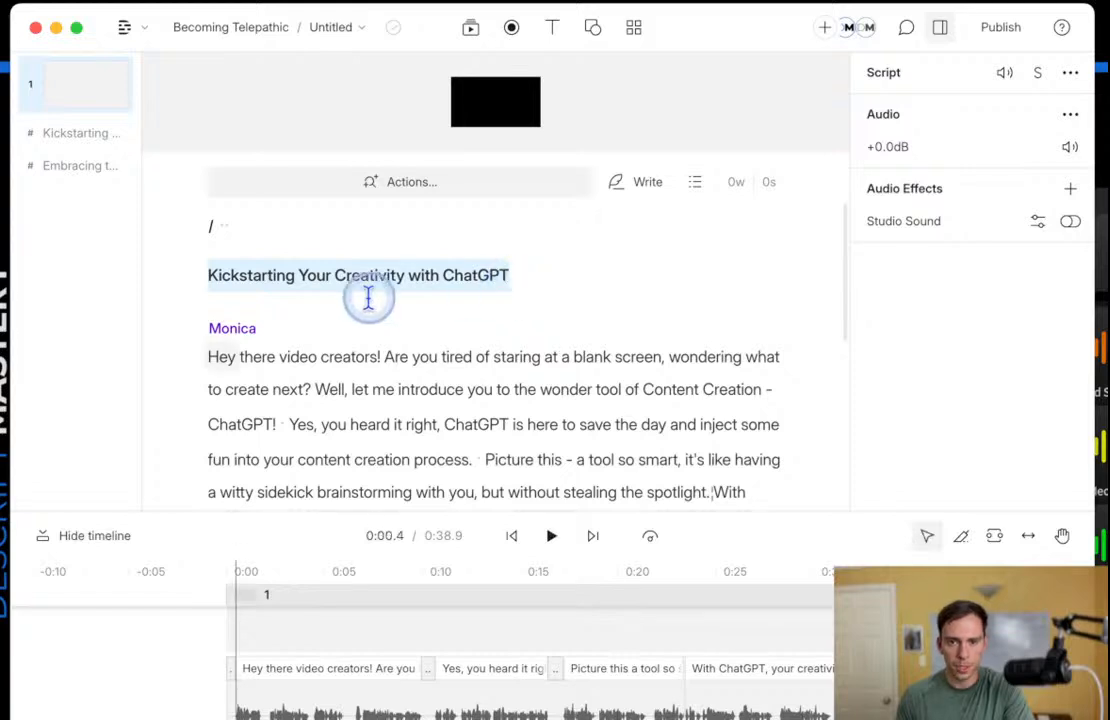
click(285, 297)
click(68, 133)
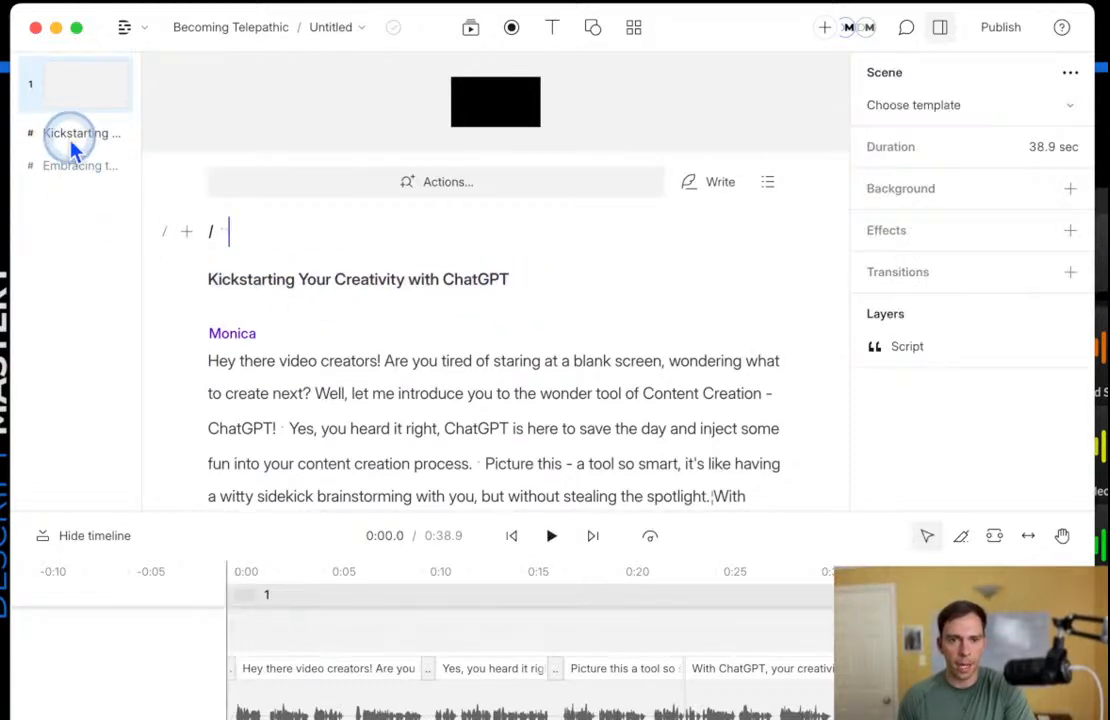
click(68, 168)
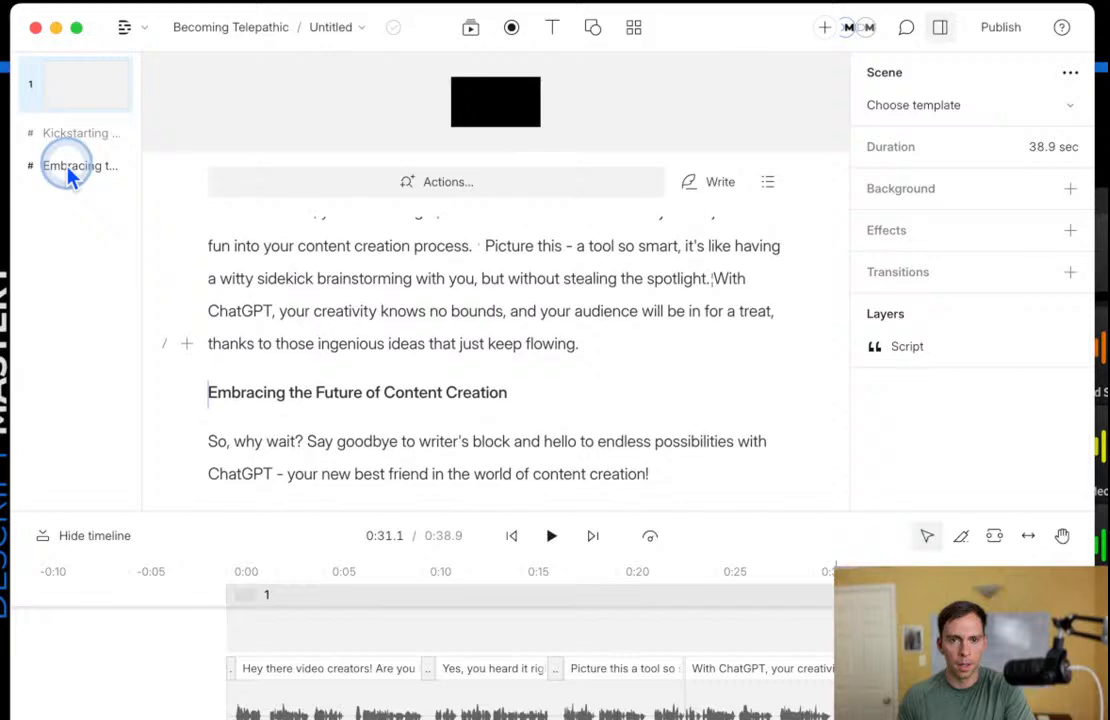
scroll(396, 404, up, 10)
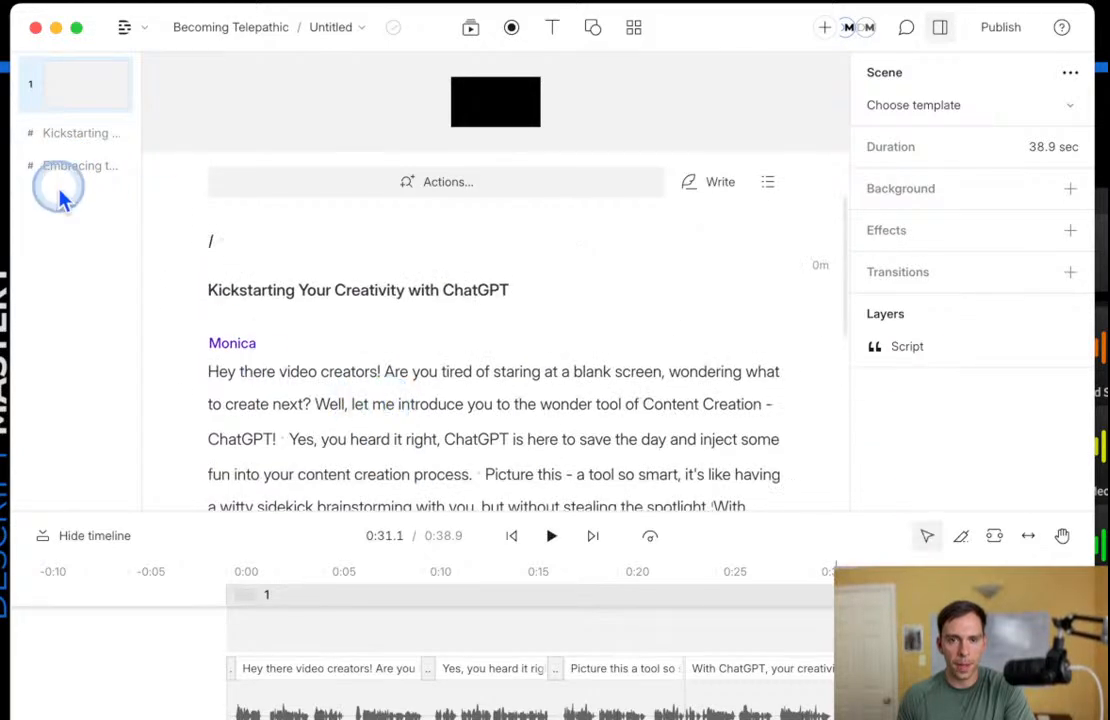
click(68, 134)
click(80, 168)
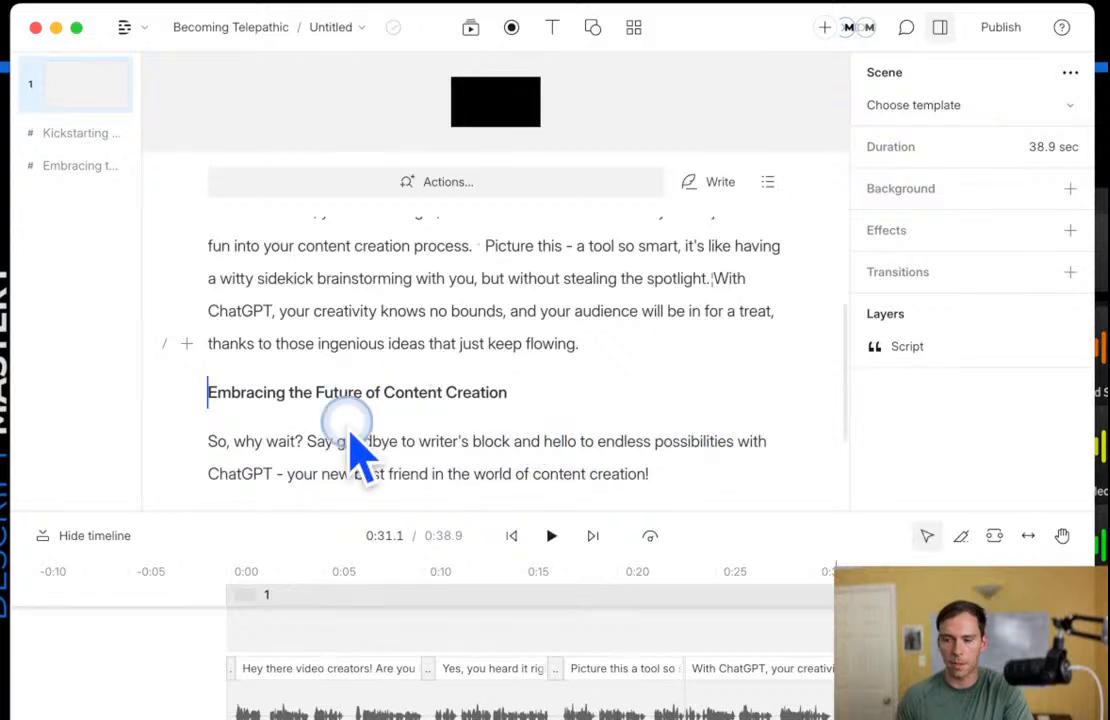
scroll(403, 422, up, 10)
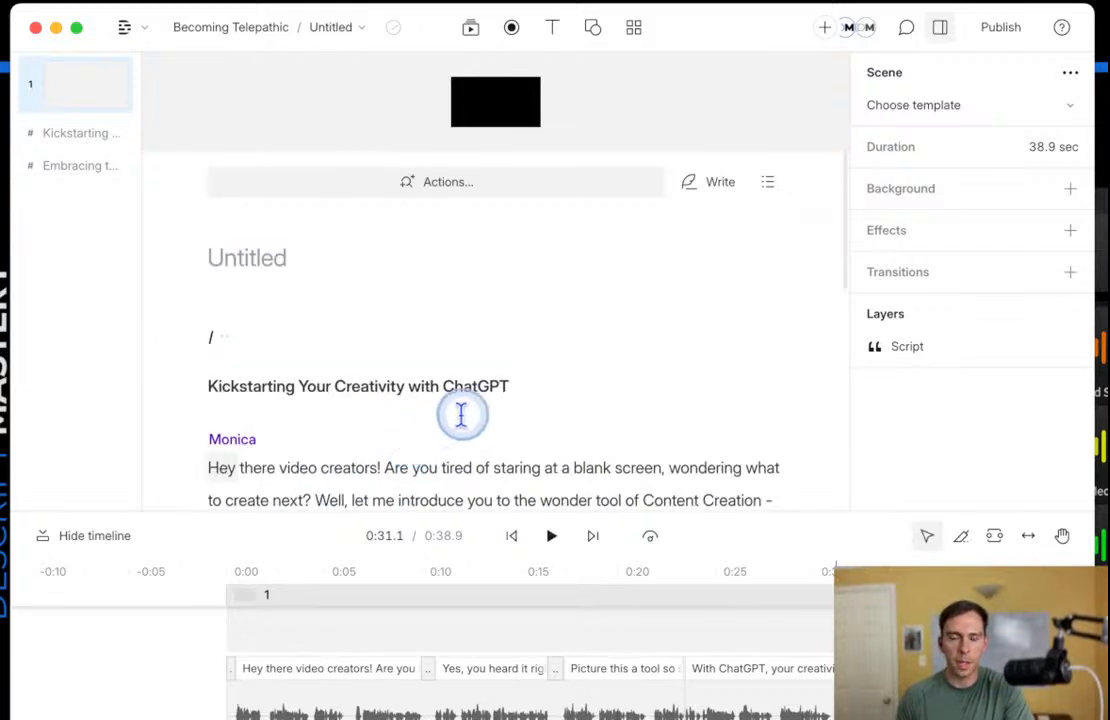
Look through the available publishing destinations, such as YouTube, and close the publish options without publishing.
click(995, 30)
click(1018, 123)
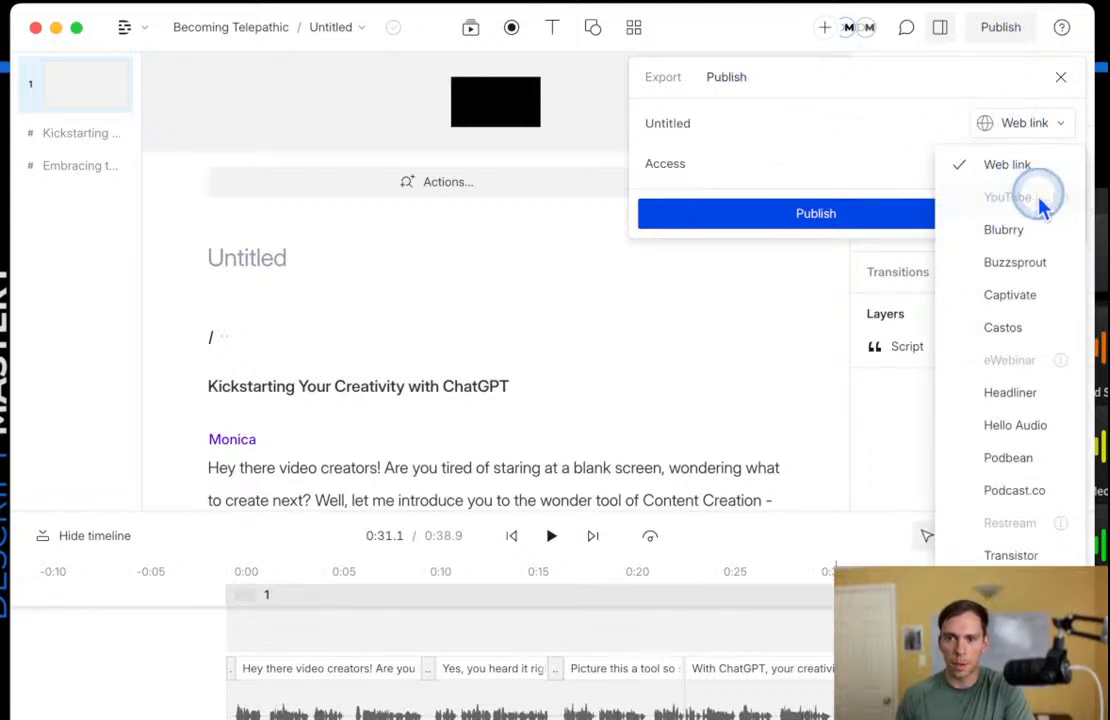
mouse_move(1070, 208)
click(495, 328)
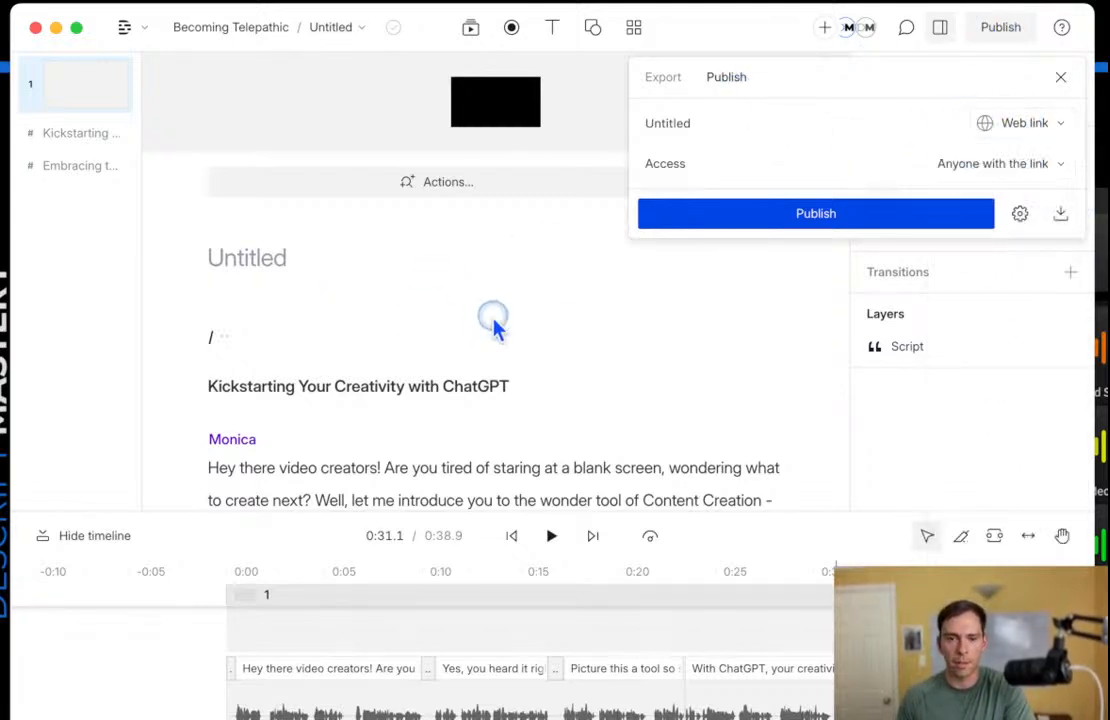
click(503, 445)
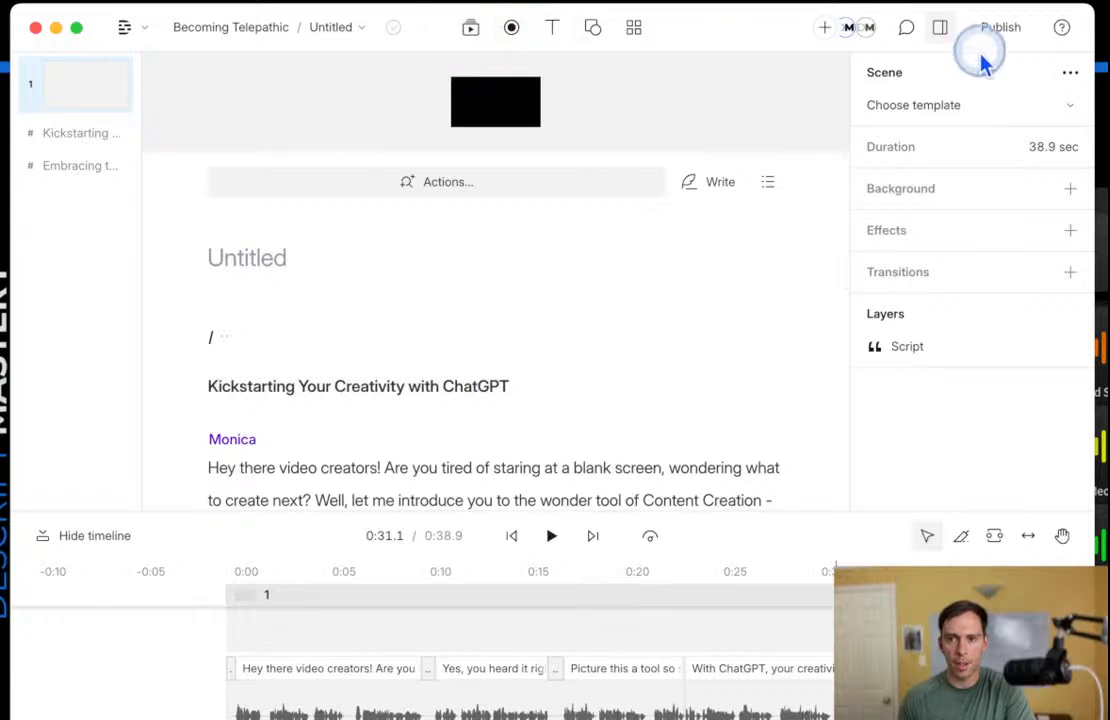
click(1000, 27)
click(563, 377)
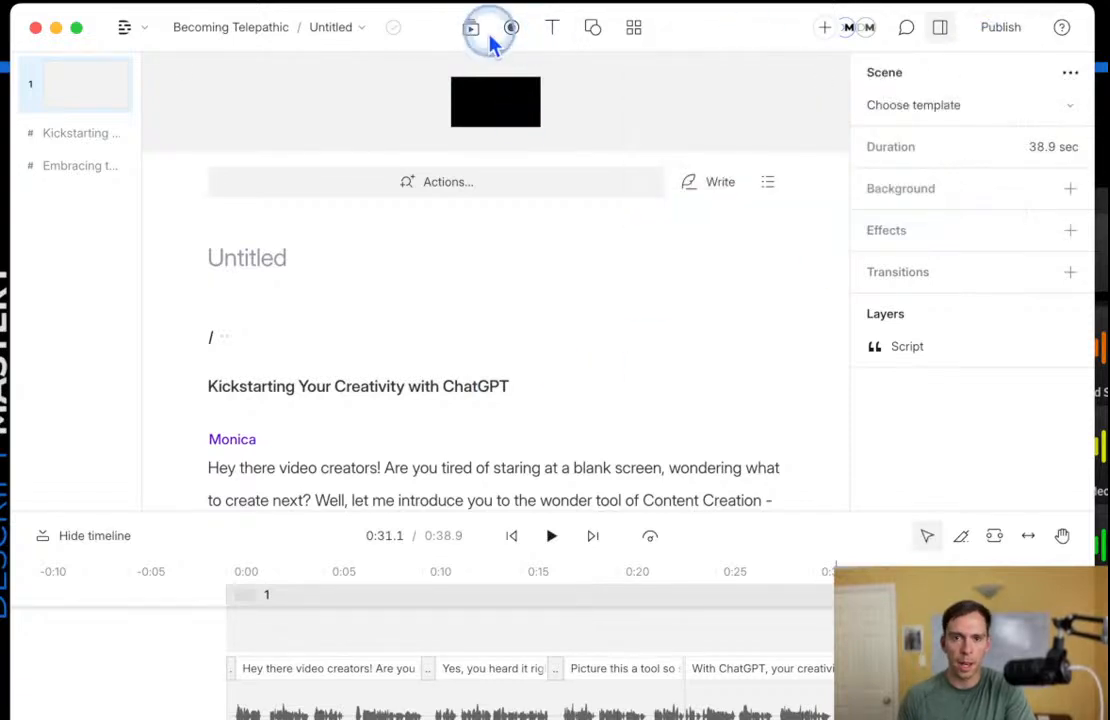
Browse the stock videos in the media library and close it without adding any.
click(472, 28)
click(435, 78)
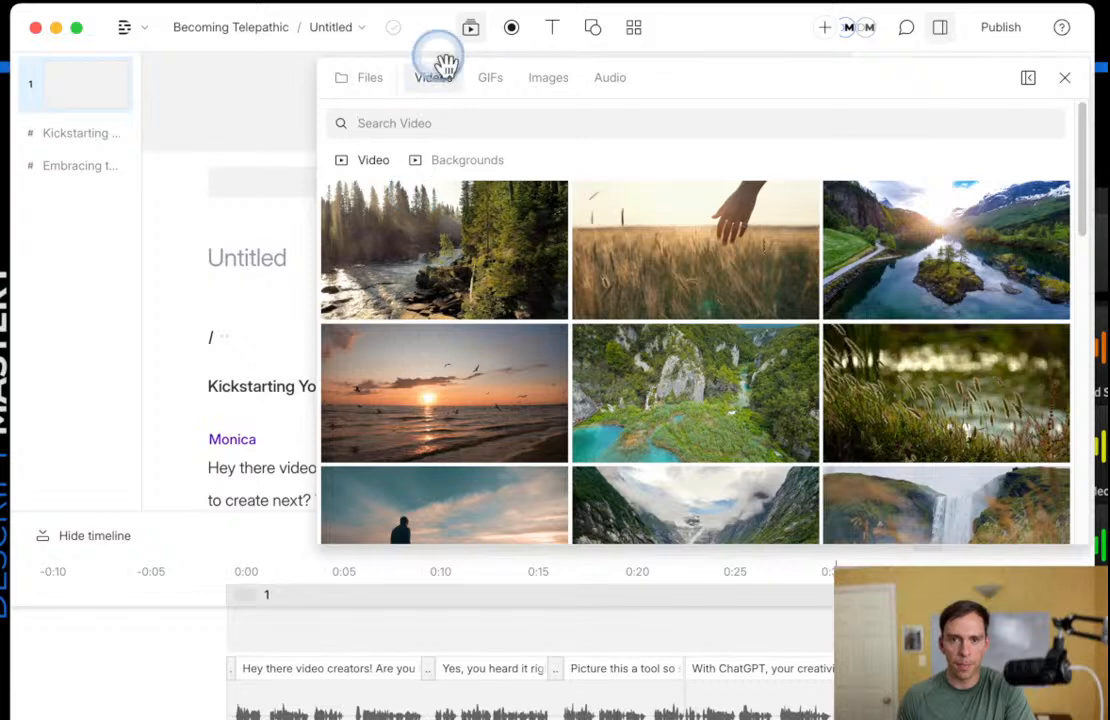
click(468, 30)
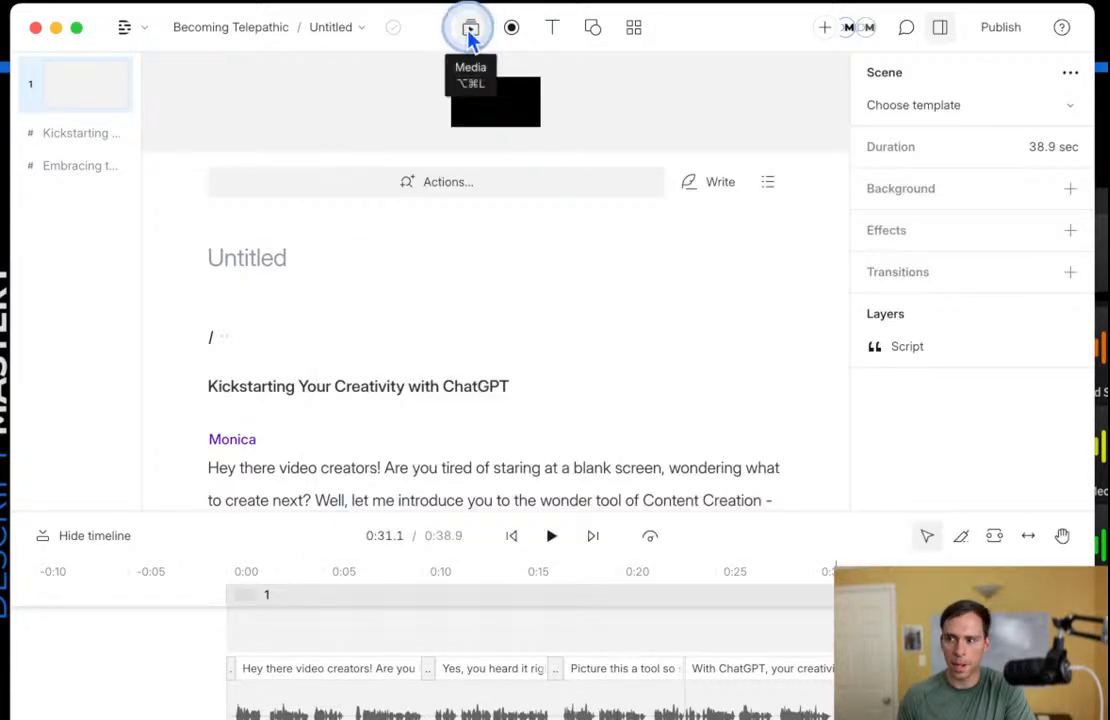
Add the stock video of the Plitvice waterfalls from the media library to the scene.
click(470, 30)
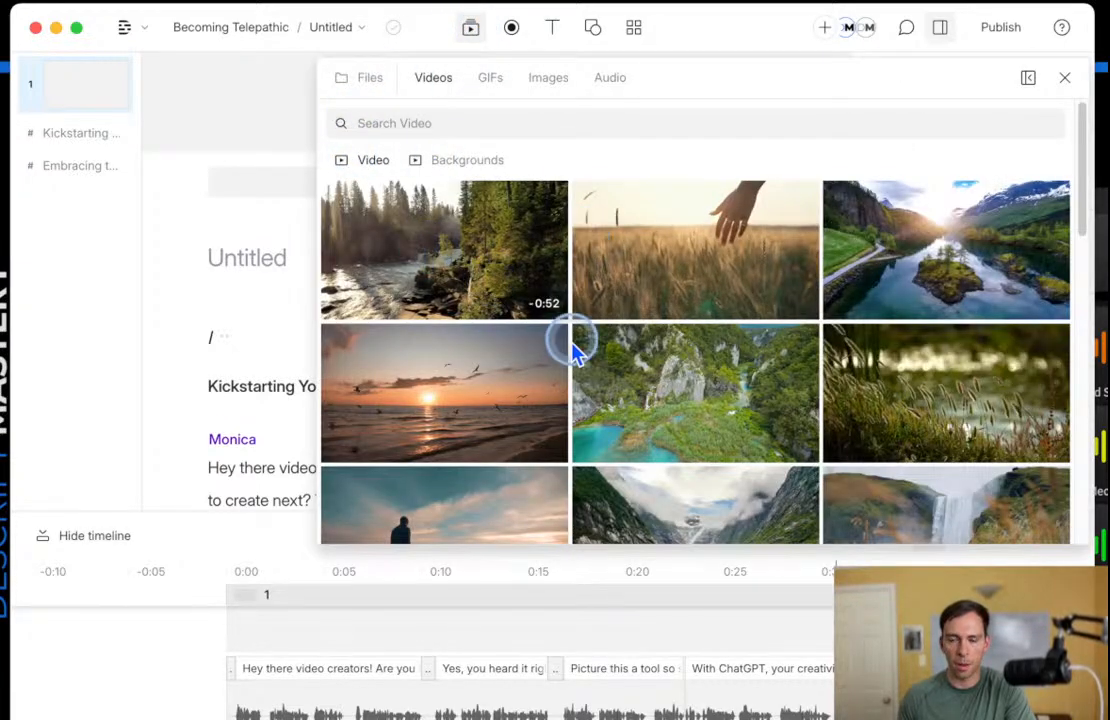
click(711, 388)
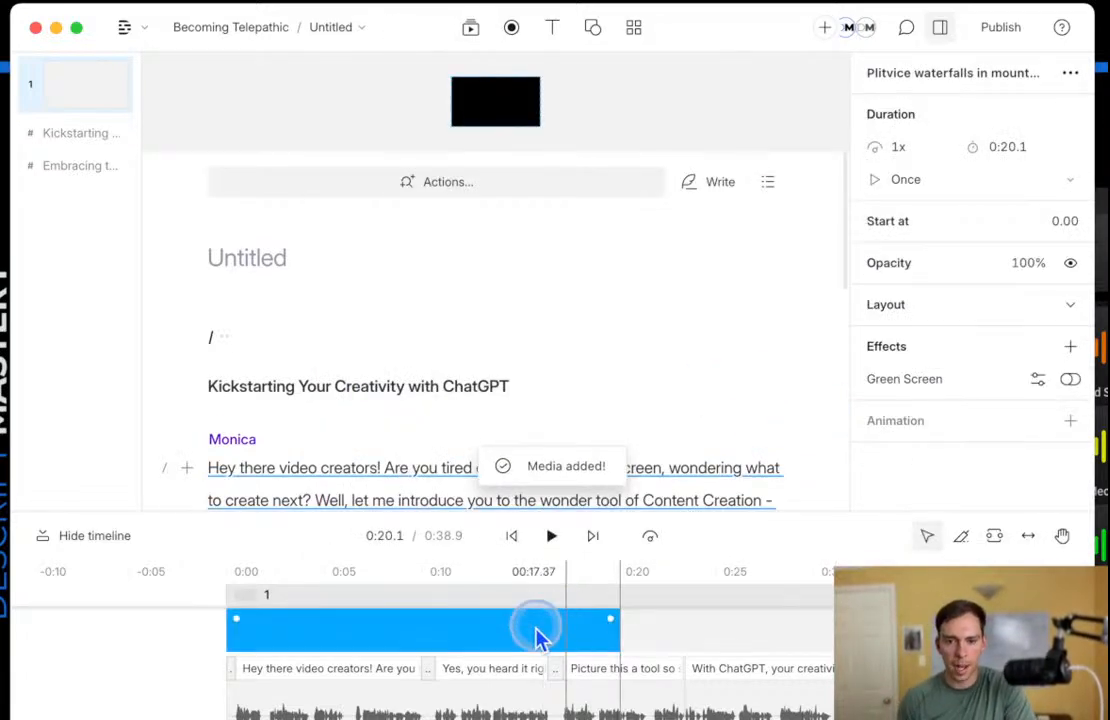
click(533, 630)
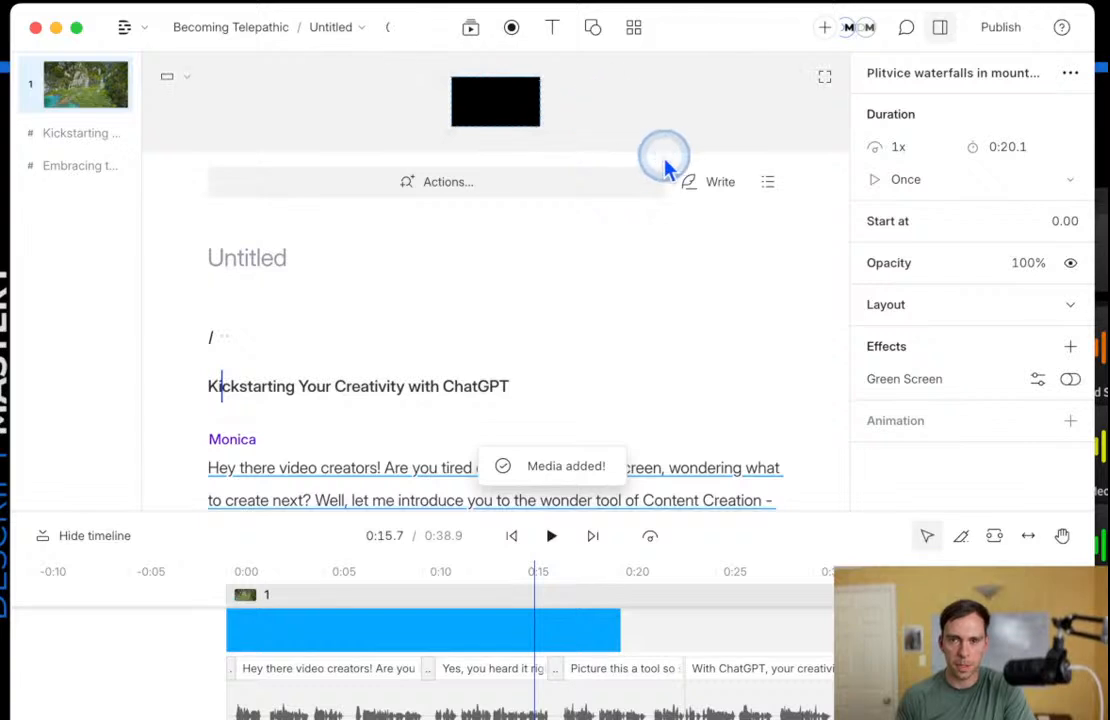
Examine the chapter timestamps in the description for publishing to YouTube, and close the publish options without publishing.
click(1000, 27)
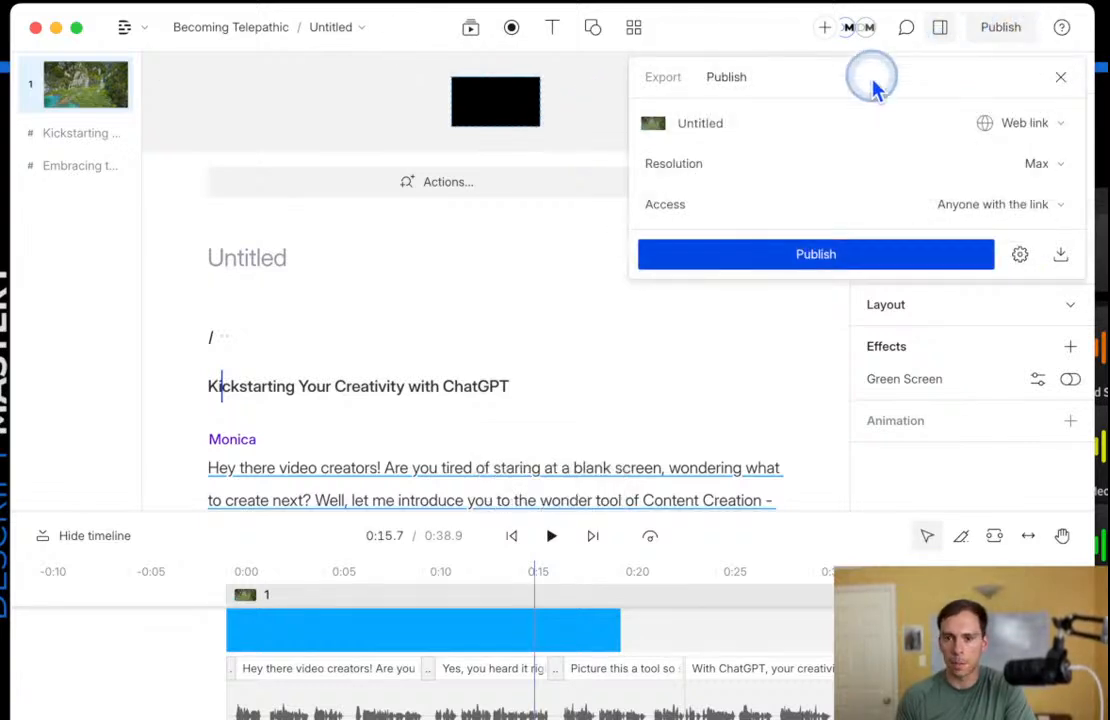
click(1016, 124)
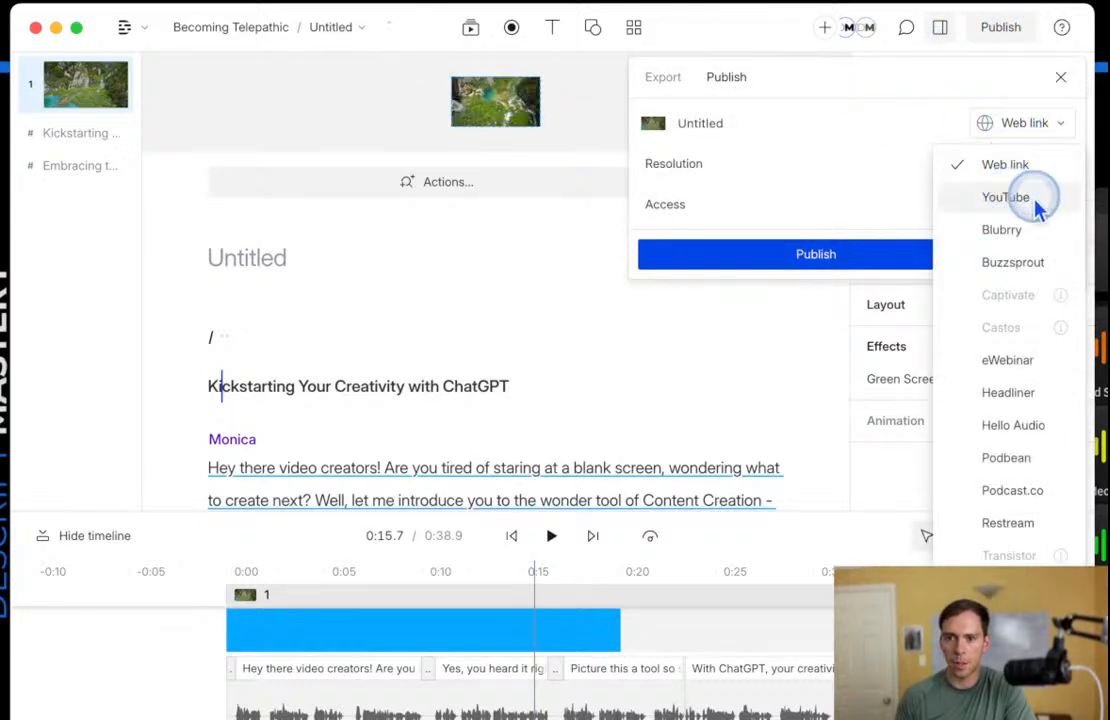
click(1036, 205)
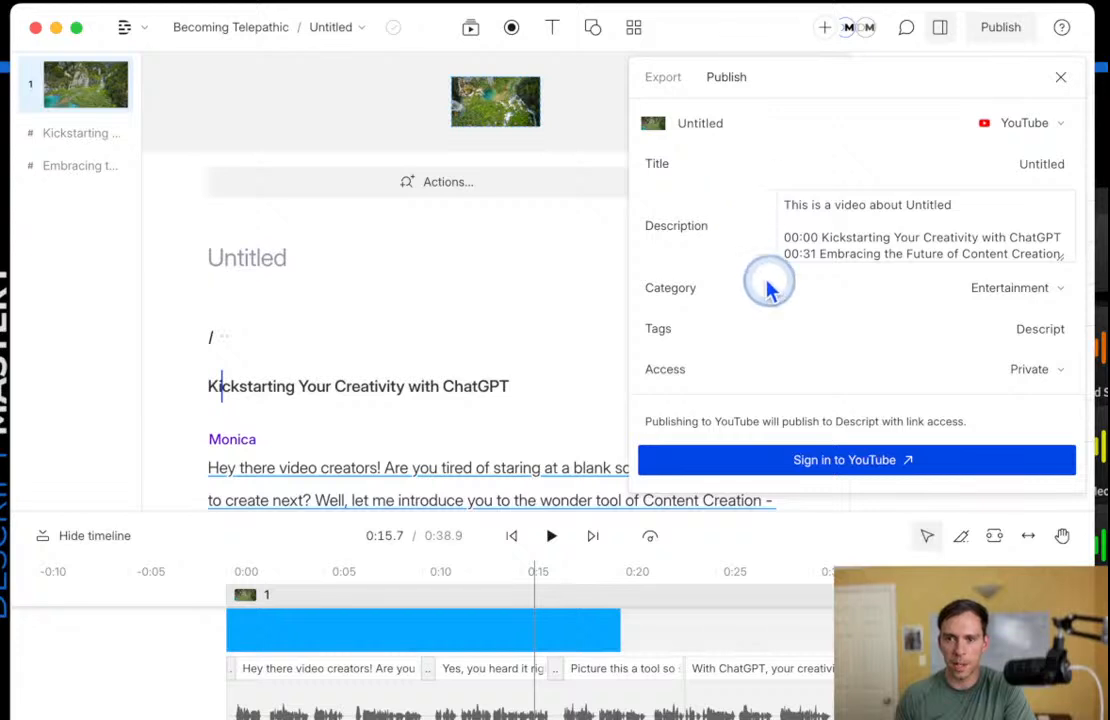
click(791, 240)
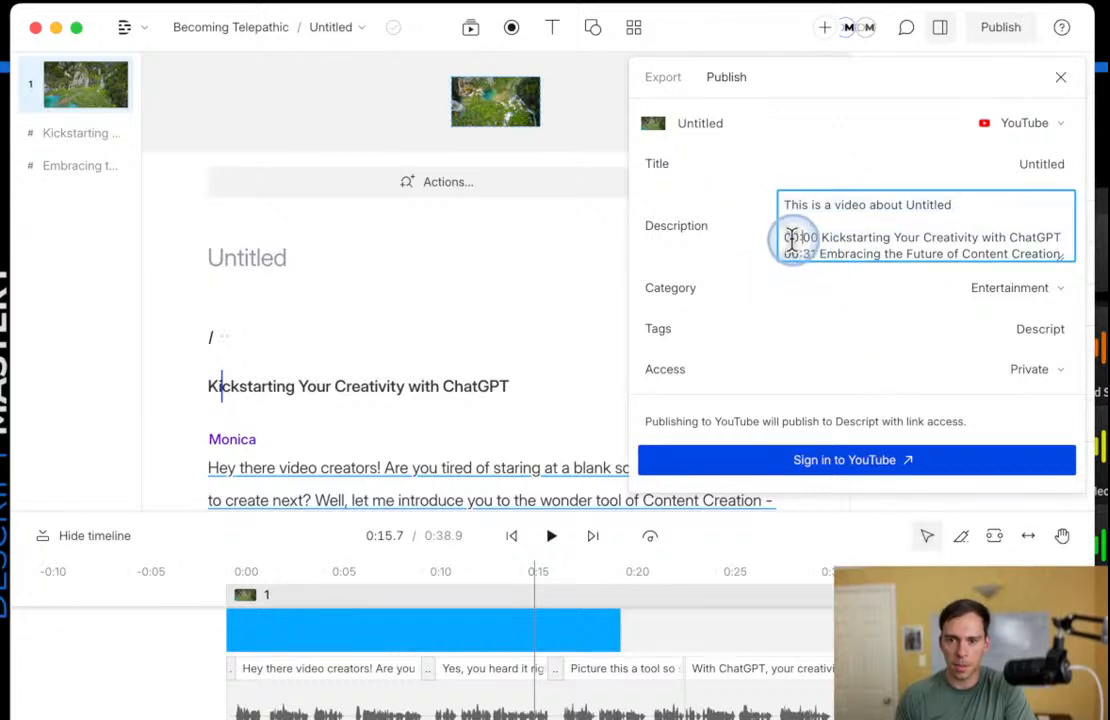
drag(815, 243, 975, 237)
drag(1062, 240, 1062, 240)
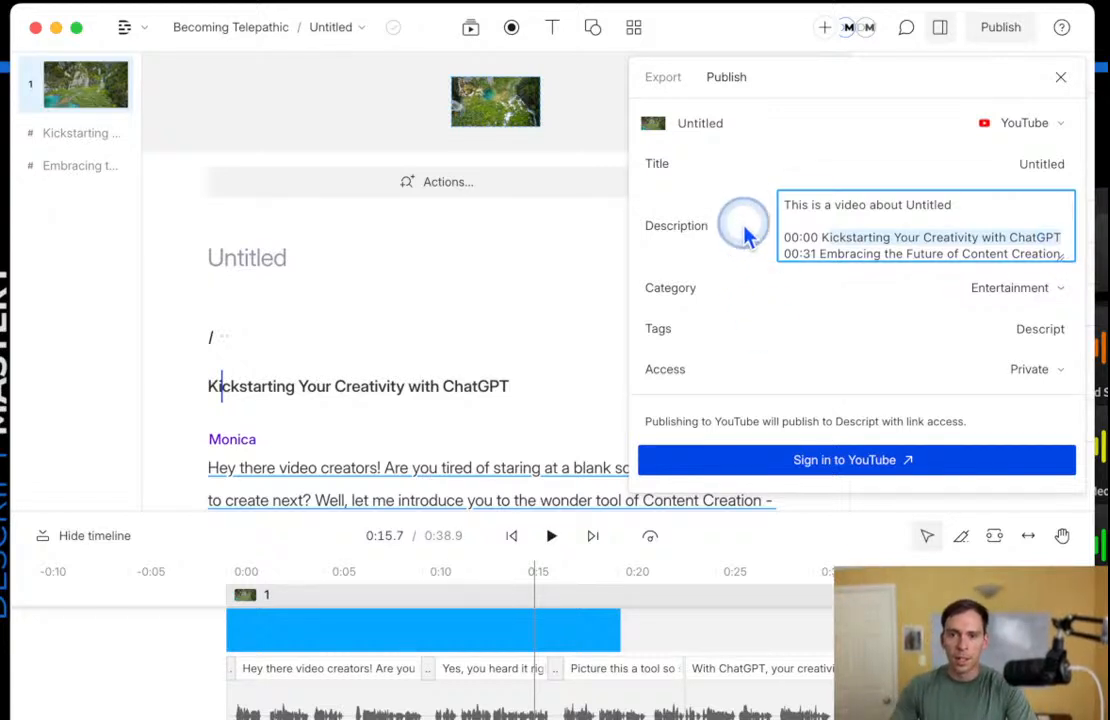
click(1061, 77)
click(525, 389)
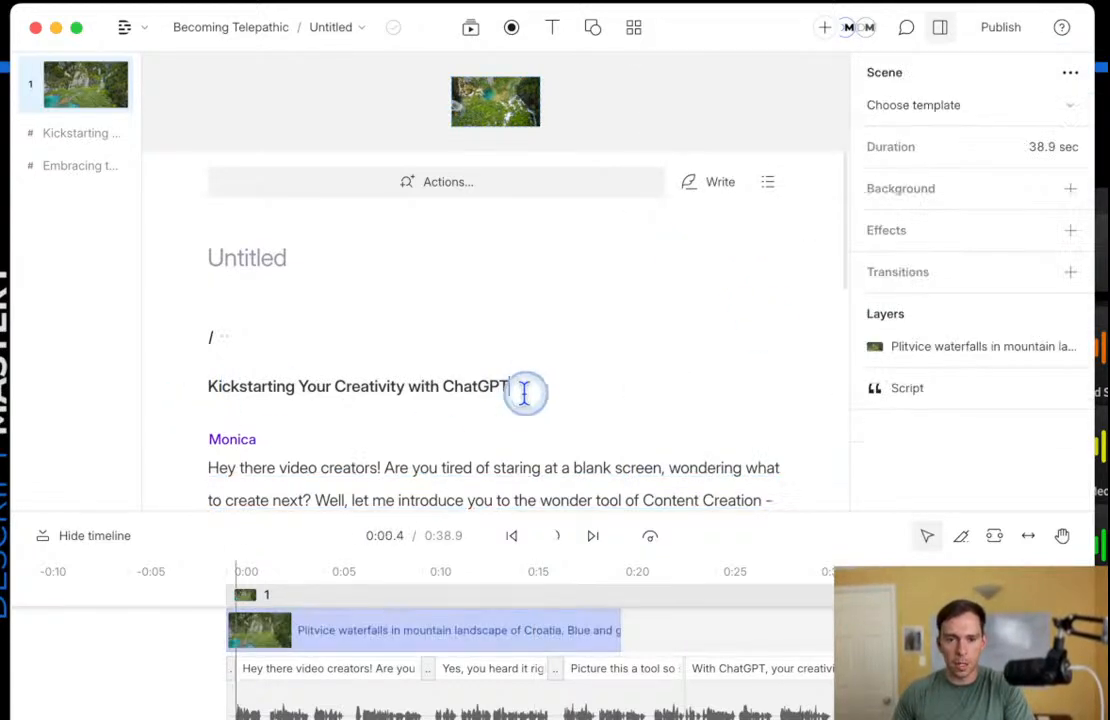
scroll(500, 420, down, 3)
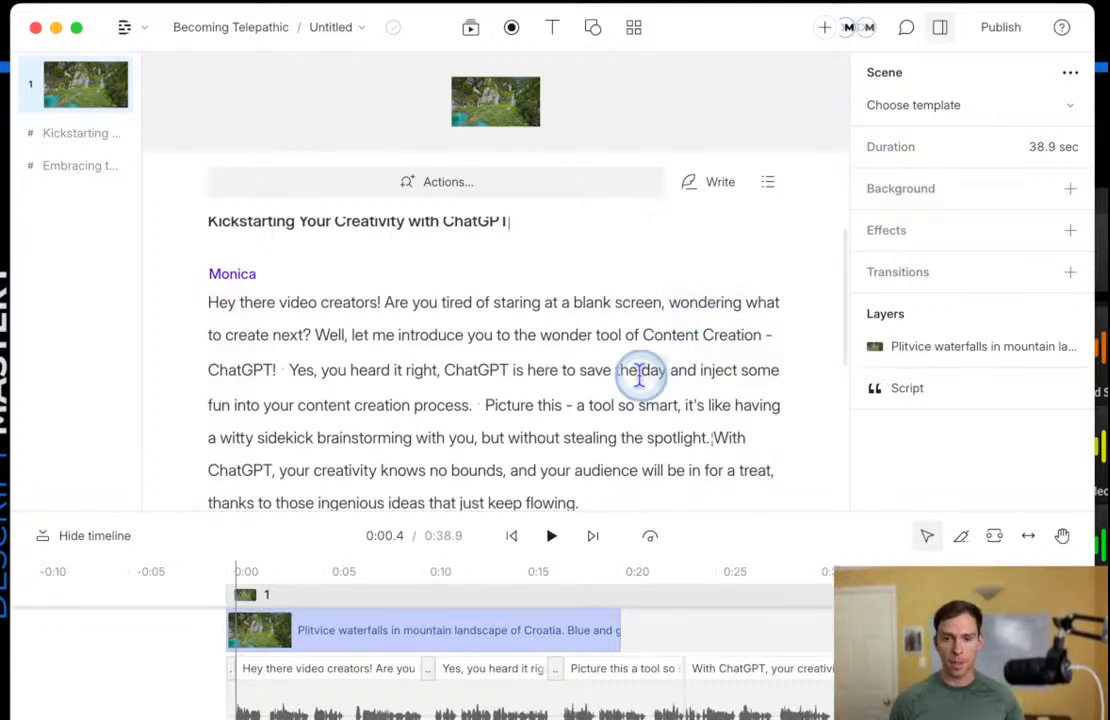
scroll(310, 374, up, 3)
scroll(467, 378, down, 2)
scroll(460, 378, down, 5)
scroll(404, 372, up, 6)
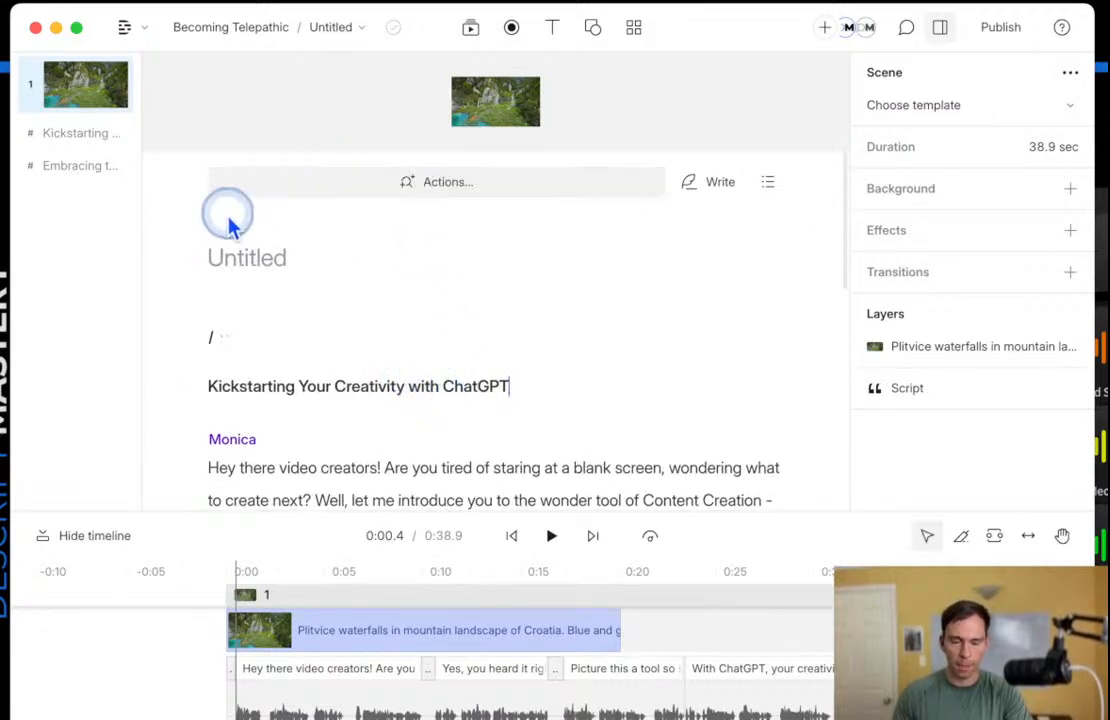
Start the Shorten word gaps action from the AI edit actions.
click(426, 192)
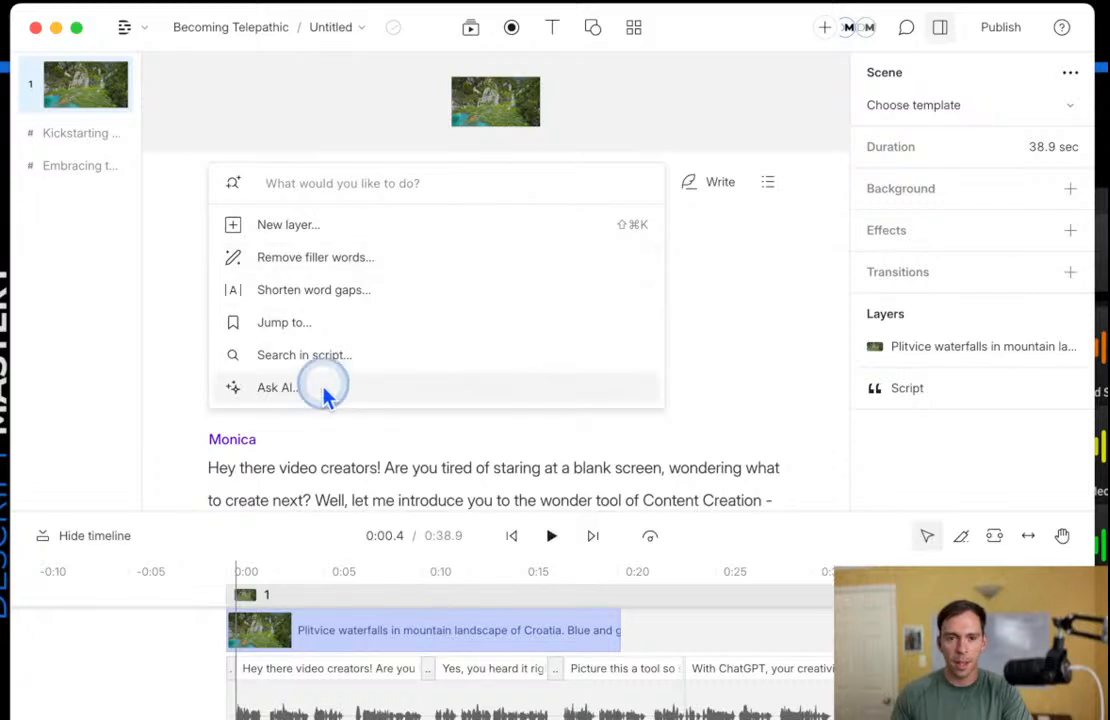
click(520, 488)
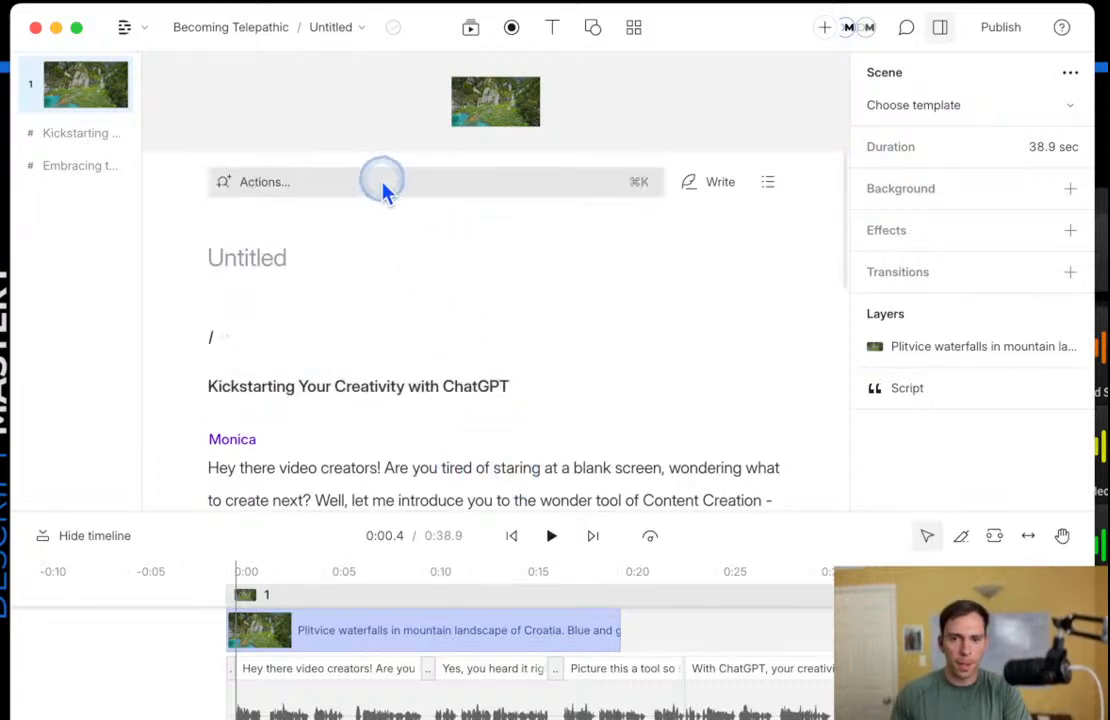
click(384, 193)
click(315, 388)
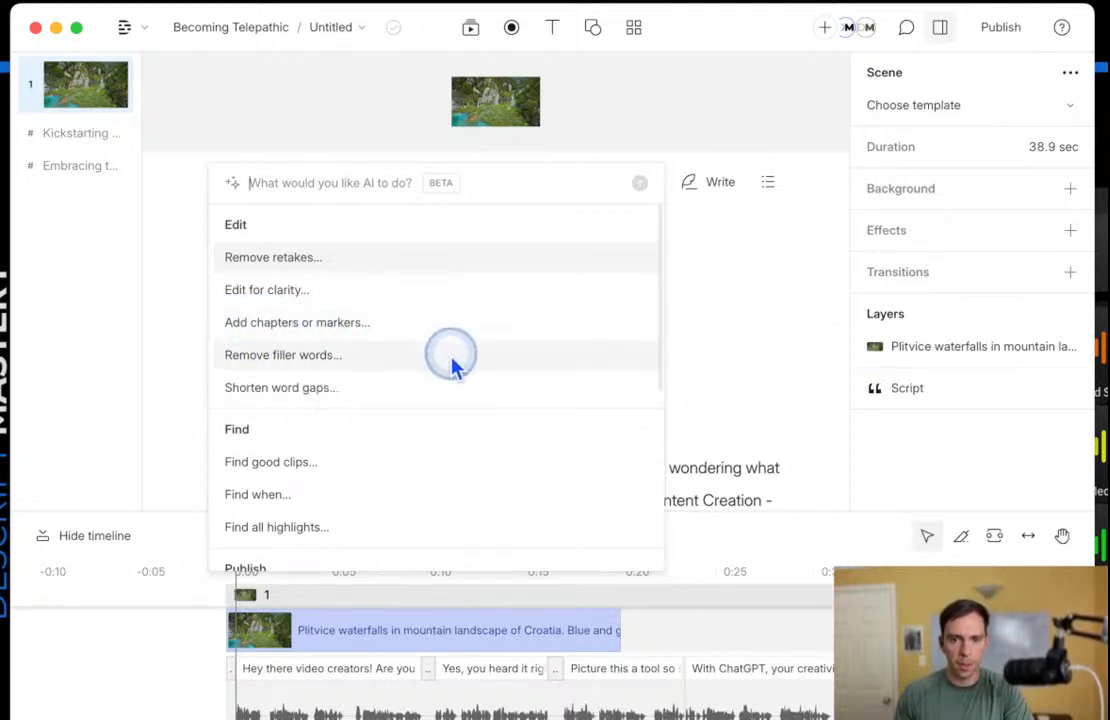
scroll(420, 370, down, 1)
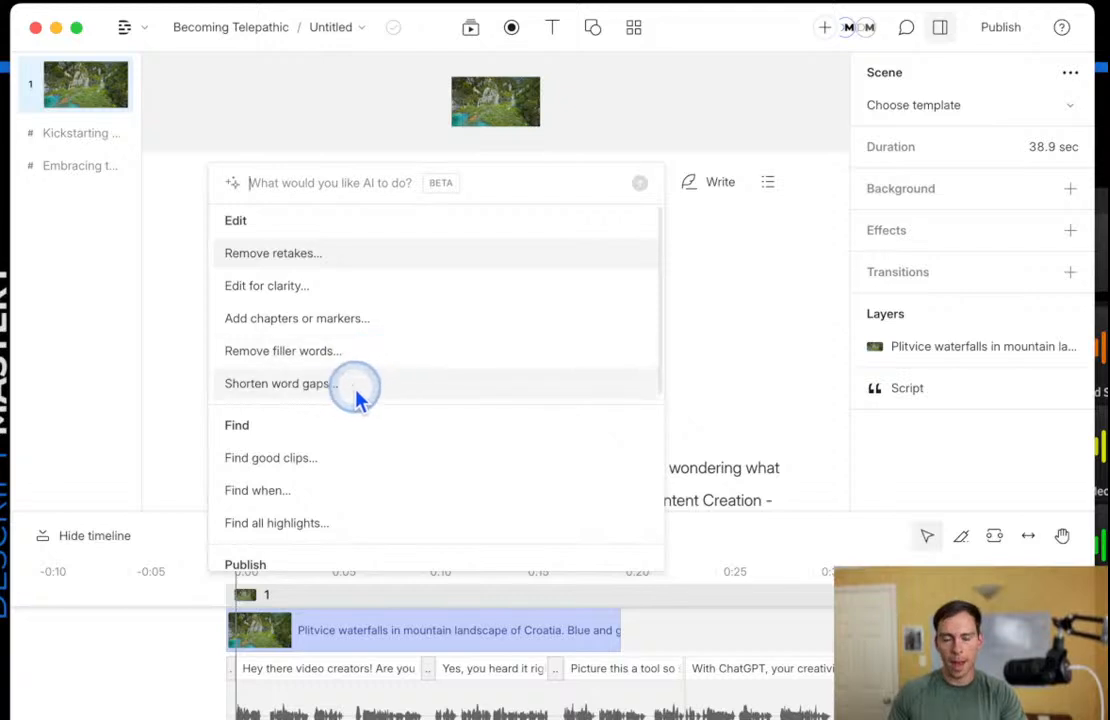
click(300, 390)
Set the word gap search to find gaps of 0.5 seconds or more.
click(327, 178)
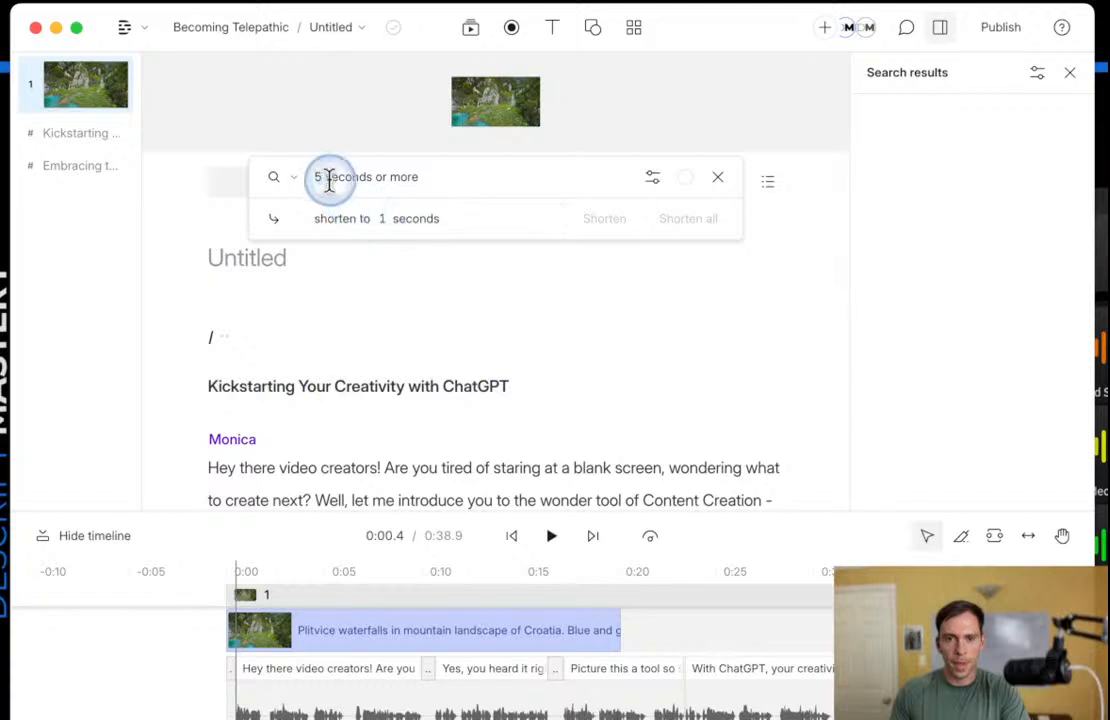
click(310, 188)
click(292, 185)
click(315, 180)
click(402, 181)
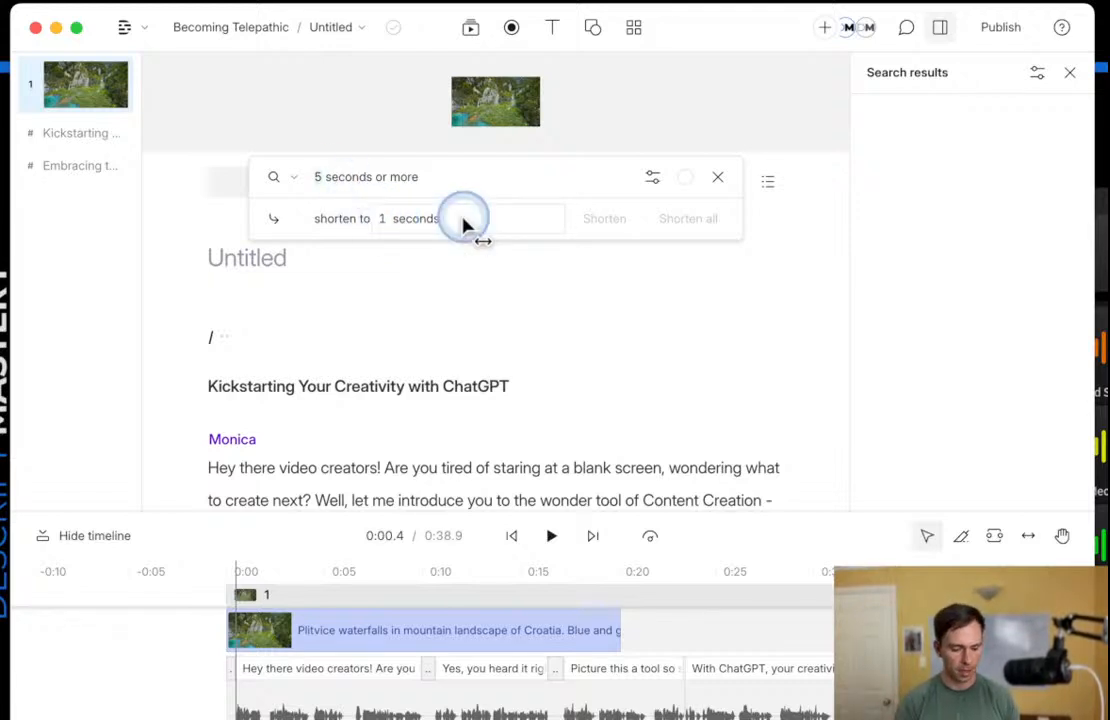
key(BackSpace)
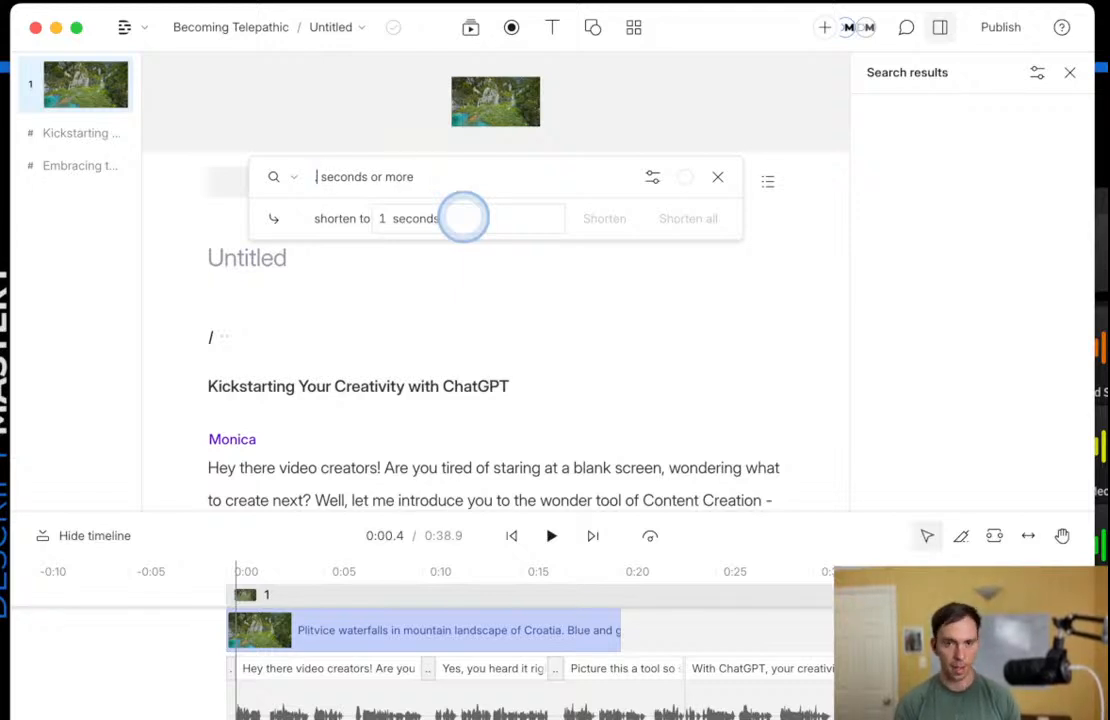
text(.5)
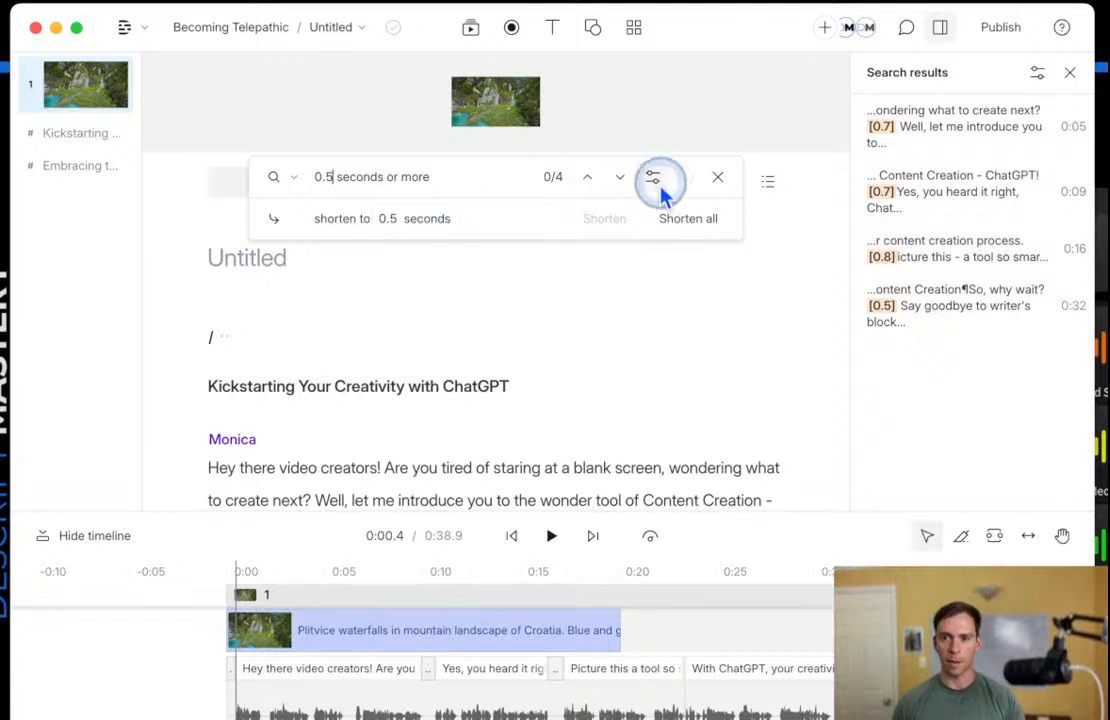
Select the first word gap found, before "Well, let me introduce you", and play it back.
click(925, 127)
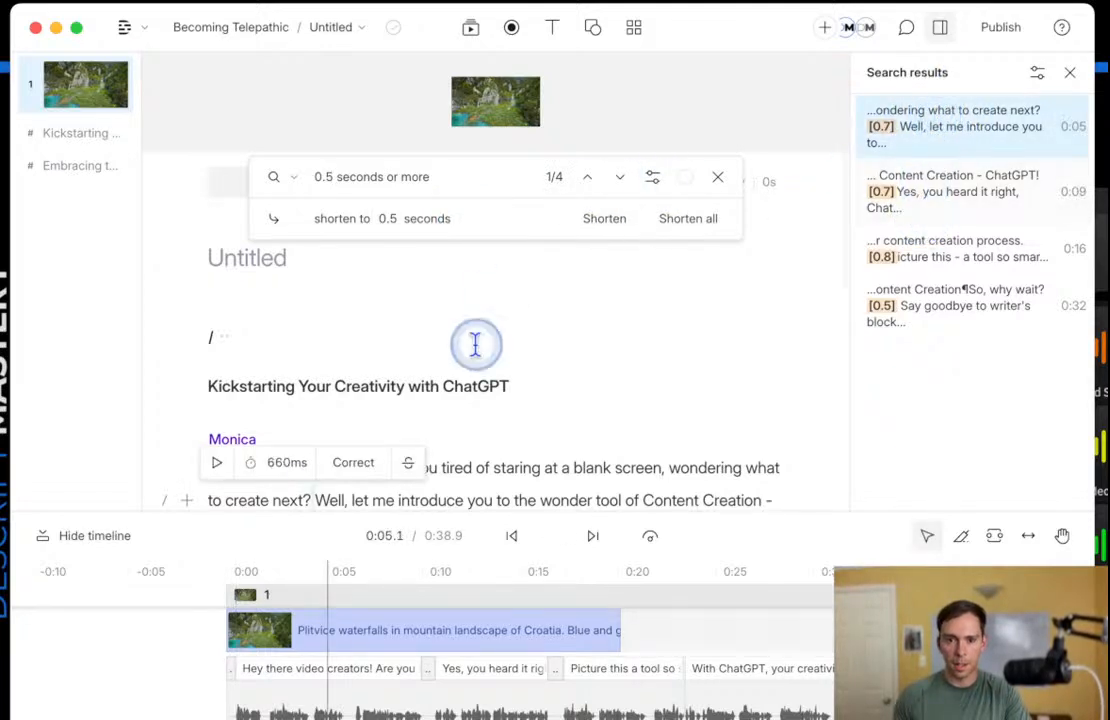
click(966, 141)
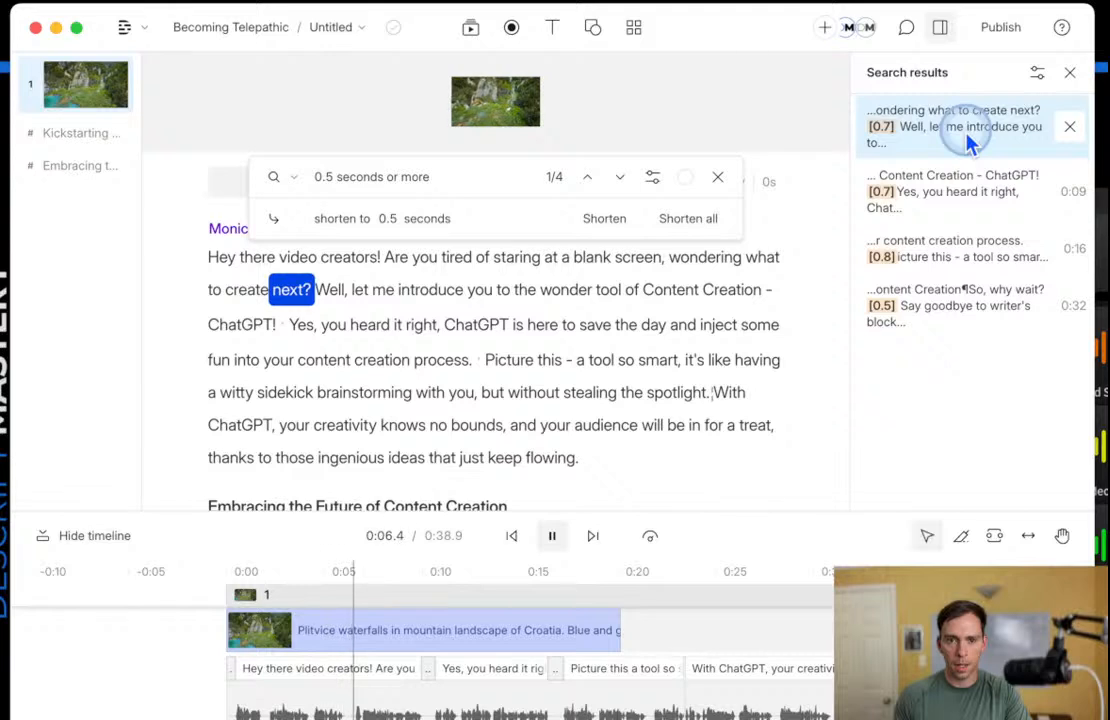
click(966, 141)
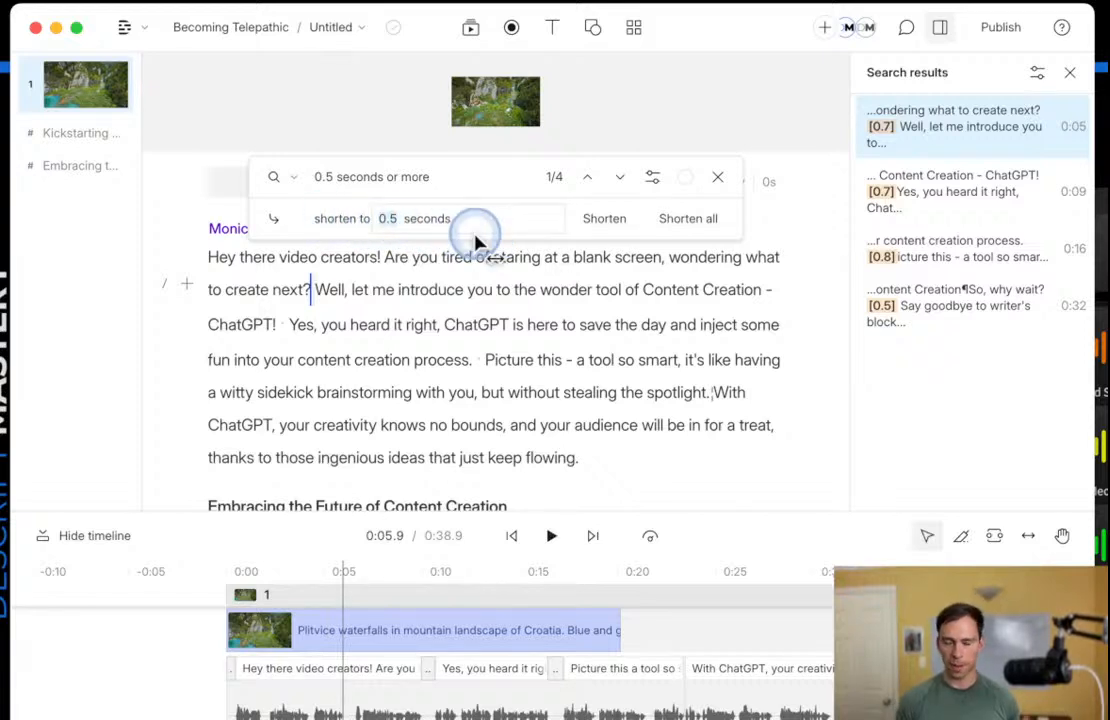
Set the shortened gap length to 0.1 seconds and shorten the first word gap.
key(BackSpace)
text(.1)
key(Home)
text(0)
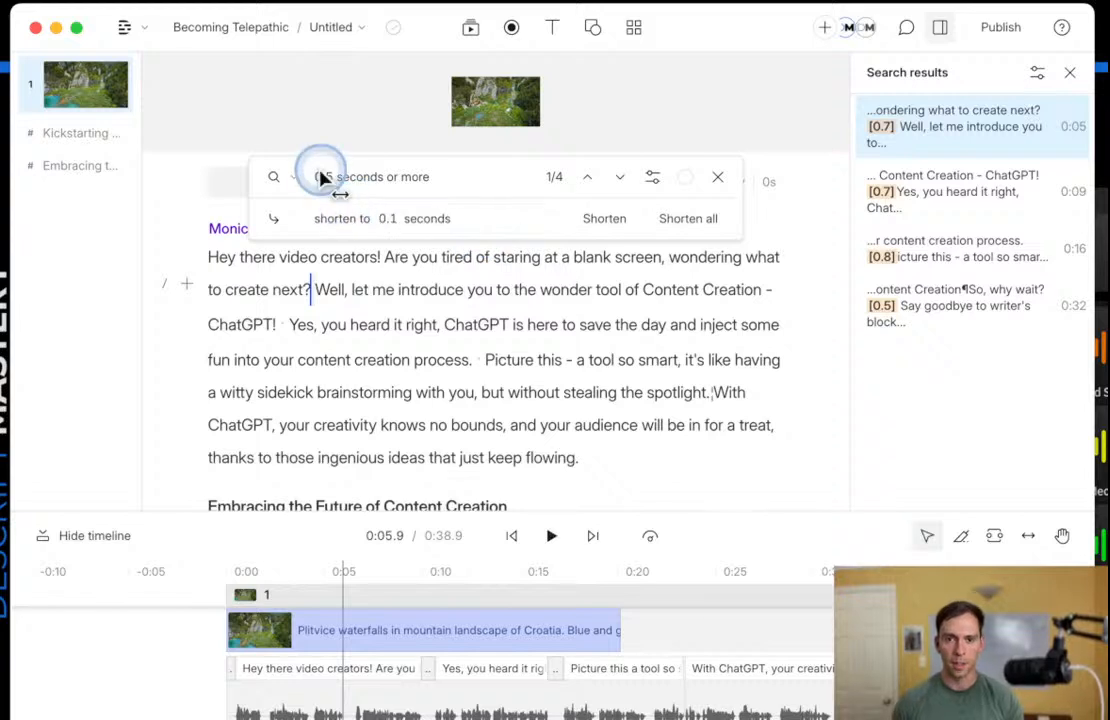
click(602, 220)
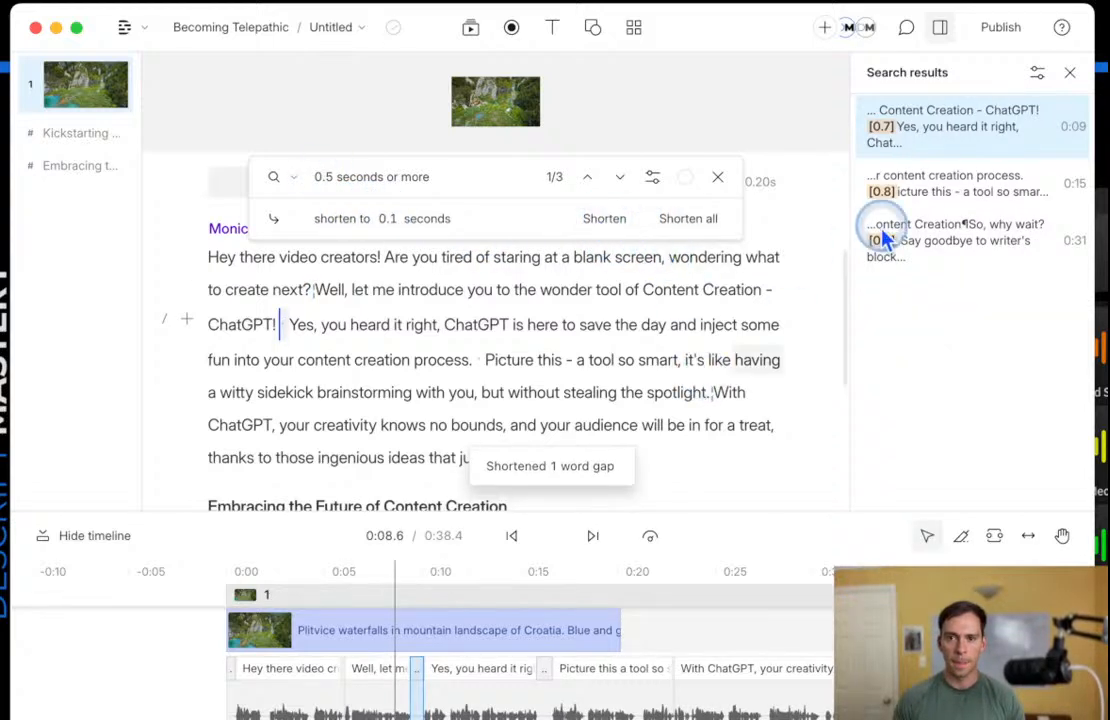
Play back the next word gap, shorten all remaining gaps to 0.1 seconds, and close the gap search.
key(space)
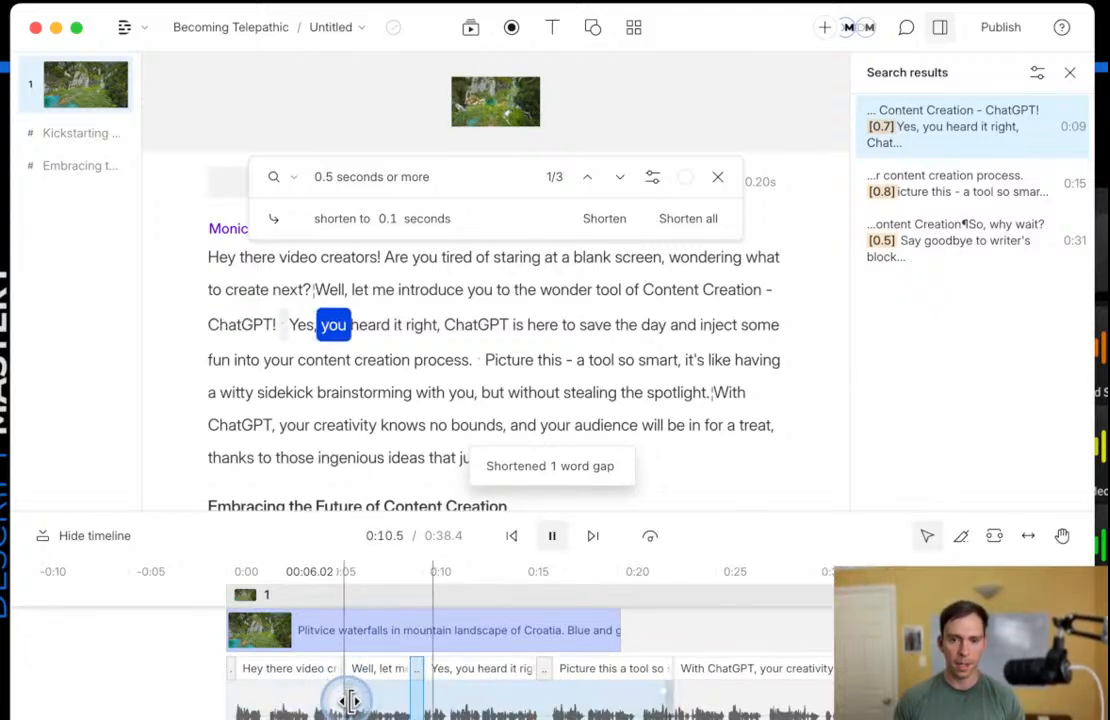
key(space)
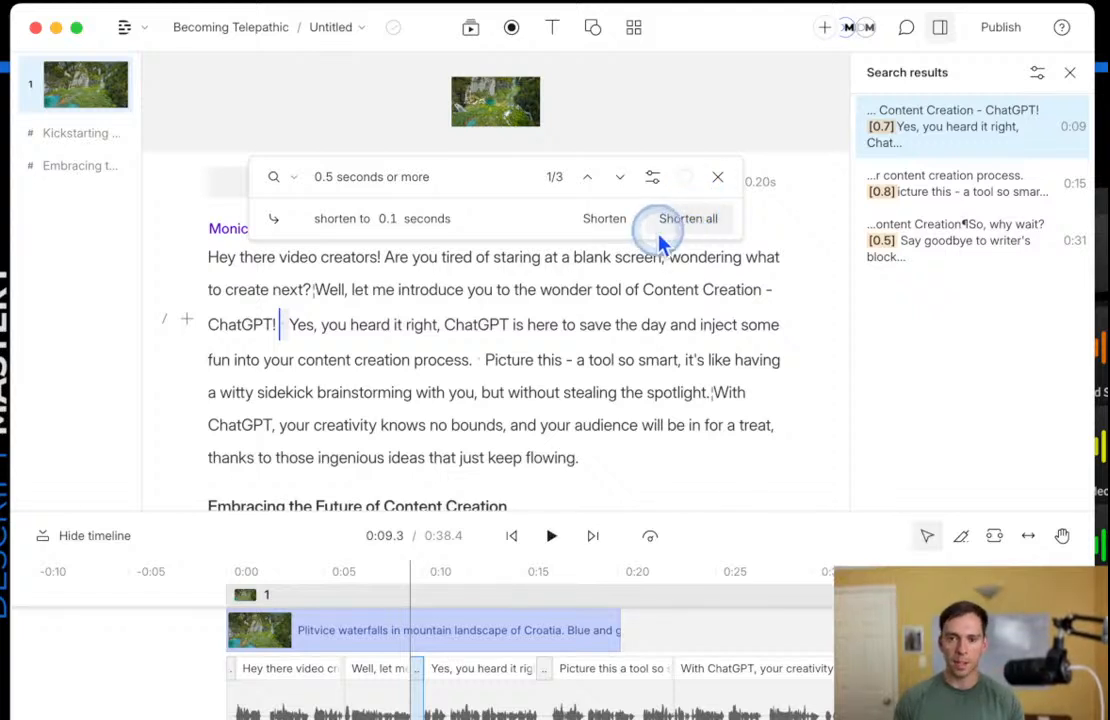
click(694, 222)
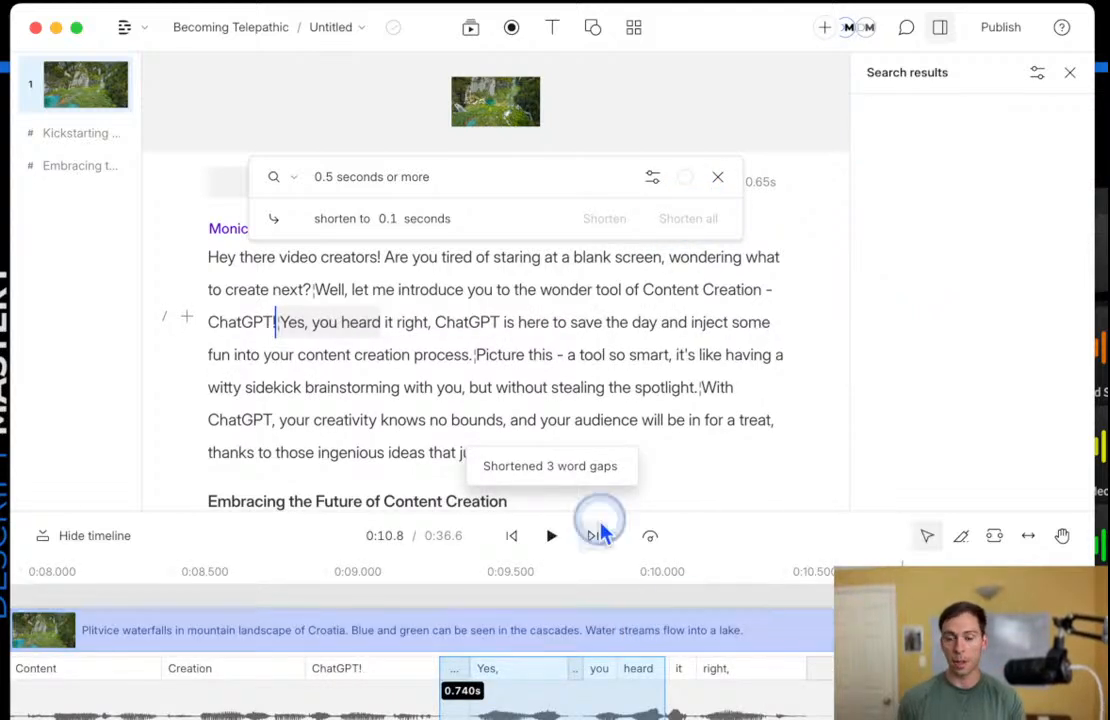
click(718, 176)
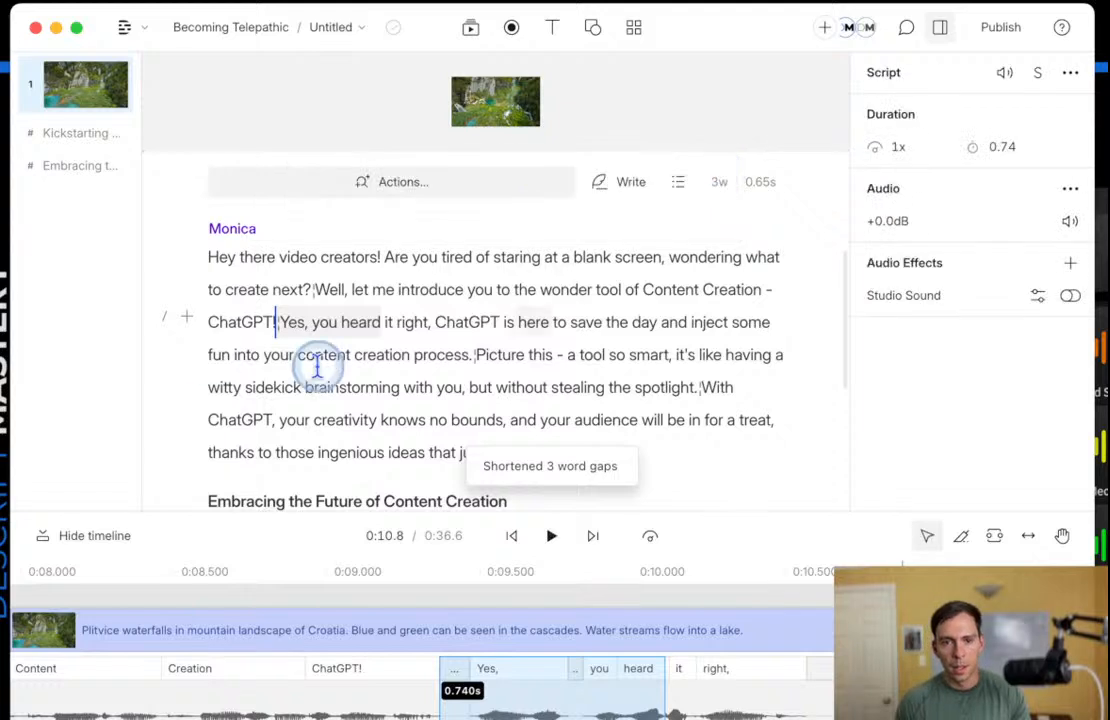
Examine the available AI actions, from the editing ones through the finding and publishing ones.
click(325, 181)
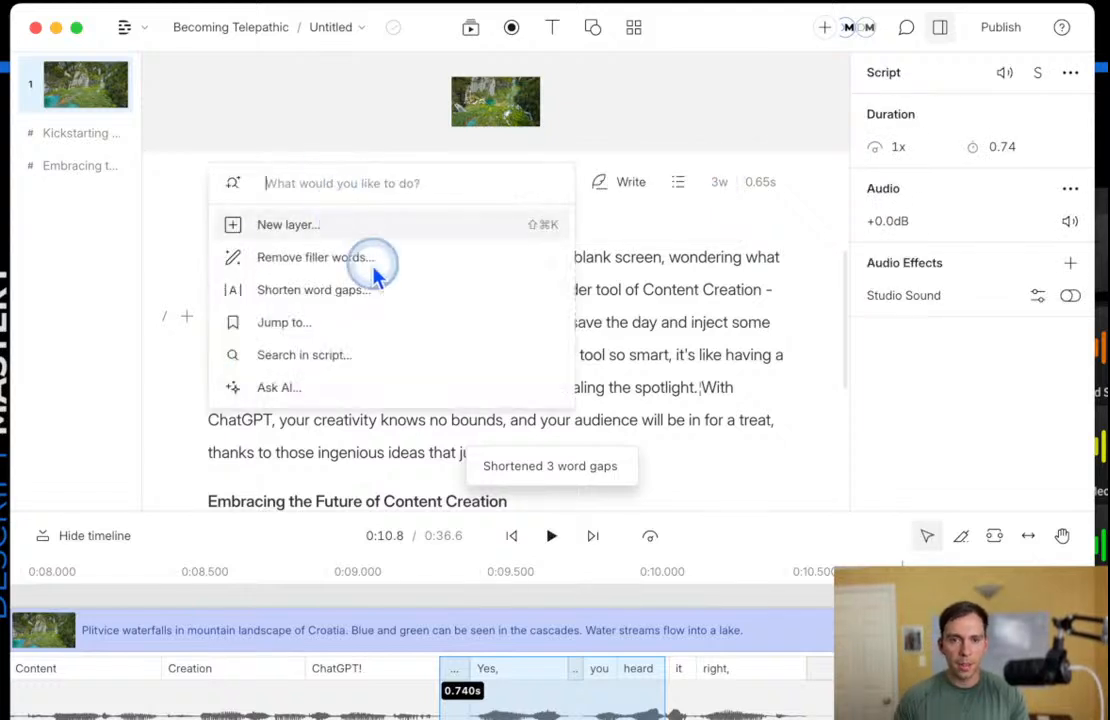
click(285, 390)
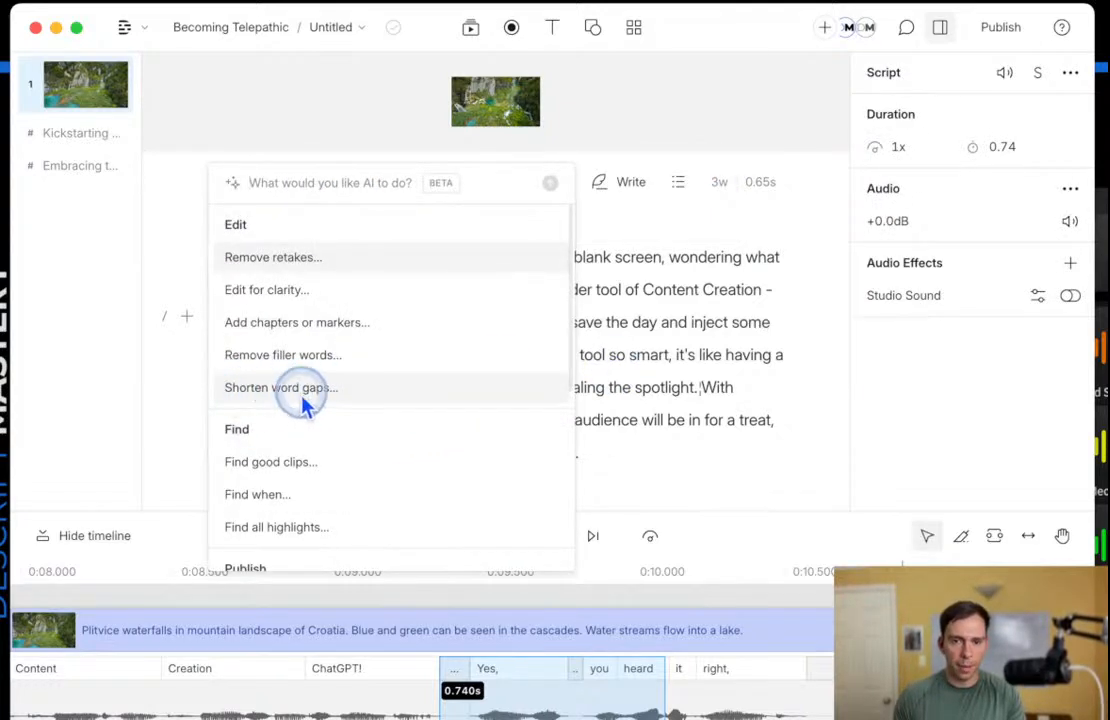
scroll(409, 396, down, 2)
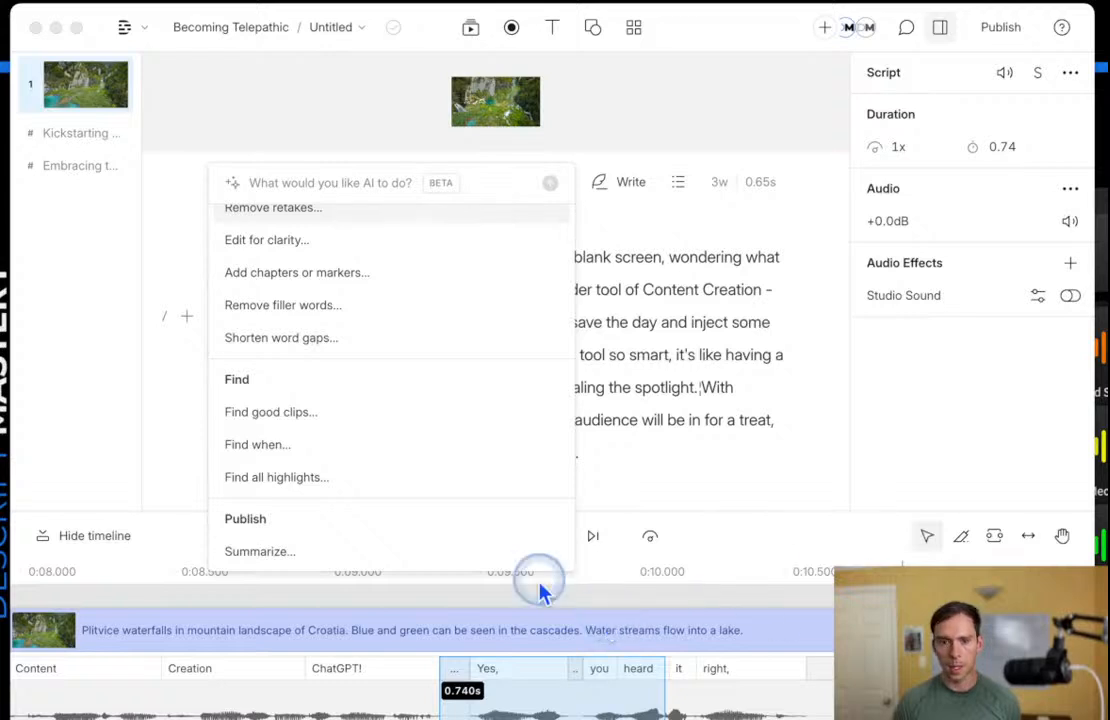
scroll(258, 345, down, 1)
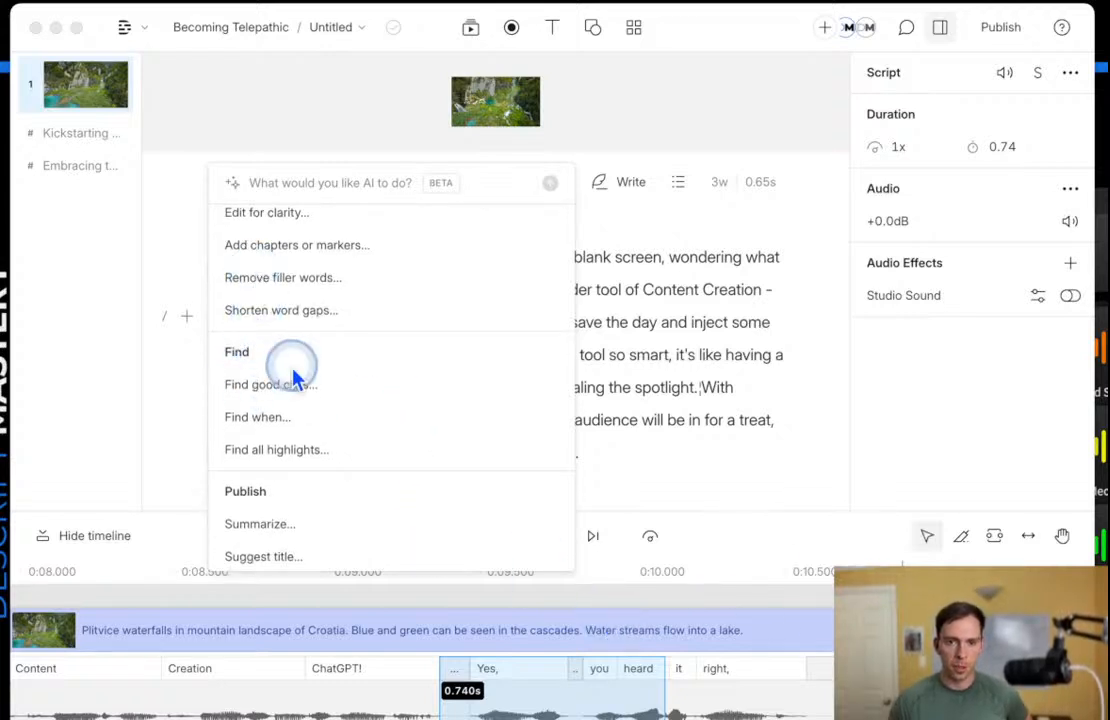
scroll(293, 378, up, 2)
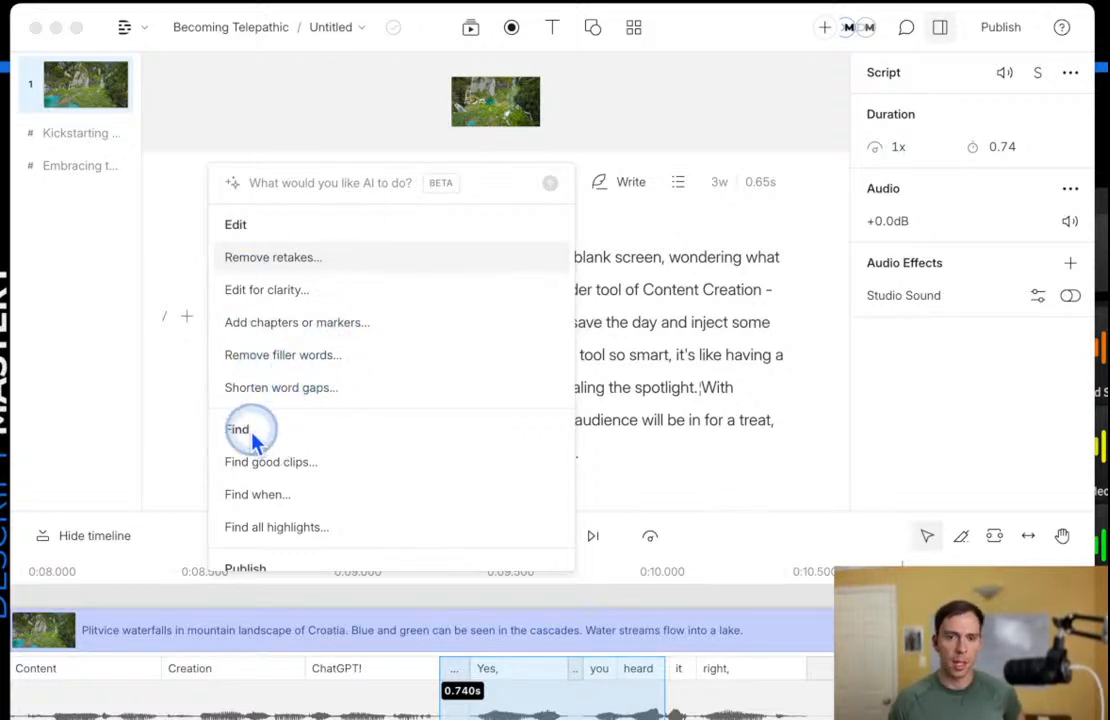
scroll(253, 440, down, 5)
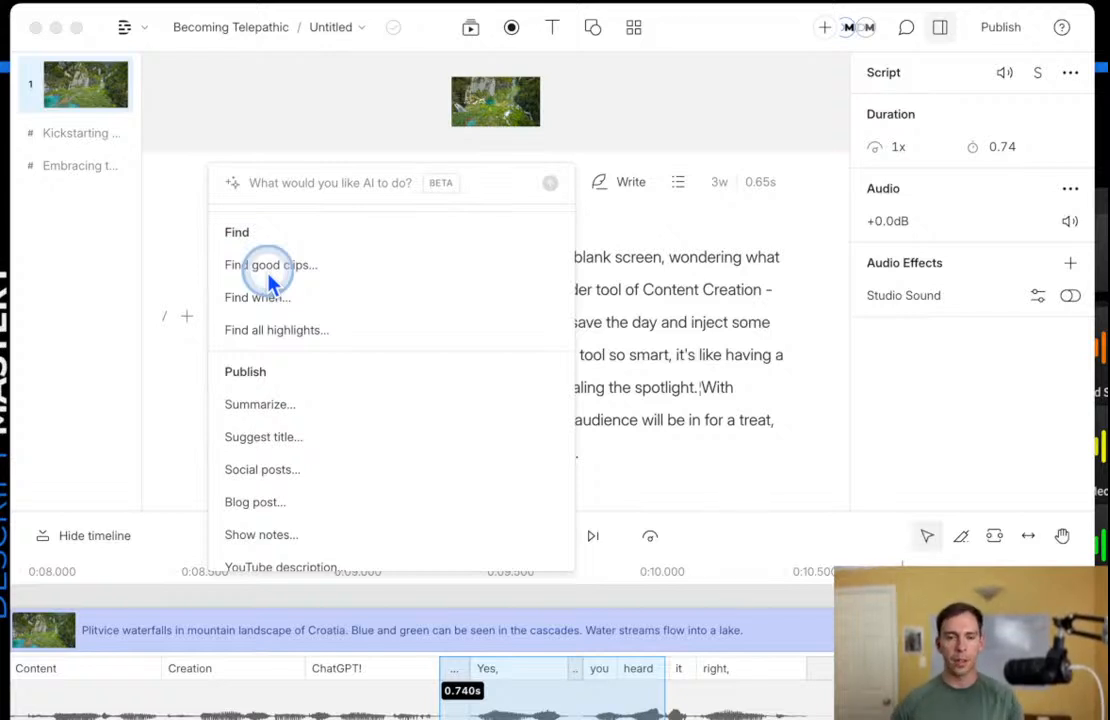
scroll(338, 343, down, 1)
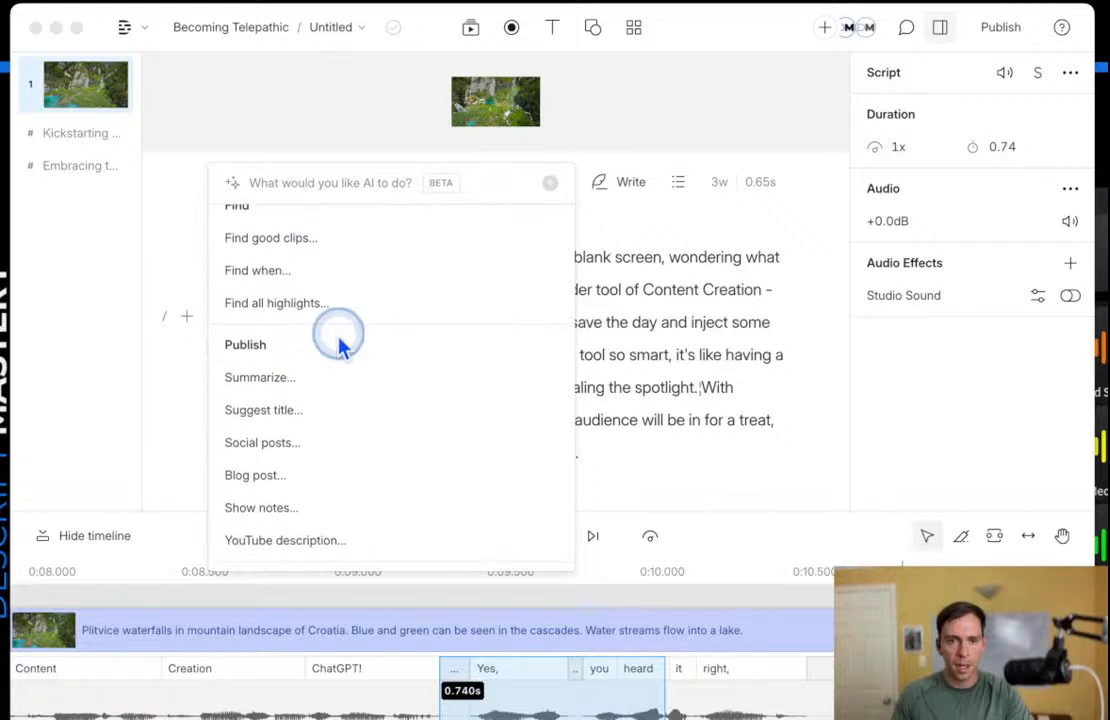
scroll(280, 255, down, 1)
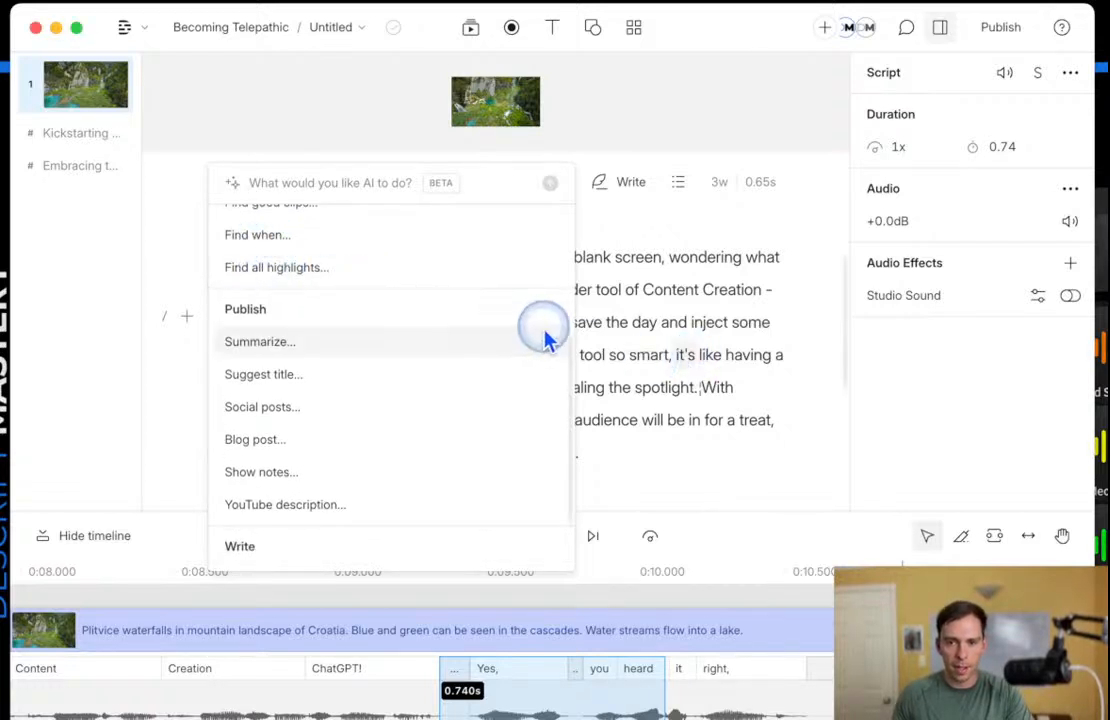
Highlight the script from "the wonder tool" to "stealing the" in yellow and "wait? Say goodbye to writer's block and hello to" in orange.
drag(512, 289, 697, 388)
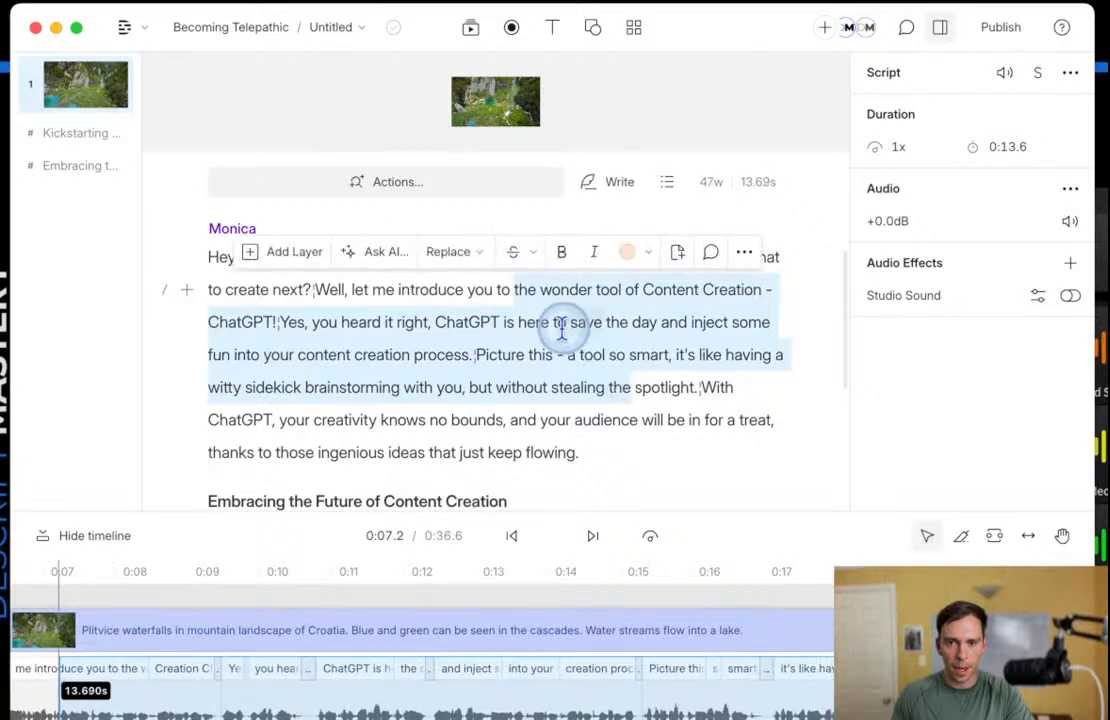
click(622, 255)
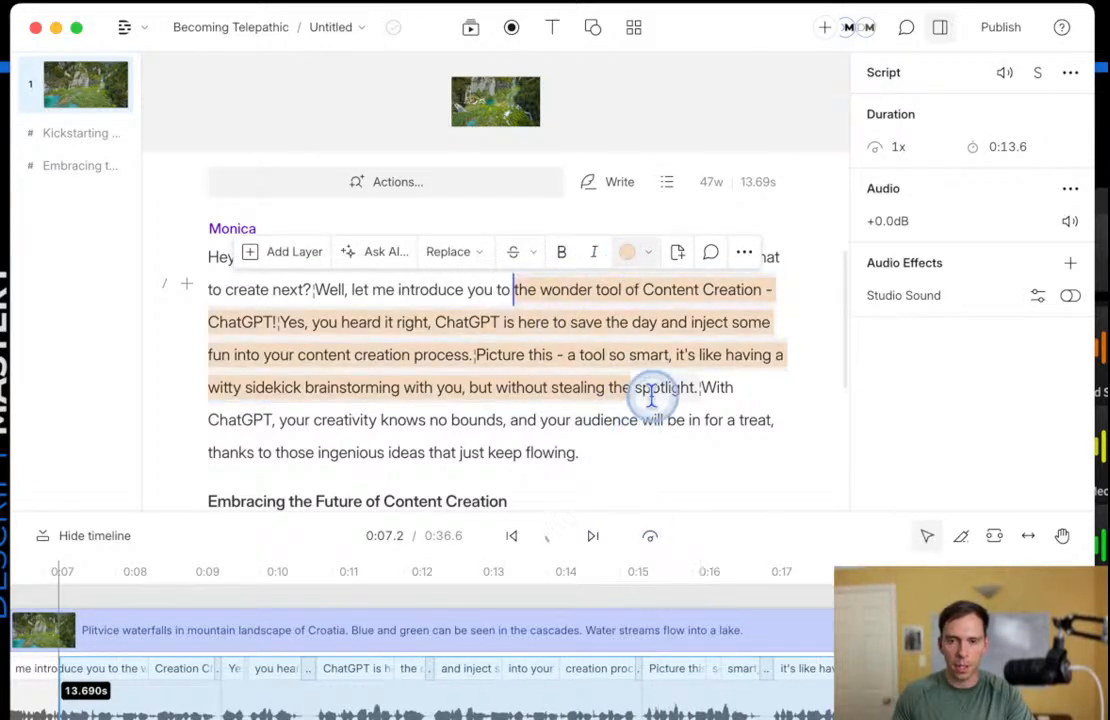
scroll(531, 479, down, 5)
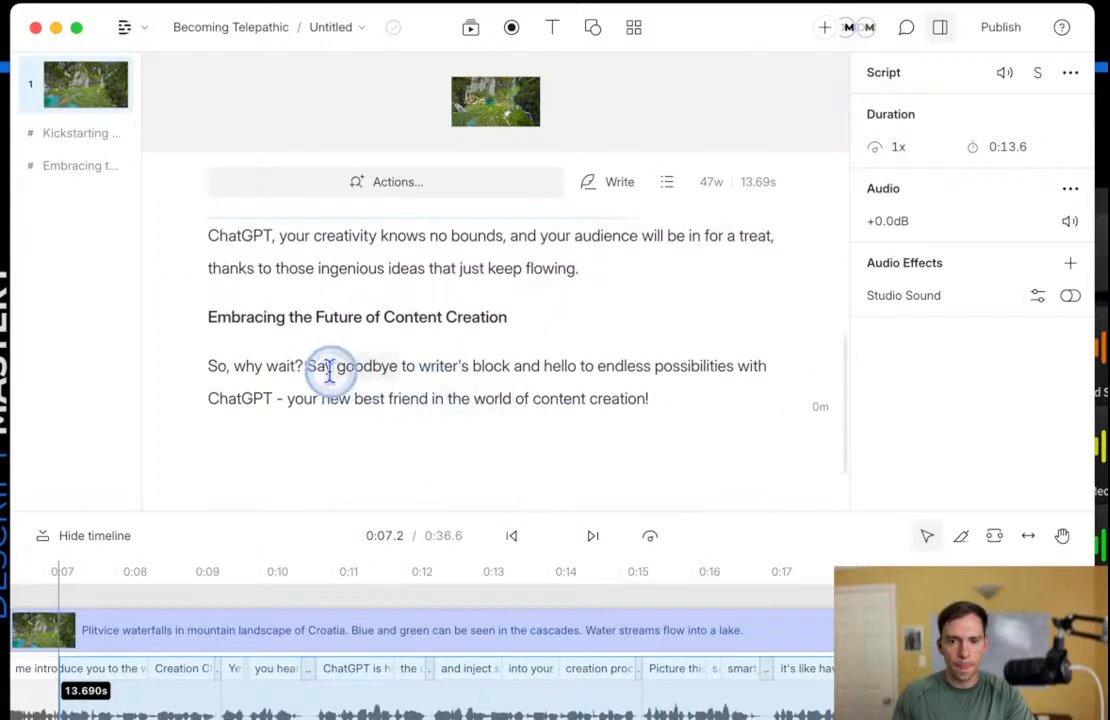
drag(266, 368, 595, 370)
click(642, 322)
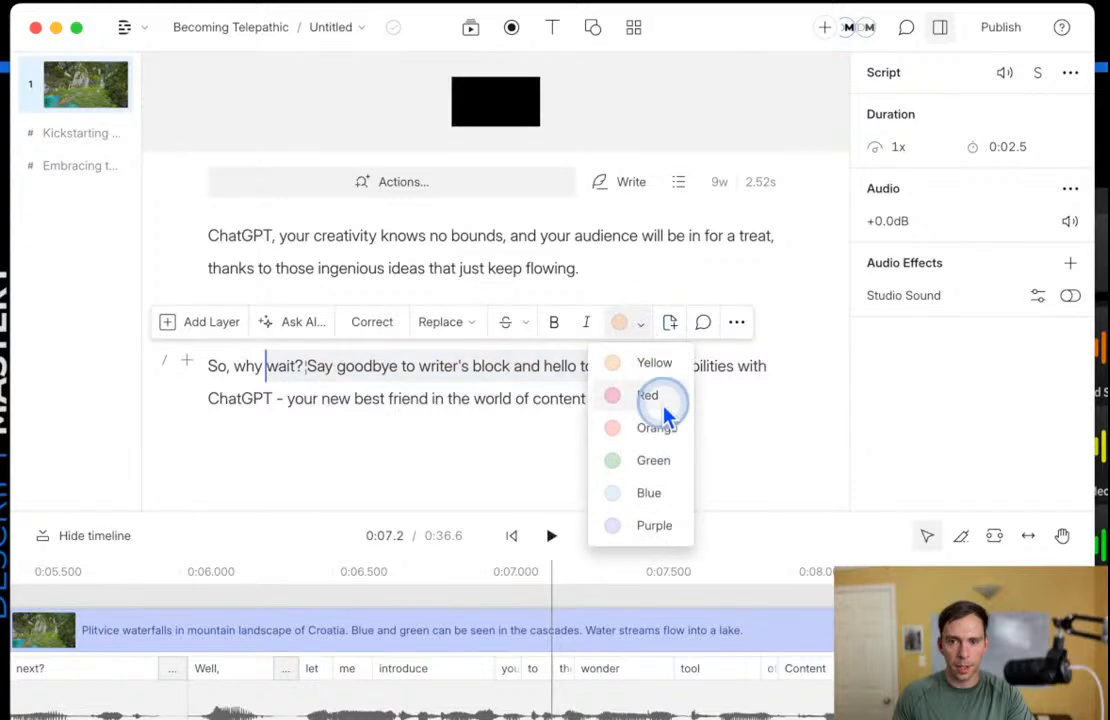
click(663, 434)
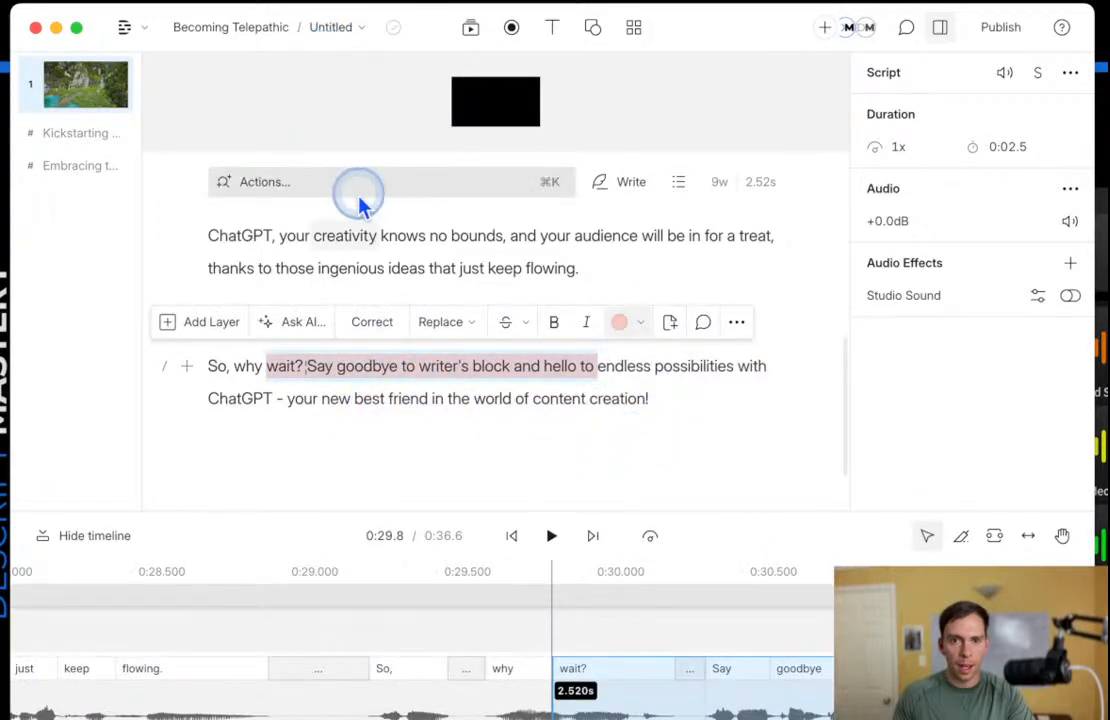
Try to find all highlights that collectively cover the video's key topics with AI, and dismiss the response.
click(357, 183)
click(328, 390)
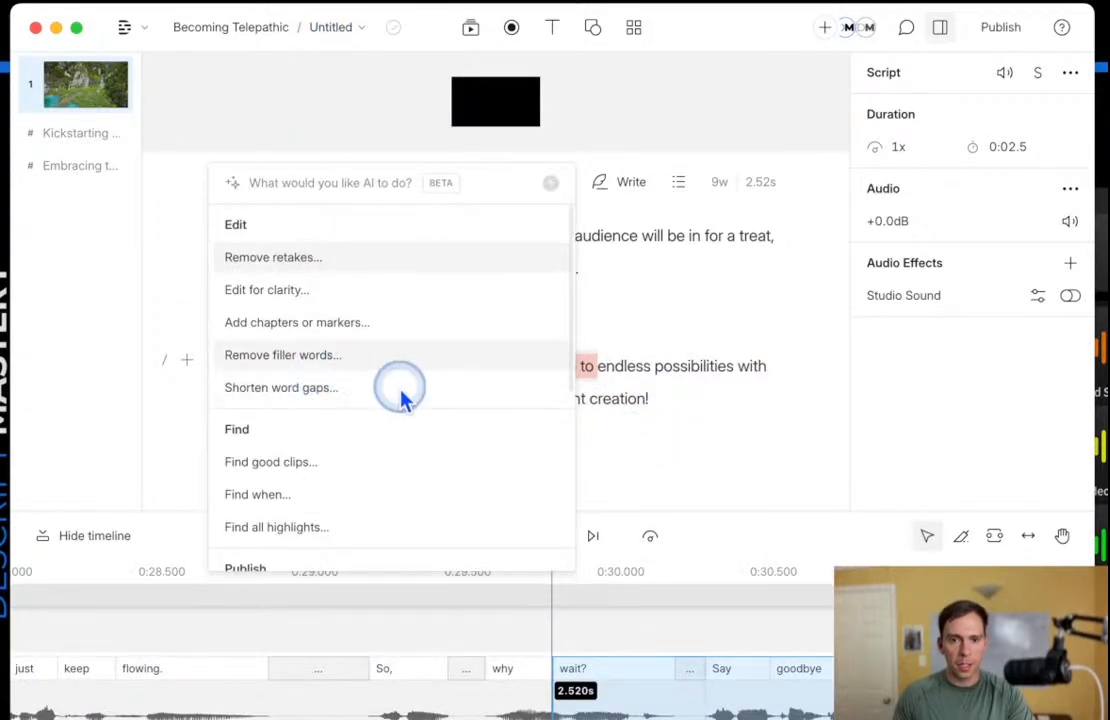
scroll(395, 380, down, 3)
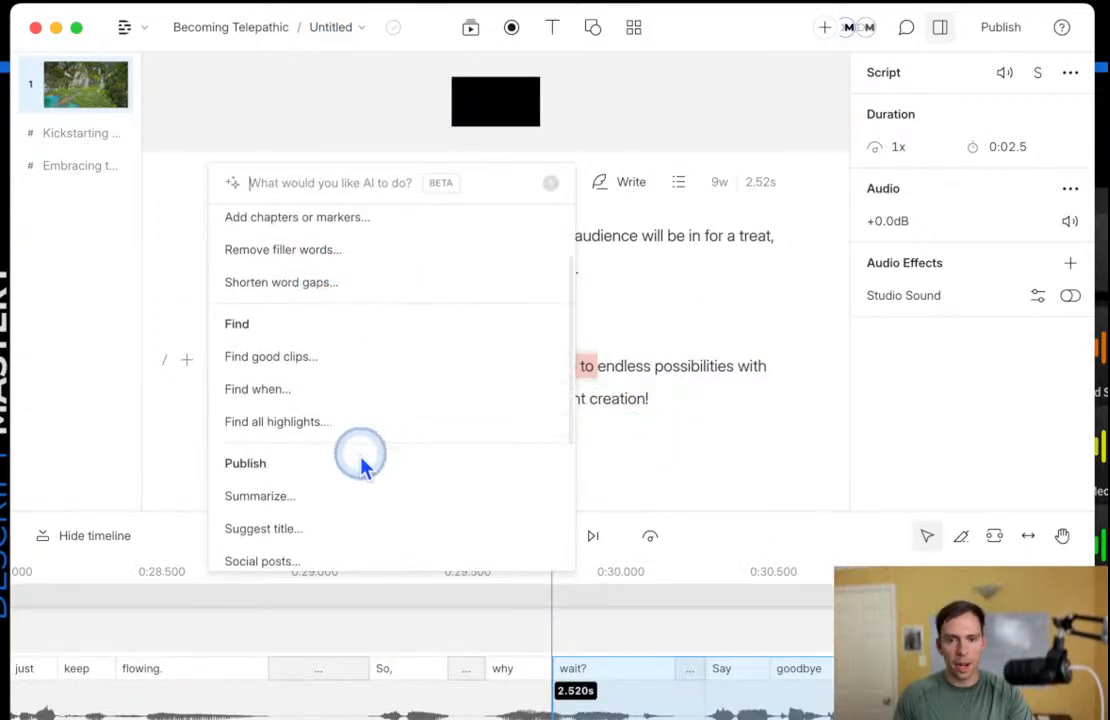
click(309, 434)
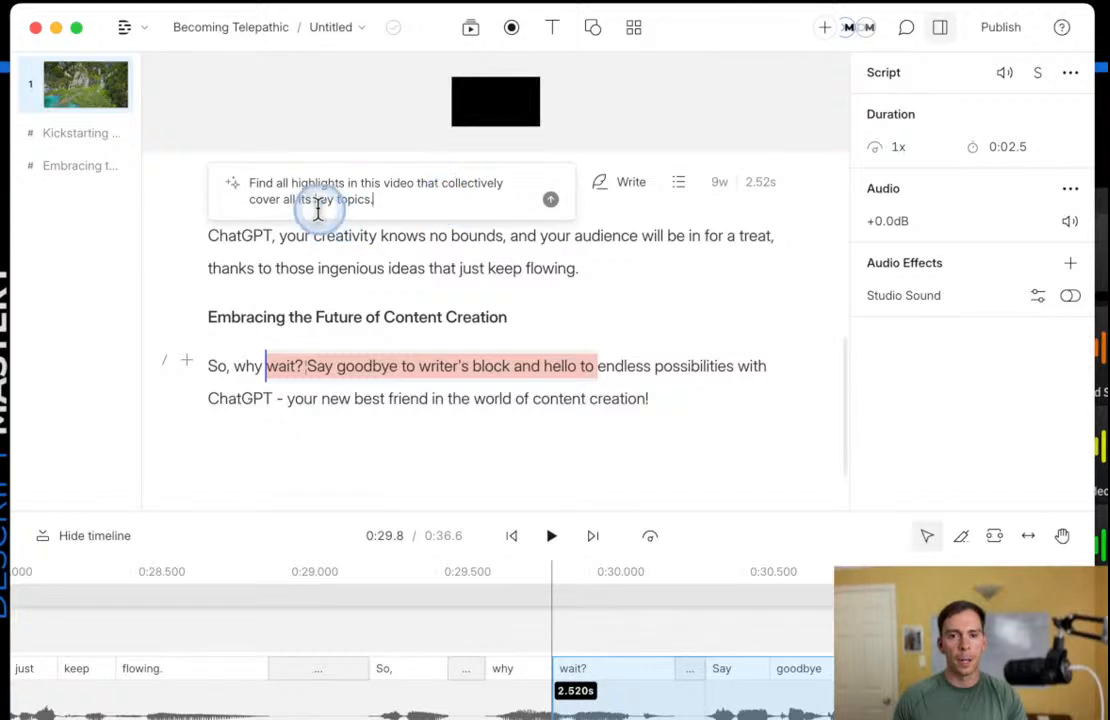
click(550, 200)
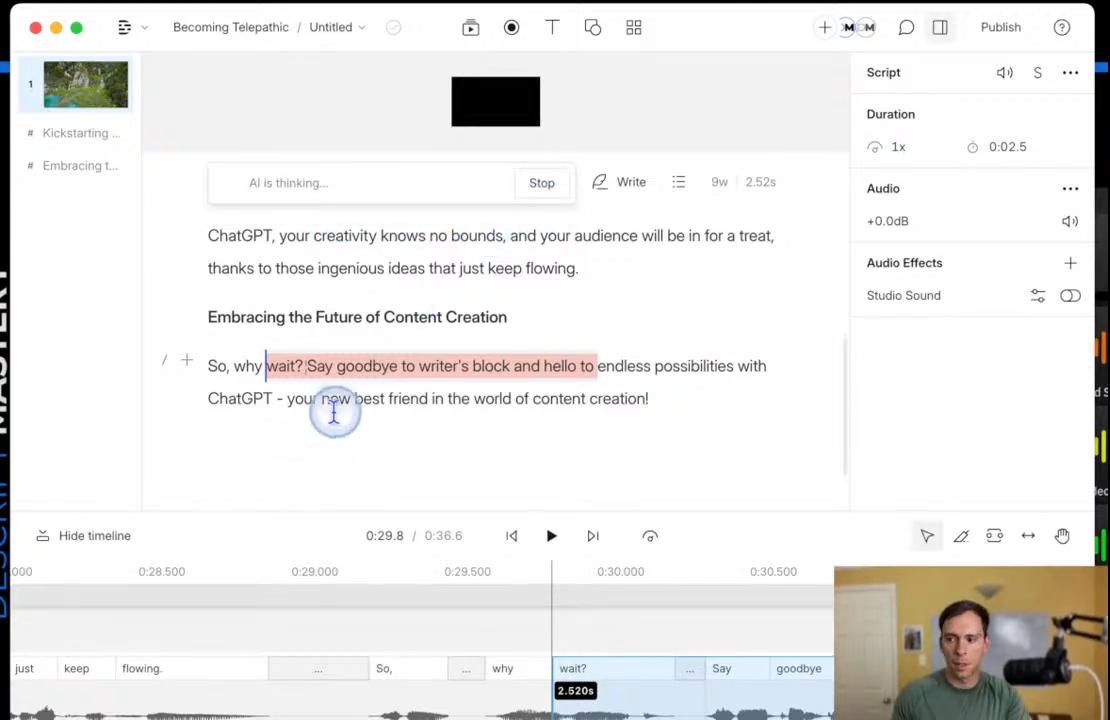
drag(272, 188, 473, 223)
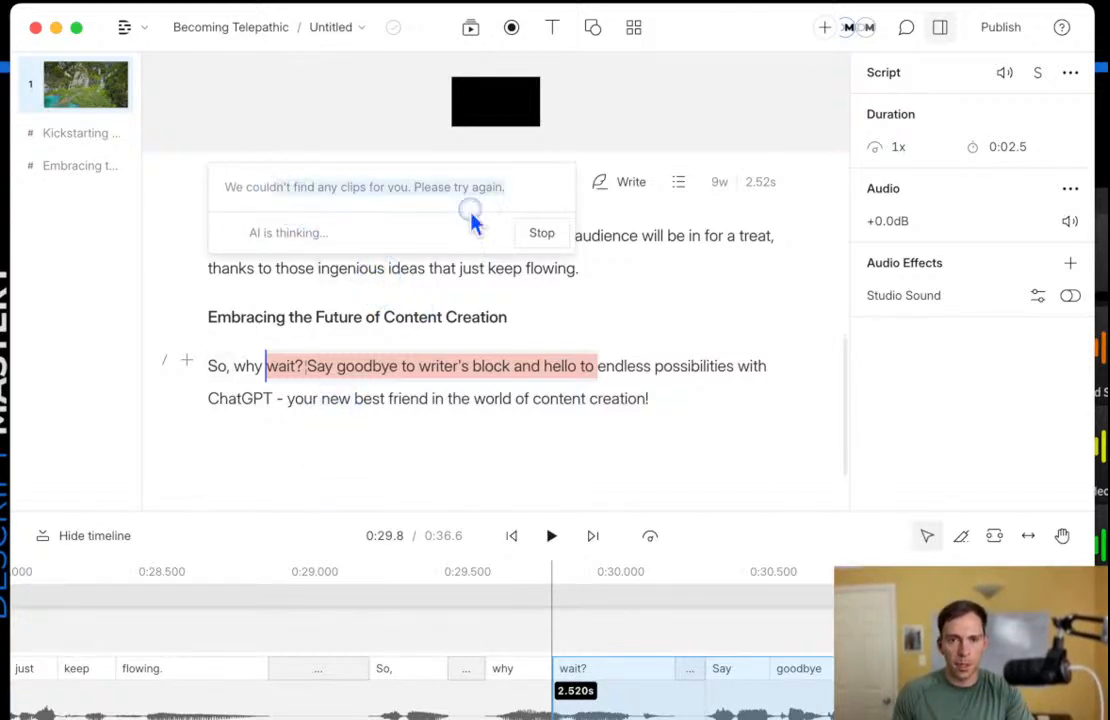
click(525, 248)
click(290, 352)
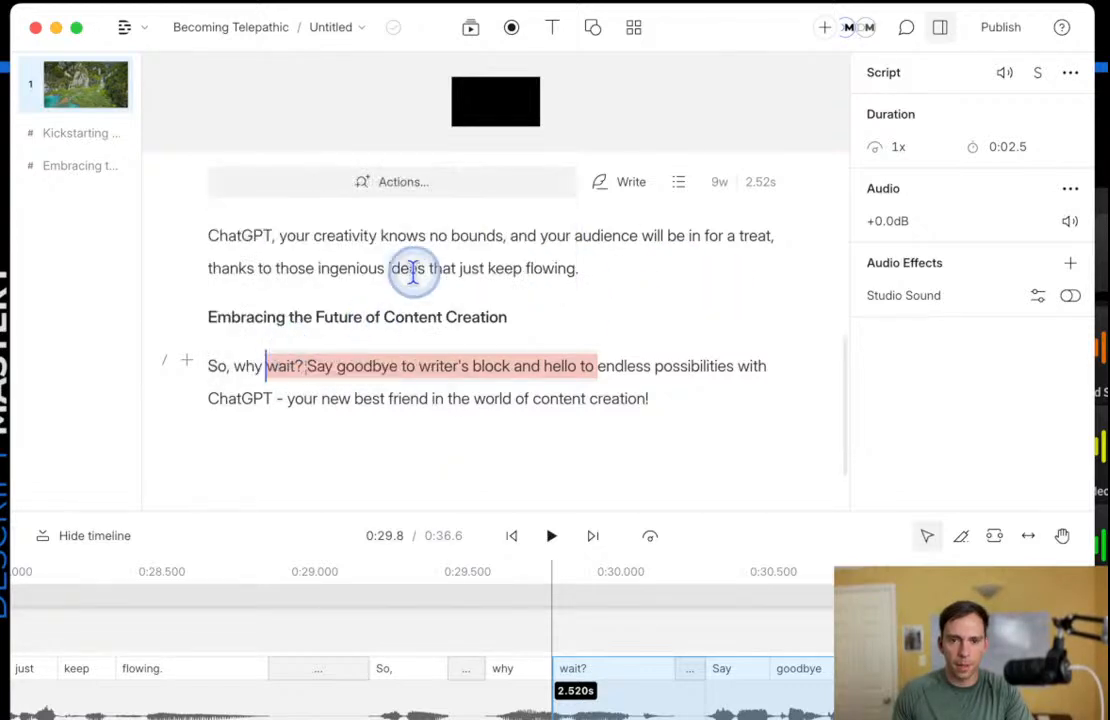
Have AI draft a YouTube-style description for the script.
click(362, 186)
click(300, 390)
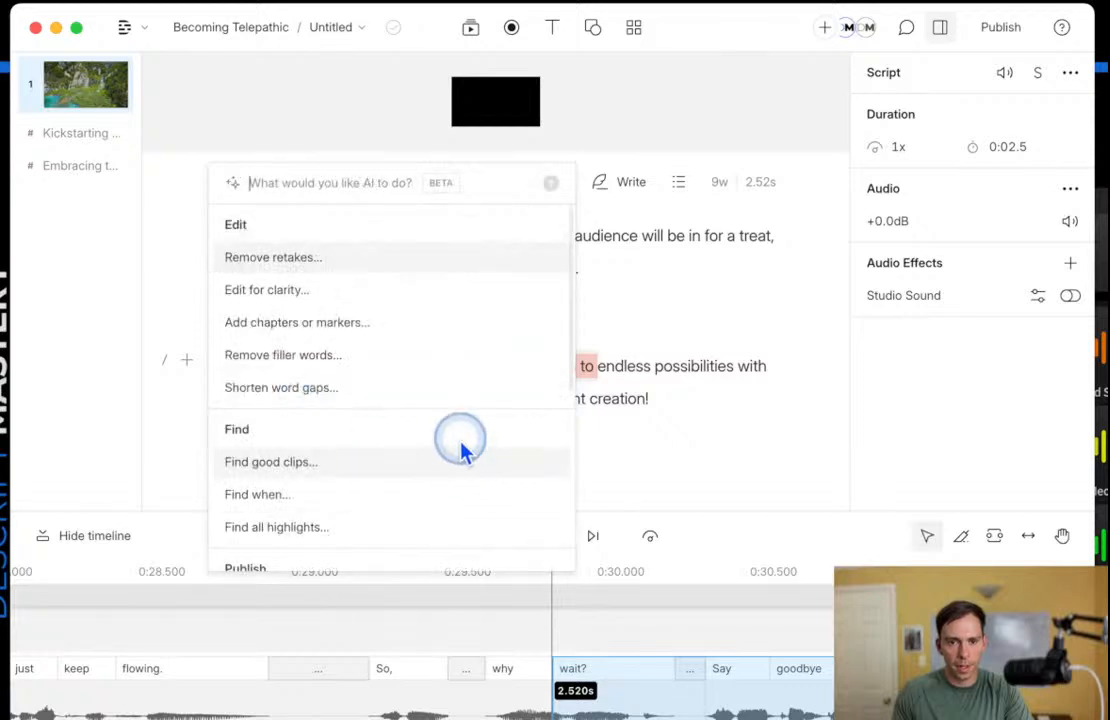
scroll(384, 446, down, 5)
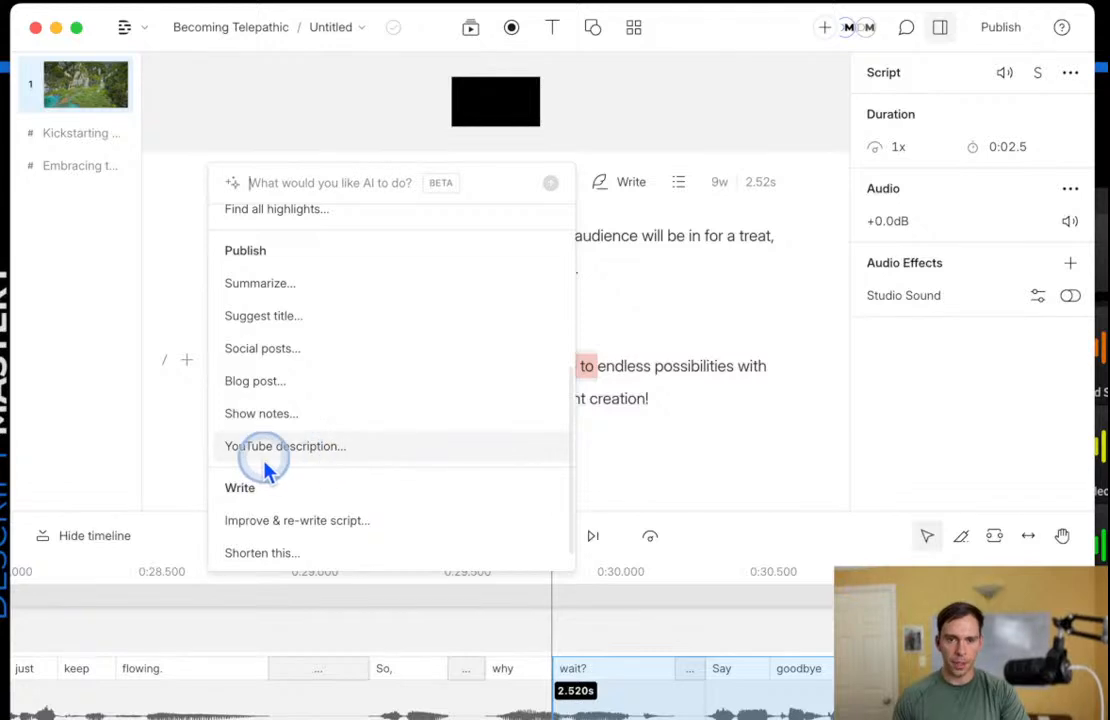
click(331, 455)
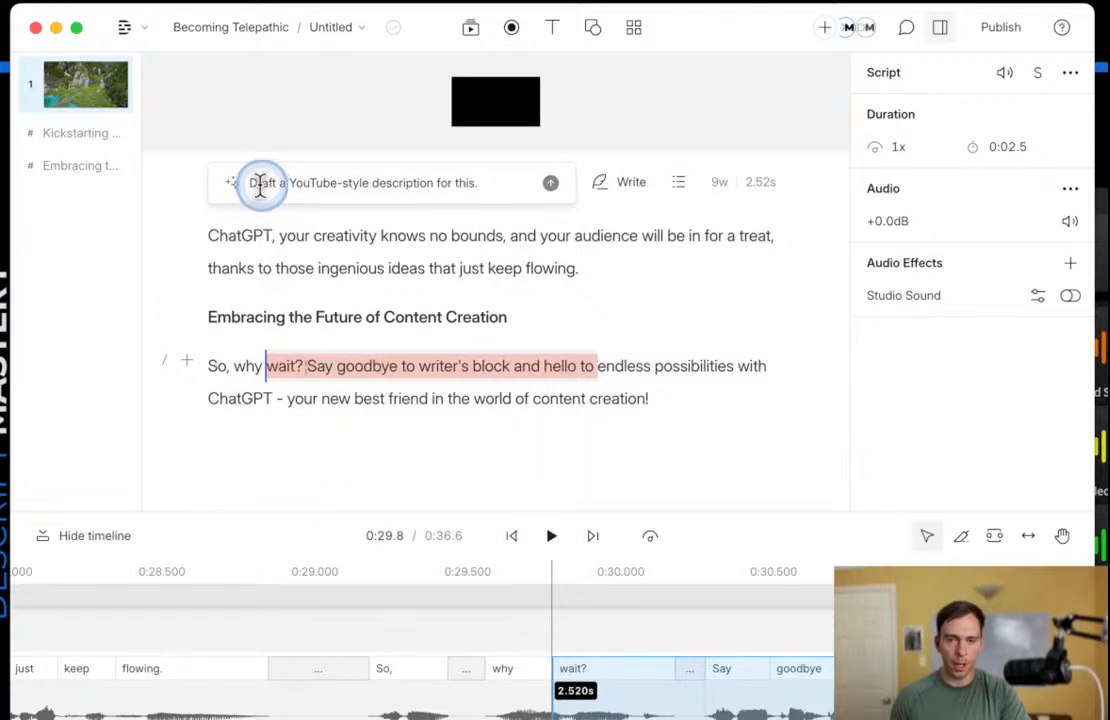
drag(256, 184, 493, 183)
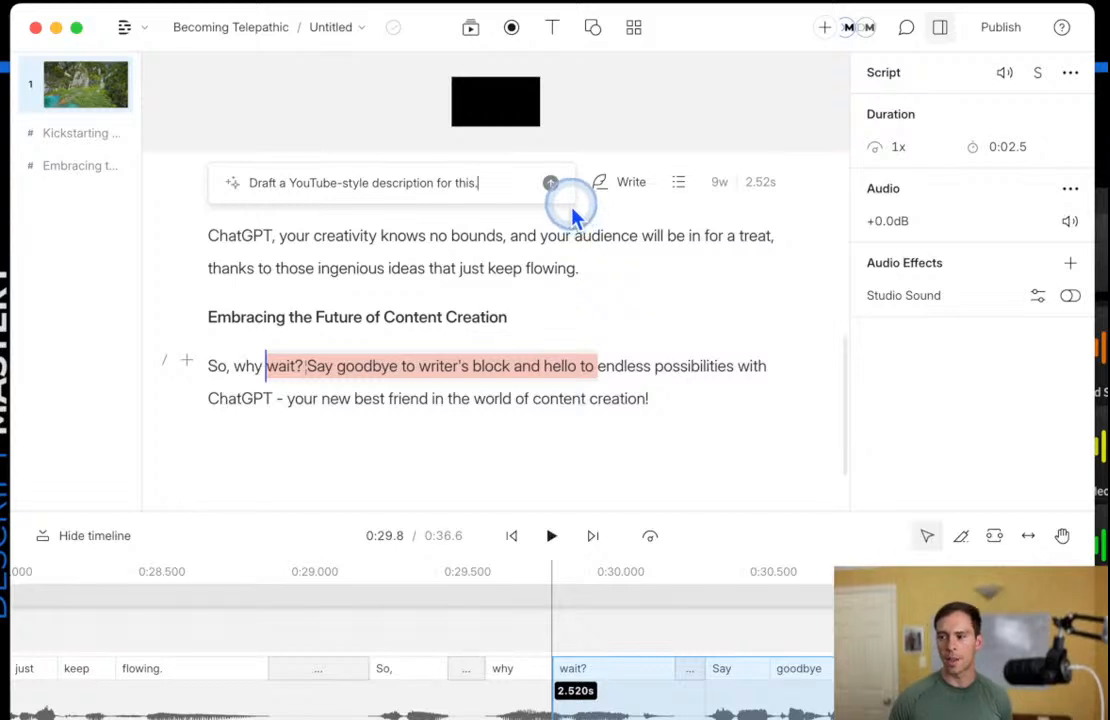
click(550, 183)
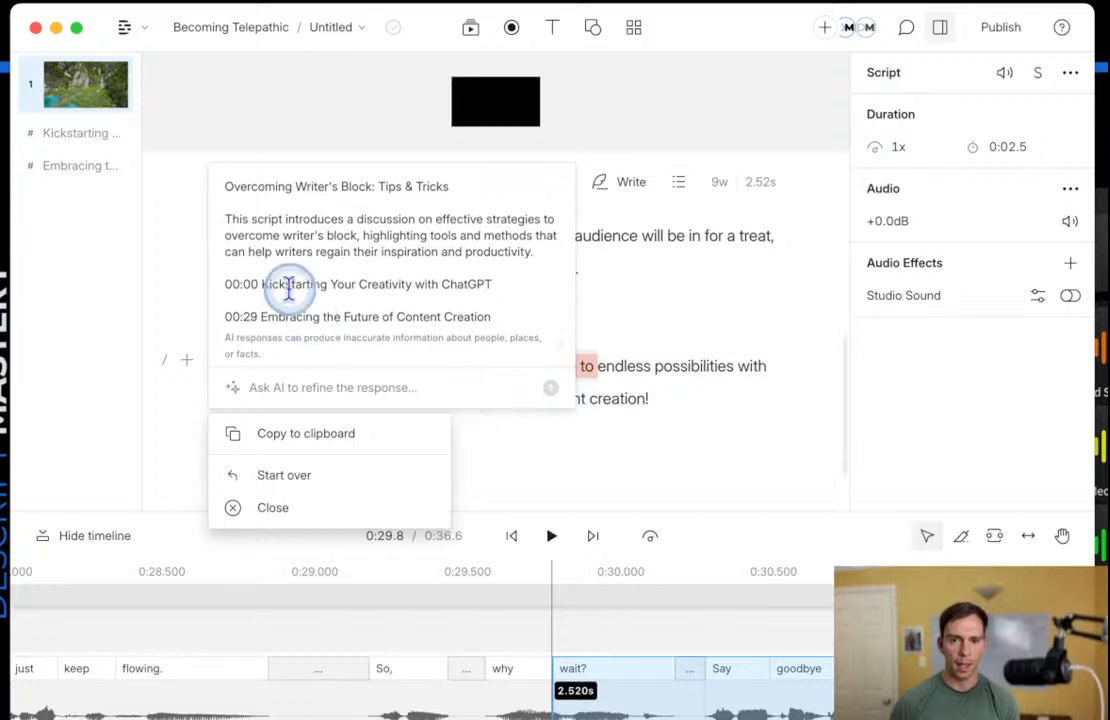
Review the drafted YouTube description with its chapter timestamps and copy it to the clipboard.
scroll(285, 298, down, 1)
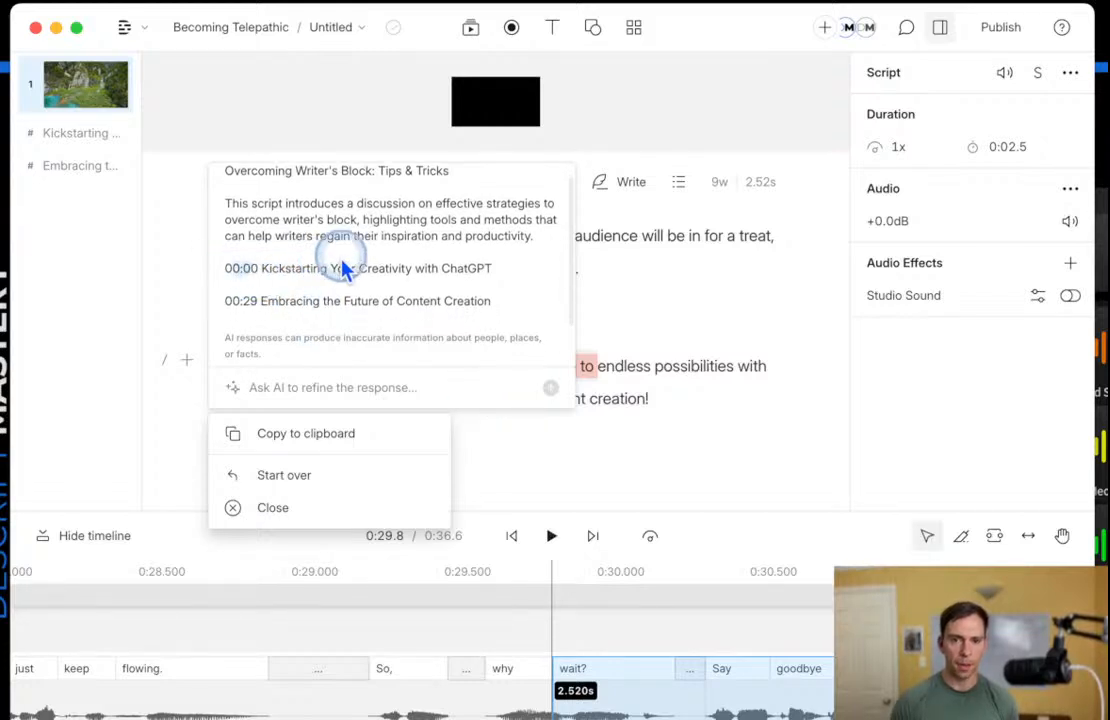
scroll(322, 255, up, 1)
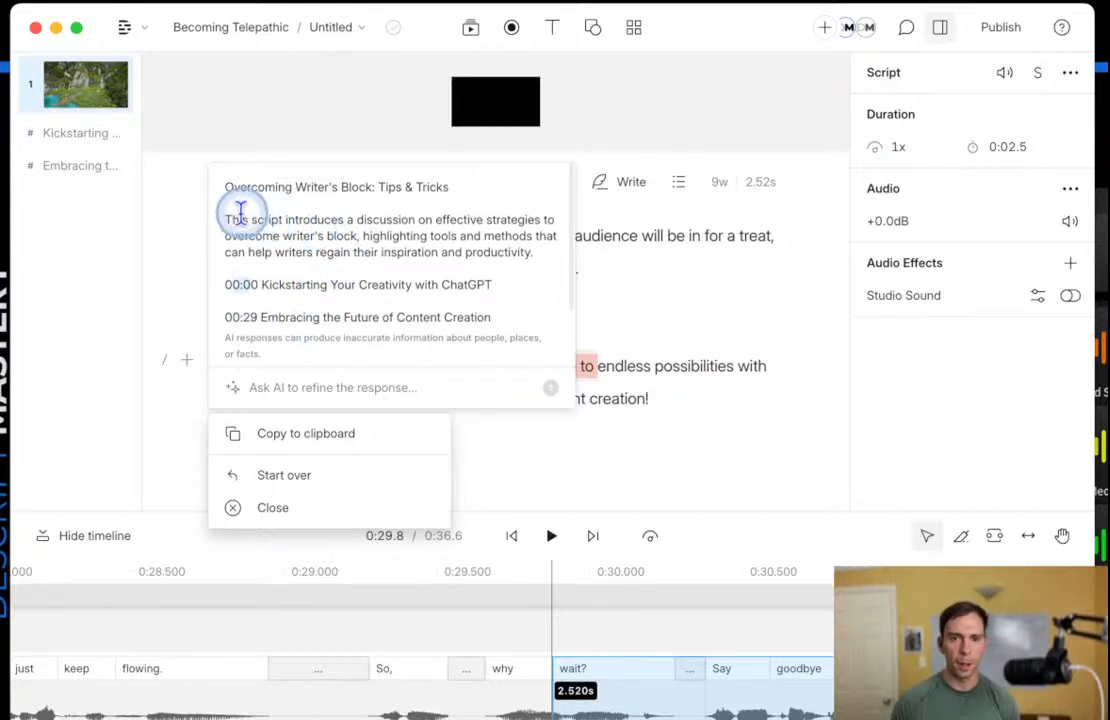
drag(228, 218, 527, 256)
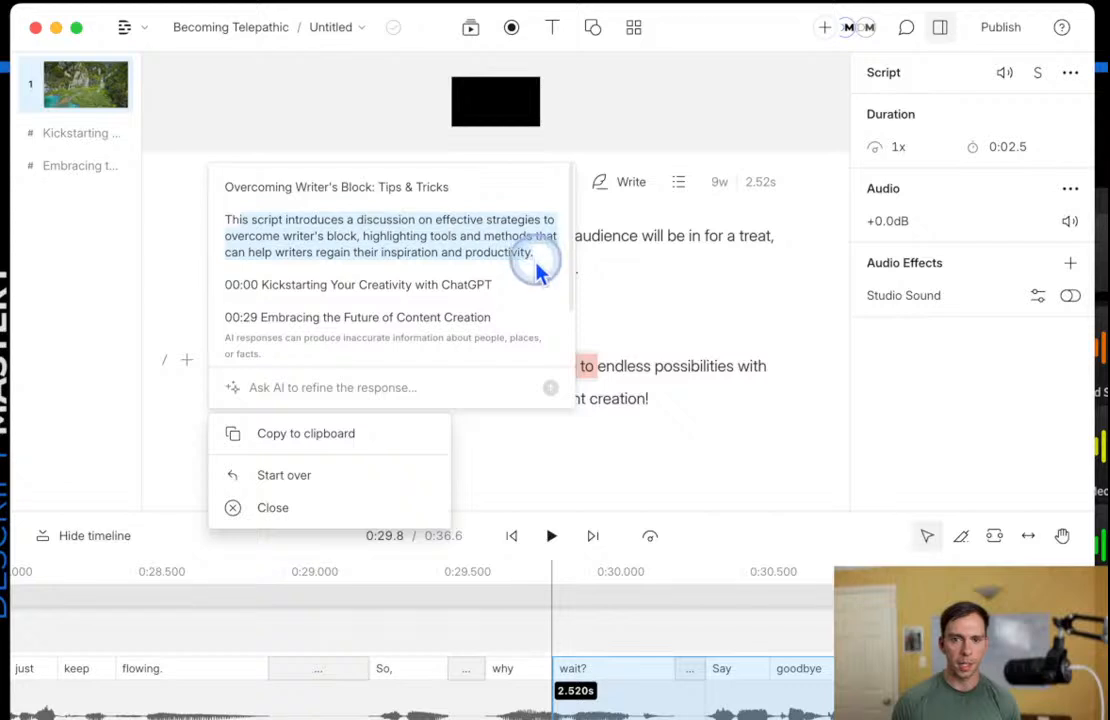
drag(226, 219, 541, 264)
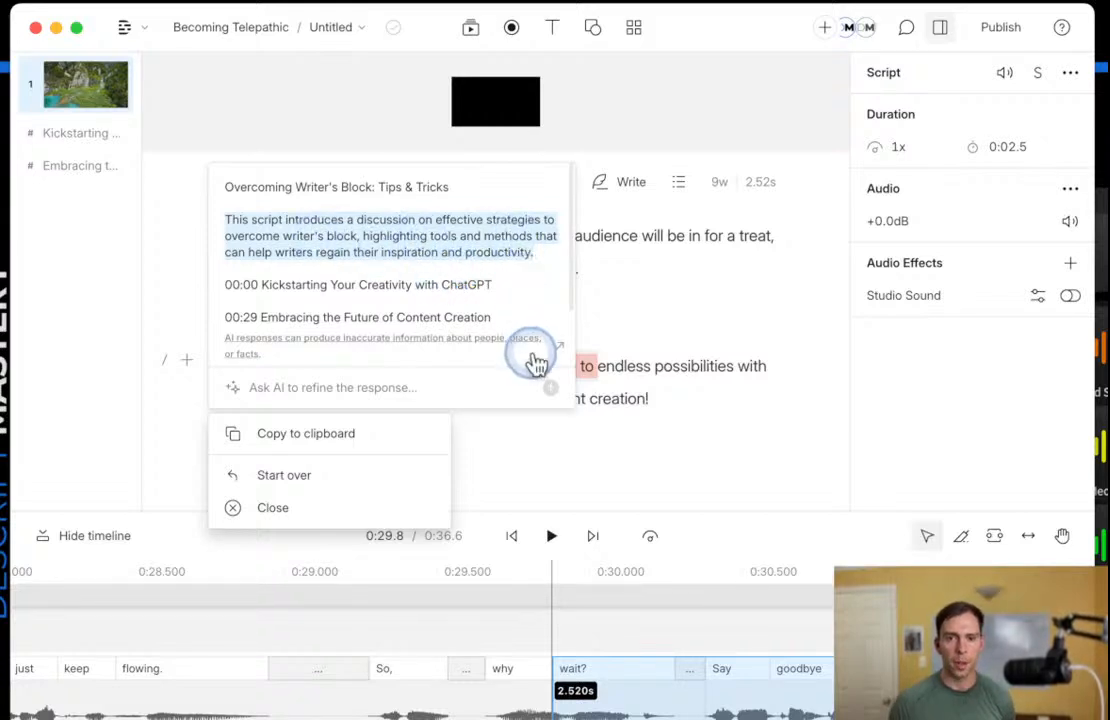
scroll(440, 260, down, 1)
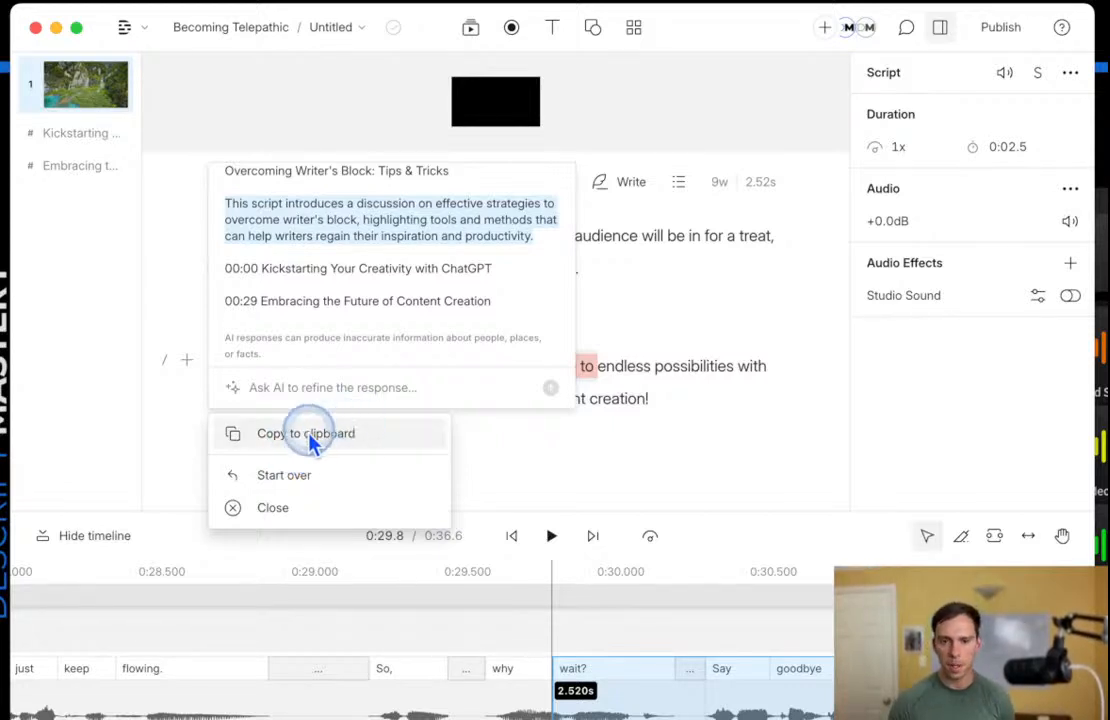
click(279, 446)
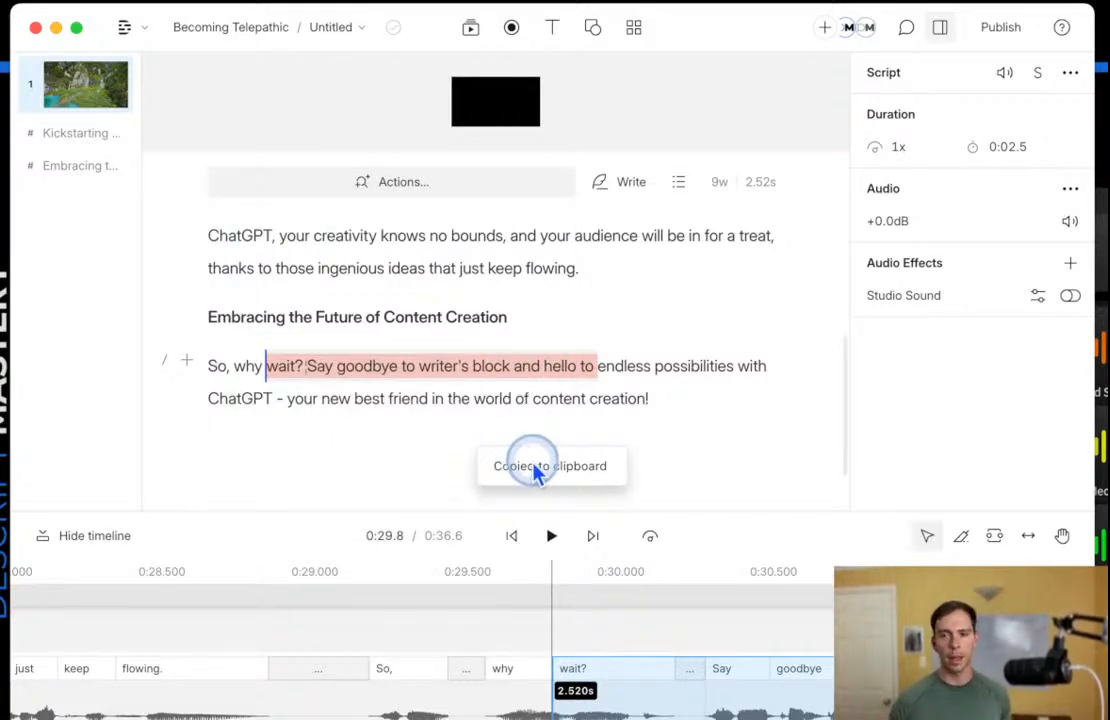
Open the publishing options and choose YouTube as the destination.
click(995, 27)
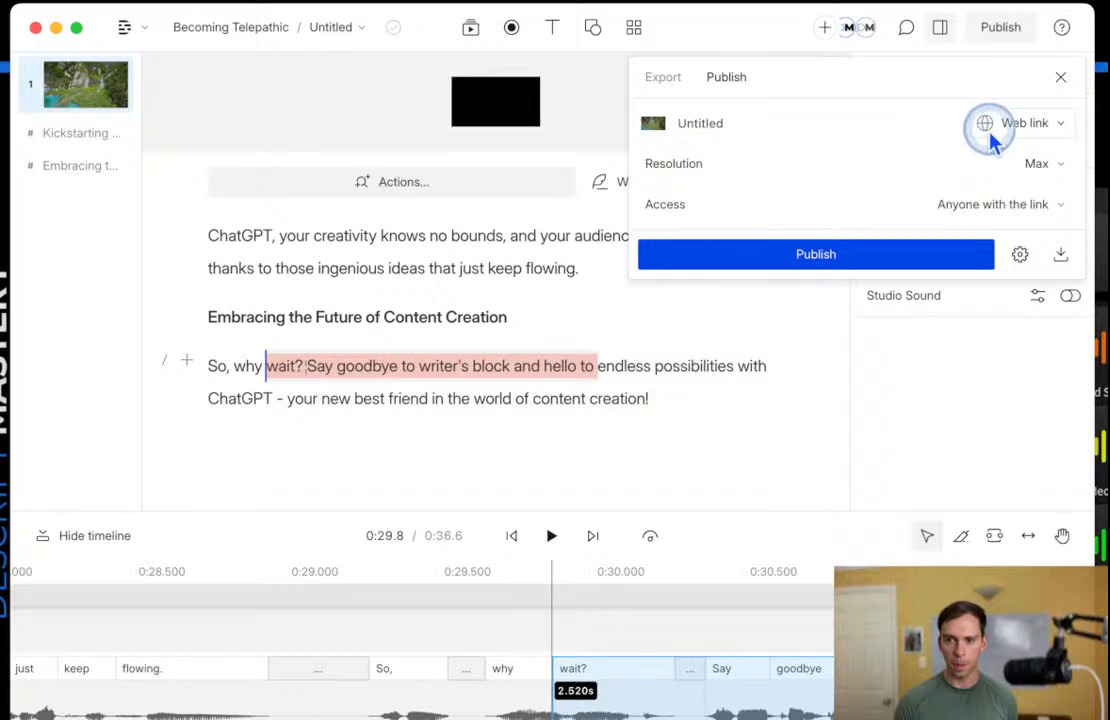
click(990, 130)
click(995, 193)
Replace the placeholder opening line of the YouTube description with the copied AI-drafted description.
click(915, 203)
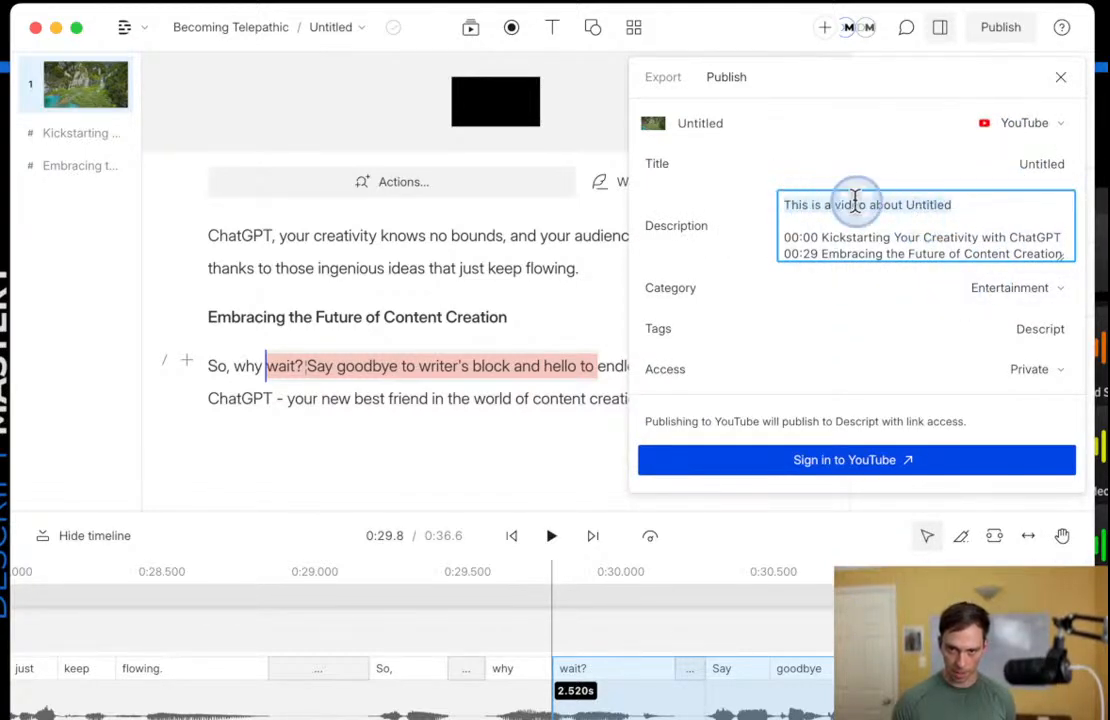
click(972, 204)
drag(782, 205, 1011, 206)
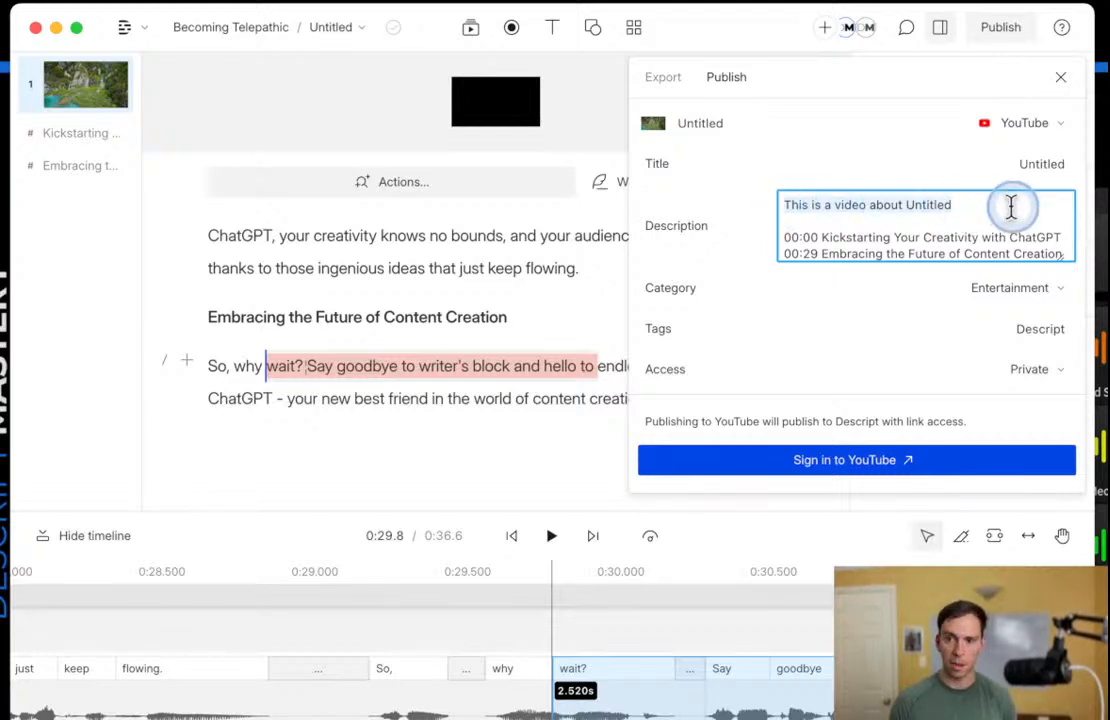
key(BackSpace)
key(super+v)
Check the pasted description and set the video title to its heading, "Overcoming Writer's Block: Tips & Tricks".
scroll(837, 236, up, 2)
scroll(840, 230, down, 2)
scroll(841, 226, up, 2)
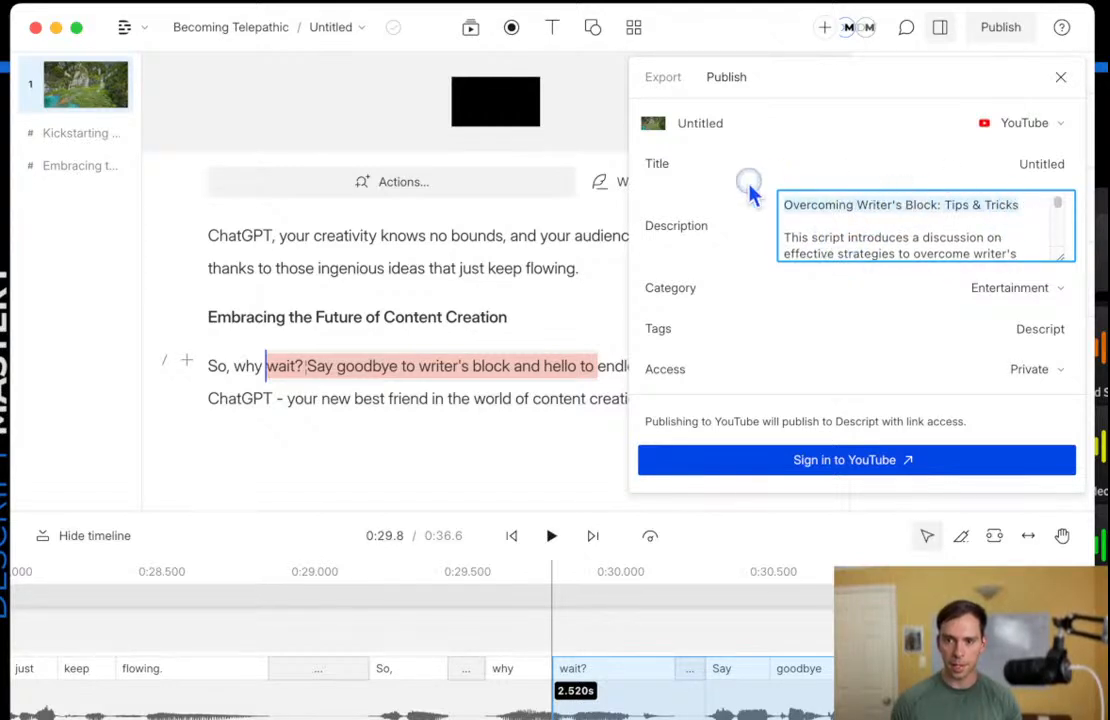
click(1030, 166)
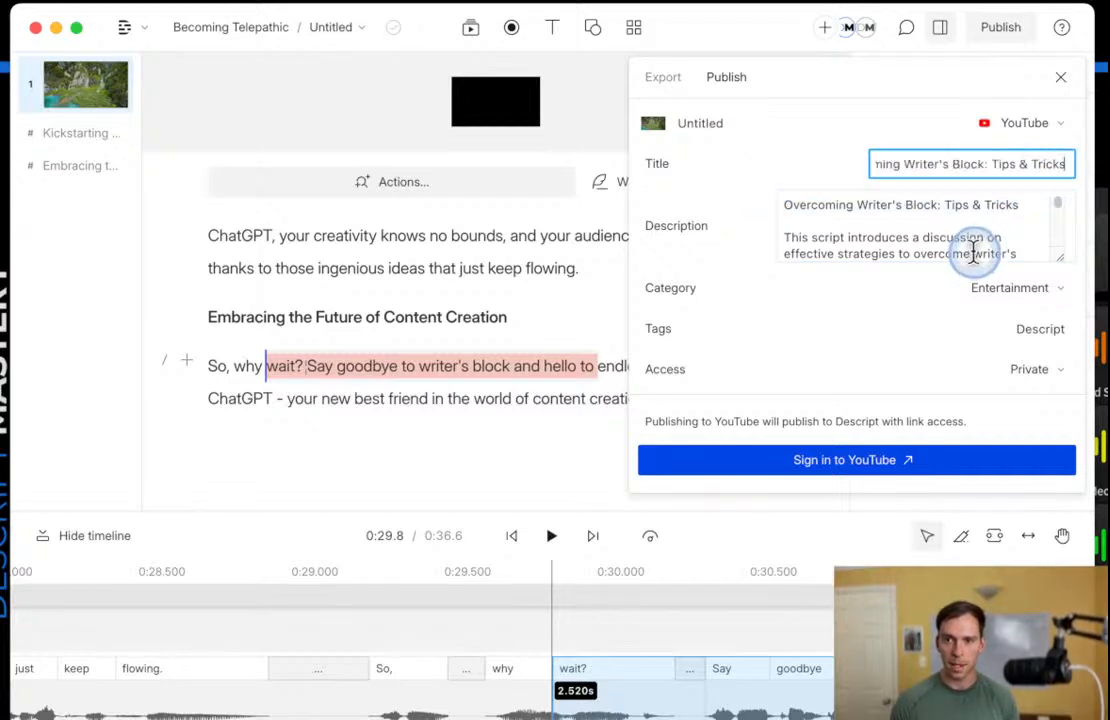
Check the YouTube title text and the Tags field in the publishing options, and close the options.
drag(919, 171, 823, 172)
drag(972, 168, 1089, 178)
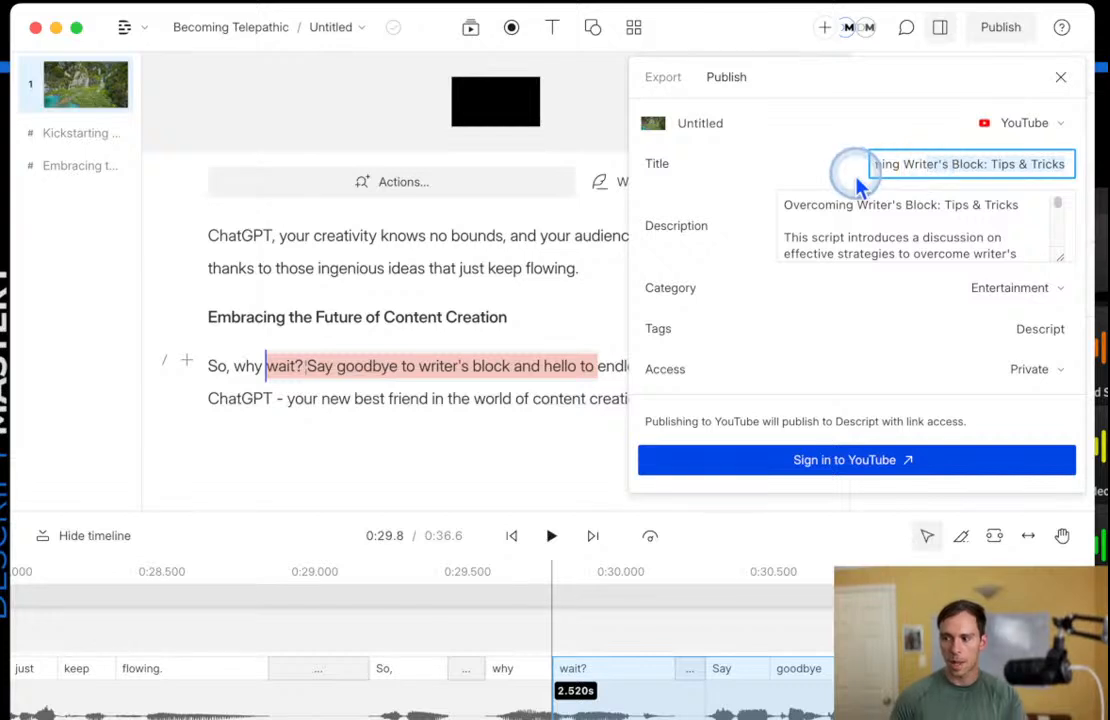
click(776, 178)
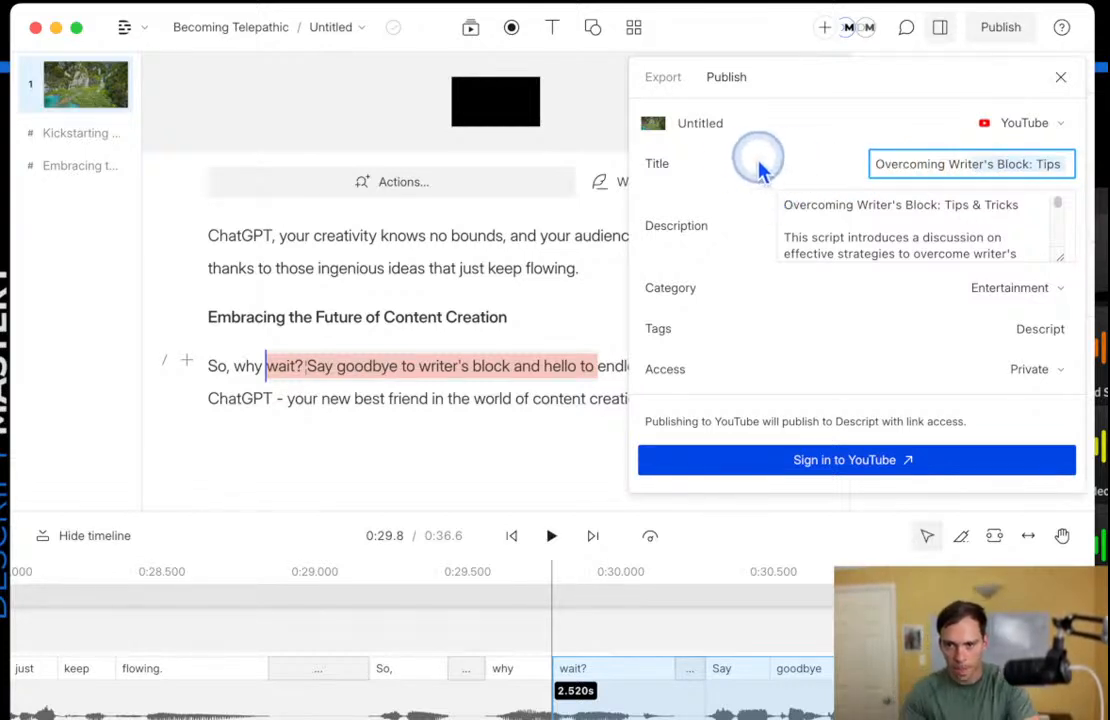
click(1003, 316)
click(776, 342)
click(1036, 328)
click(595, 265)
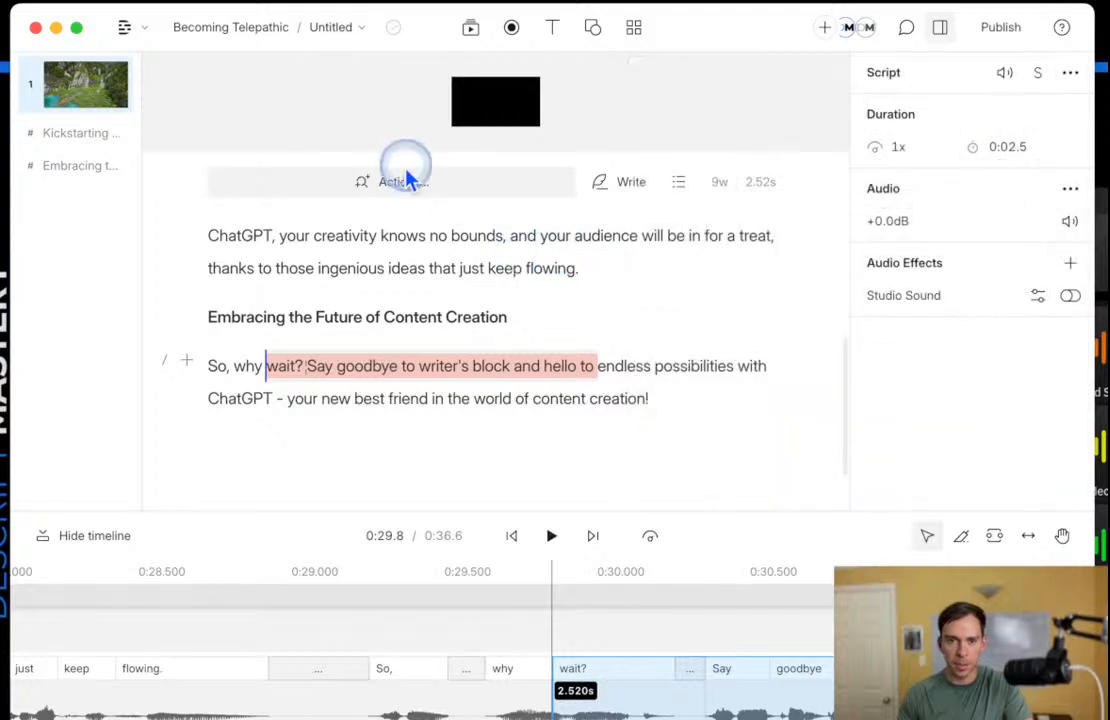
Ask the AI to "Generate tags for this video for Youtube, they should be relevant, comma-separated, and less than 500 characters".
click(400, 178)
click(345, 390)
scroll(358, 395, down, 5)
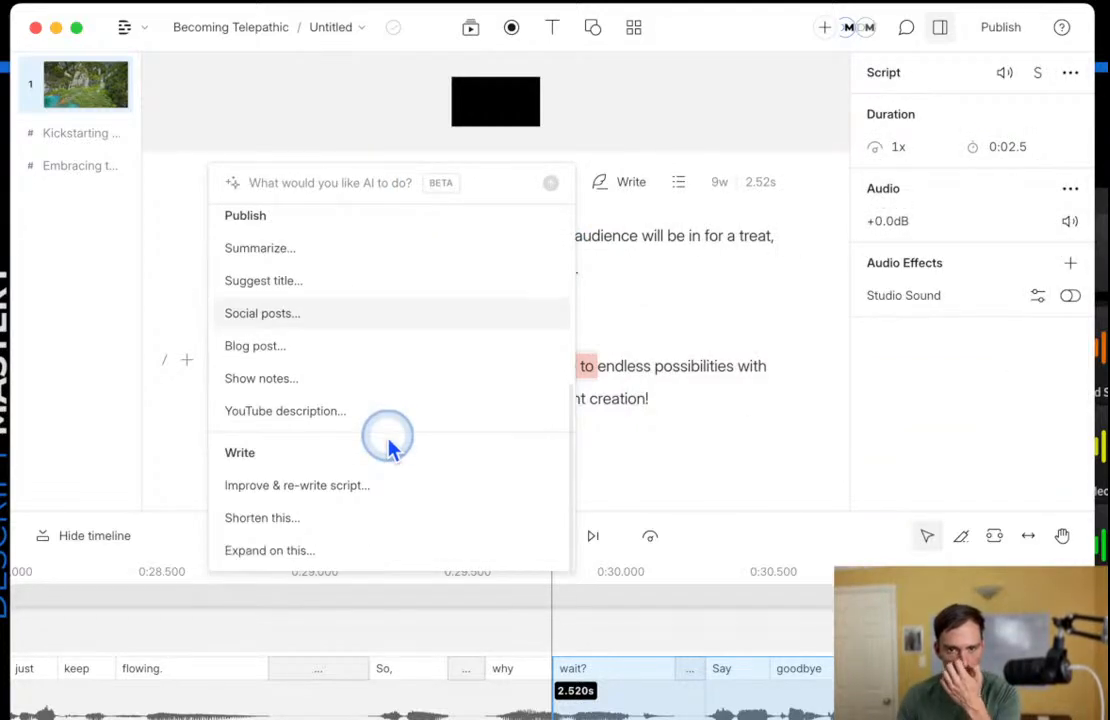
scroll(357, 411, up, 5)
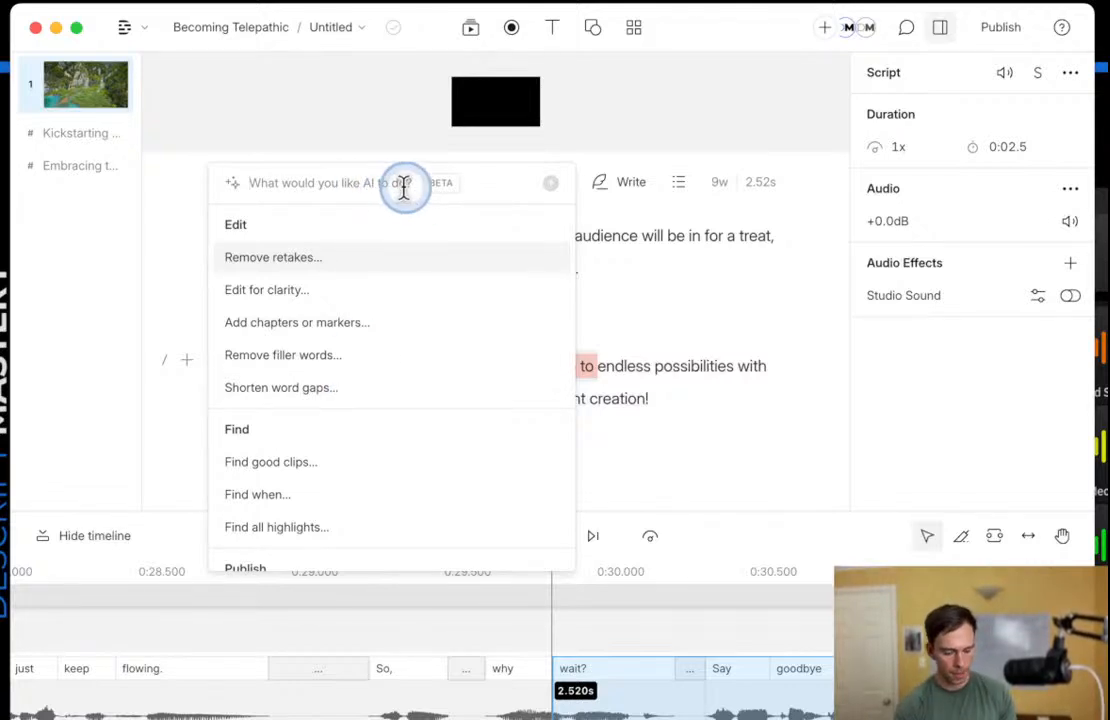
text(Generate tags for this video for Youtube)
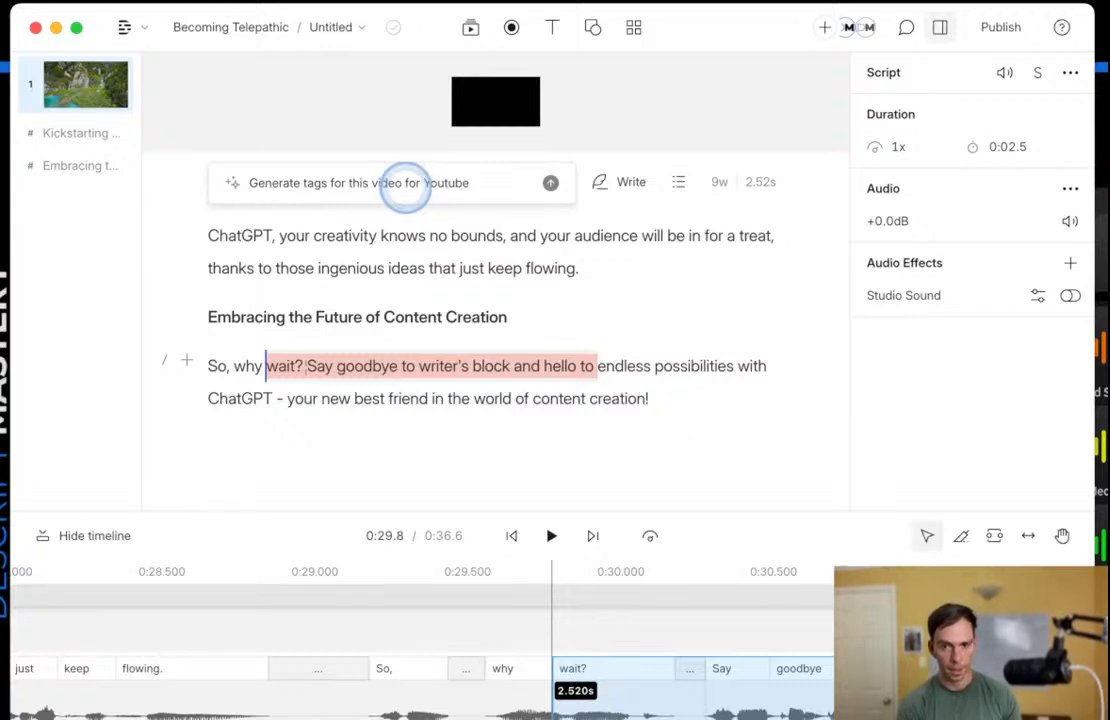
text(uld be relevant, comma-separated, and)
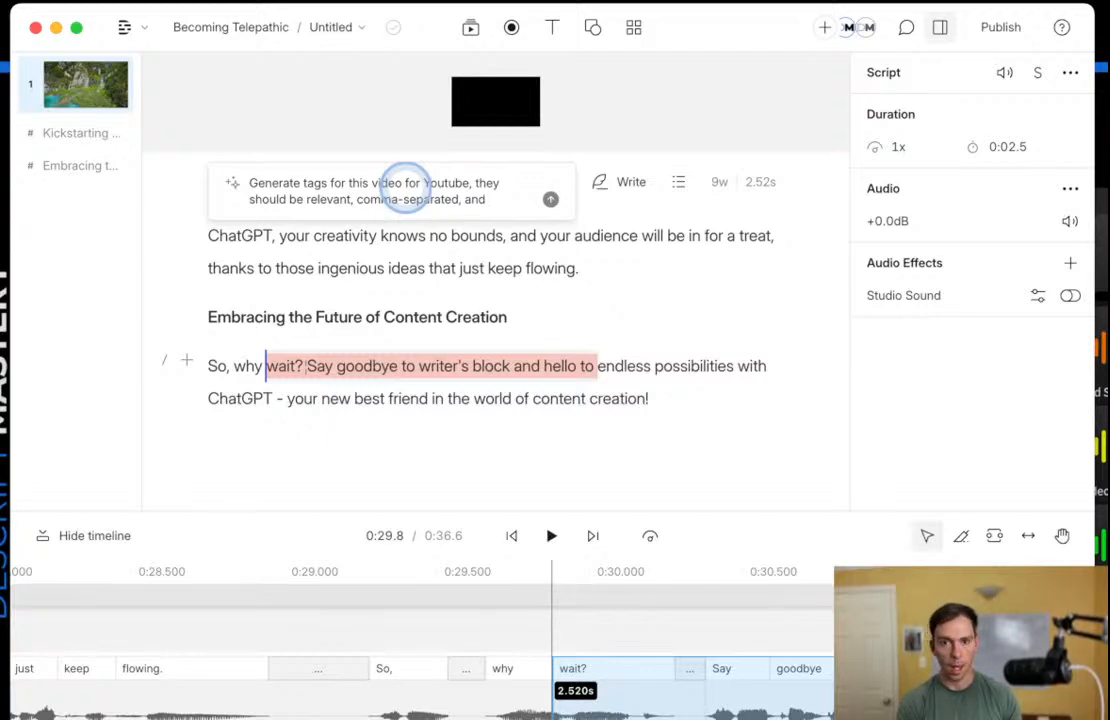
text(s than 500 characters)
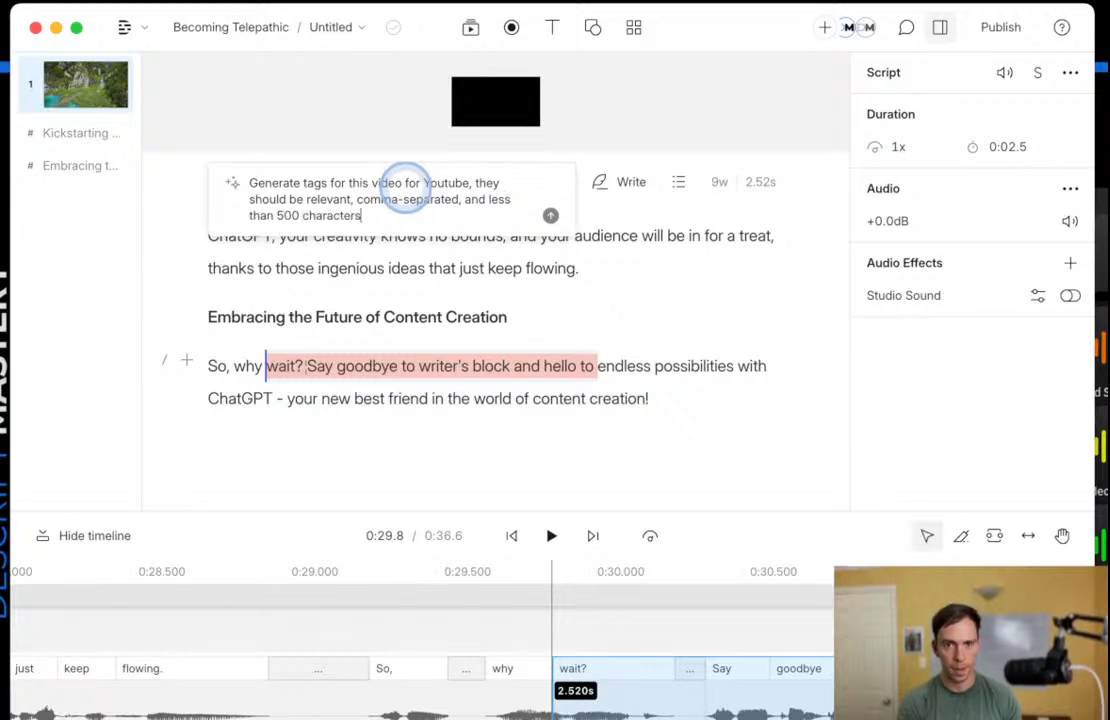
key(Return)
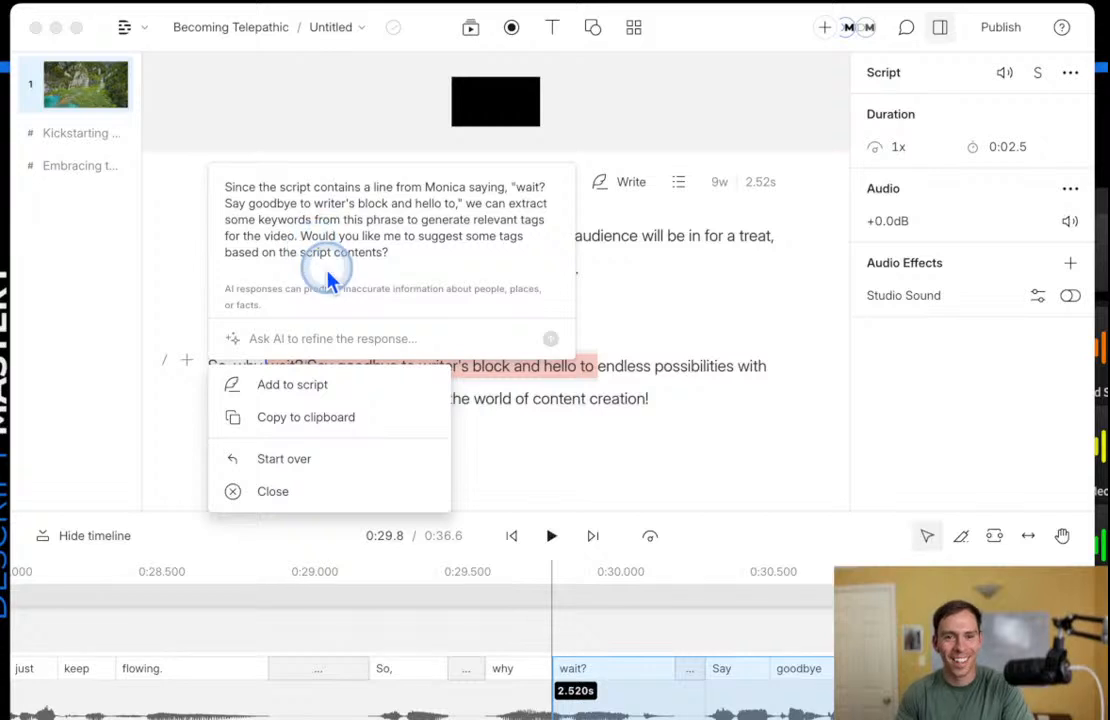
Start over from the AI response, resubmit the same tag prompt and highlight the suggested tags.
click(277, 181)
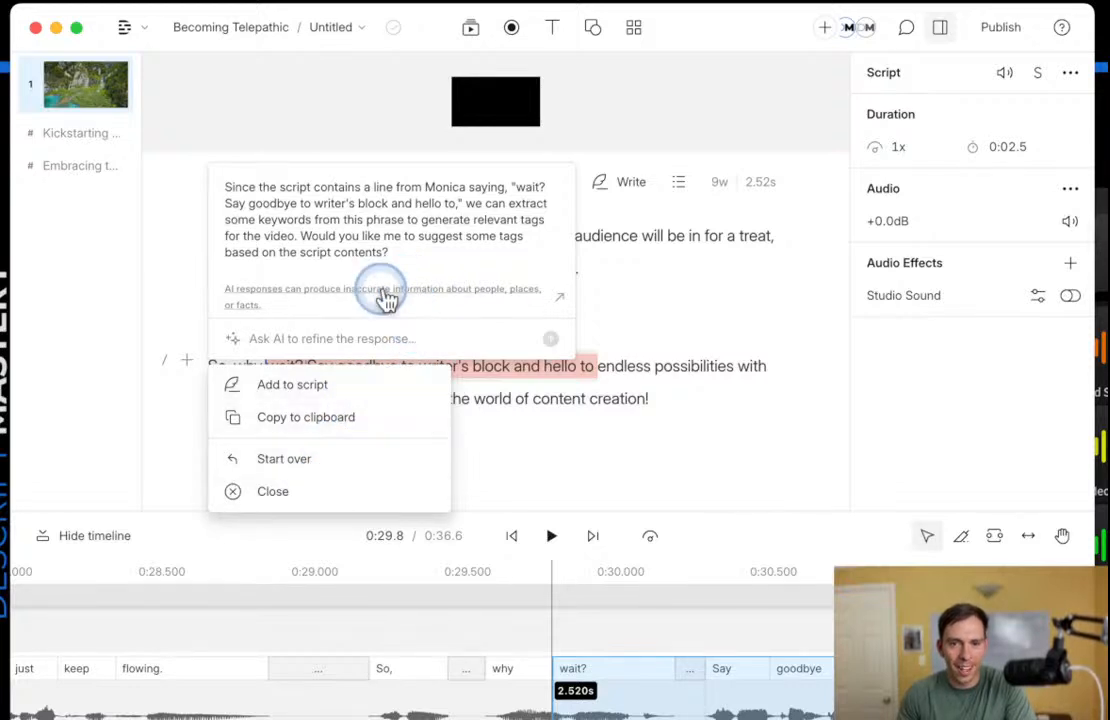
click(284, 459)
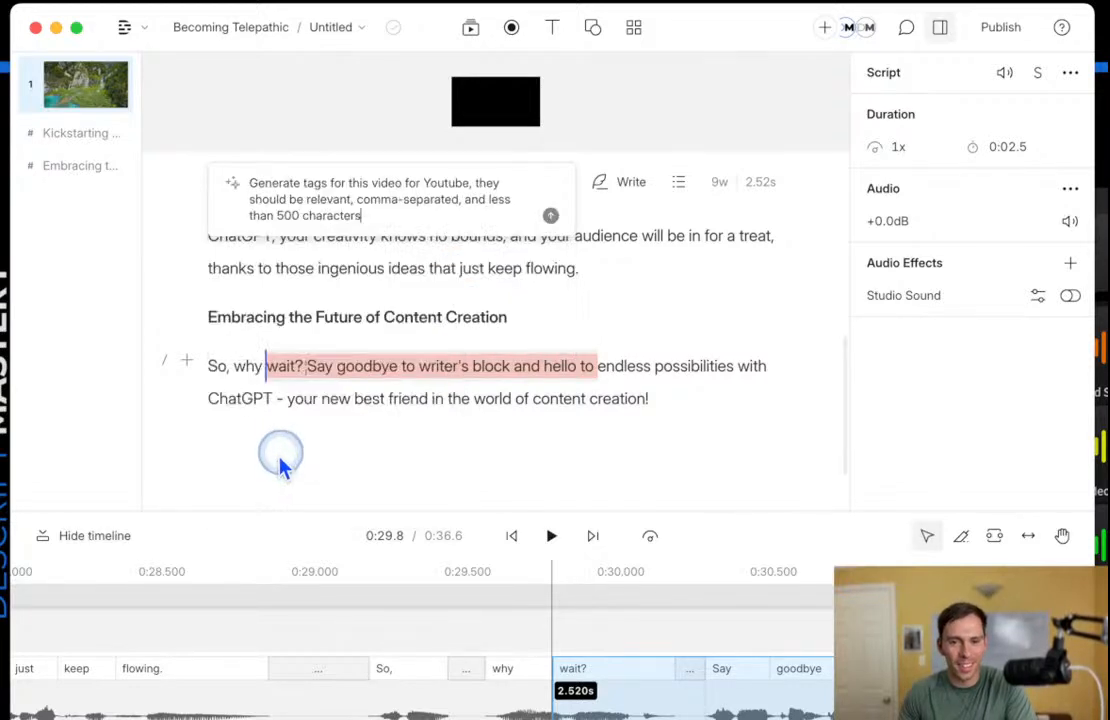
click(548, 218)
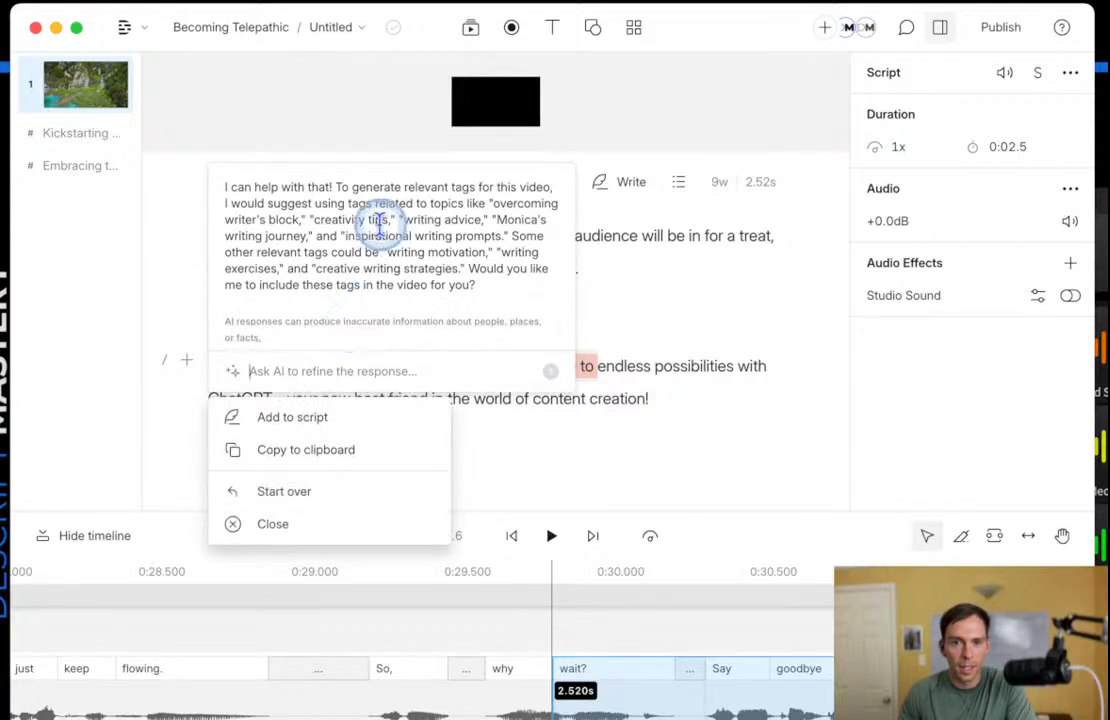
drag(492, 203, 463, 270)
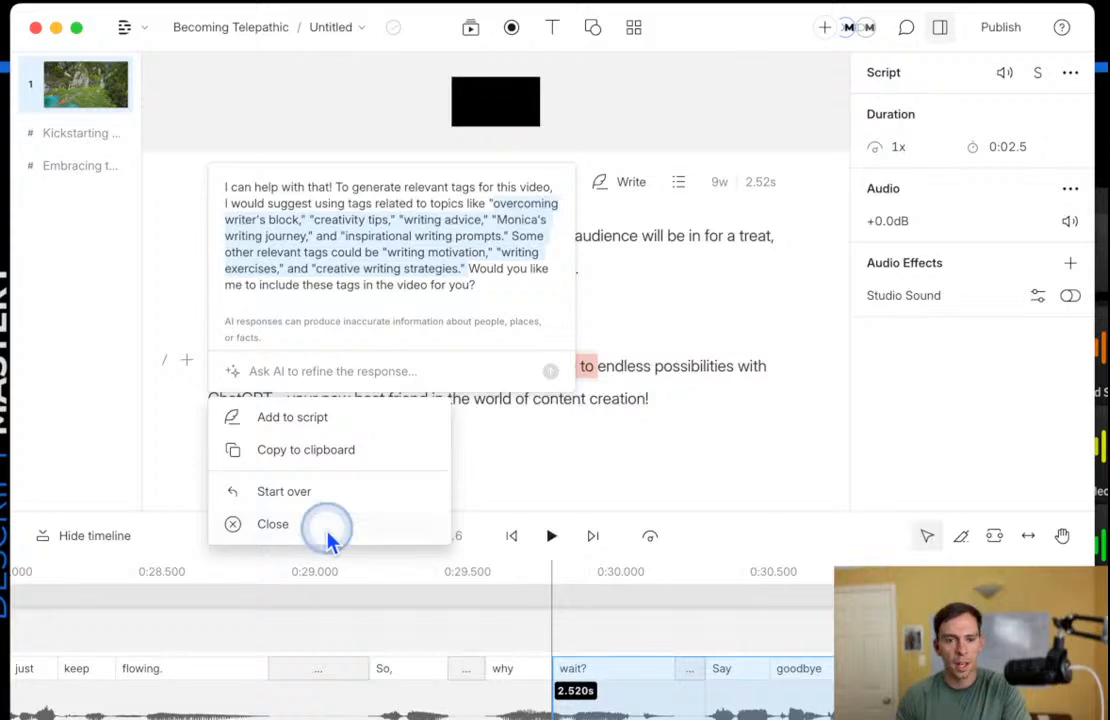
Rerun the tag prompt with "do not include quotation marks." added, check the suggested tags and close the response.
click(281, 498)
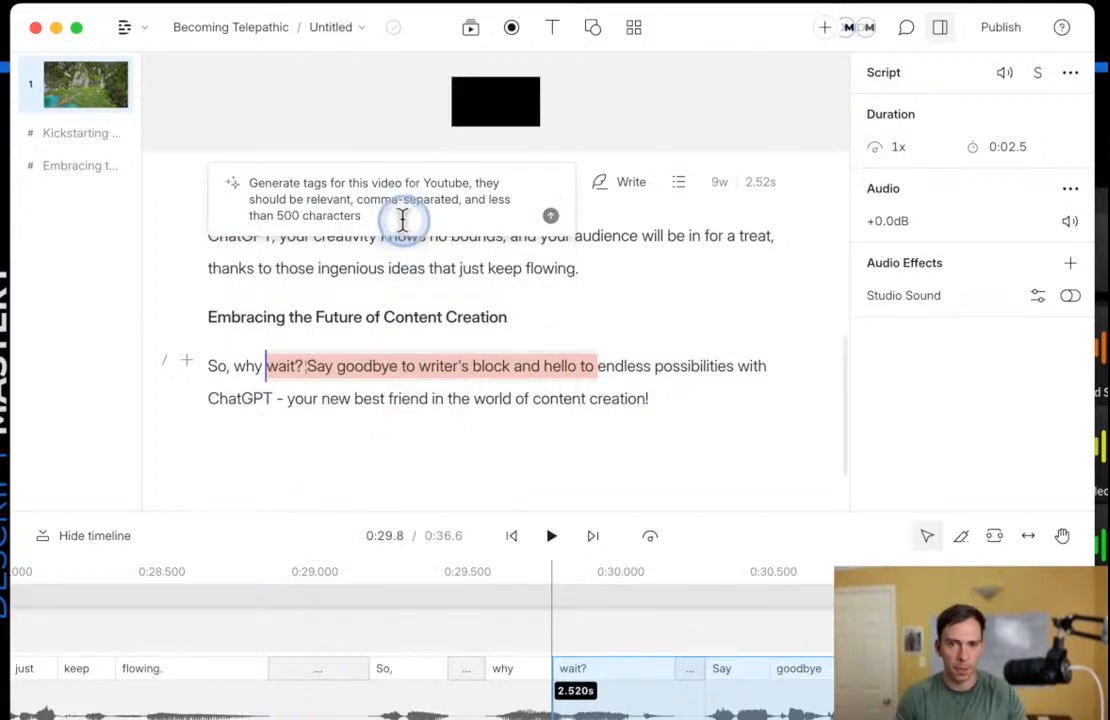
text(,)
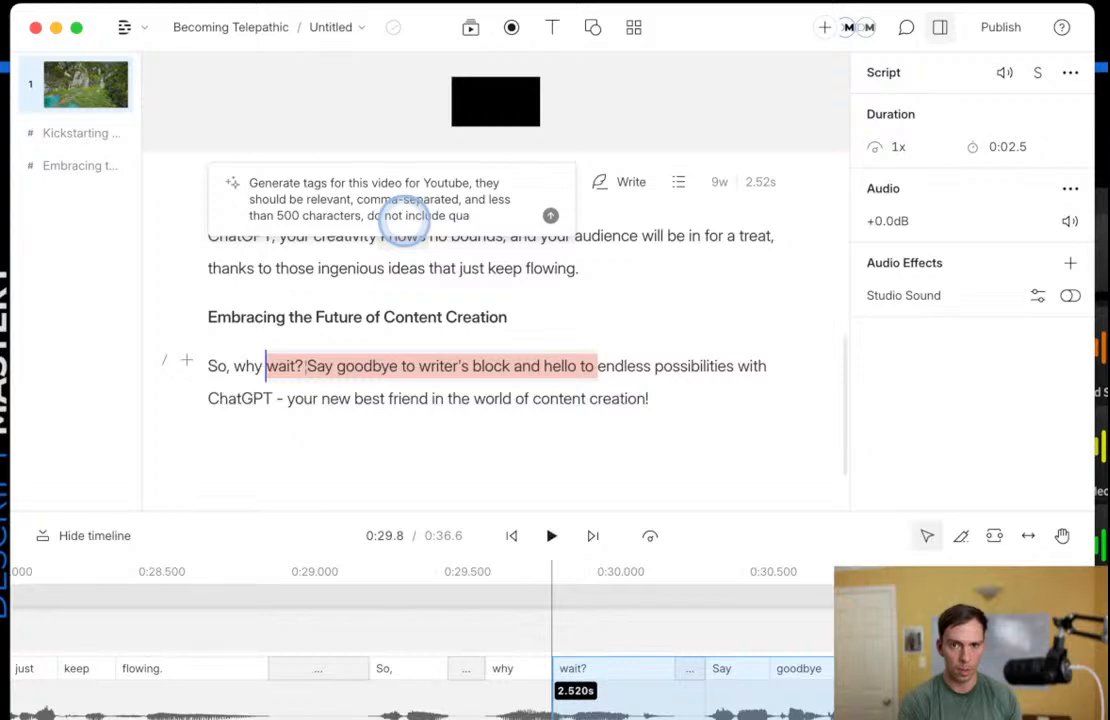
text(do not include quotation marks.)
key(Return)
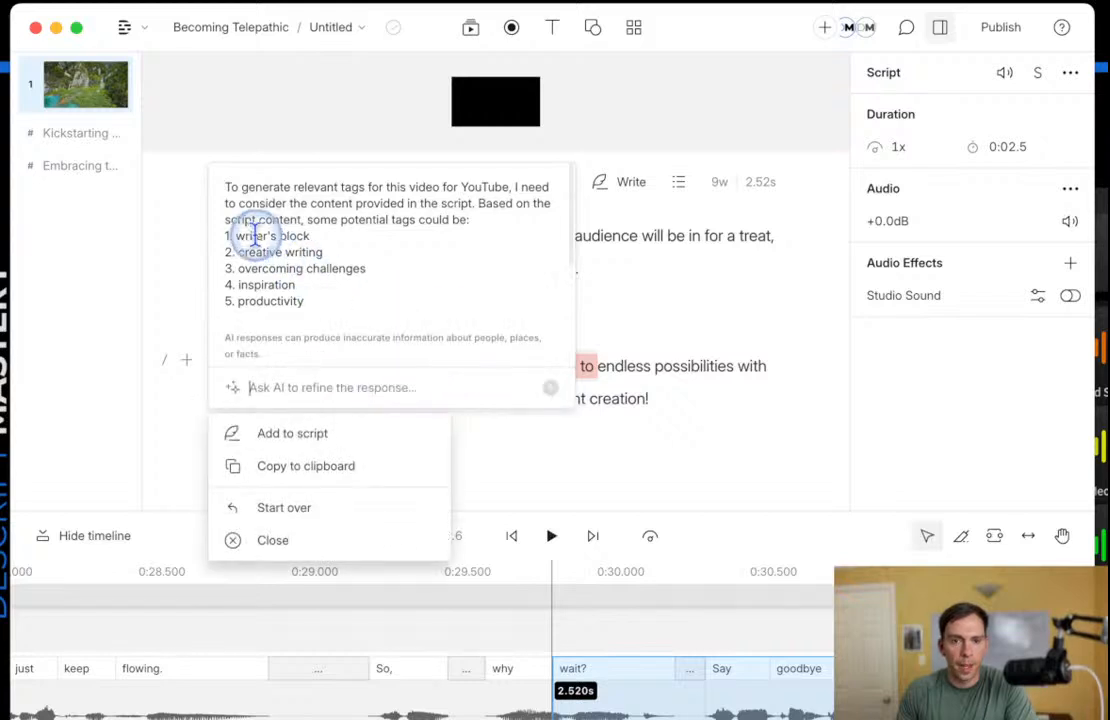
drag(237, 236, 296, 307)
click(450, 318)
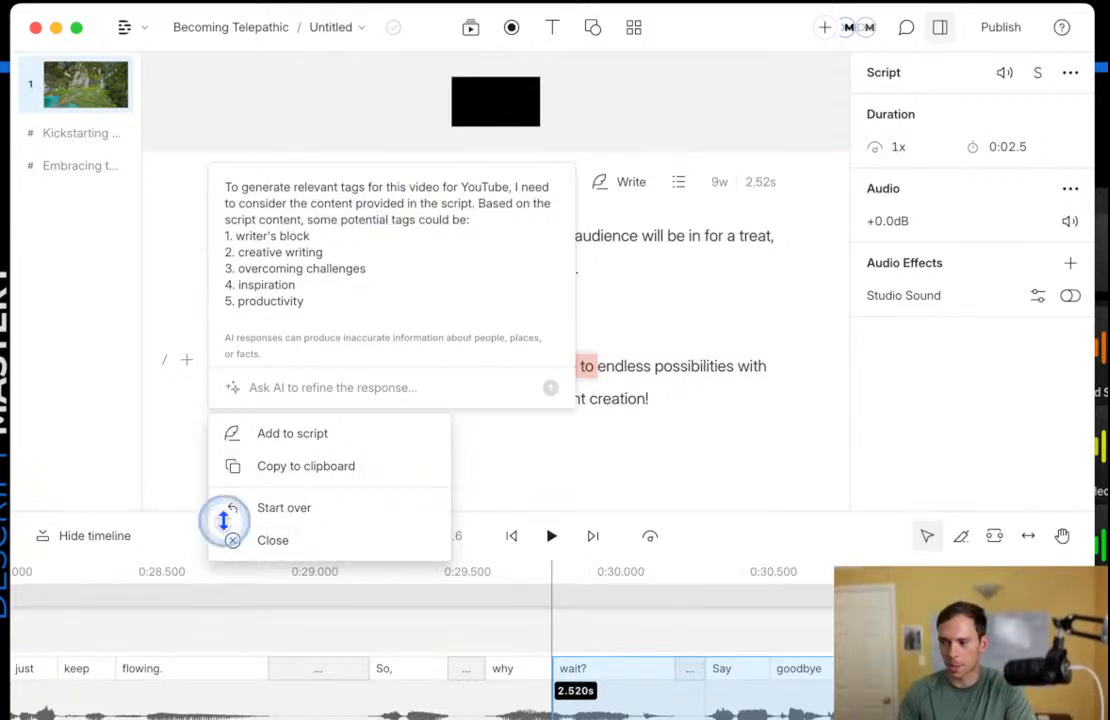
click(397, 555)
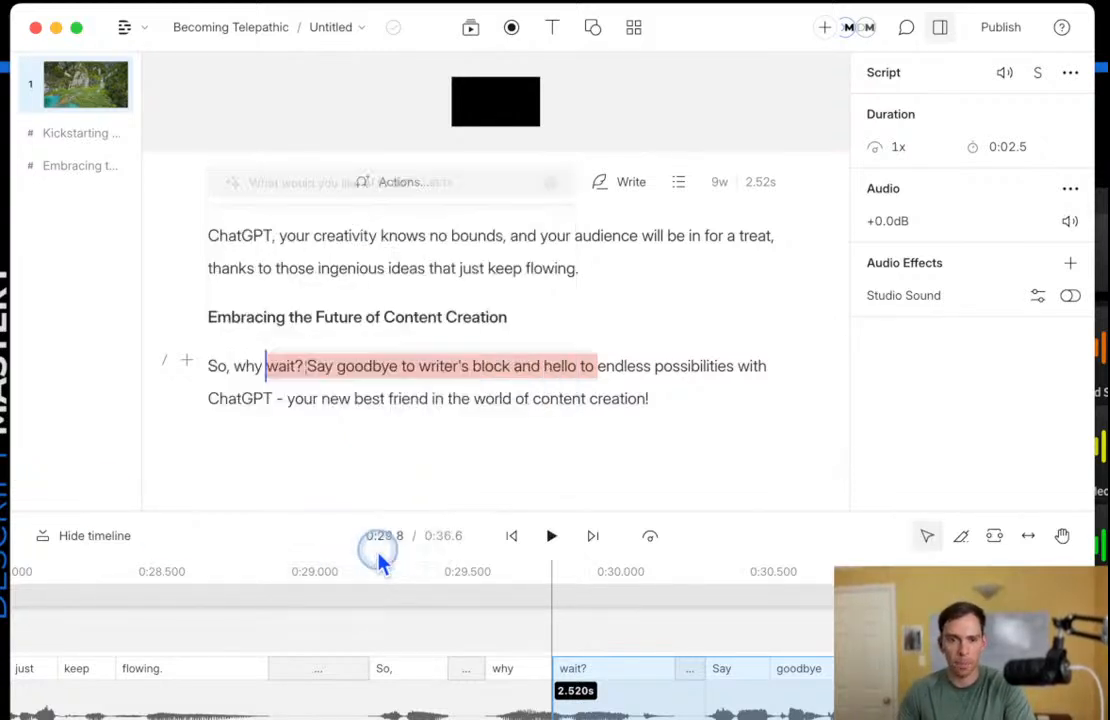
Run the AI action "Improve & re-write script" on the selected passage with its preset prompt and read through the rewritten draft.
click(416, 188)
click(311, 390)
scroll(450, 440, down, 4)
scroll(447, 452, down, 3)
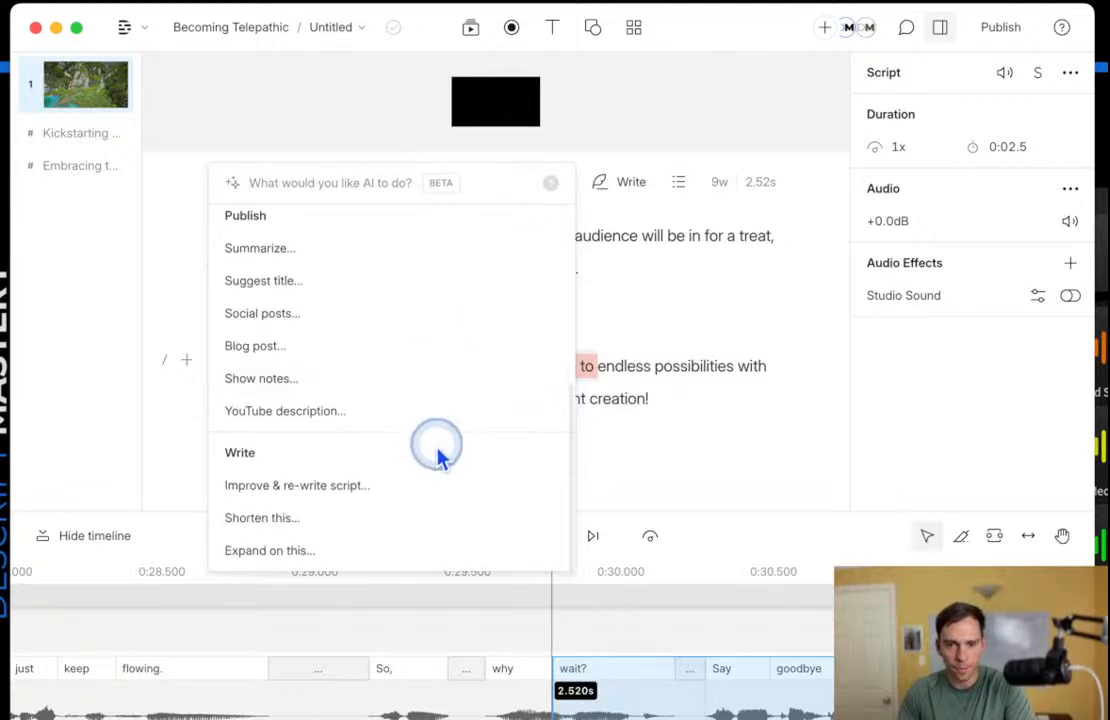
click(265, 490)
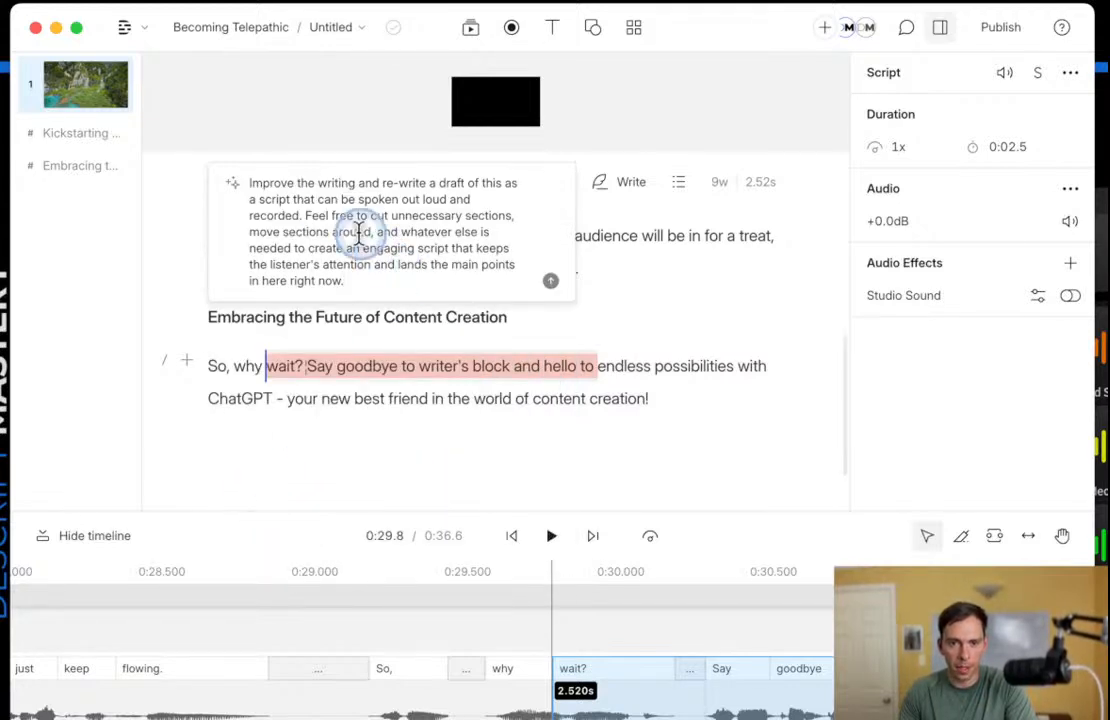
drag(262, 185, 346, 281)
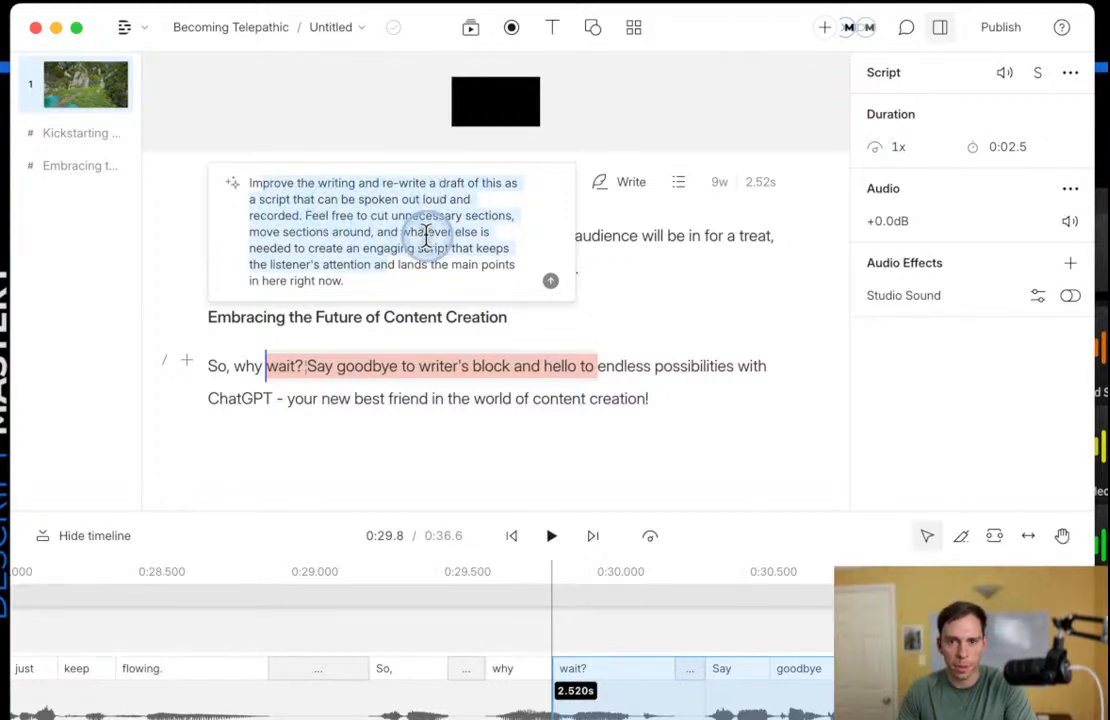
click(550, 281)
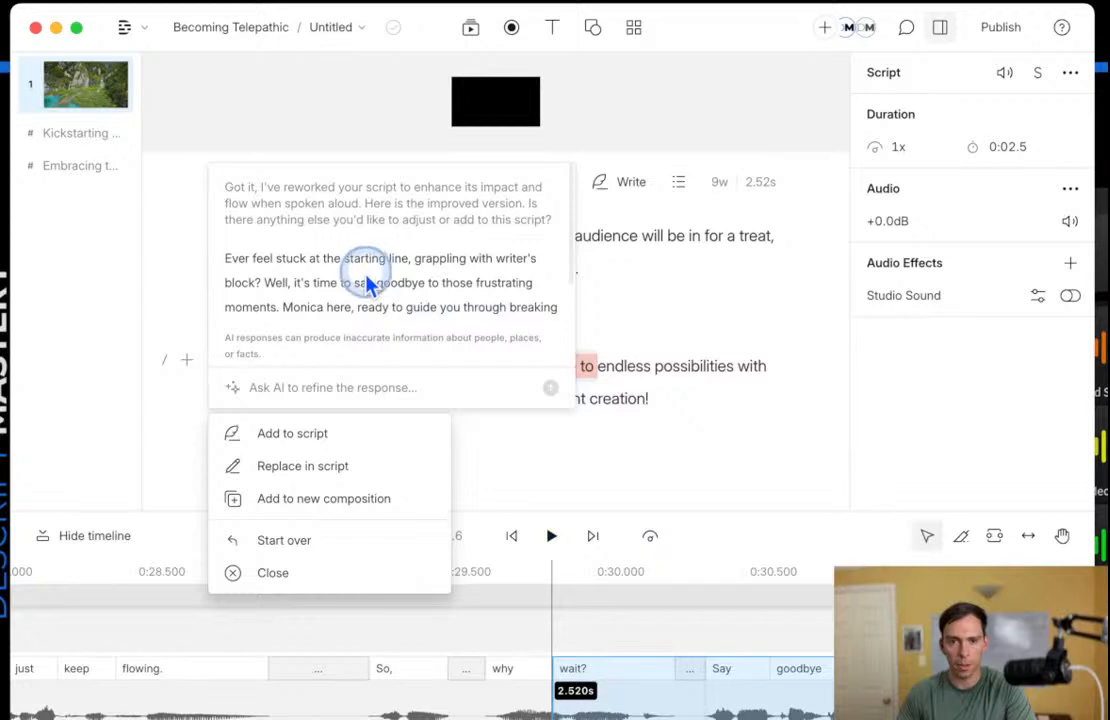
scroll(367, 283, down, 3)
scroll(372, 292, up, 3)
scroll(370, 306, down, 2)
scroll(372, 306, up, 3)
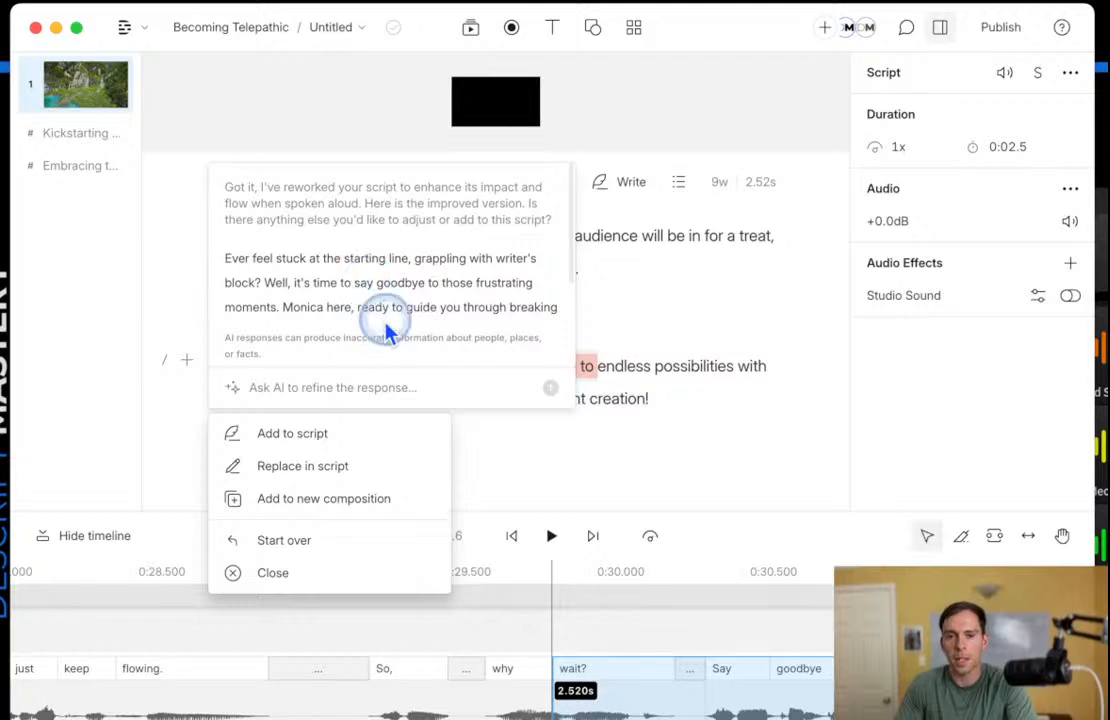
scroll(378, 305, down, 2)
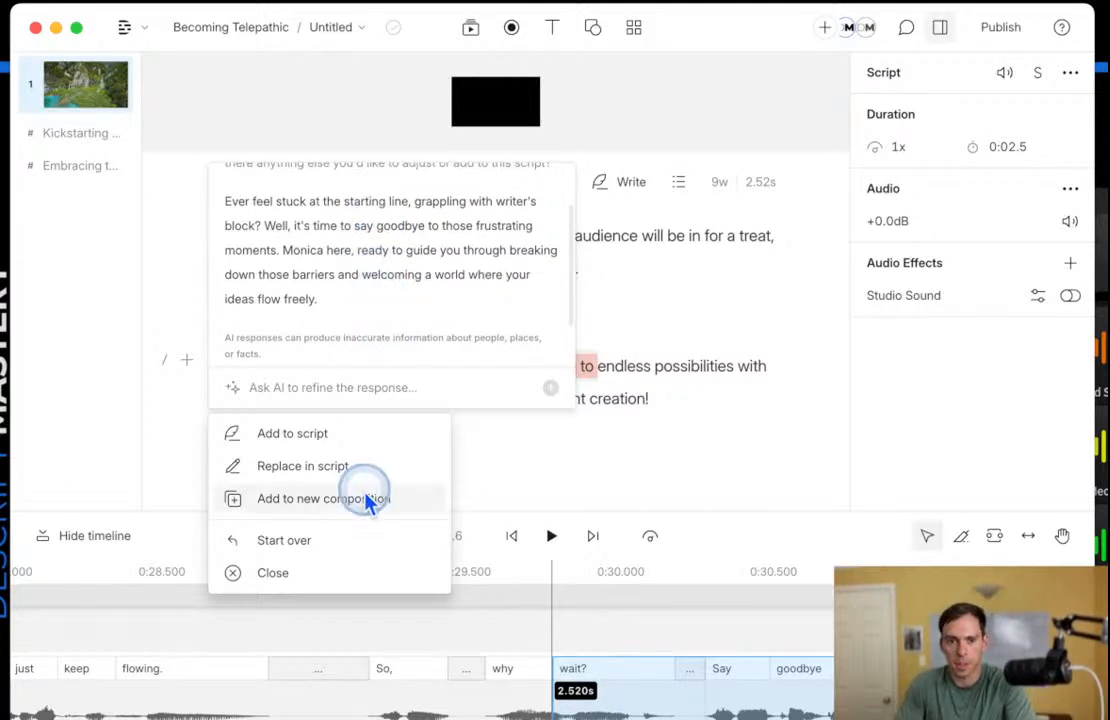
Rerun the rewrite prompt with "Give me the answer in German" added and examine the German draft.
click(292, 542)
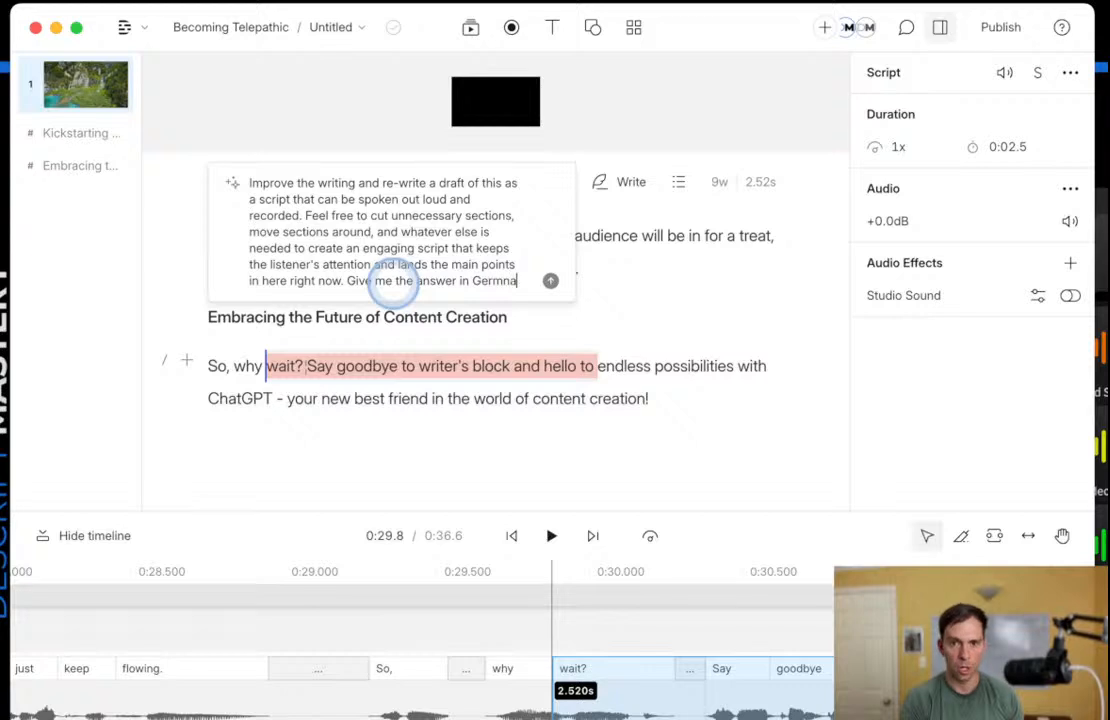
key(Return)
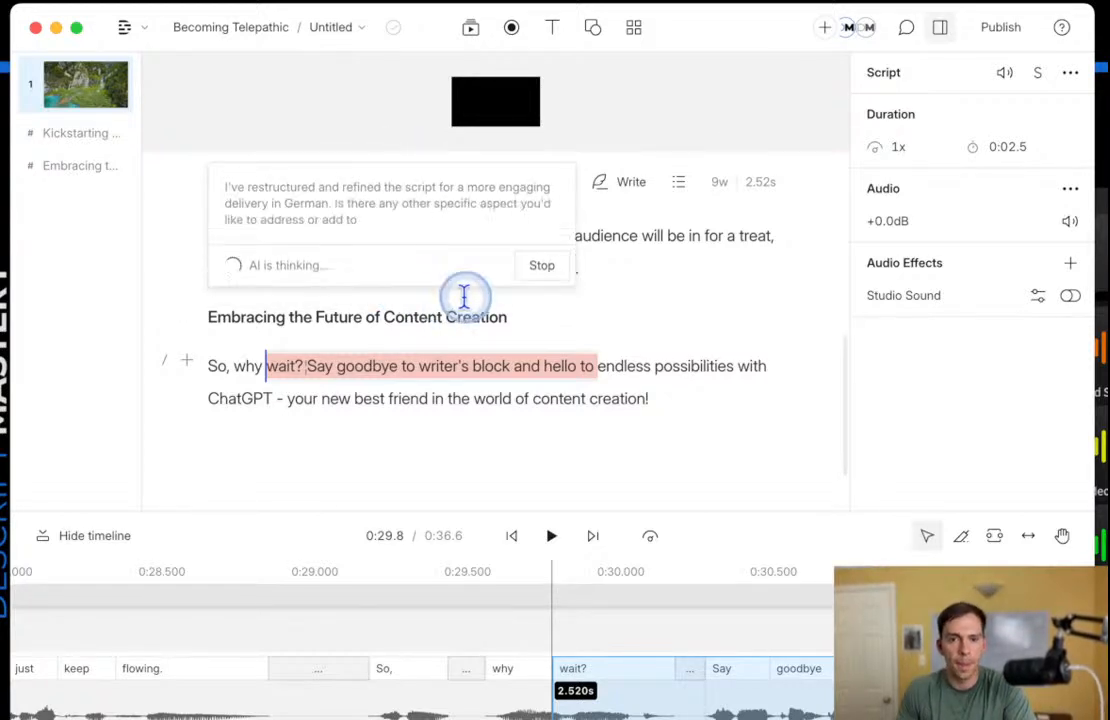
drag(242, 260, 447, 316)
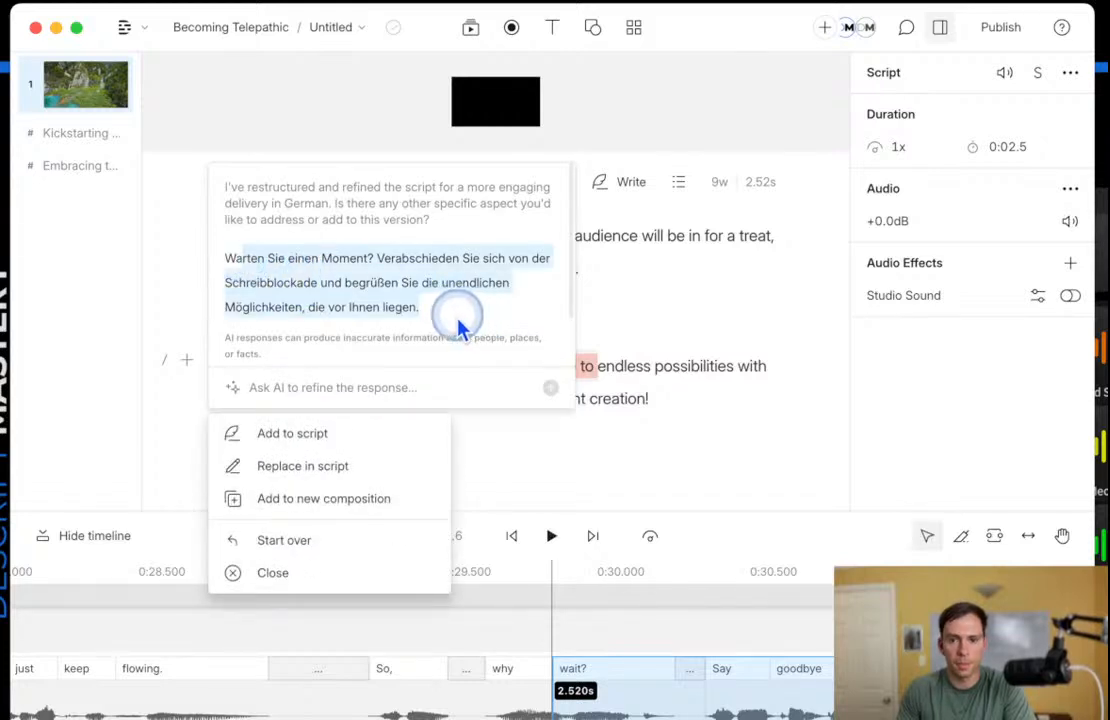
click(471, 317)
scroll(421, 309, down, 1)
drag(226, 250, 475, 320)
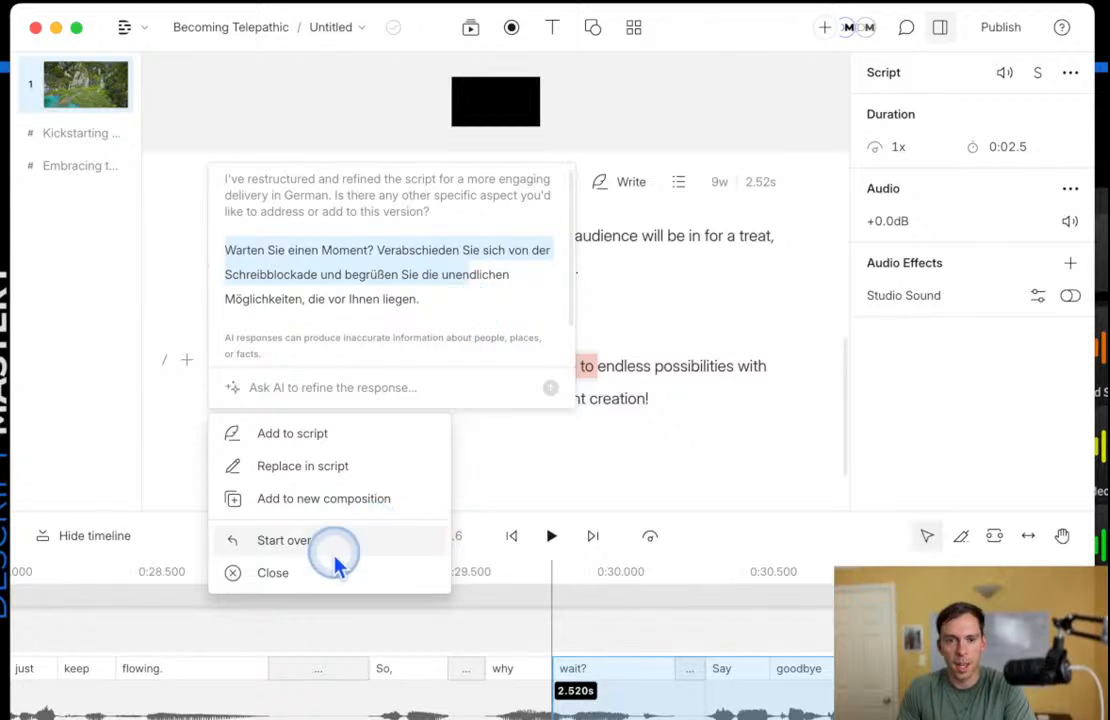
Bring back the German rewrite prompt, look over its full text and dismiss it.
click(305, 548)
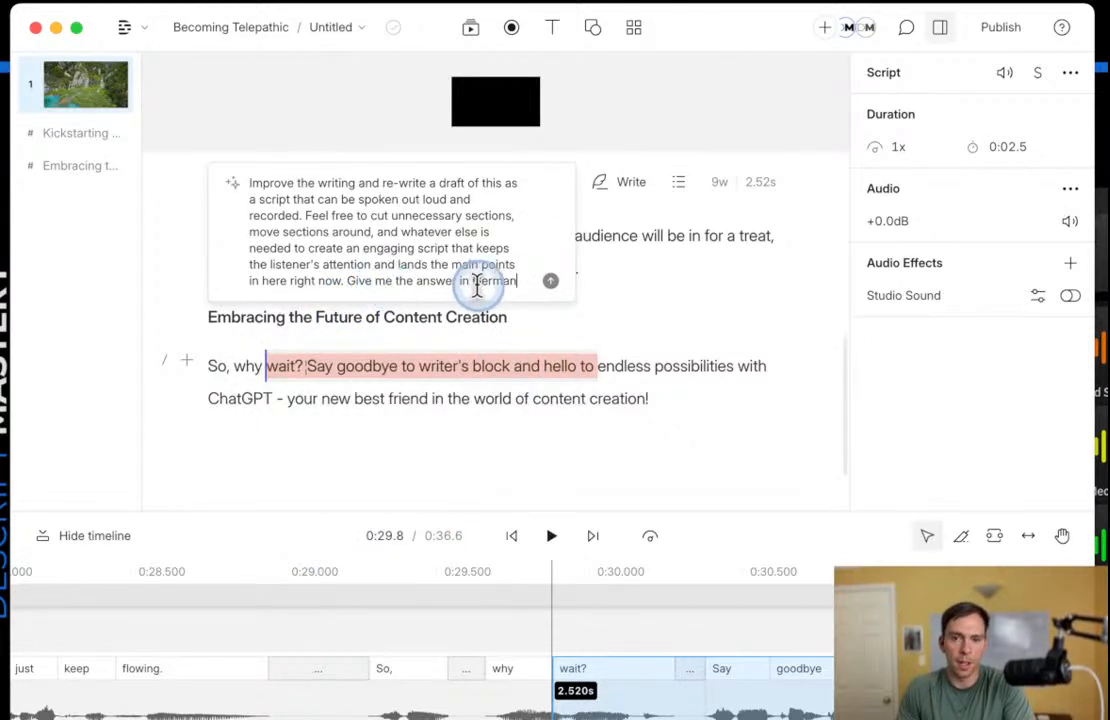
drag(516, 289, 218, 188)
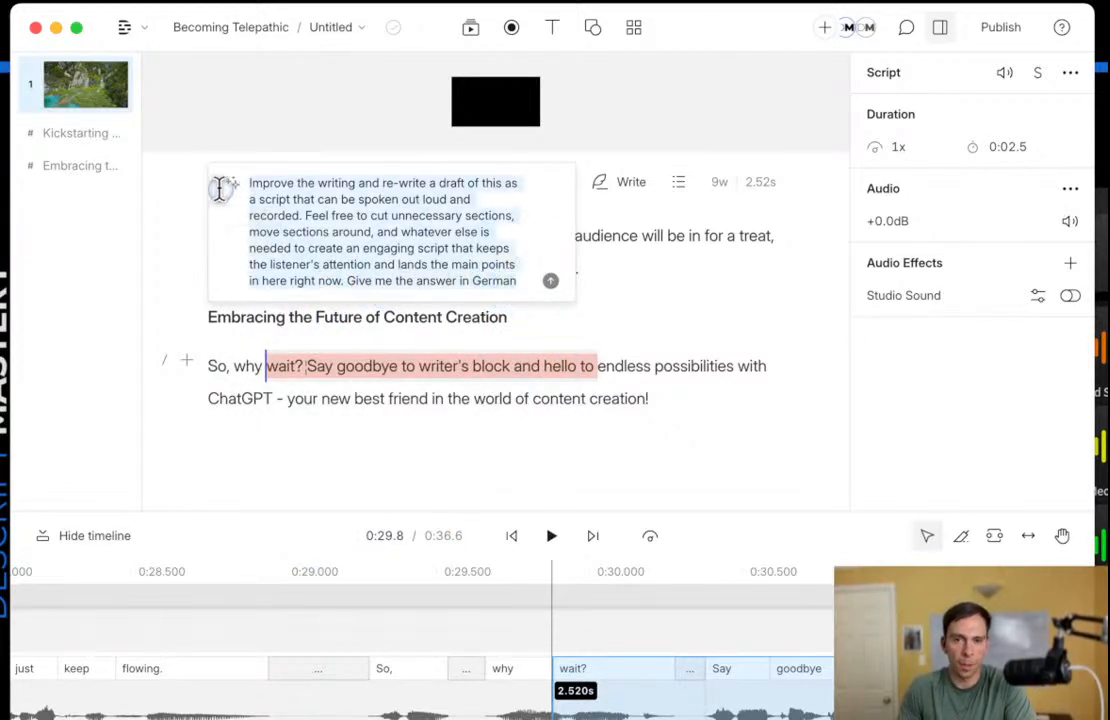
click(551, 283)
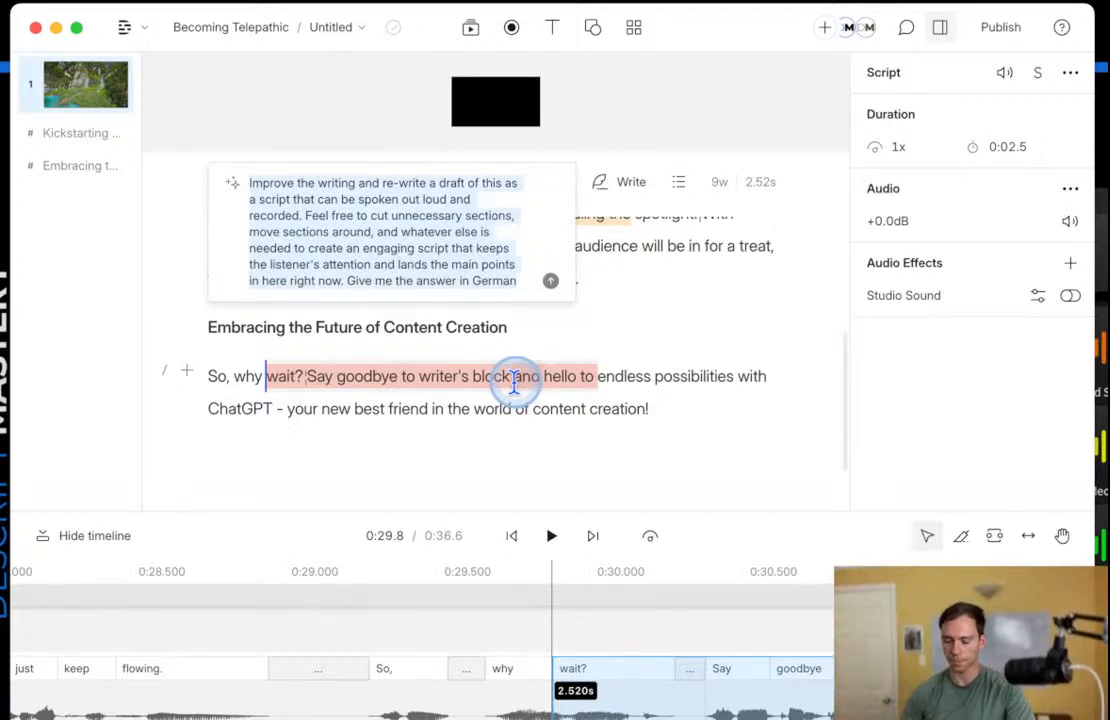
click(471, 236)
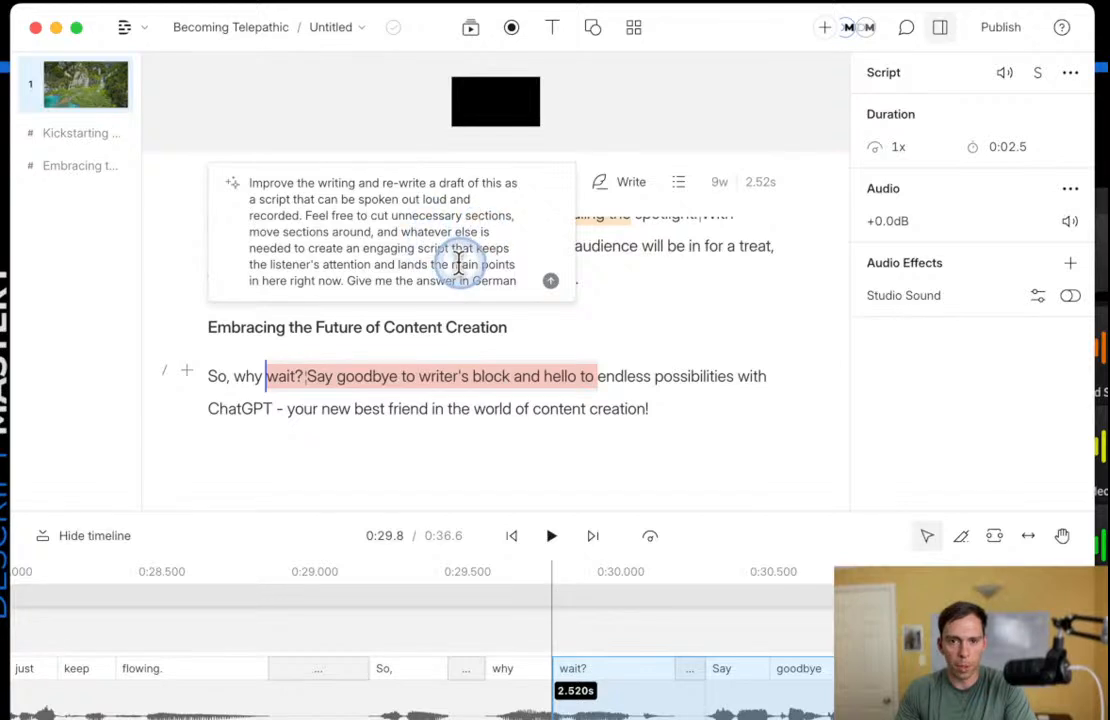
key(Escape)
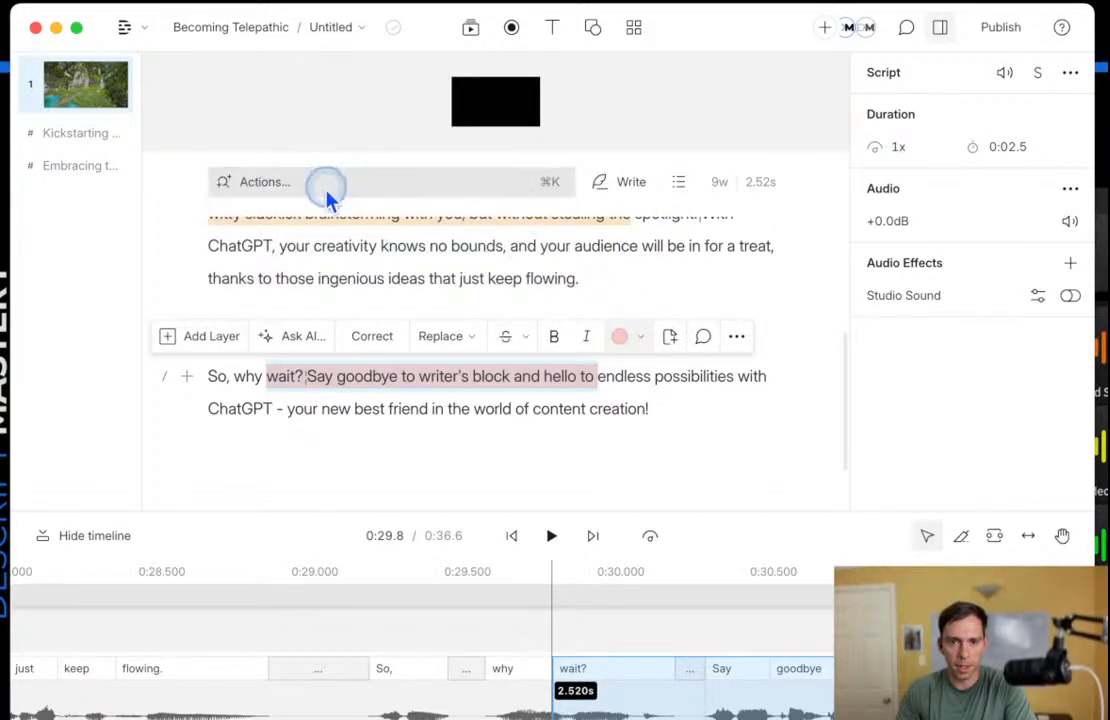
Run the AI action "Expand on this" on the selected passage with its preset prompt and read through the expanded draft.
click(328, 190)
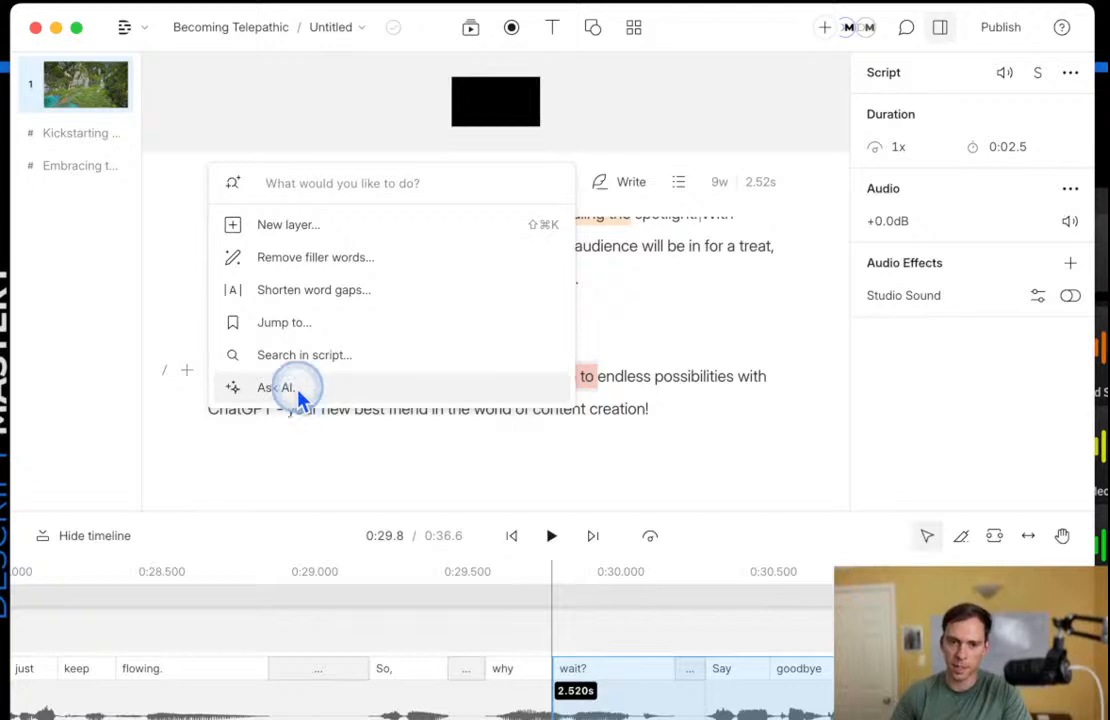
click(344, 397)
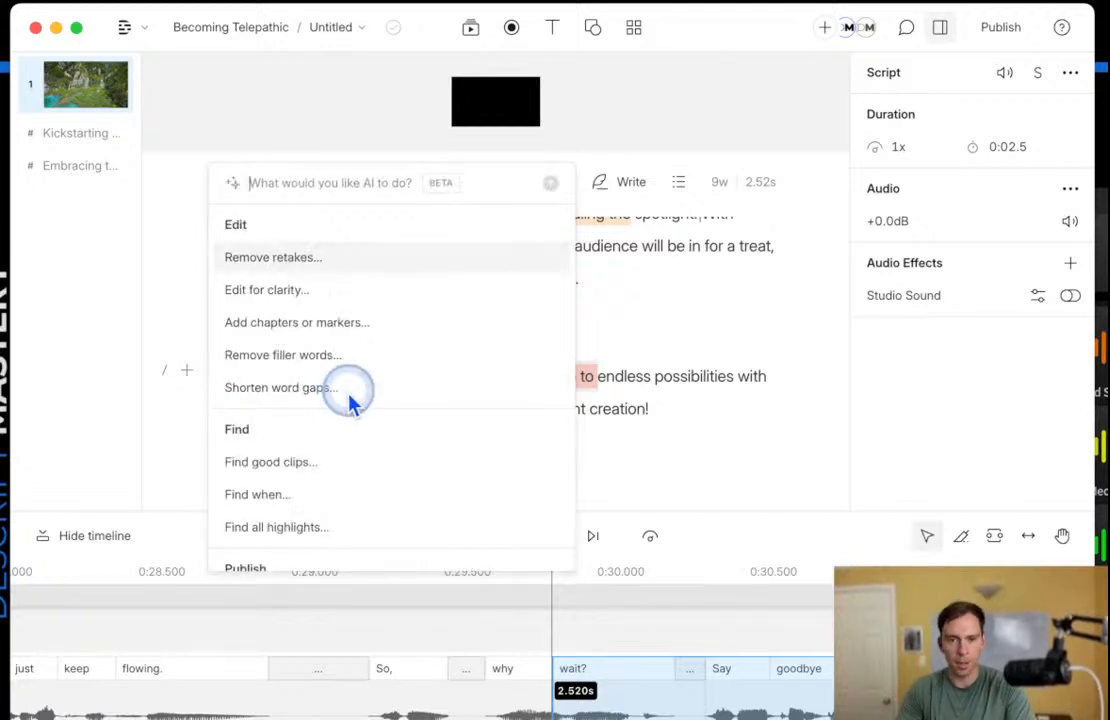
scroll(372, 430, down, 5)
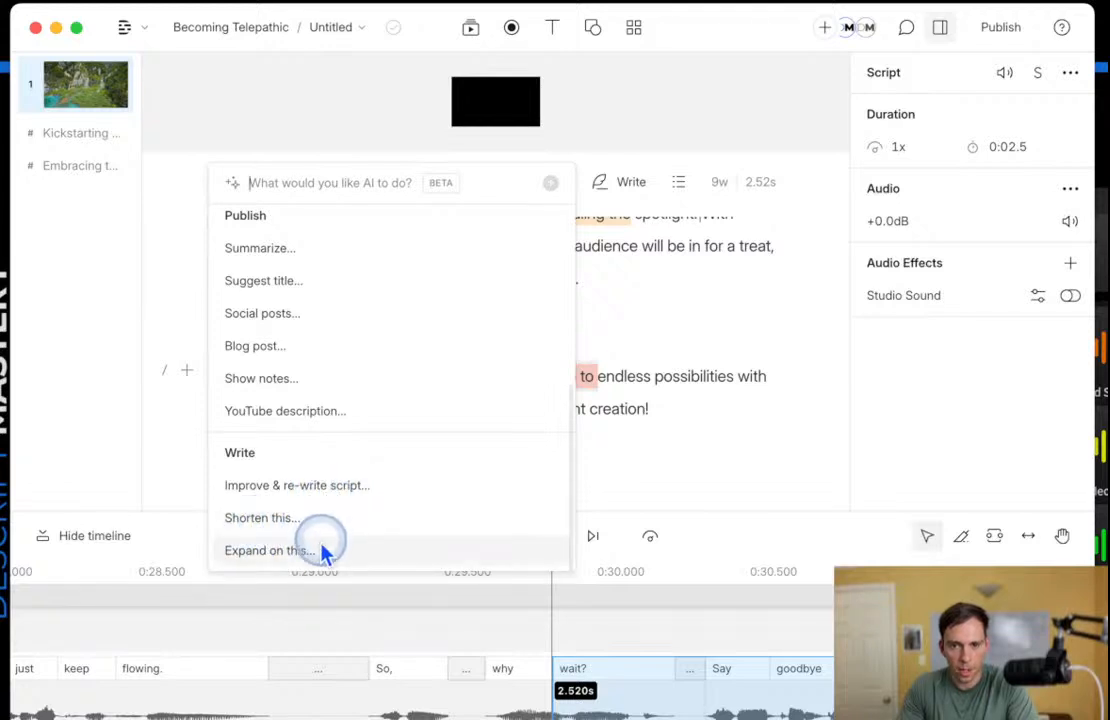
click(252, 553)
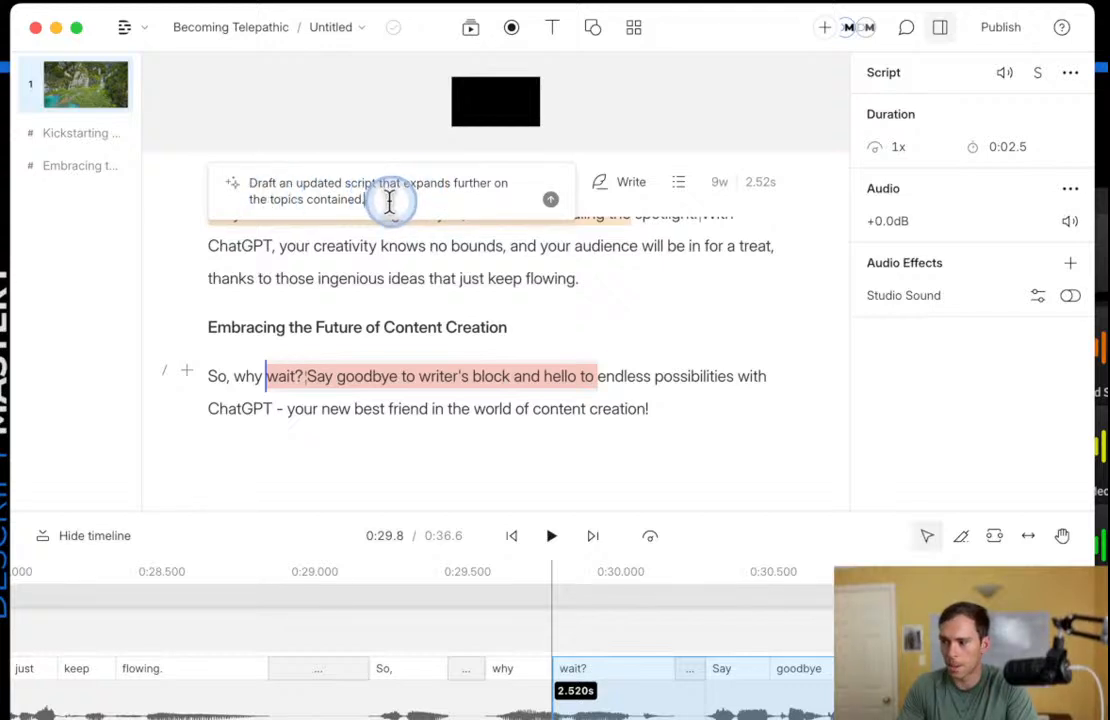
key(Return)
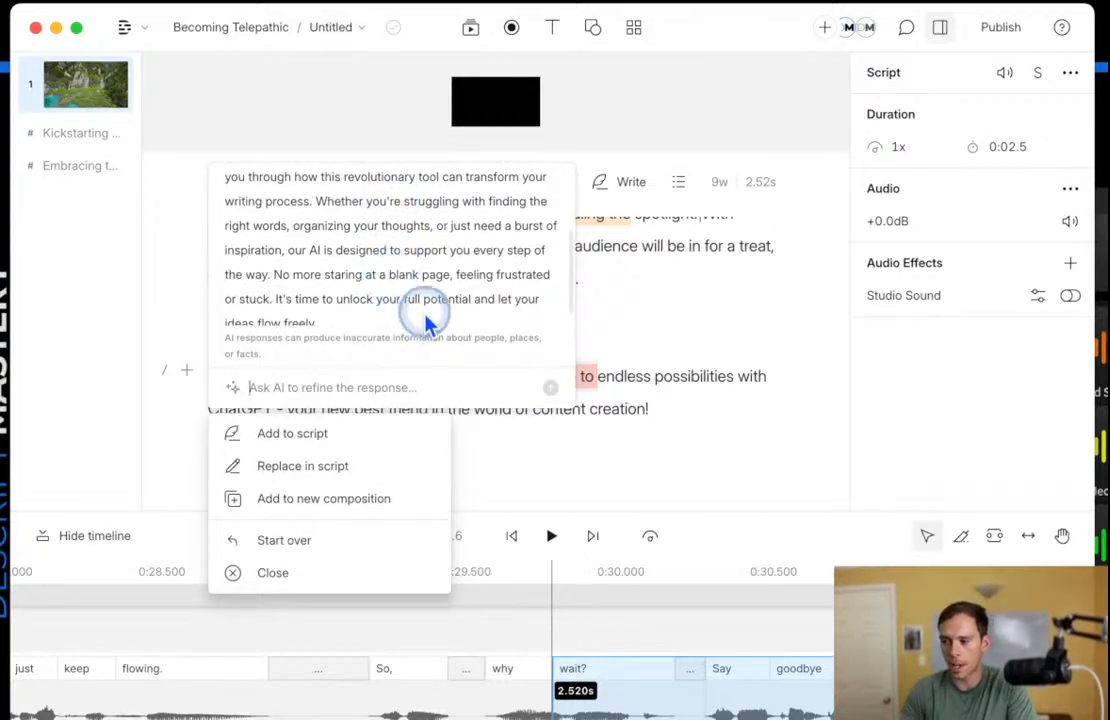
scroll(292, 295, down, 1)
scroll(303, 283, up, 5)
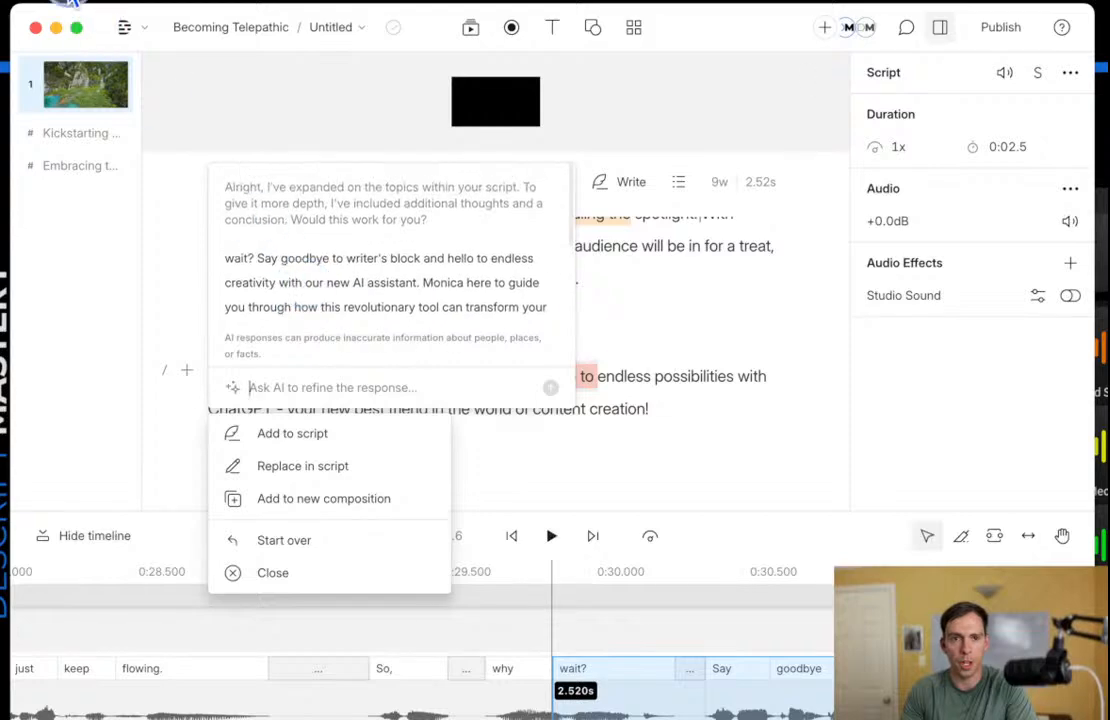
Look through the general application settings, including the default transcription language, and close them.
click(140, 27)
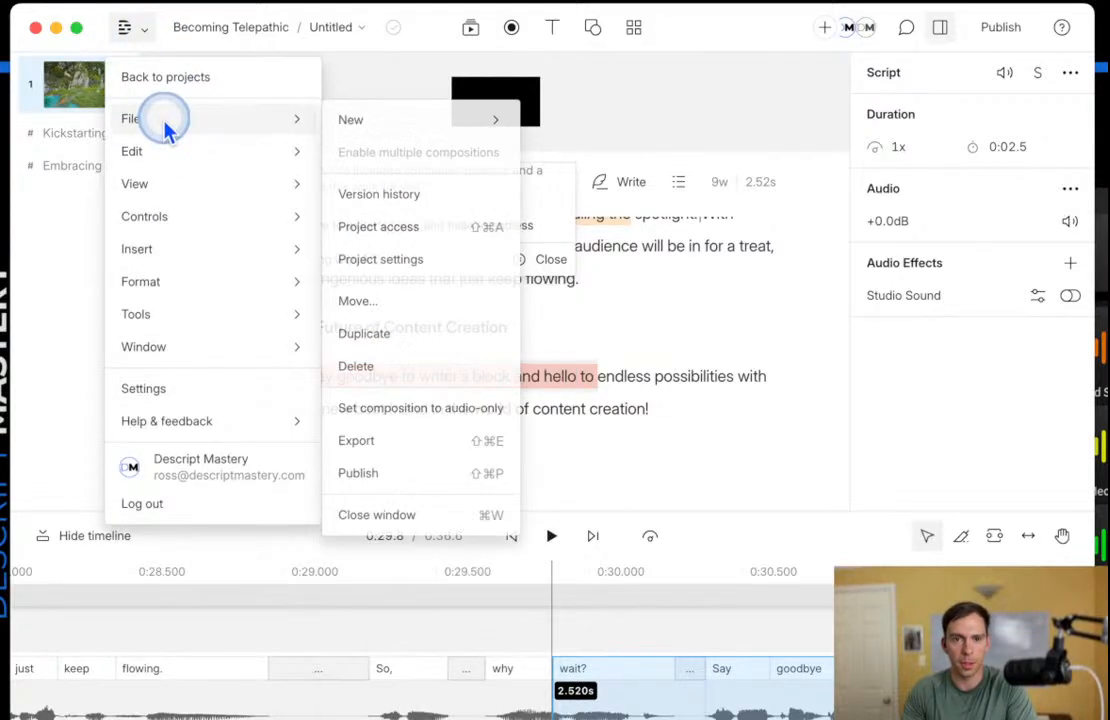
click(182, 390)
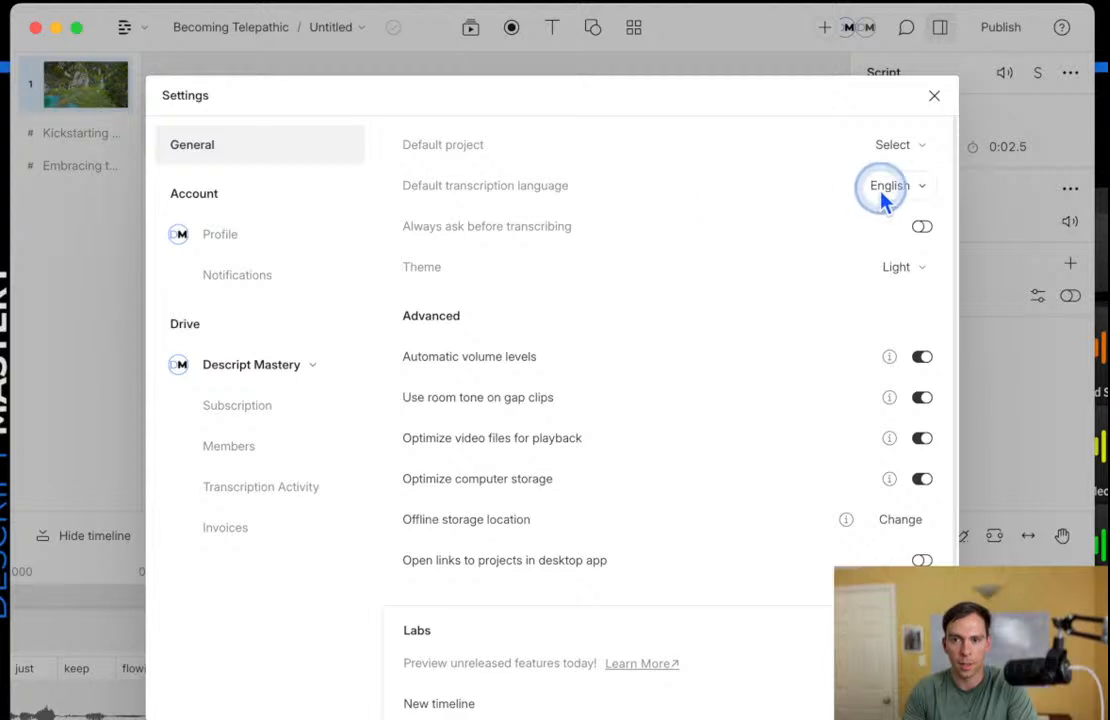
scroll(751, 350, down, 2)
scroll(450, 415, up, 1)
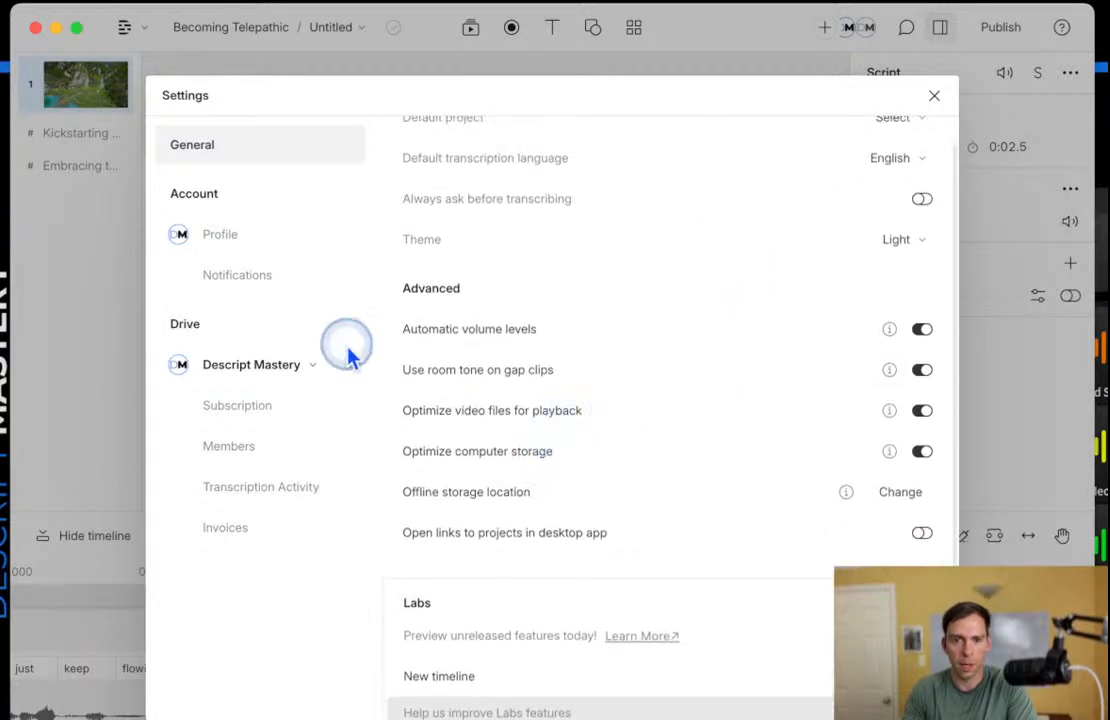
scroll(761, 451, down, 1)
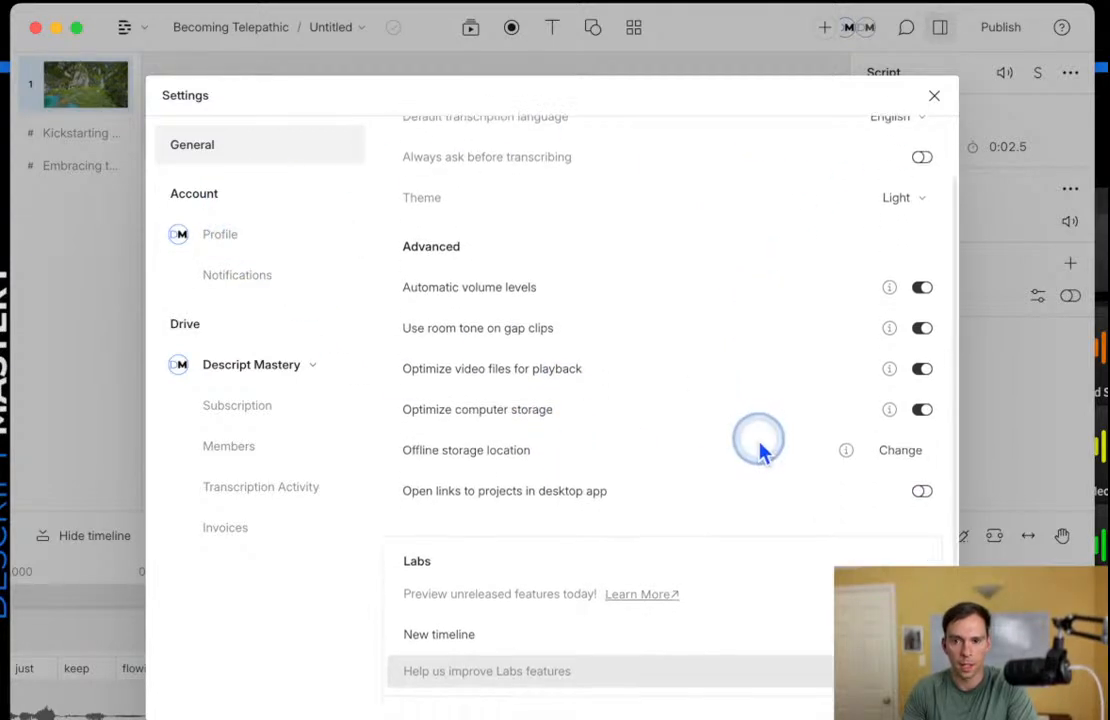
click(934, 97)
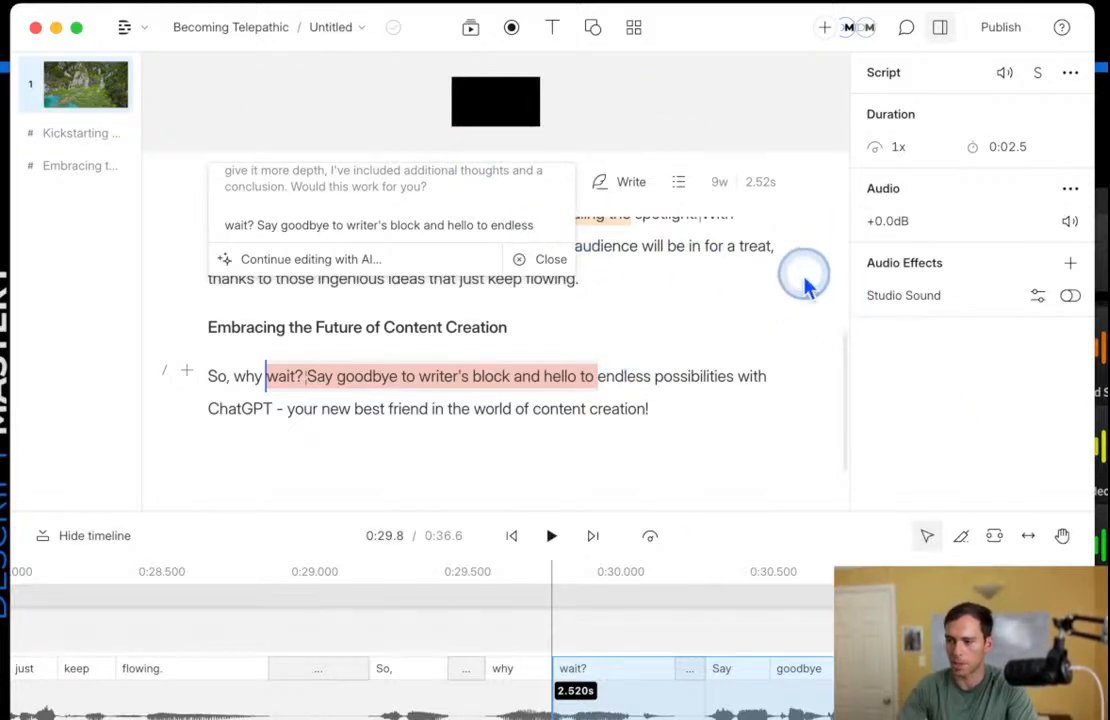
Reopen the expanded AI draft, read it through, add it to the script and check the inserted paragraph.
scroll(359, 210, down, 2)
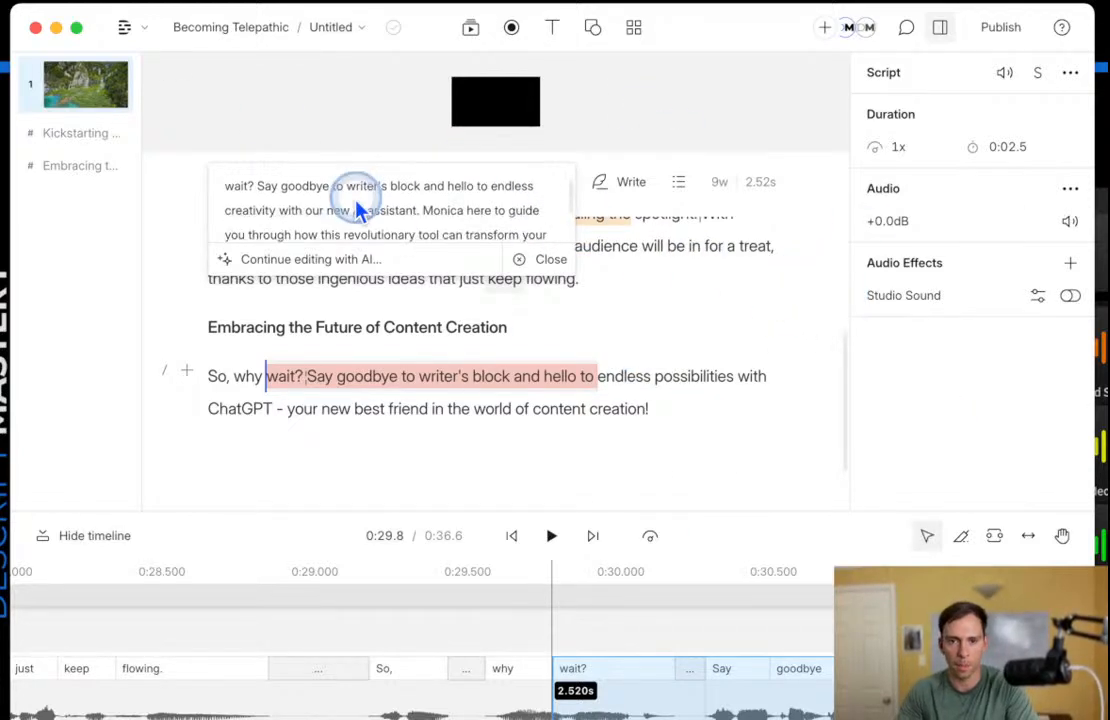
scroll(355, 208, up, 4)
click(263, 190)
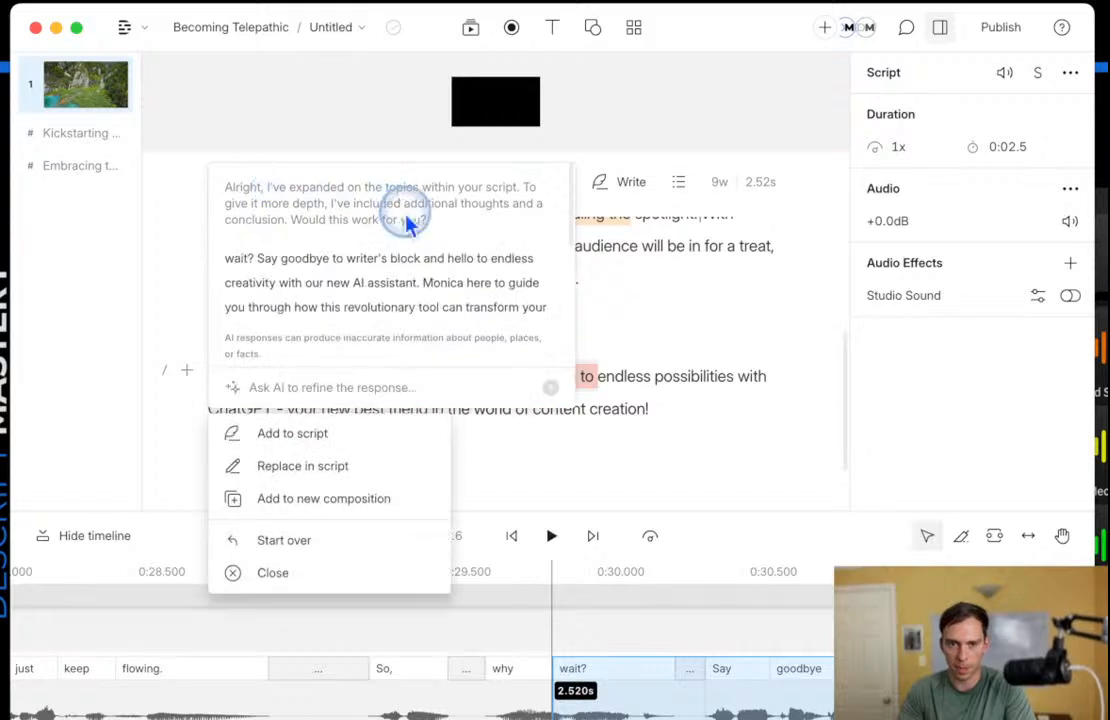
scroll(470, 290, down, 1)
scroll(380, 290, down, 5)
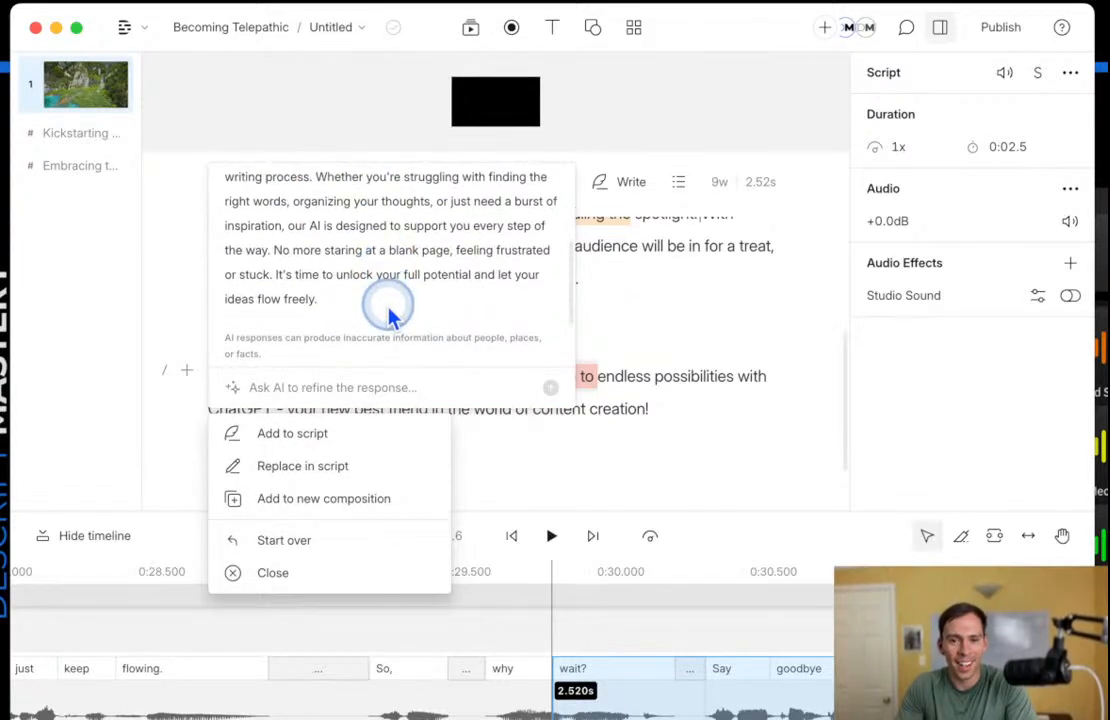
click(289, 436)
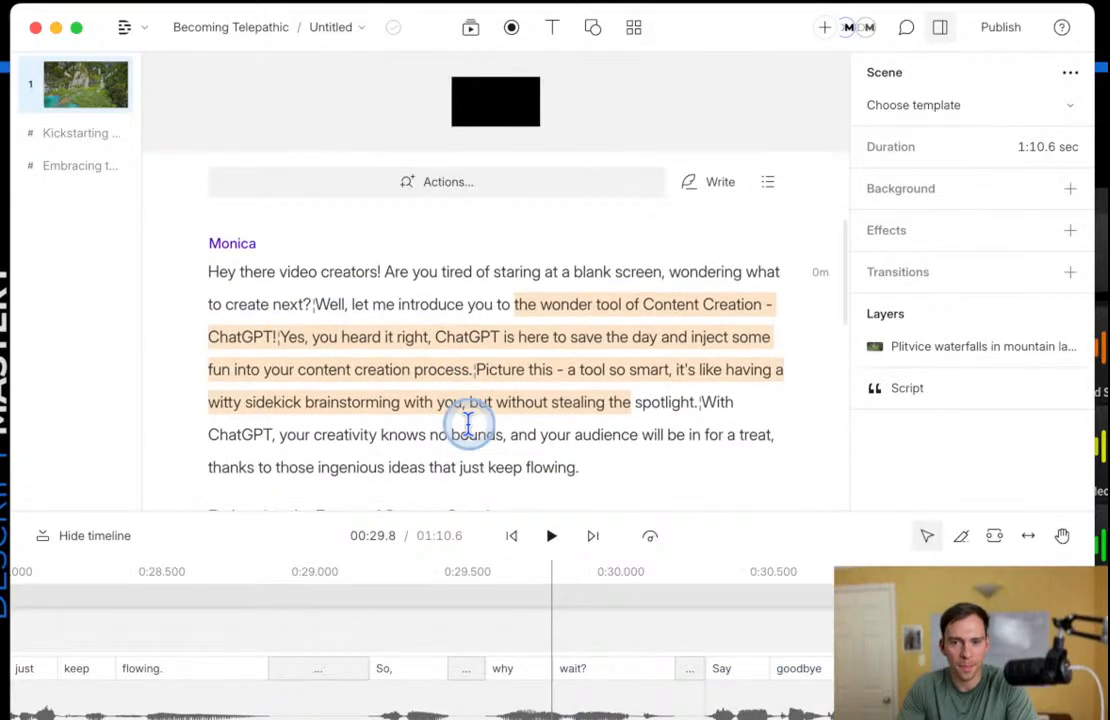
drag(208, 374, 415, 424)
scroll(409, 408, down, 3)
click(364, 423)
scroll(365, 425, up, 3)
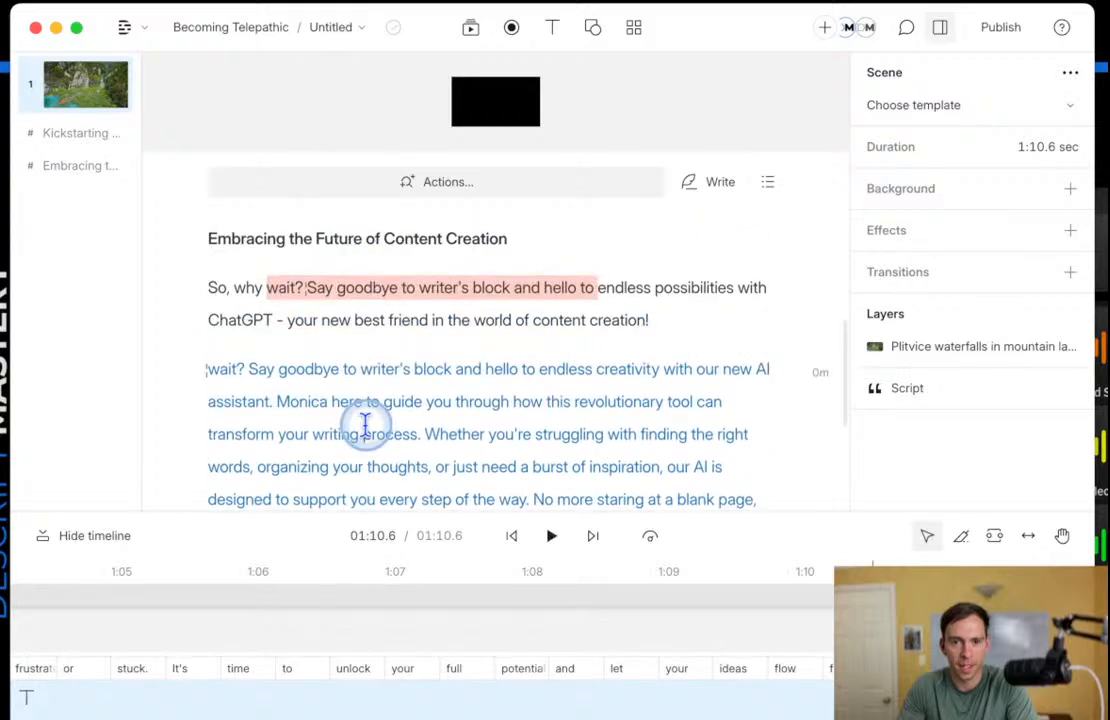
scroll(365, 424, down, 3)
scroll(292, 315, up, 3)
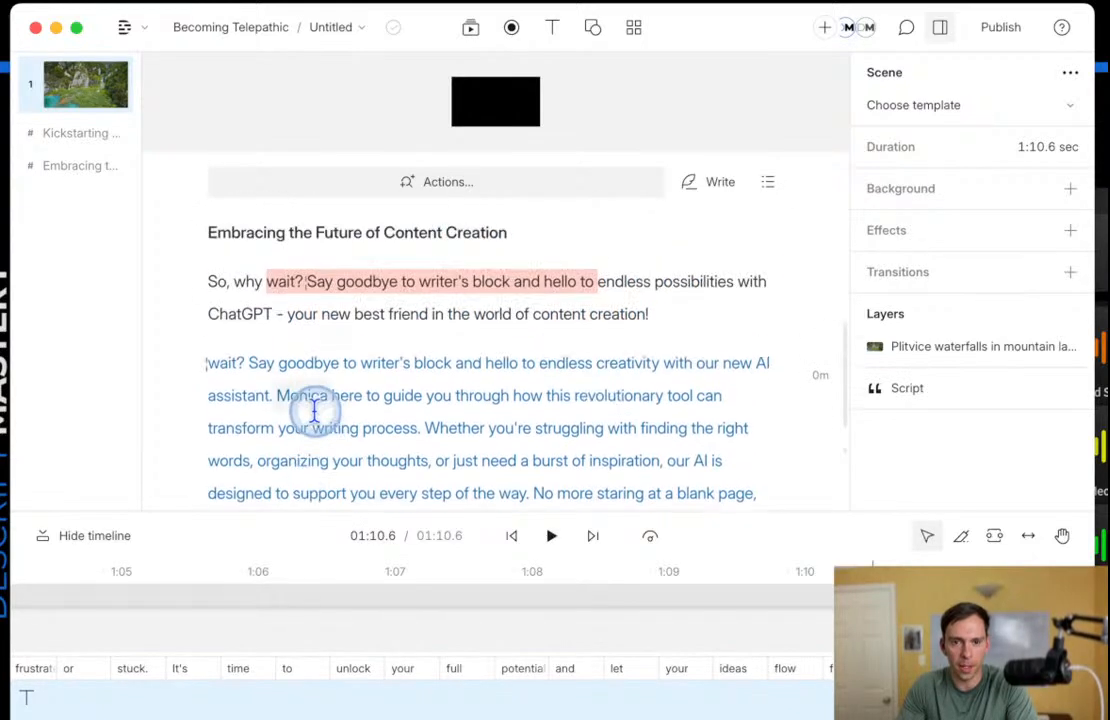
Assign the stock AI speaker Duncan to the newly added paragraph at the end of the script.
click(211, 365)
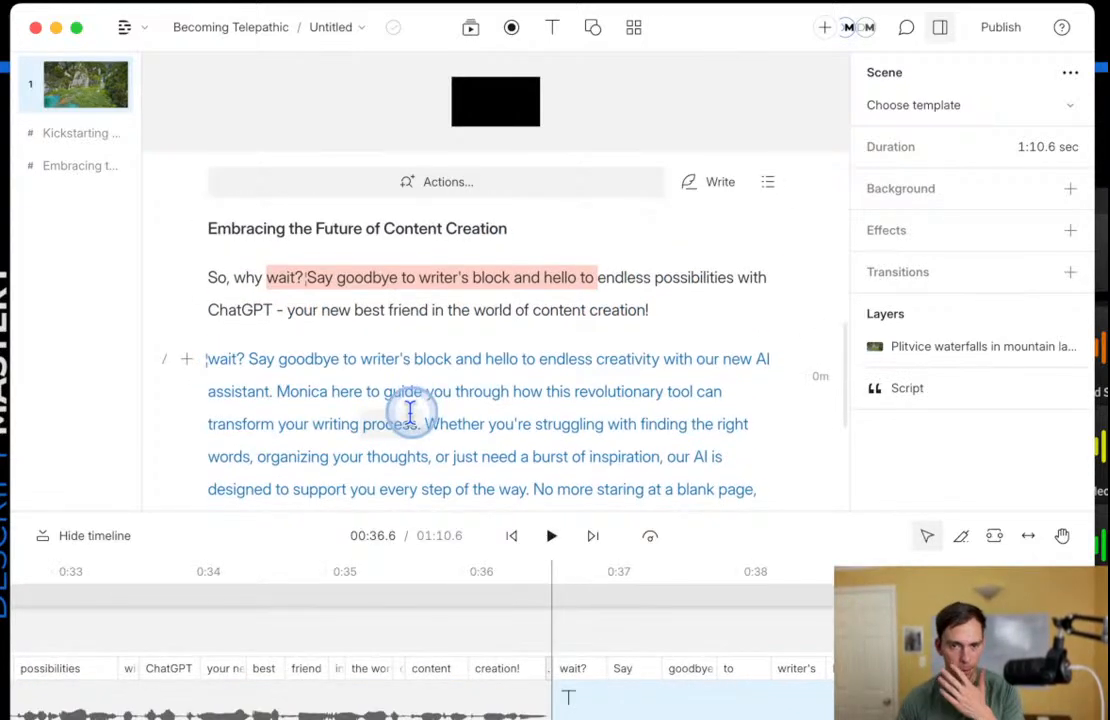
scroll(494, 400, down, 1)
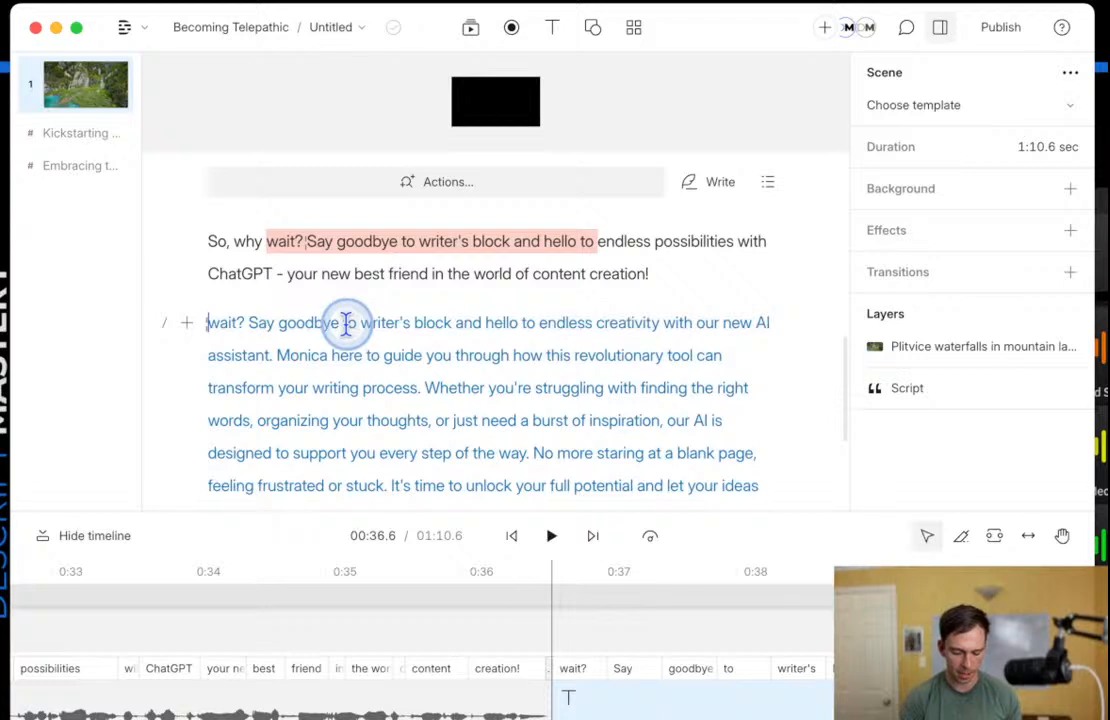
key(@)
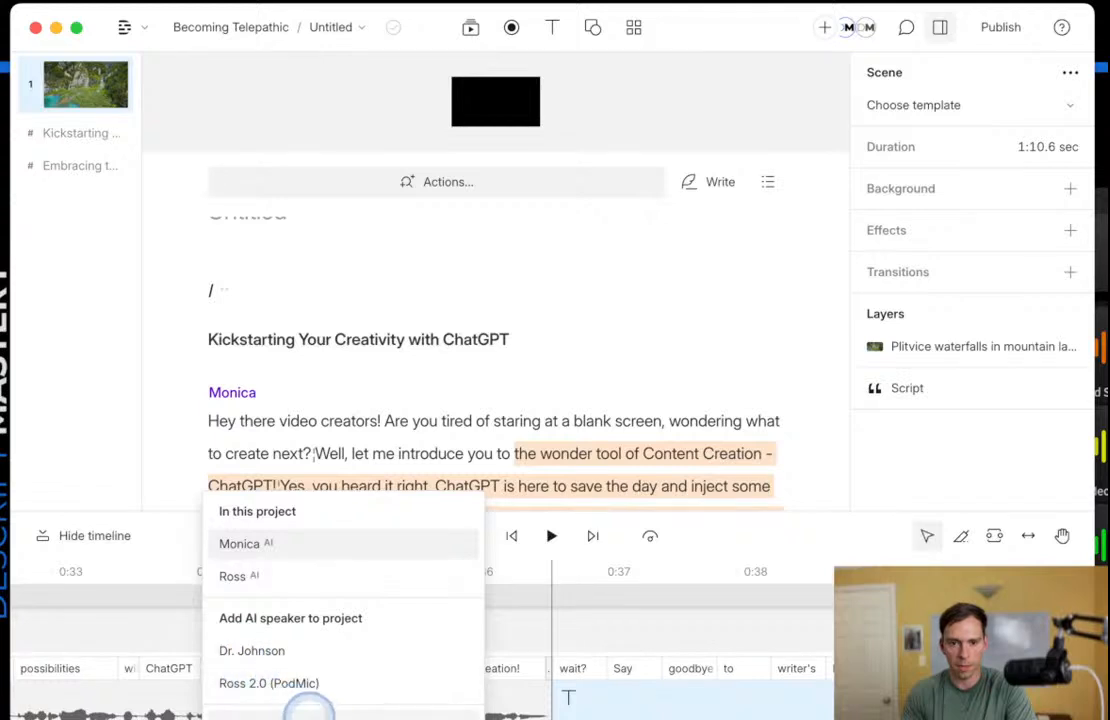
click(272, 712)
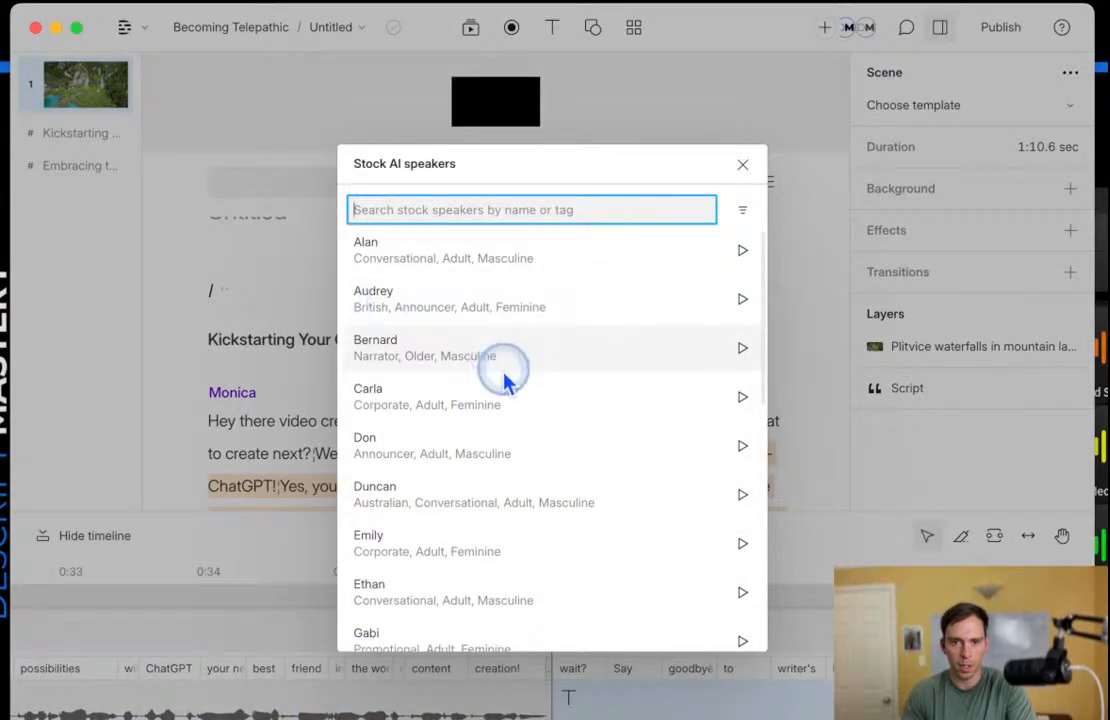
scroll(540, 420, down, 1)
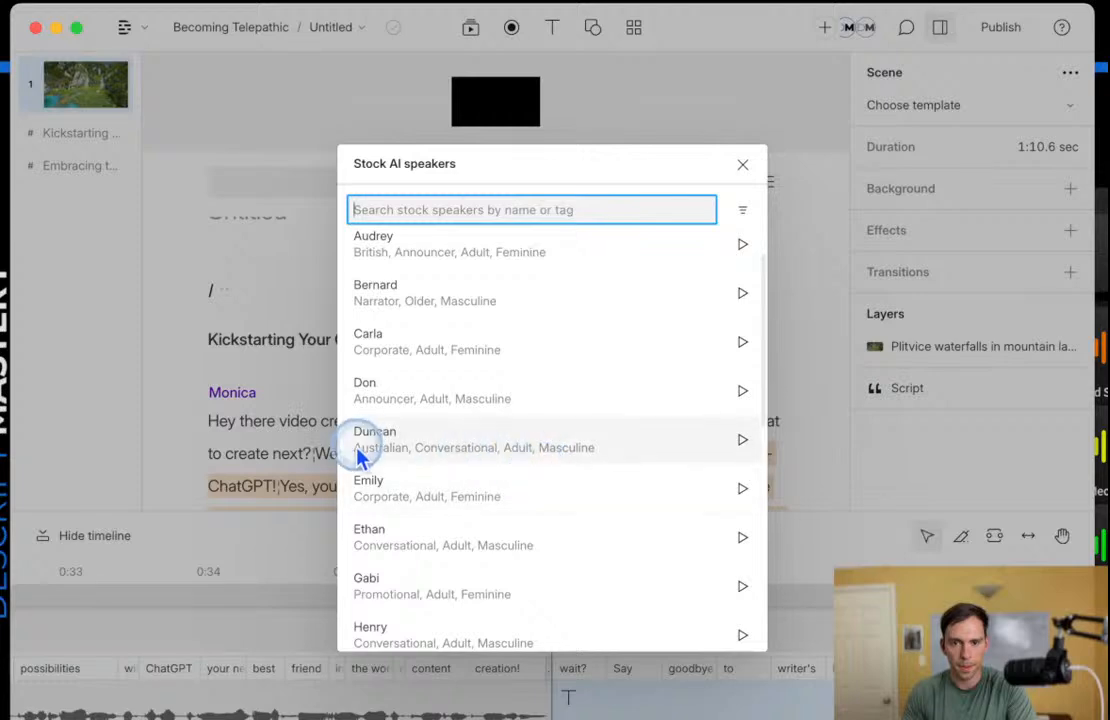
click(398, 449)
scroll(587, 411, down, 5)
scroll(587, 411, down, 4)
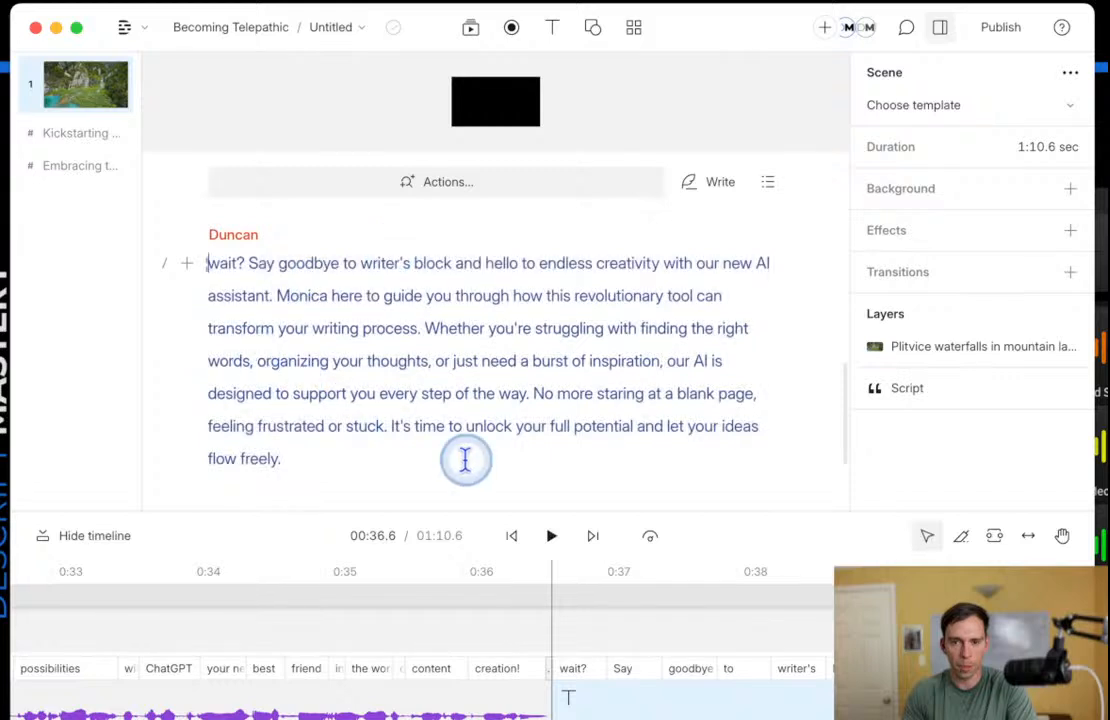
drag(716, 458, 451, 357)
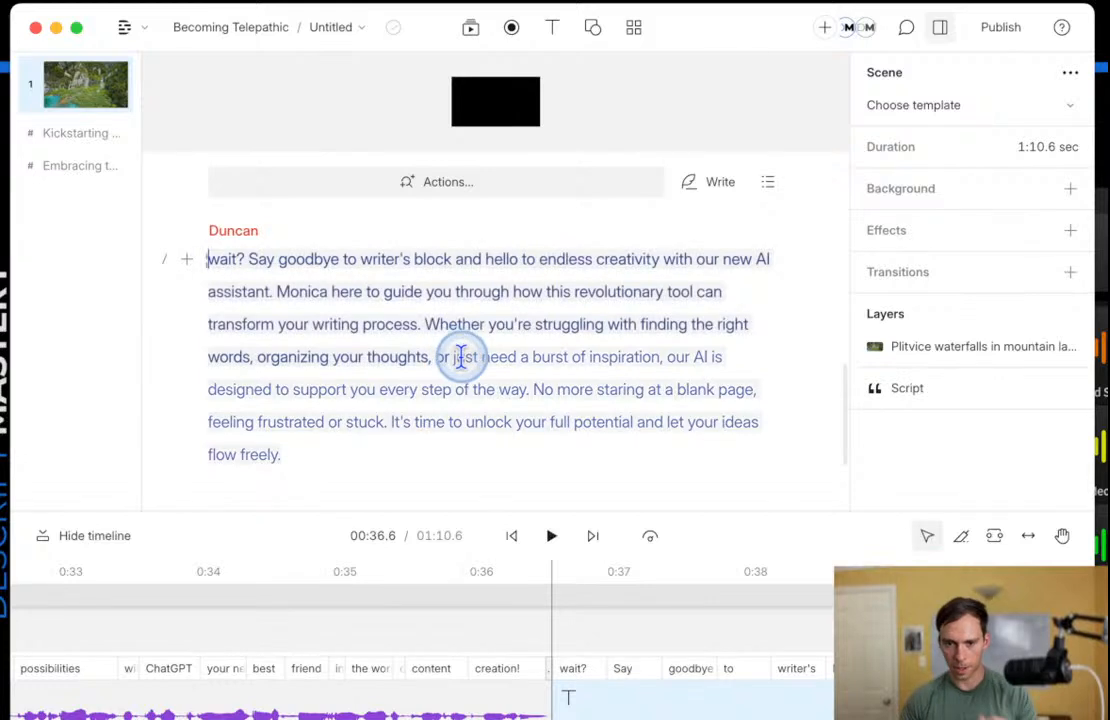
Run the AI action "Suggest title" with the prompt changed to "Suggest 15 options for a title" and read through the suggestions.
click(465, 192)
click(295, 422)
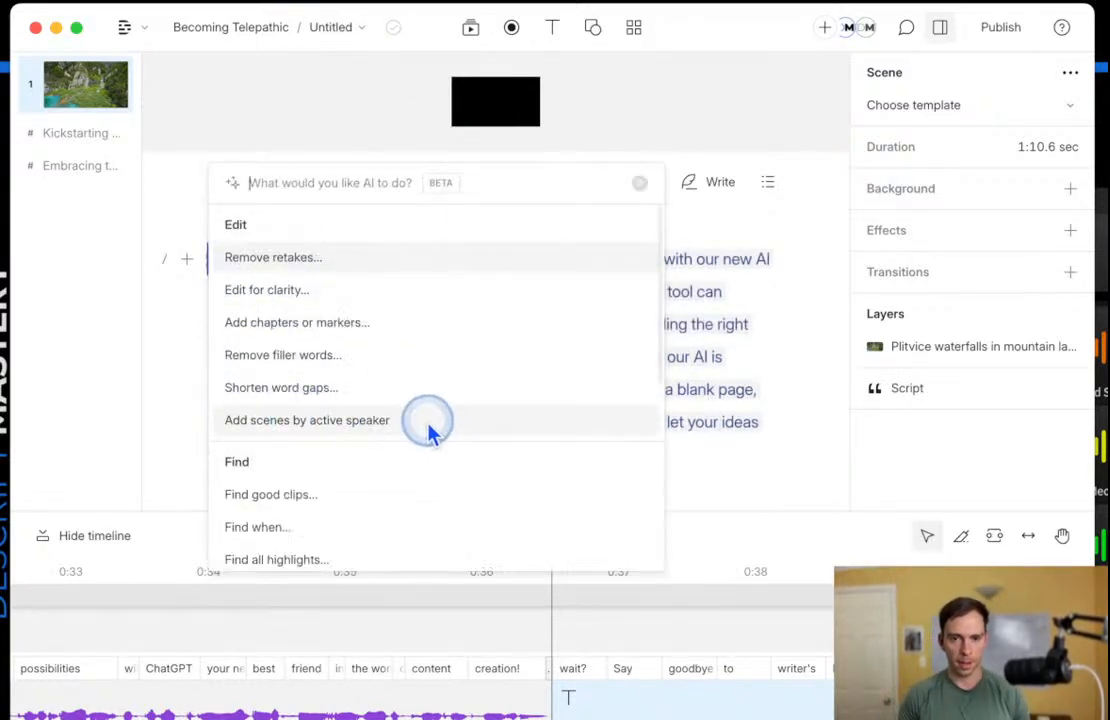
scroll(460, 430, down, 5)
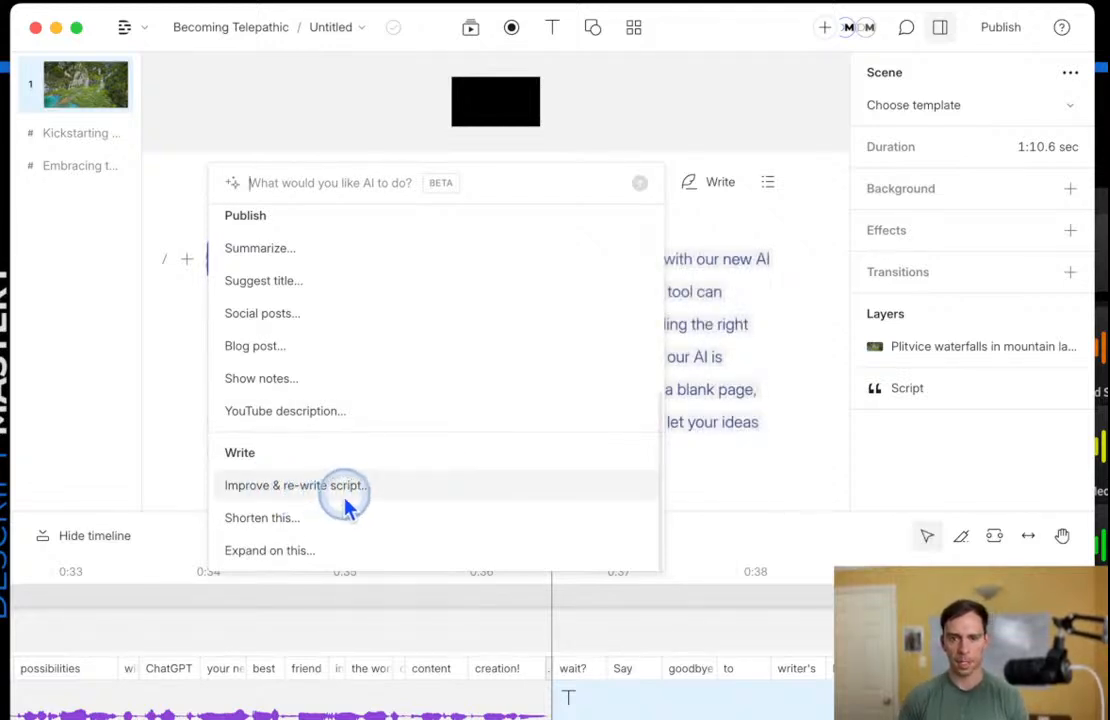
scroll(345, 508, up, 2)
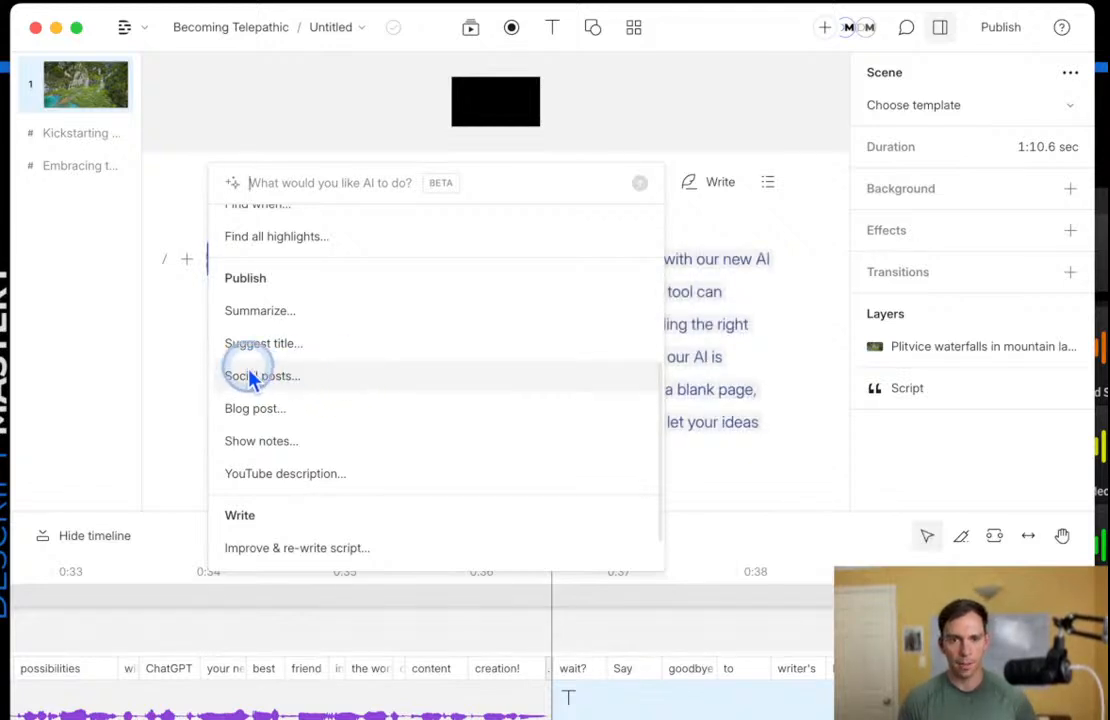
click(252, 340)
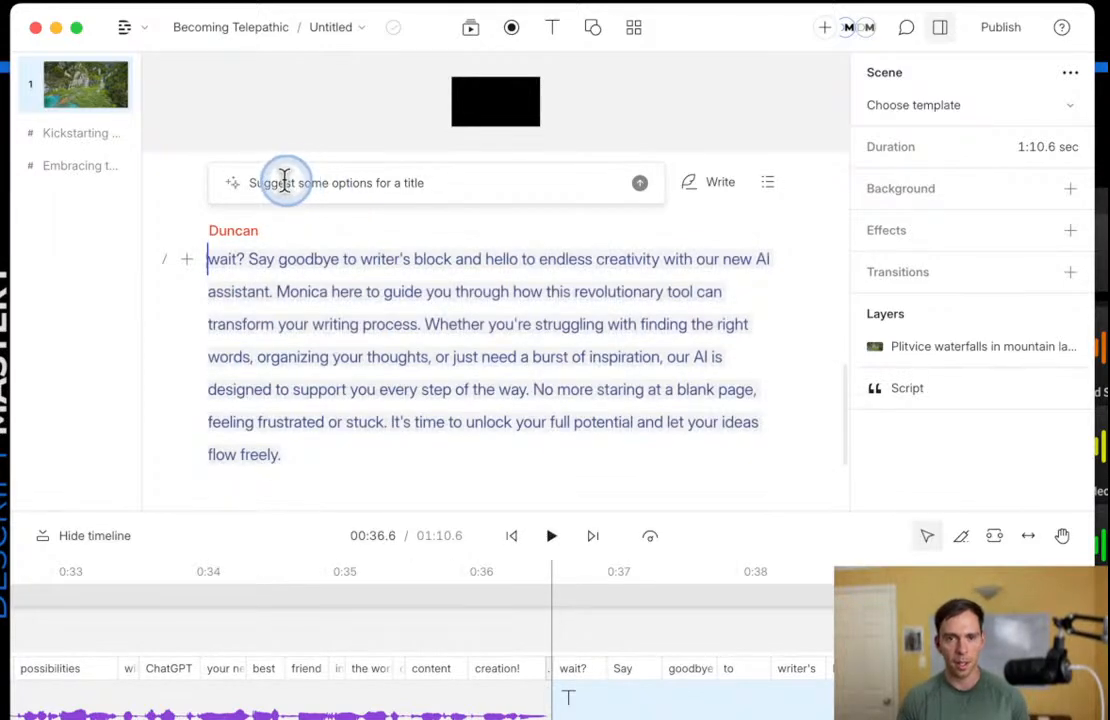
double_click(314, 183)
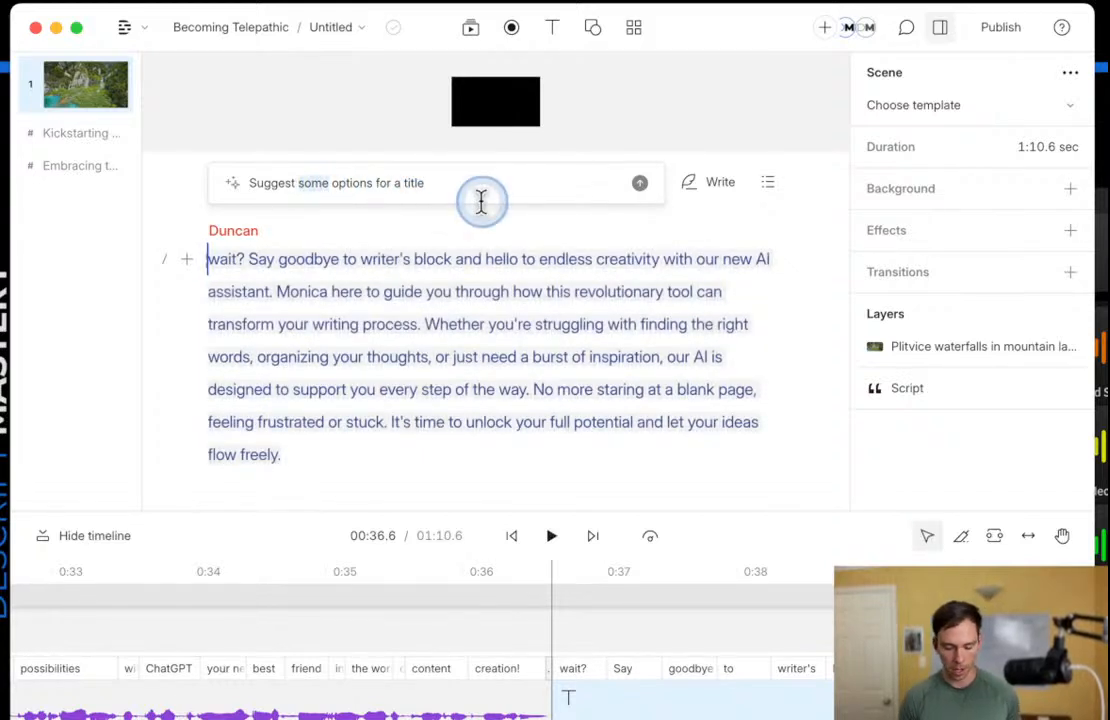
text(15)
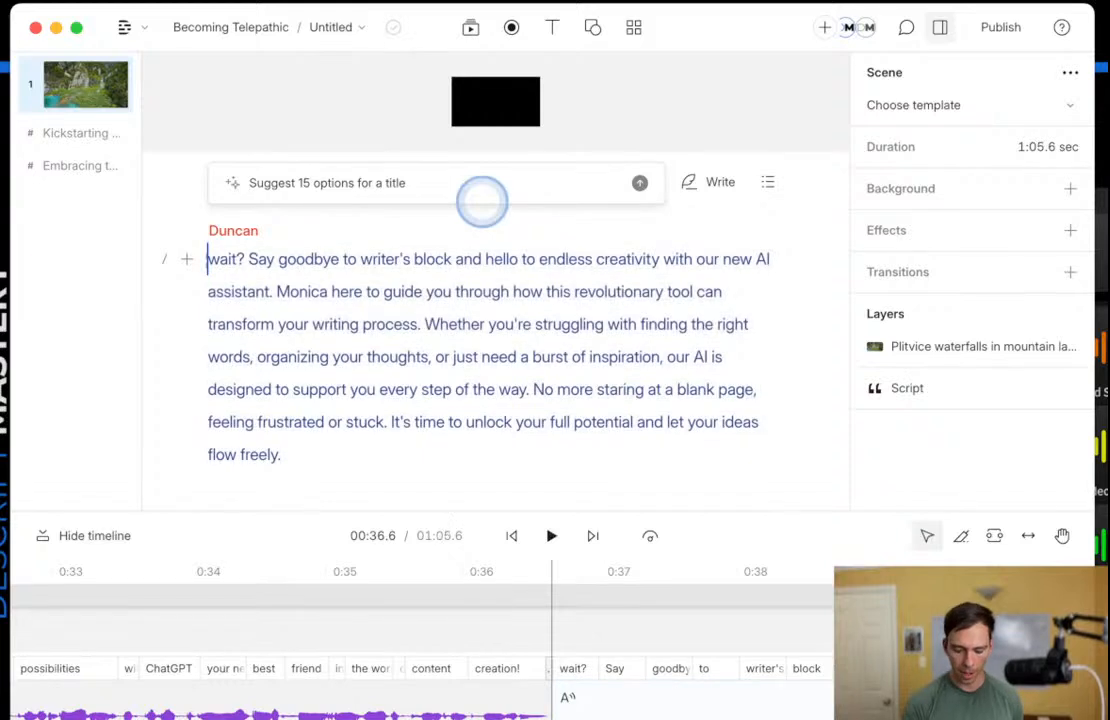
key(Return)
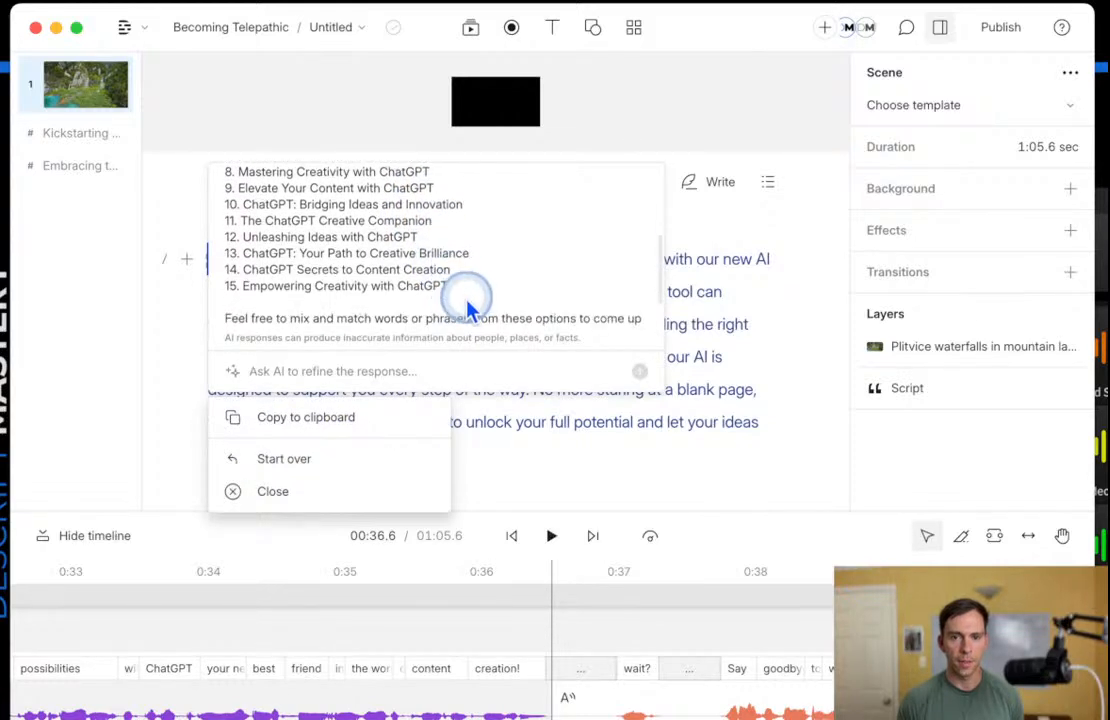
scroll(475, 305, up, 2)
scroll(476, 302, up, 2)
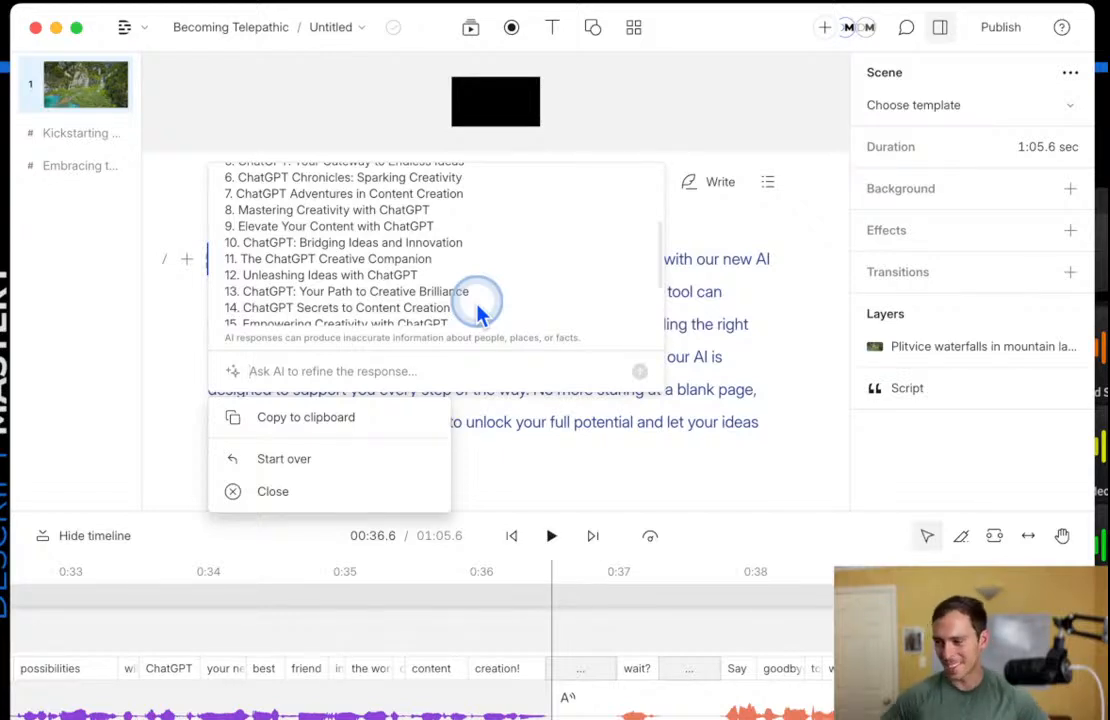
scroll(414, 317, up, 3)
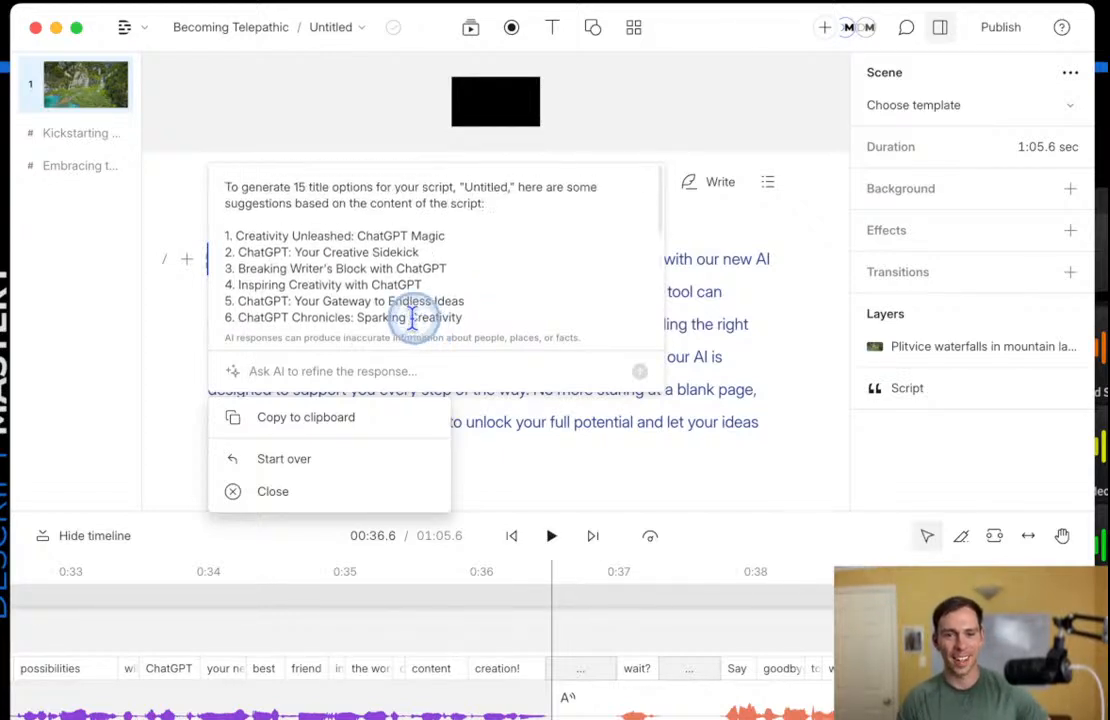
scroll(380, 305, down, 5)
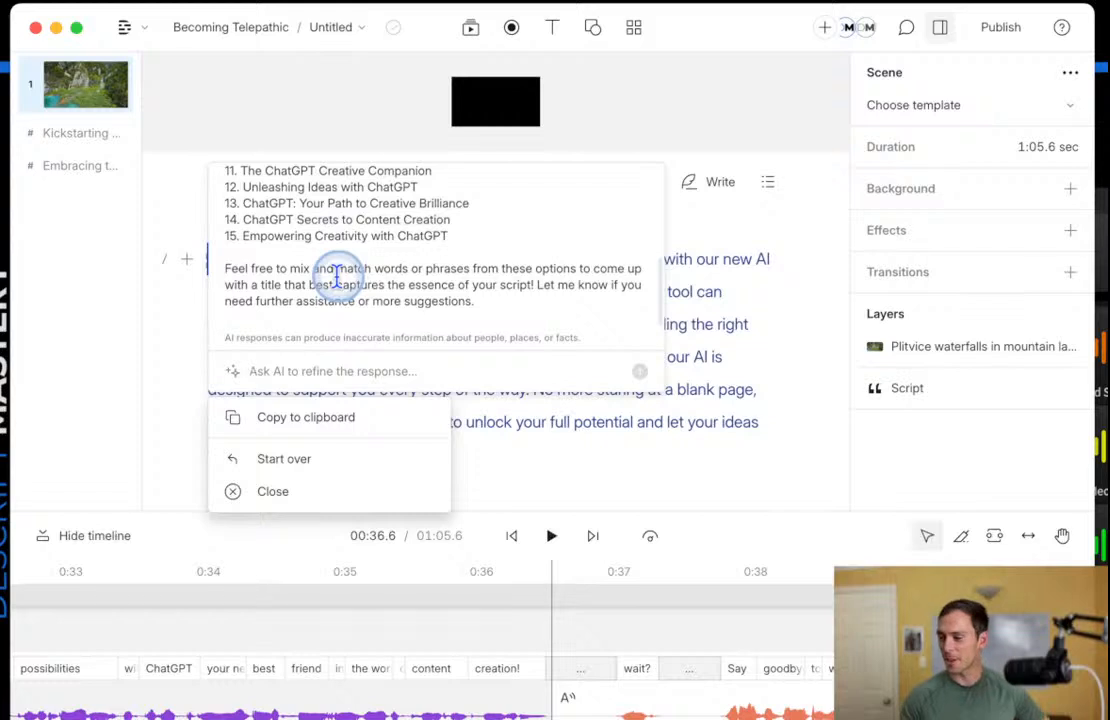
scroll(337, 275, up, 5)
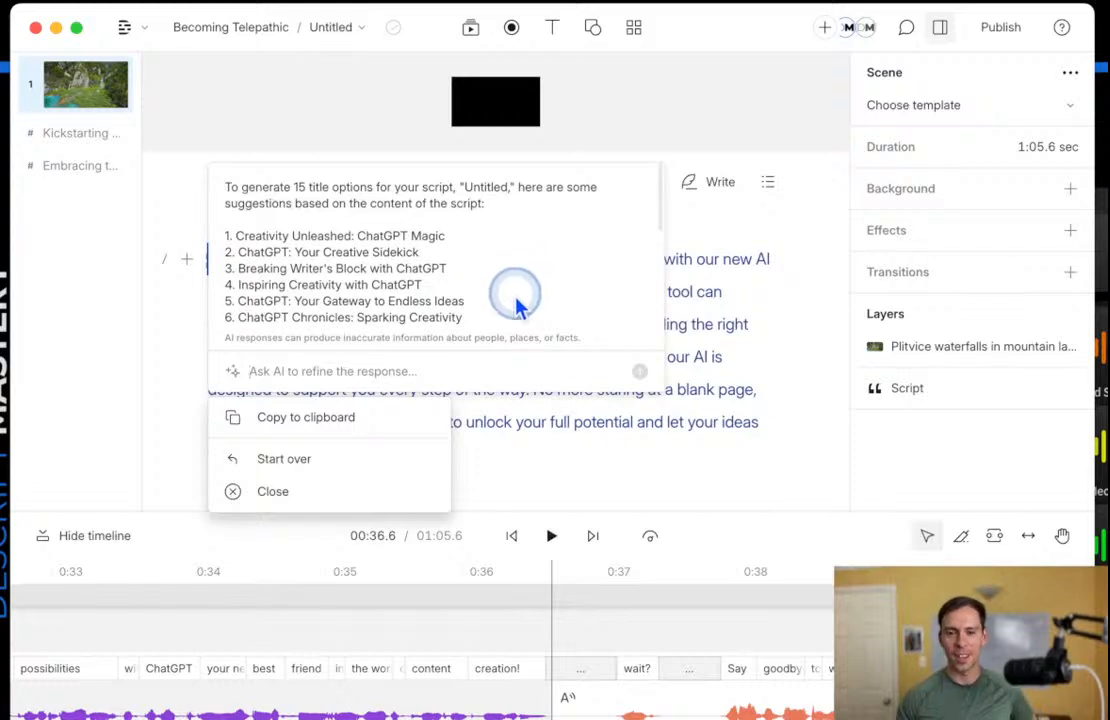
Review the 15 suggested titles, including "Creativity Unleashed: ChatGPT Magic" and "ChatGPT: Your Gateway to Endless Ideas", and close the AI response.
scroll(490, 308, down, 5)
scroll(460, 300, up, 5)
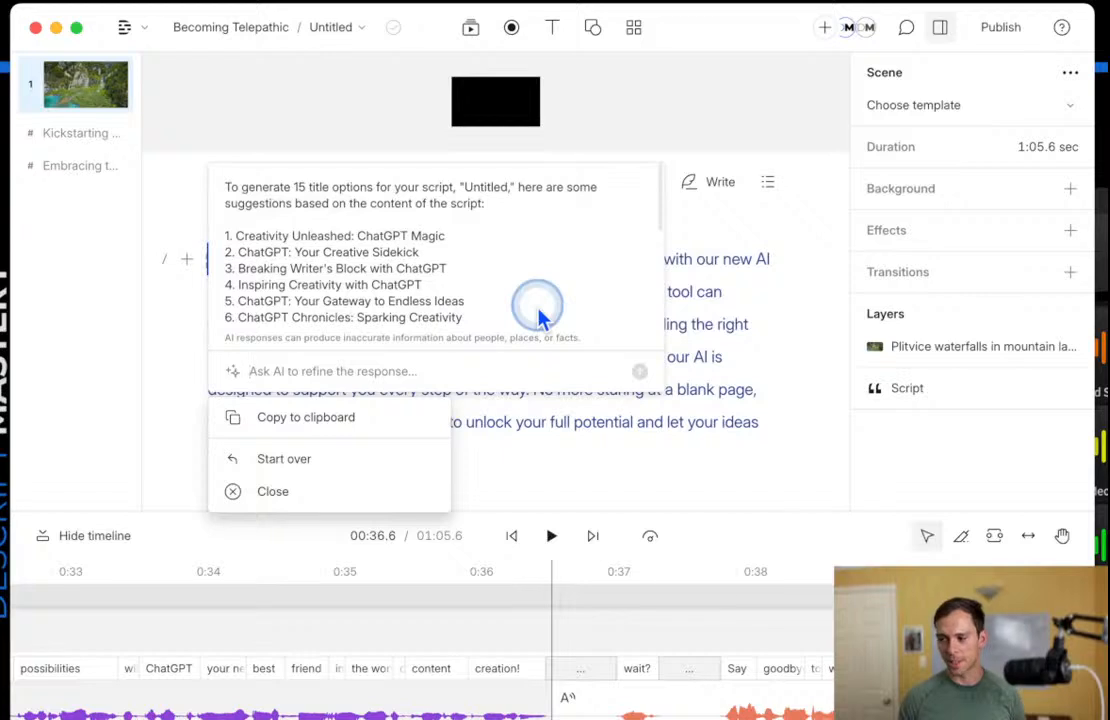
scroll(369, 264, down, 4)
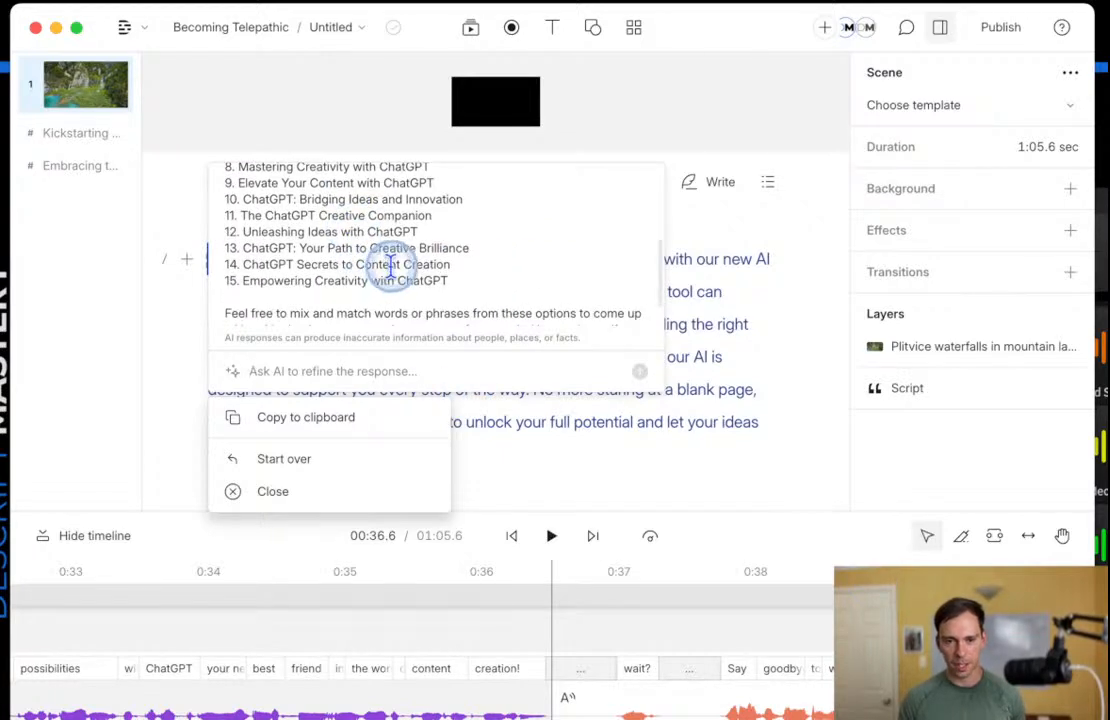
scroll(272, 248, up, 5)
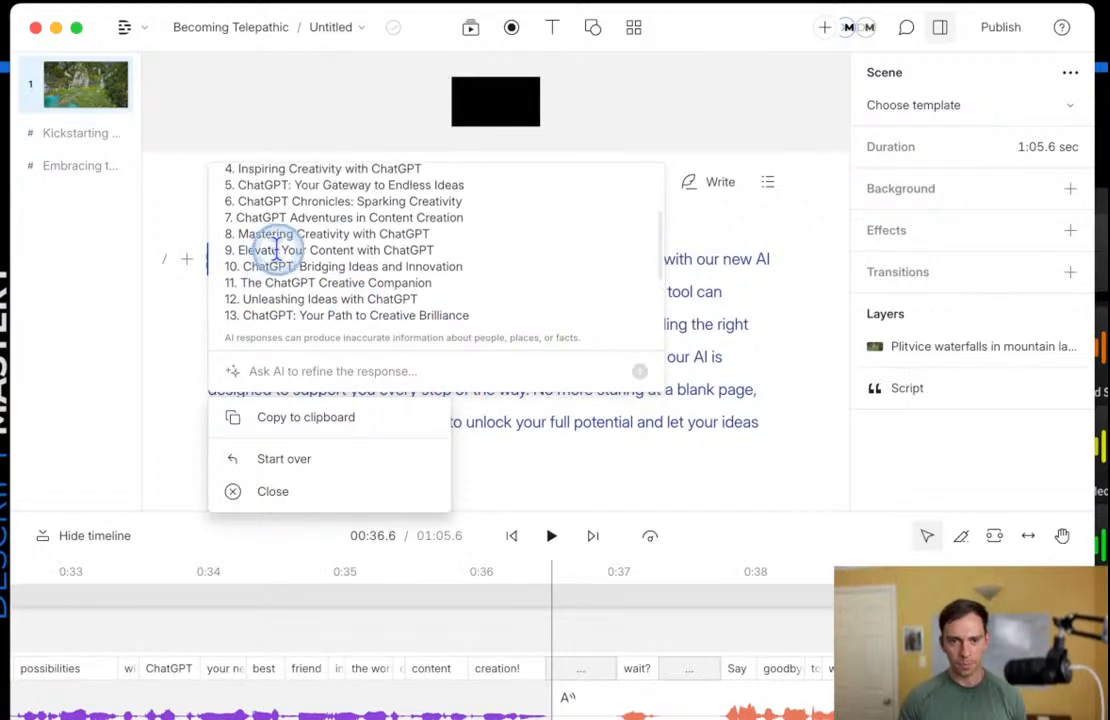
drag(237, 236, 446, 237)
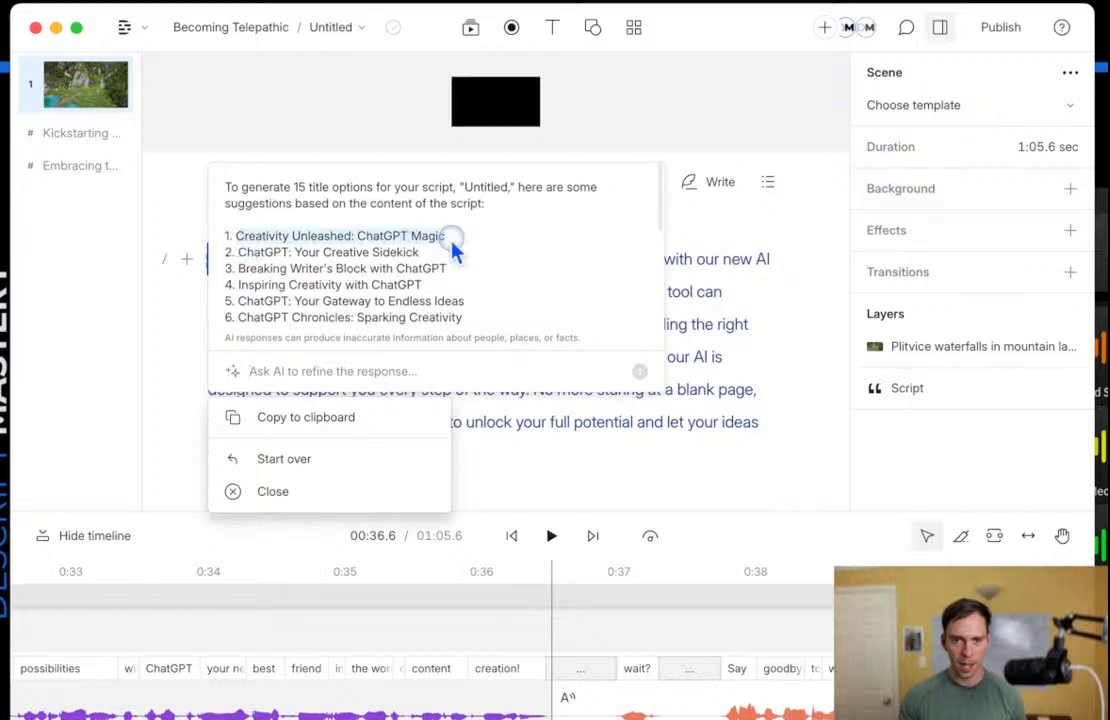
click(289, 237)
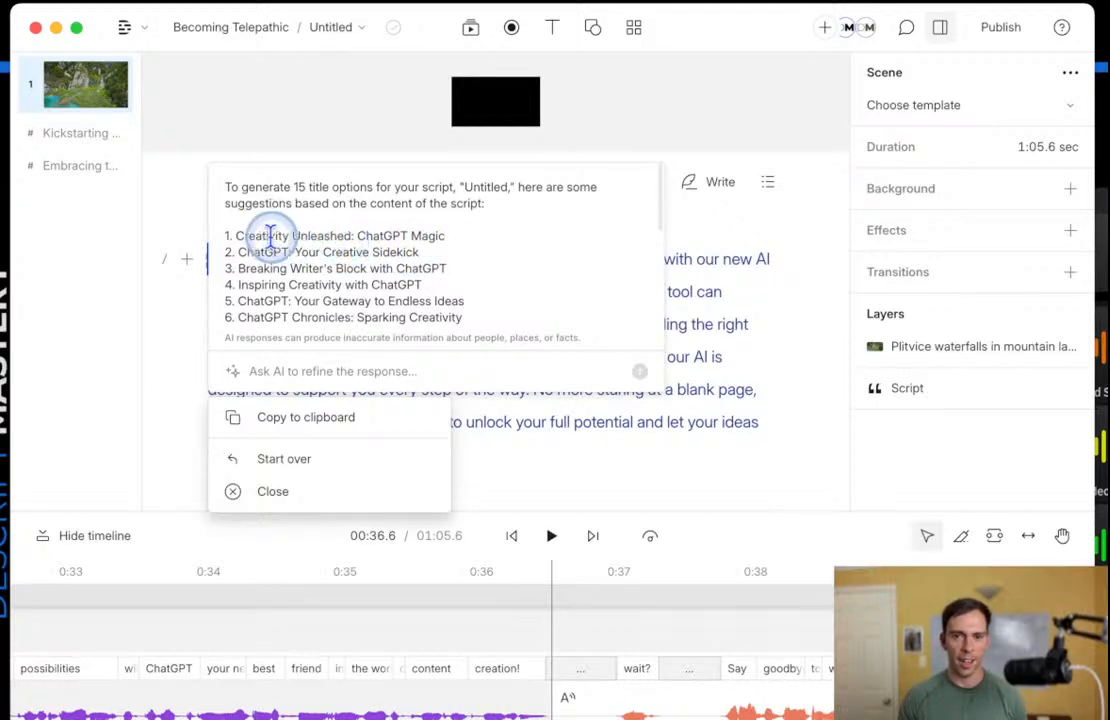
click(365, 240)
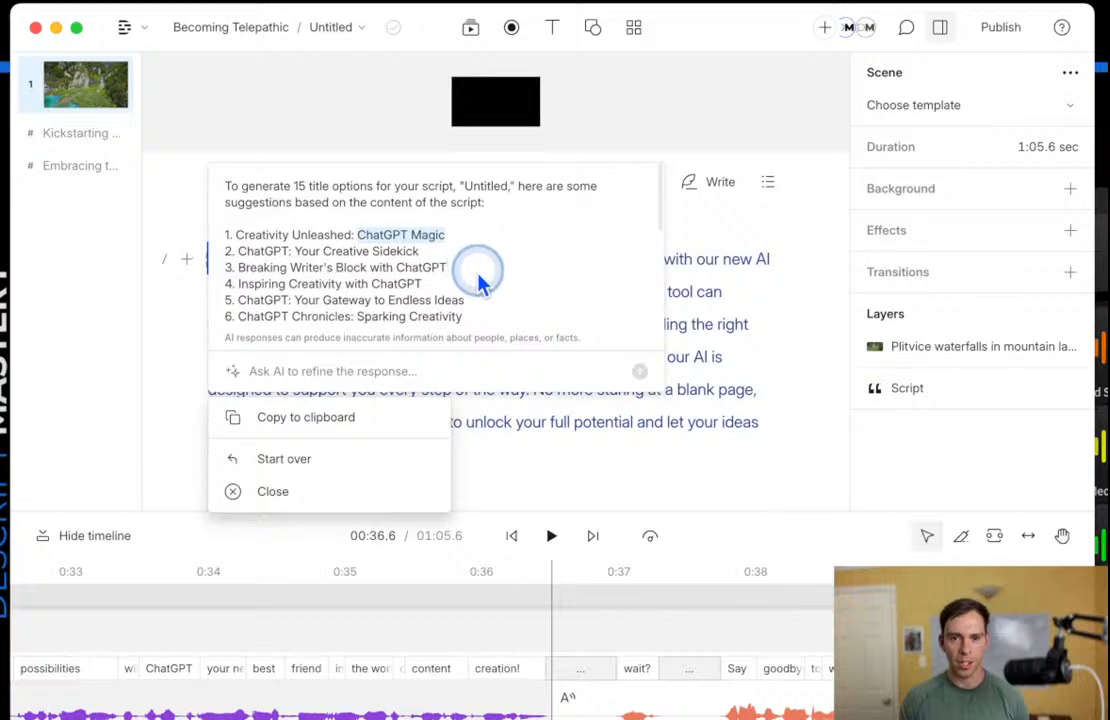
scroll(300, 290, down, 1)
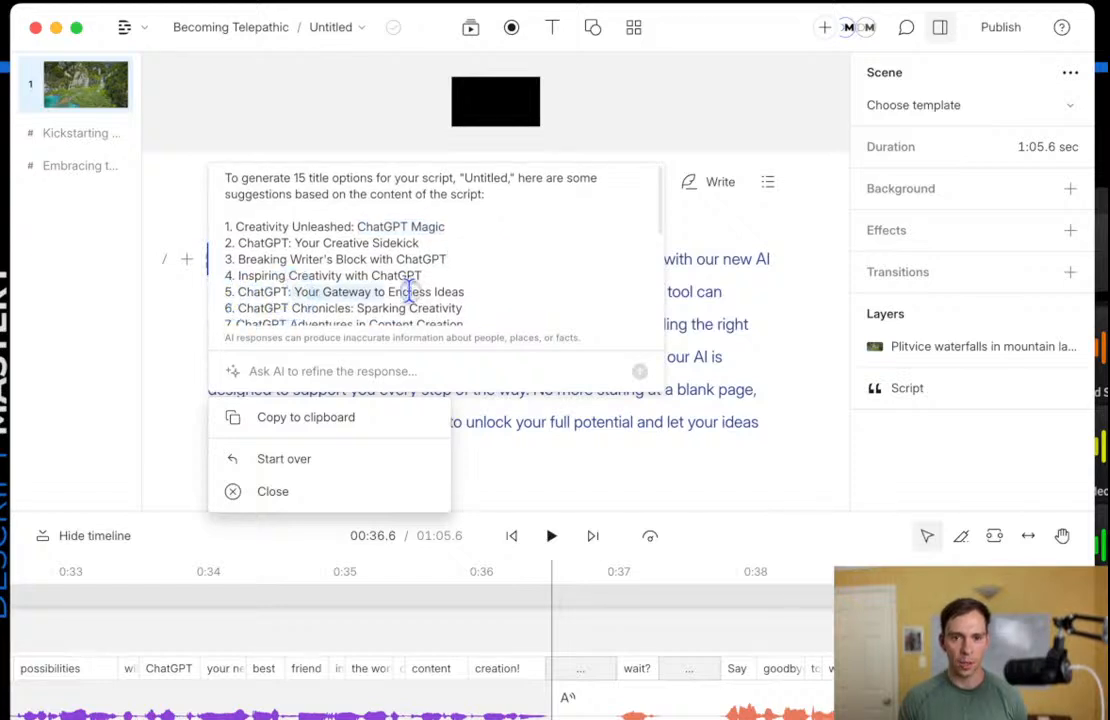
drag(493, 300, 655, 218)
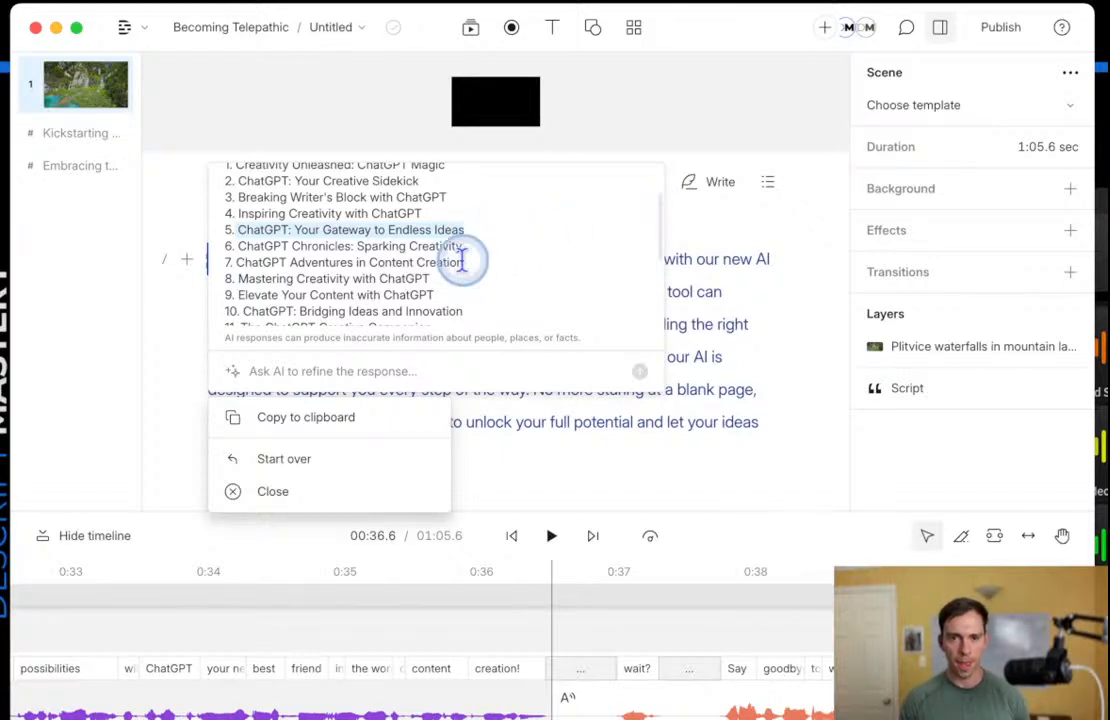
click(300, 493)
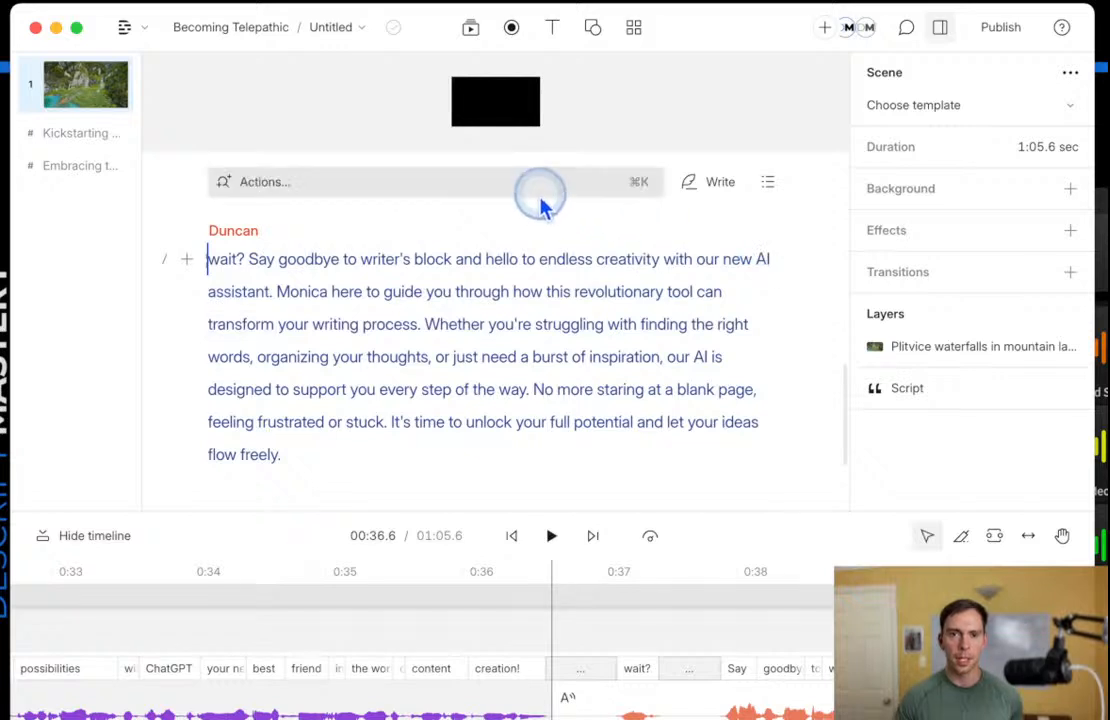
Open the composition "Copy of Becoming Telepathic" and look over the beginning of its script.
click(335, 28)
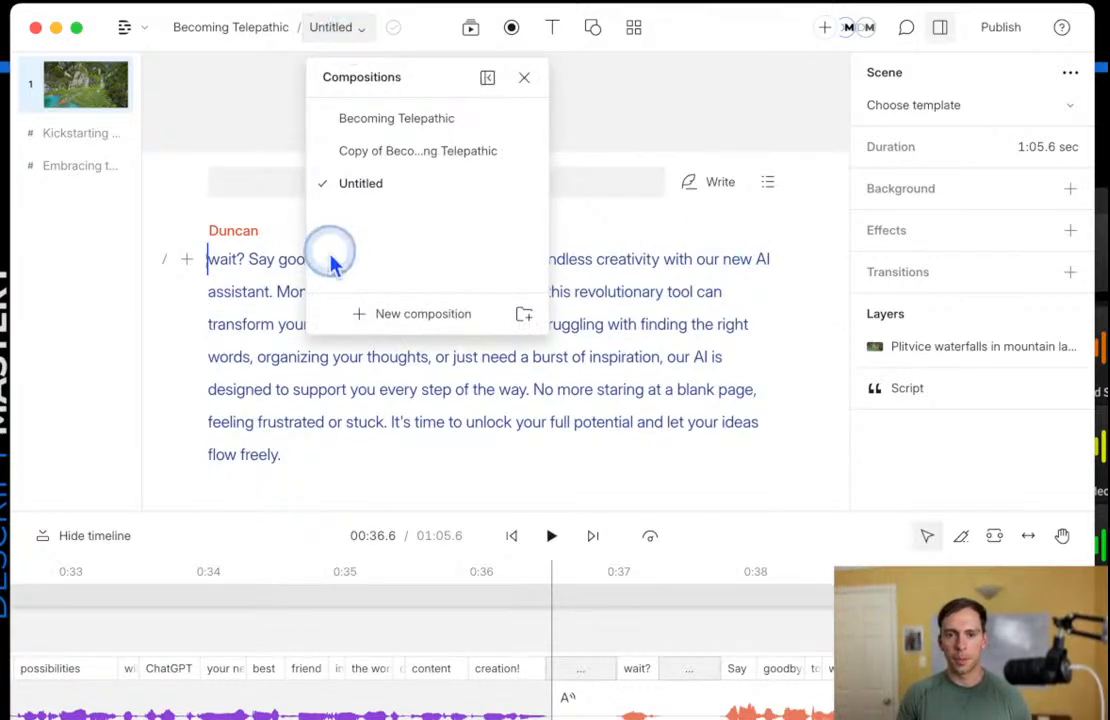
scroll(451, 385, down, 2)
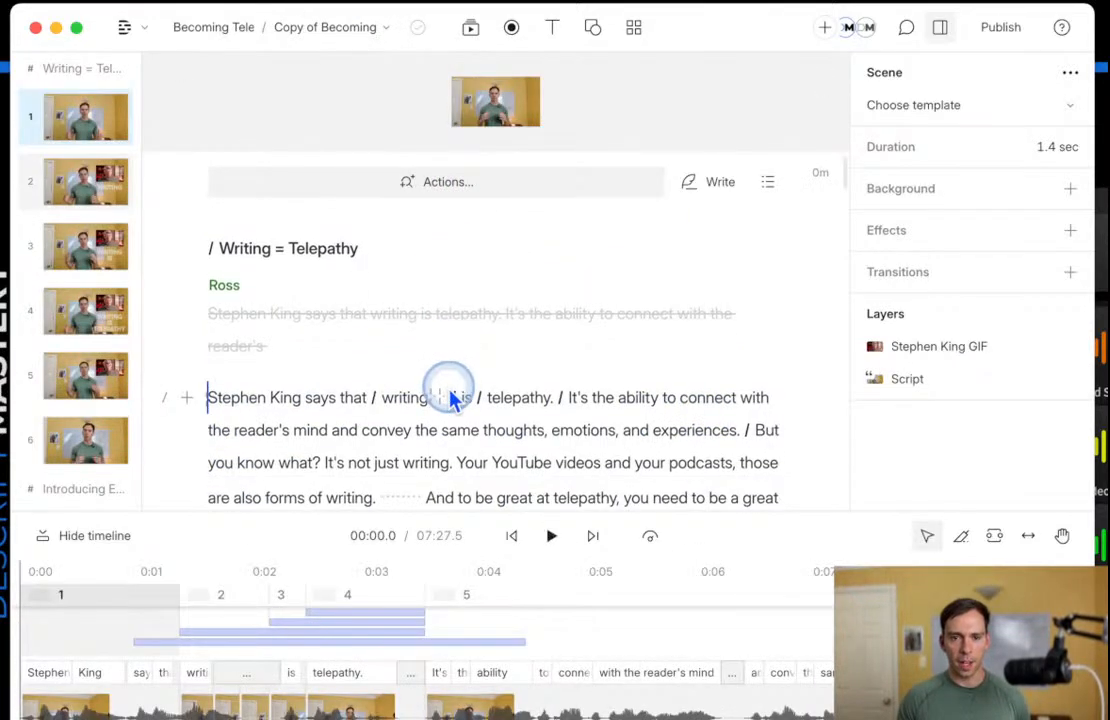
scroll(500, 368, up, 3)
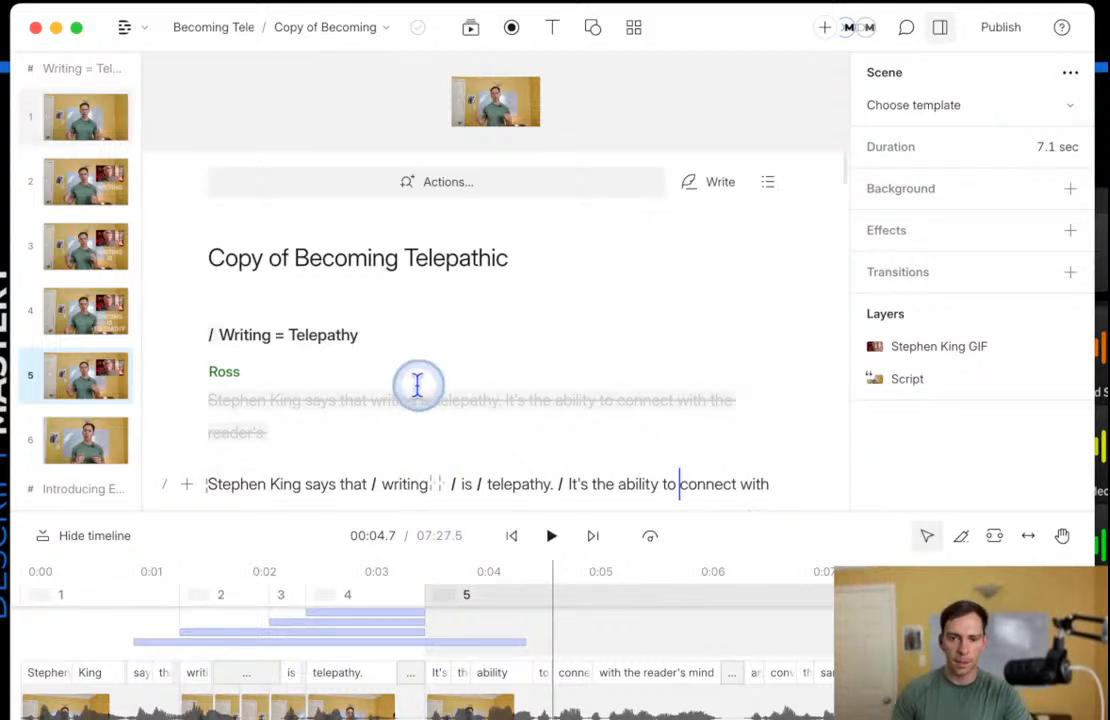
Create a new composition in the project and continue with it empty.
click(360, 30)
click(384, 322)
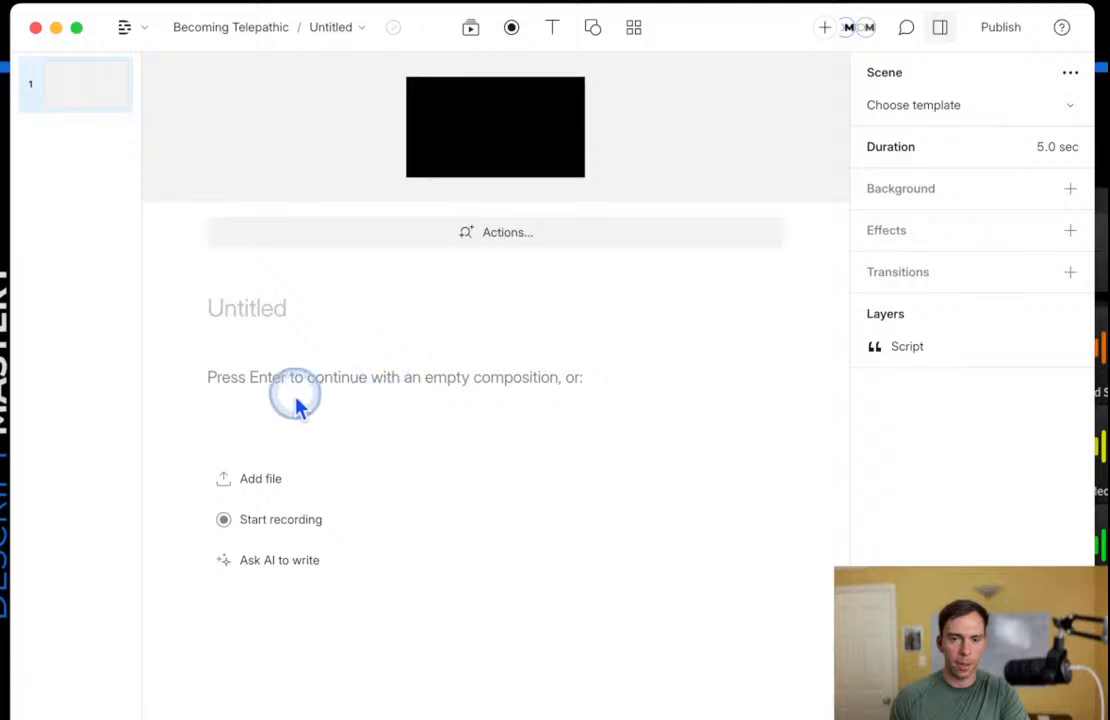
key(Return)
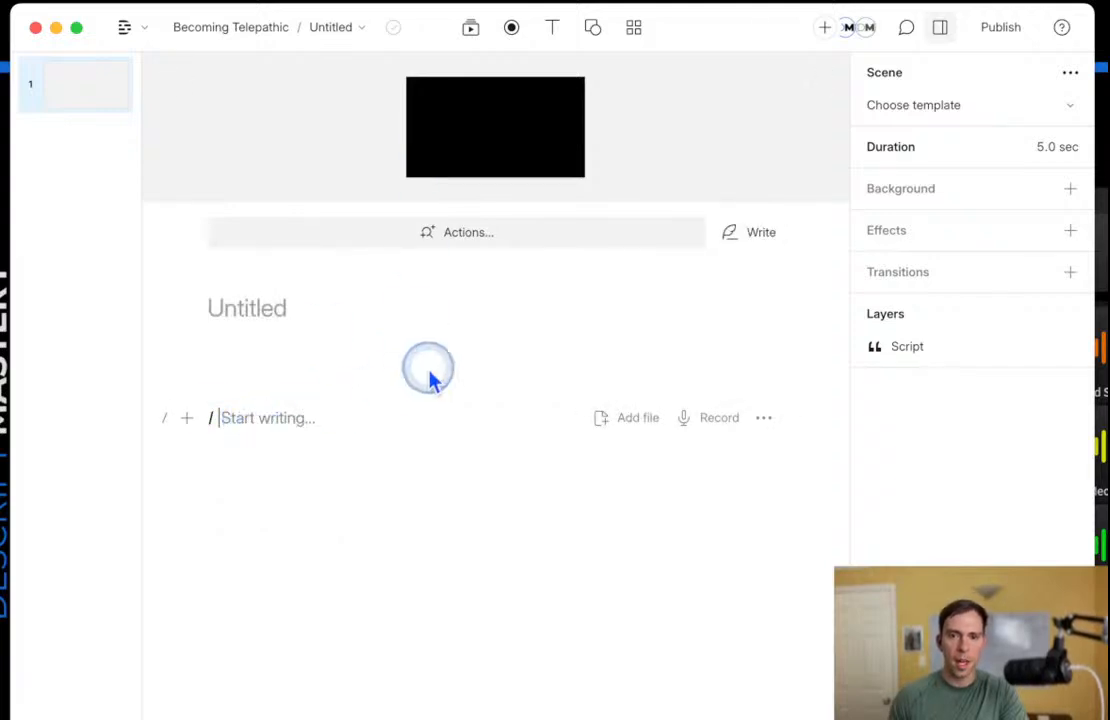
click(470, 30)
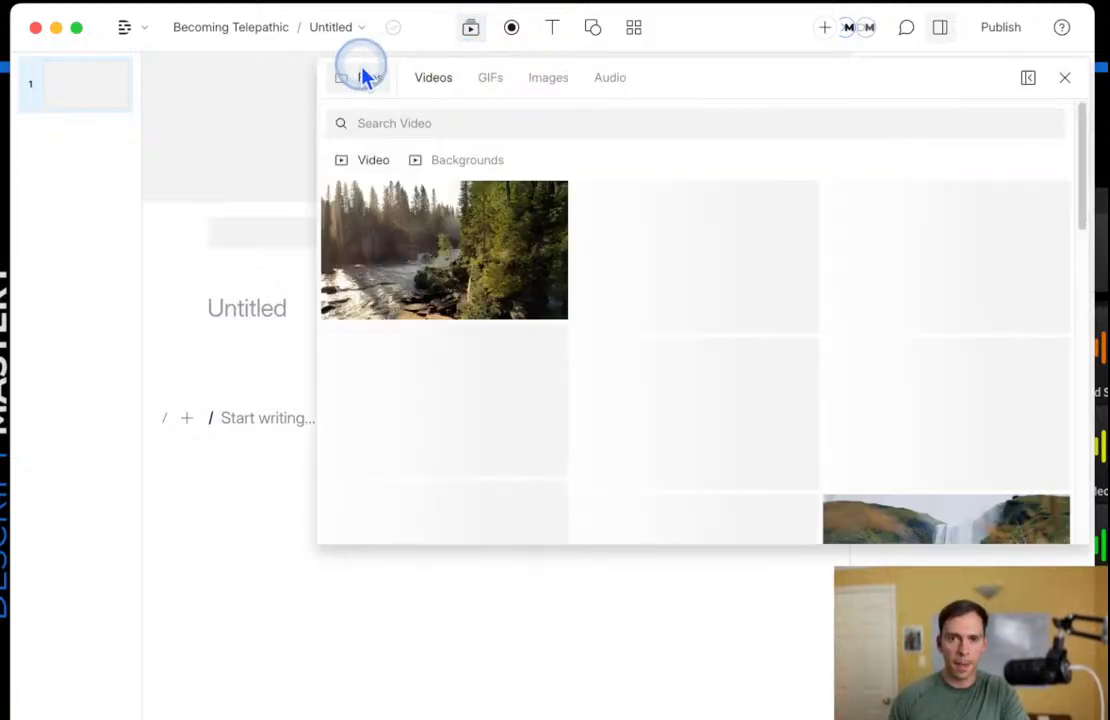
click(364, 79)
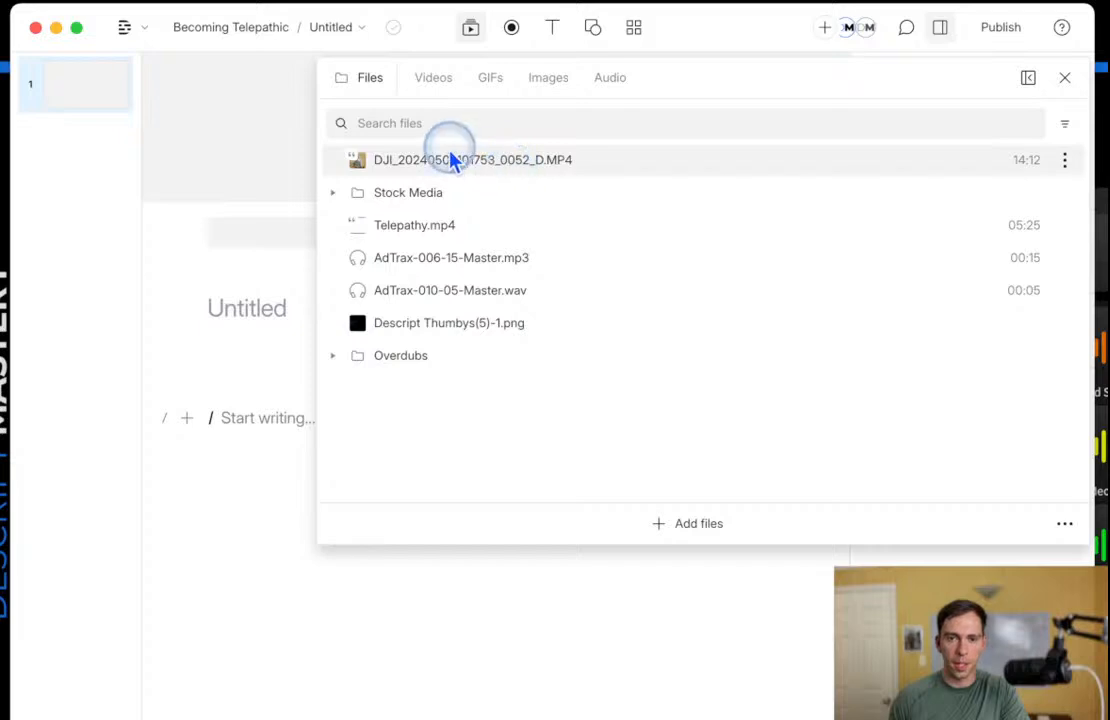
click(333, 30)
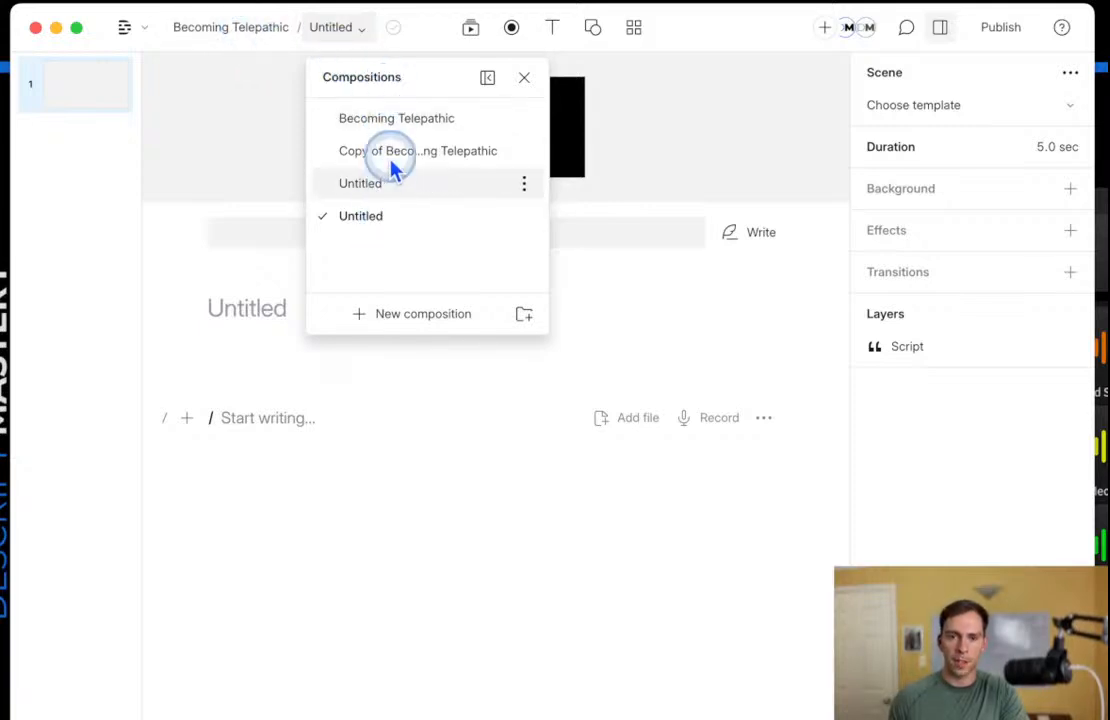
click(471, 28)
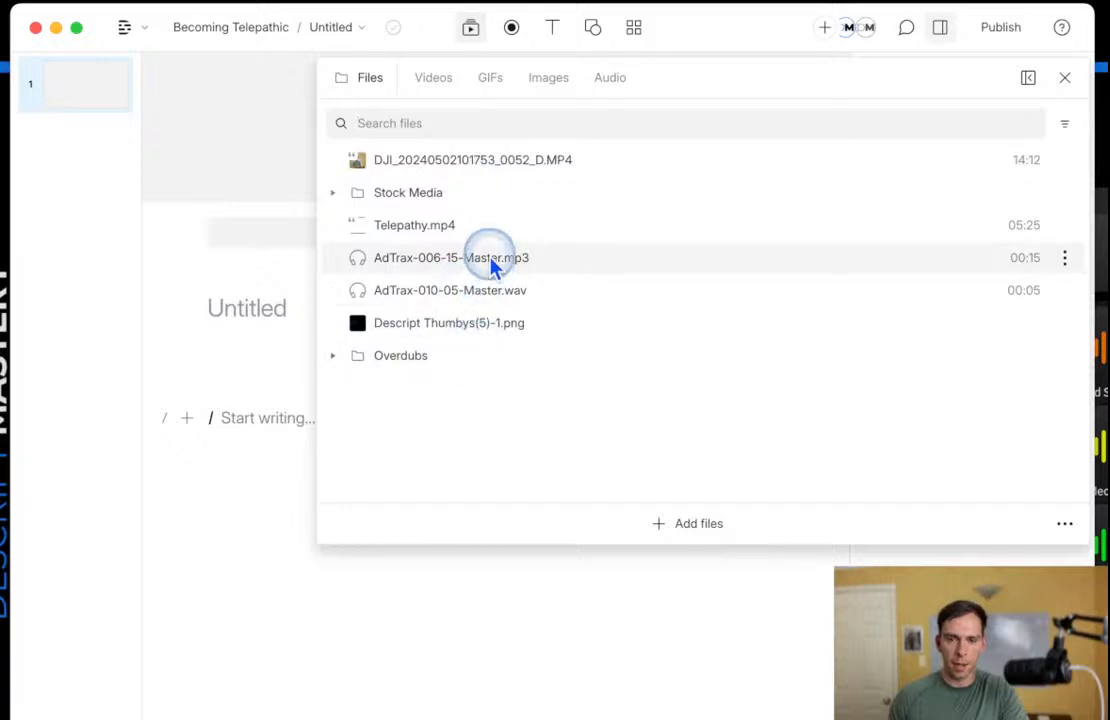
click(550, 163)
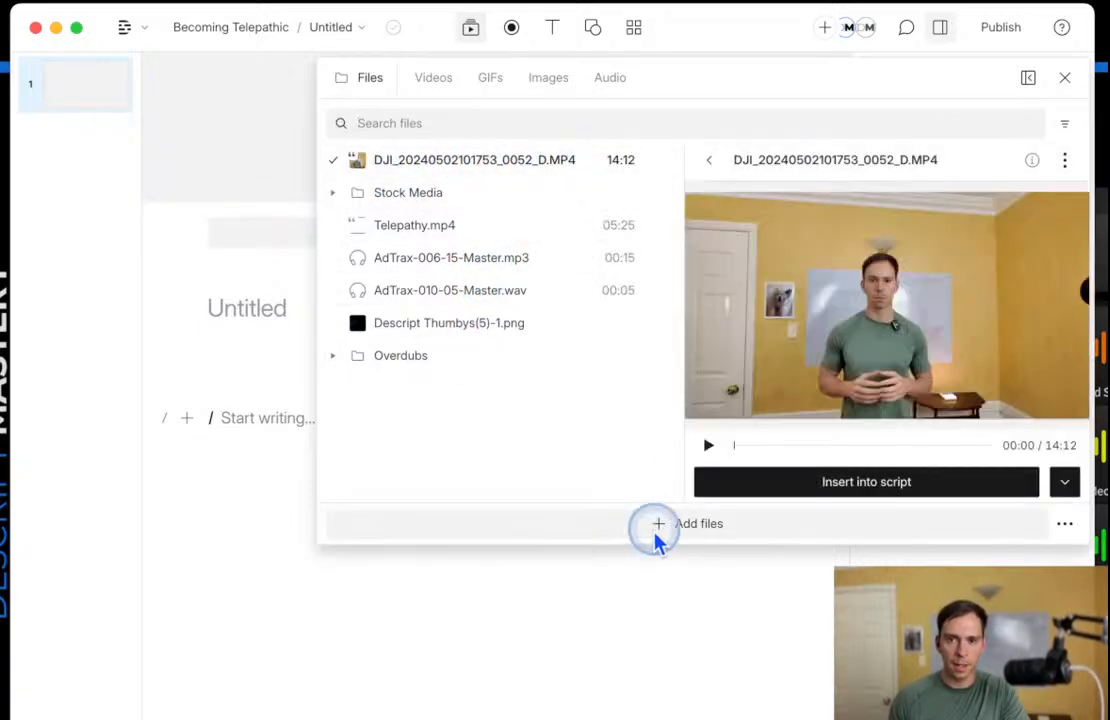
click(900, 483)
drag(208, 490, 592, 654)
click(453, 562)
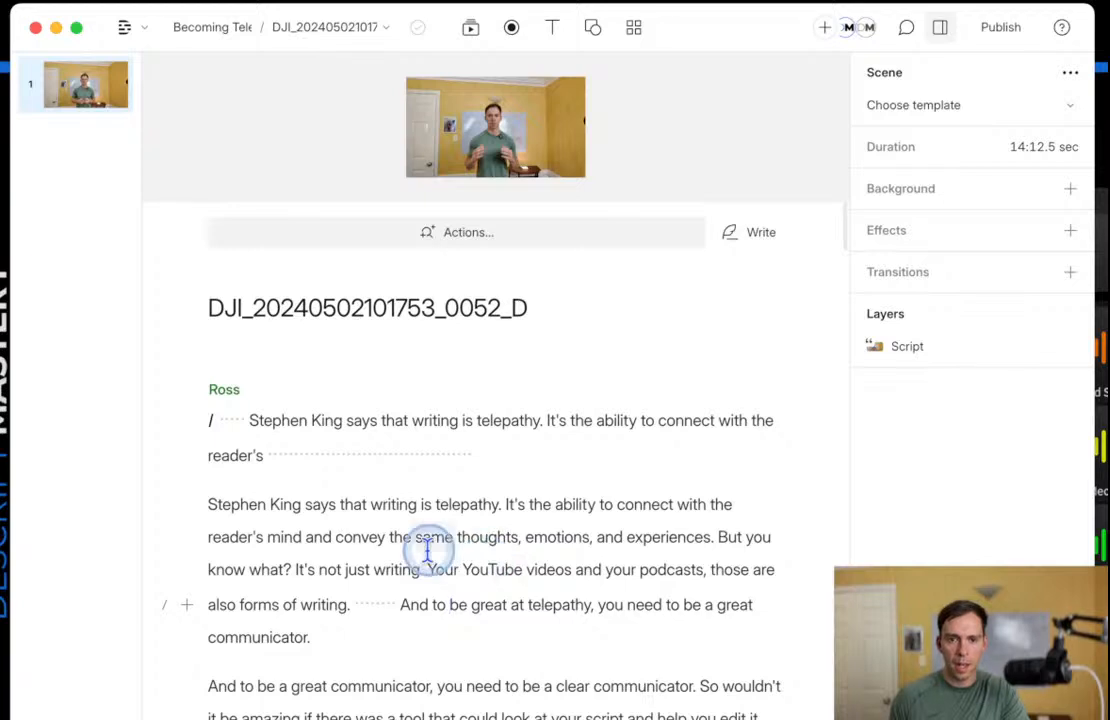
Run the AI action "Edit for clarity" on the script with its default prompt about disfluencies, repeated sections and tangents.
click(455, 234)
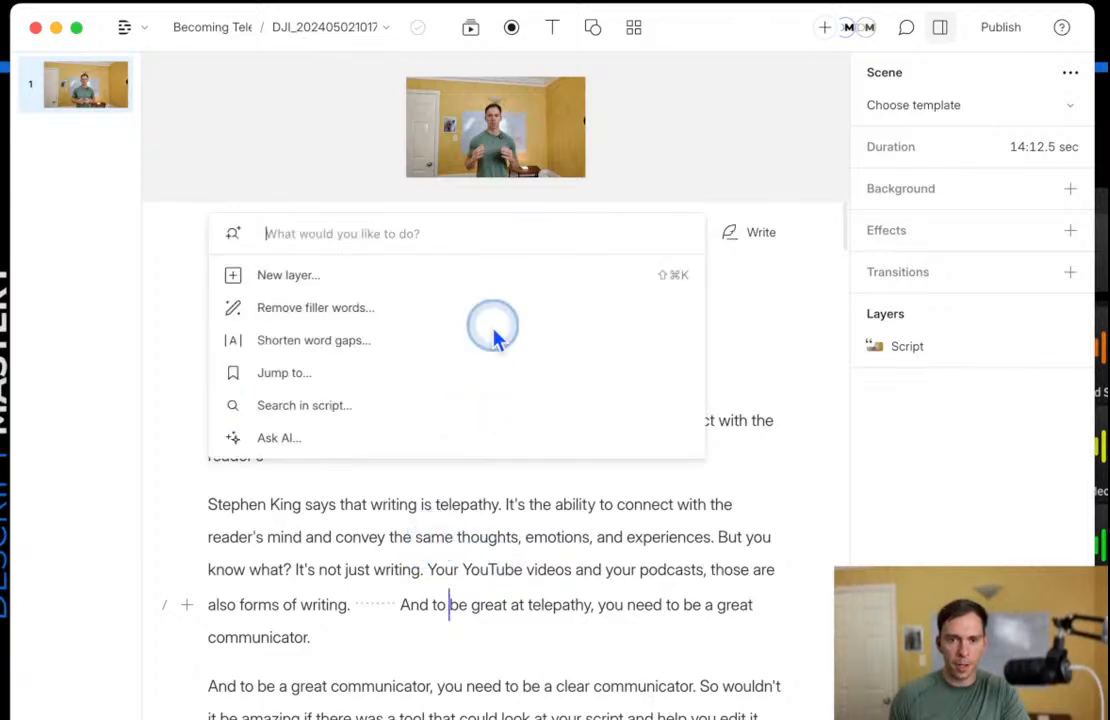
click(256, 445)
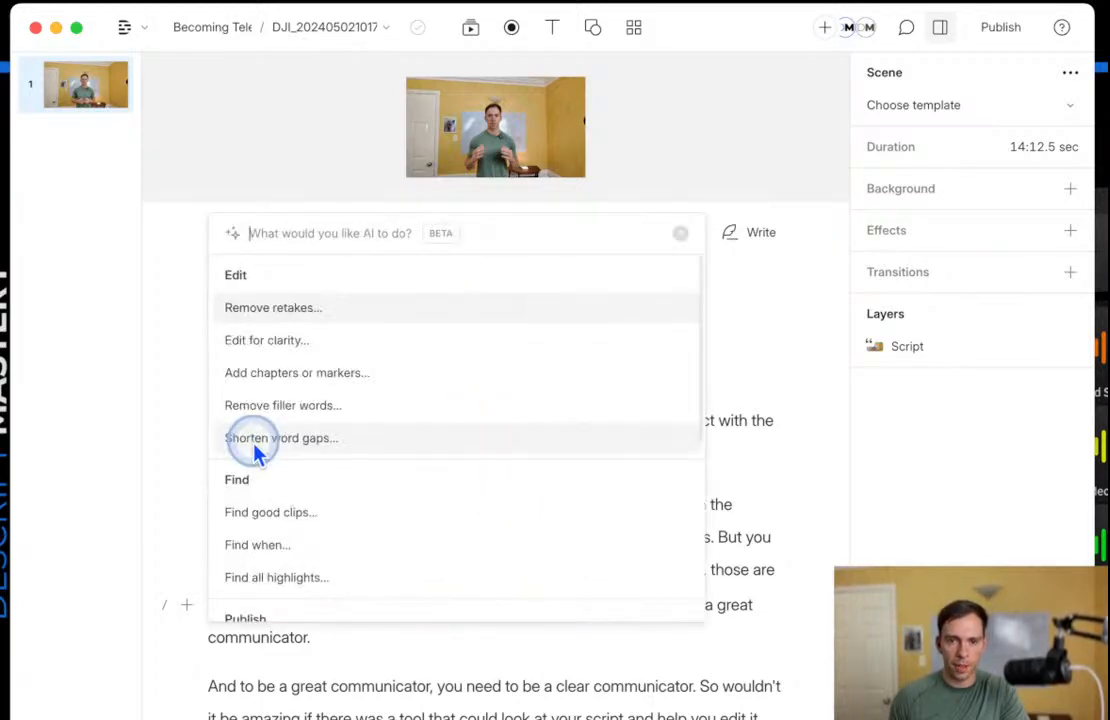
click(333, 350)
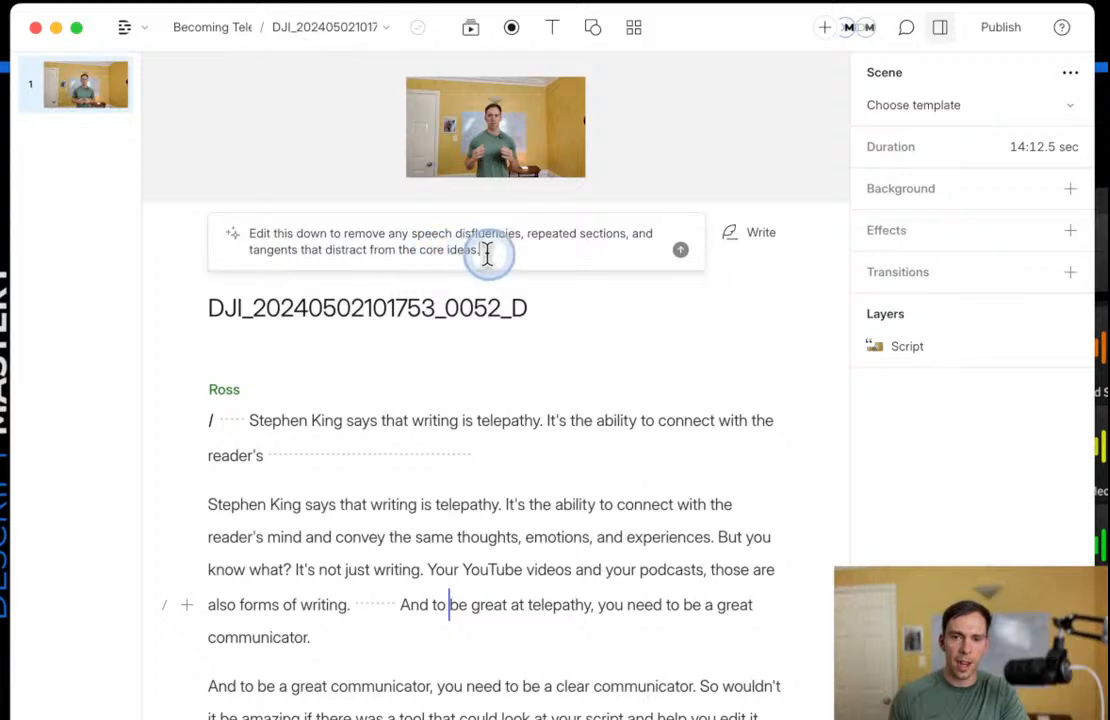
click(680, 251)
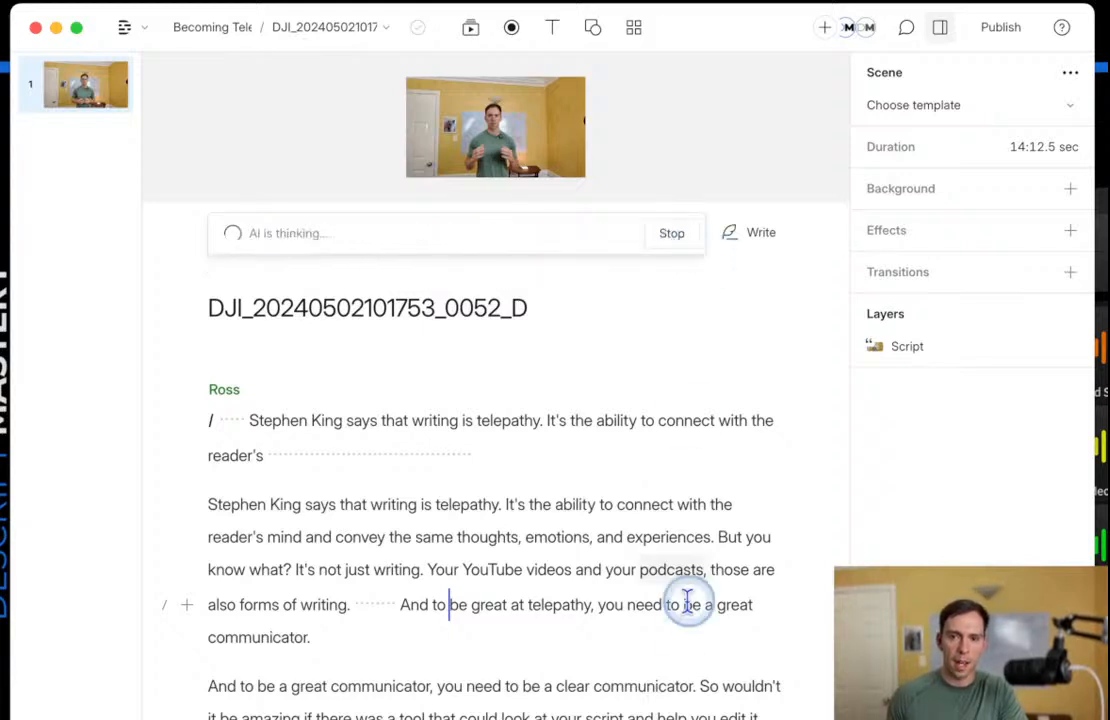
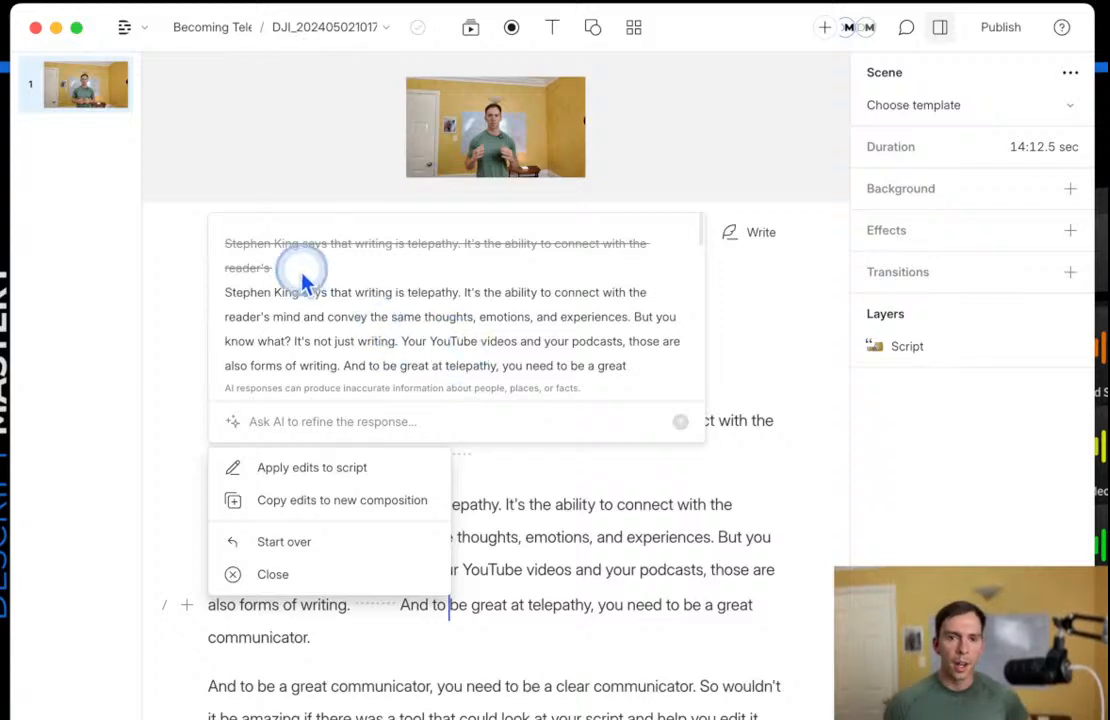
Compare the struck-out first take of the Stephen King opening with the retake kept in the proposed edit.
drag(224, 245, 540, 320)
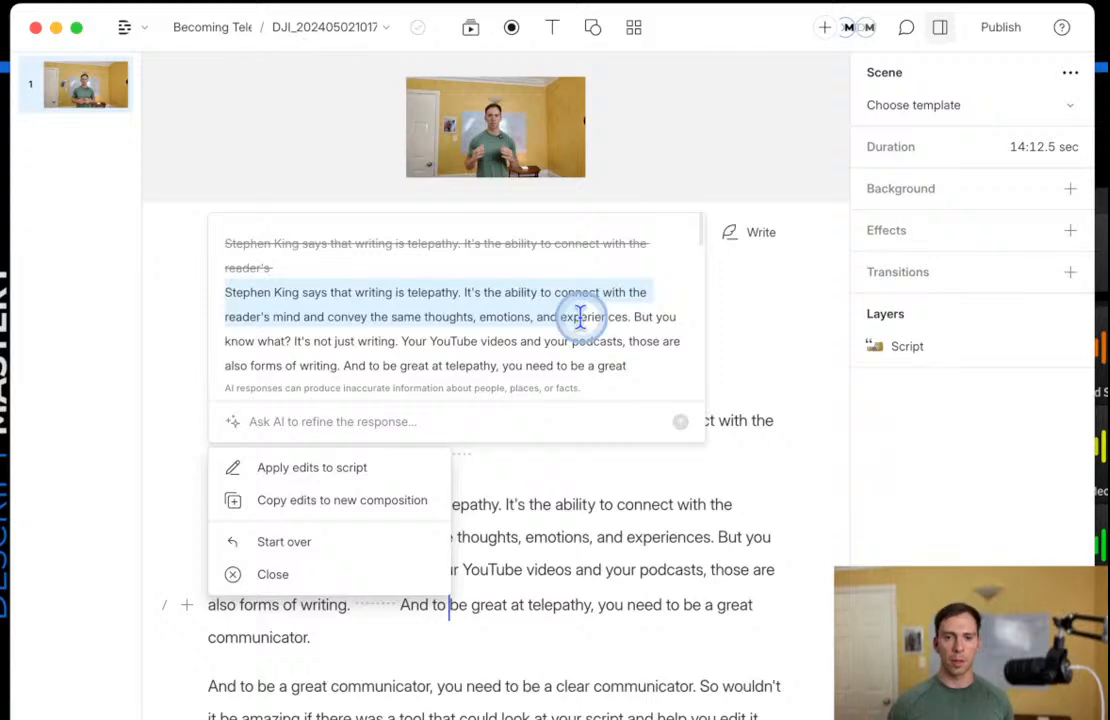
drag(580, 317, 628, 318)
drag(287, 268, 225, 245)
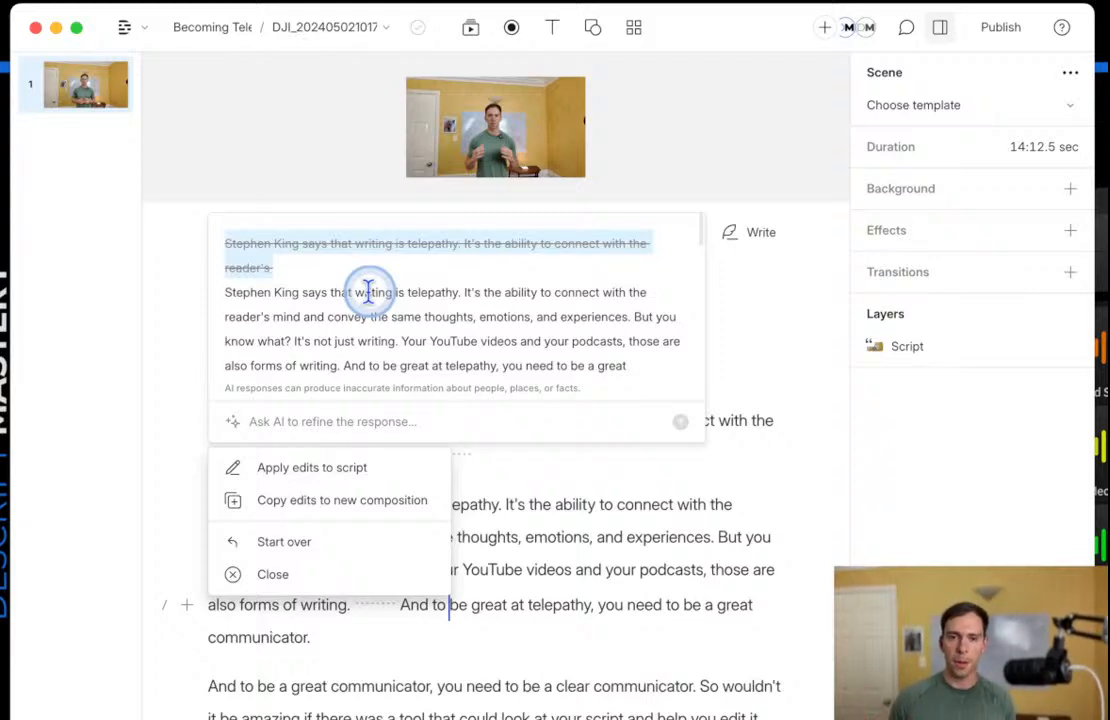
click(296, 250)
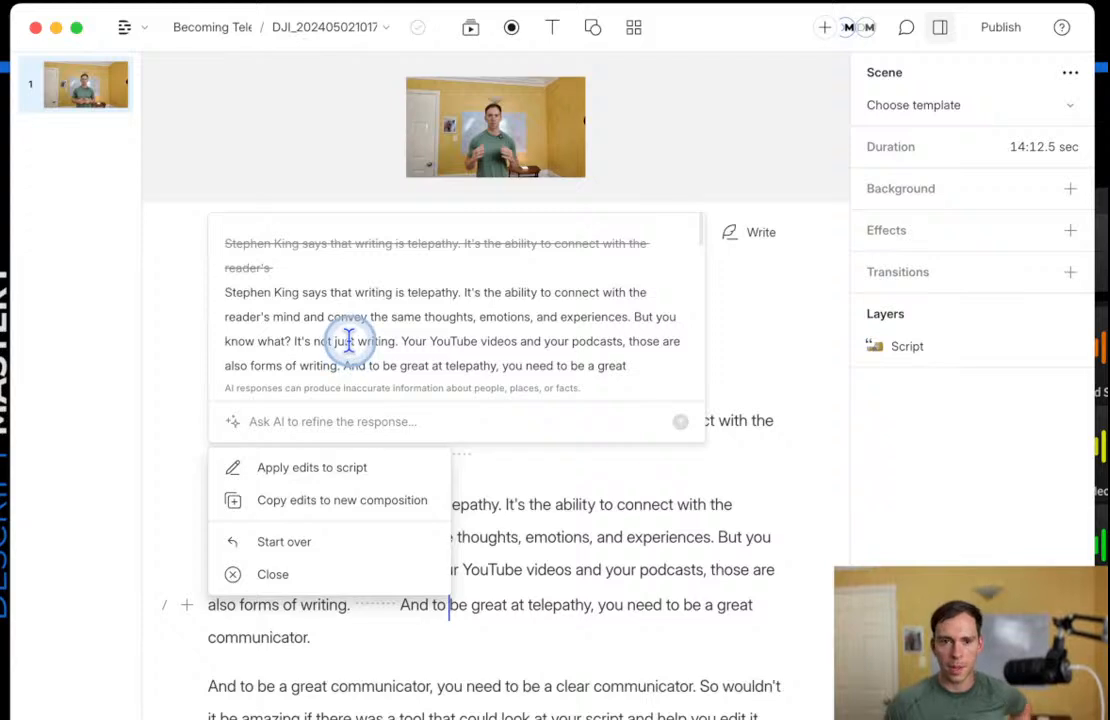
Read on through the proposed edit, examining the struck-out filler words, repetitions and tangents in the intro and Siberian Husky sections.
scroll(352, 350, down, 1)
scroll(354, 352, down, 5)
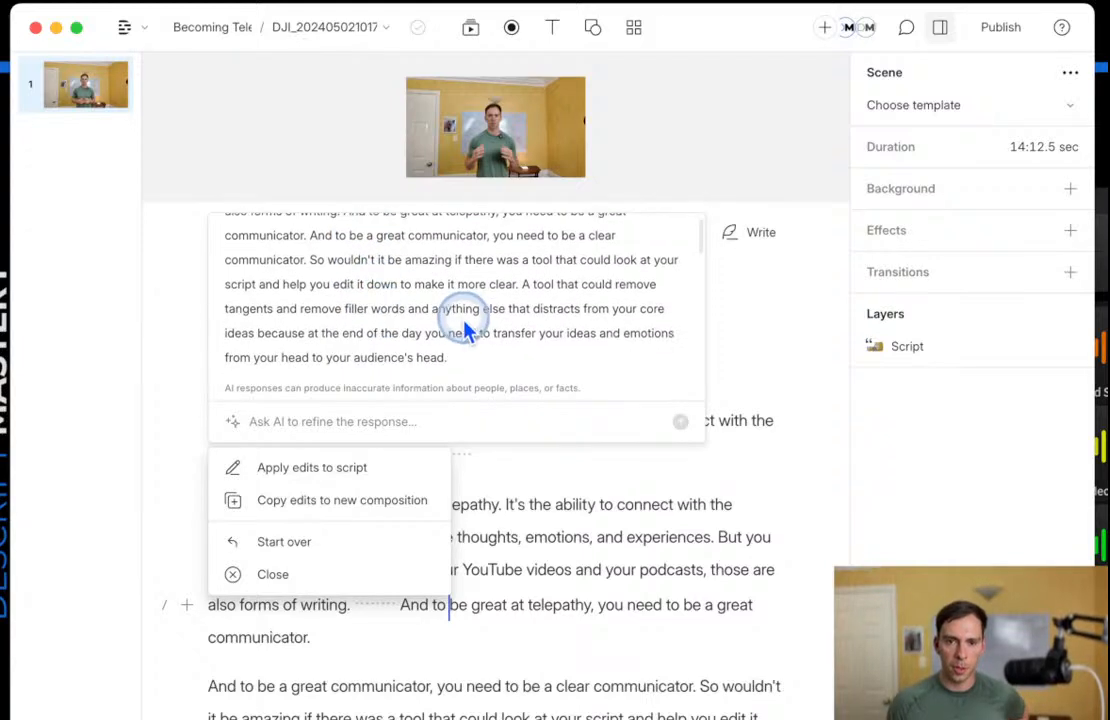
scroll(471, 318, down, 2)
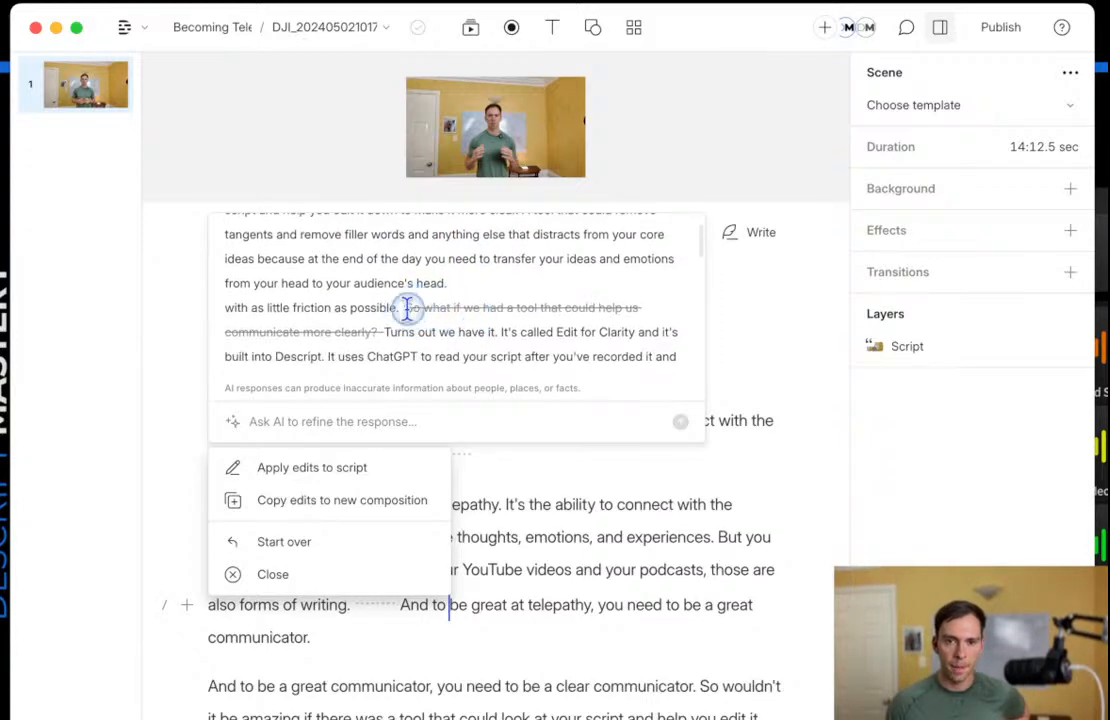
drag(407, 308, 386, 328)
scroll(620, 318, down, 5)
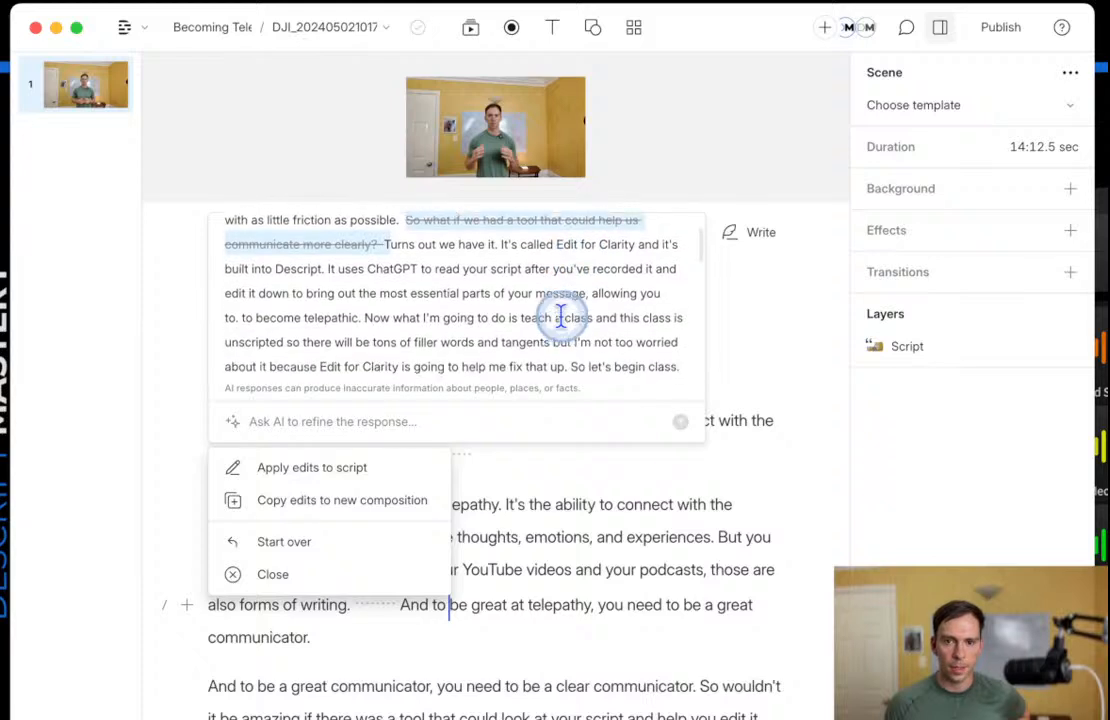
scroll(531, 326, down, 1)
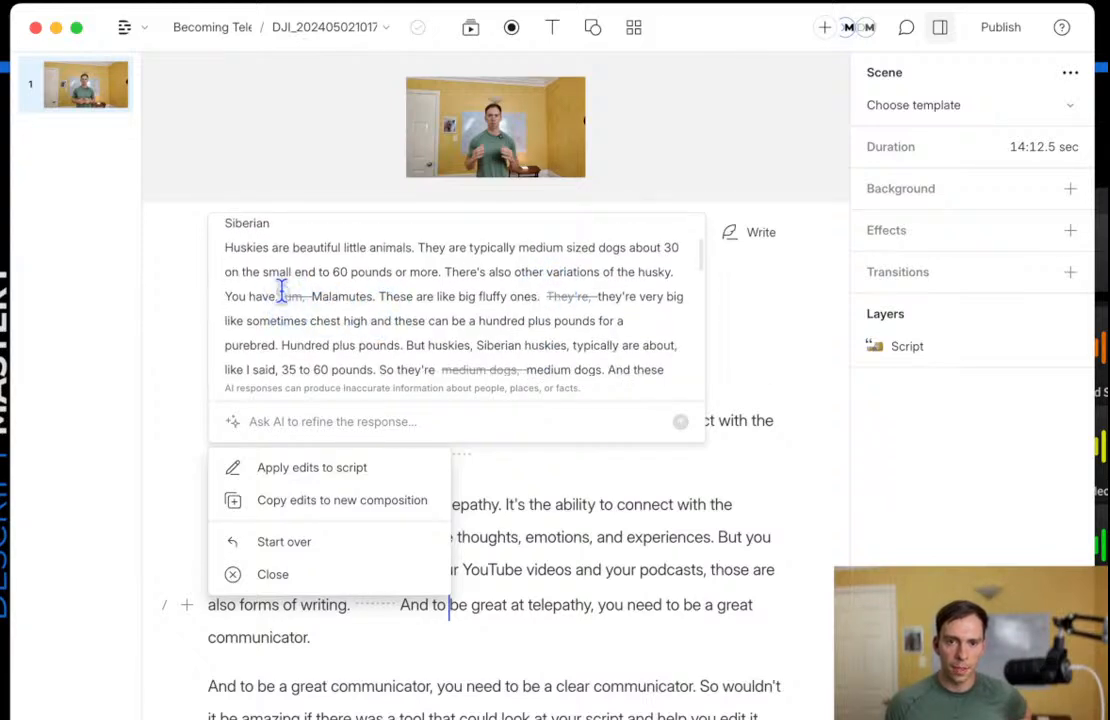
scroll(340, 300, down, 8)
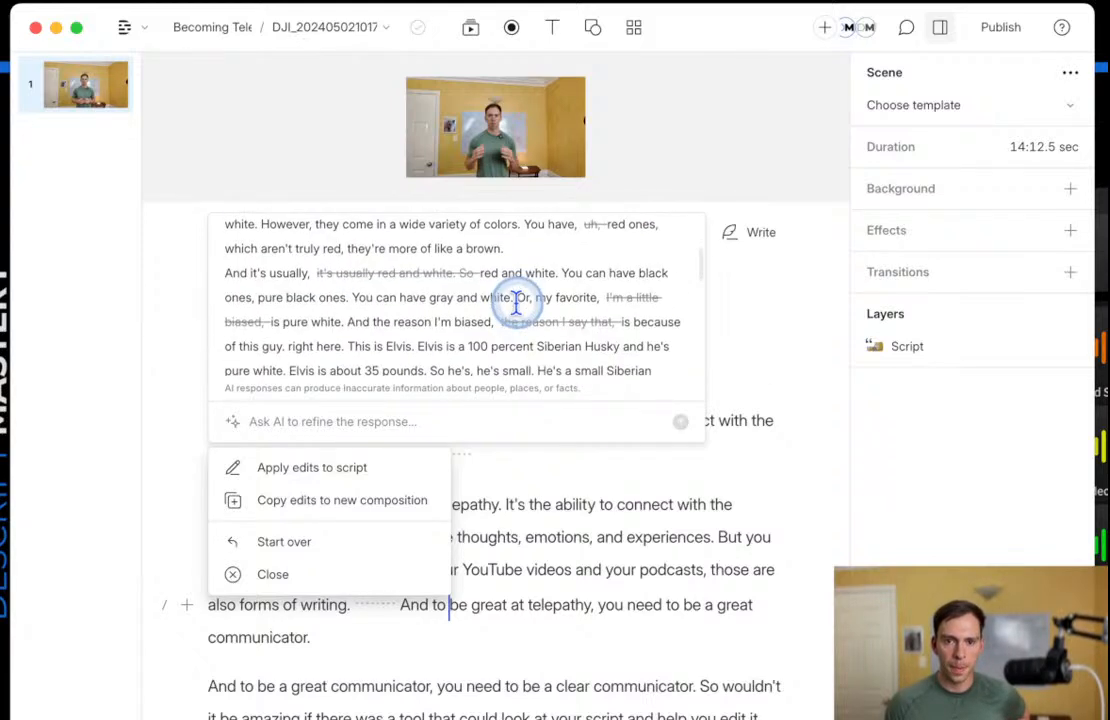
scroll(528, 285, down, 1)
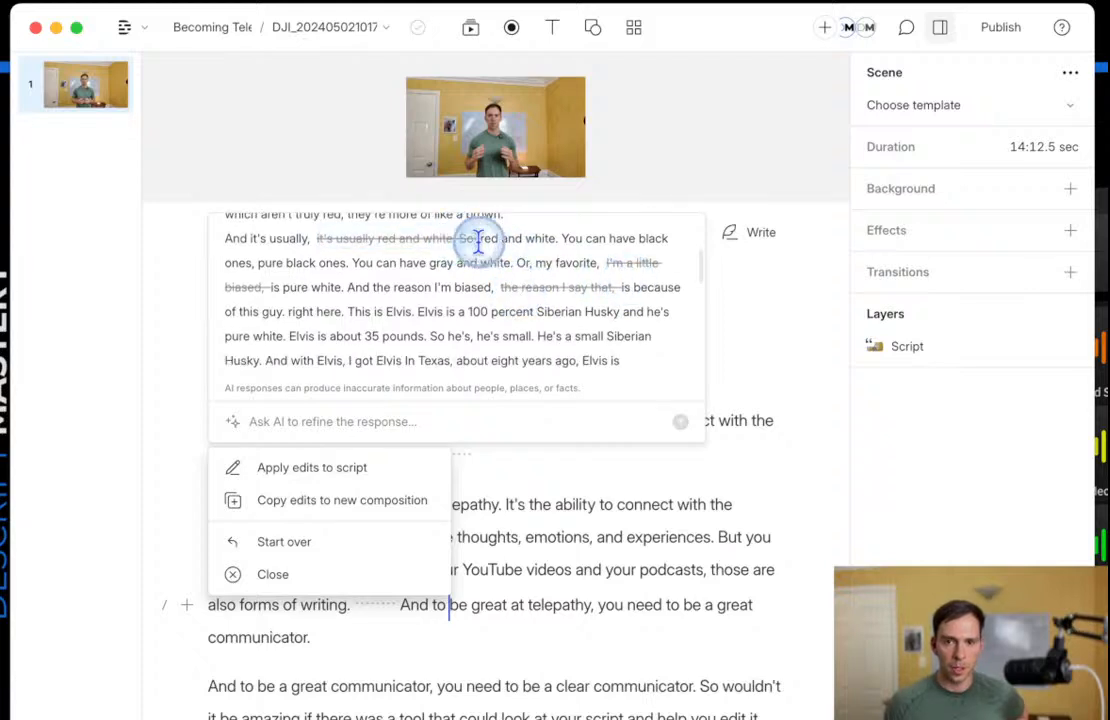
scroll(520, 290, down, 10)
scroll(414, 310, down, 5)
scroll(556, 337, down, 9)
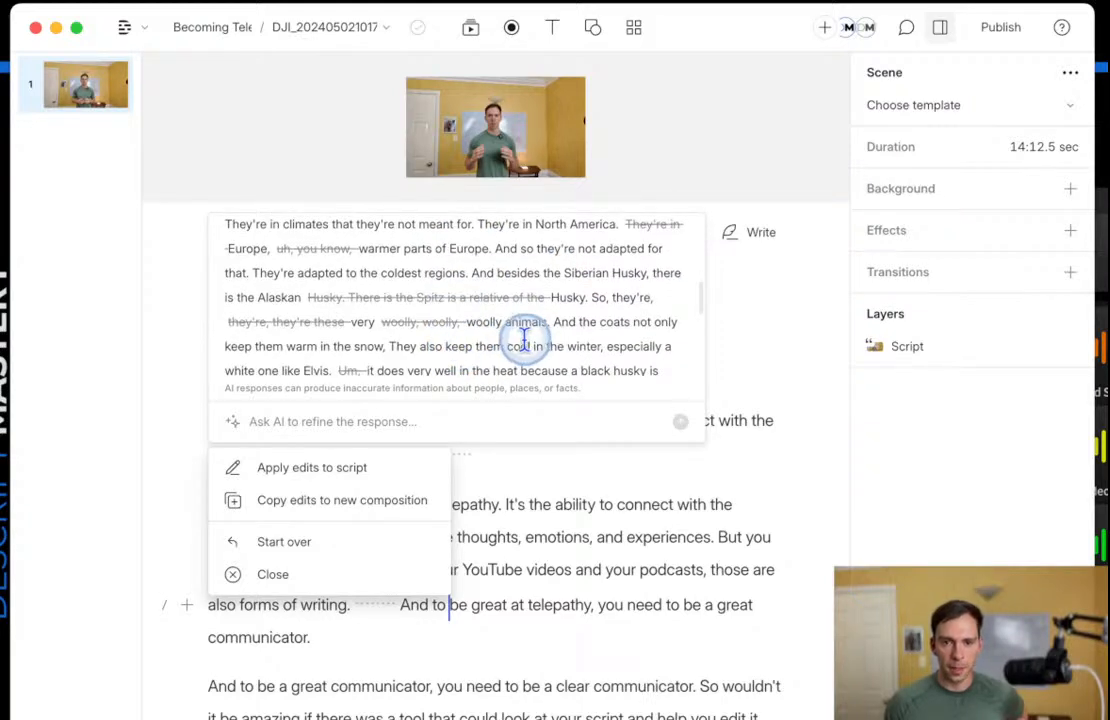
Apply the proposed clarity edits to the script and close the AI response after checking the struck-out first Stephen King take.
click(390, 482)
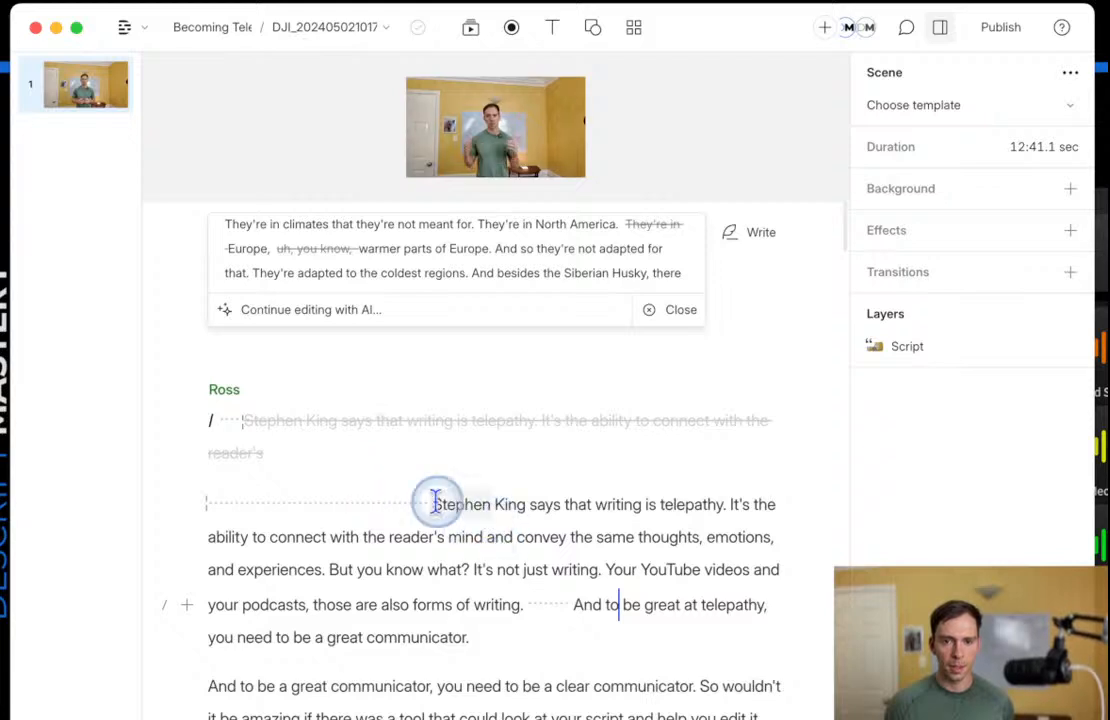
click(280, 424)
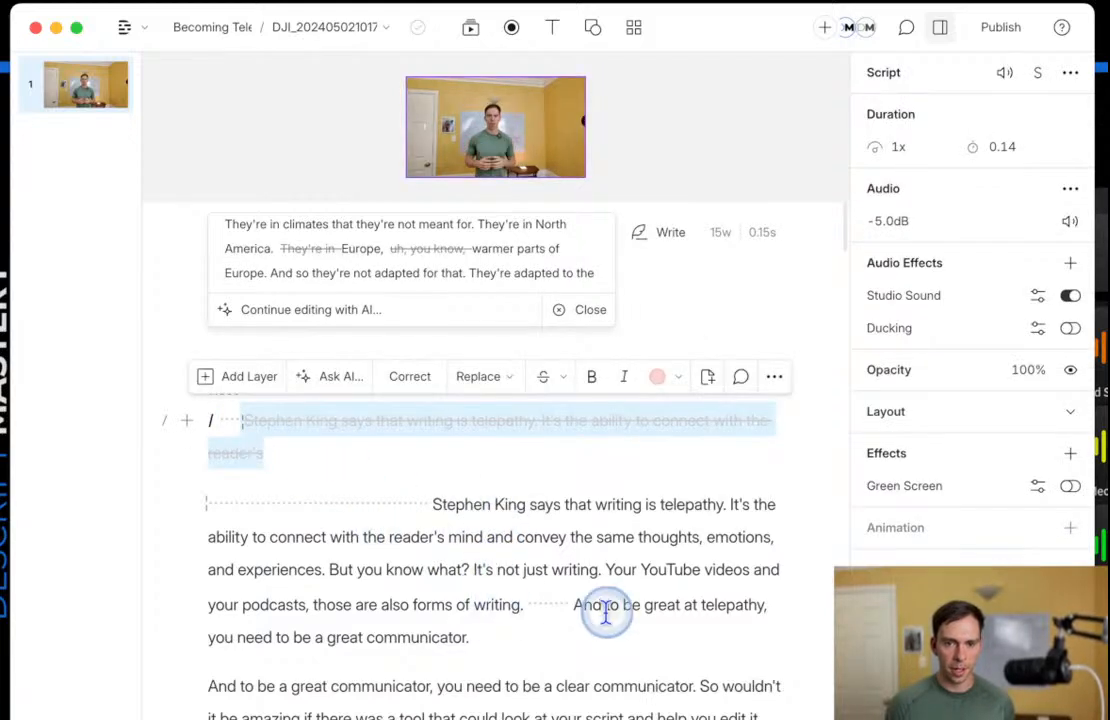
click(446, 466)
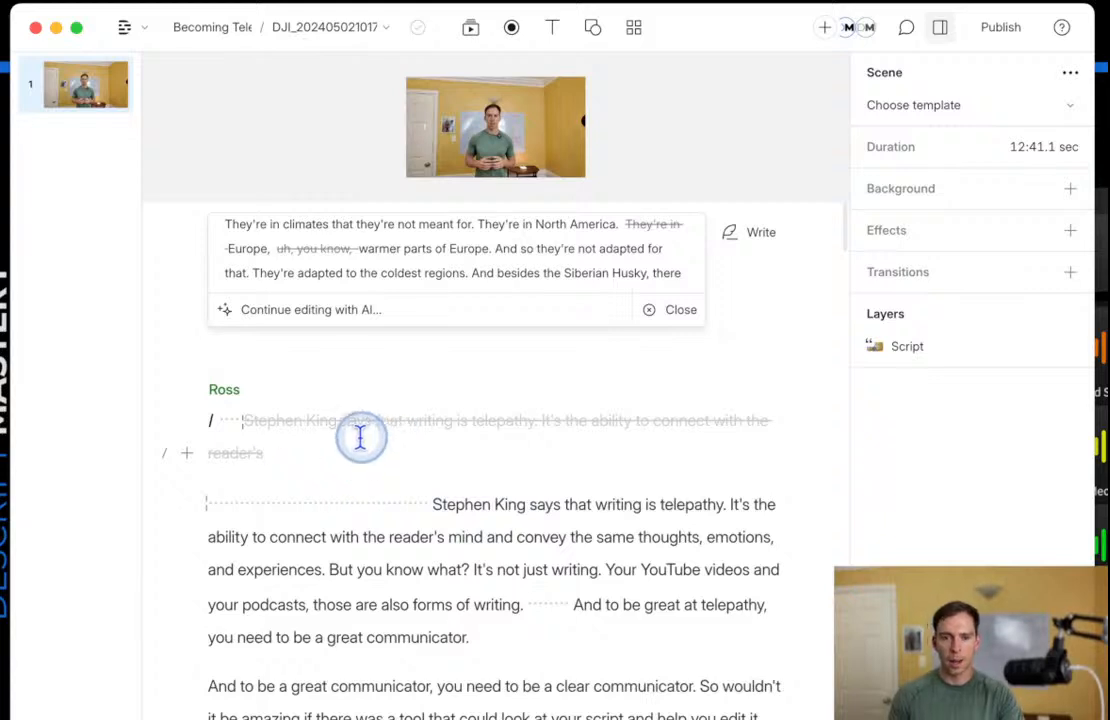
click(273, 452)
drag(273, 452, 401, 467)
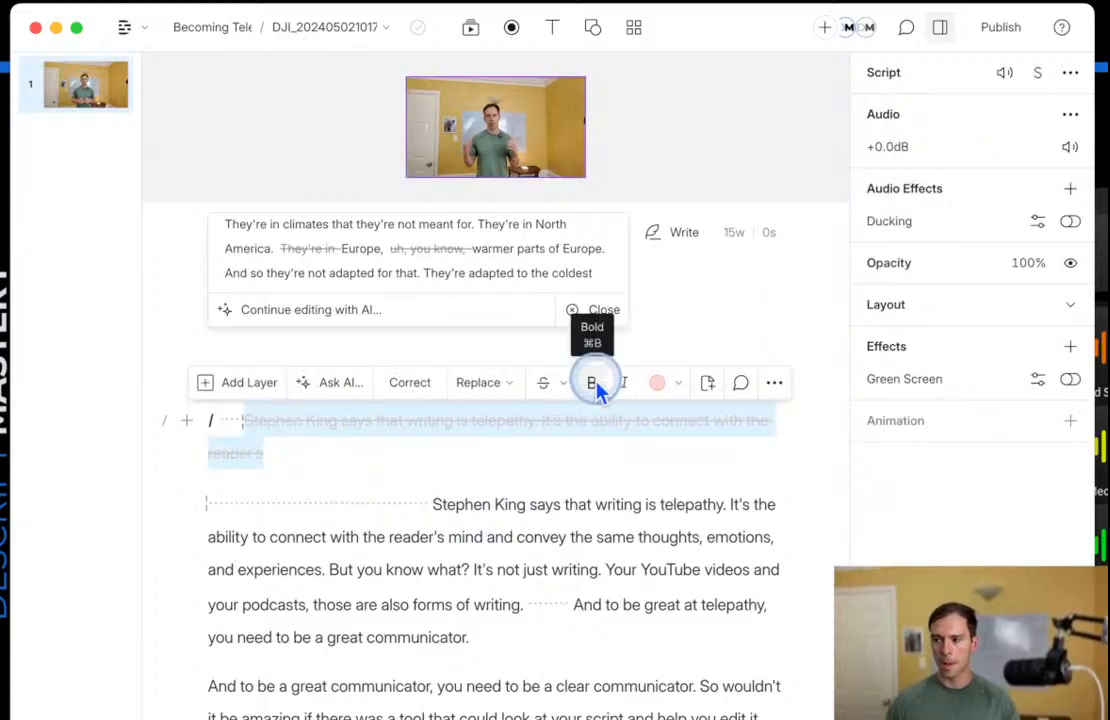
click(572, 310)
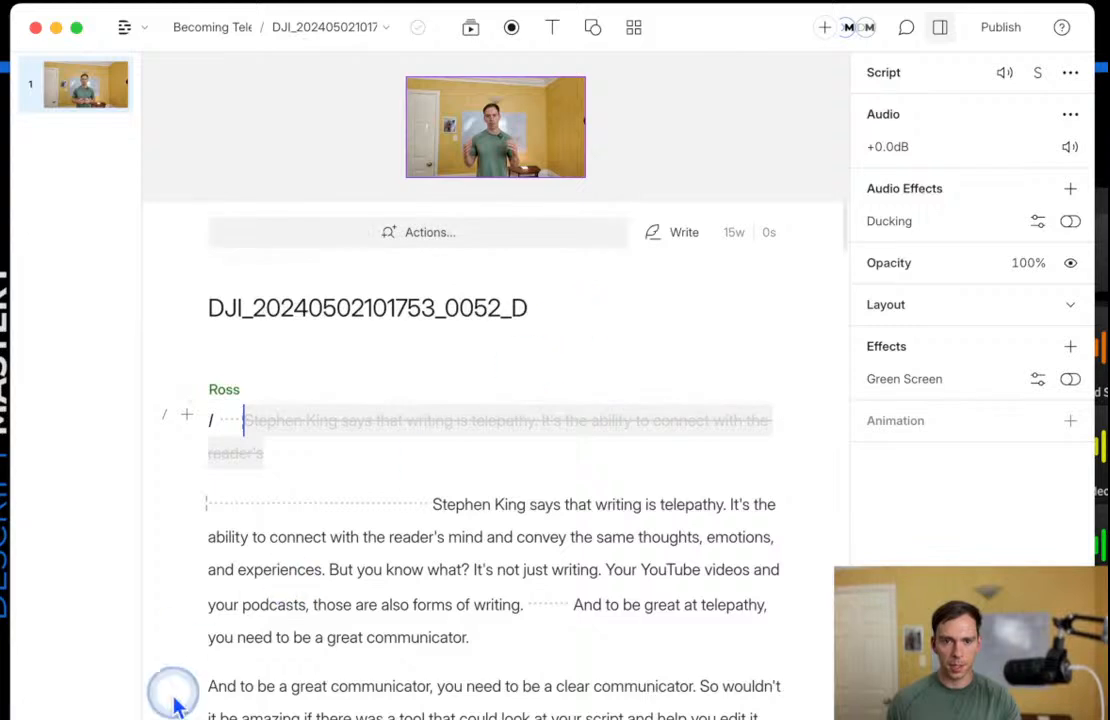
Show the timeline and highlight the struck-out first take of the Stephen King opening in the script.
click(125, 619)
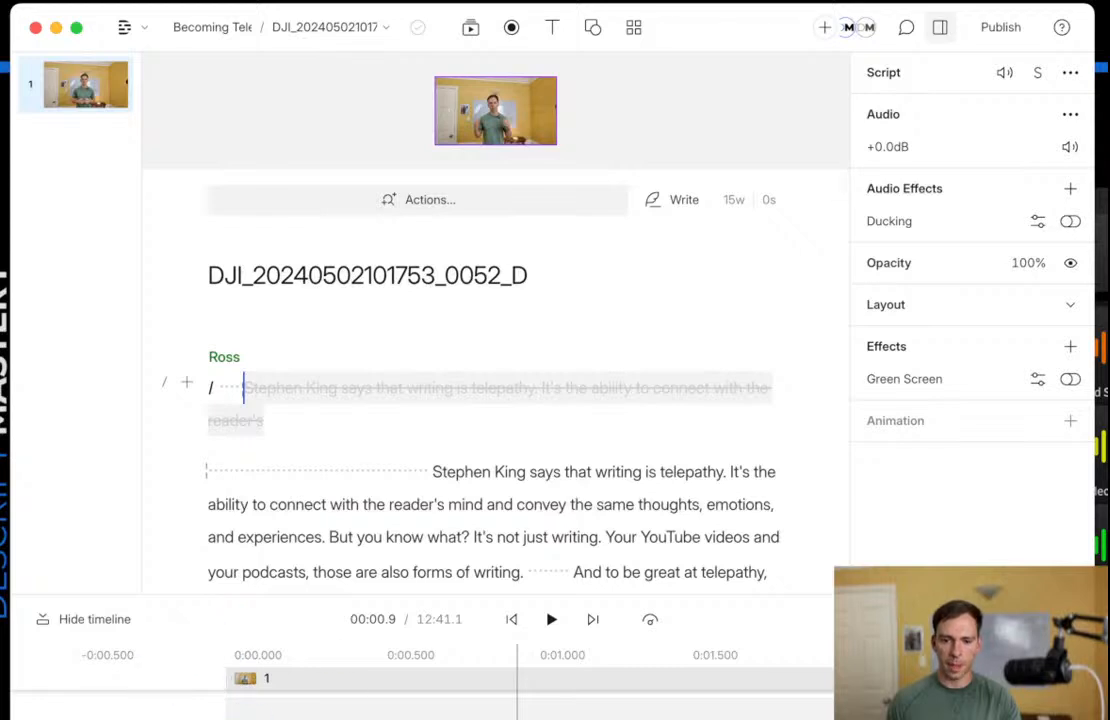
click(258, 678)
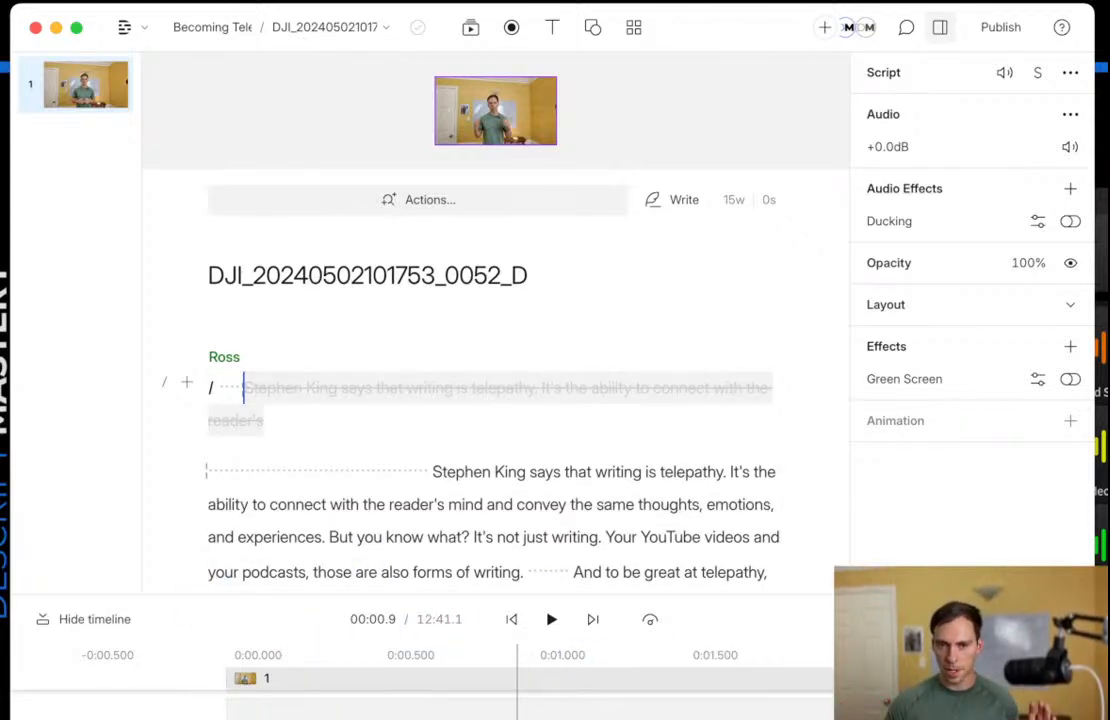
drag(252, 394, 584, 440)
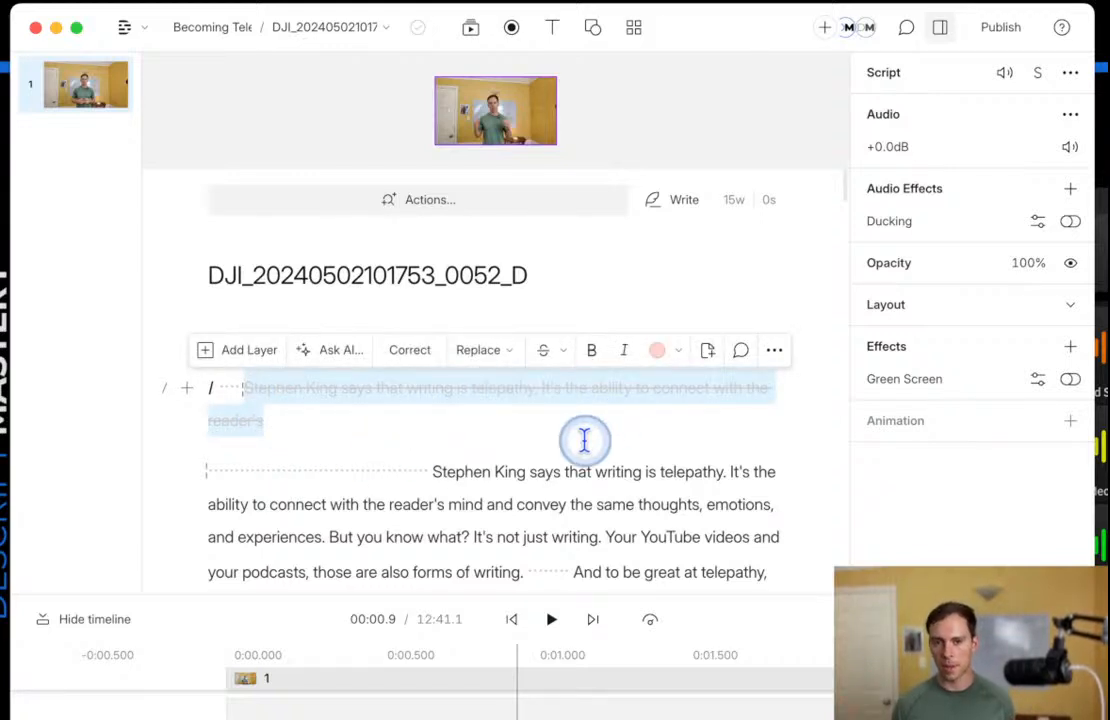
click(584, 440)
Restore the struck-out filler word "um," before "Malamutes" in the Siberian Husky section of the script.
scroll(590, 445, down, 6)
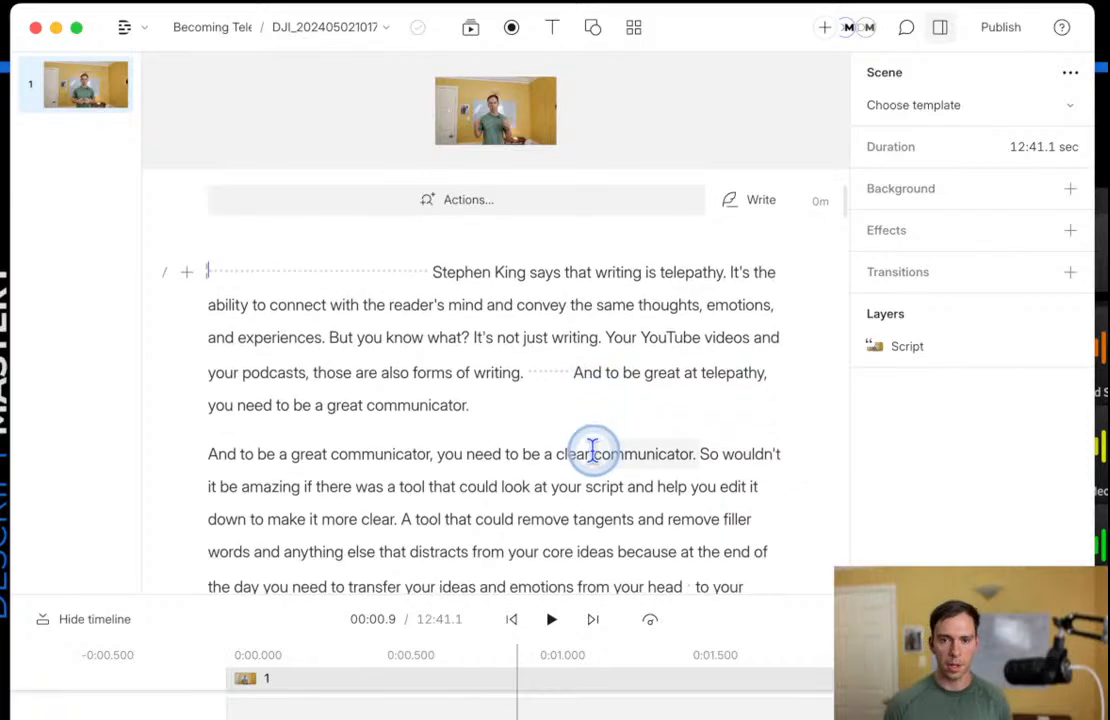
scroll(588, 440, down, 10)
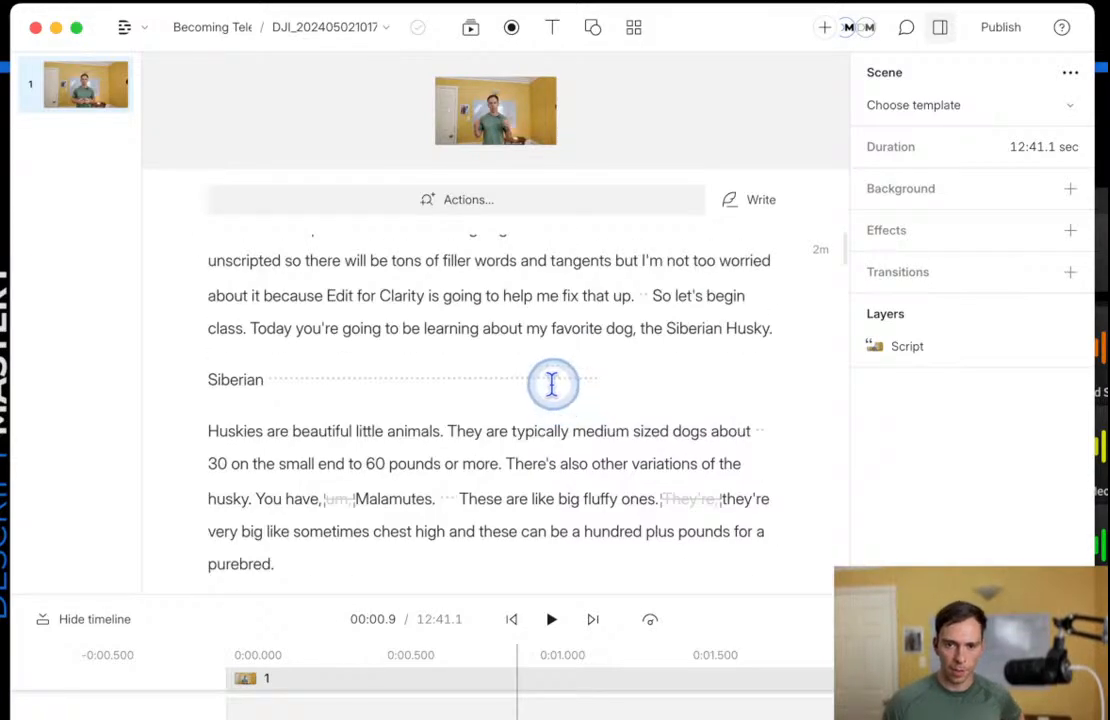
scroll(535, 388, down, 3)
click(337, 396)
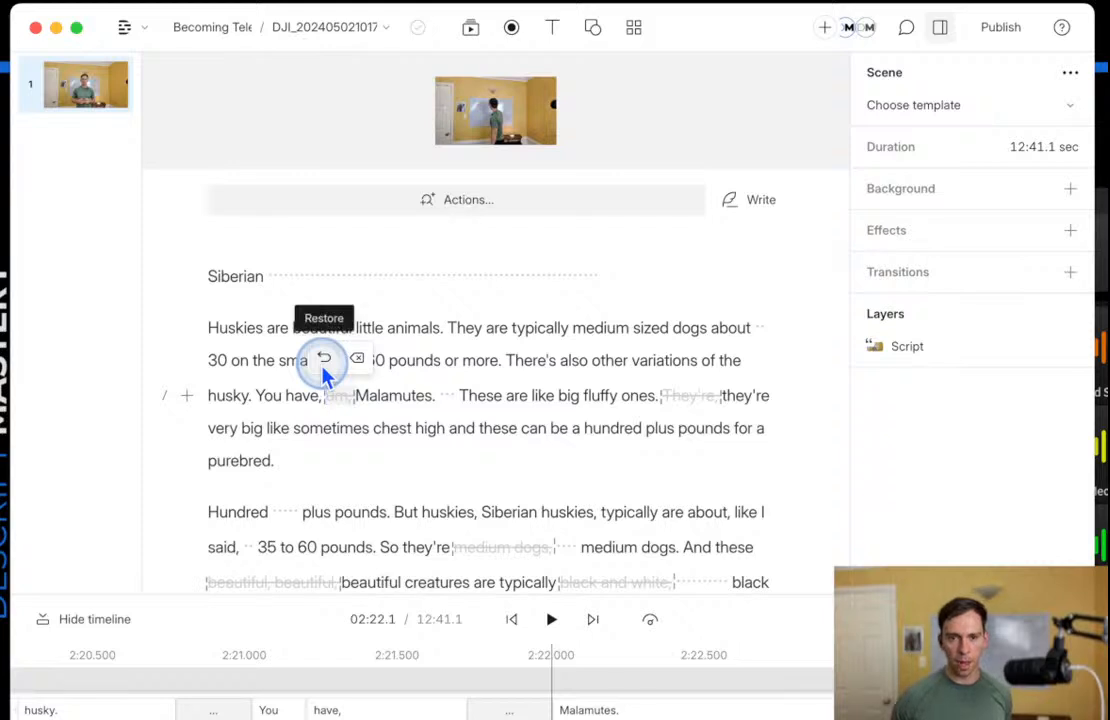
click(323, 362)
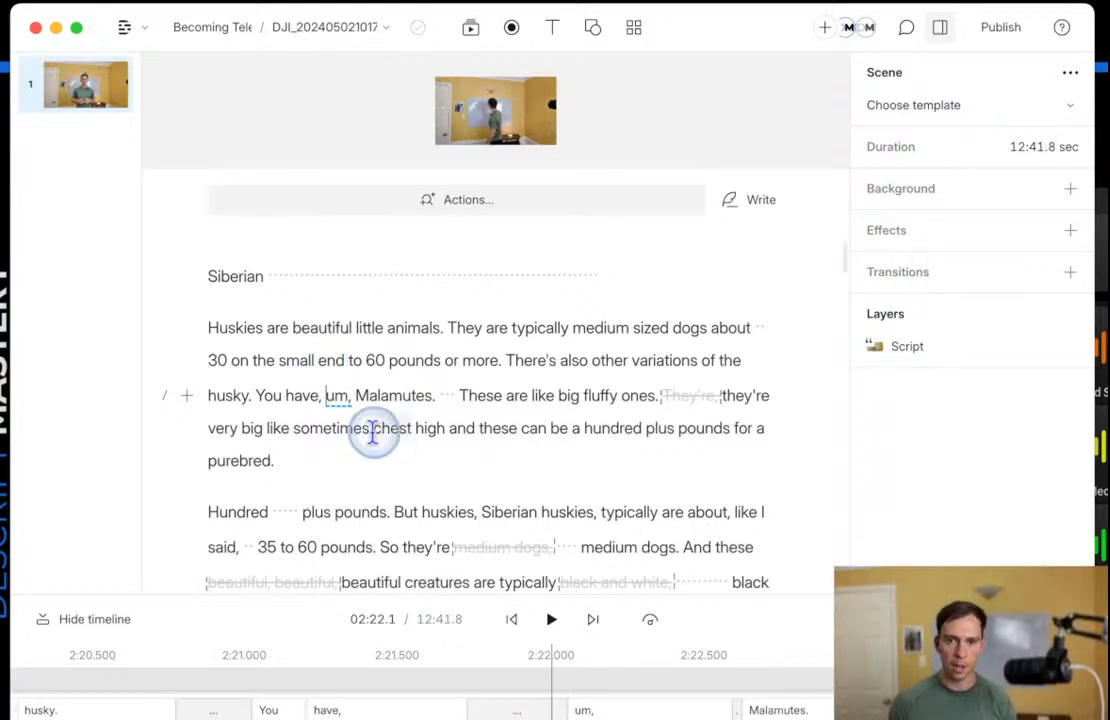
double_click(330, 397)
click(357, 396)
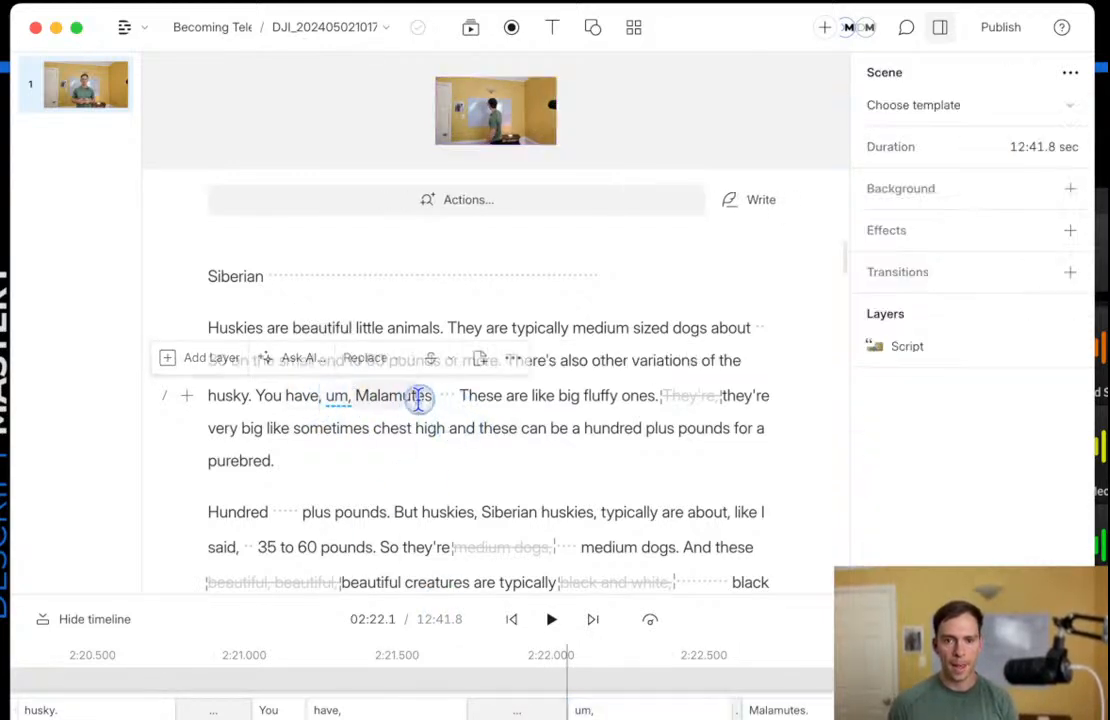
Examine the struck-out repetitions and filler words in the applied script, from the husky sizes and colors through the Elvis and temperament paragraphs.
scroll(600, 580, down, 1)
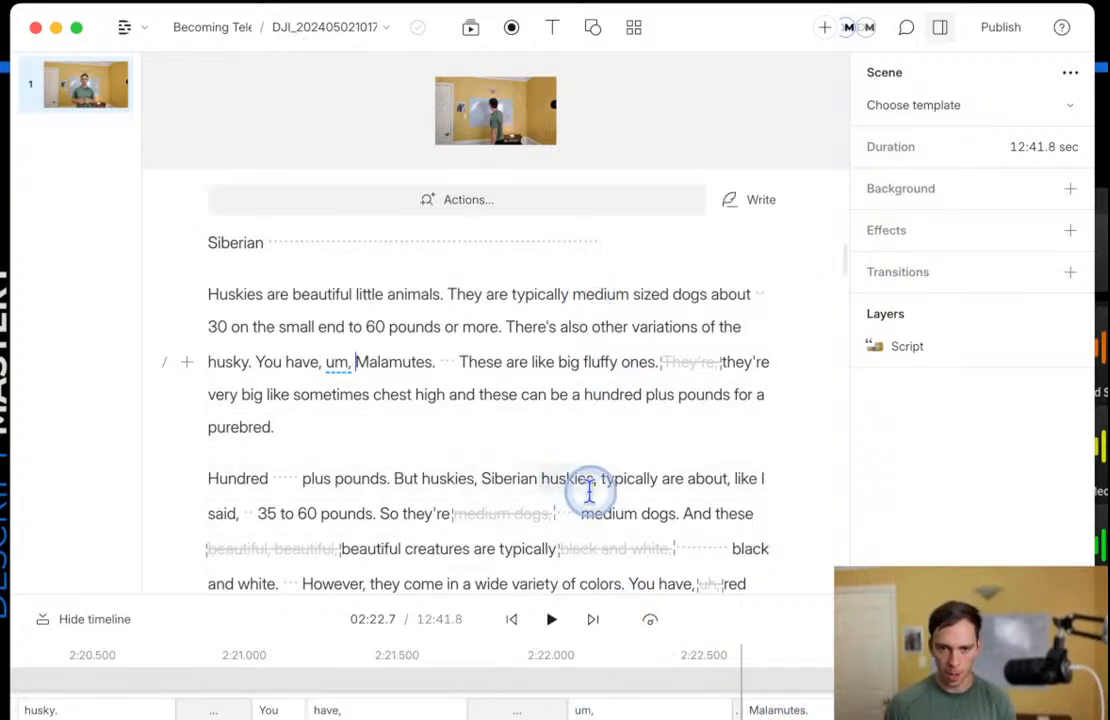
scroll(600, 488, down, 4)
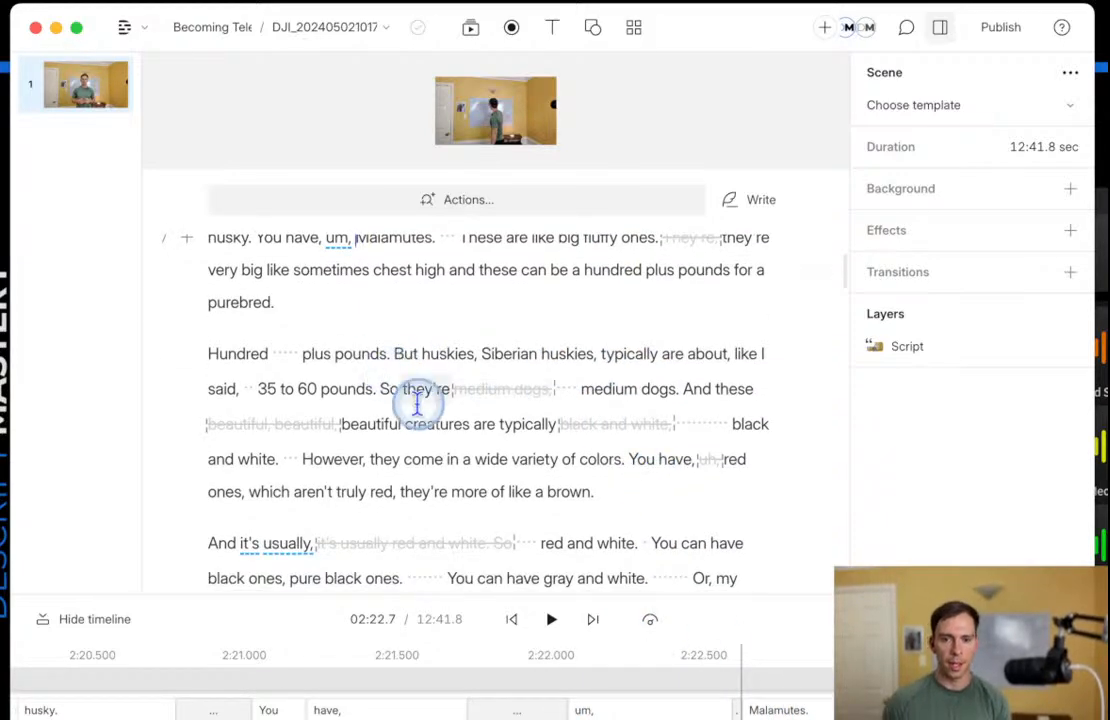
scroll(424, 453, up, 8)
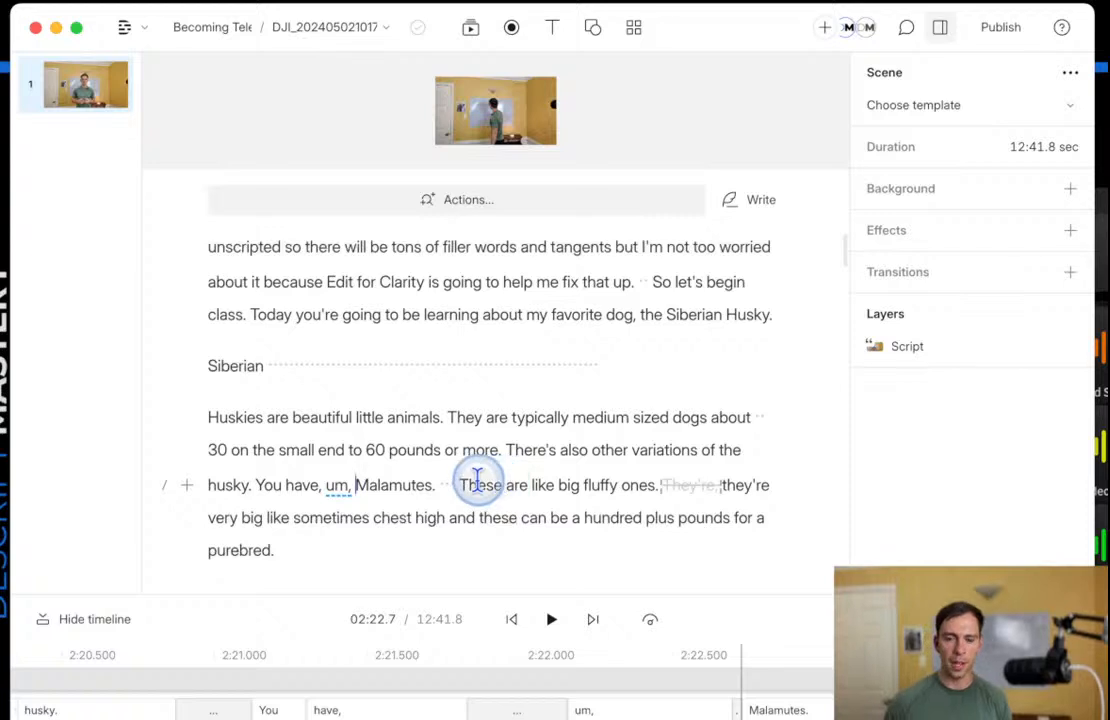
scroll(553, 560, down, 3)
scroll(553, 565, down, 3)
scroll(528, 505, up, 4)
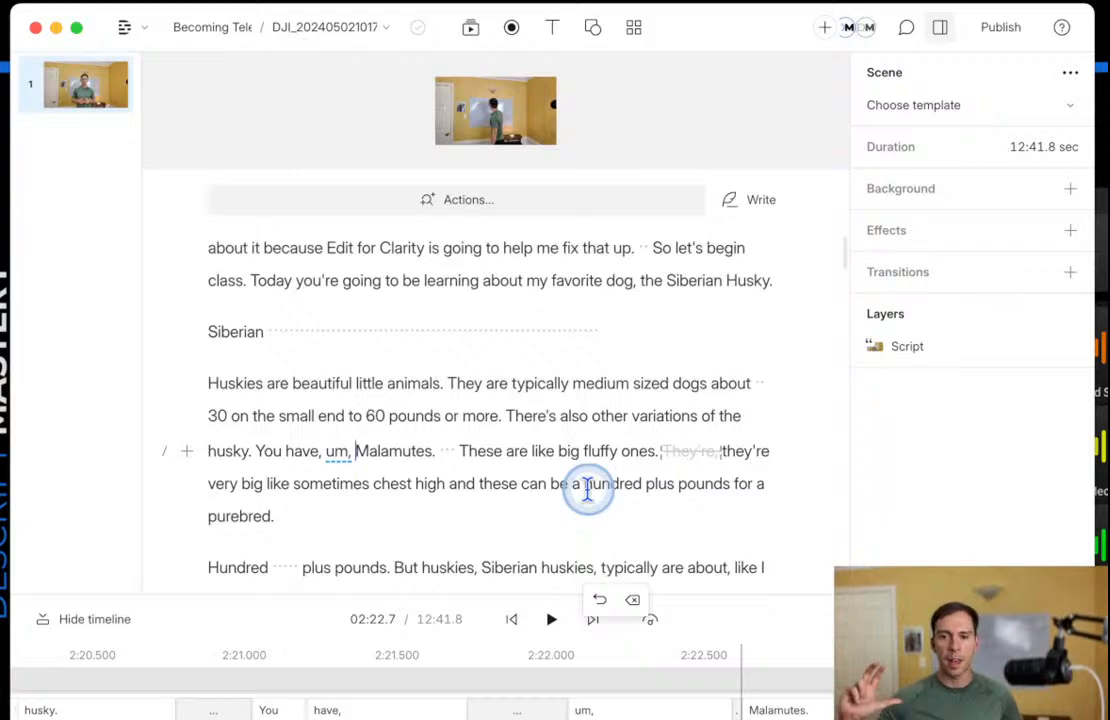
click(592, 480)
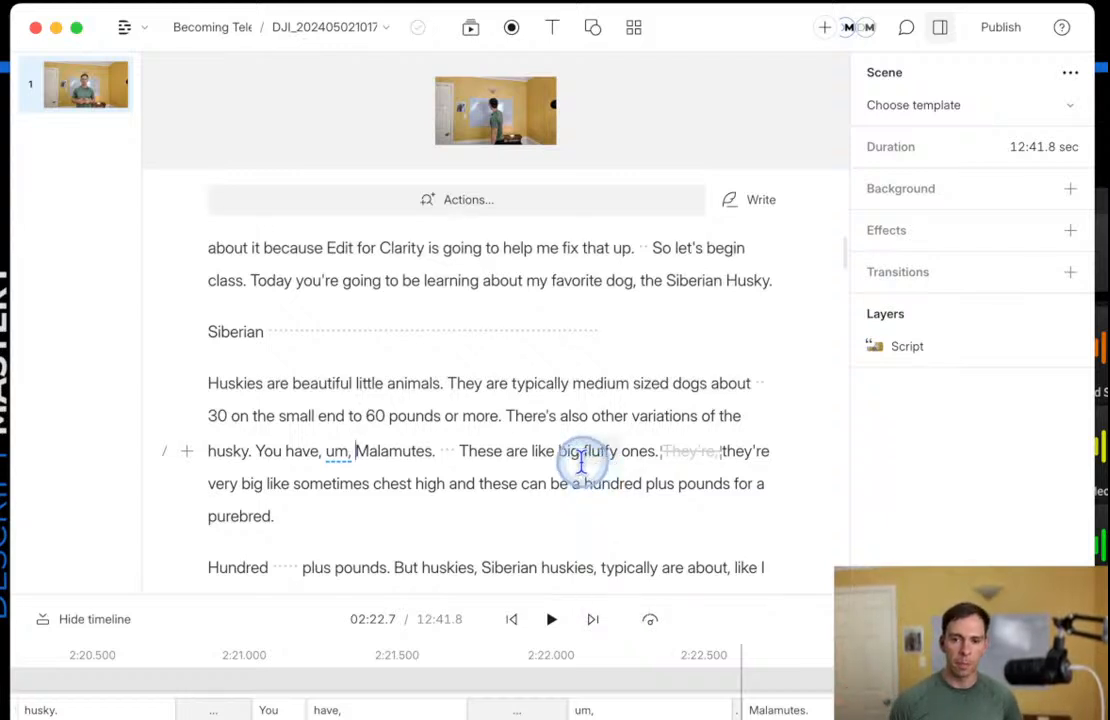
click(583, 451)
mouse_move(689, 455)
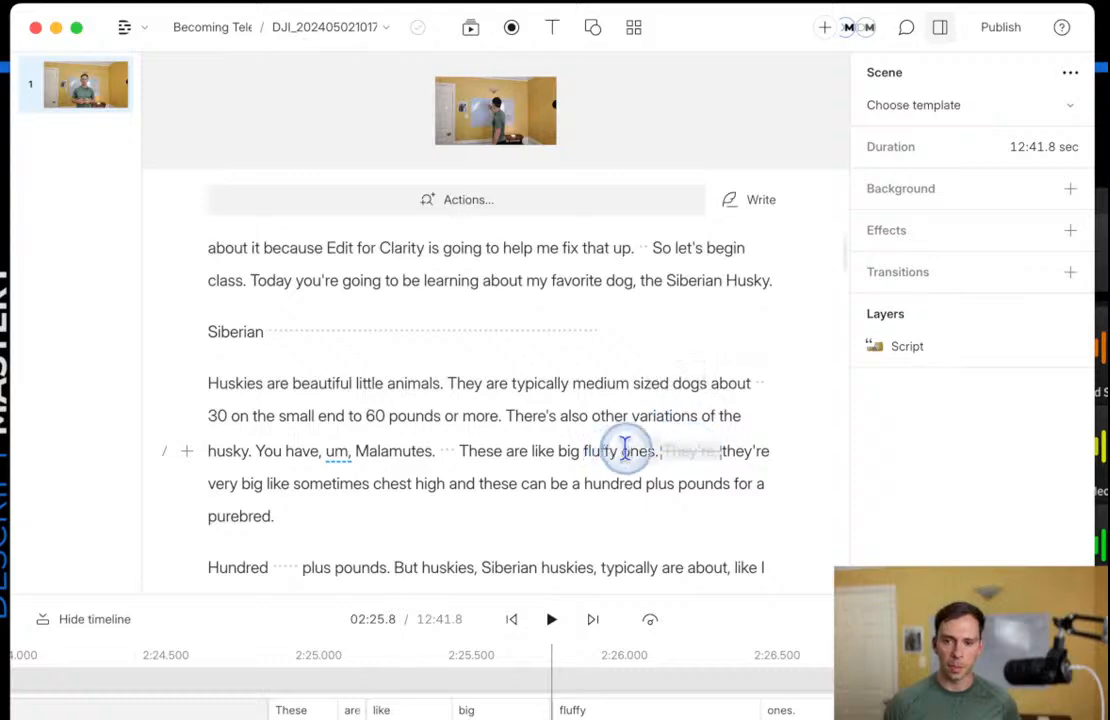
scroll(600, 530, down, 3)
click(604, 393)
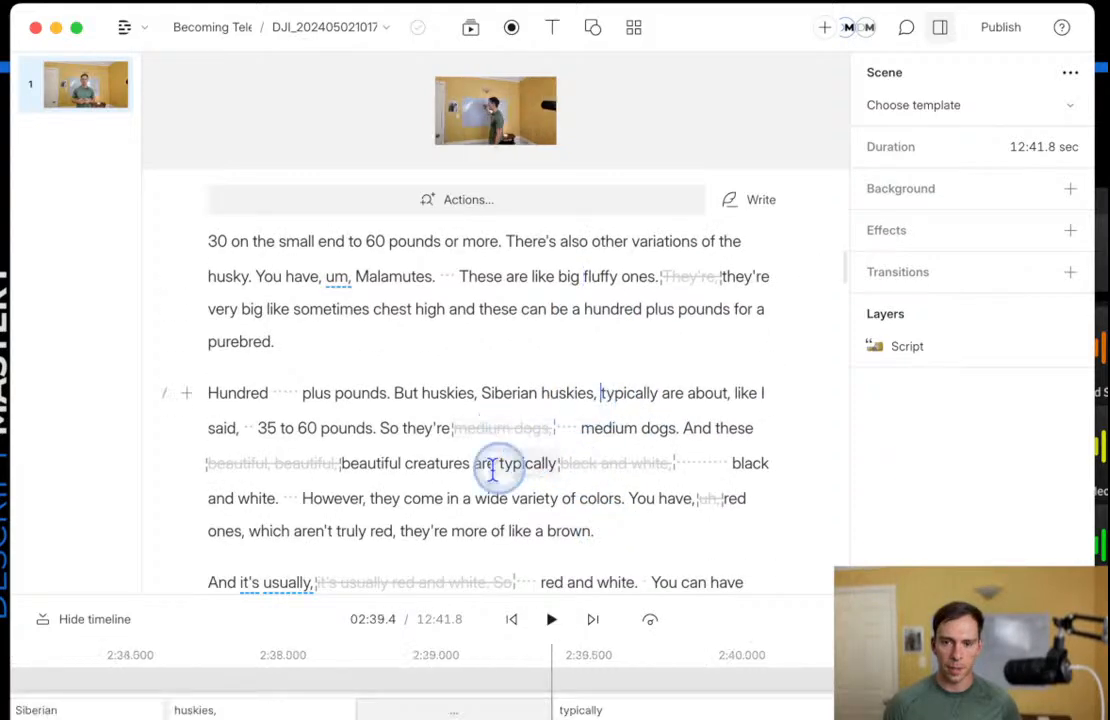
scroll(480, 465, down, 1)
scroll(555, 455, down, 5)
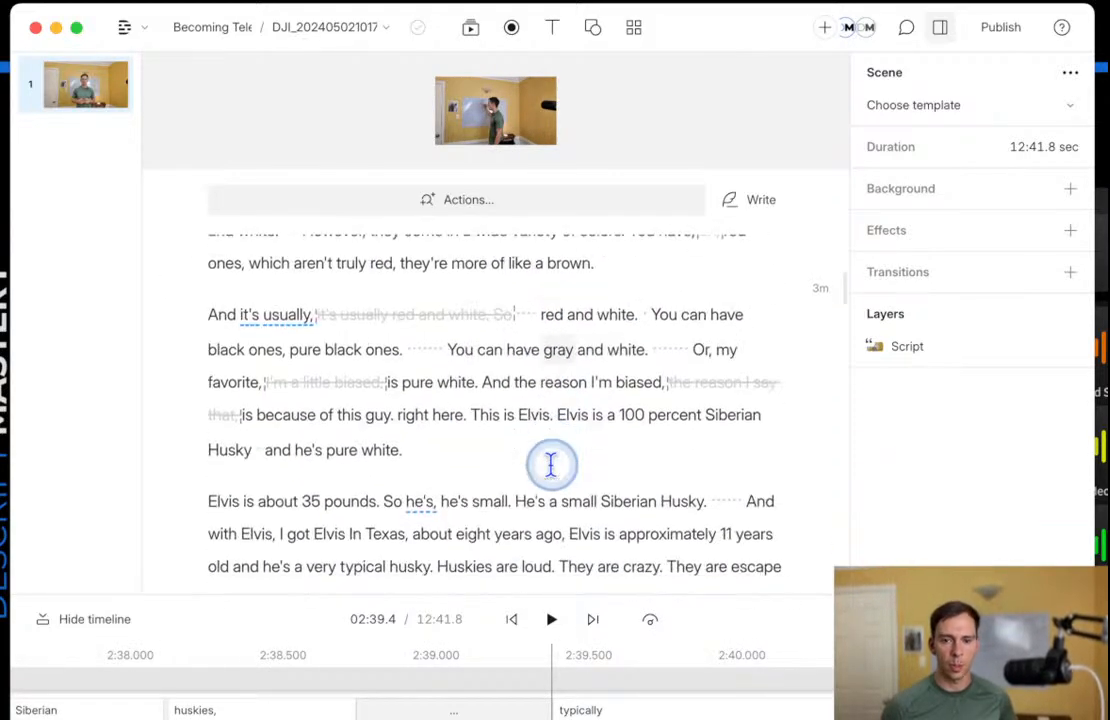
scroll(543, 483, down, 5)
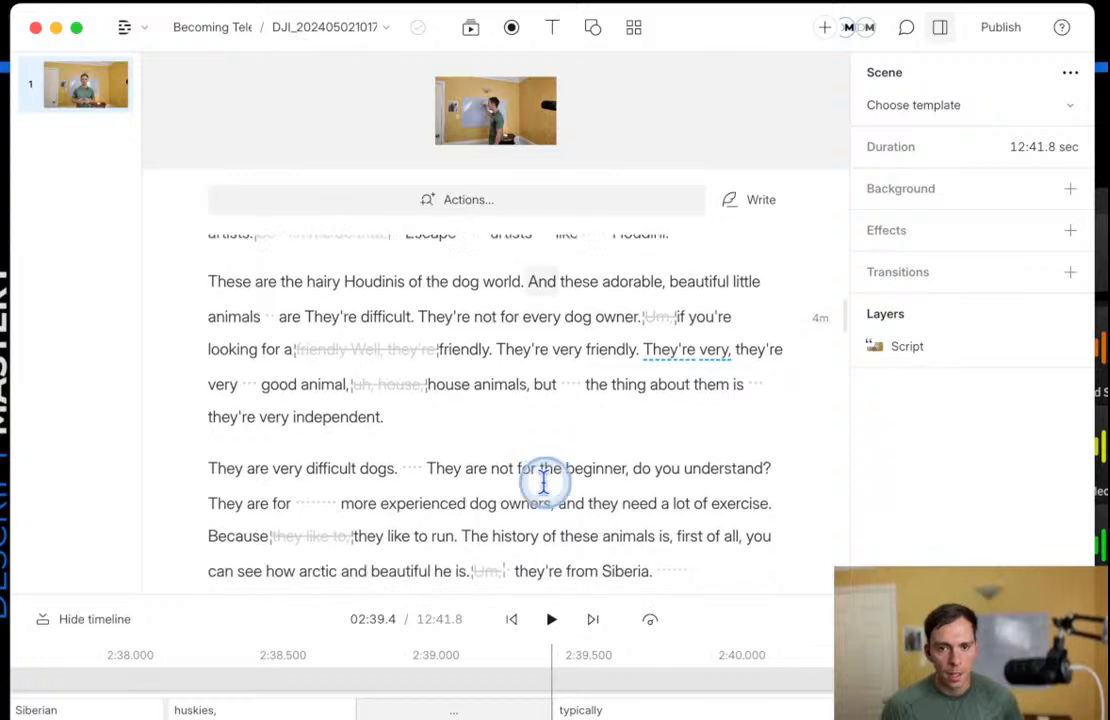
Look through the script's struck-through passages and remaining filler-word marks.
scroll(543, 483, down, 1)
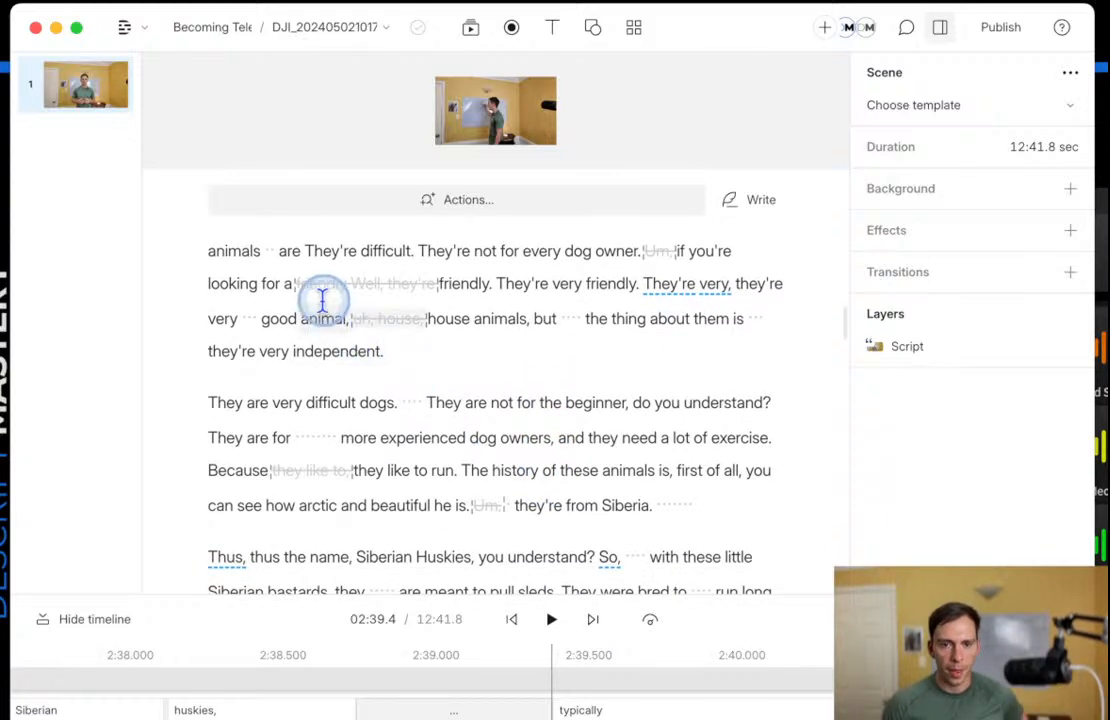
scroll(550, 440, down, 5)
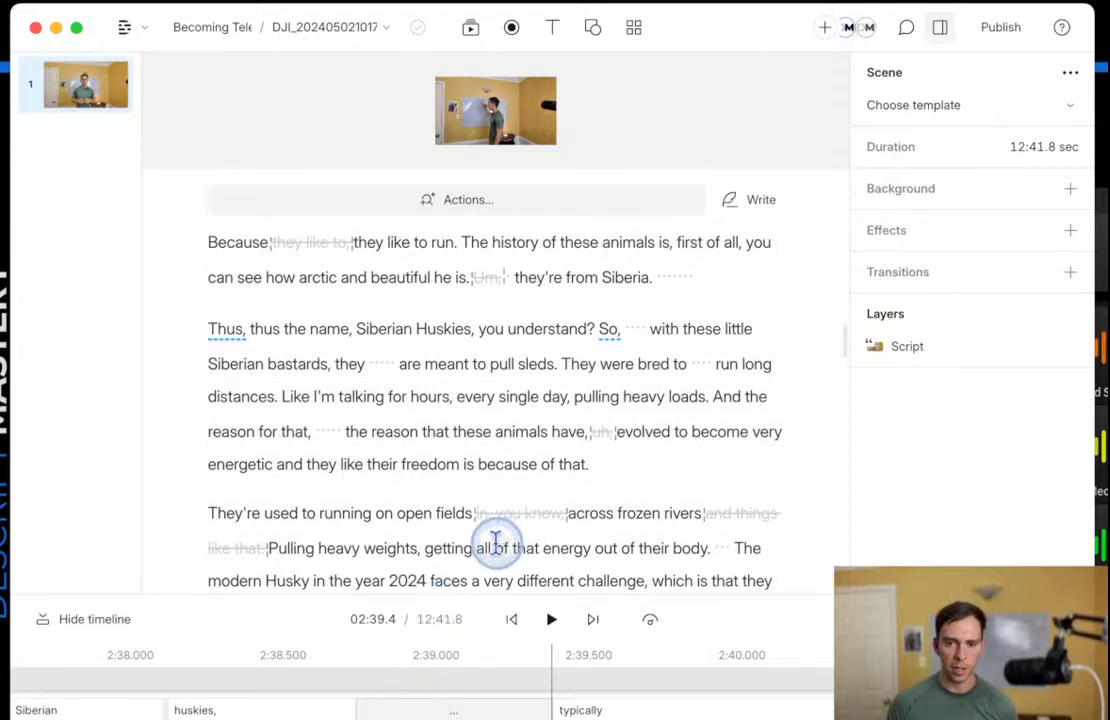
scroll(495, 542, down, 1)
scroll(495, 540, down, 5)
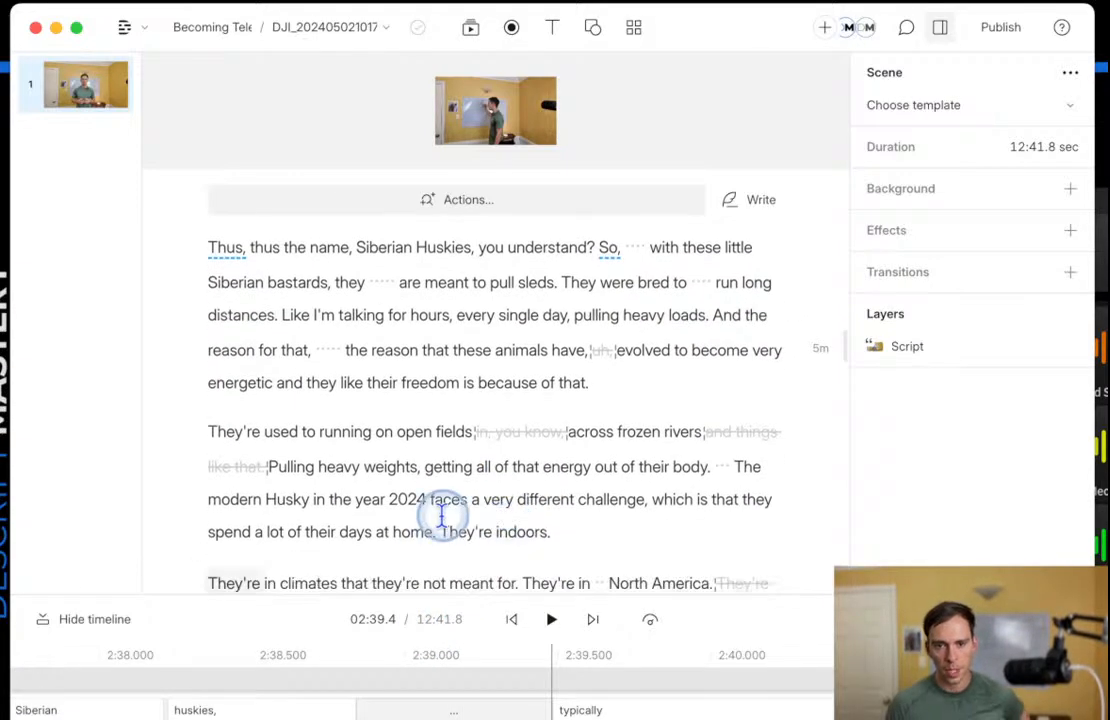
scroll(448, 350, down, 8)
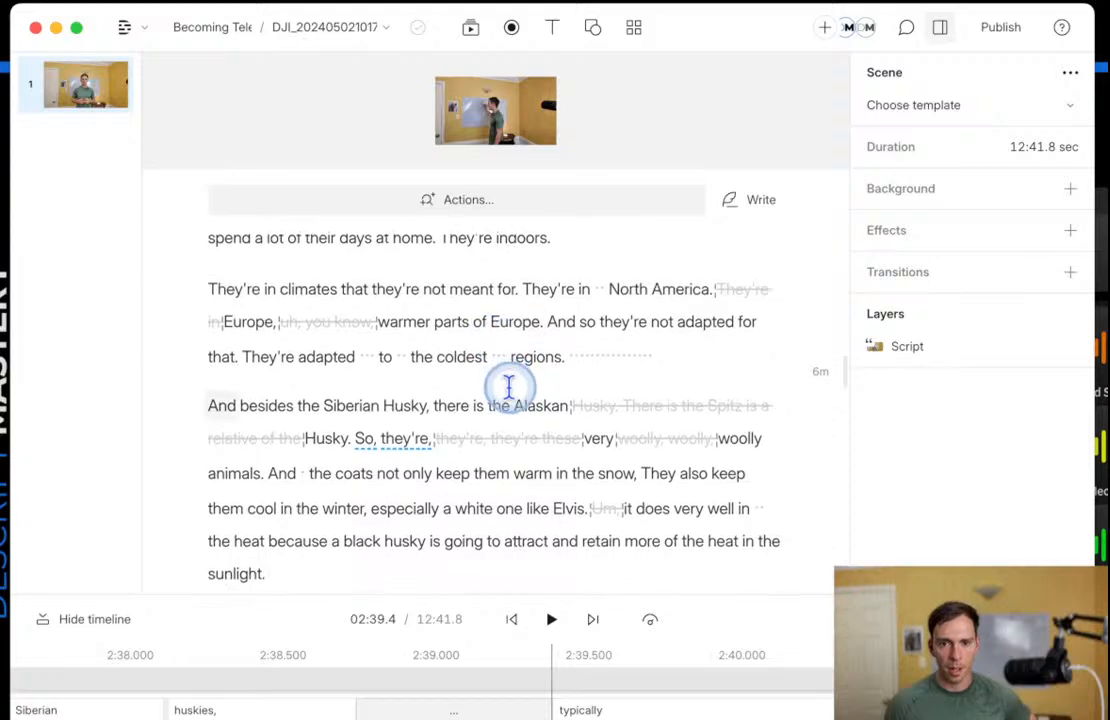
scroll(600, 364, up, 3)
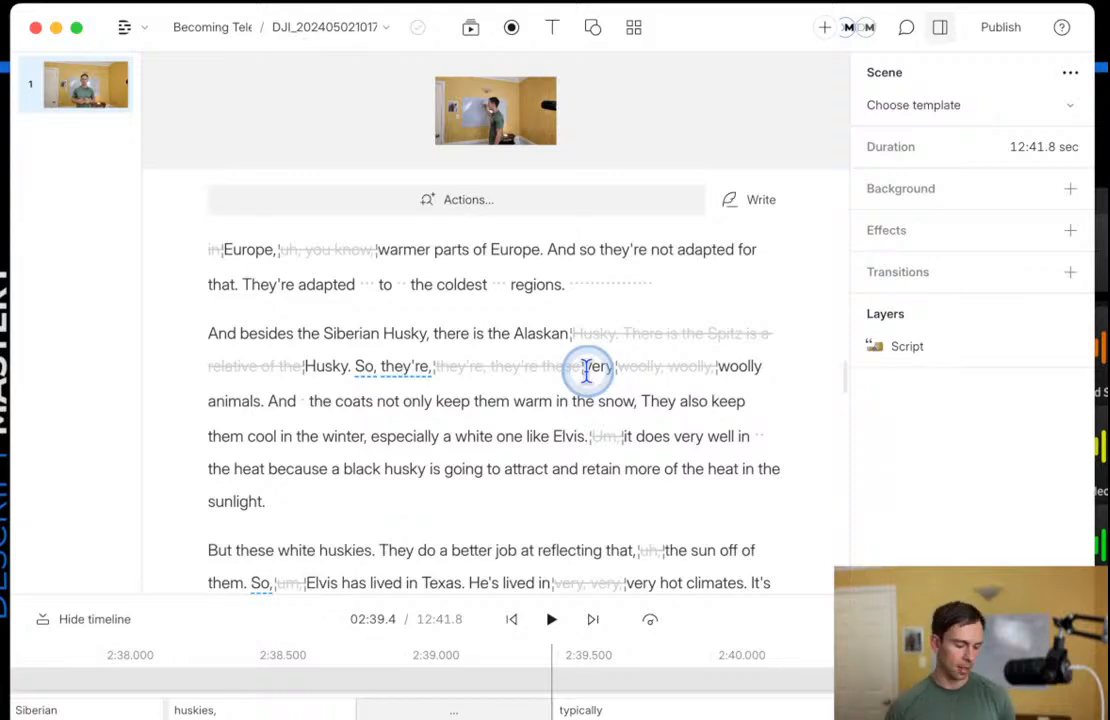
scroll(575, 426, down, 5)
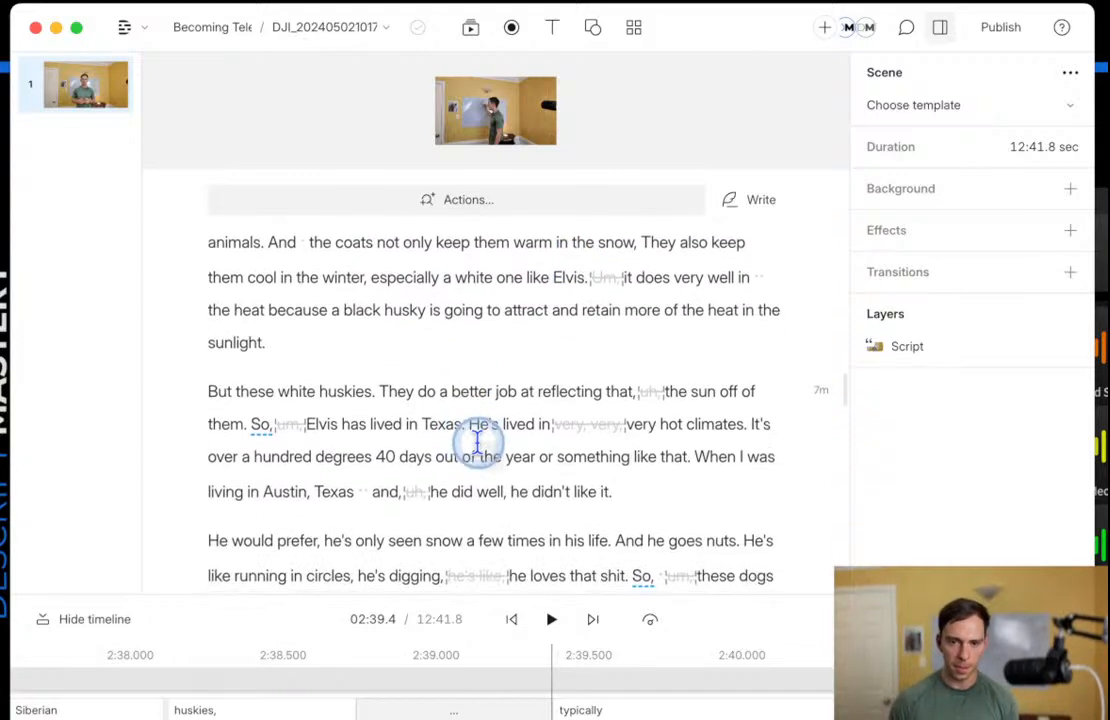
scroll(468, 433, down, 15)
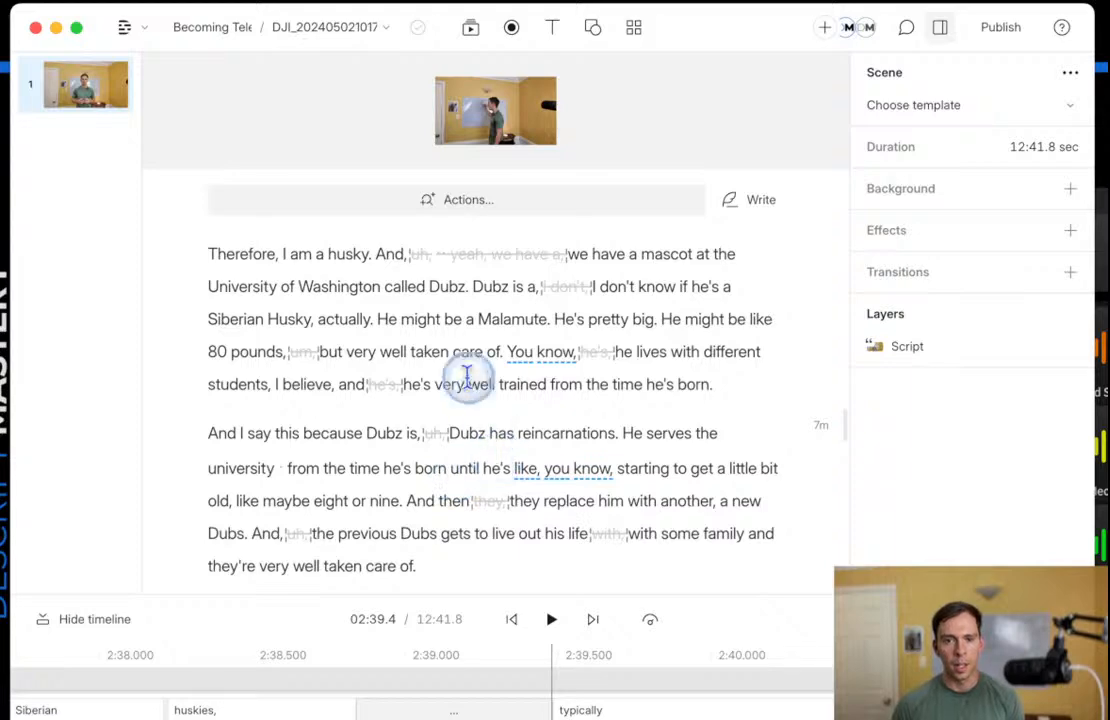
scroll(460, 330, down, 10)
Ask AI to detect and delete all the repeated takes from this recording using Remove retakes.
click(461, 208)
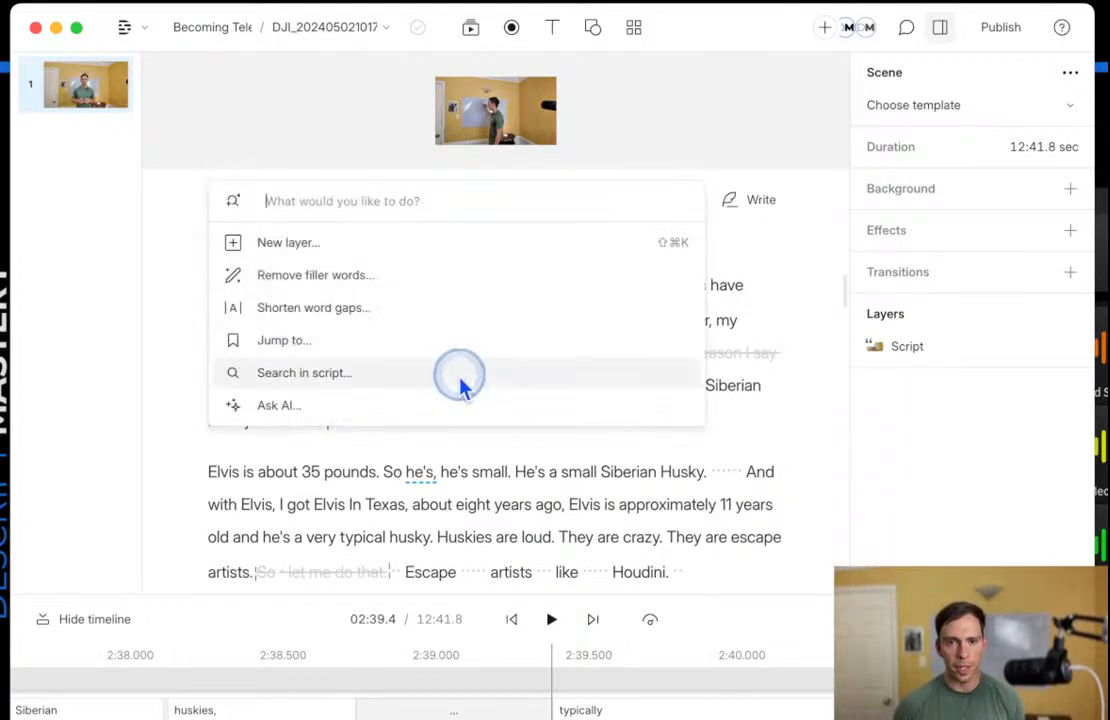
click(286, 405)
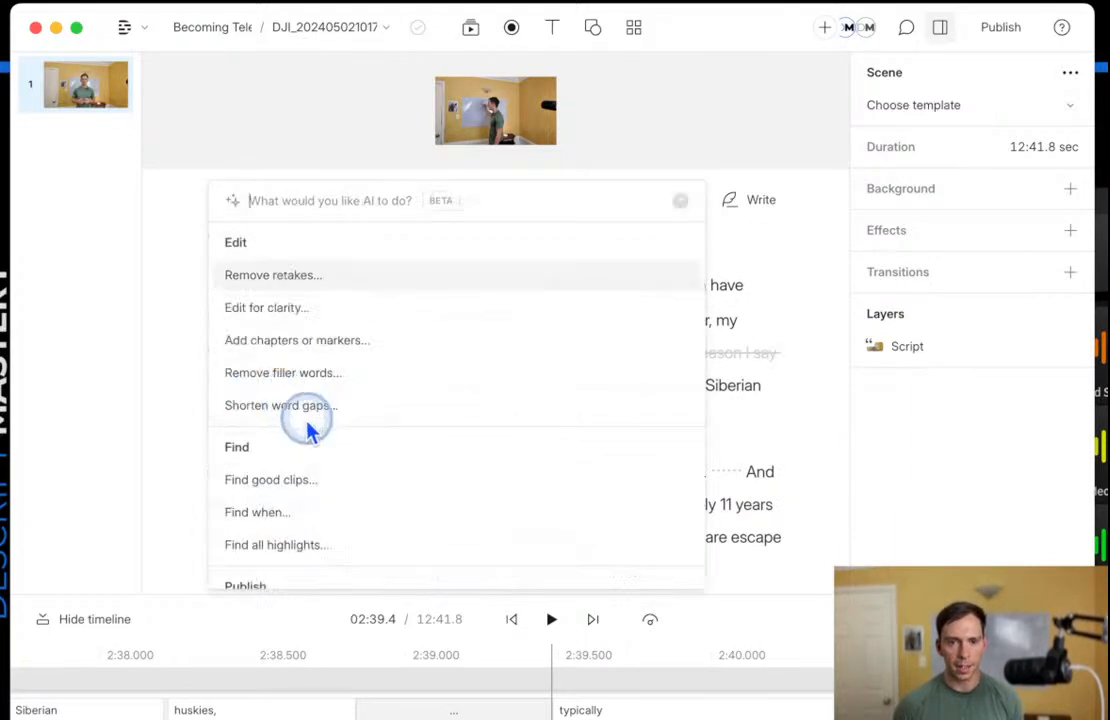
click(313, 285)
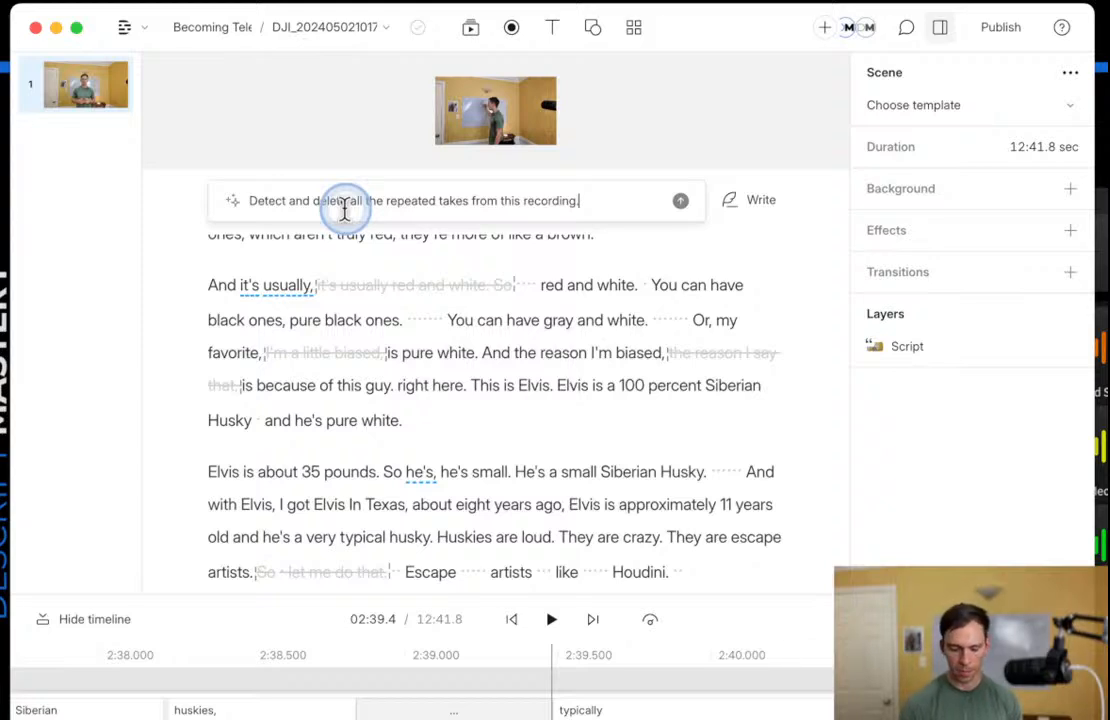
key(Return)
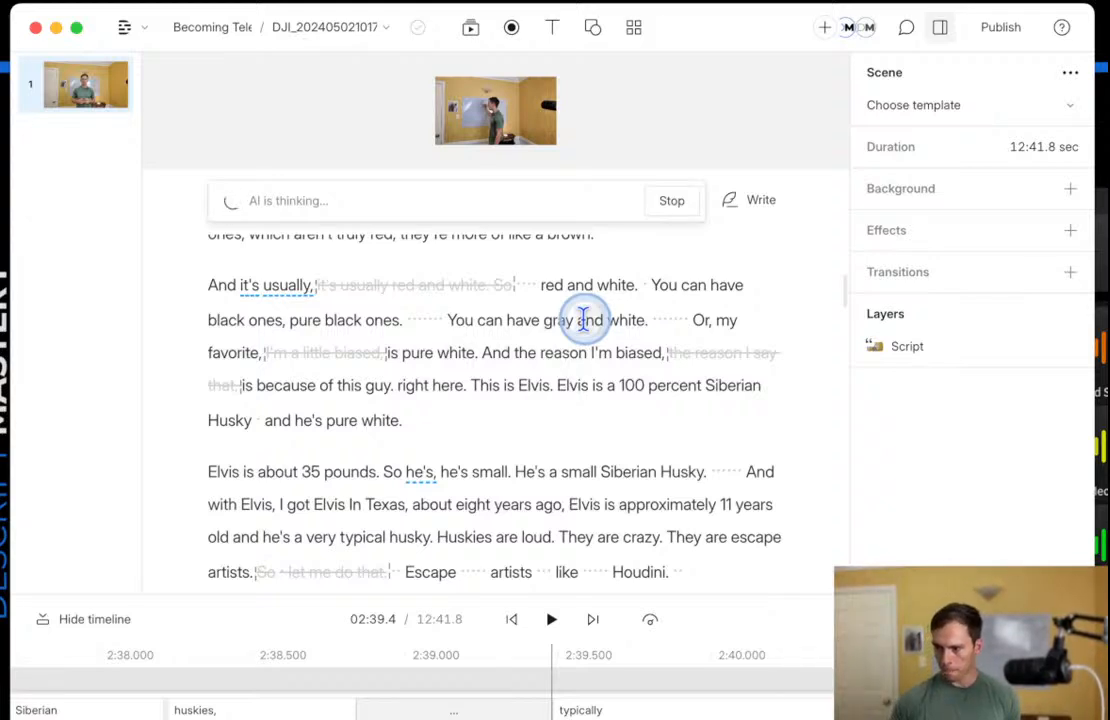
Examine the retake cuts proposed by AI through to the end of the script, and close the response without applying them.
mouse_move(474, 280)
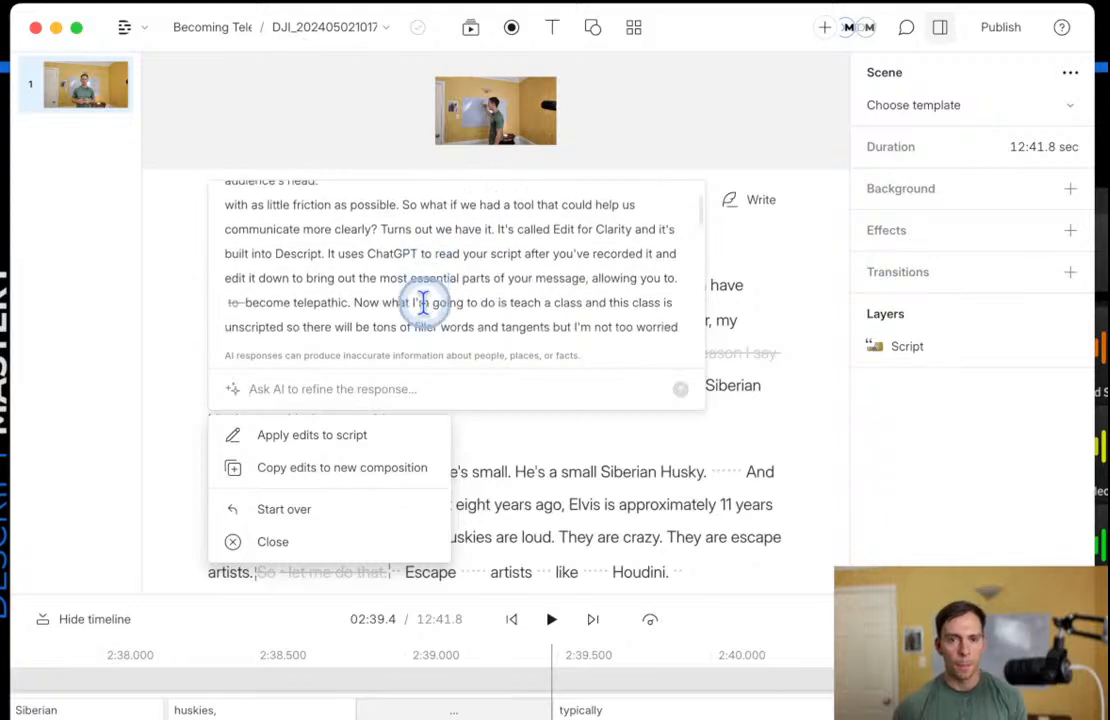
scroll(423, 305, up, 10)
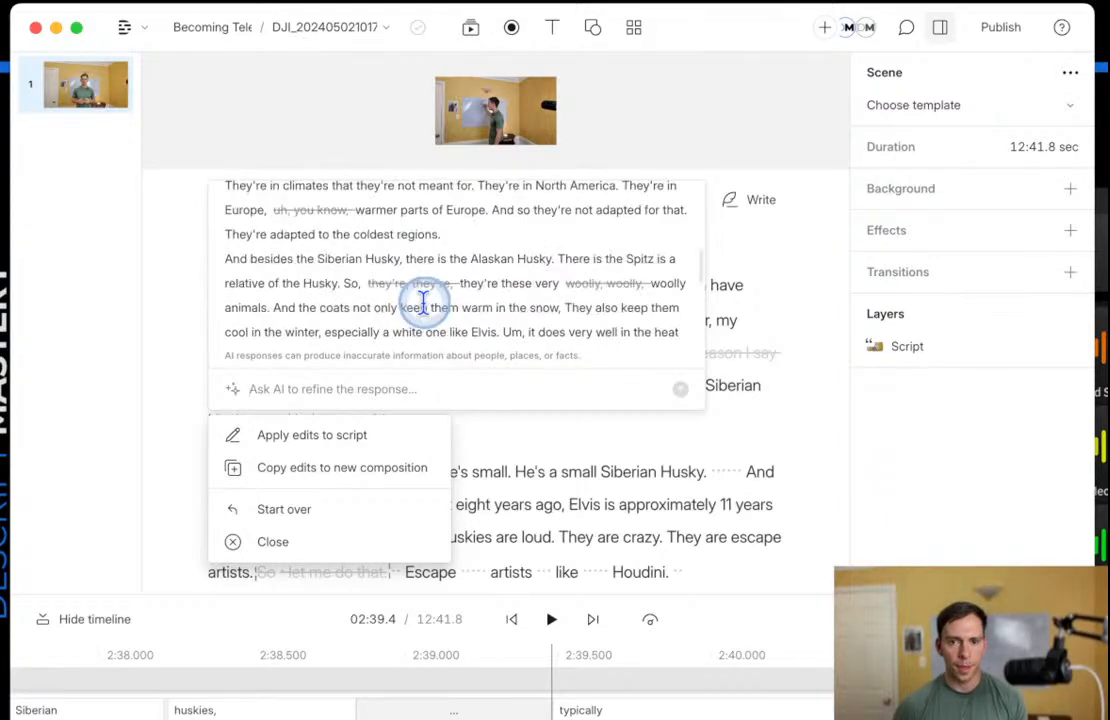
drag(226, 212, 317, 240)
click(528, 228)
scroll(426, 309, down, 10)
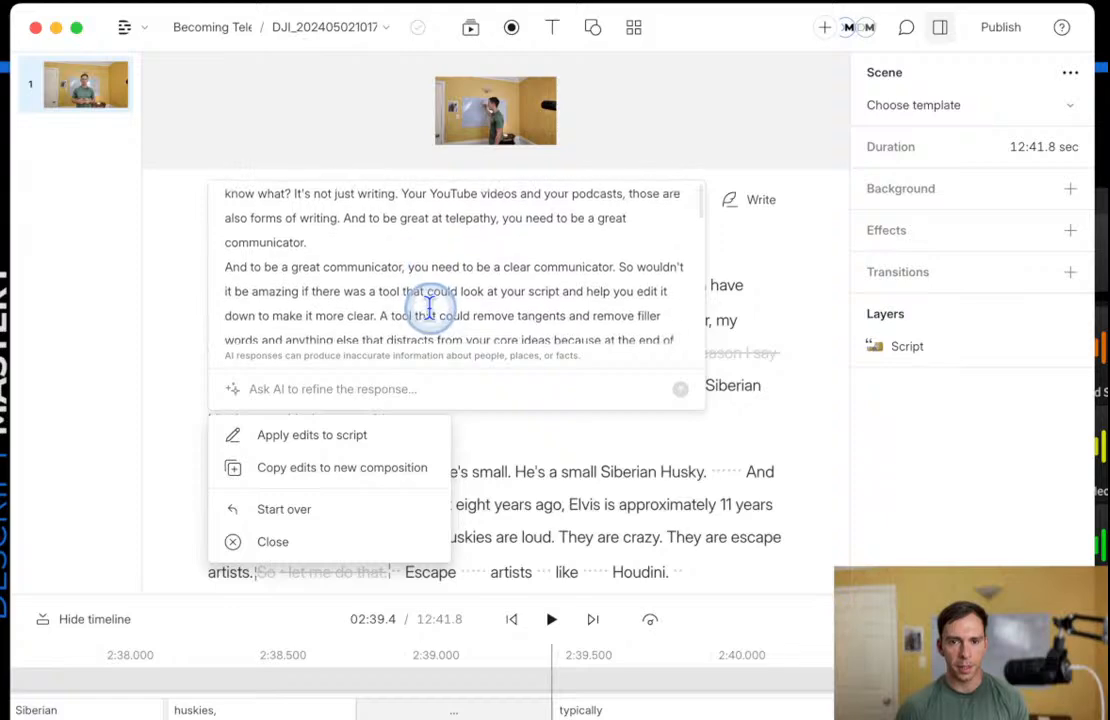
scroll(427, 309, down, 5)
drag(228, 243, 575, 268)
click(575, 260)
scroll(528, 287, up, 5)
scroll(432, 295, down, 5)
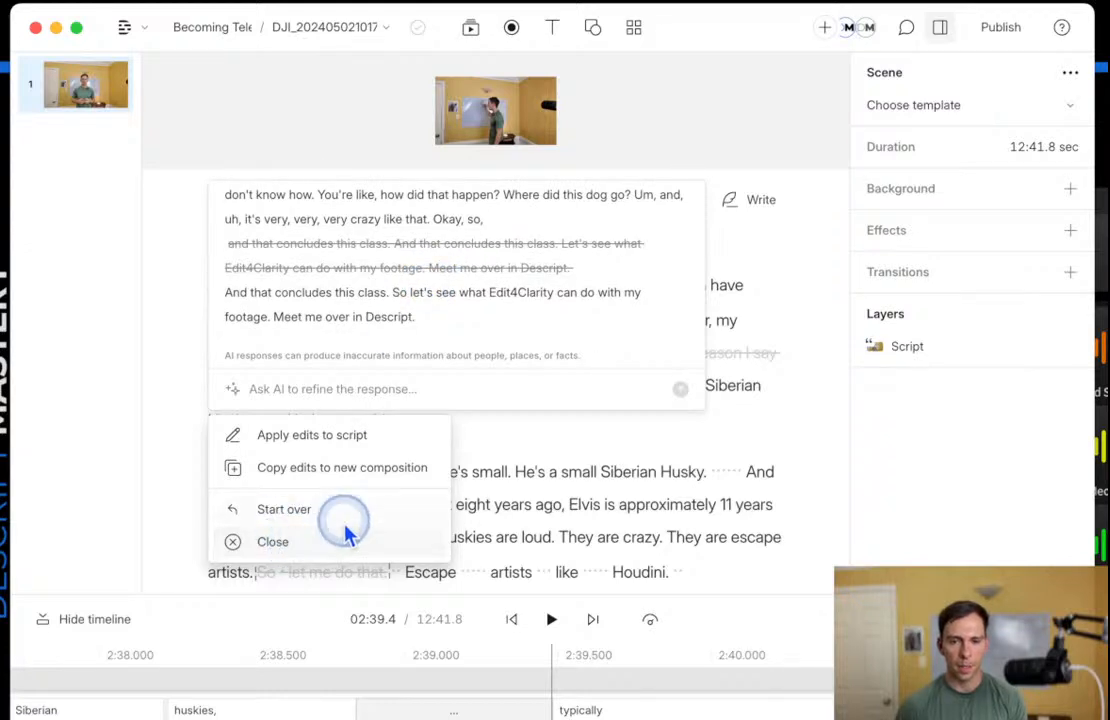
click(248, 550)
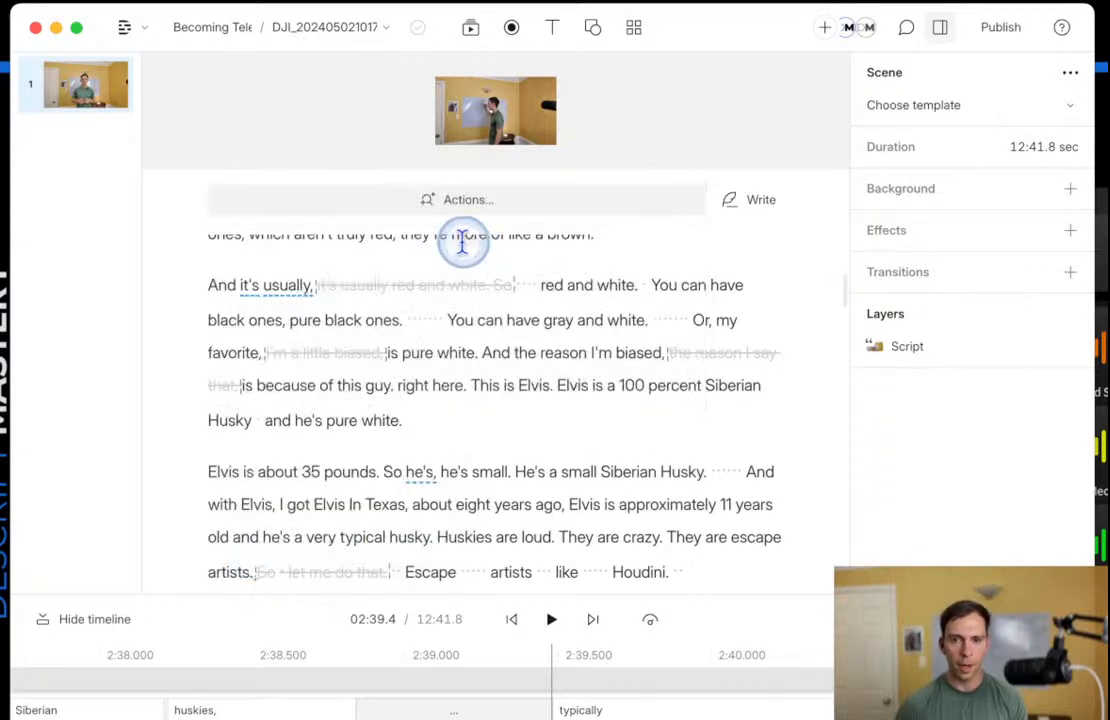
Ask AI to find five options for clips from this script, each around 30 seconds long.
click(376, 204)
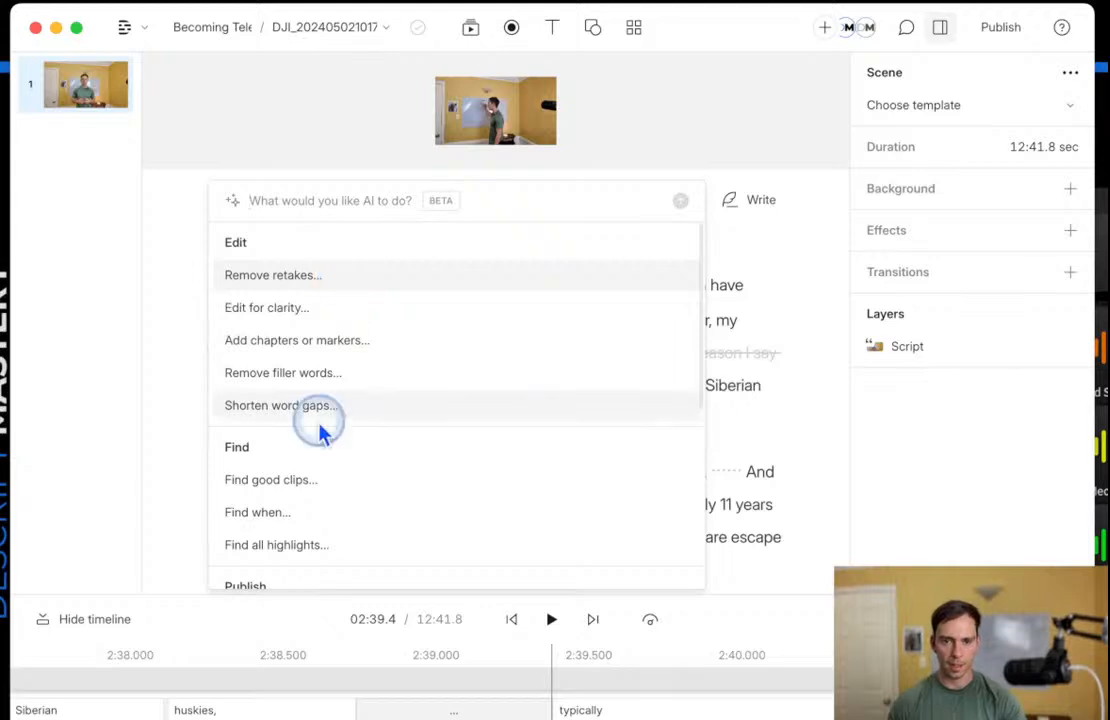
scroll(453, 441, down, 2)
scroll(466, 475, down, 1)
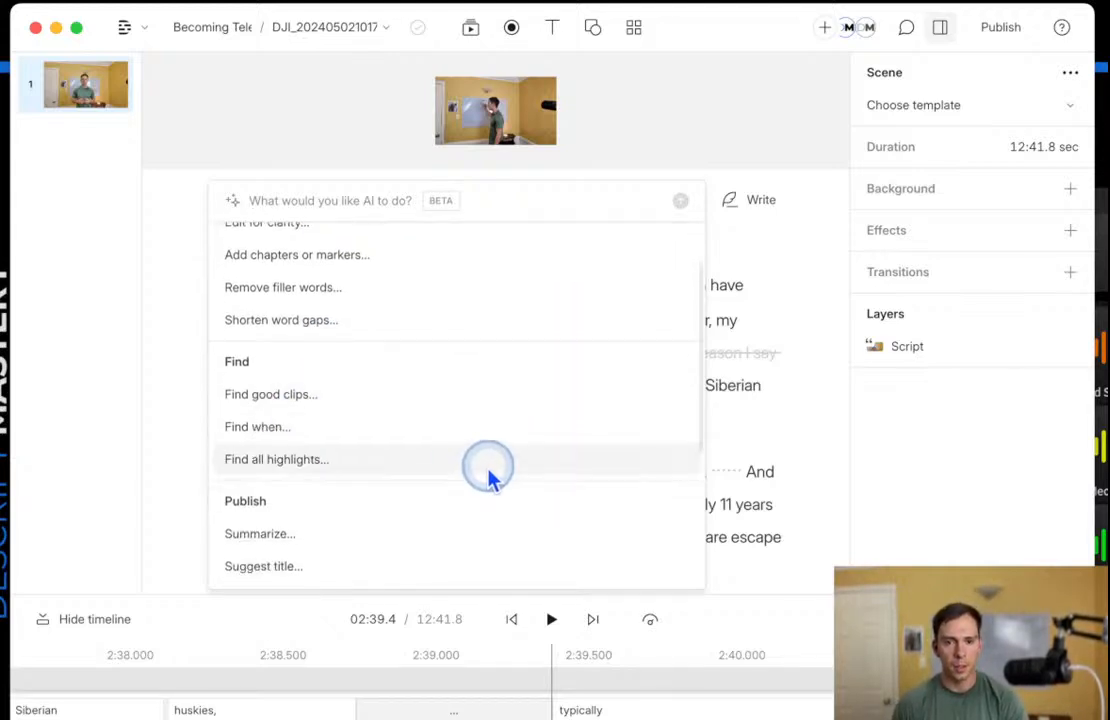
click(262, 392)
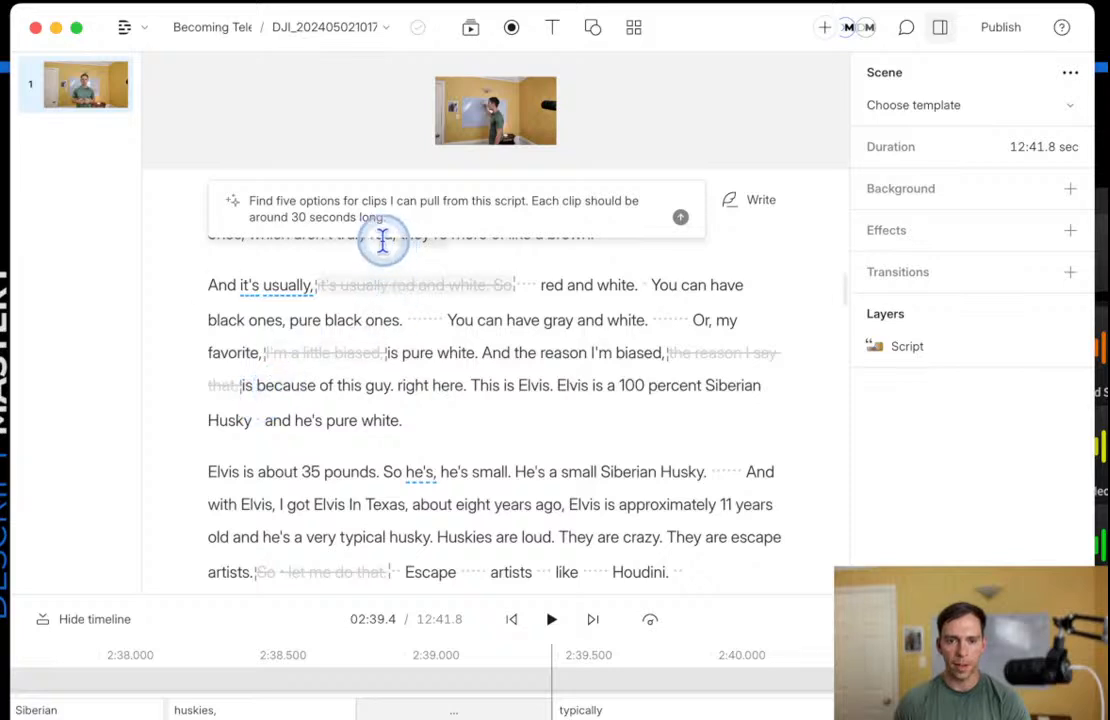
double_click(286, 200)
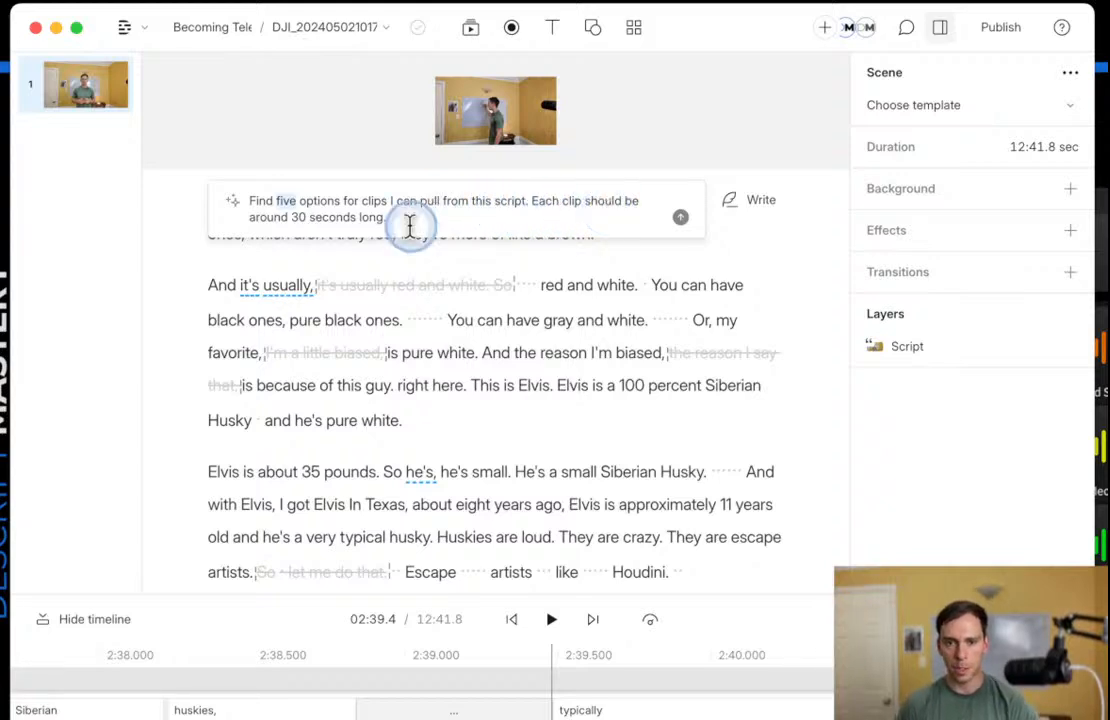
click(680, 217)
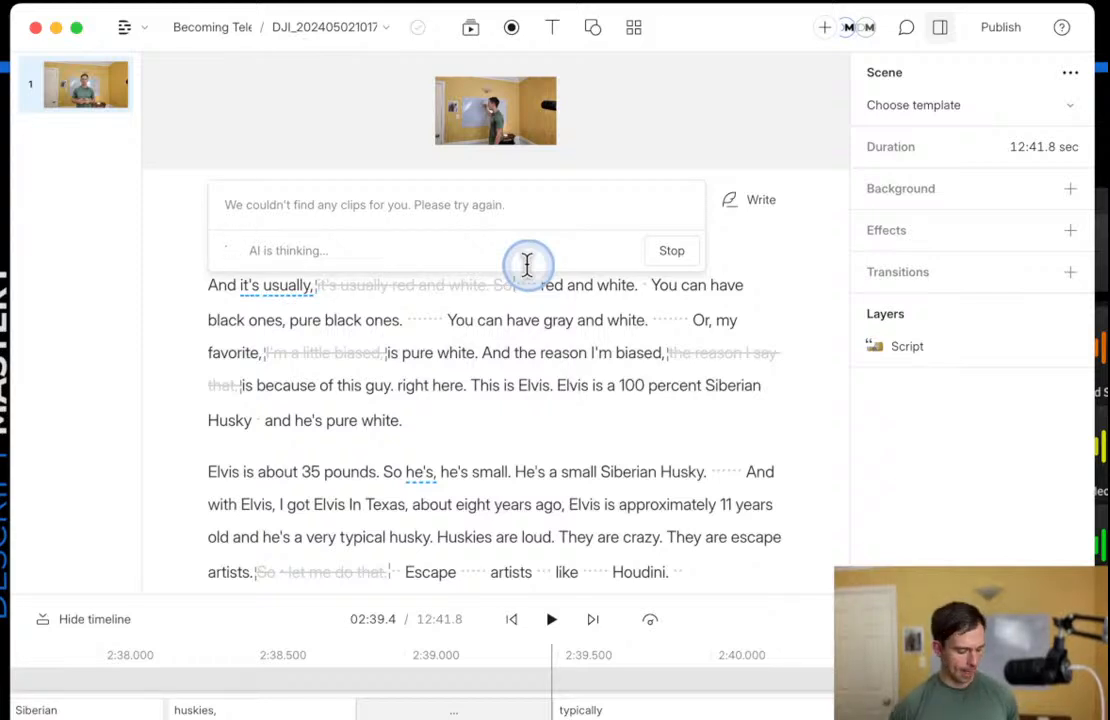
Discard the current AI response and resubmit the request for five clips.
click(671, 251)
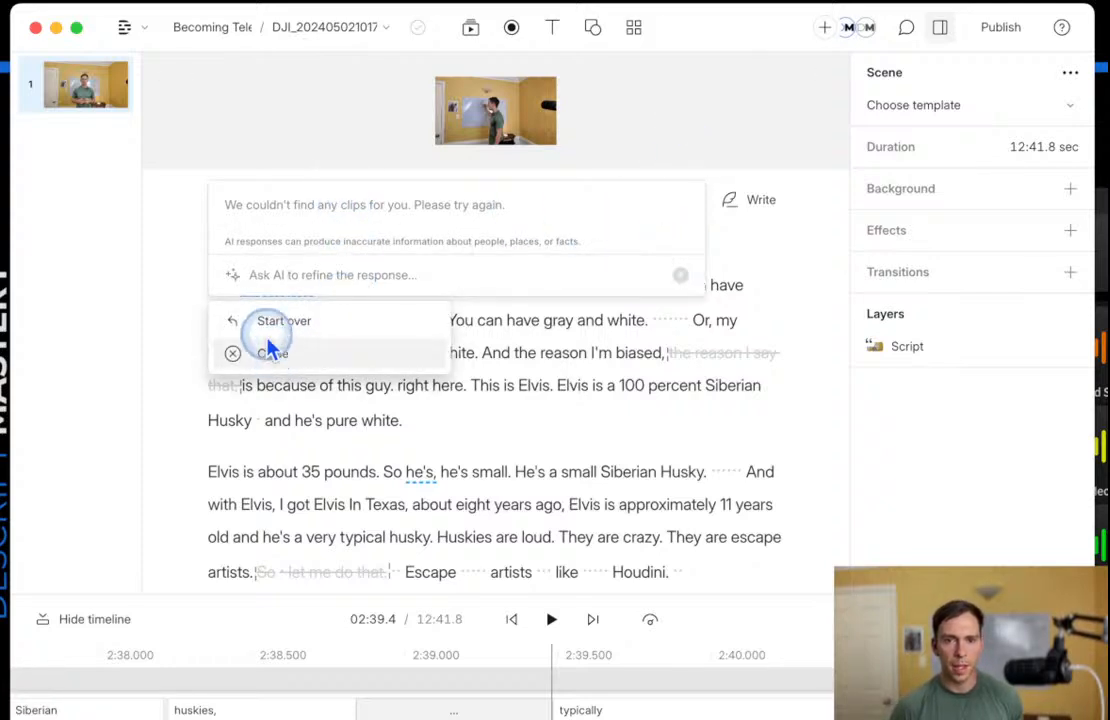
click(272, 356)
click(681, 218)
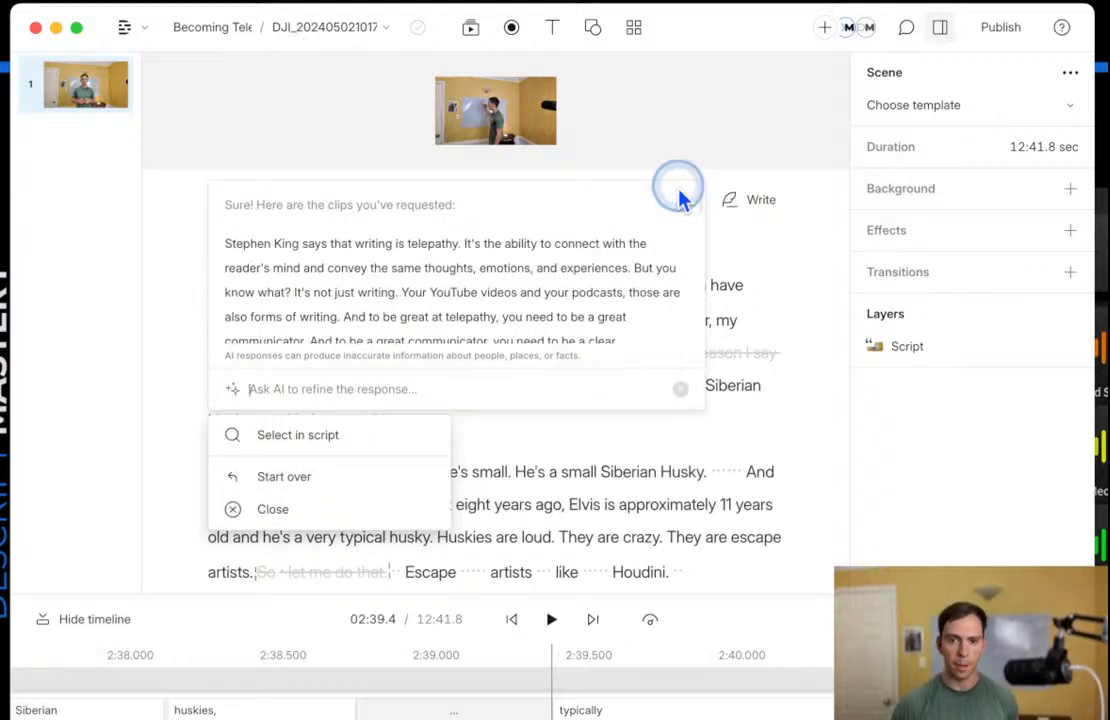
Read through the clips suggested by AI in the response.
scroll(460, 270, down, 3)
scroll(410, 287, up, 3)
scroll(384, 290, down, 6)
scroll(385, 292, down, 2)
scroll(384, 292, up, 5)
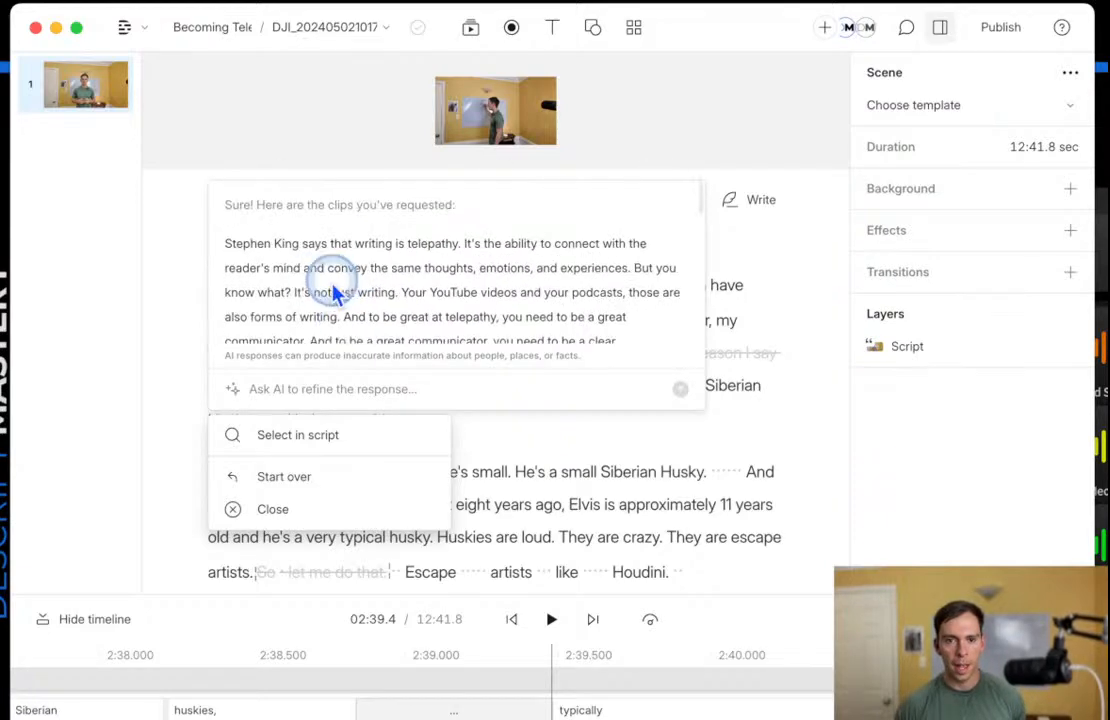
drag(232, 245, 428, 296)
click(428, 292)
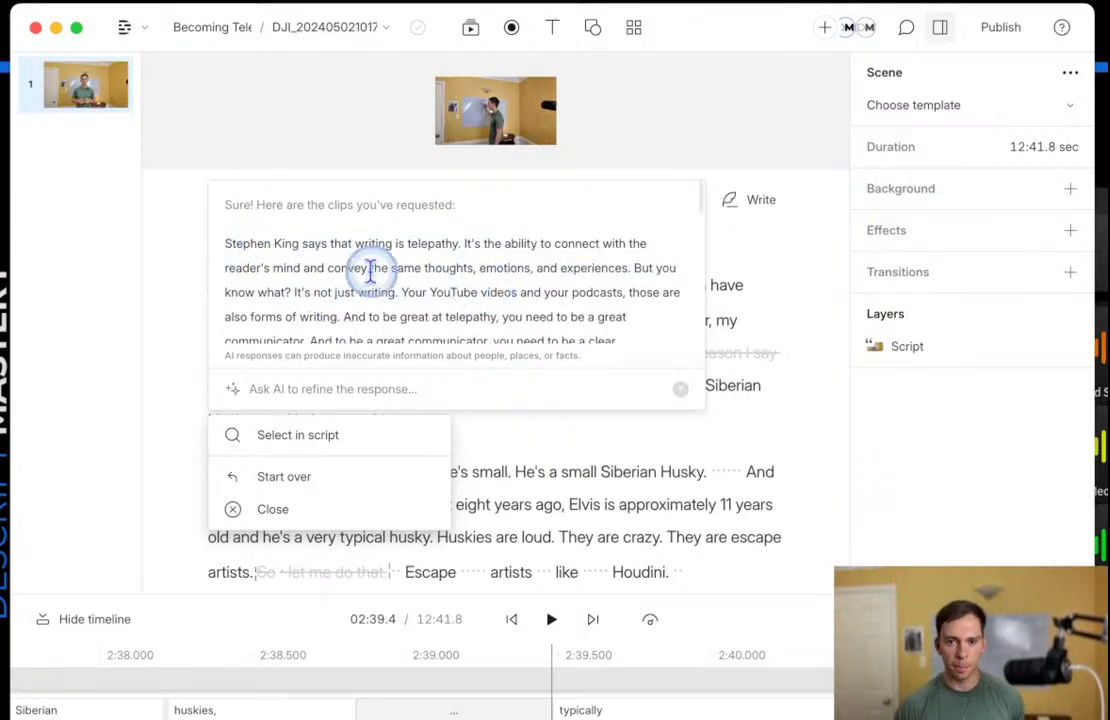
scroll(426, 312, down, 1)
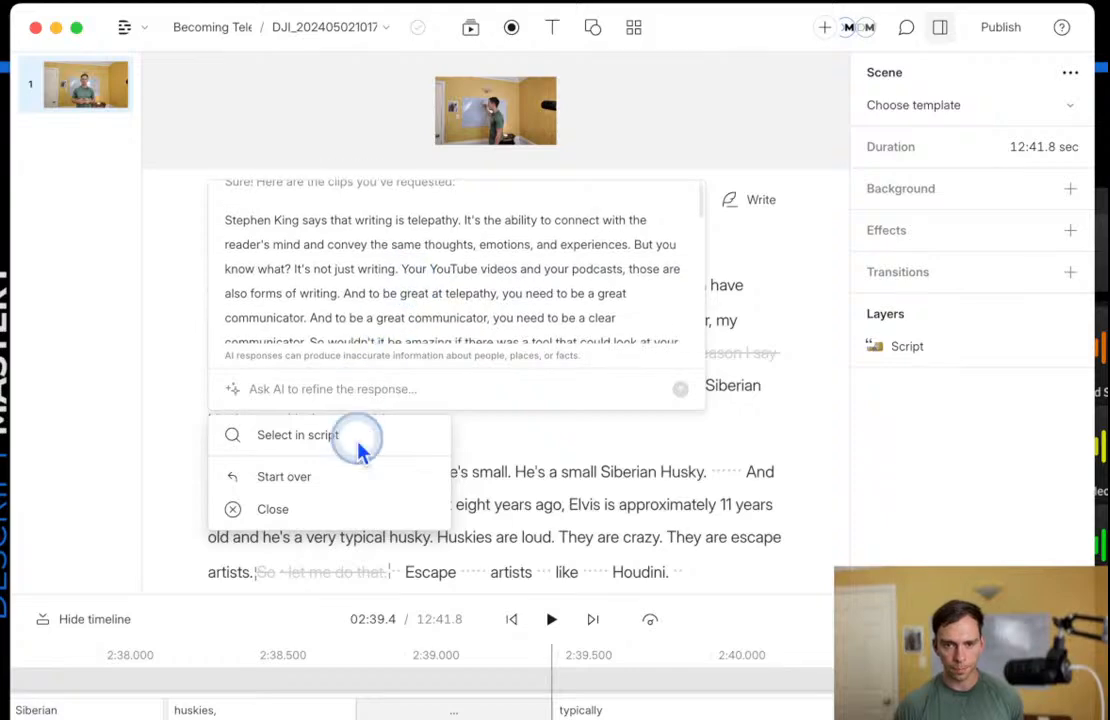
Select the suggested clips in the script and look through the highlighted passages.
click(280, 452)
scroll(579, 502, down, 5)
scroll(579, 502, down, 20)
scroll(579, 502, down, 15)
scroll(580, 505, up, 8)
scroll(577, 497, up, 20)
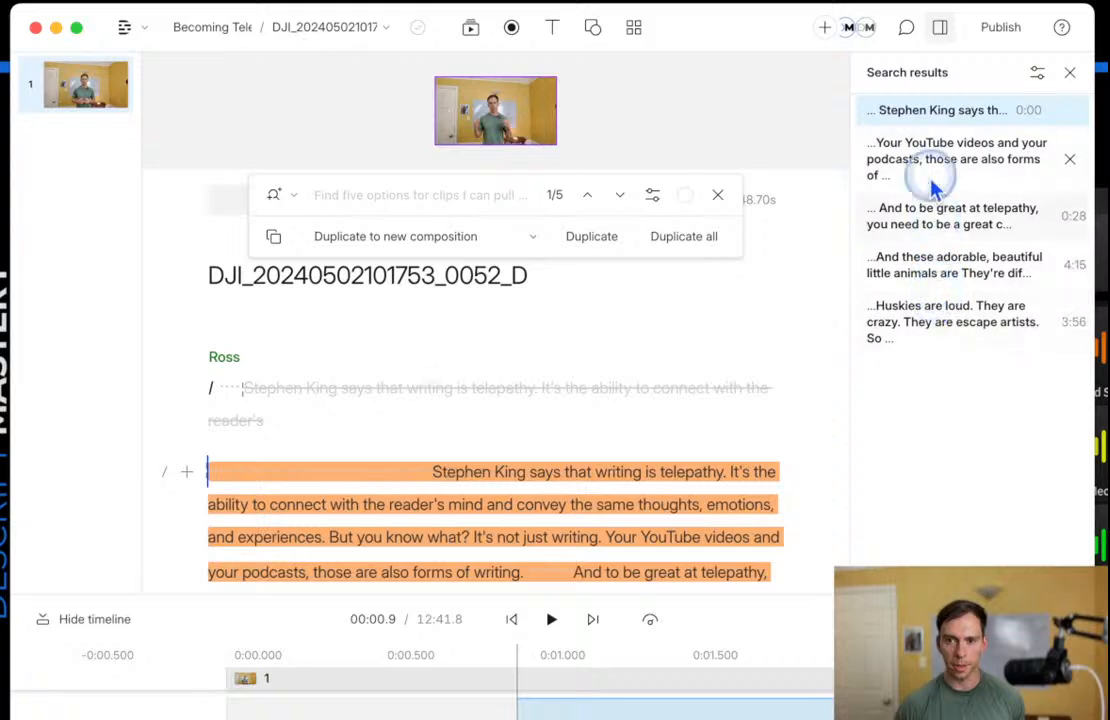
Duplicate all five found clips to a new composition and open it with the search results closed.
click(345, 241)
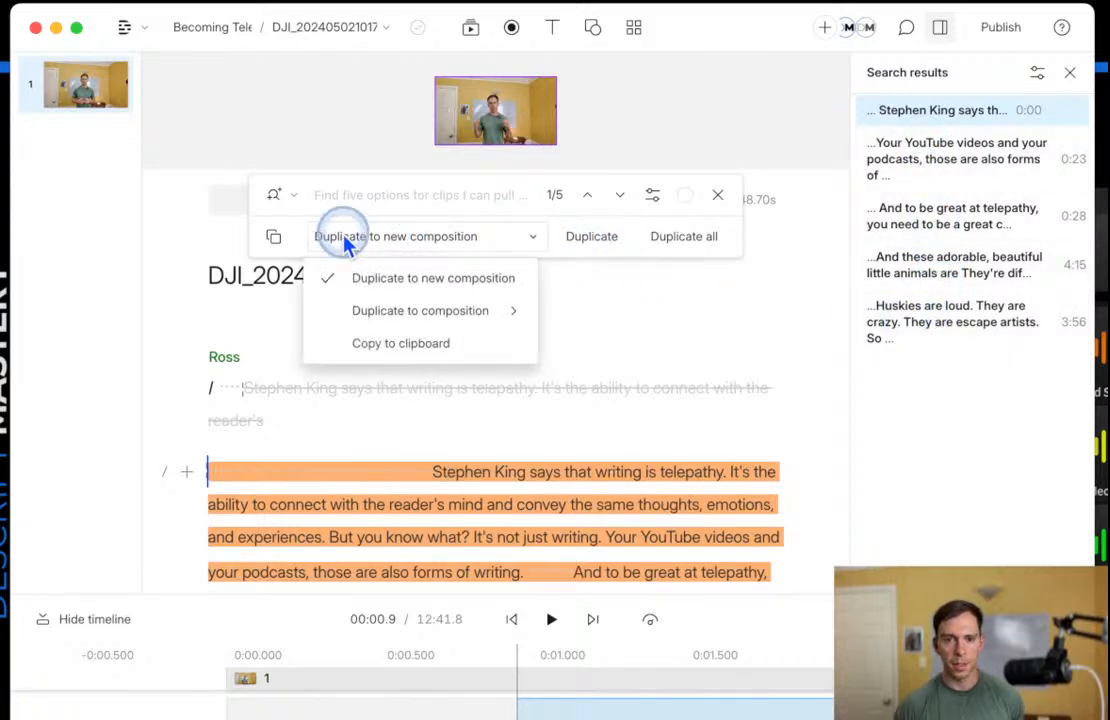
click(357, 246)
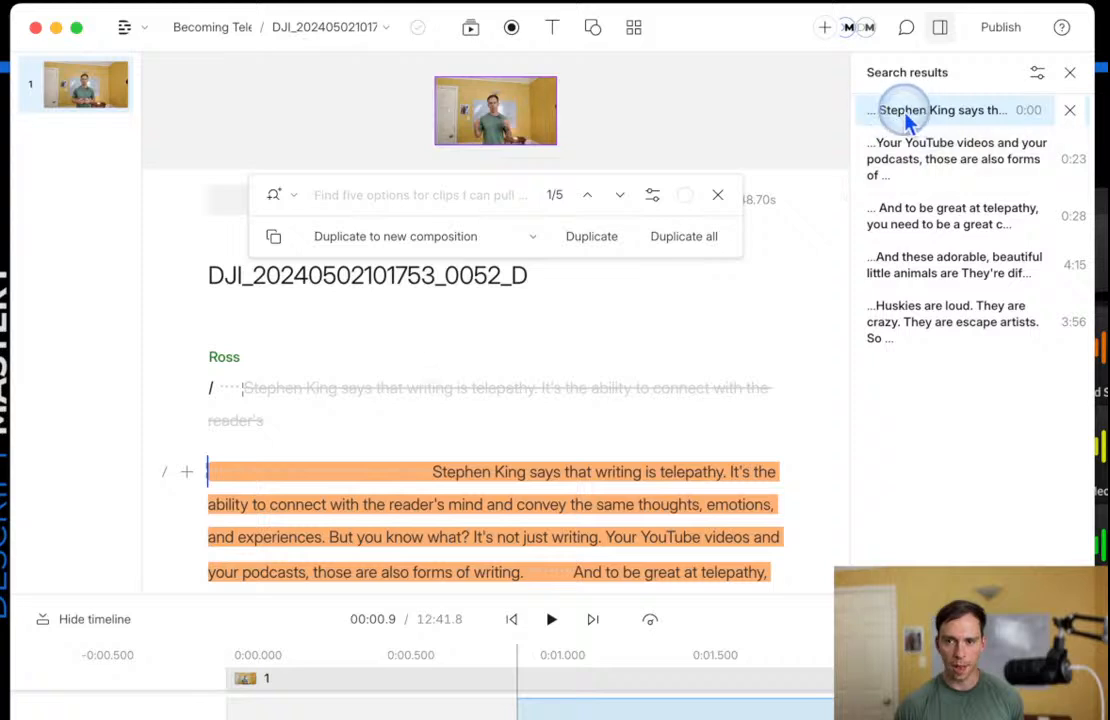
scroll(385, 380, down, 3)
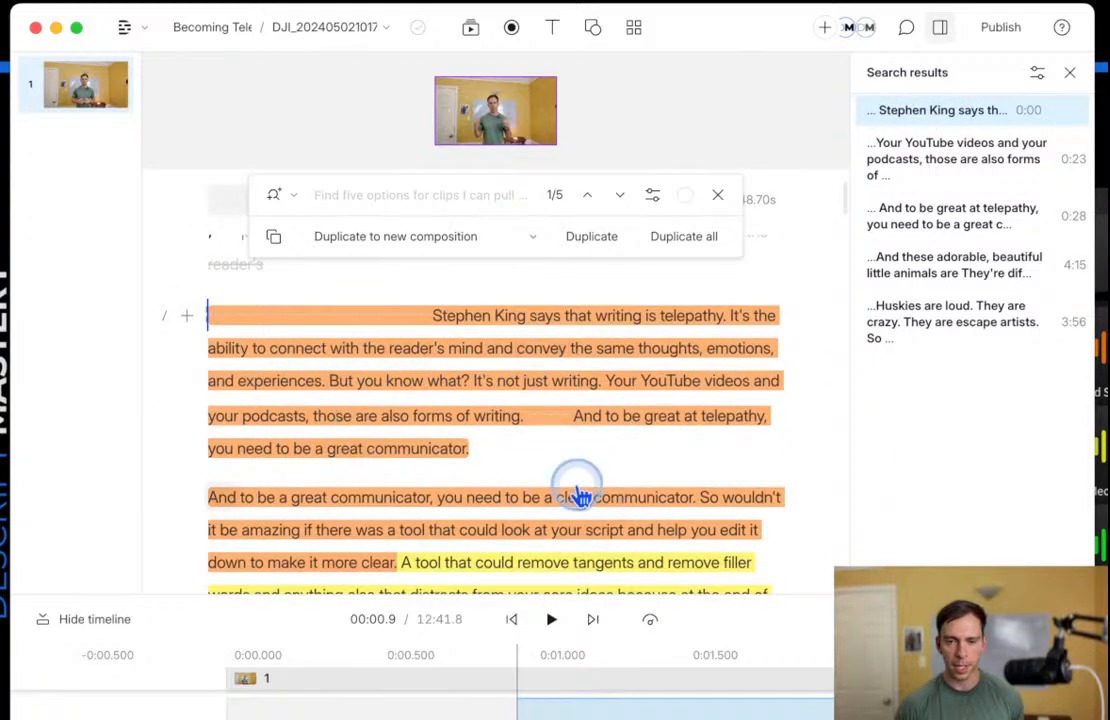
click(683, 240)
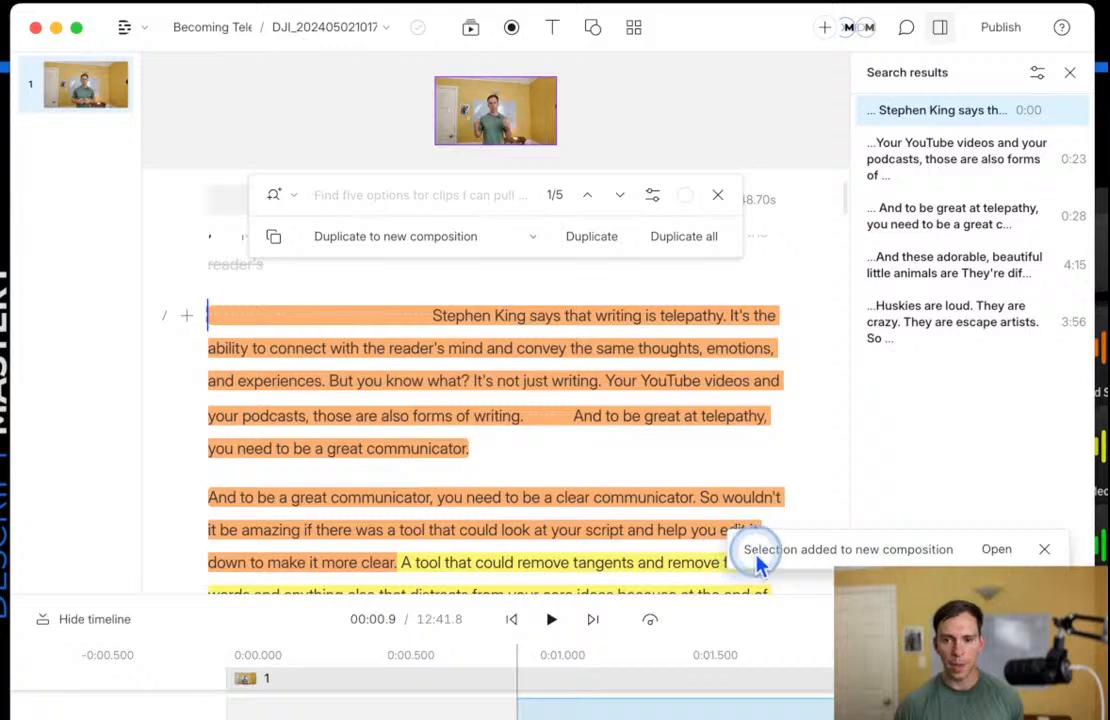
click(997, 549)
click(712, 256)
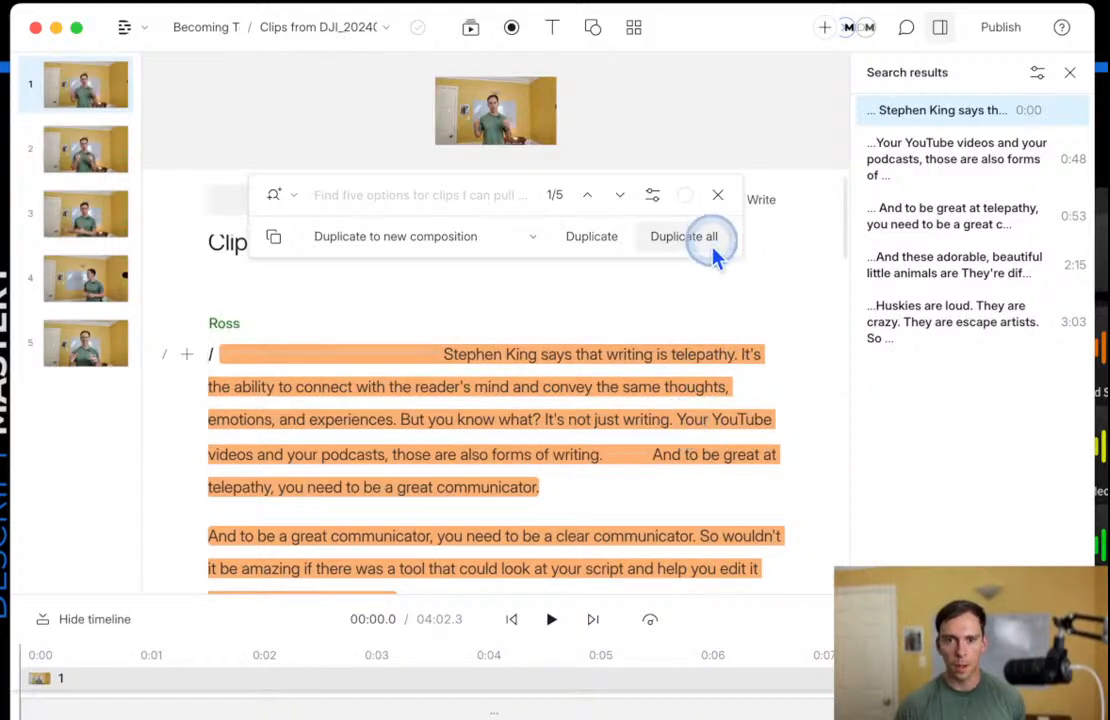
click(717, 195)
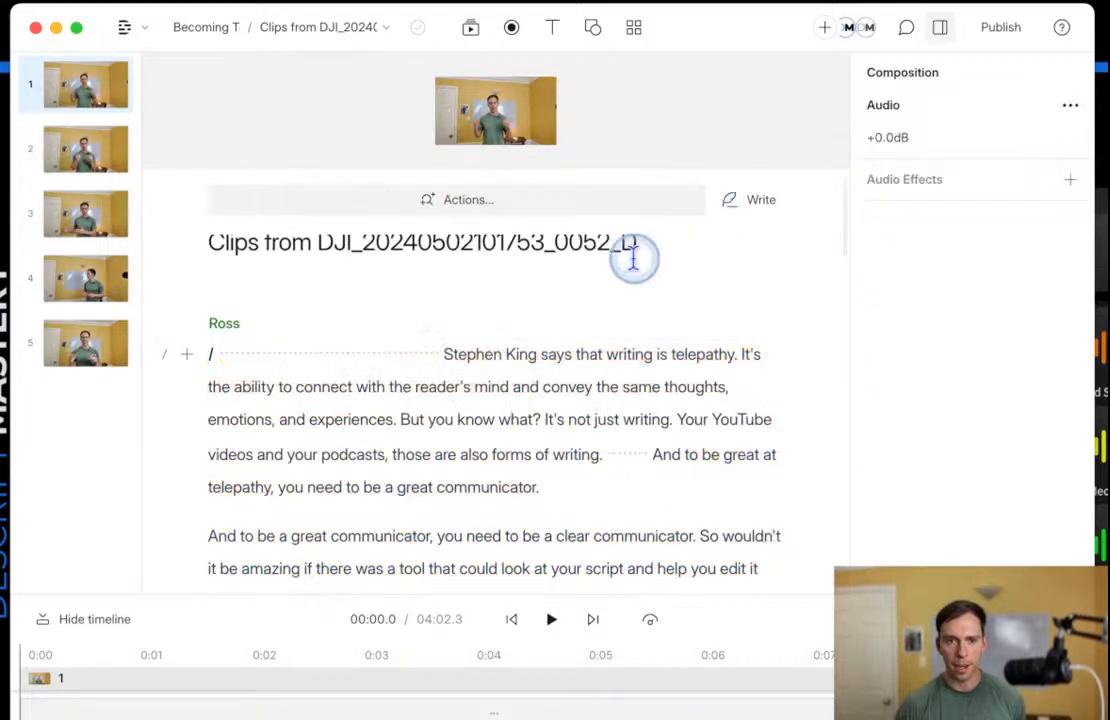
Examine each of the five clip scenes and their script text in the new composition.
click(85, 145)
click(84, 214)
click(86, 284)
click(95, 342)
click(95, 92)
click(84, 150)
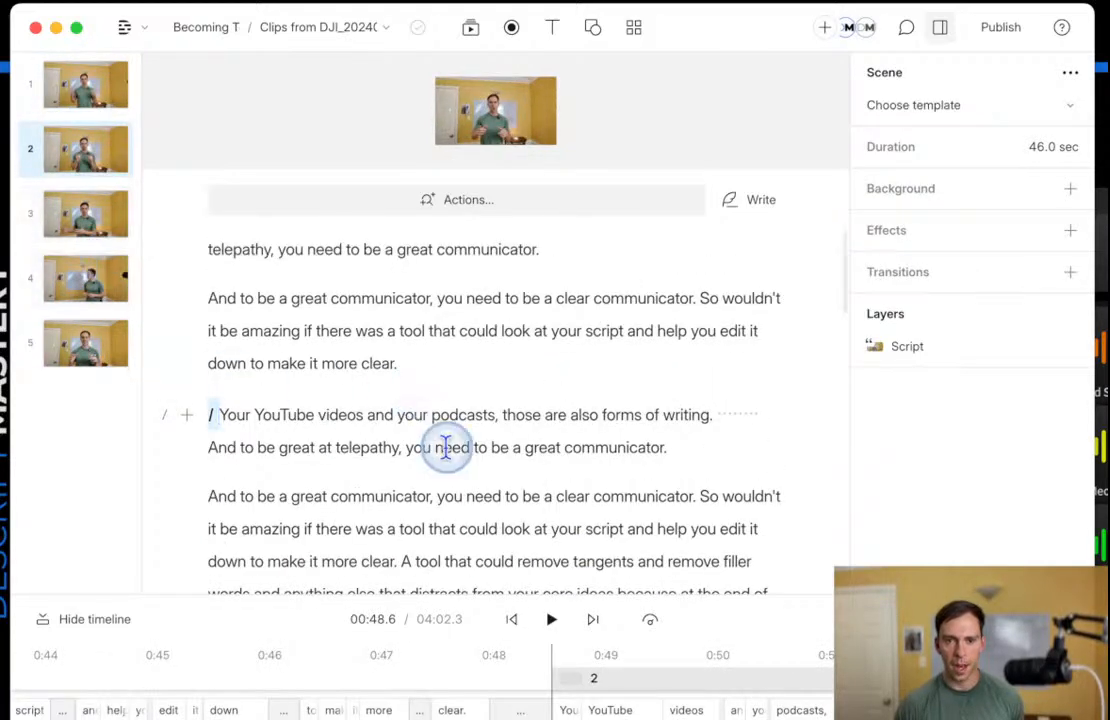
scroll(443, 445, down, 2)
scroll(446, 449, up, 5)
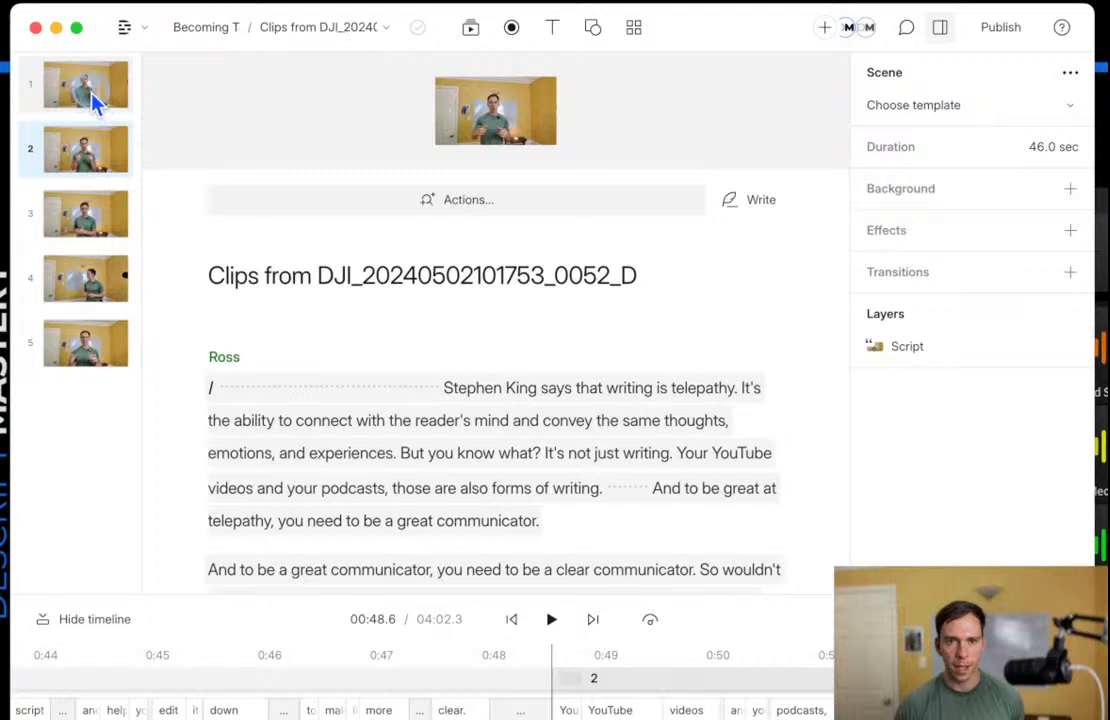
Copy the first clip scene of the clips composition.
click(90, 100)
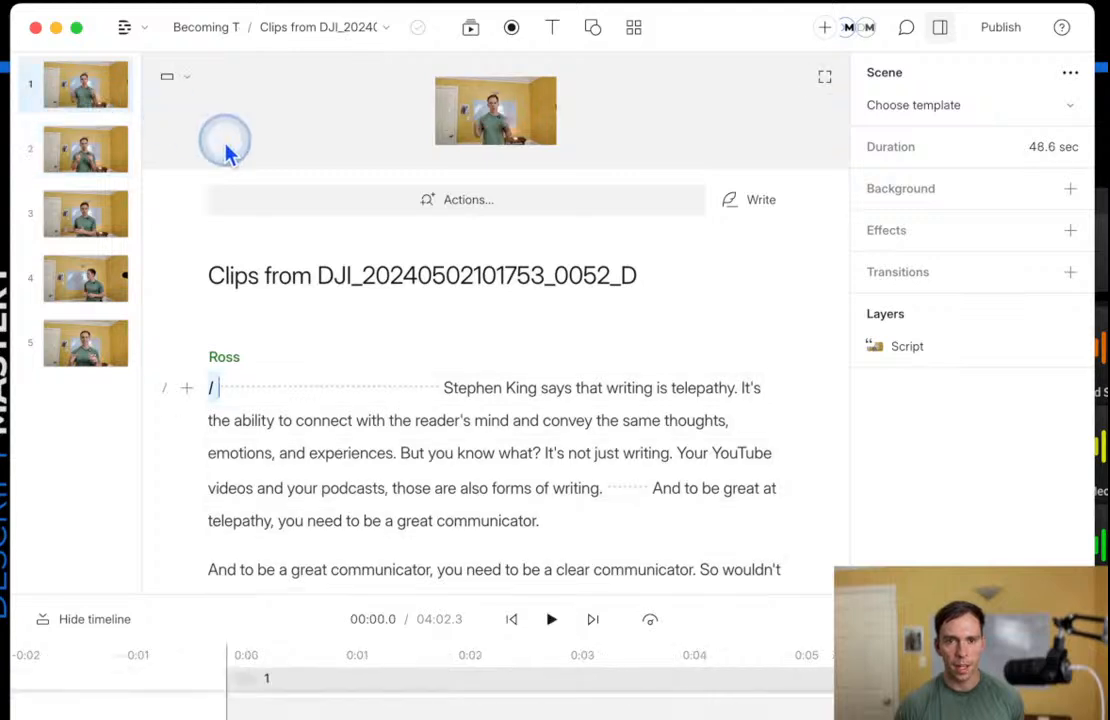
right_click(86, 92)
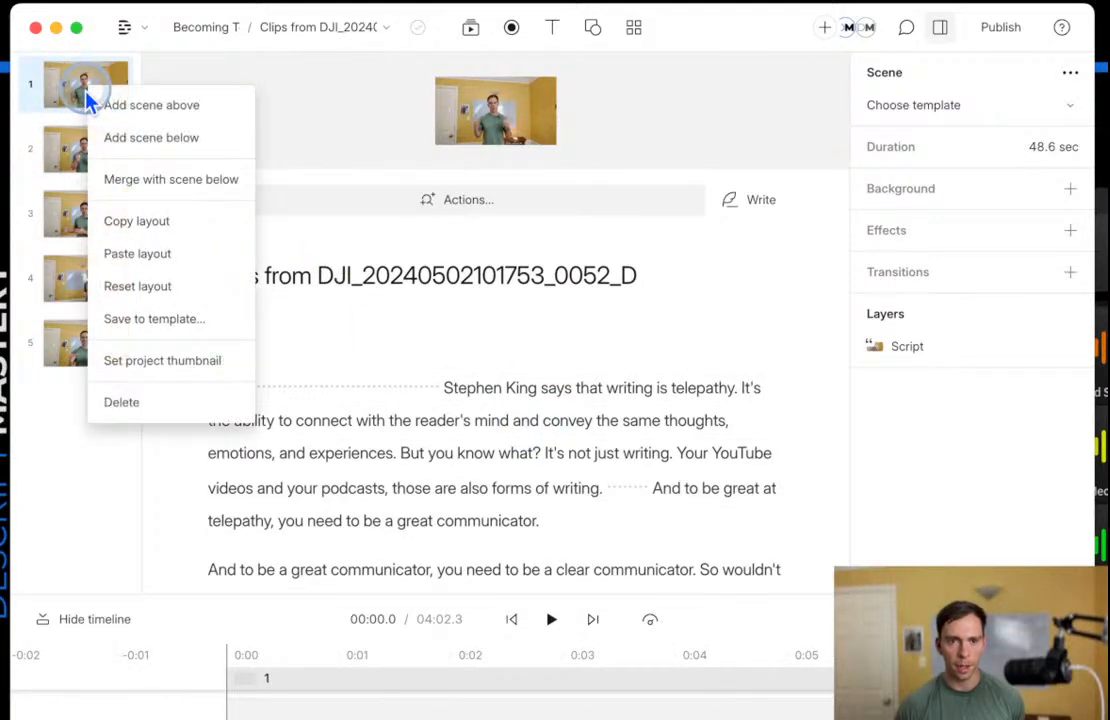
click(178, 225)
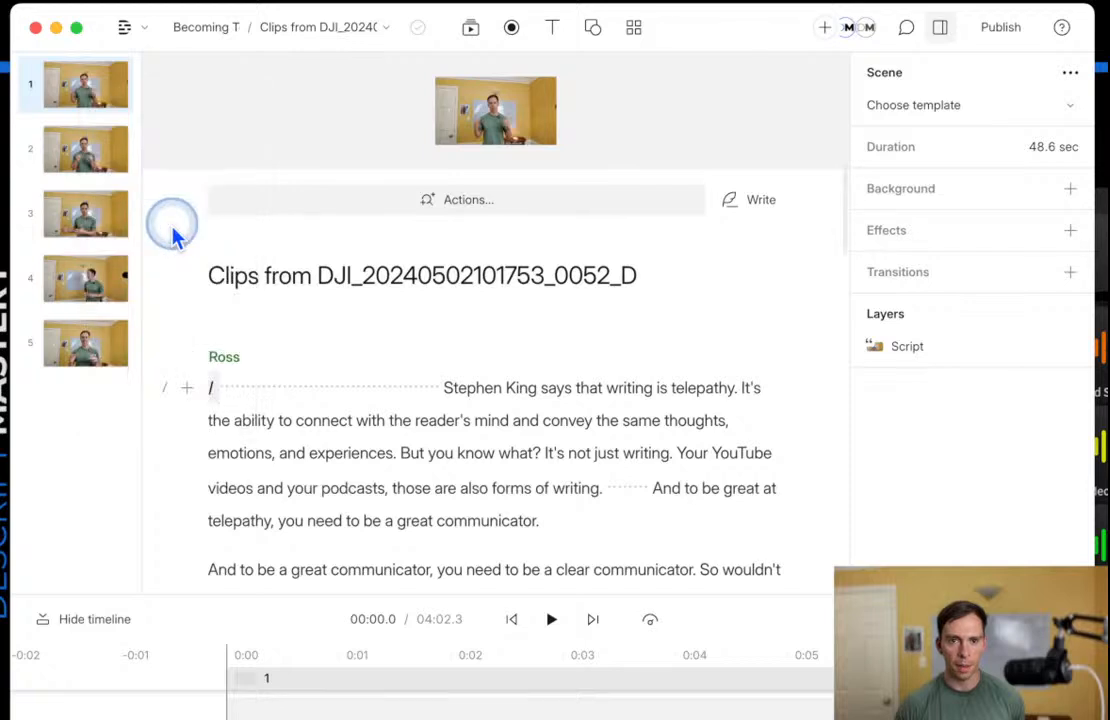
Create a new composition and paste the copied clip into its empty script.
click(350, 30)
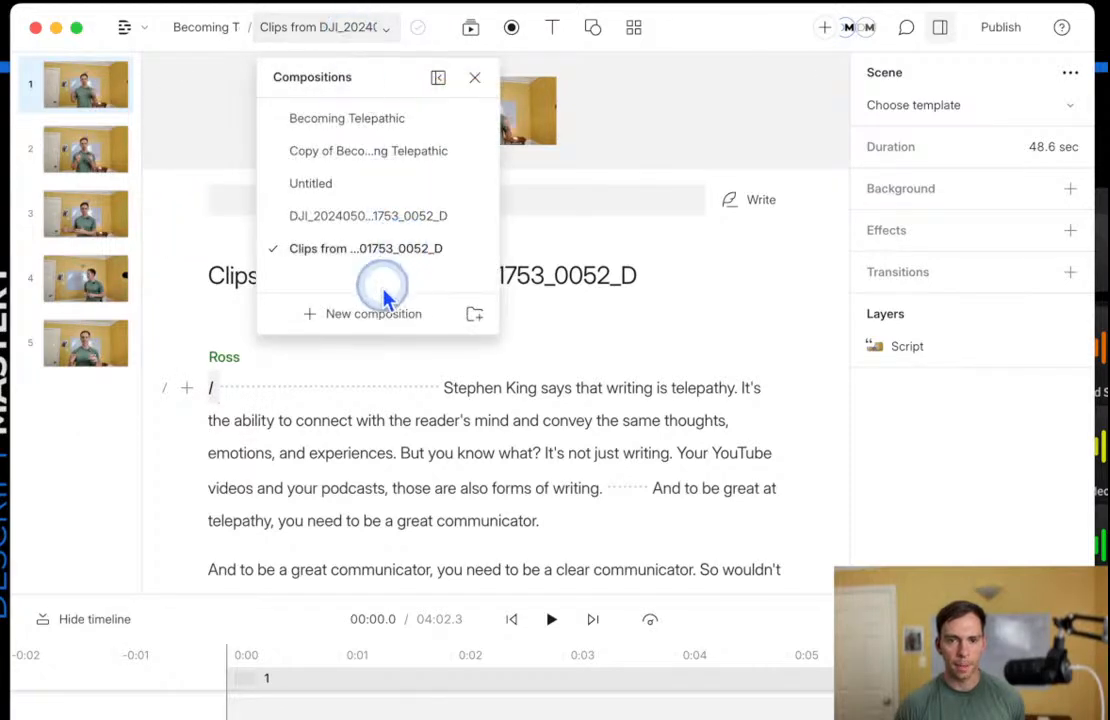
click(359, 314)
click(243, 373)
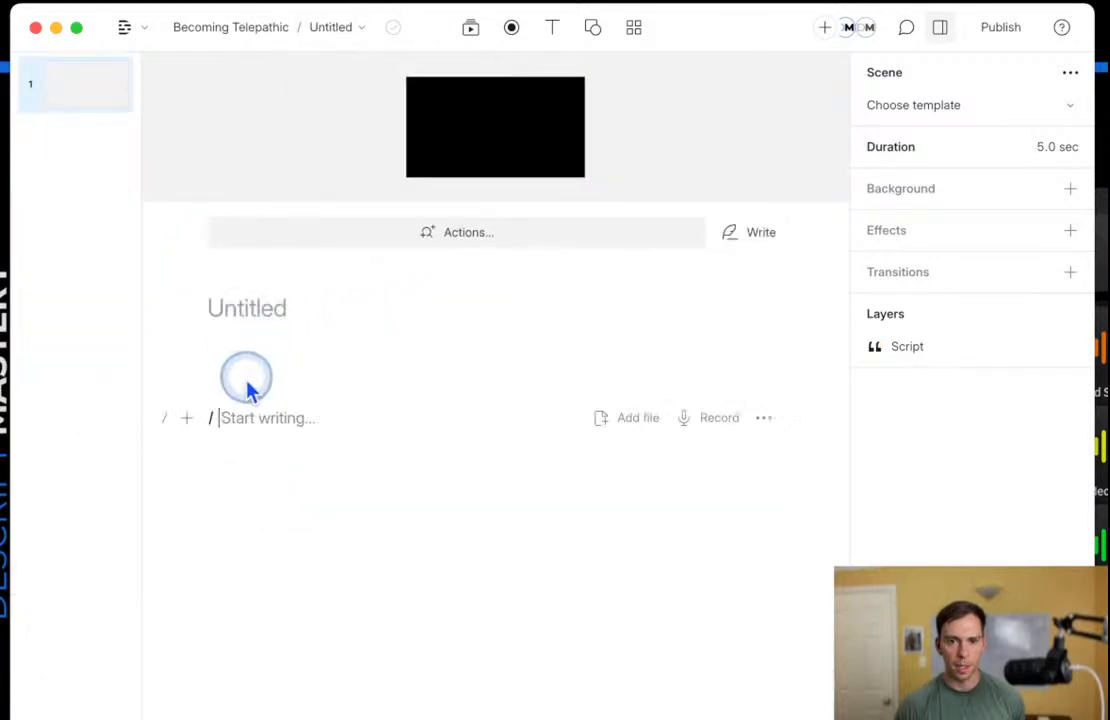
right_click(236, 418)
click(357, 626)
drag(443, 456, 543, 635)
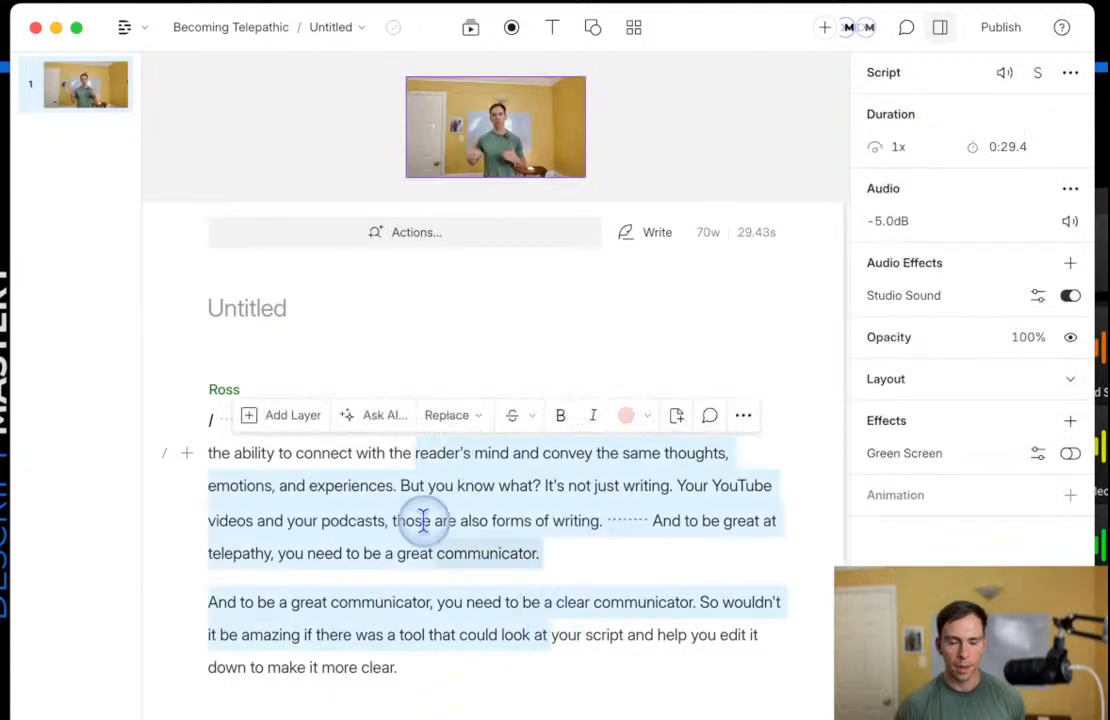
drag(424, 665, 470, 425)
click(481, 597)
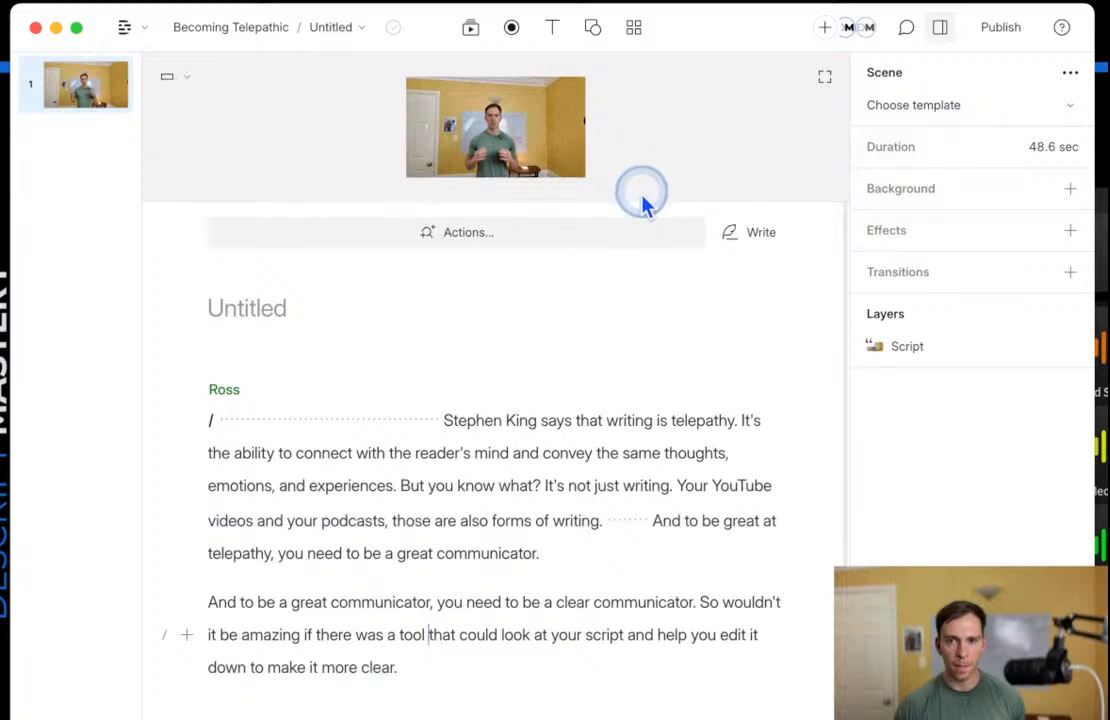
Enlarge the video preview and set the composition's aspect ratio to Portrait 9:16.
drag(634, 198, 694, 605)
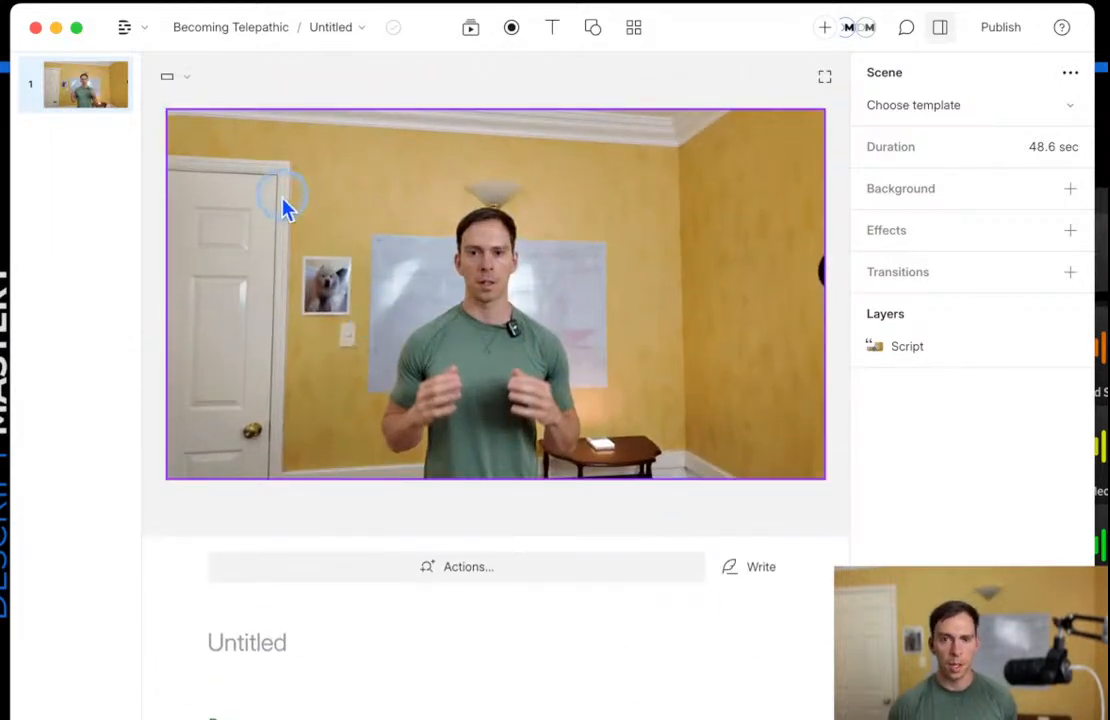
click(180, 88)
click(170, 119)
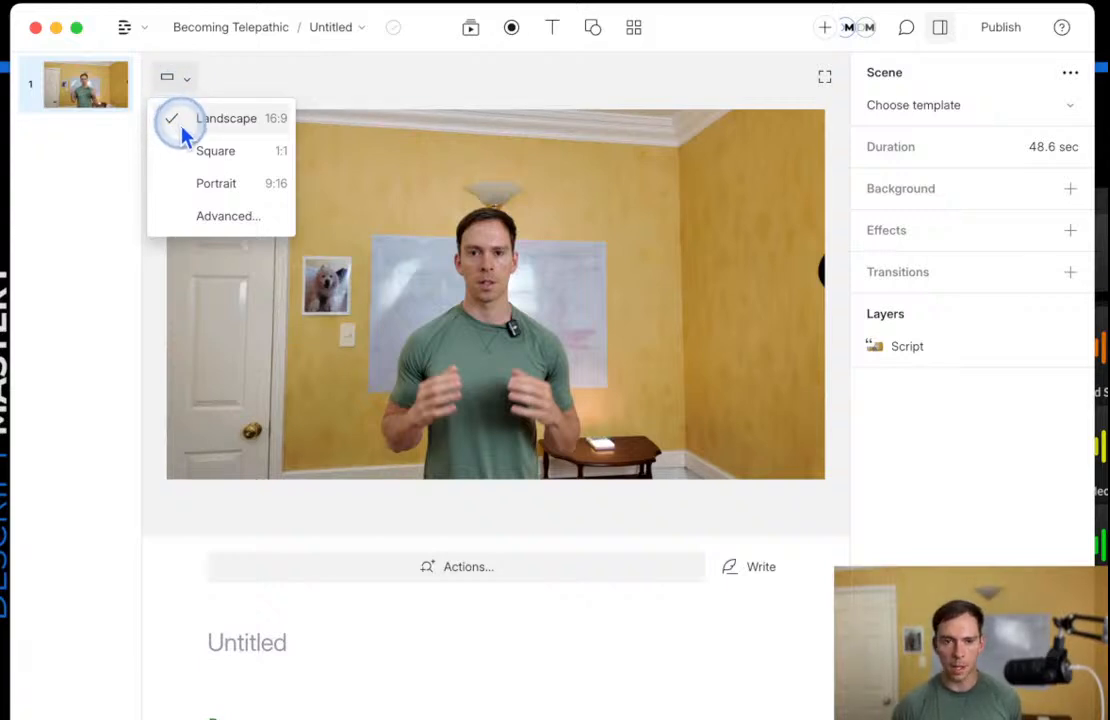
click(216, 186)
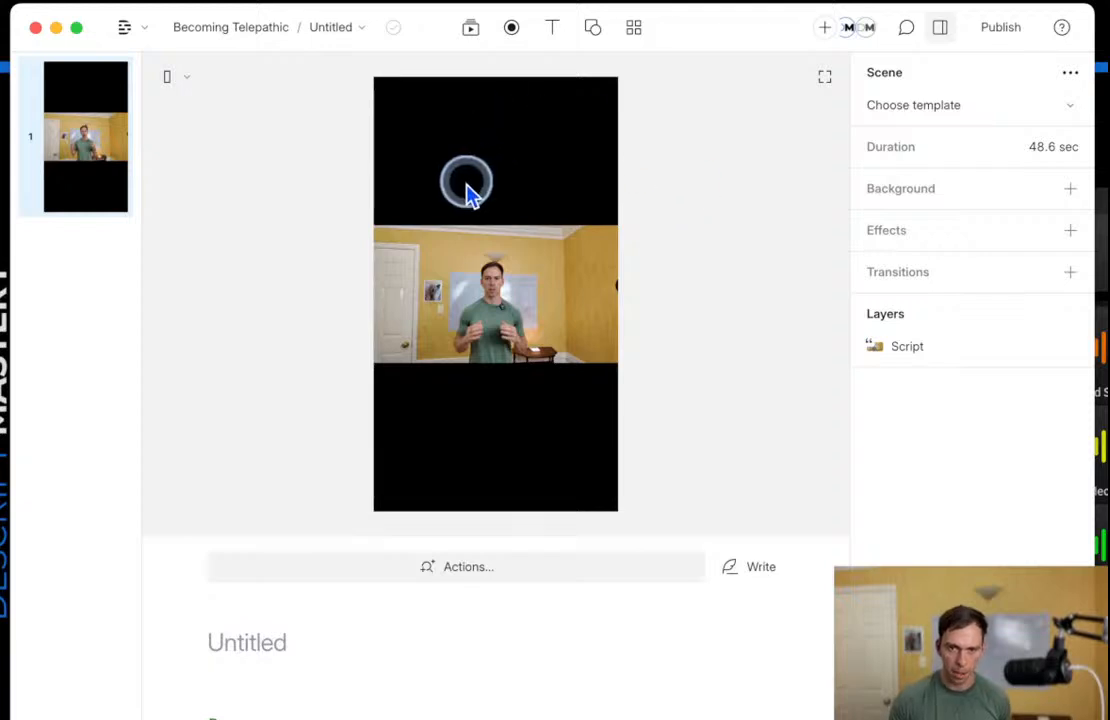
Make the video fill the portrait frame, then shift and enlarge it so the speaker is centred.
click(517, 303)
click(370, 205)
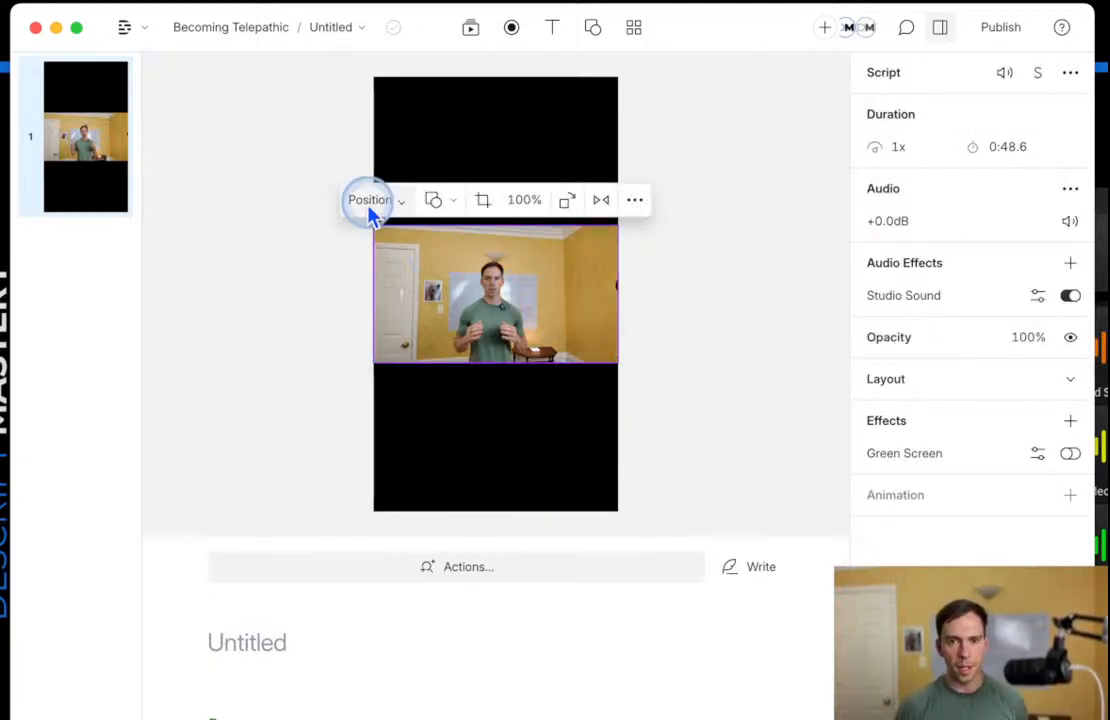
click(375, 243)
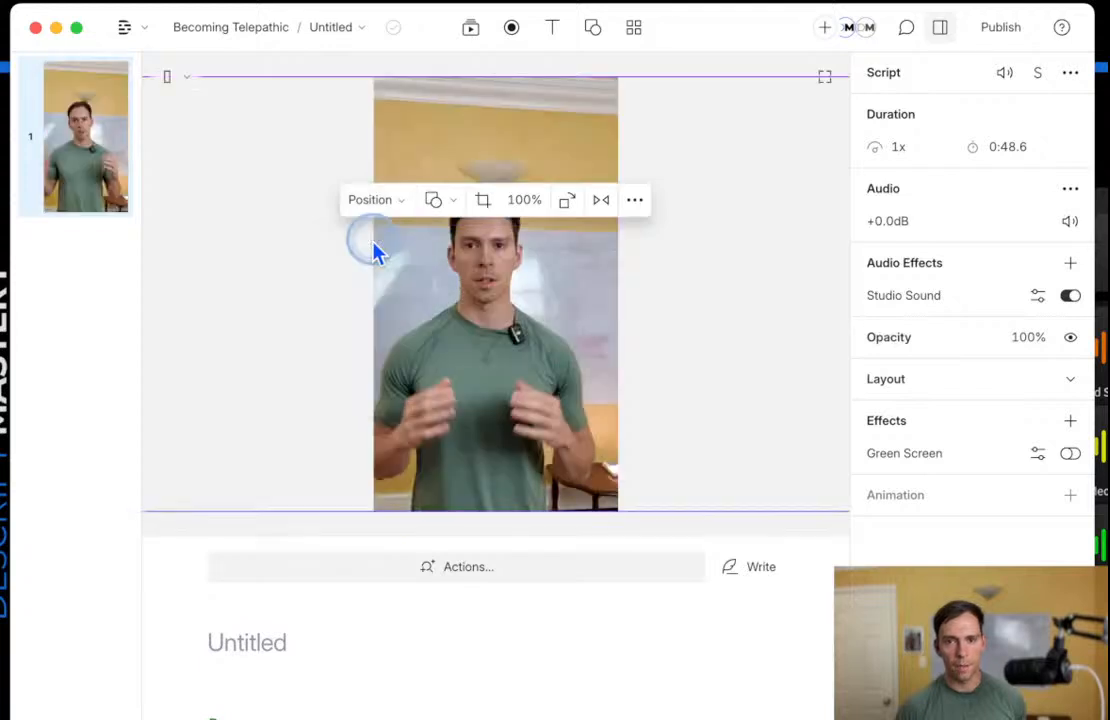
click(529, 385)
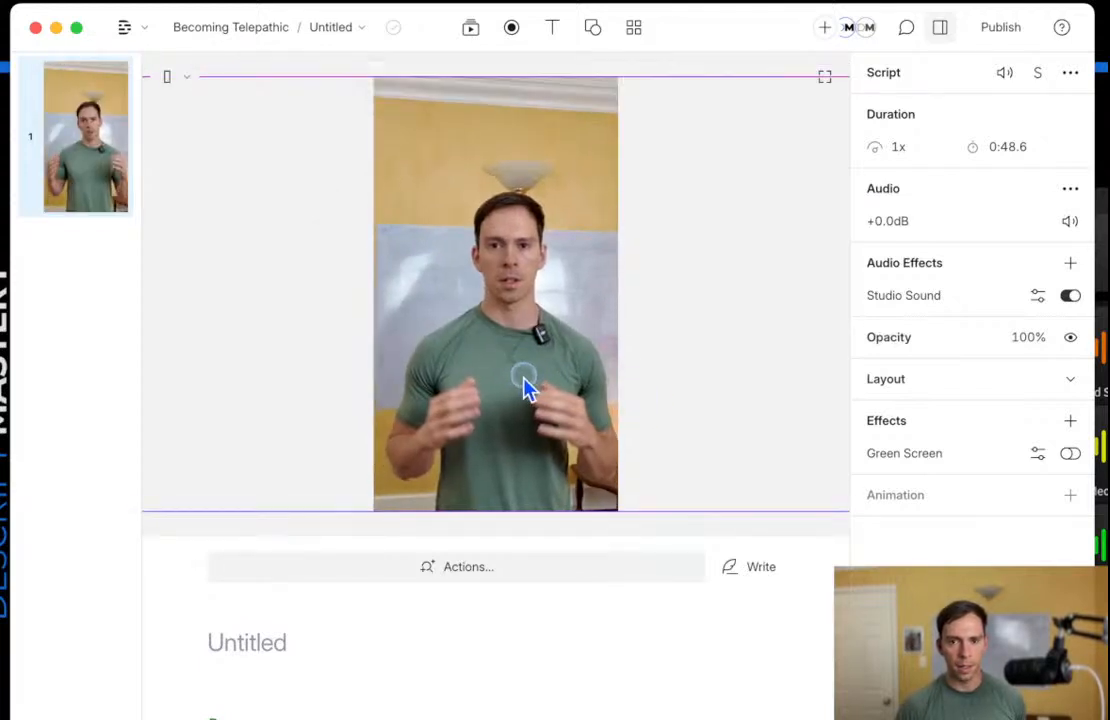
click(456, 118)
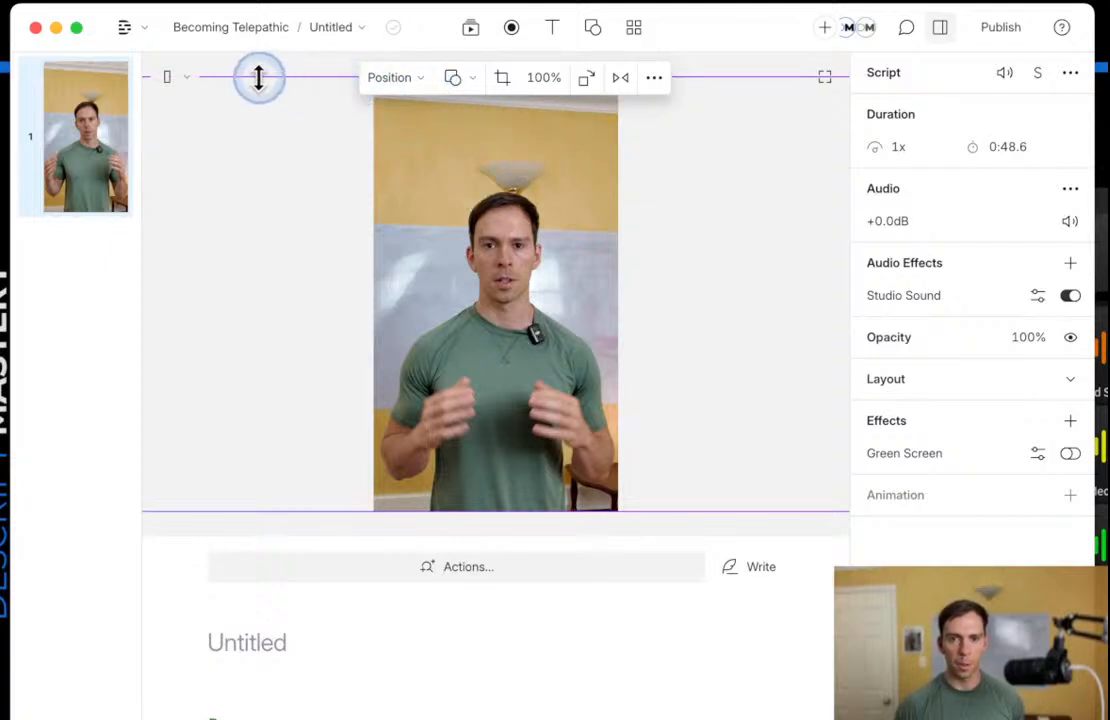
drag(271, 83, 272, 7)
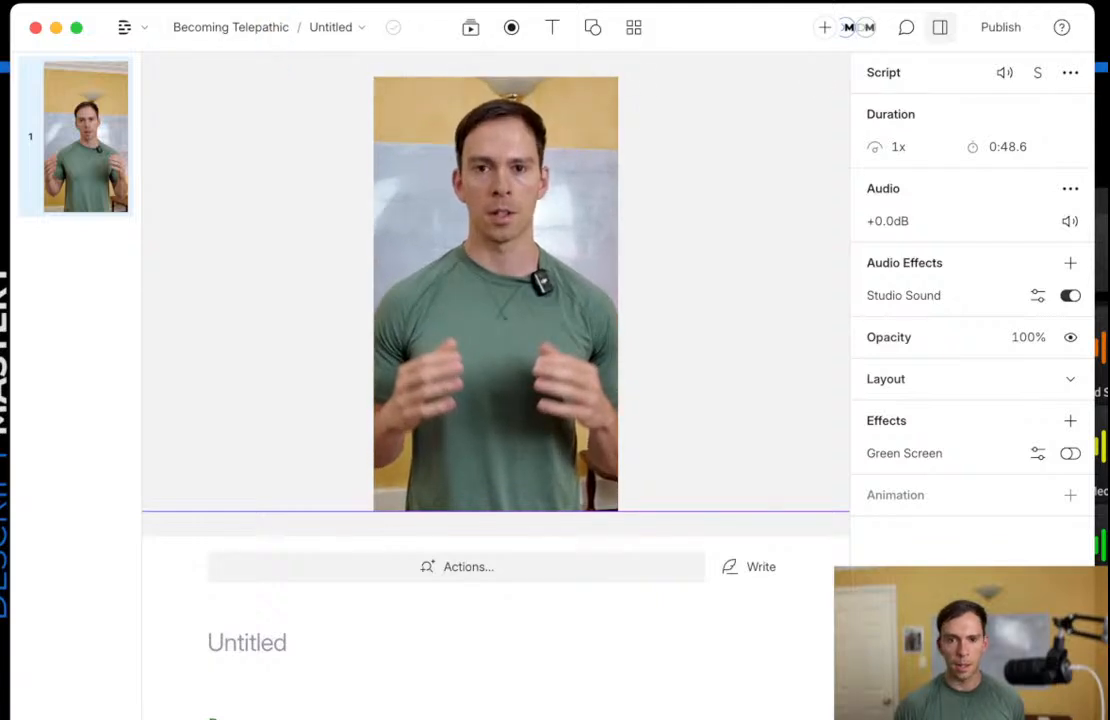
Shrink the video preview and read through the clip's script.
click(542, 645)
scroll(542, 645, down, 6)
drag(674, 538, 679, 322)
scroll(572, 605, up, 3)
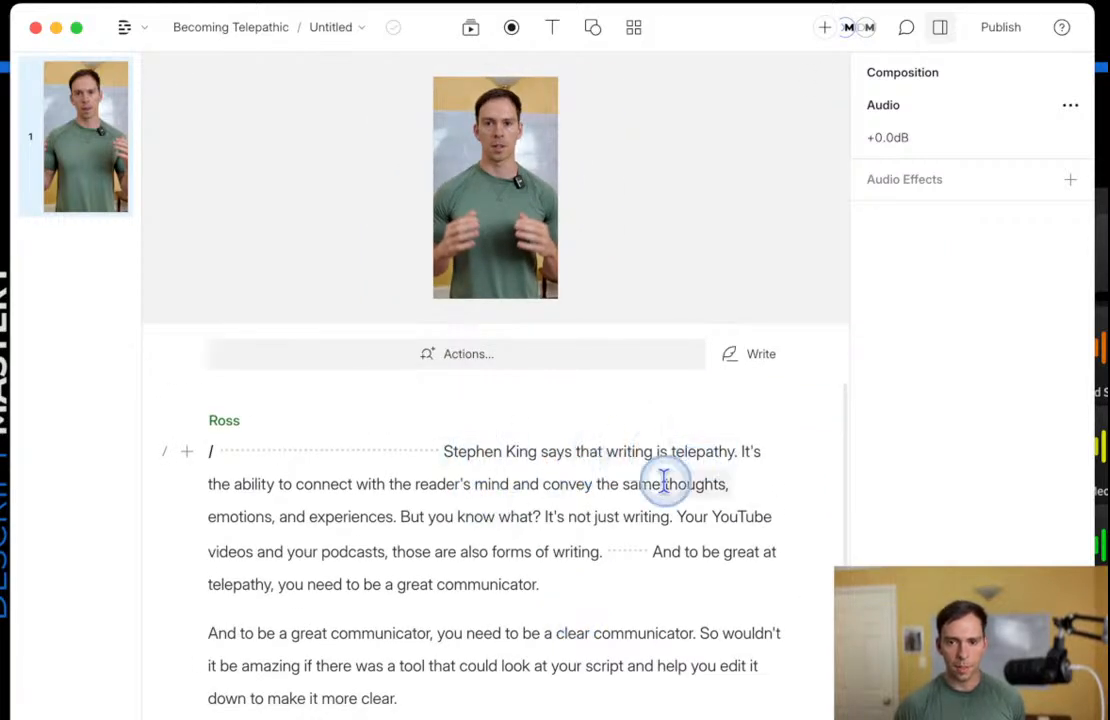
scroll(401, 700, down, 1)
scroll(461, 700, down, 1)
scroll(461, 700, up, 3)
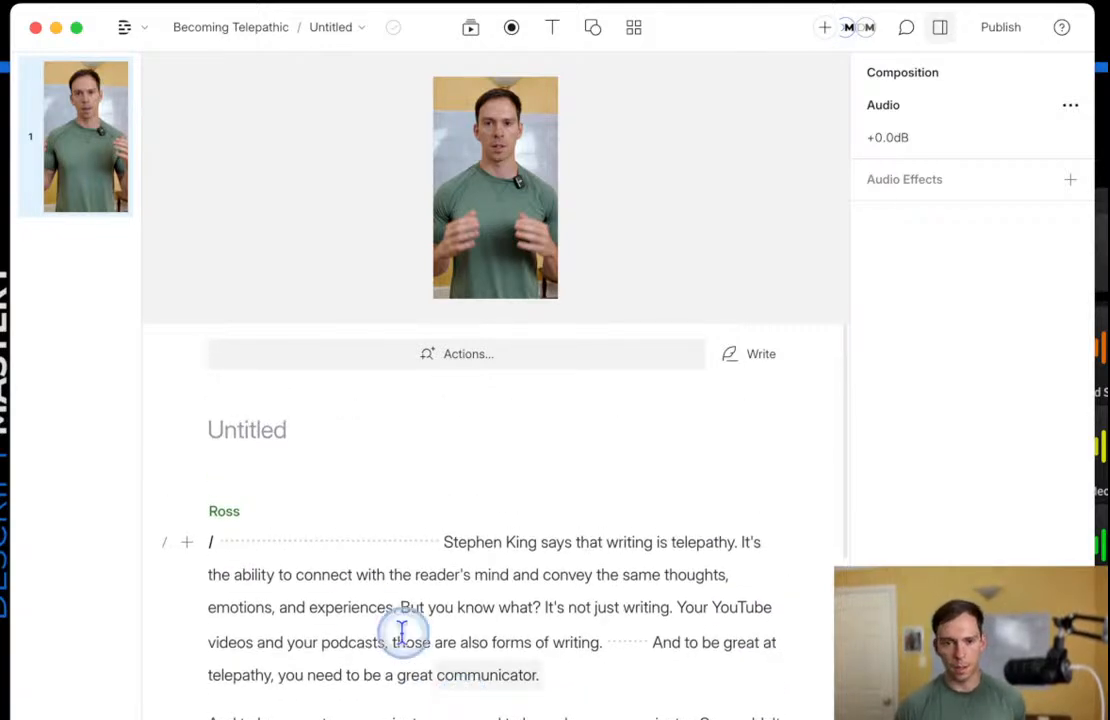
scroll(500, 590, down, 3)
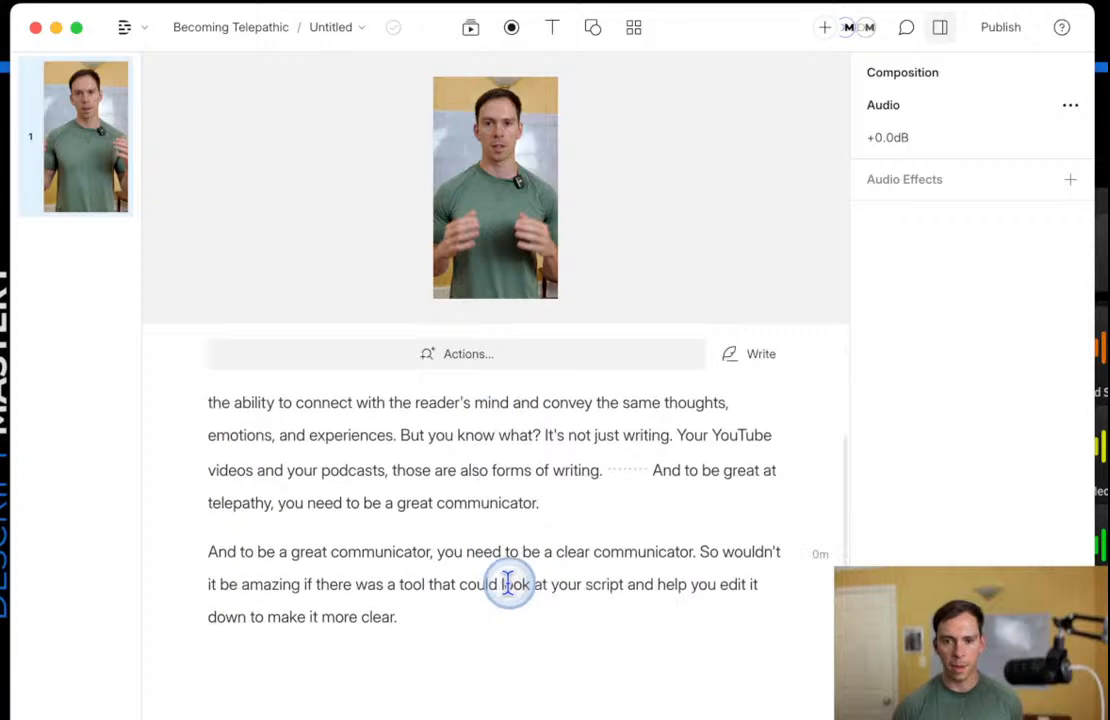
scroll(562, 690, up, 3)
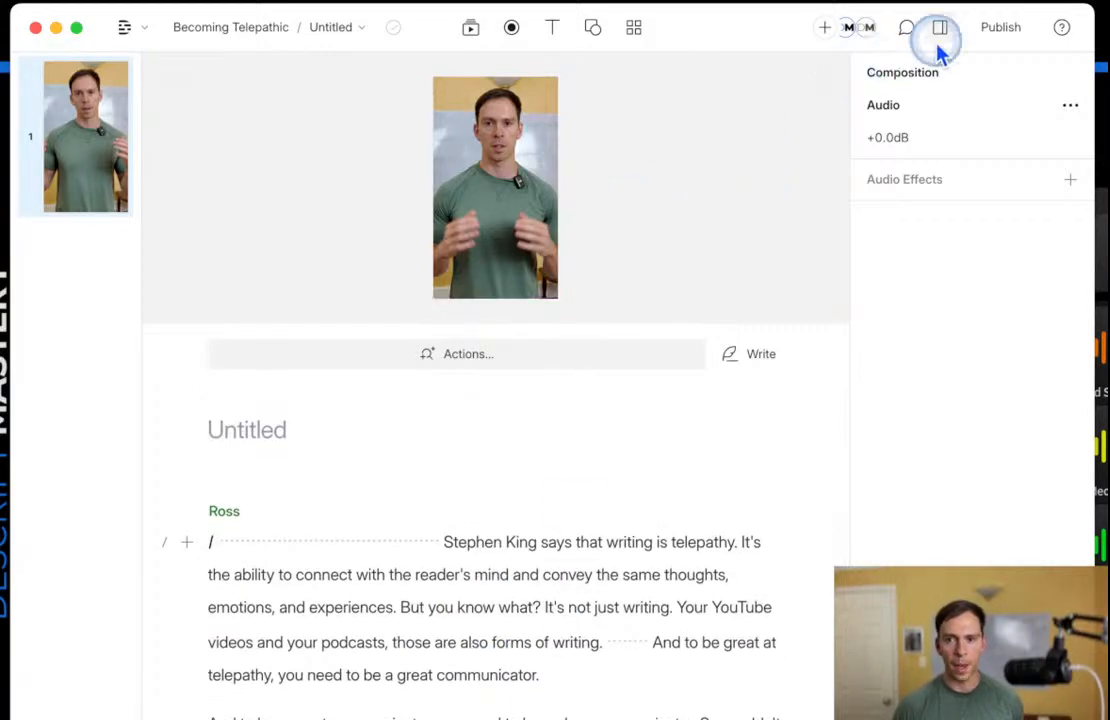
Look over the clip's publishing destinations, including YouTube, and close the publishing options without publishing.
click(998, 30)
click(993, 126)
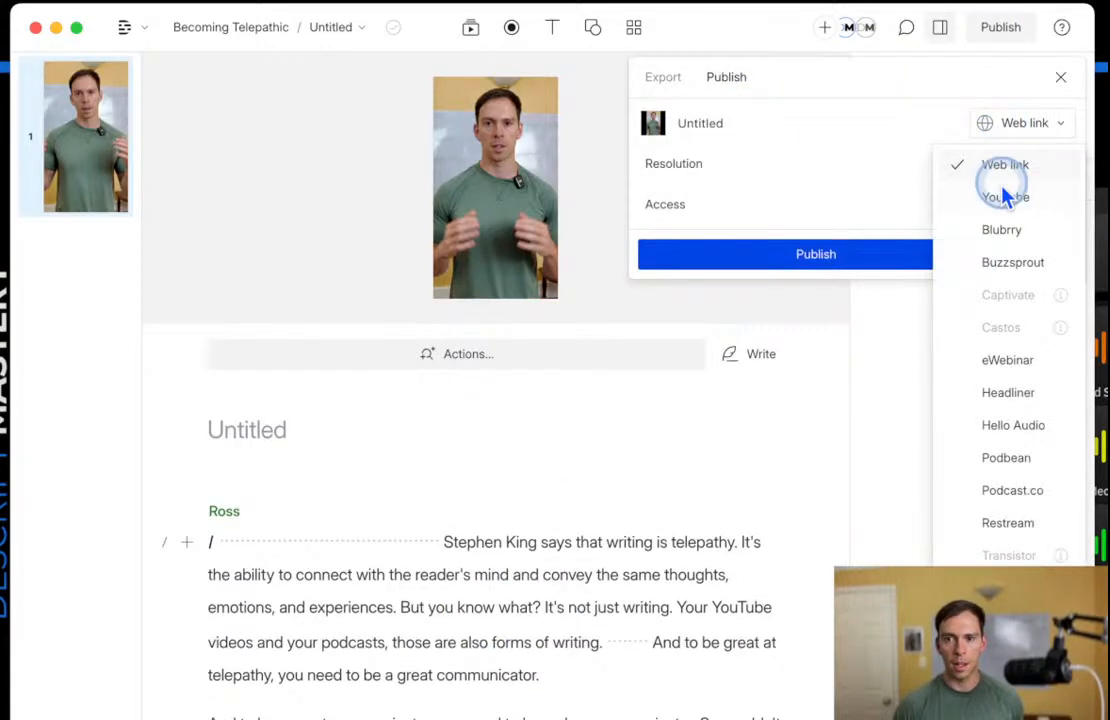
click(1005, 196)
click(567, 486)
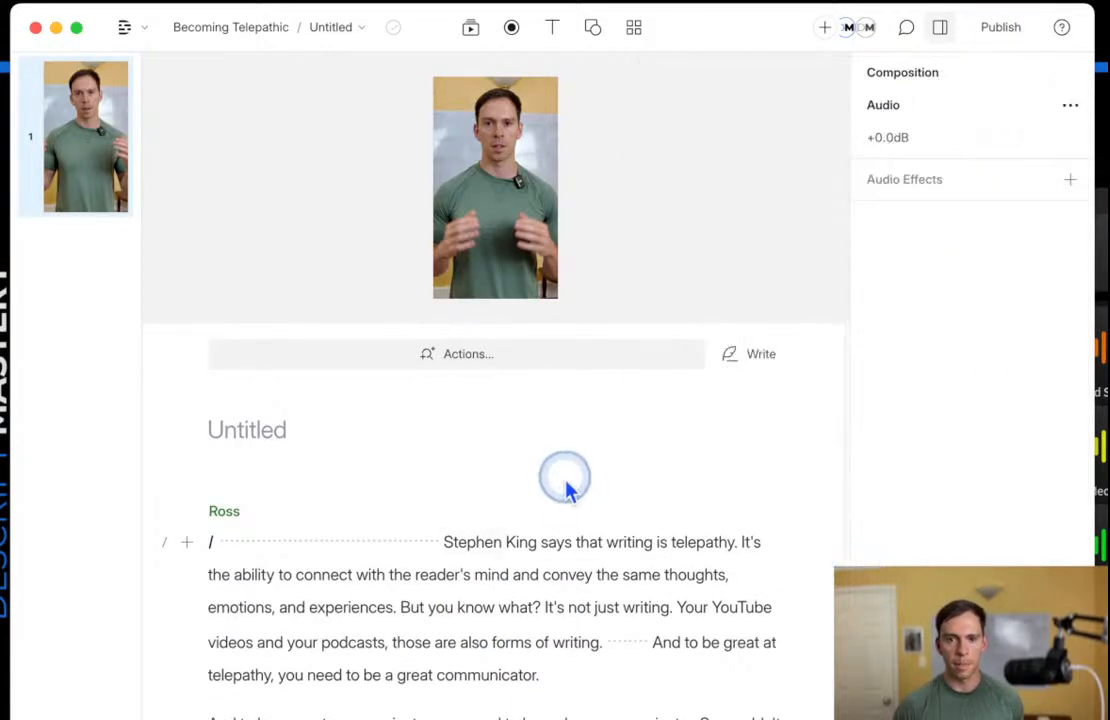
click(355, 28)
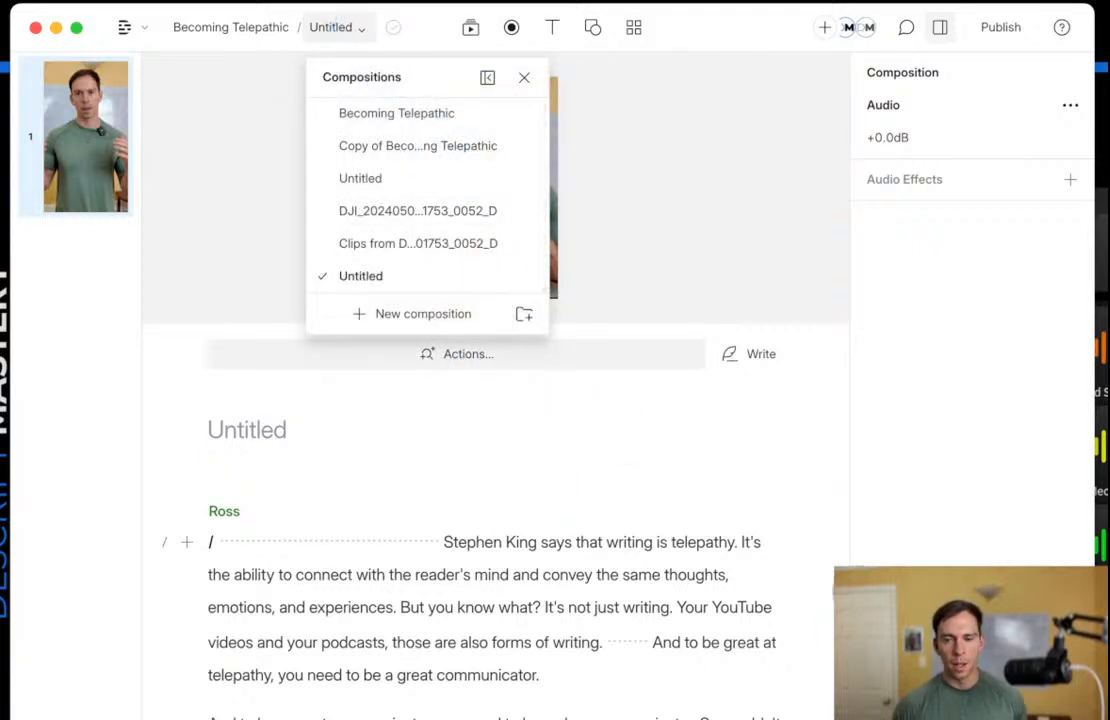
click(476, 597)
click(437, 205)
click(465, 52)
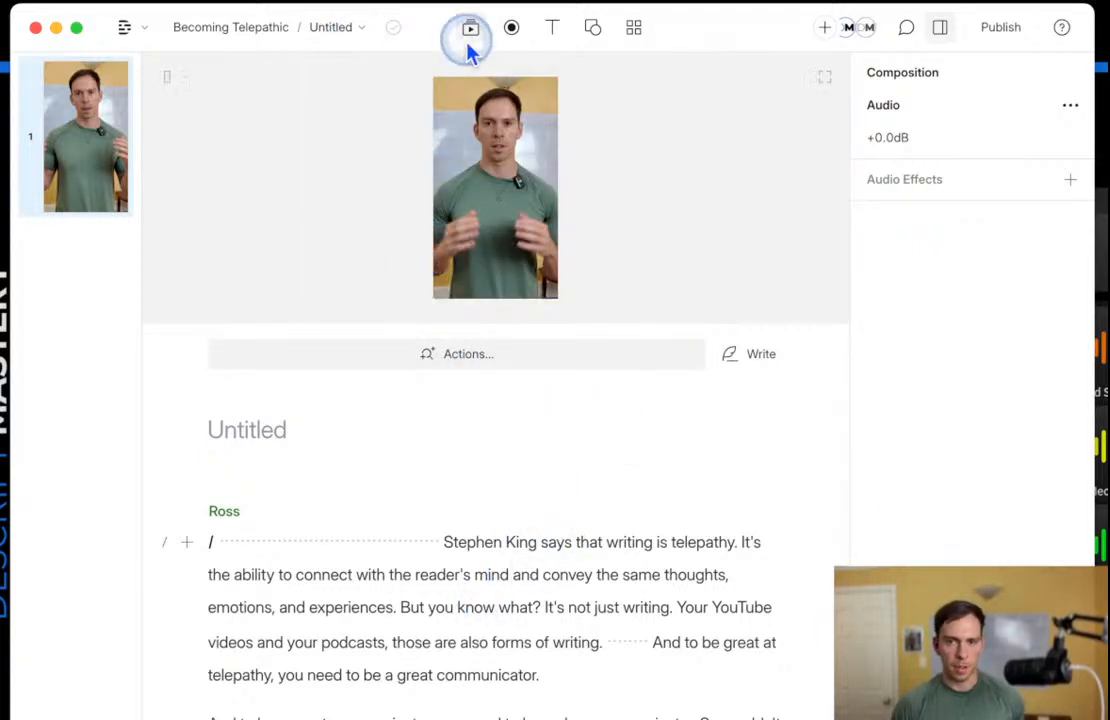
Add captions to the clip and extend their box upward over the speaker's torso.
click(547, 38)
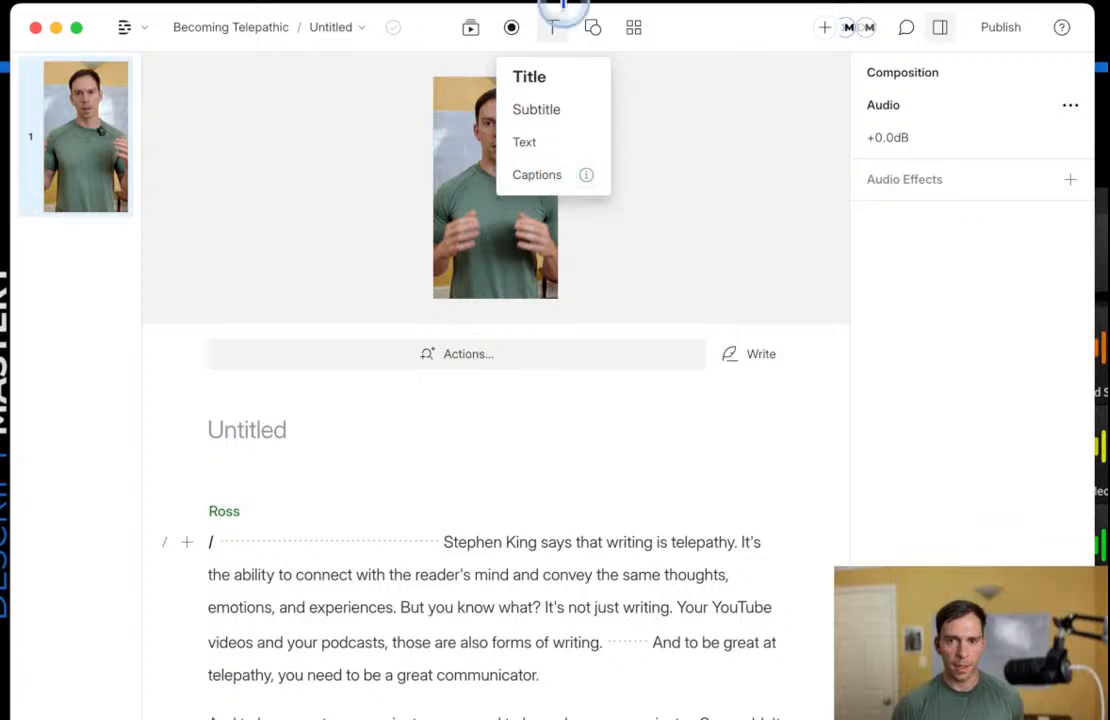
click(555, 32)
click(555, 37)
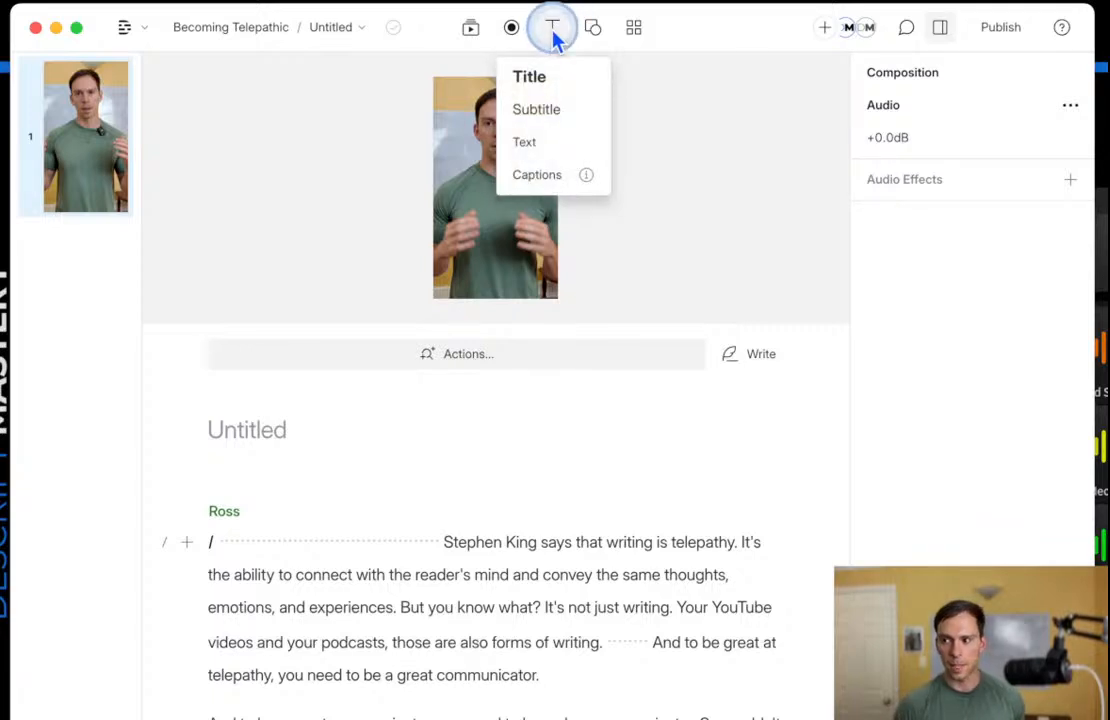
click(530, 177)
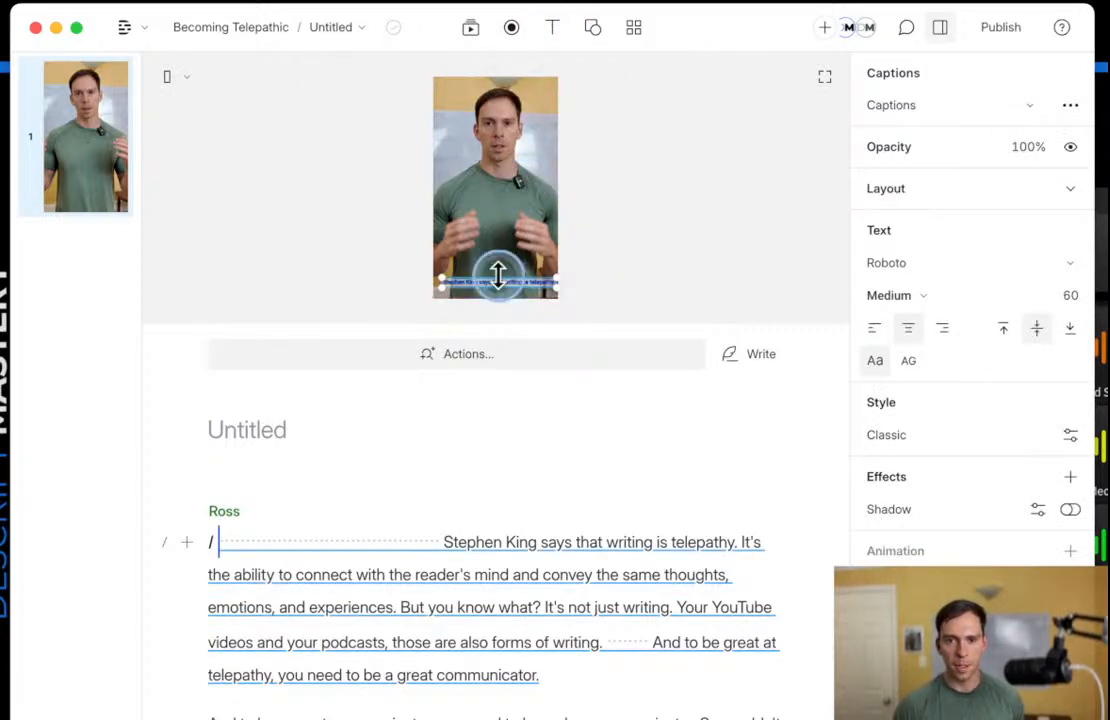
drag(498, 273, 508, 228)
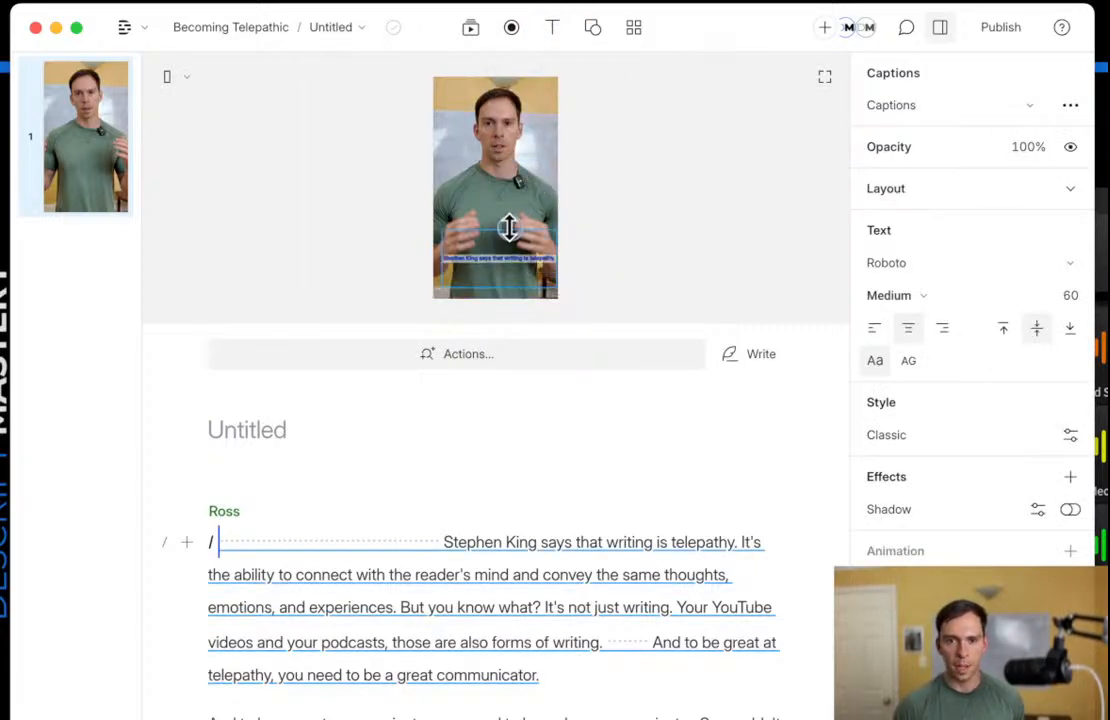
Set the caption text size to 150 and preview the captions from the first sentence.
click(1066, 295)
text(150)
key(Return)
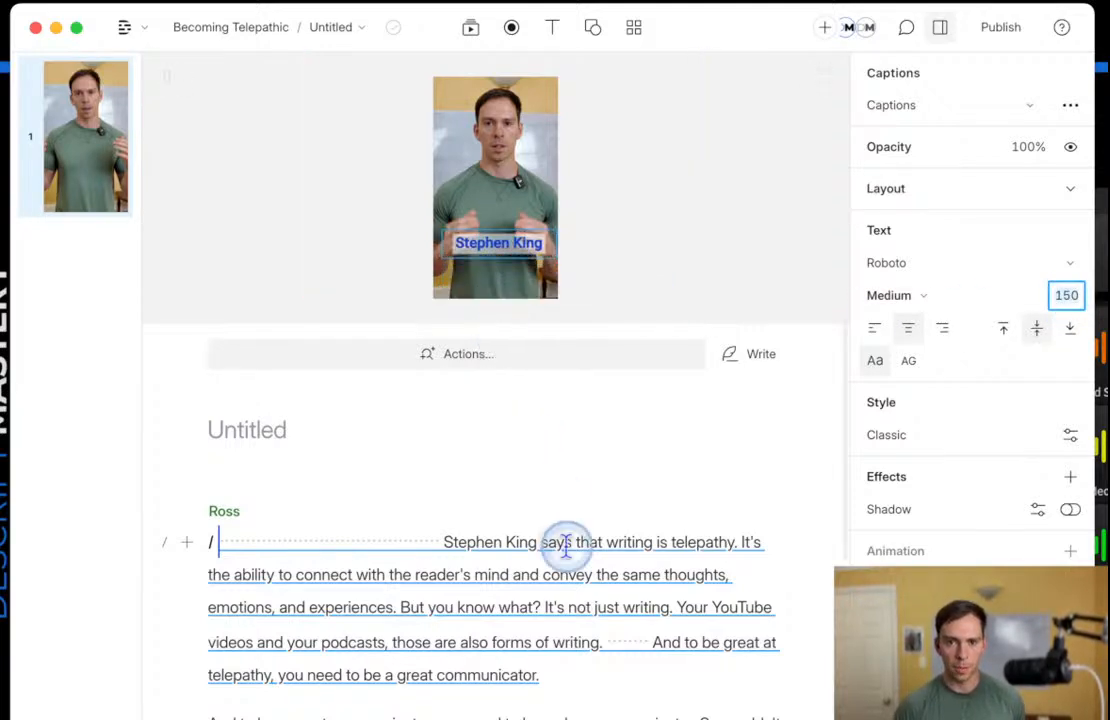
click(516, 537)
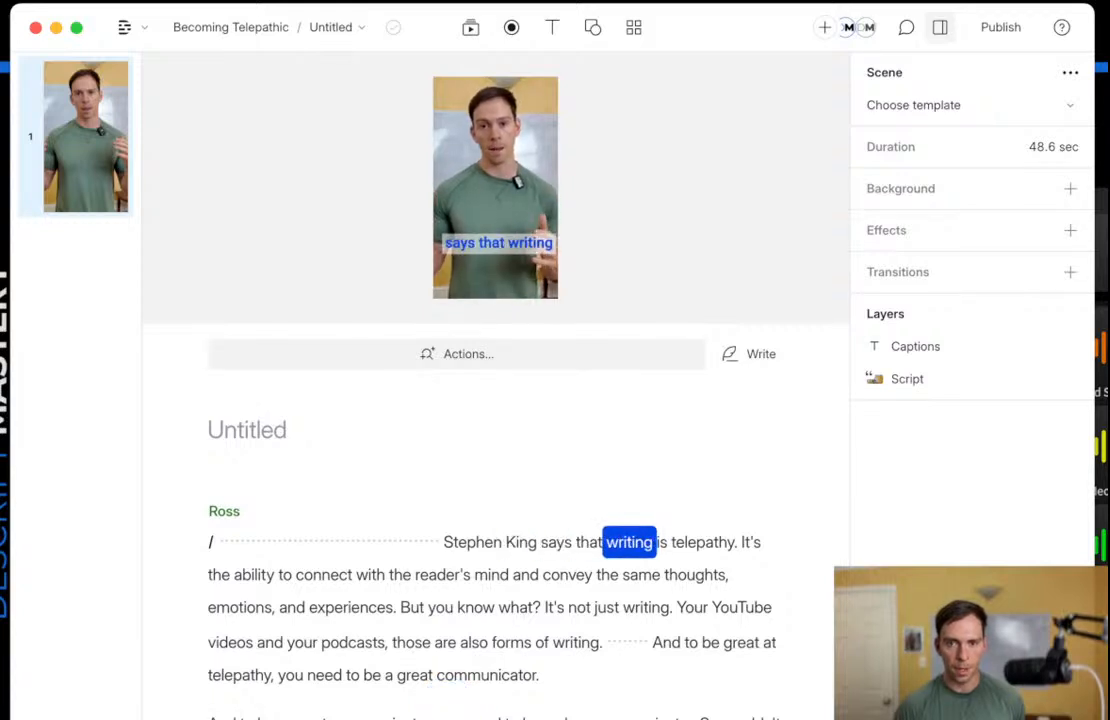
click(365, 80)
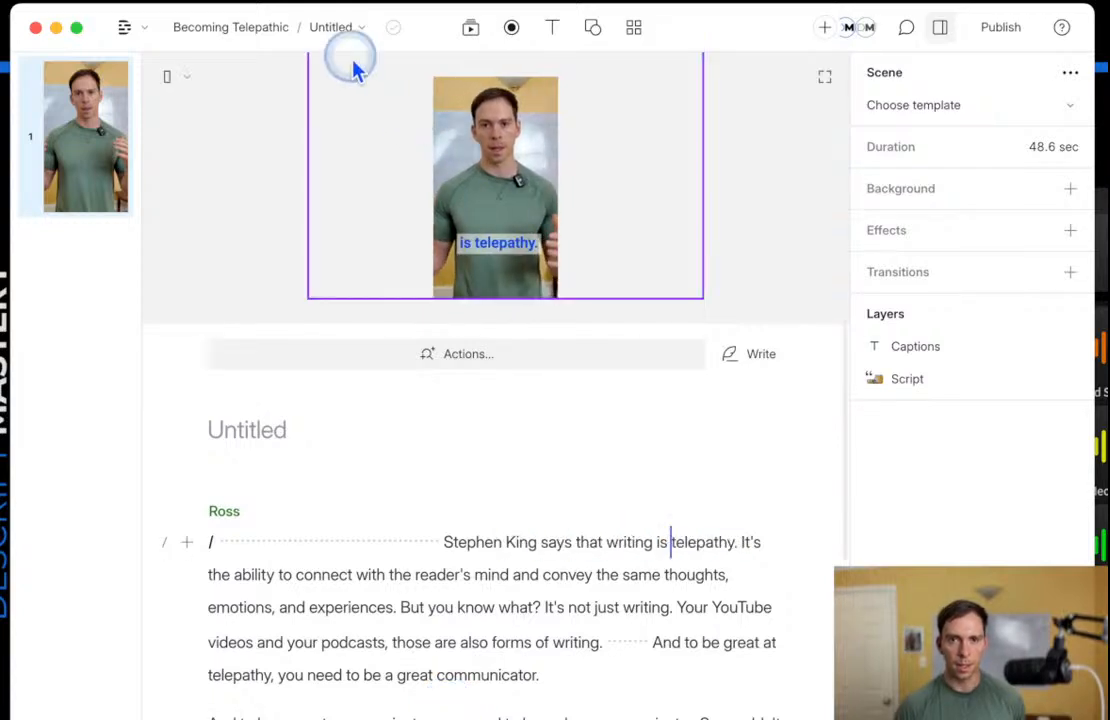
click(331, 29)
click(445, 212)
click(426, 244)
click(178, 188)
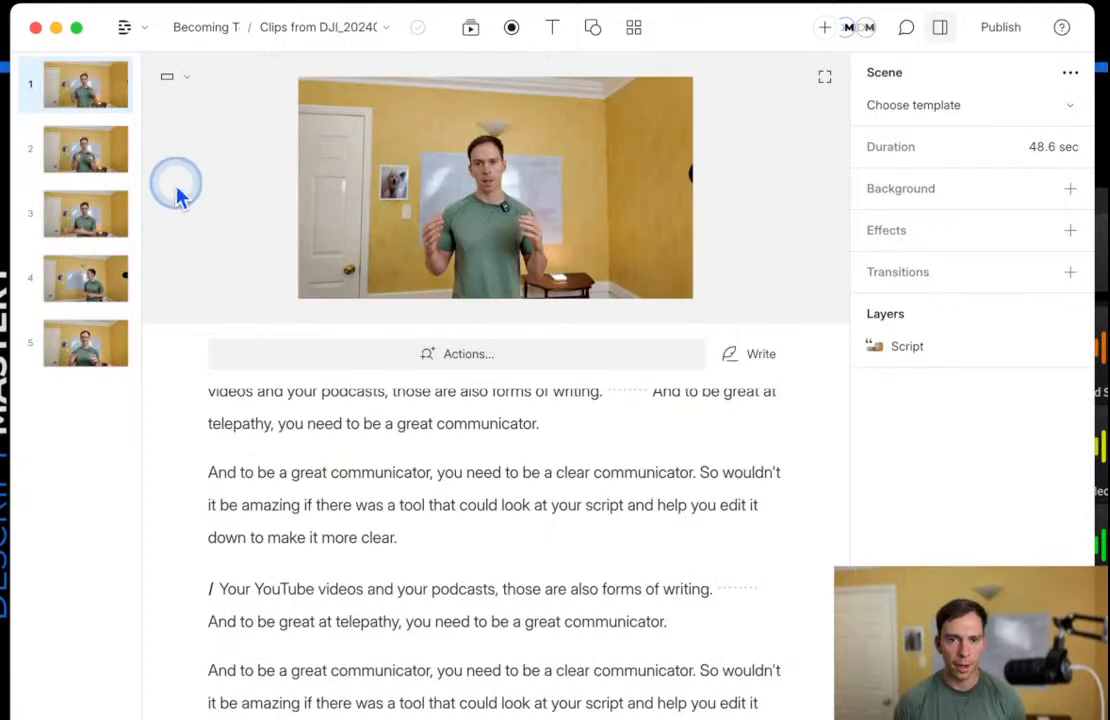
click(70, 155)
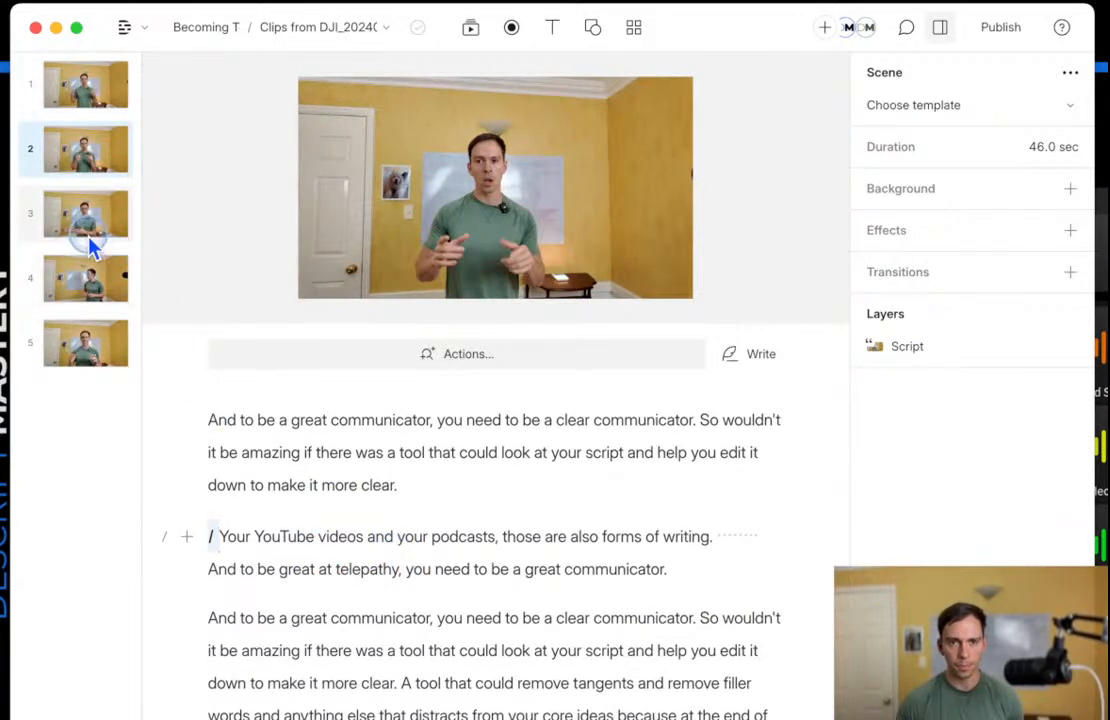
click(88, 243)
scroll(570, 438, down, 3)
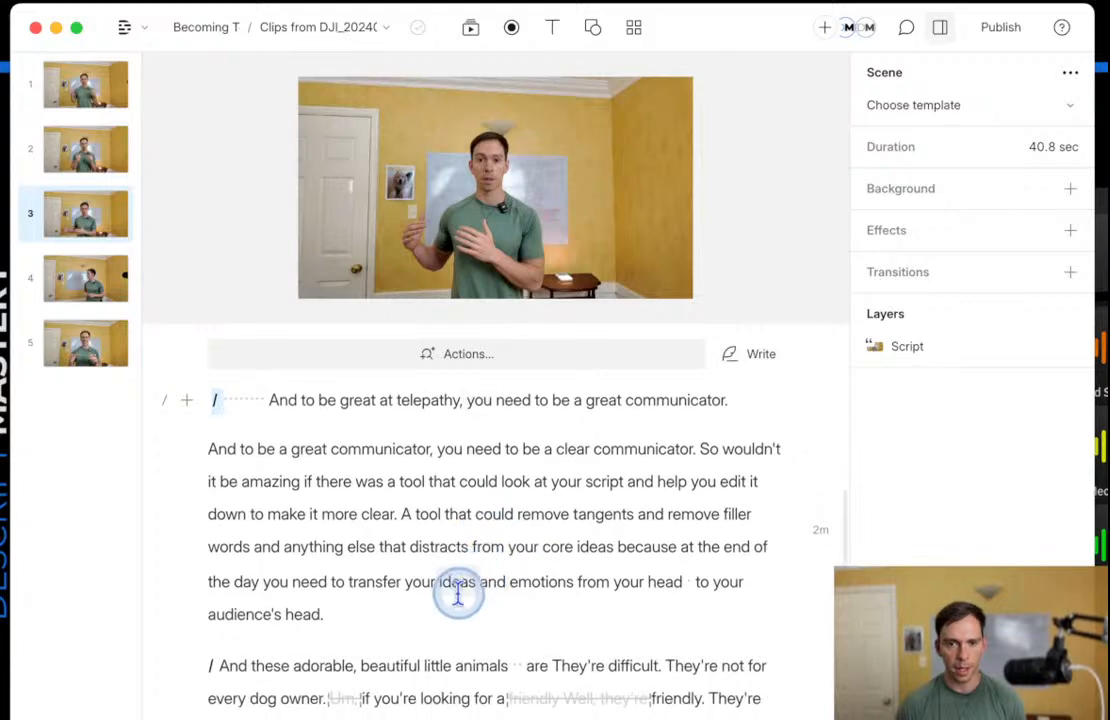
scroll(460, 590, down, 10)
scroll(430, 620, down, 4)
scroll(372, 610, up, 10)
click(327, 28)
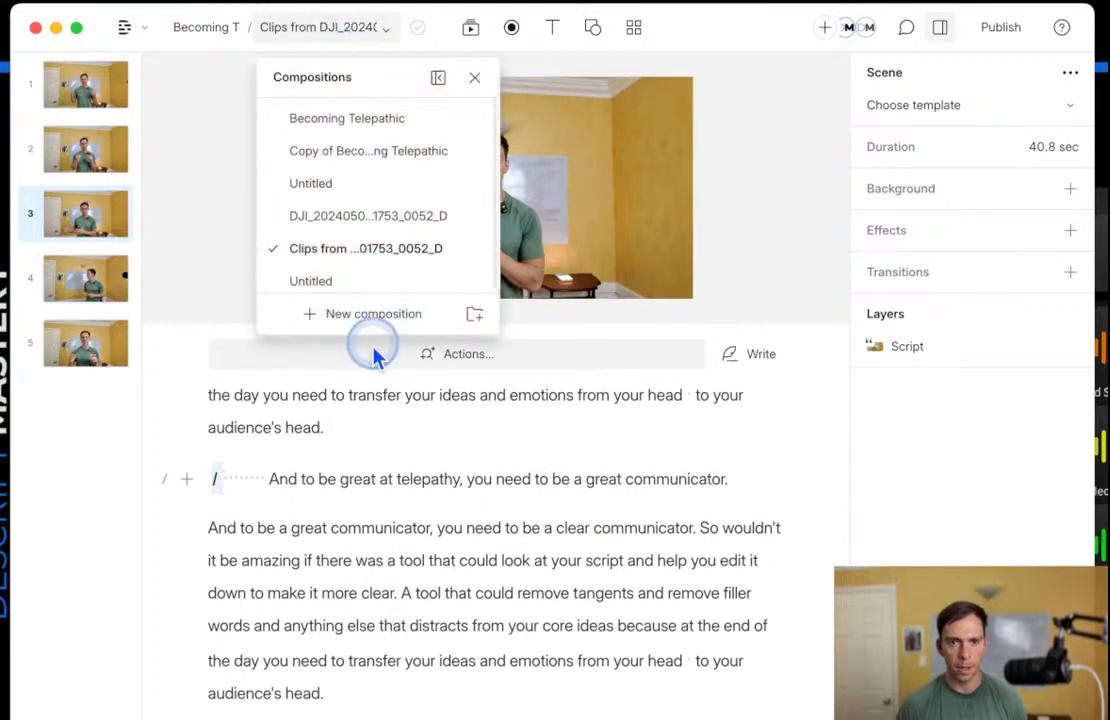
click(377, 230)
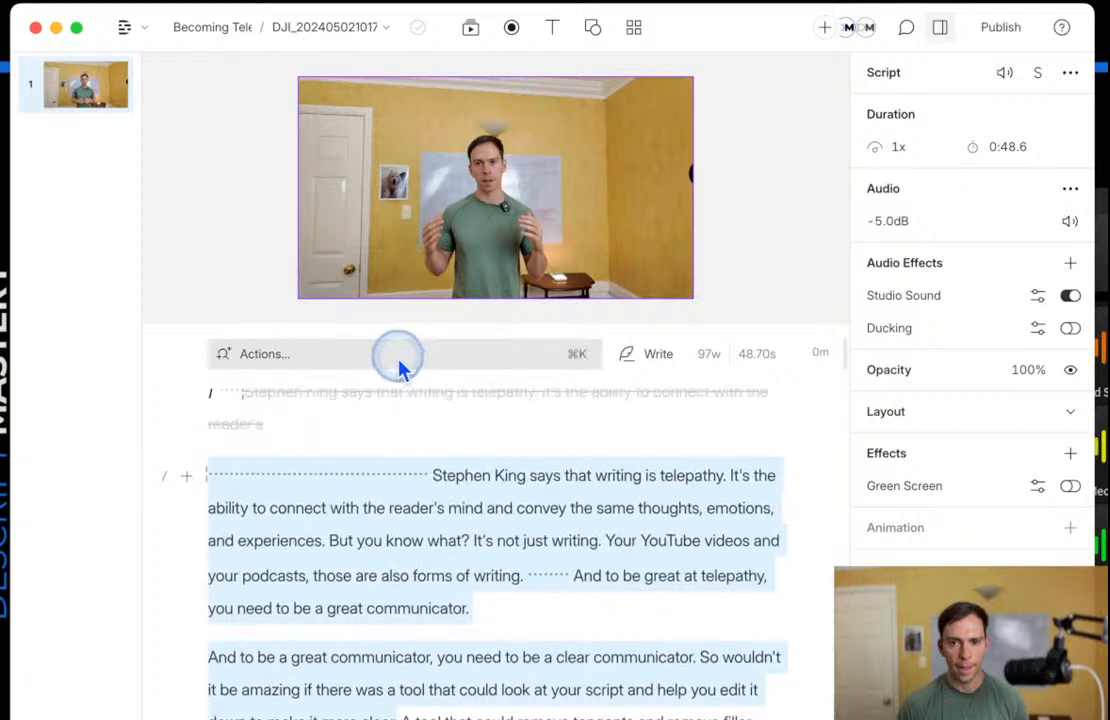
View the AI's Find when prompt template for locating paragraphs by speaker and topic, and dismiss it without running it.
click(398, 365)
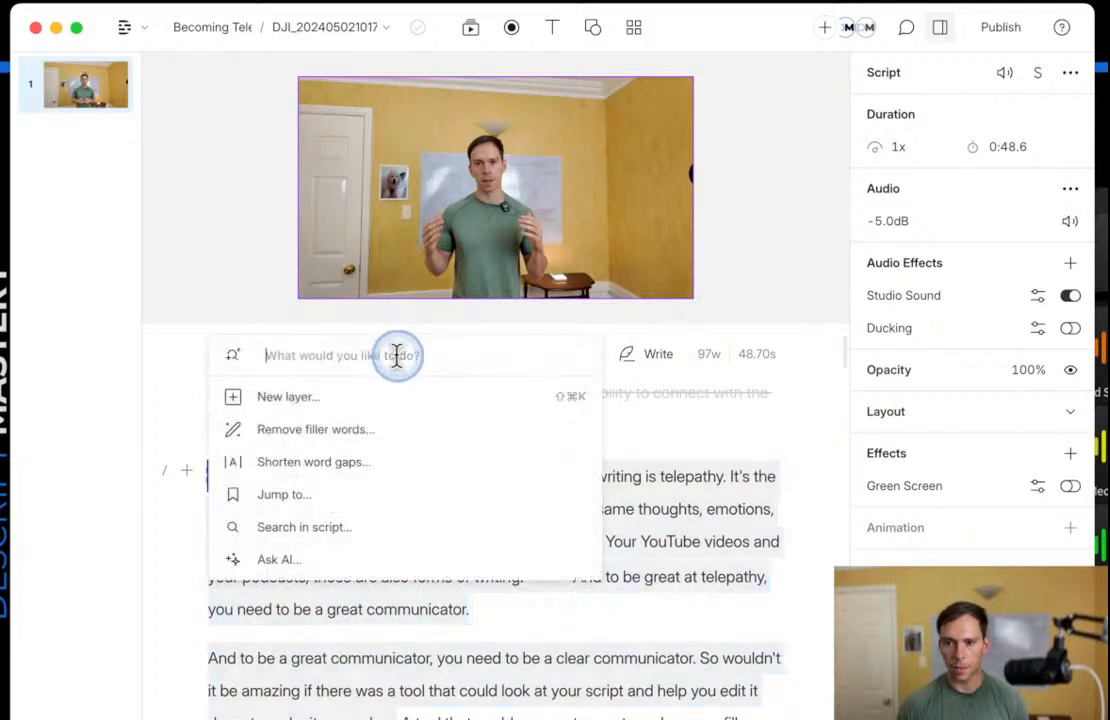
click(291, 560)
scroll(404, 585, down, 2)
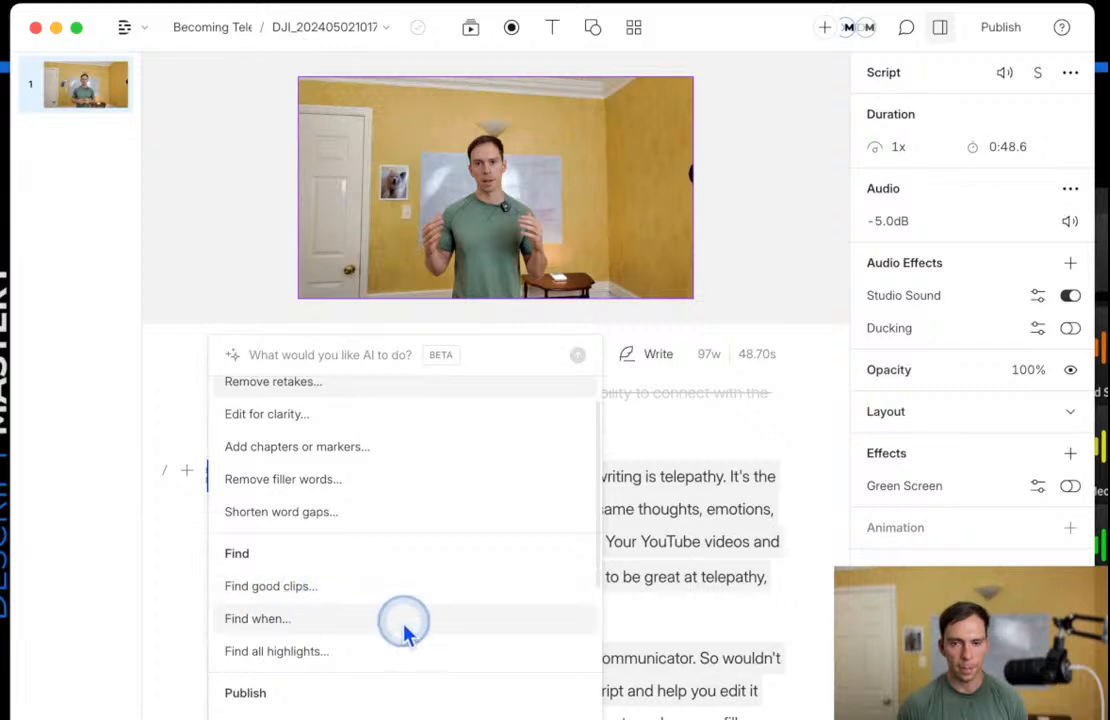
scroll(404, 629, down, 1)
click(268, 595)
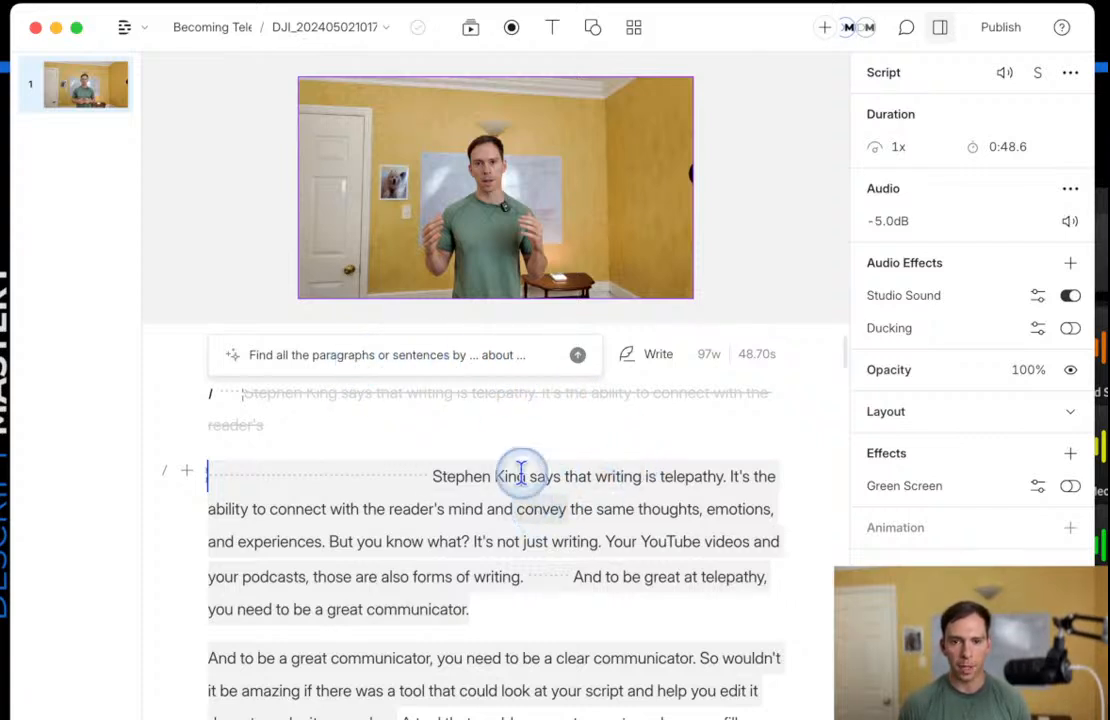
click(476, 354)
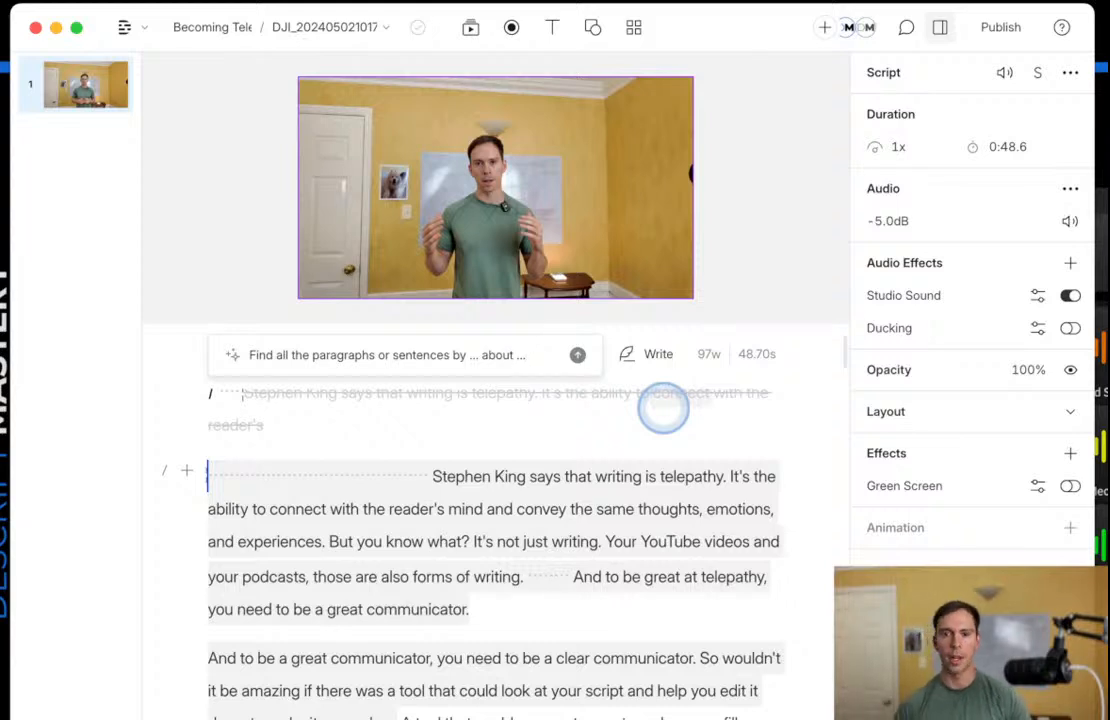
click(776, 263)
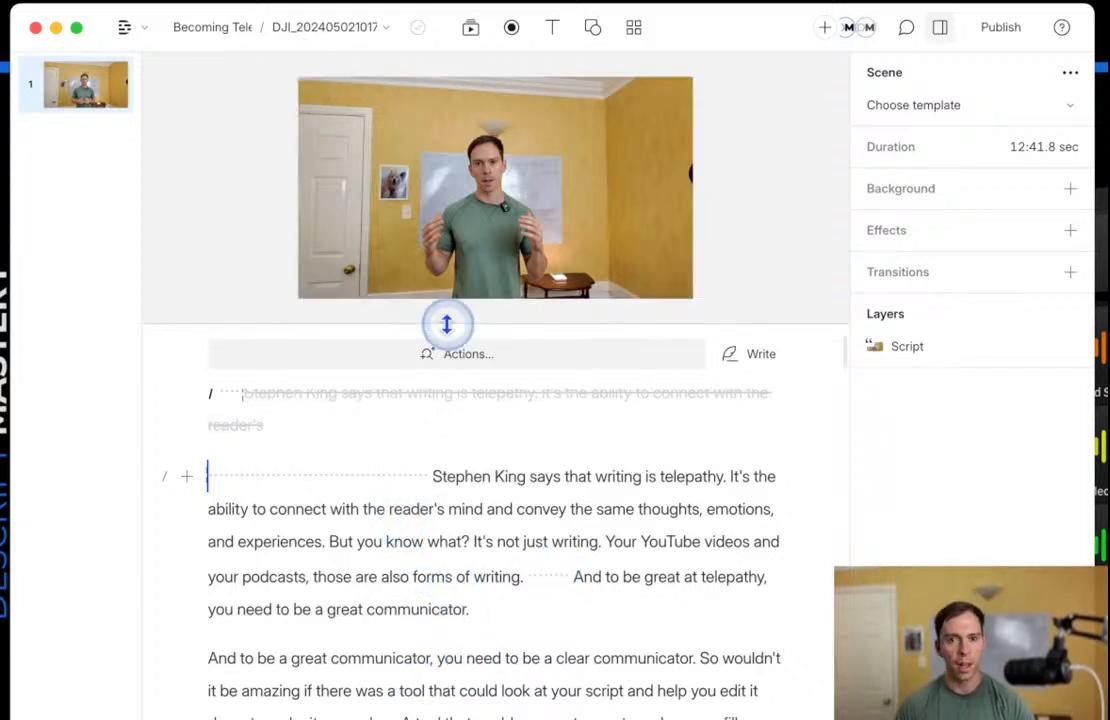
Have the AI draft a blog post based on the script, with a title, full body and headers if necessary.
click(447, 356)
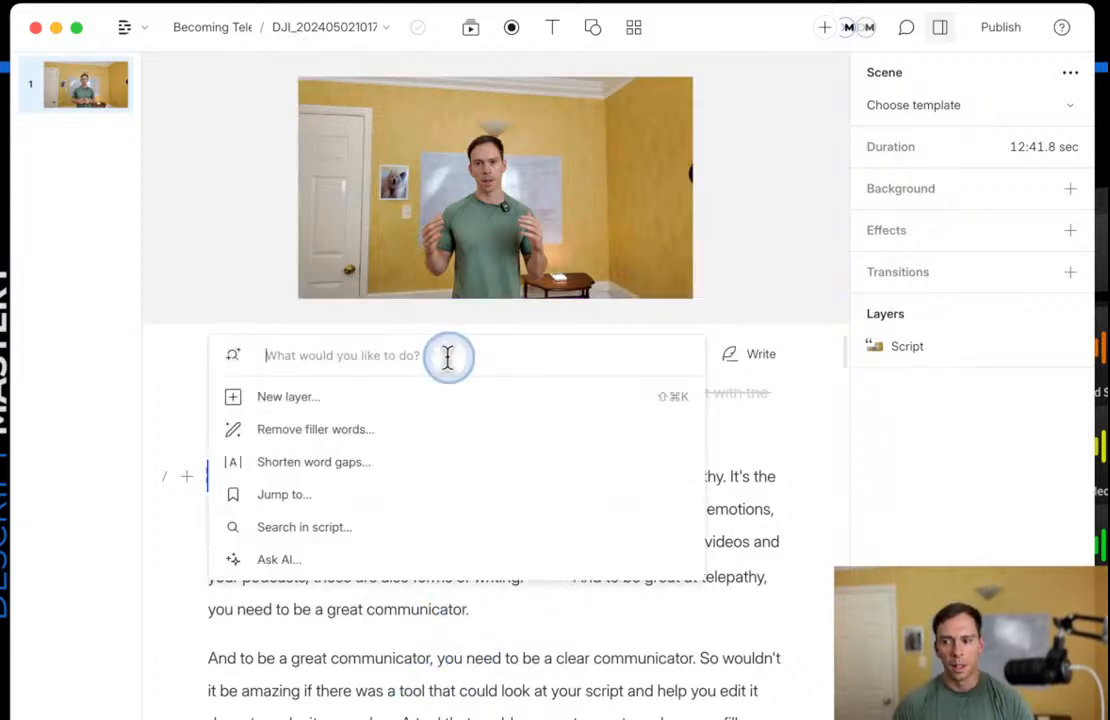
click(326, 578)
scroll(460, 555, down, 3)
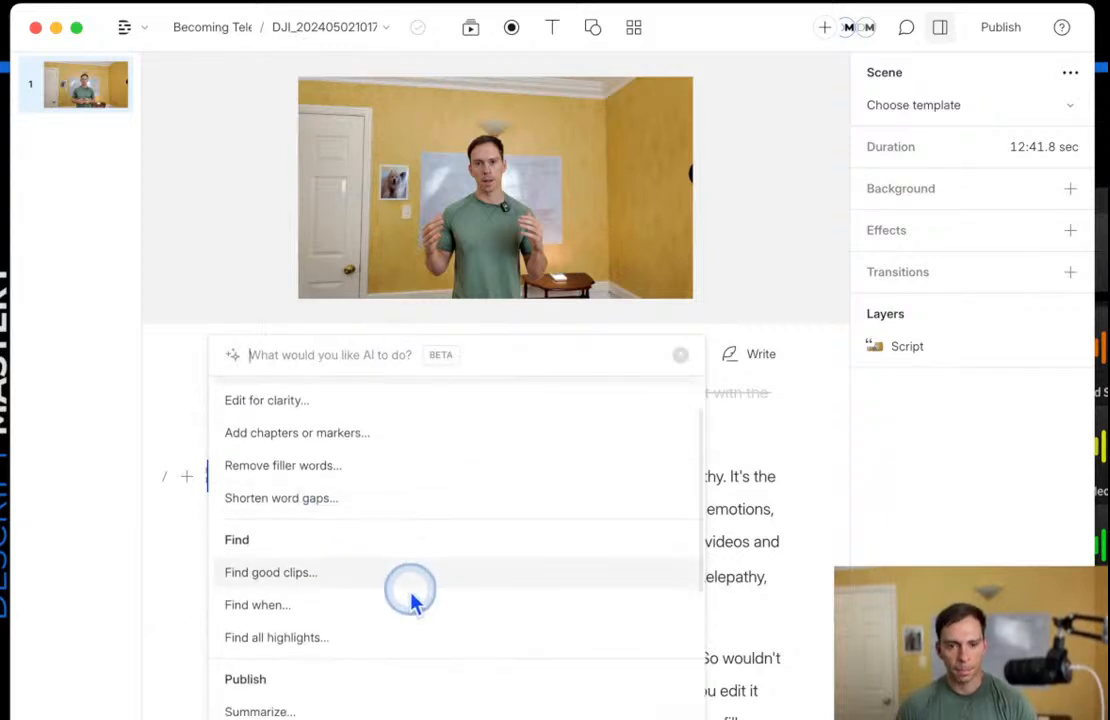
scroll(408, 603, down, 4)
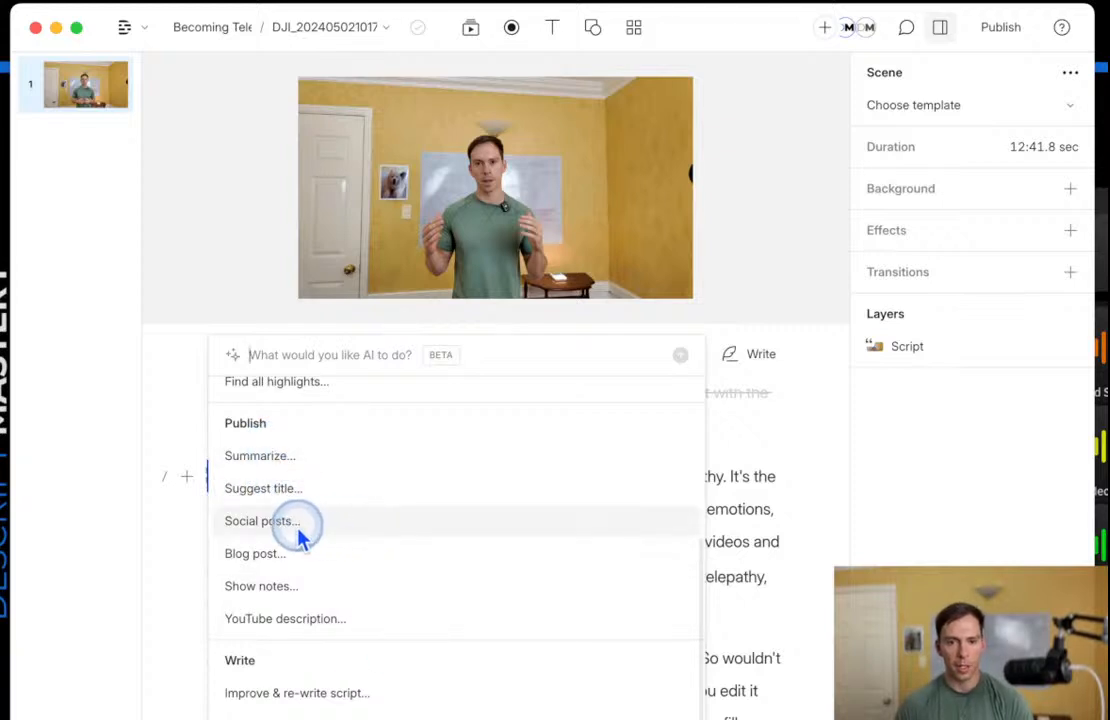
click(258, 566)
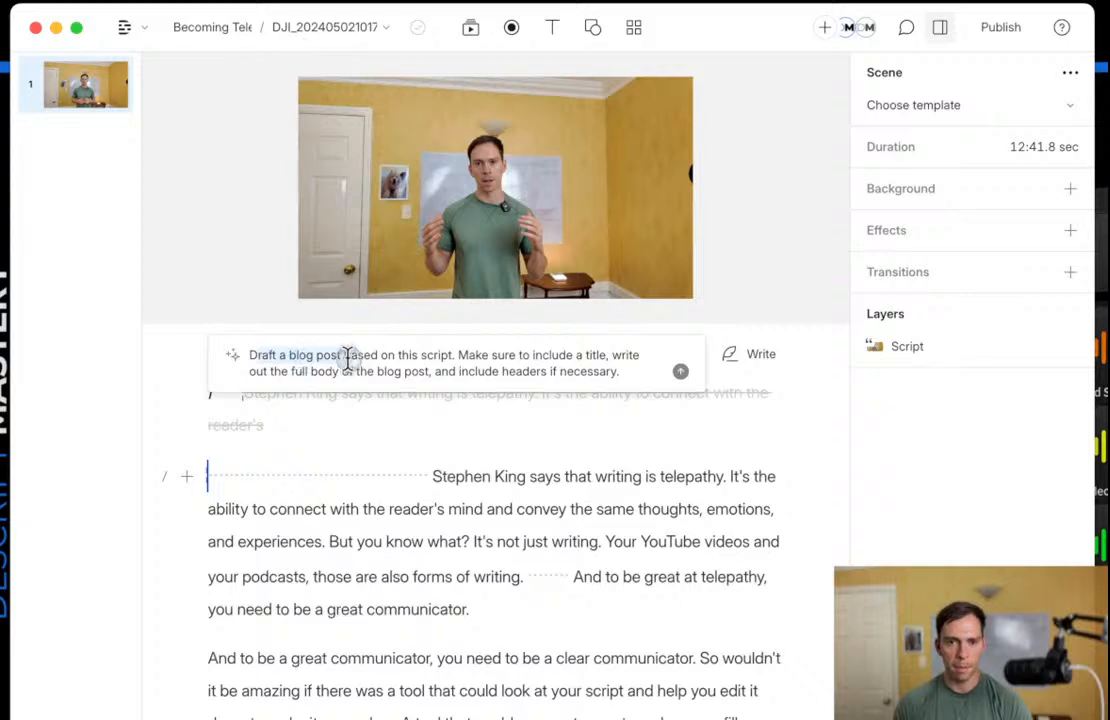
drag(468, 358, 648, 353)
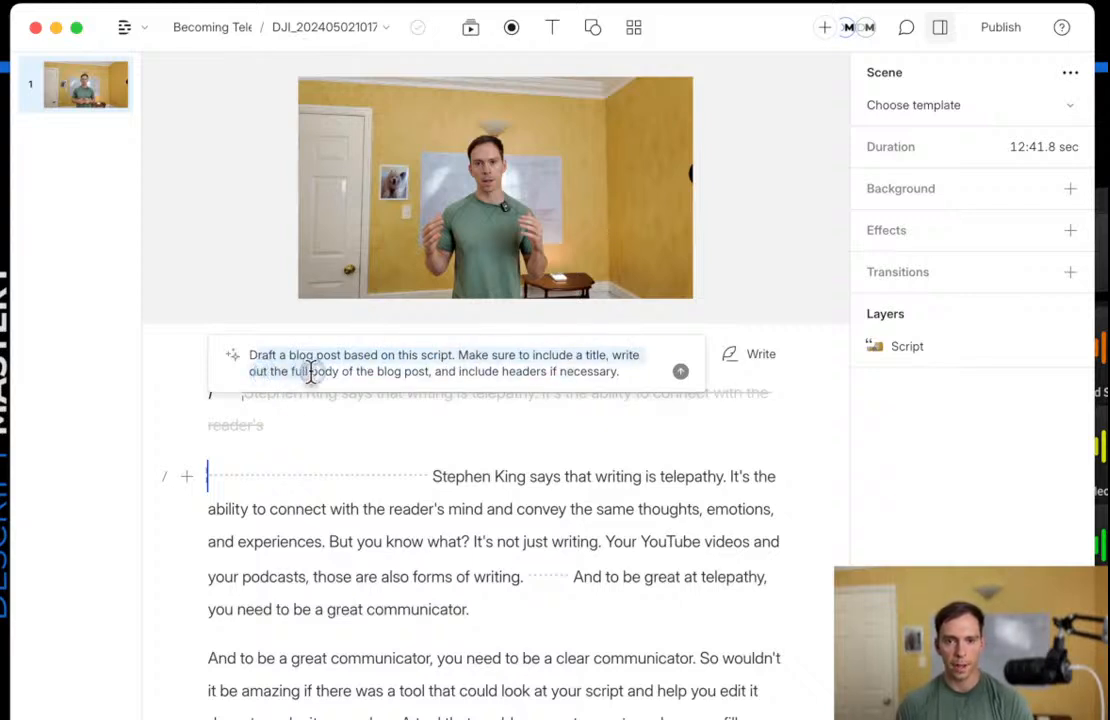
drag(452, 380, 565, 384)
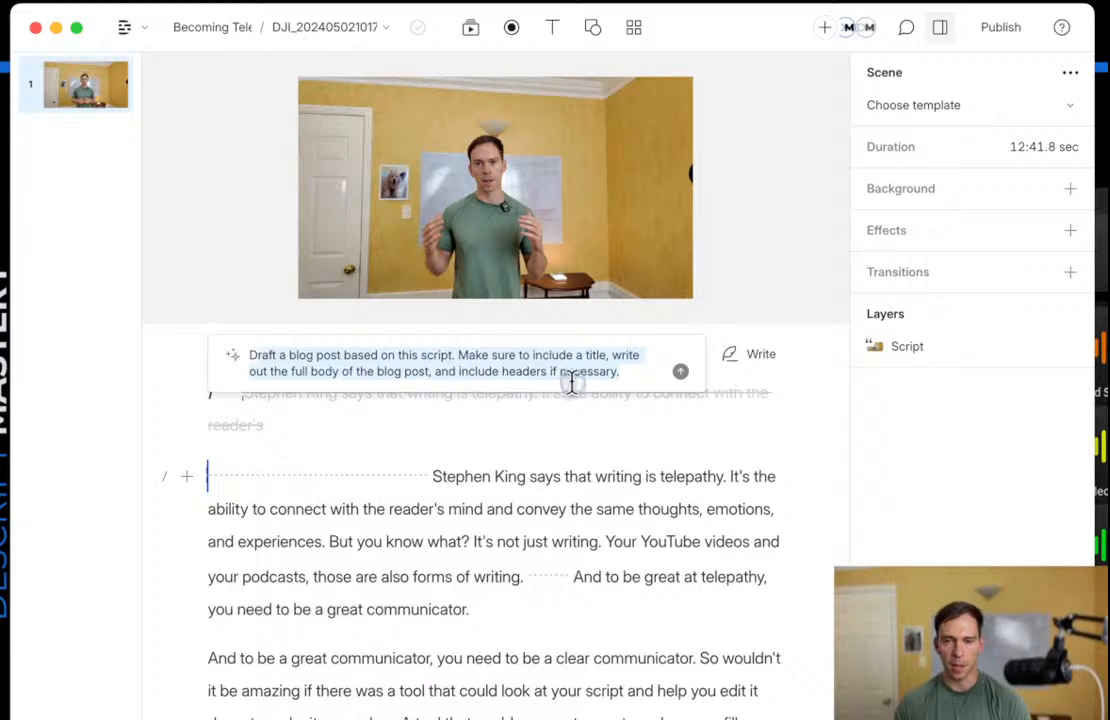
click(637, 371)
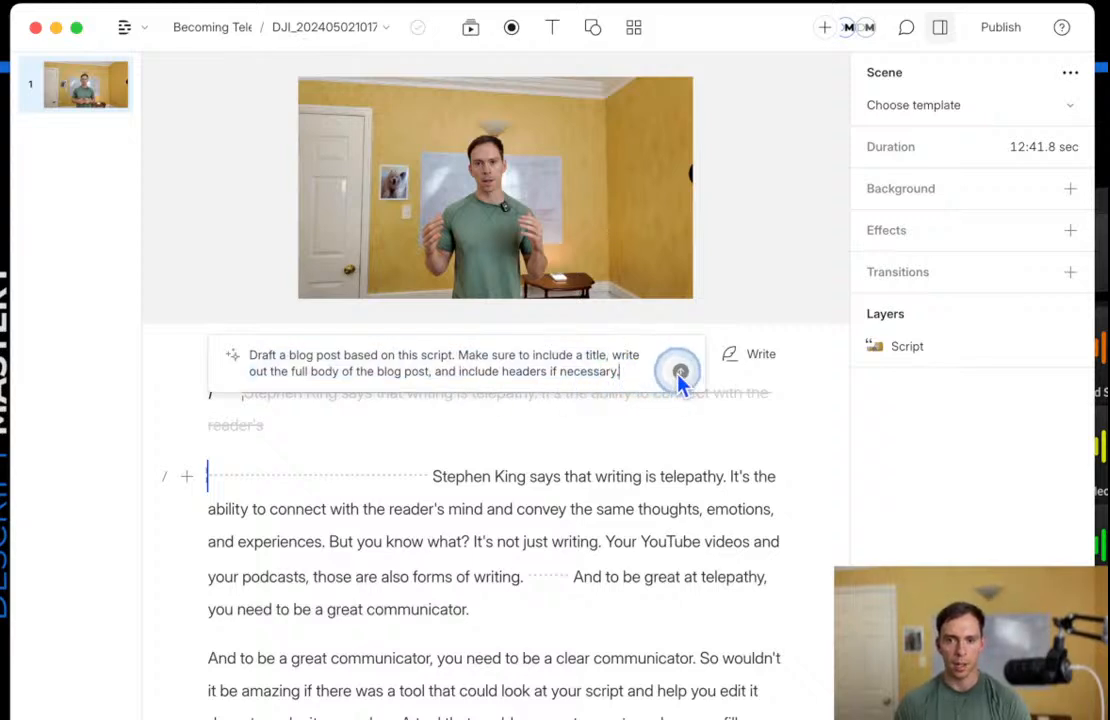
click(680, 372)
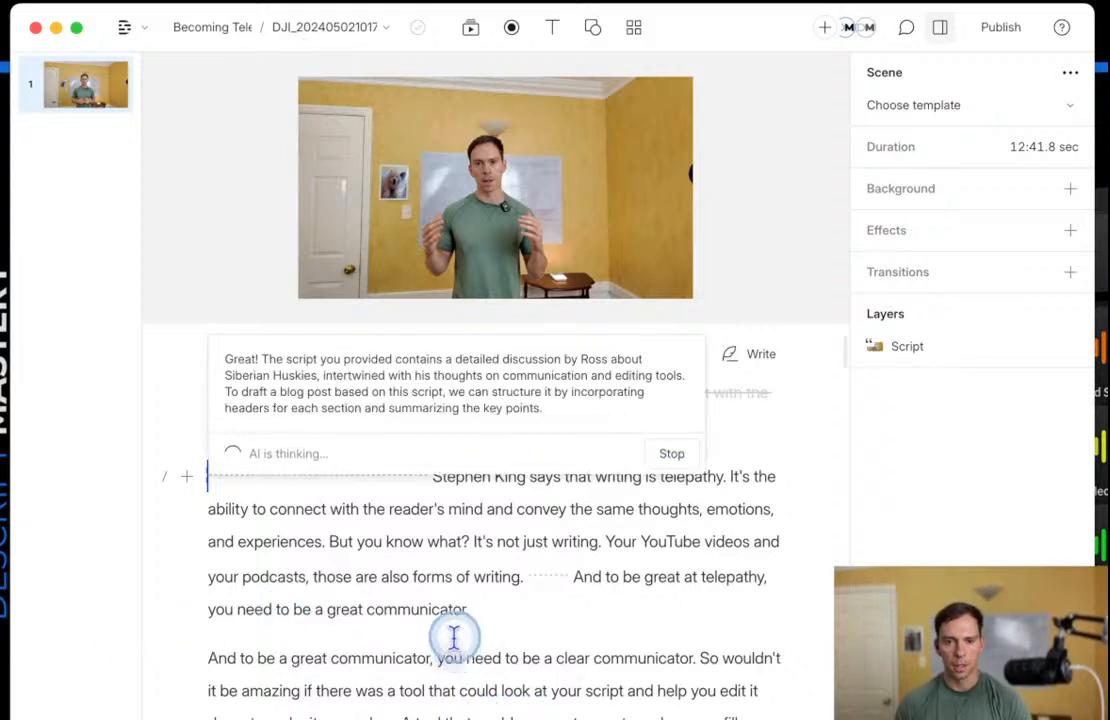
Read through the AI's blog post draft from the title to its later sections, and close the response.
drag(264, 441, 468, 441)
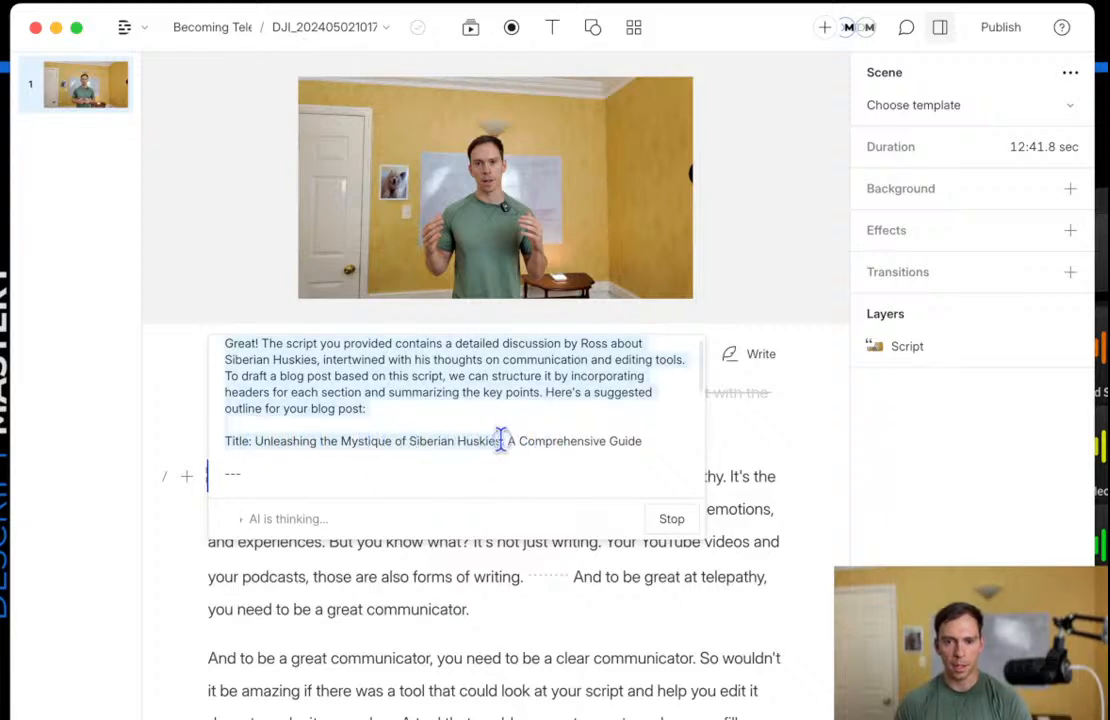
click(583, 457)
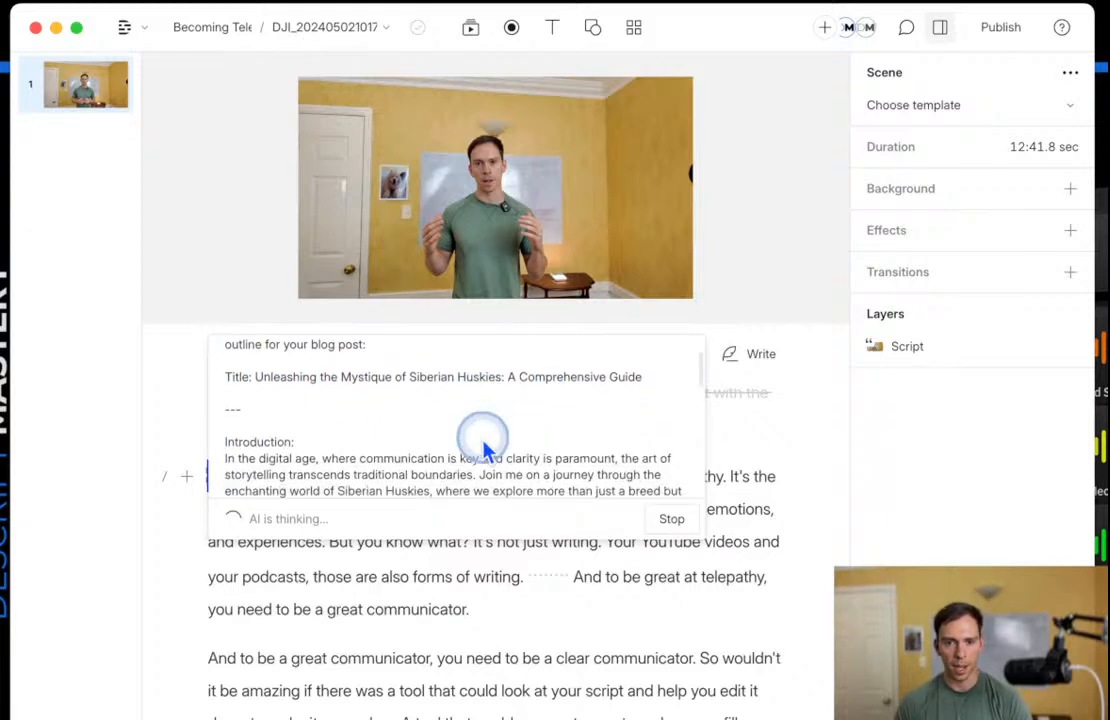
click(467, 436)
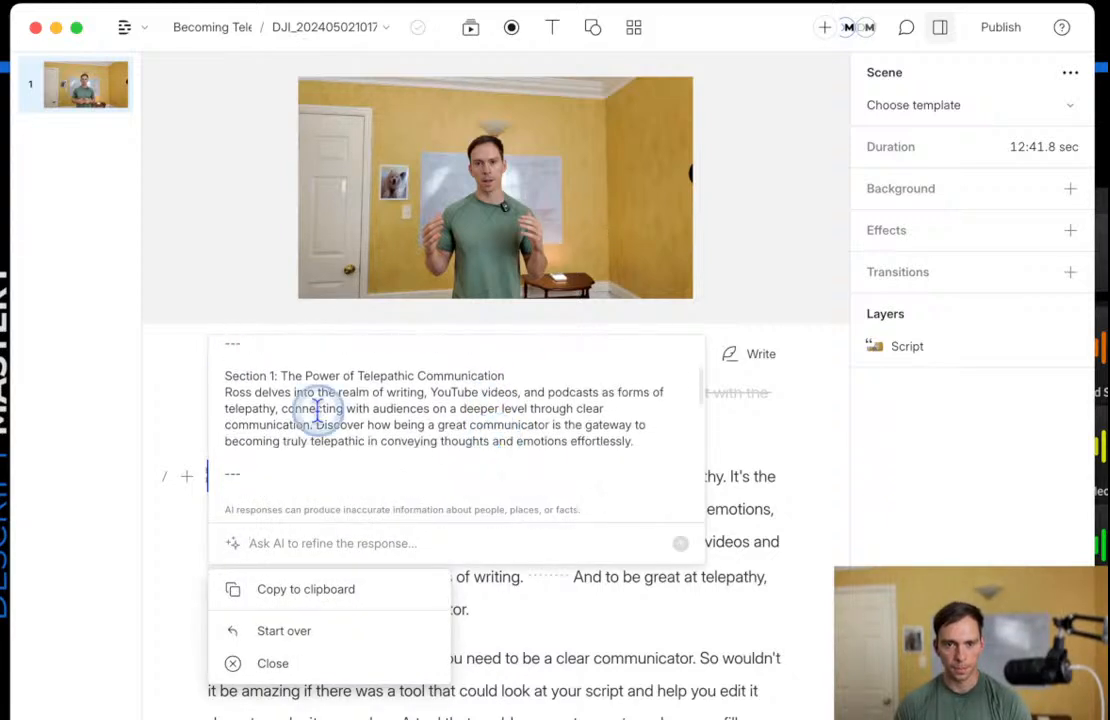
scroll(463, 435, down, 5)
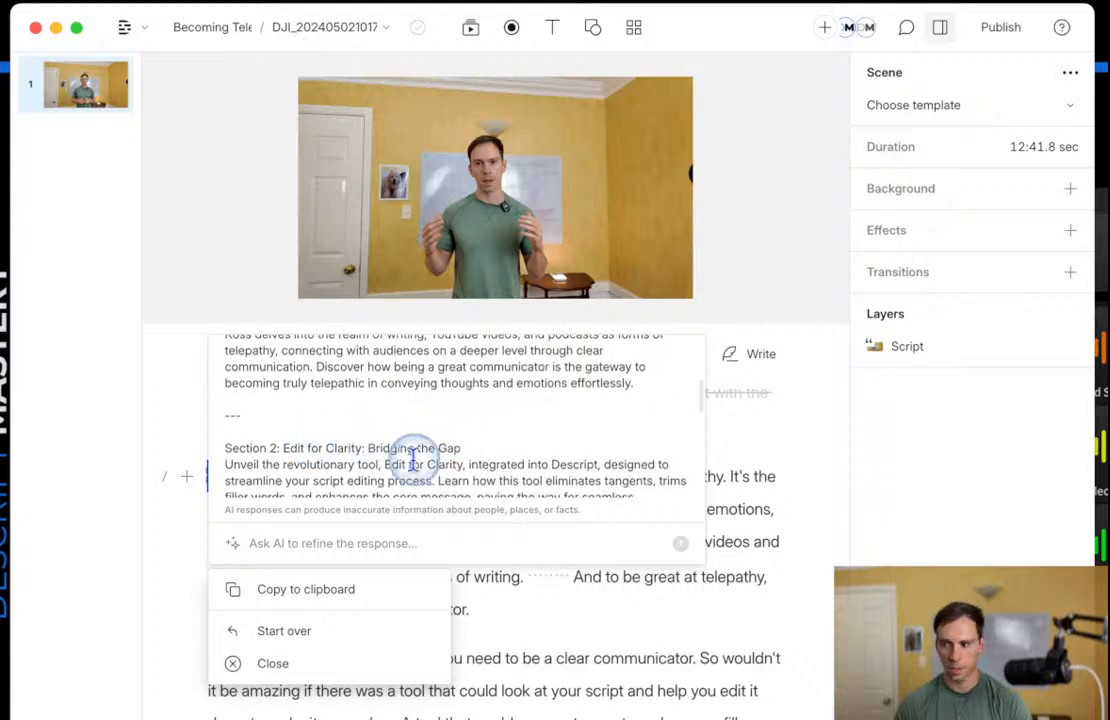
scroll(432, 456, down, 10)
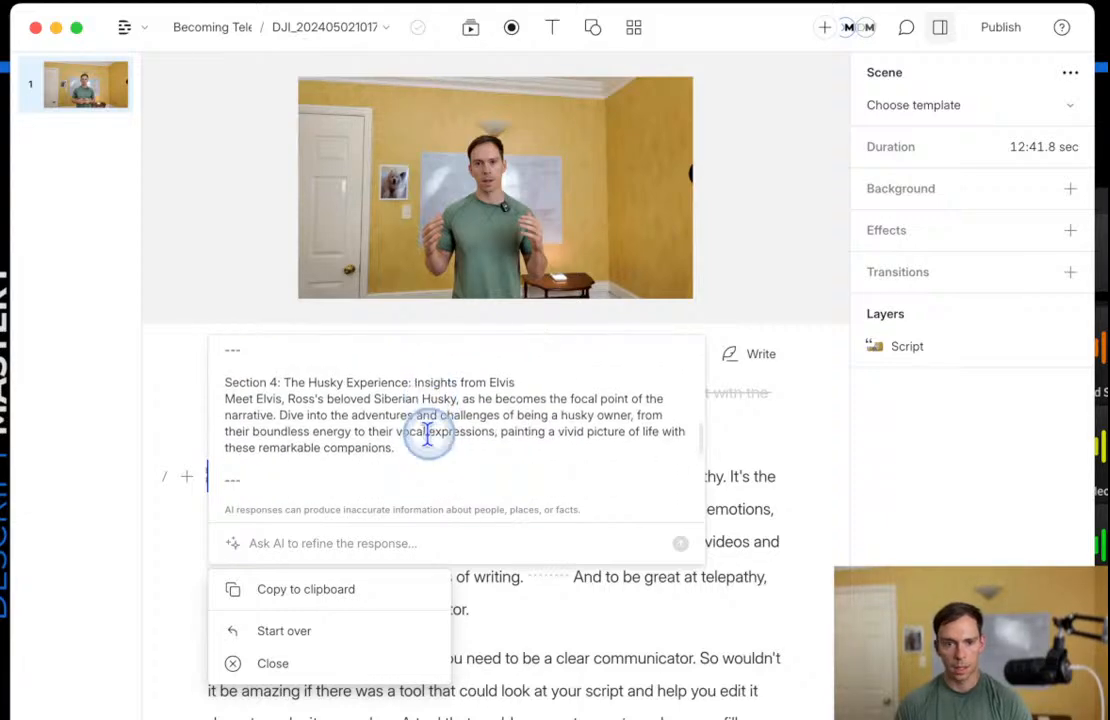
scroll(427, 440, up, 15)
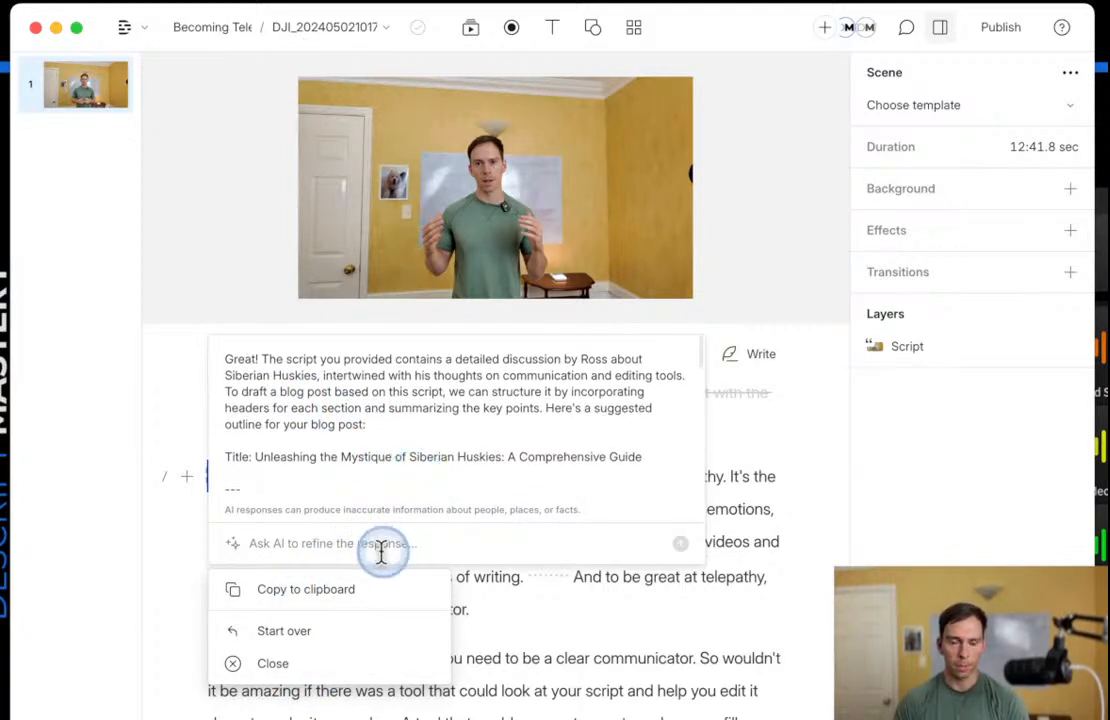
click(275, 666)
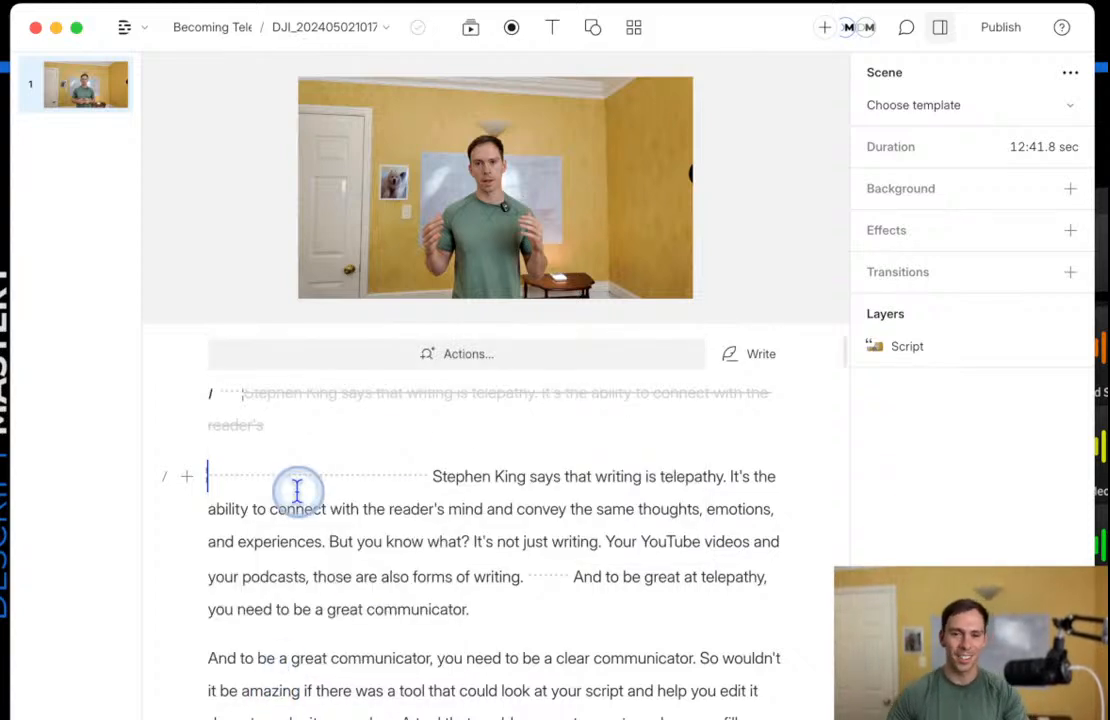
Have the AI draft podcast-style show notes for the script.
click(448, 362)
click(332, 564)
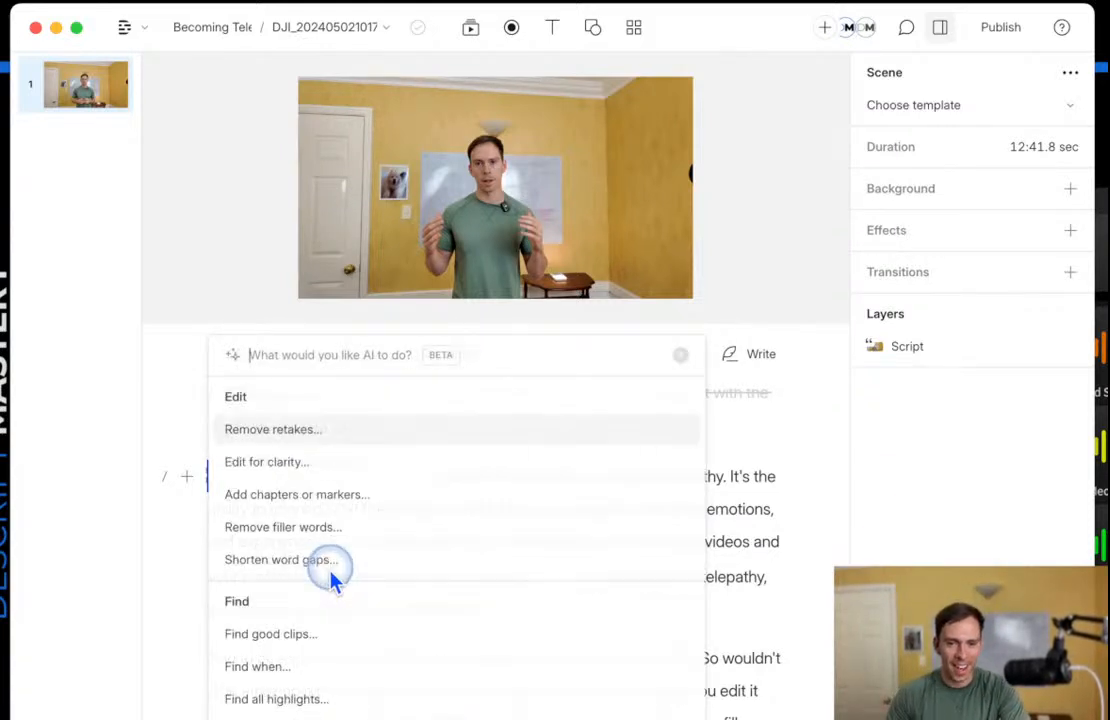
scroll(435, 560, down, 6)
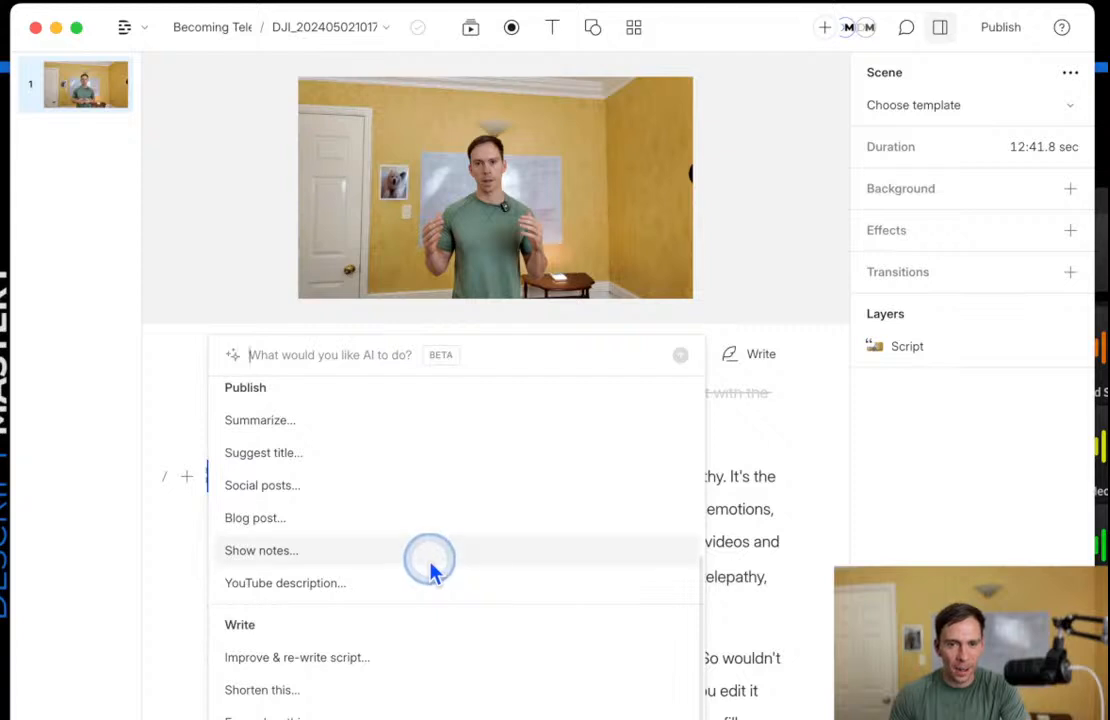
click(280, 552)
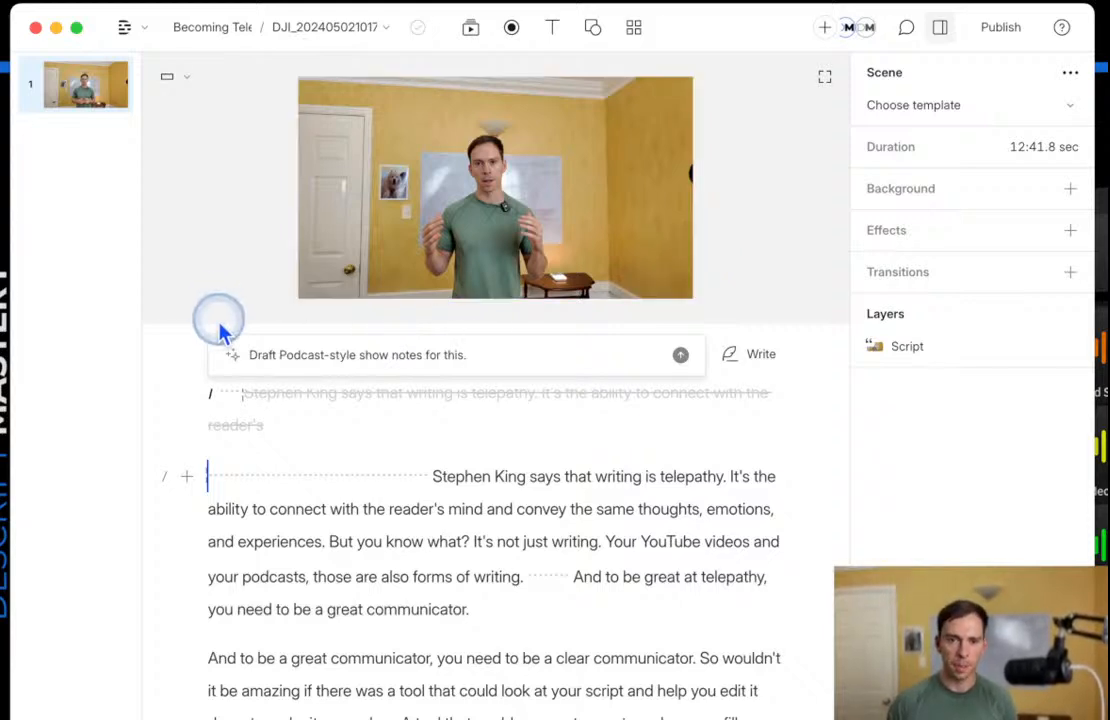
click(293, 360)
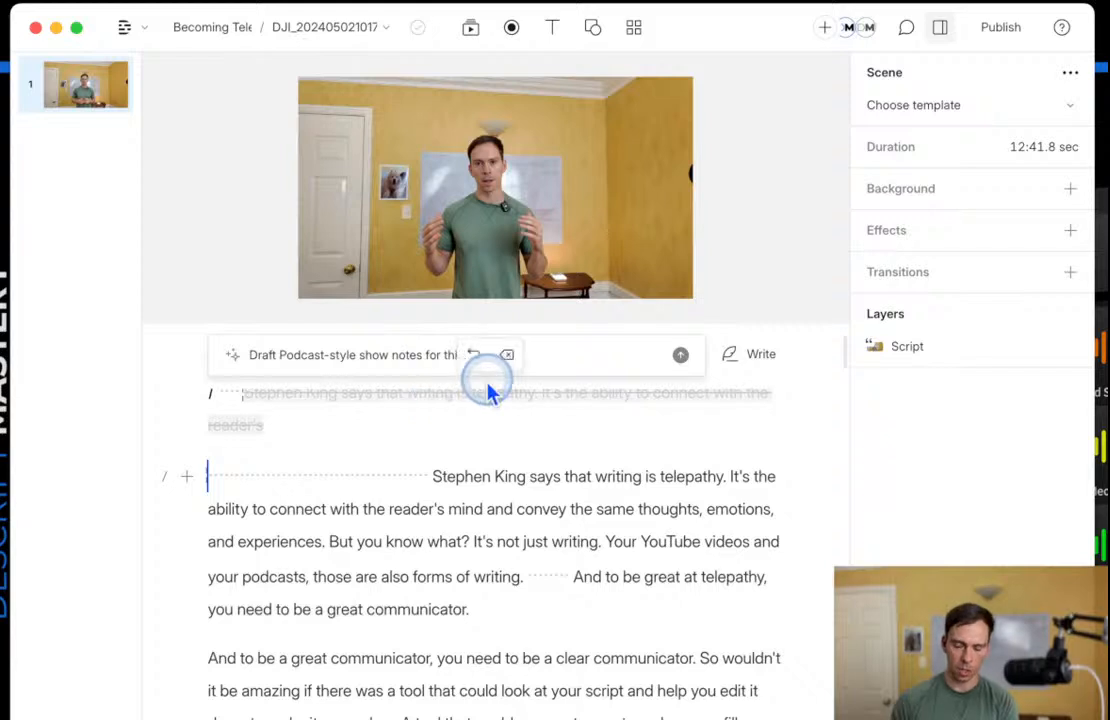
key(Return)
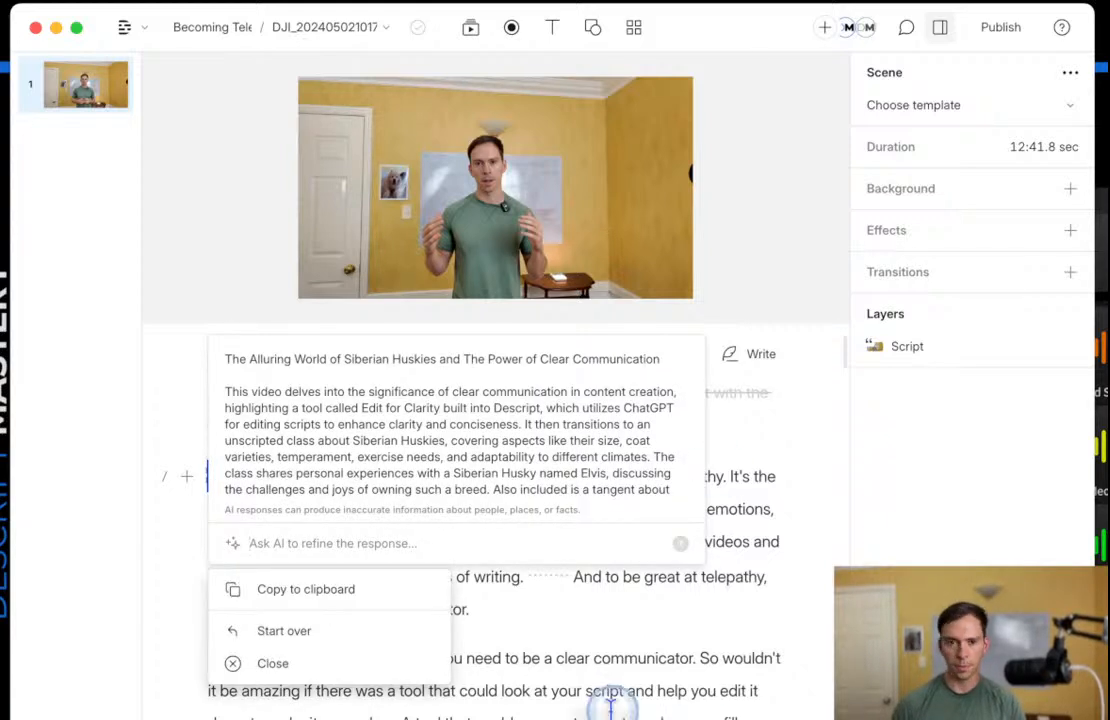
Read the opening paragraph of the generated show notes and close the response.
drag(317, 390, 352, 402)
drag(508, 400, 575, 396)
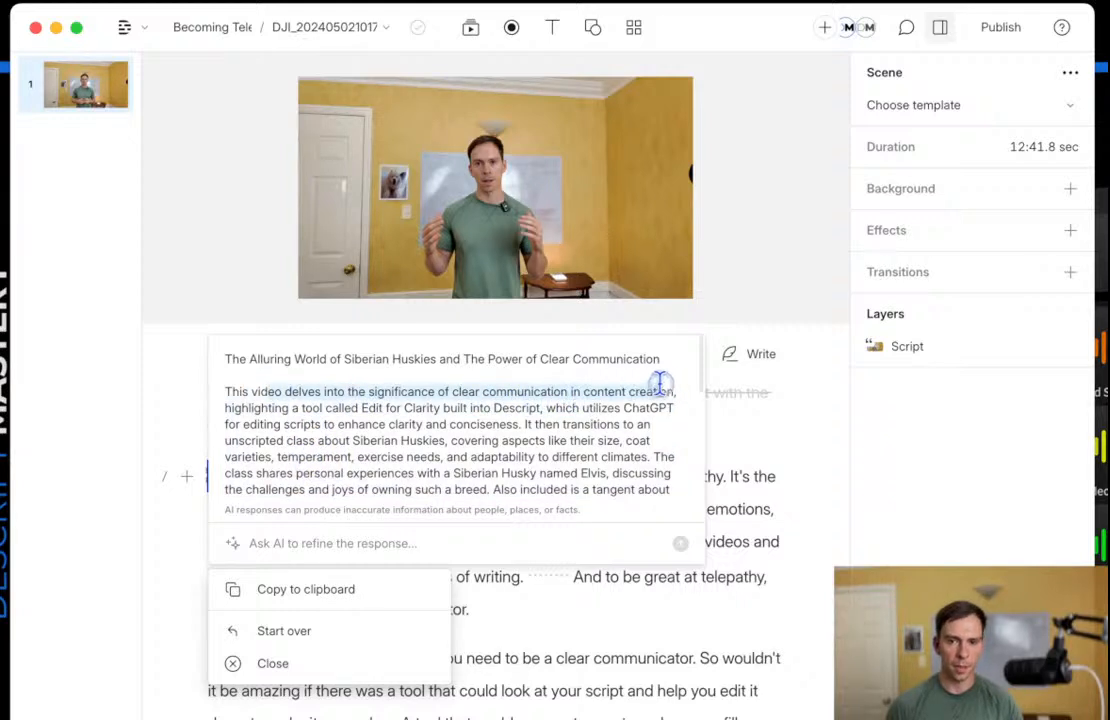
drag(685, 400, 455, 378)
drag(375, 397, 397, 427)
drag(541, 424, 458, 452)
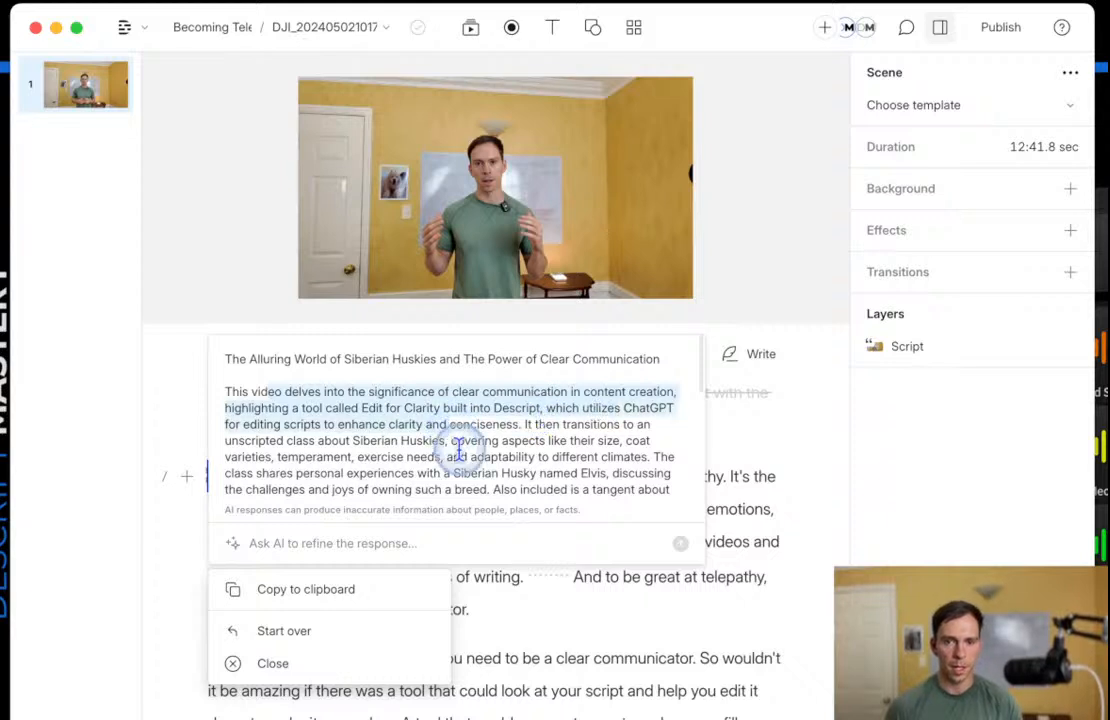
click(626, 478)
click(307, 675)
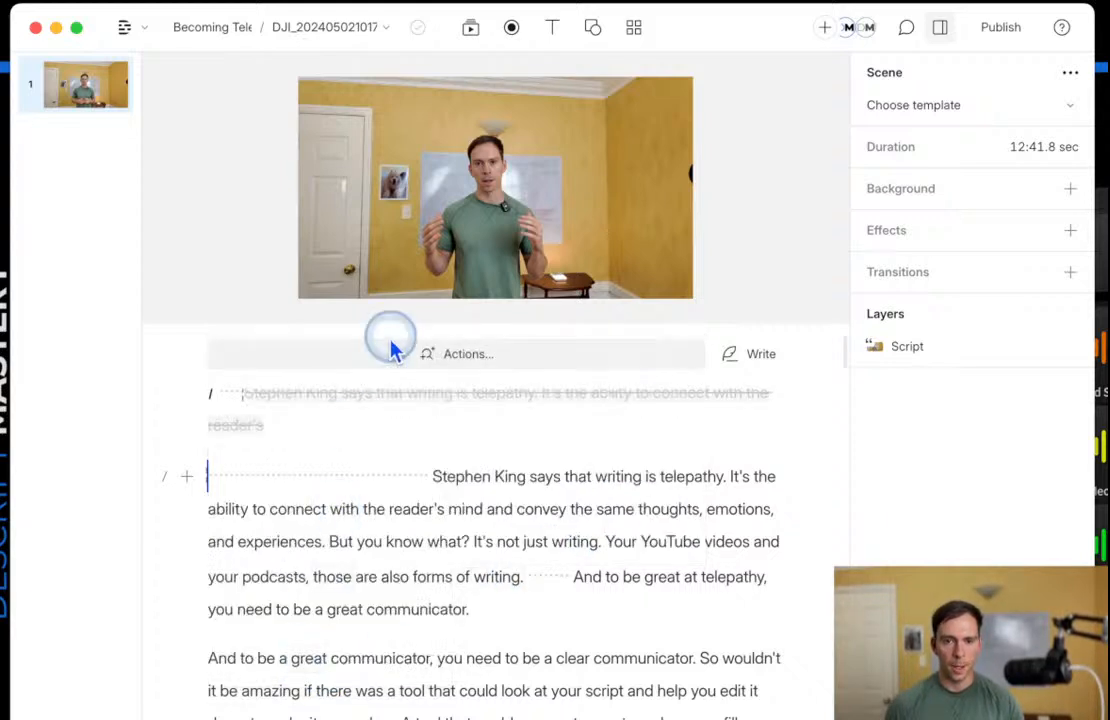
Have the AI summarize the script.
click(391, 357)
click(315, 560)
scroll(456, 567, down, 6)
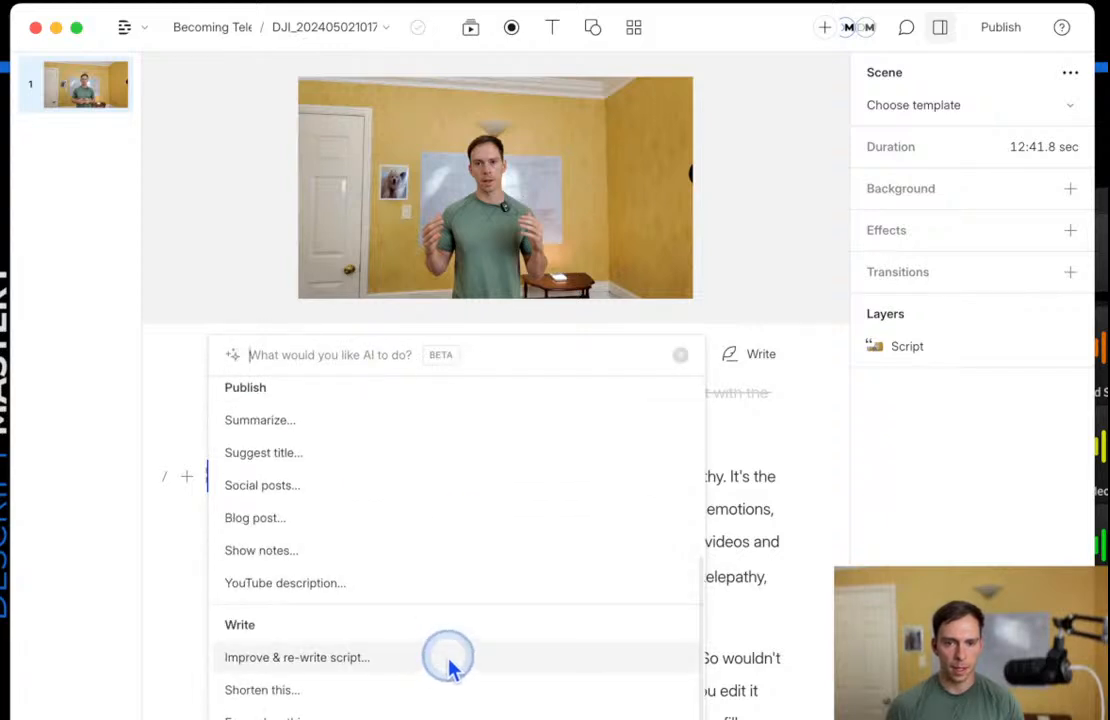
scroll(438, 655, up, 2)
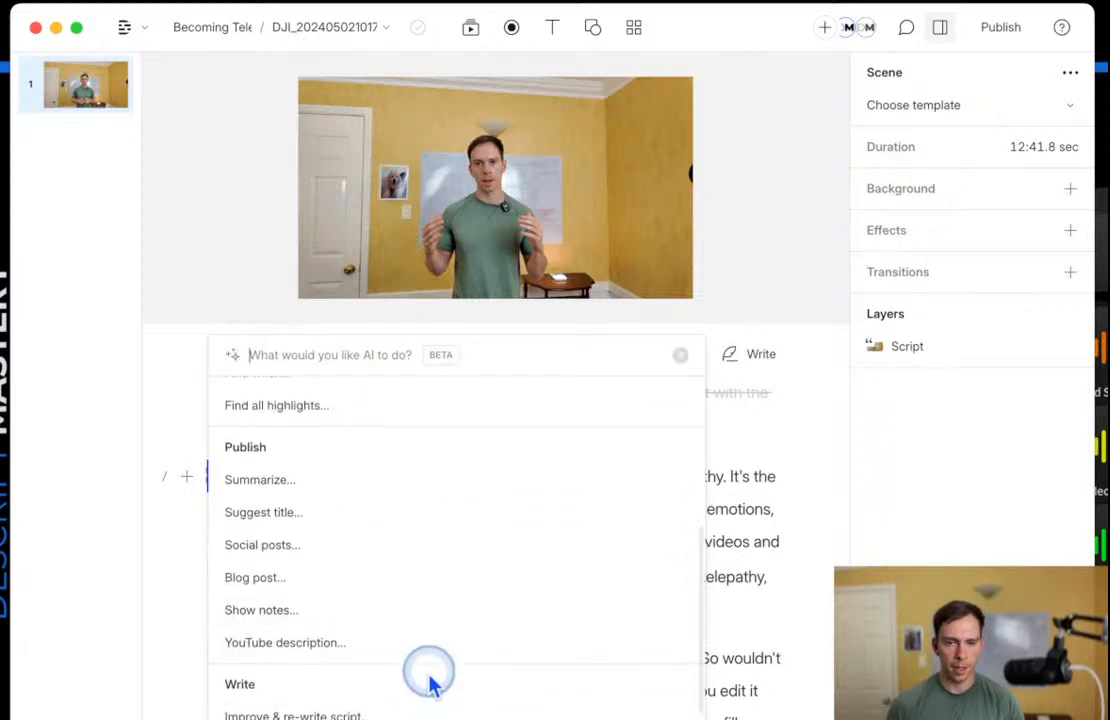
click(261, 490)
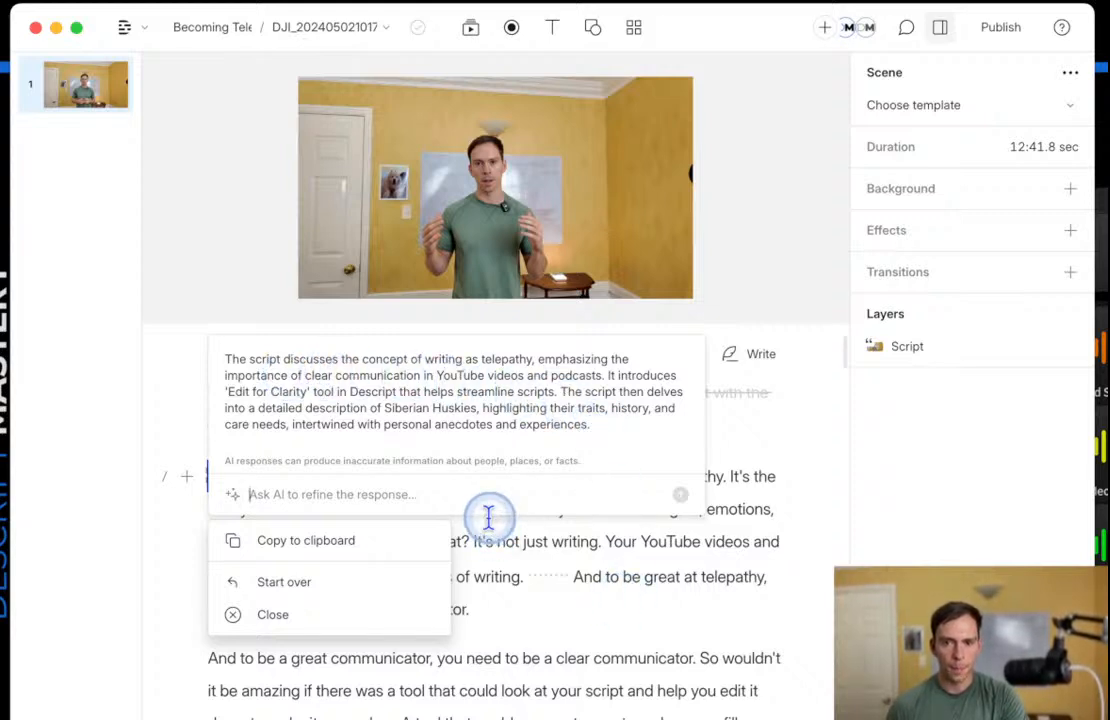
Read the AI-generated script summary and close the response.
drag(491, 519, 435, 390)
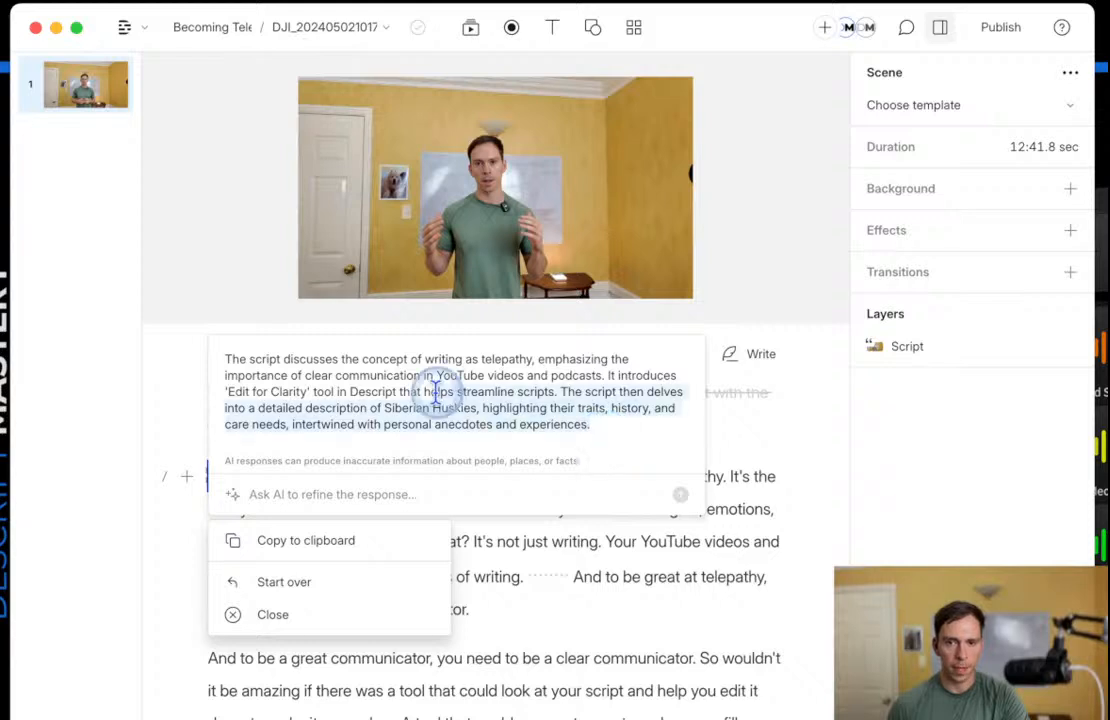
click(463, 375)
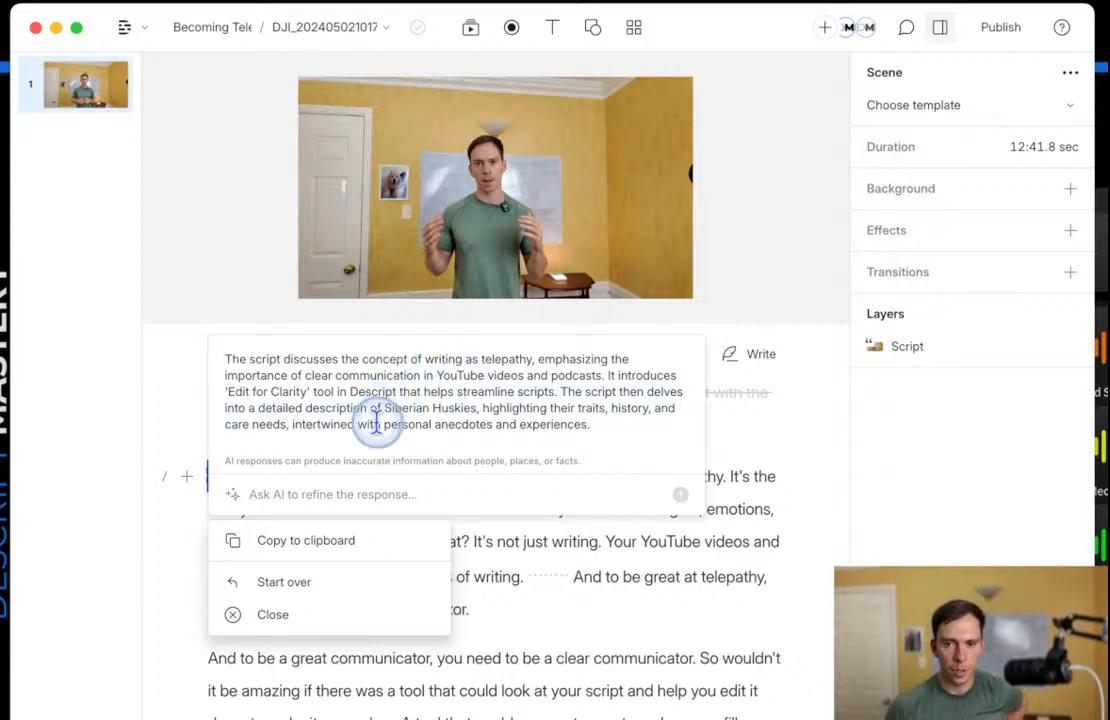
click(262, 620)
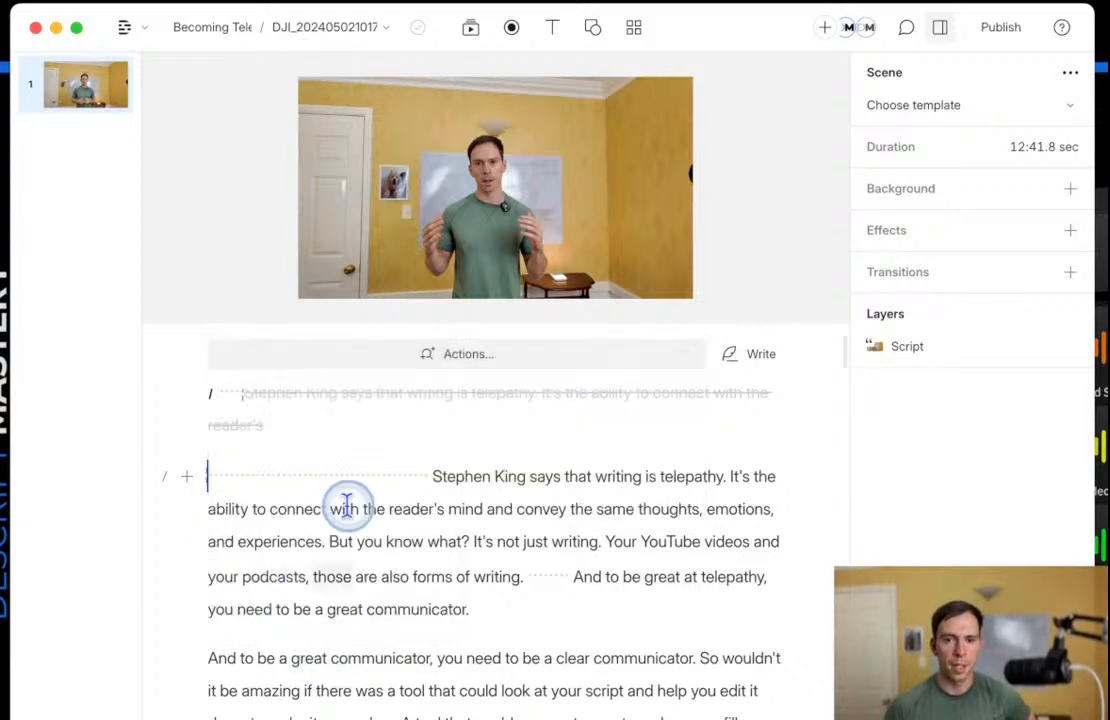
click(447, 357)
key(Escape)
scroll(565, 649, down, 5)
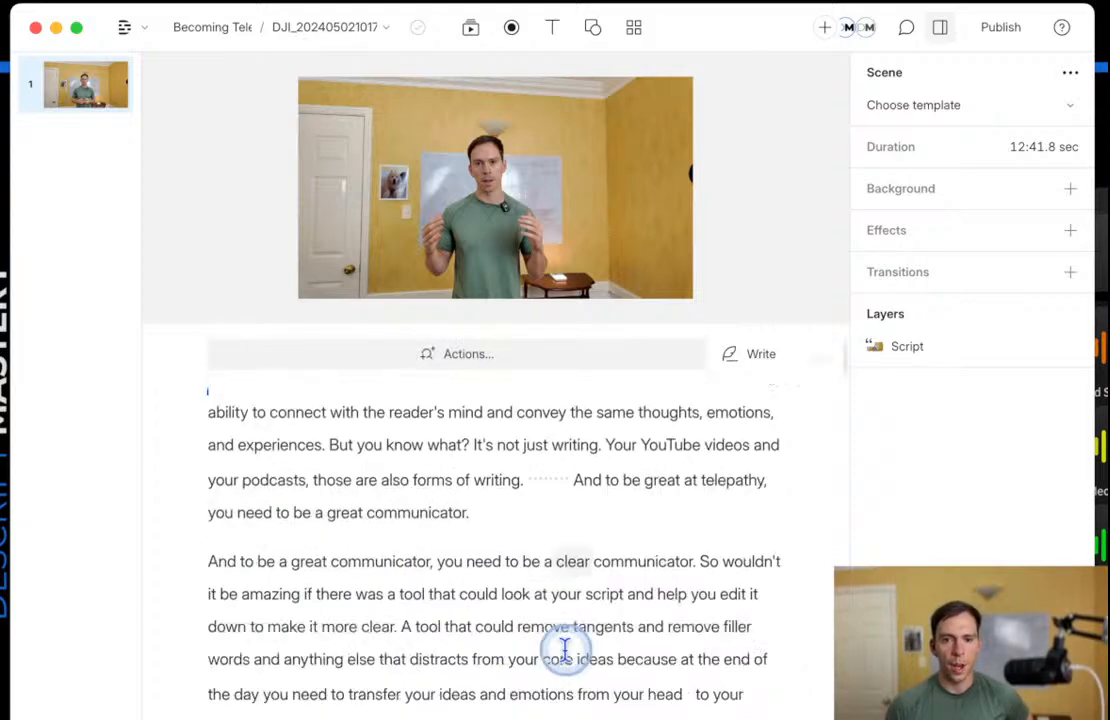
Switch to the Untitled composition listed just above the DJI recording.
scroll(520, 664, up, 10)
click(305, 22)
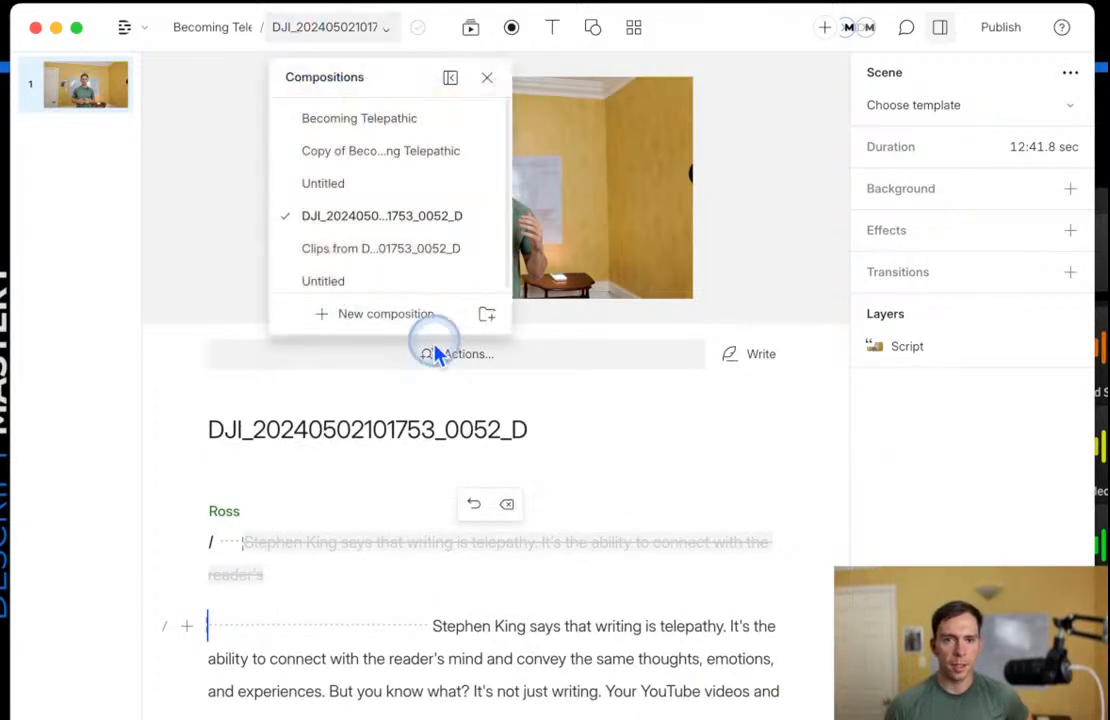
click(391, 189)
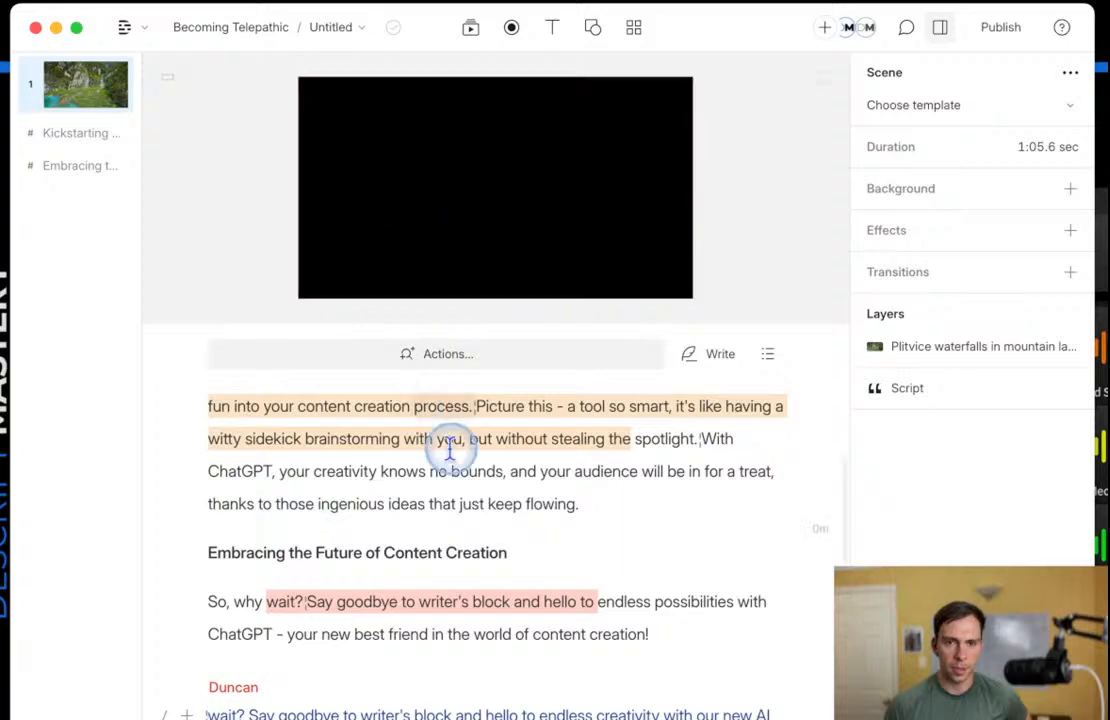
Place the playhead before "why wait?" in the paragraph under the heading "Embracing the Future of Content Creation".
scroll(416, 421, up, 3)
scroll(412, 577, down, 5)
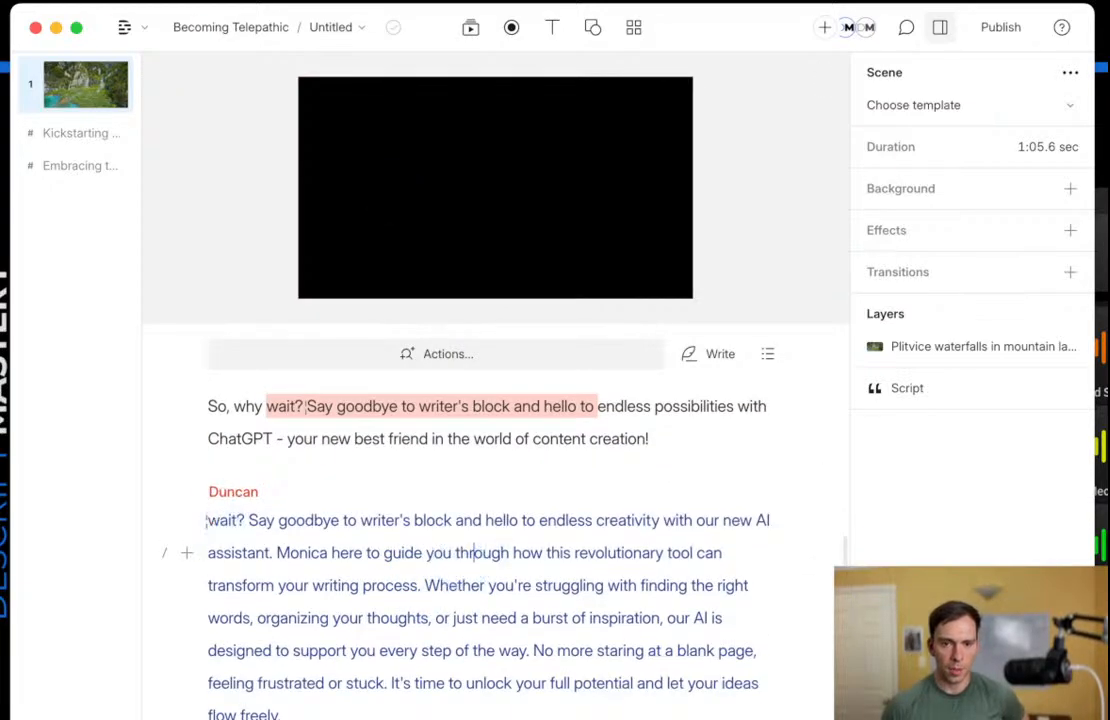
scroll(373, 565, down, 2)
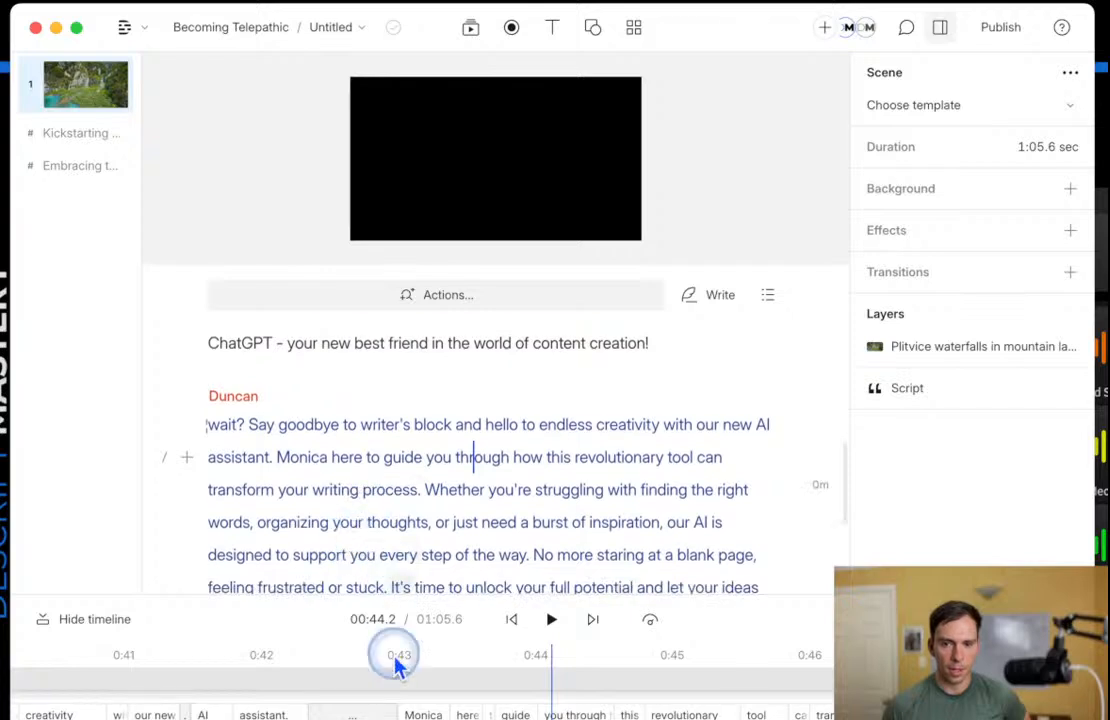
click(511, 619)
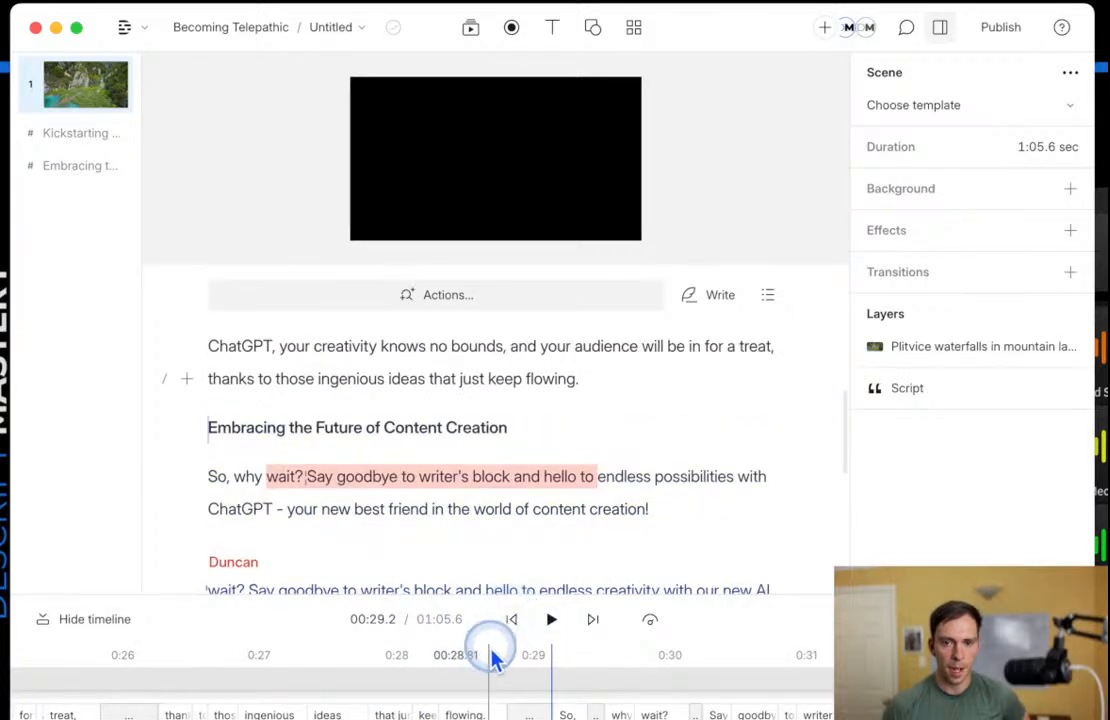
click(511, 619)
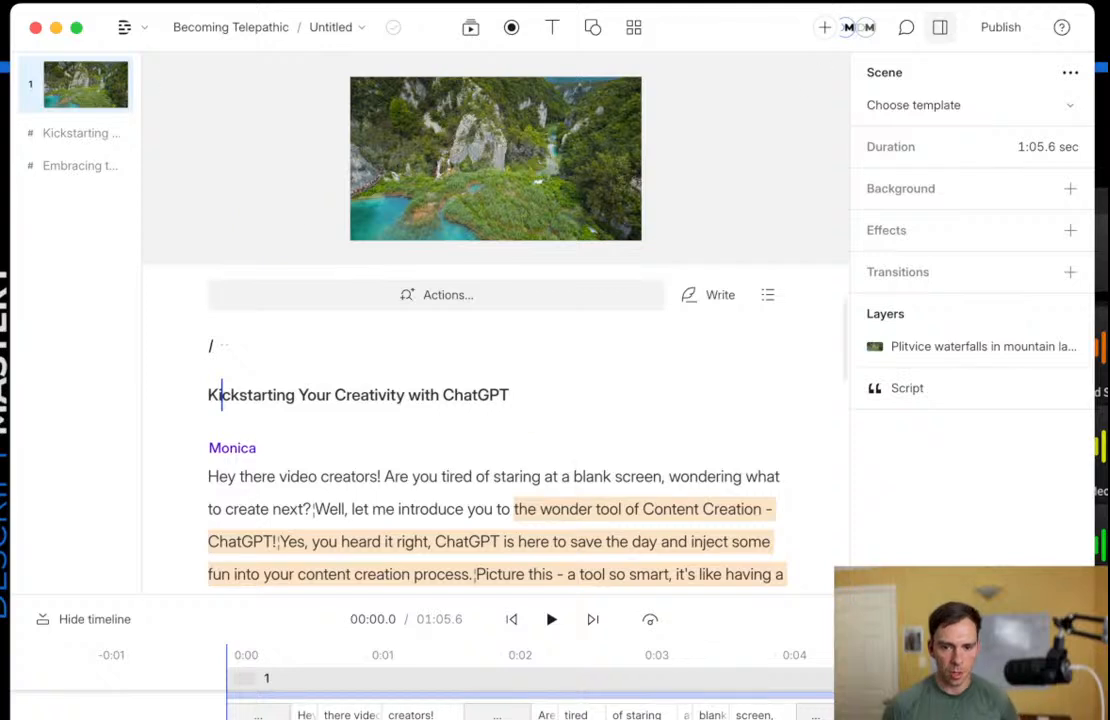
scroll(396, 478, down, 5)
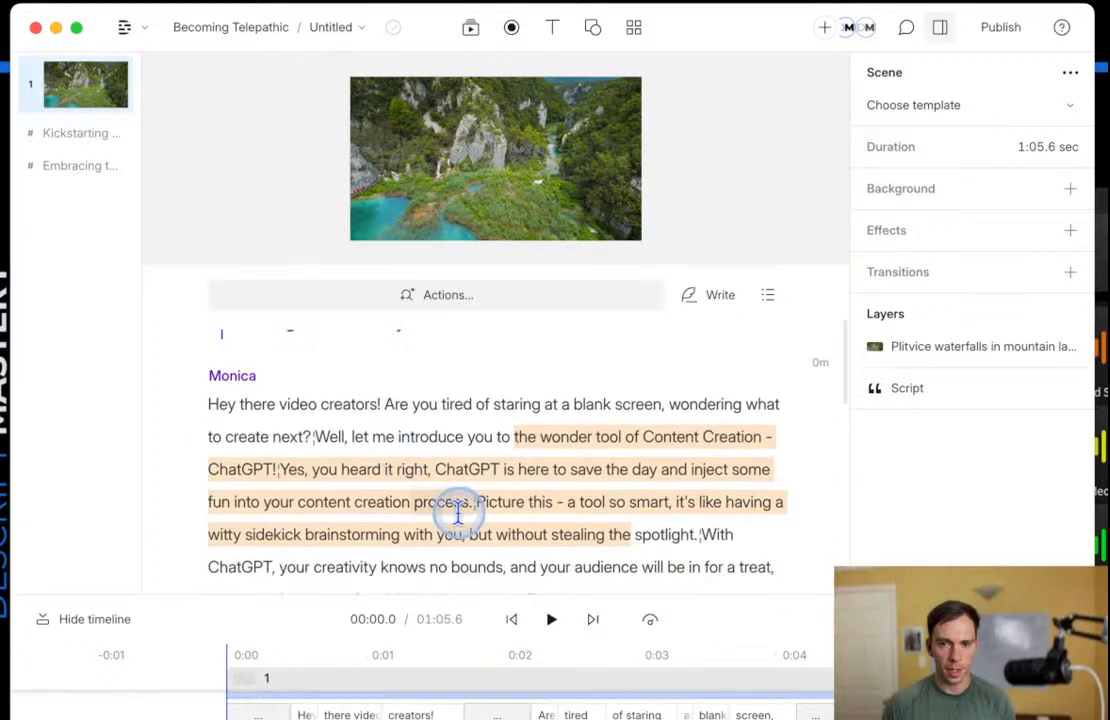
click(246, 514)
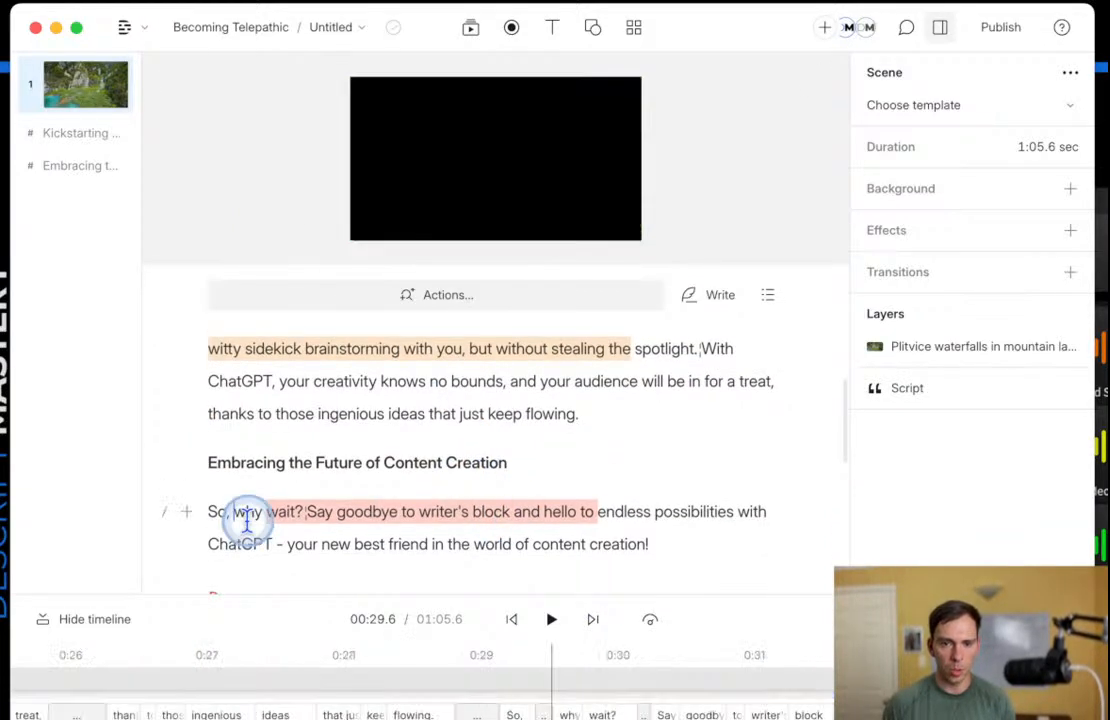
scroll(628, 535, down, 1)
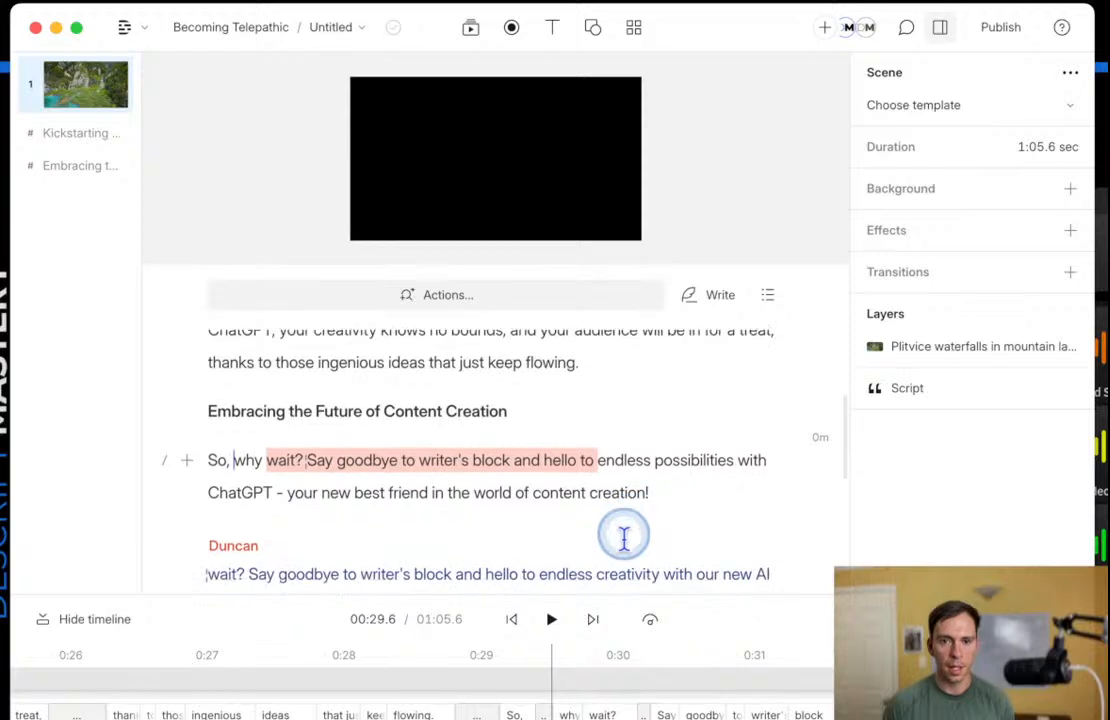
Add a stock video layer of a hand waving at sunset over "Say goodbye to writer's block", using the search "goodbye".
drag(302, 460, 508, 474)
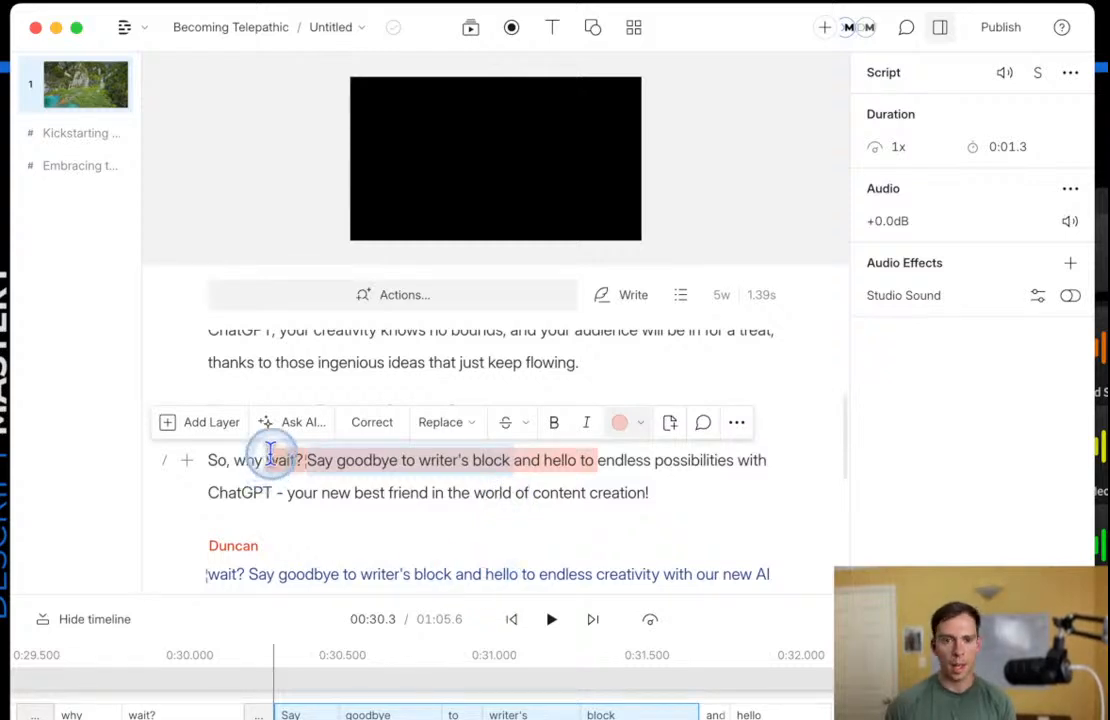
click(178, 433)
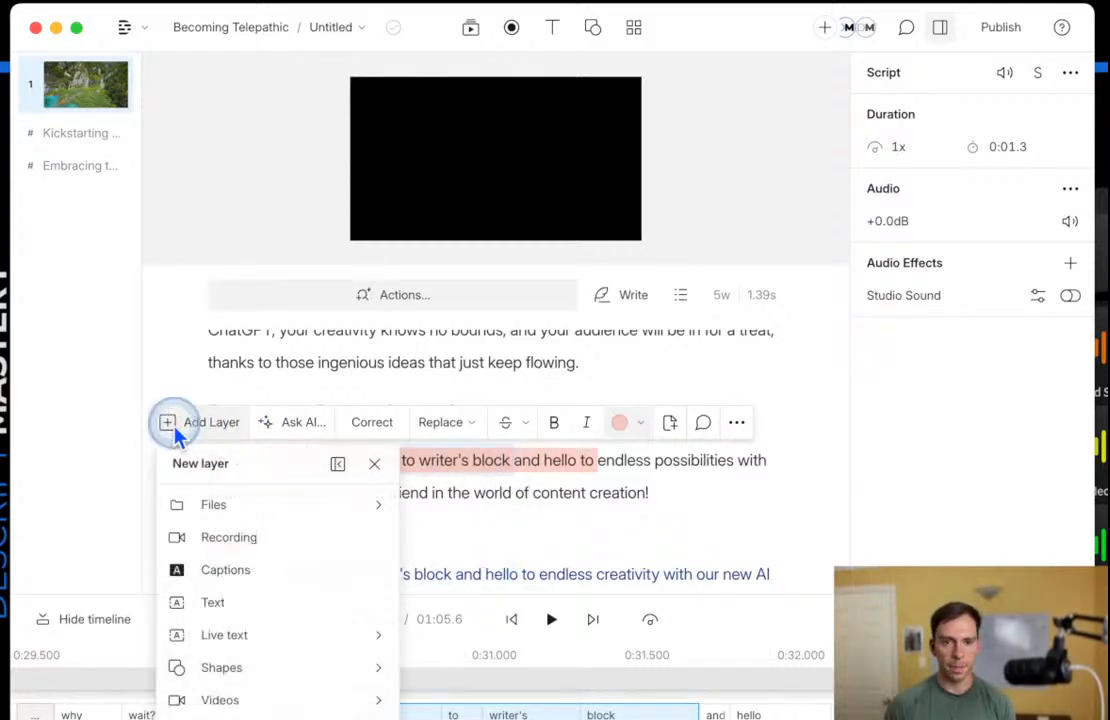
scroll(332, 680, down, 5)
scroll(290, 556, up, 3)
click(268, 545)
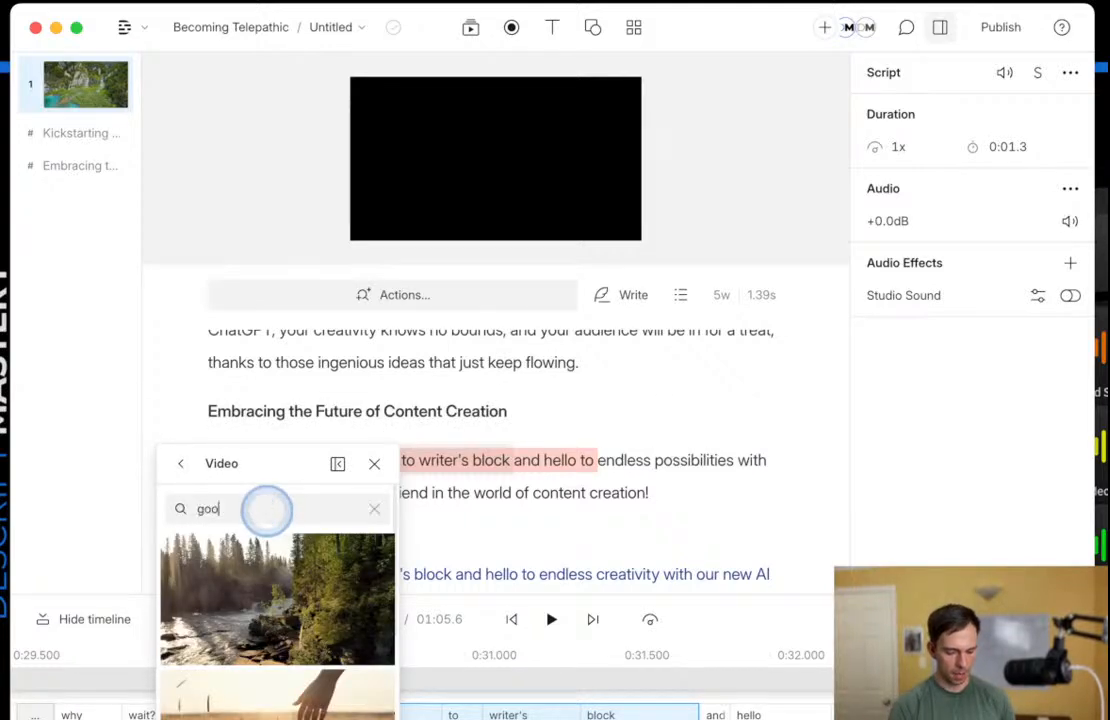
text(goodbye)
key(Return)
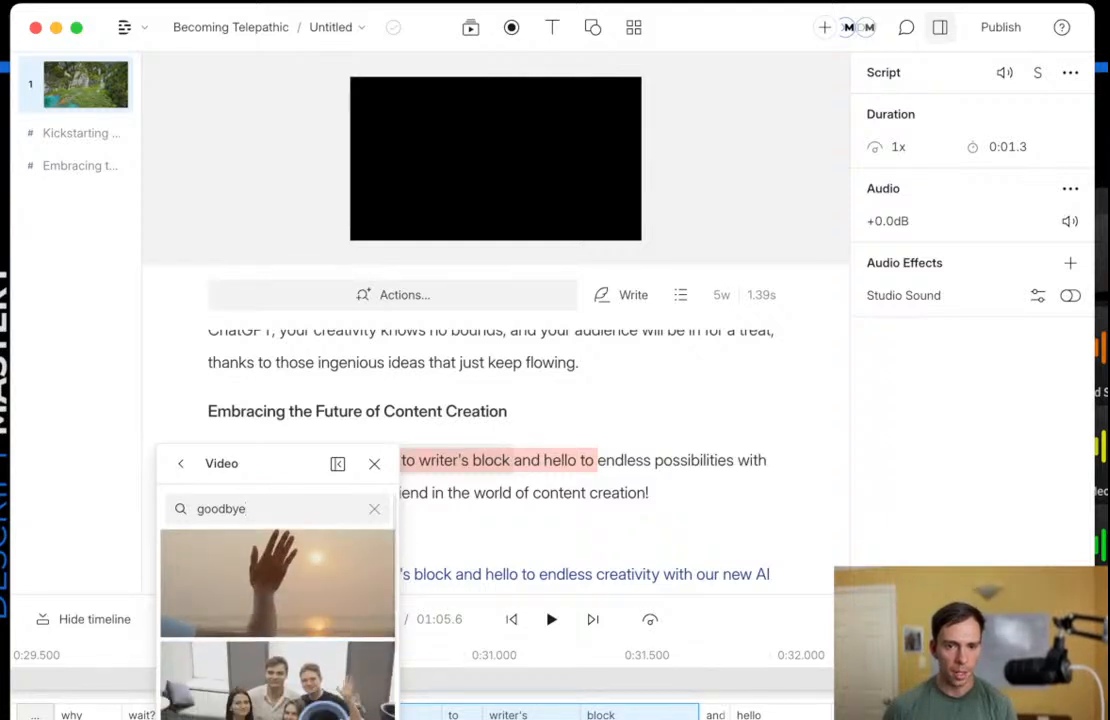
click(266, 620)
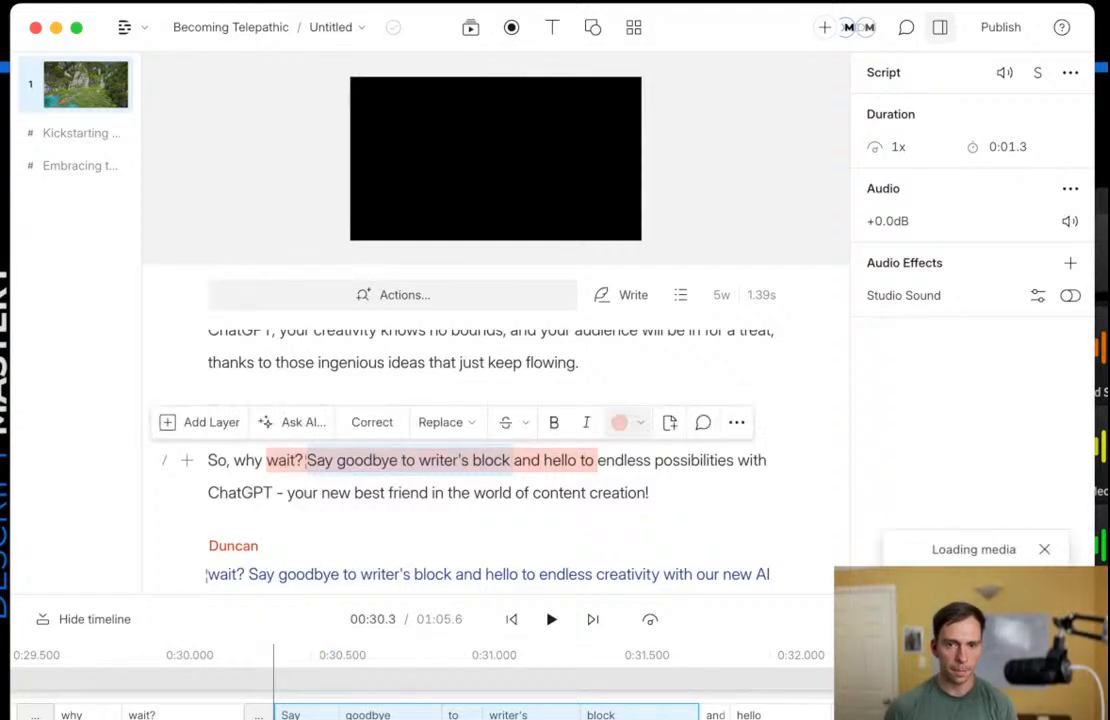
click(342, 620)
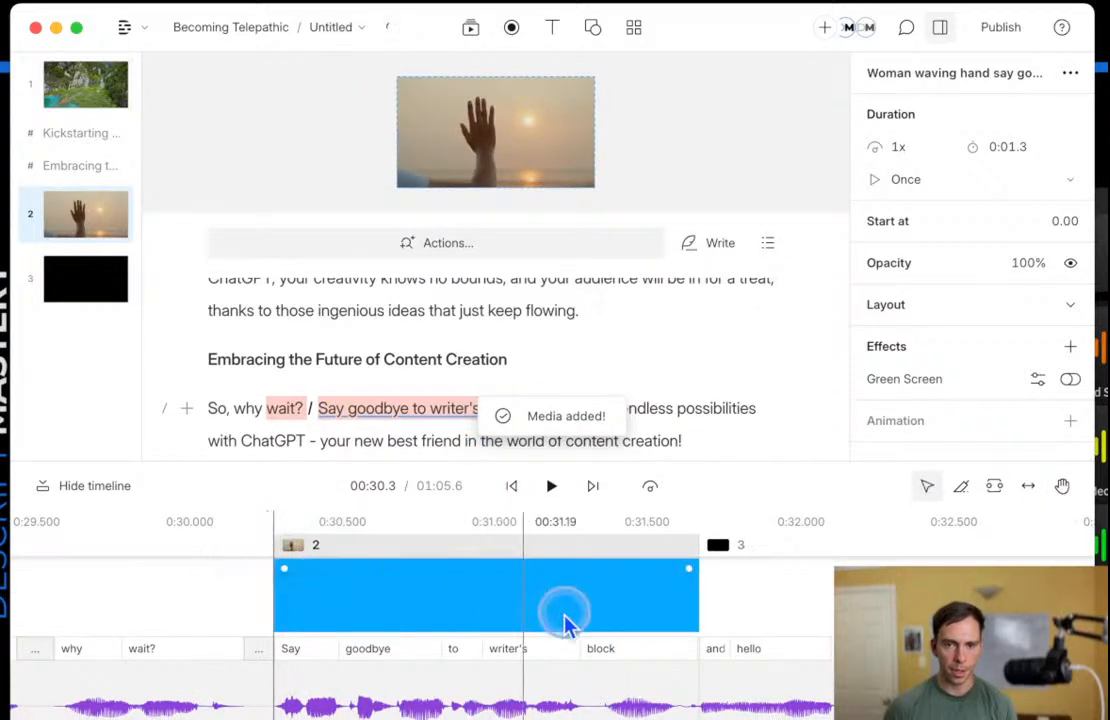
click(355, 705)
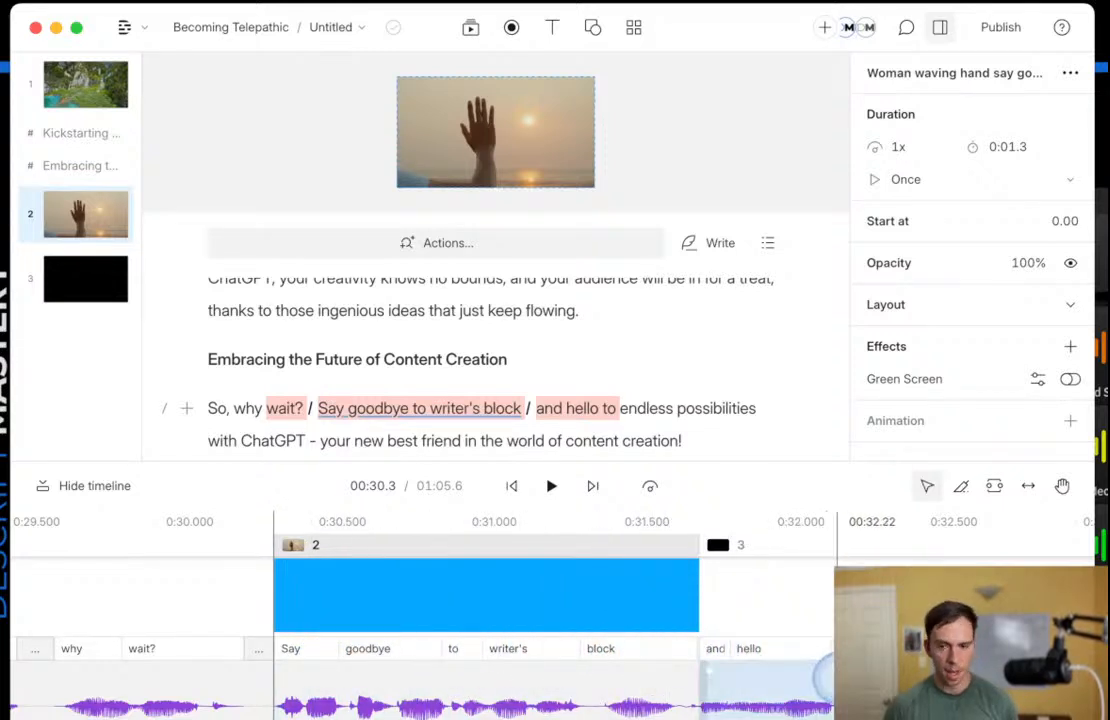
Add the stock video of a robot-human handshake over "and hello to endless possibilities with ChatGPT", using the search "hello robot".
scroll(645, 685, right, 3)
scroll(583, 400, down, 1)
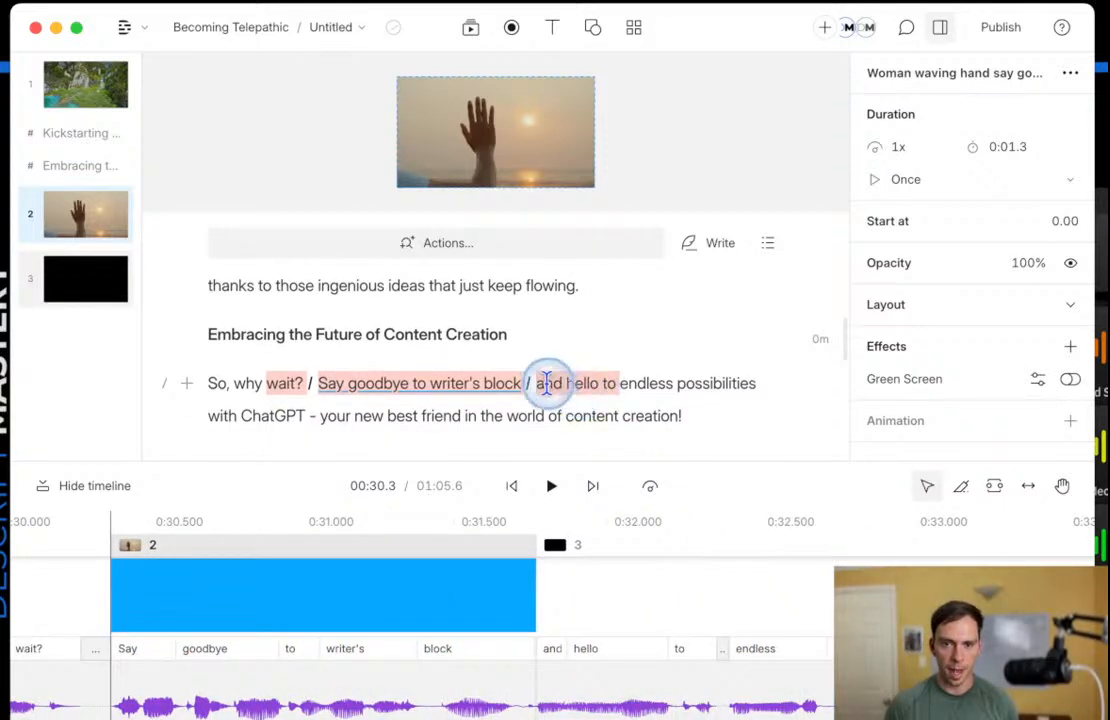
drag(576, 388, 311, 418)
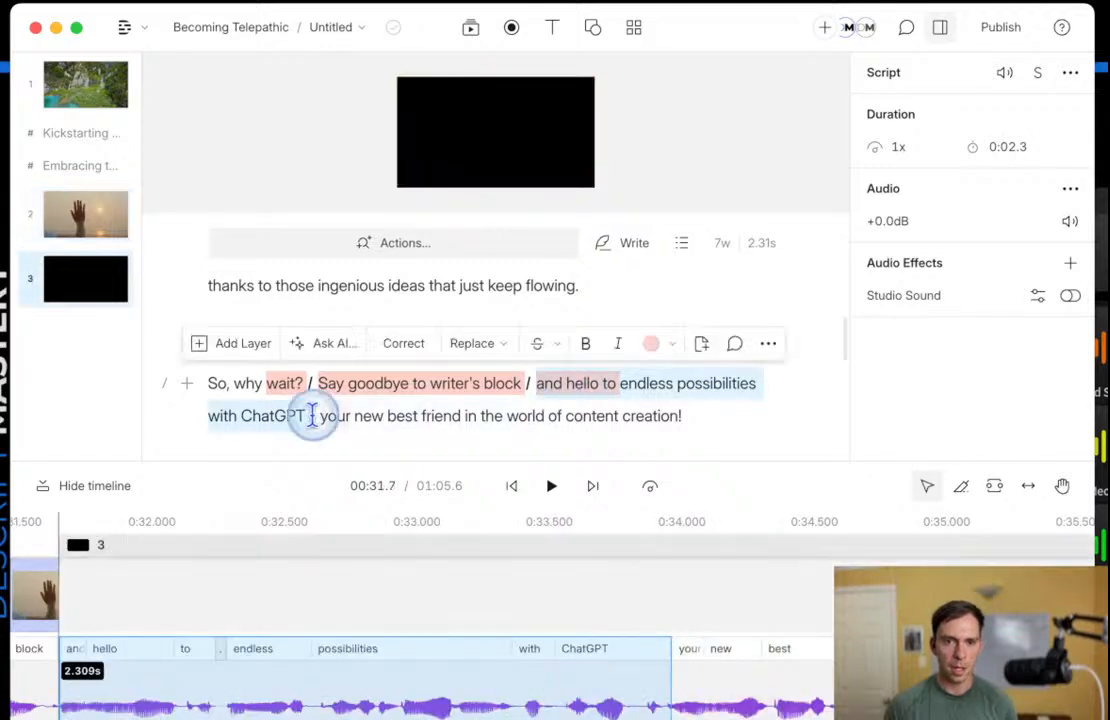
click(214, 352)
click(290, 427)
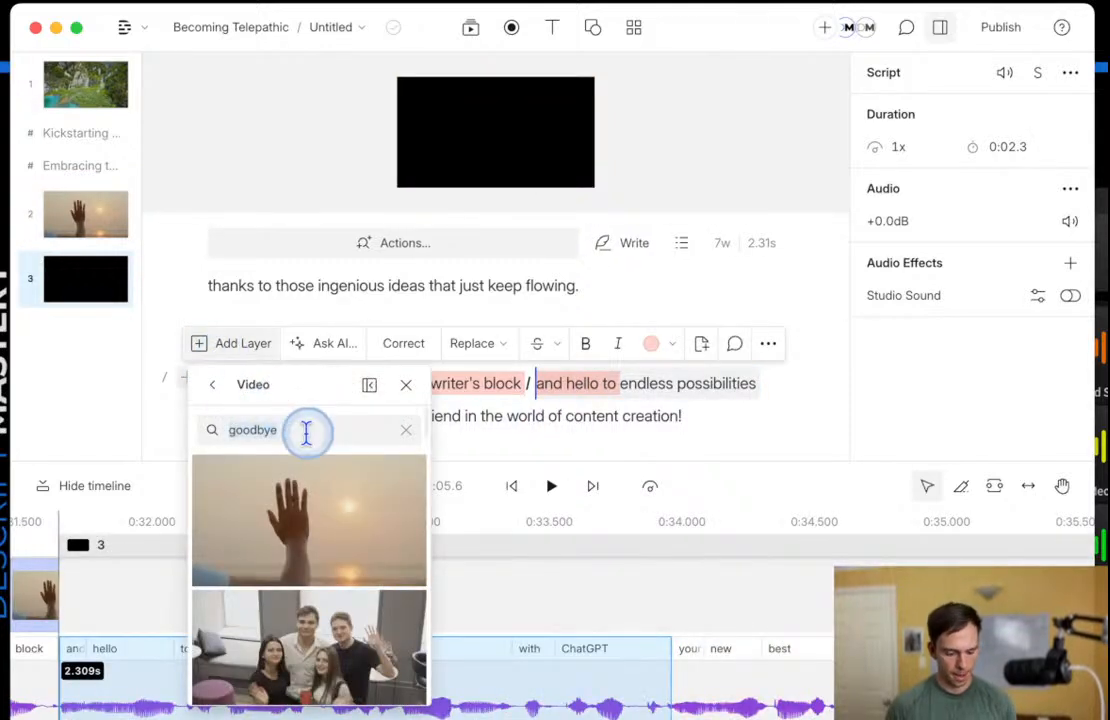
text(hello)
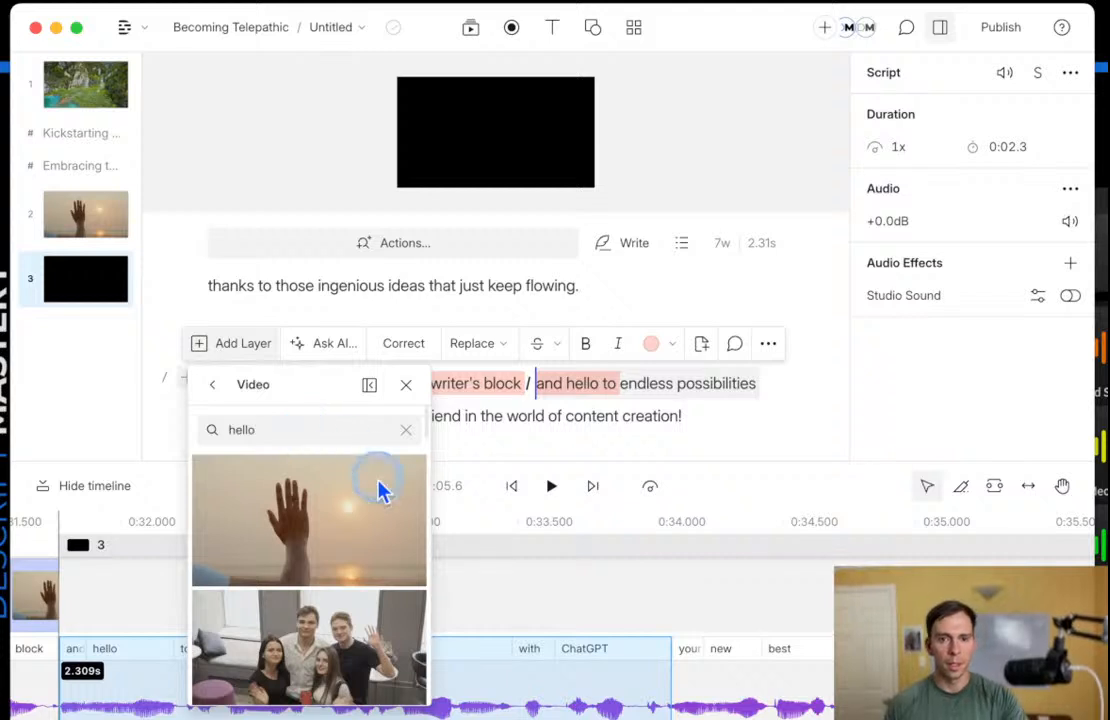
text( robot)
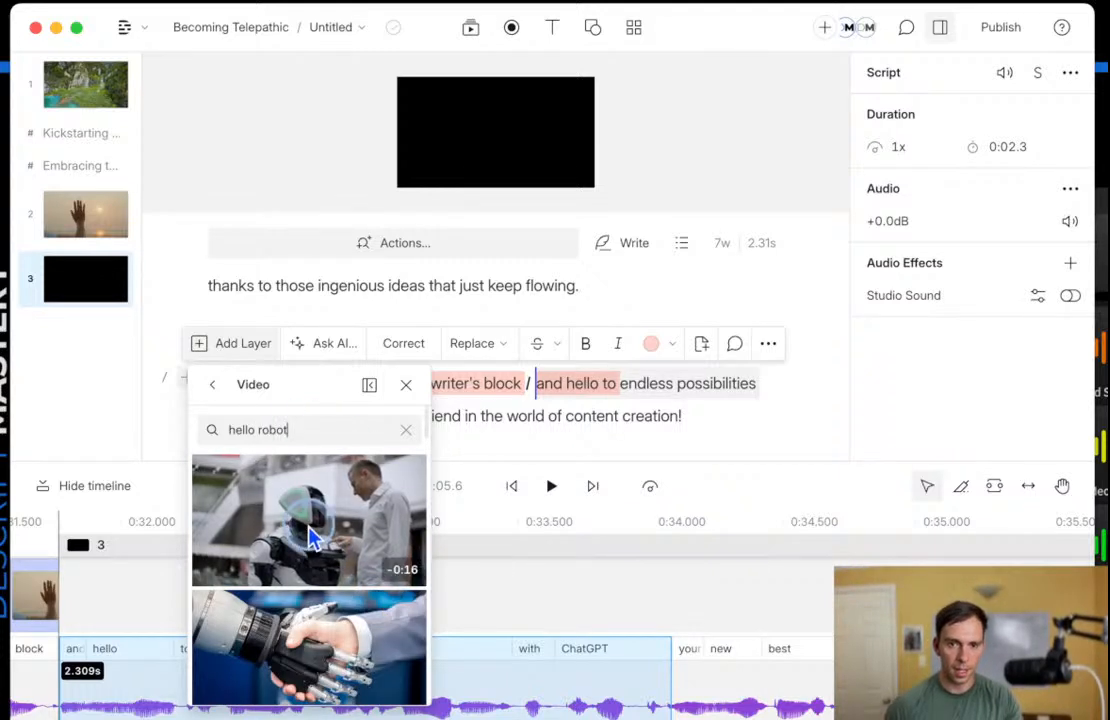
click(280, 655)
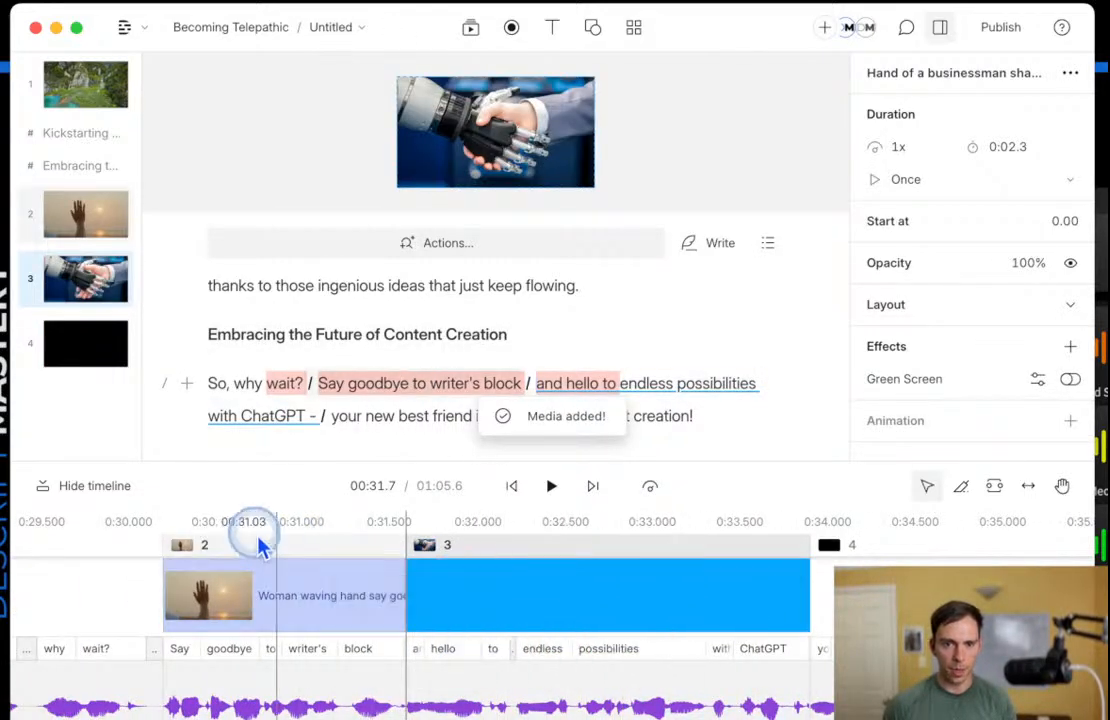
Play the script from just before "Say goodbye" to preview both inserted stock clips, and stop after the handshake clip.
click(153, 548)
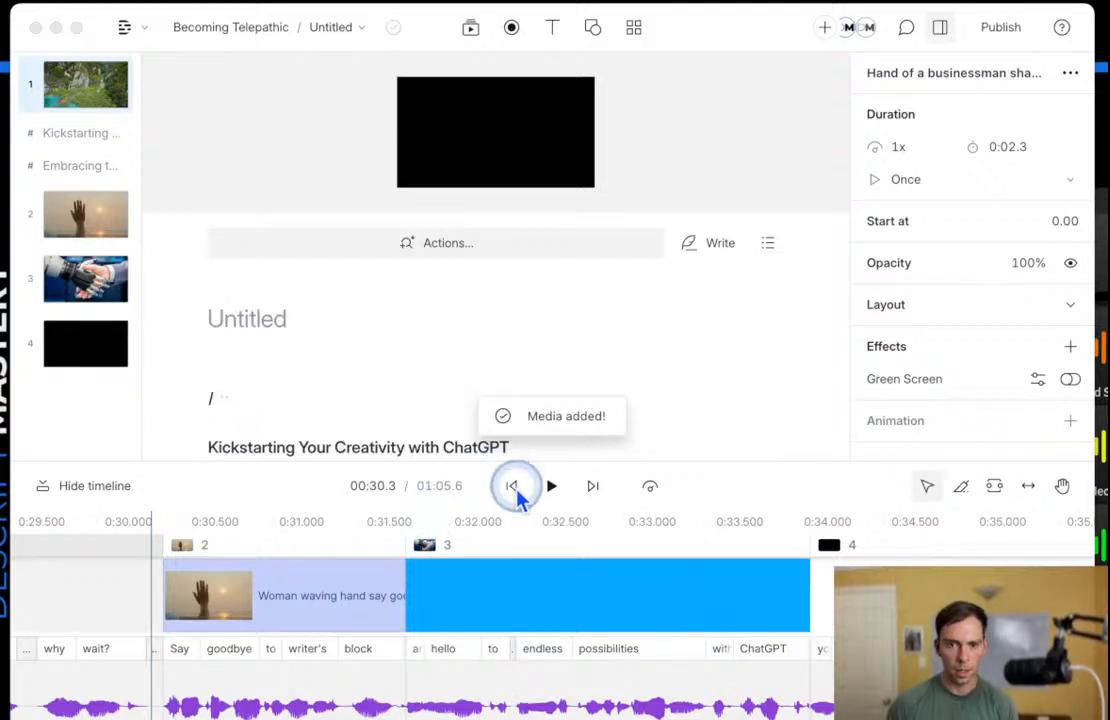
click(553, 487)
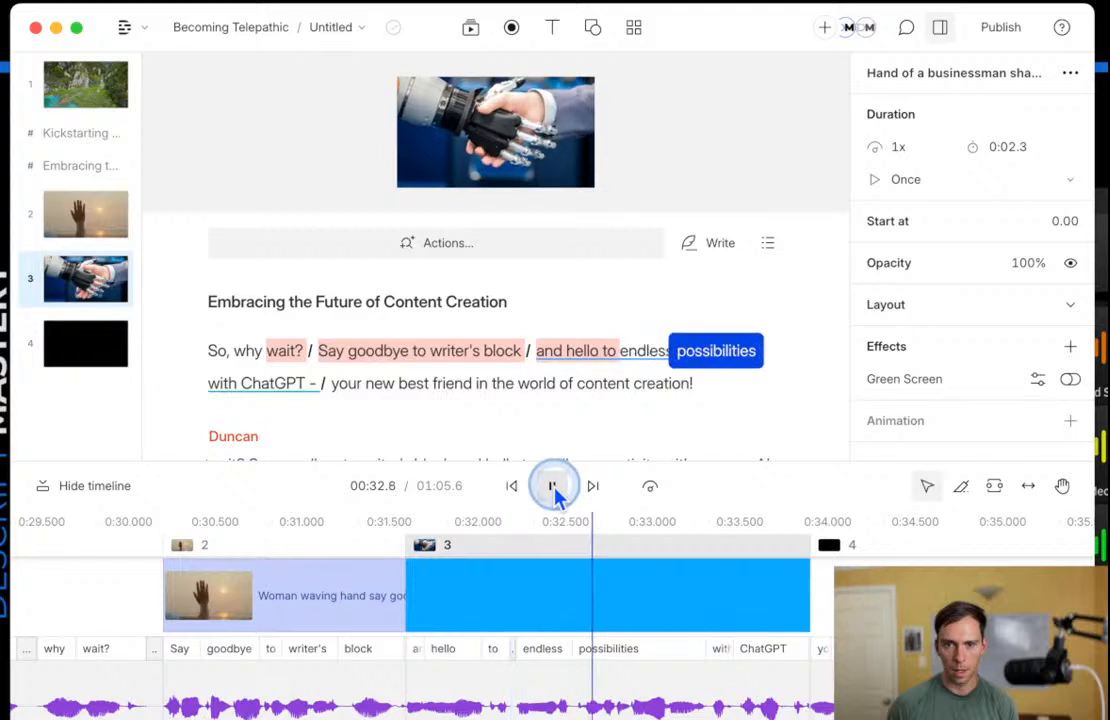
key(space)
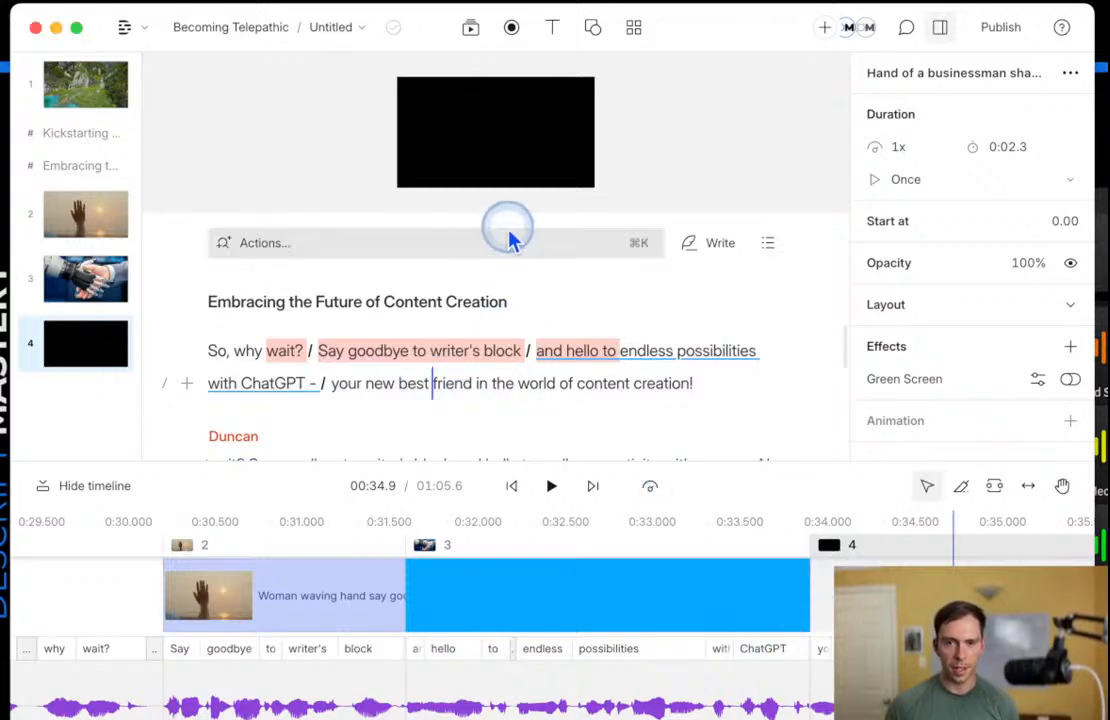
Enlarge the video preview, zoom out the timeline and shrink it to give the script more room.
drag(504, 213, 496, 289)
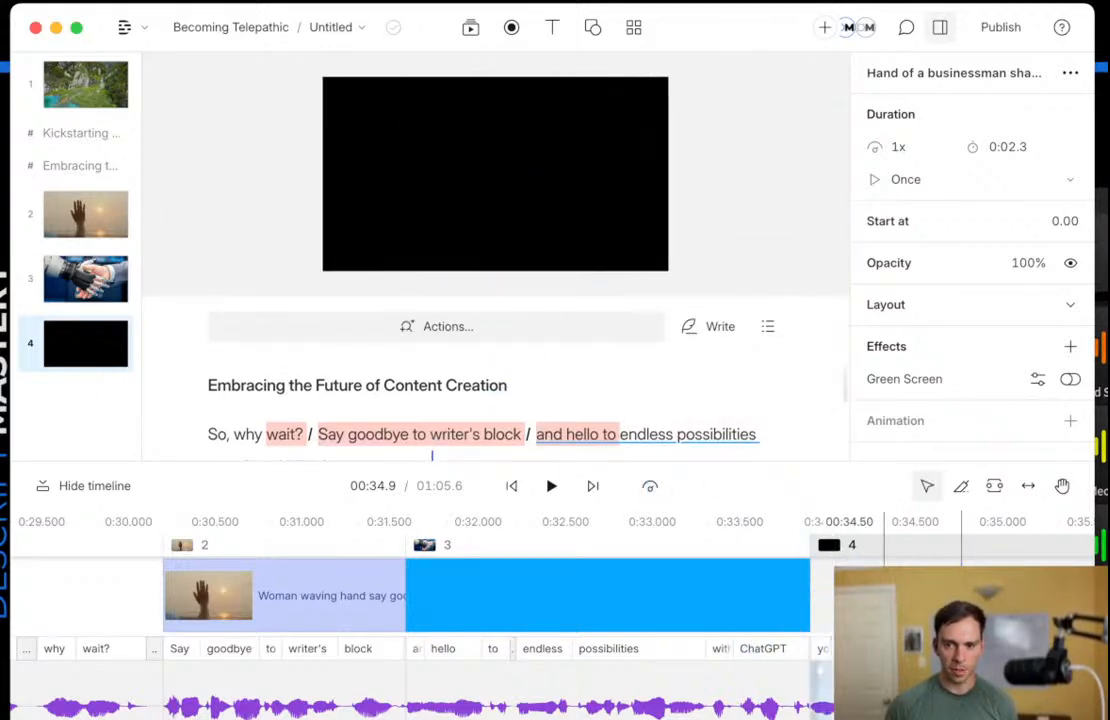
key(super+minus)
scroll(793, 676, right, 6)
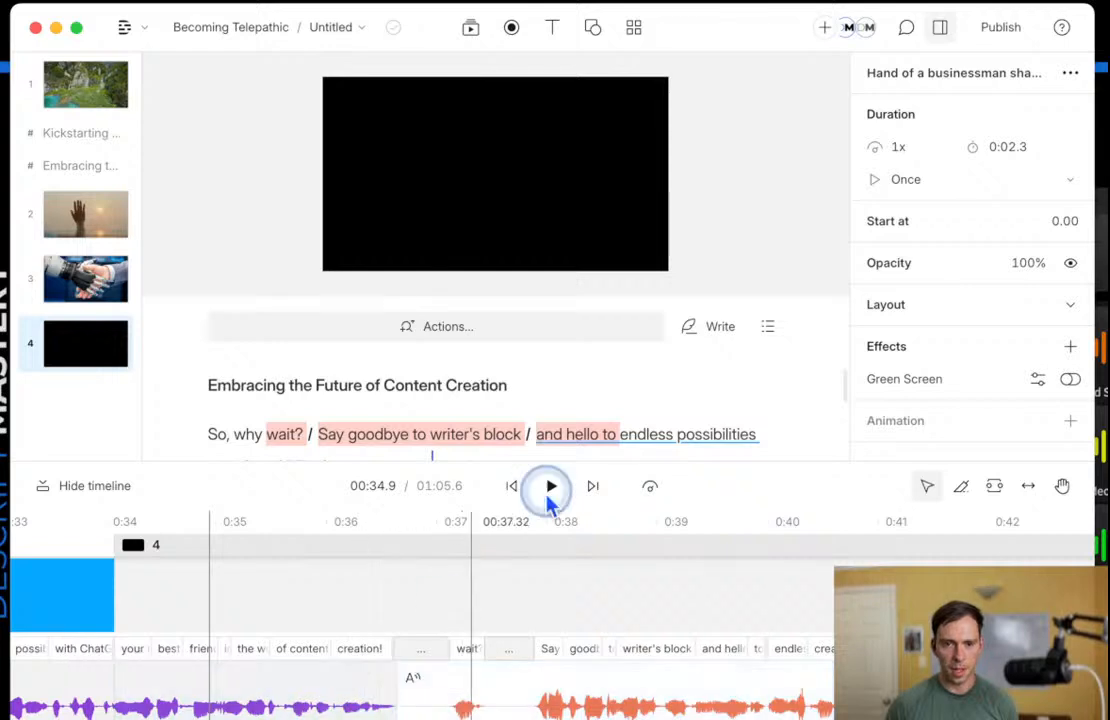
drag(609, 466, 607, 530)
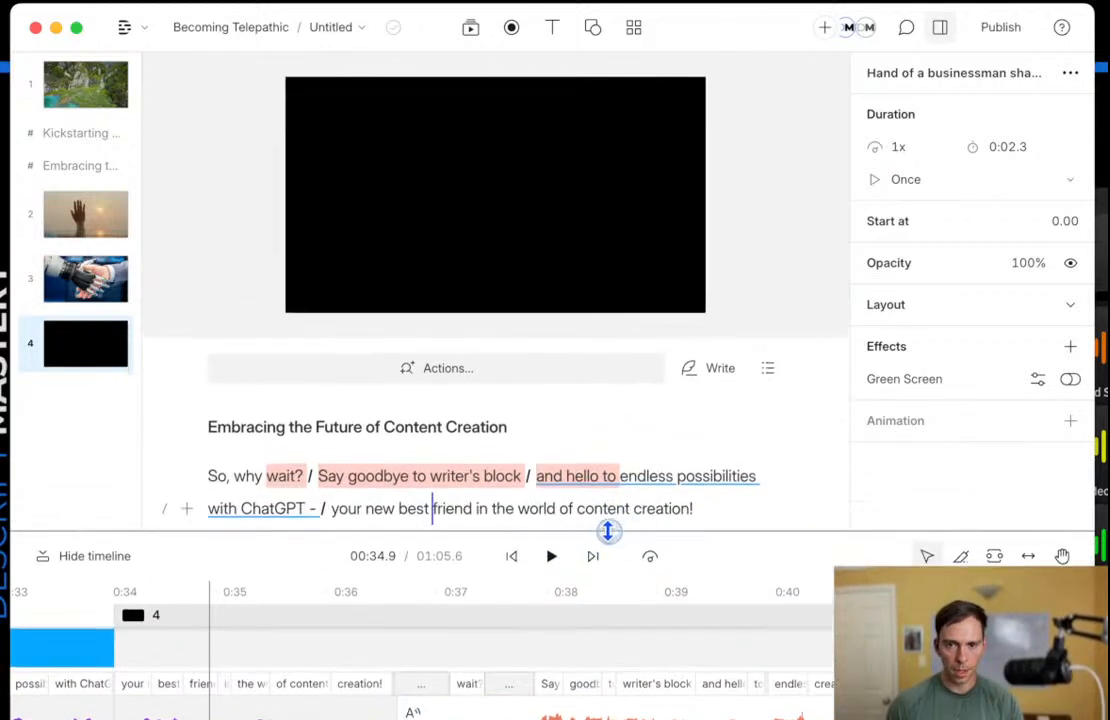
Search stock videos for "best friend robot" to cover the phrase "your new best friend in the world of content creation!".
drag(334, 512, 703, 514)
click(278, 474)
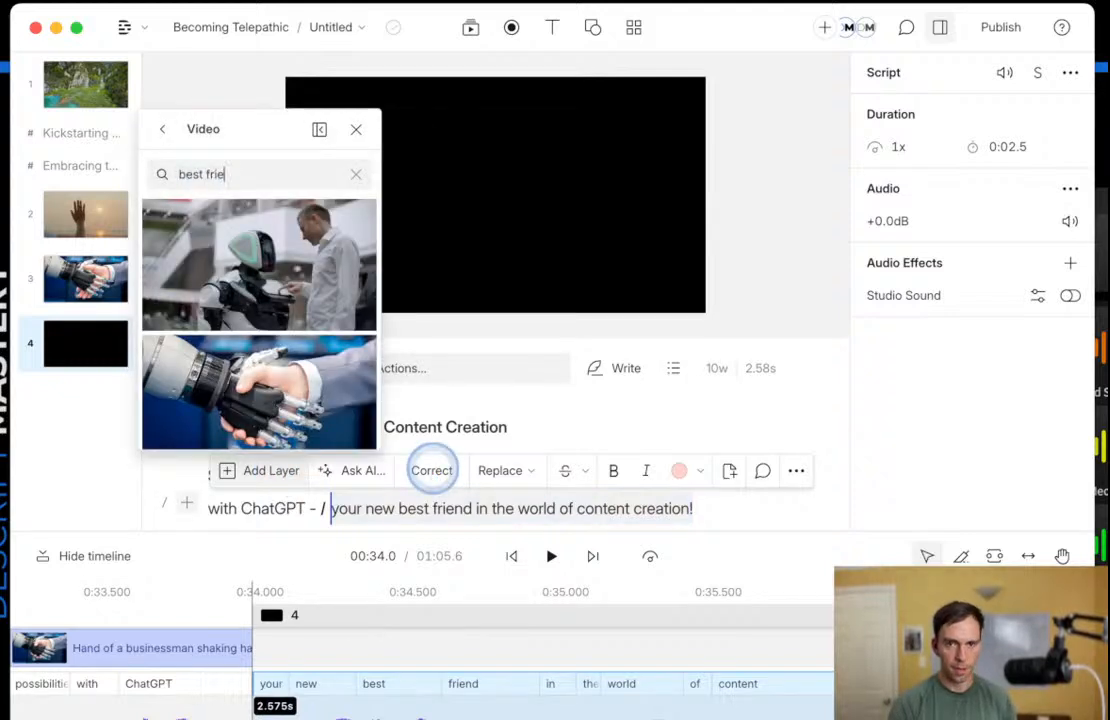
text(best friend robot)
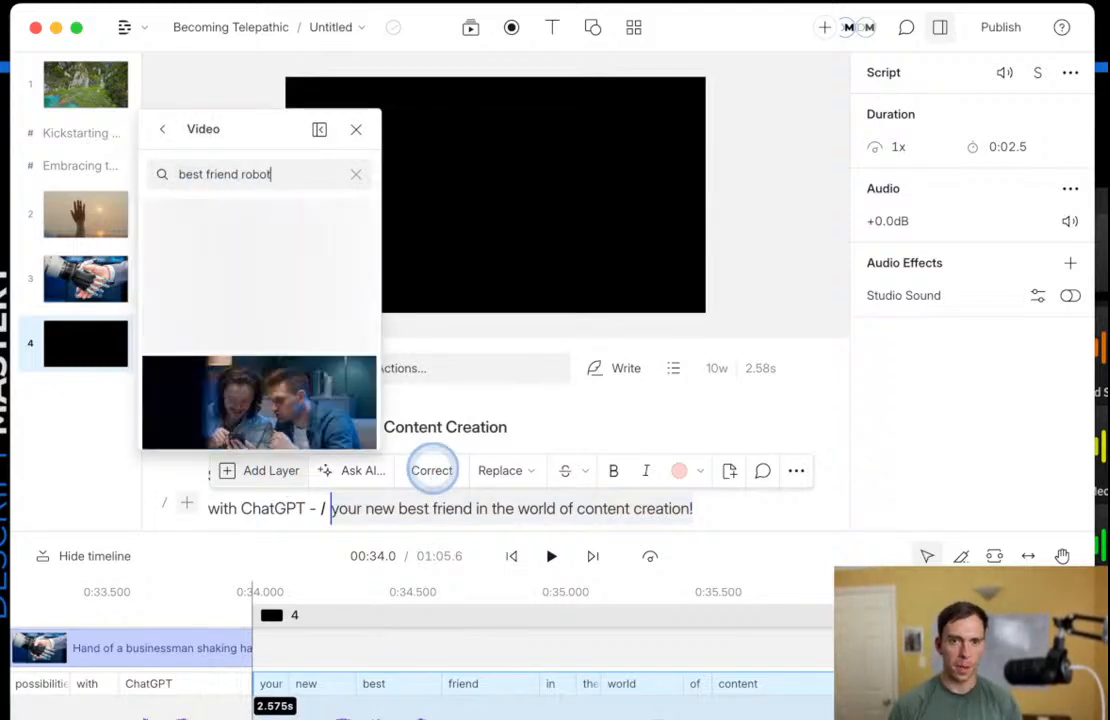
Shorten the stock video search to "friend robot".
click(182, 174)
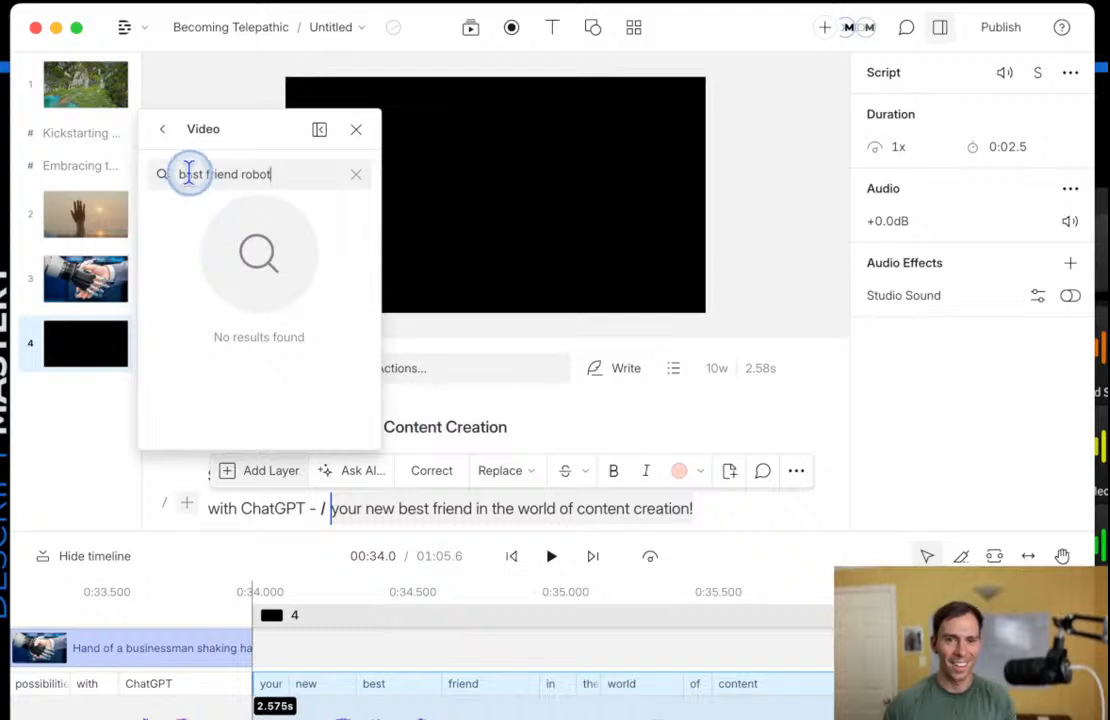
key(Delete)
key(Delete)
key(Delete)
key(Delete)
key(Delete)
key(Delete)
text(f)
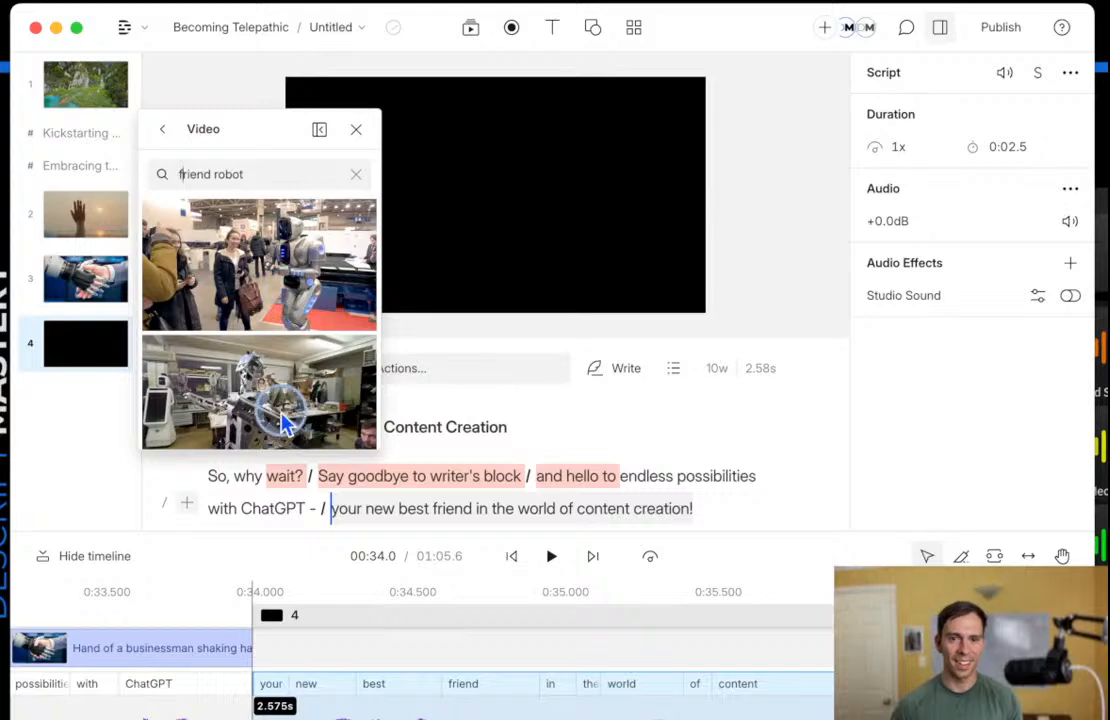
Add the video of a young man sitting on a sofa with a humanoid robot over the selected "your new best friend" phrase.
scroll(280, 400, down, 2)
scroll(287, 425, down, 6)
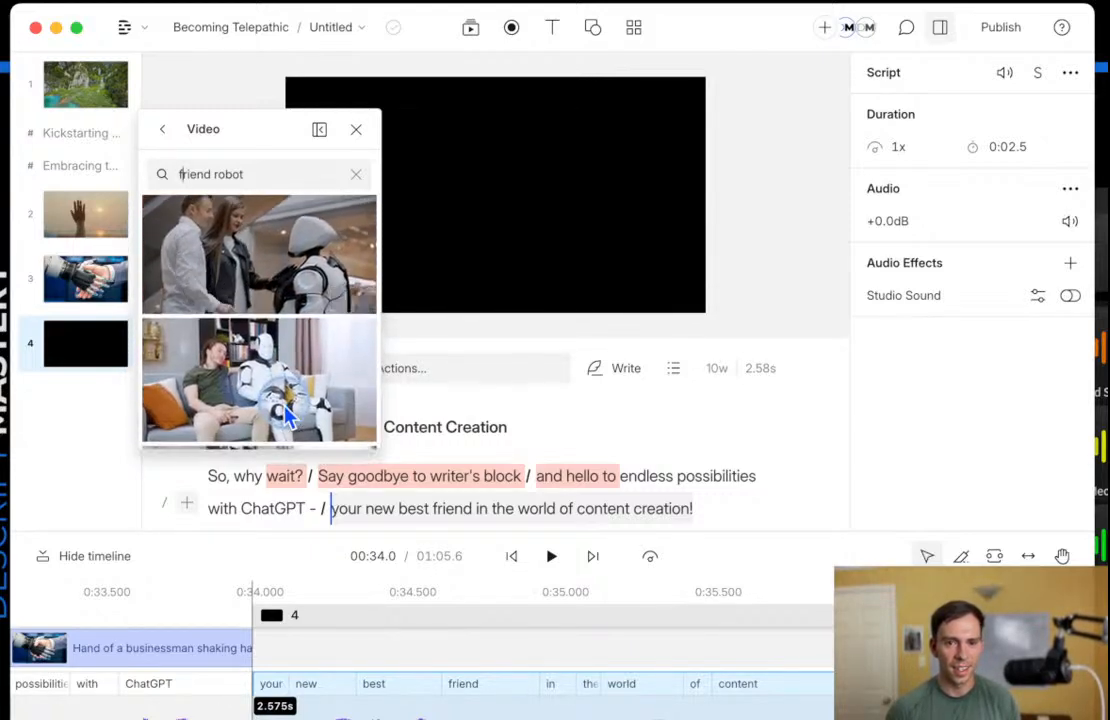
click(218, 388)
click(498, 668)
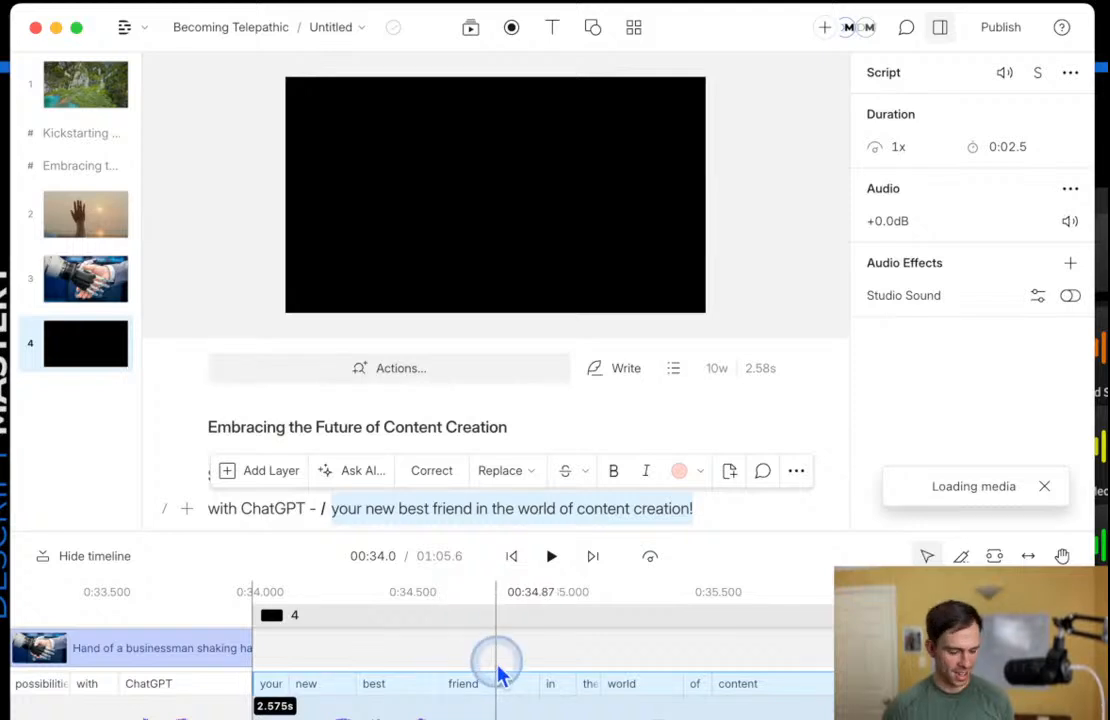
scroll(513, 650, down, 10)
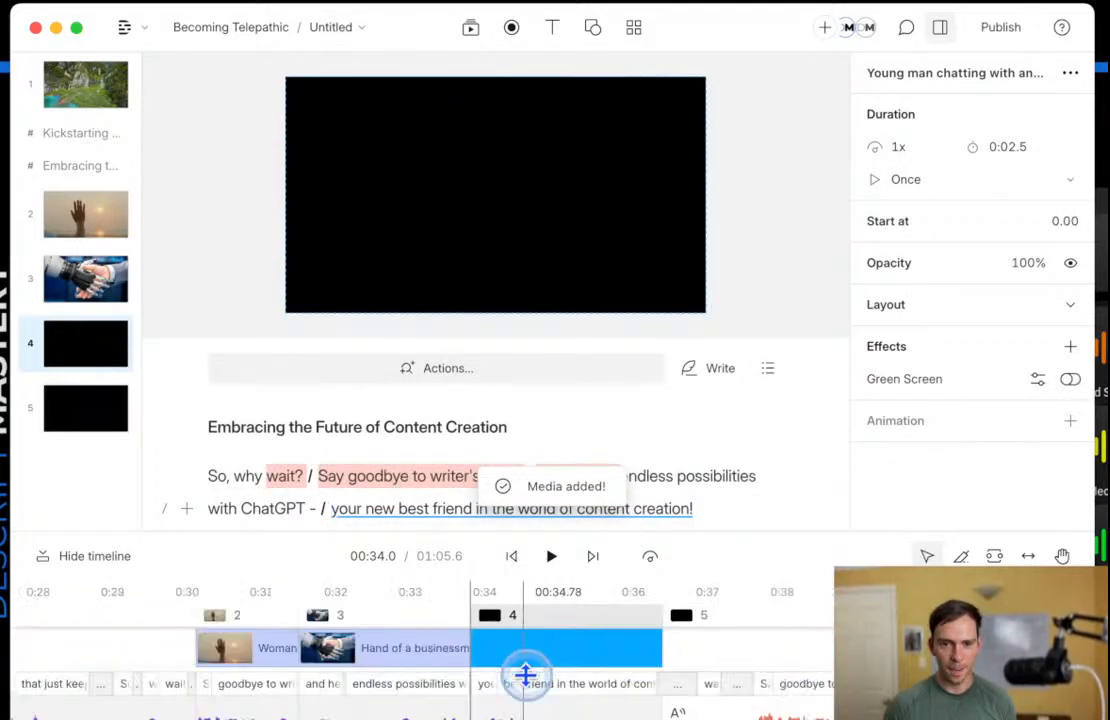
Select "your new best friend in the world of content creation!" and view the project files available as a layer for it.
scroll(560, 660, left, 3)
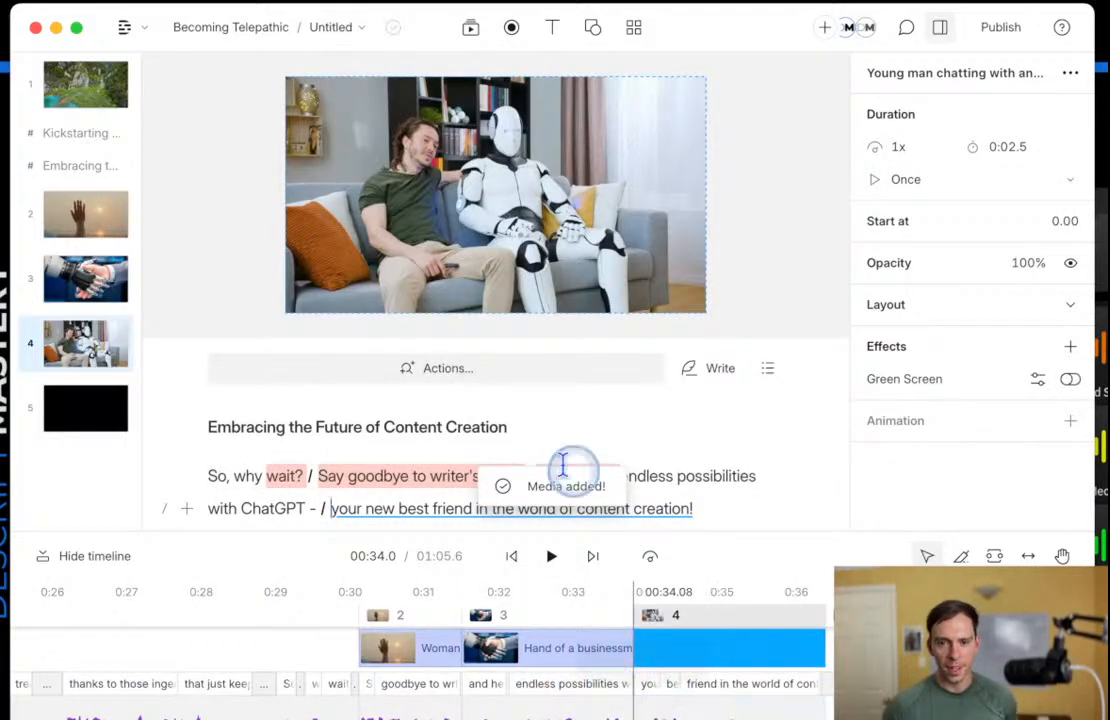
click(422, 458)
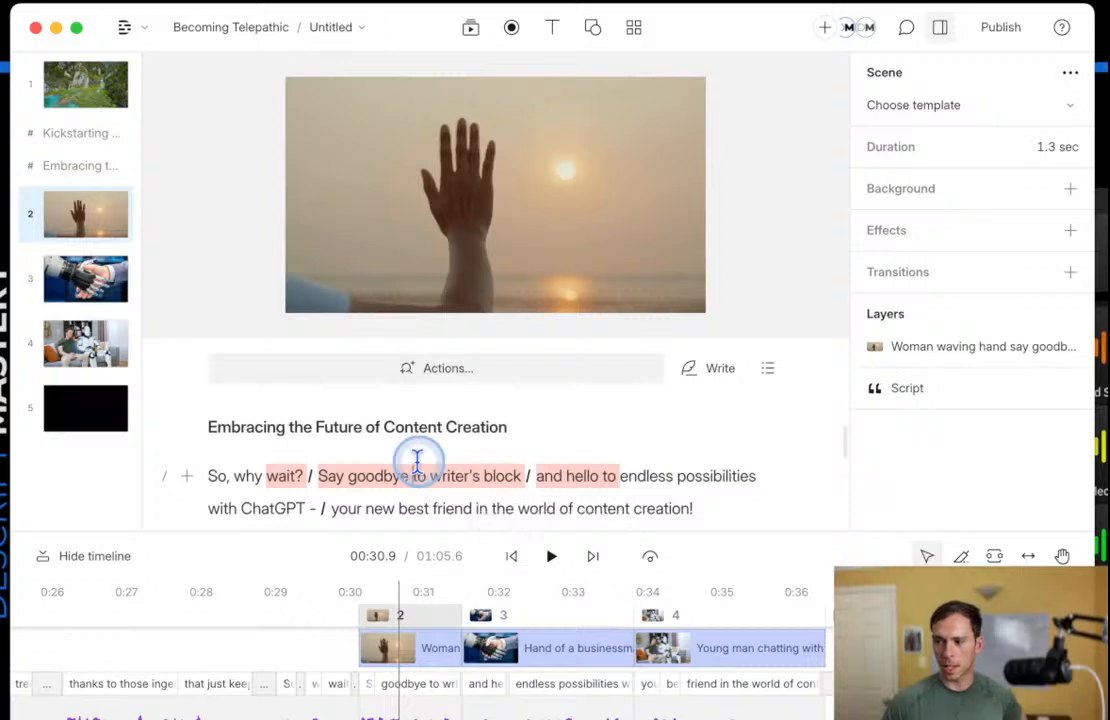
scroll(499, 515, down, 1)
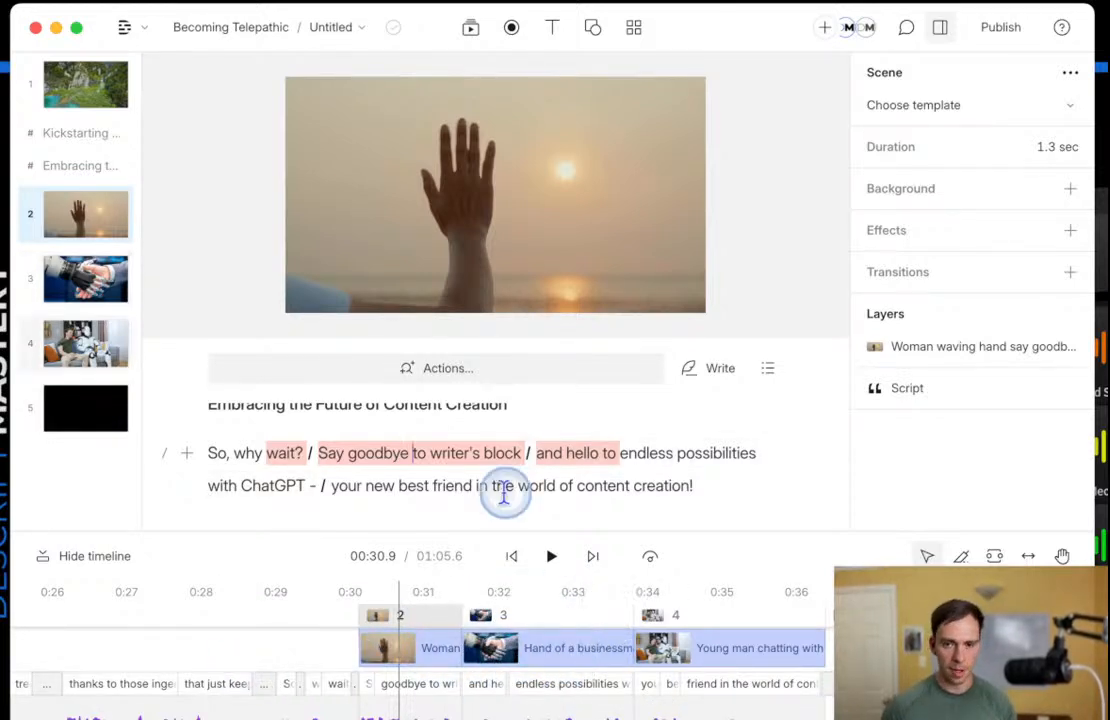
drag(333, 486, 670, 514)
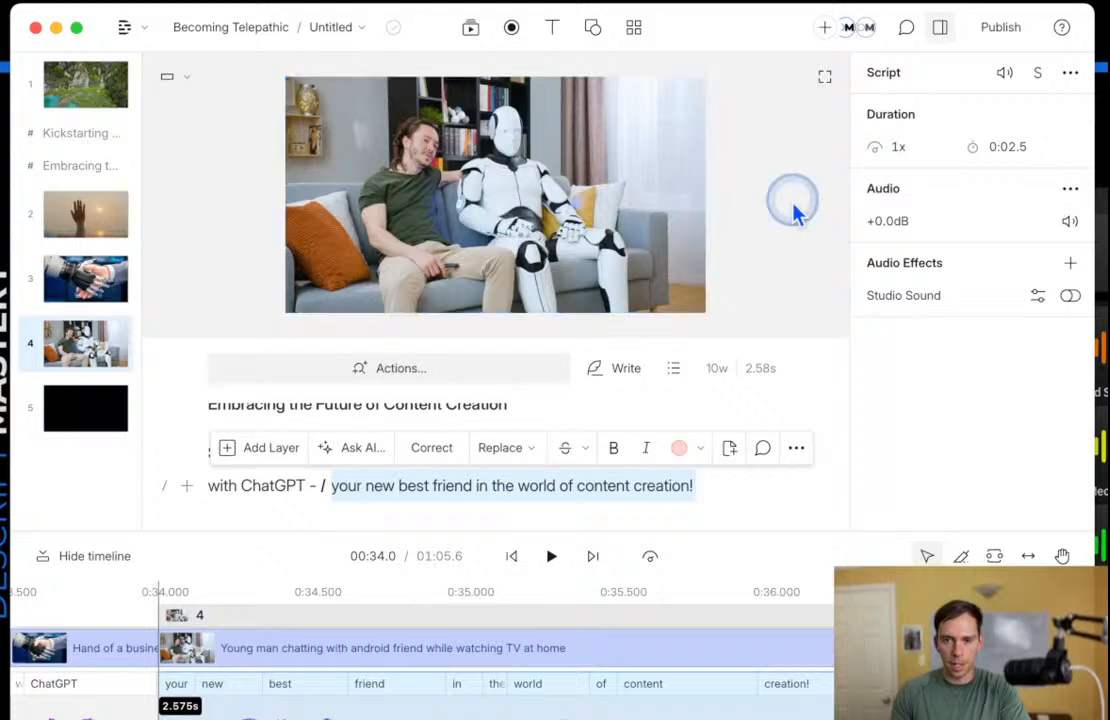
click(256, 460)
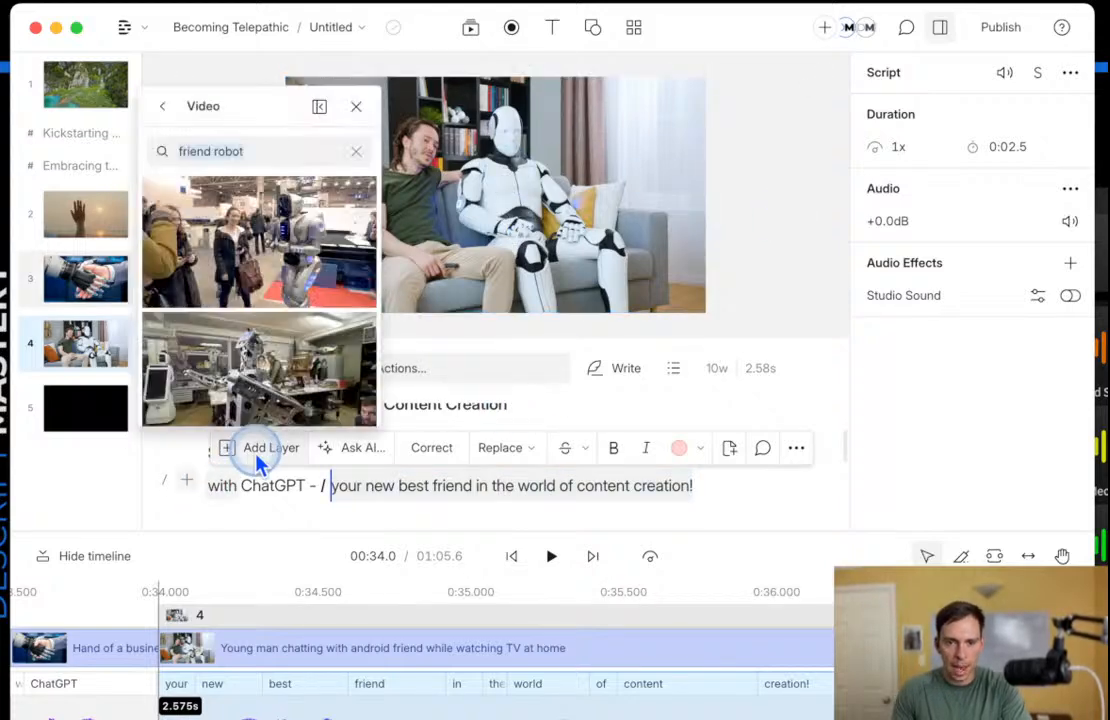
click(164, 107)
click(195, 148)
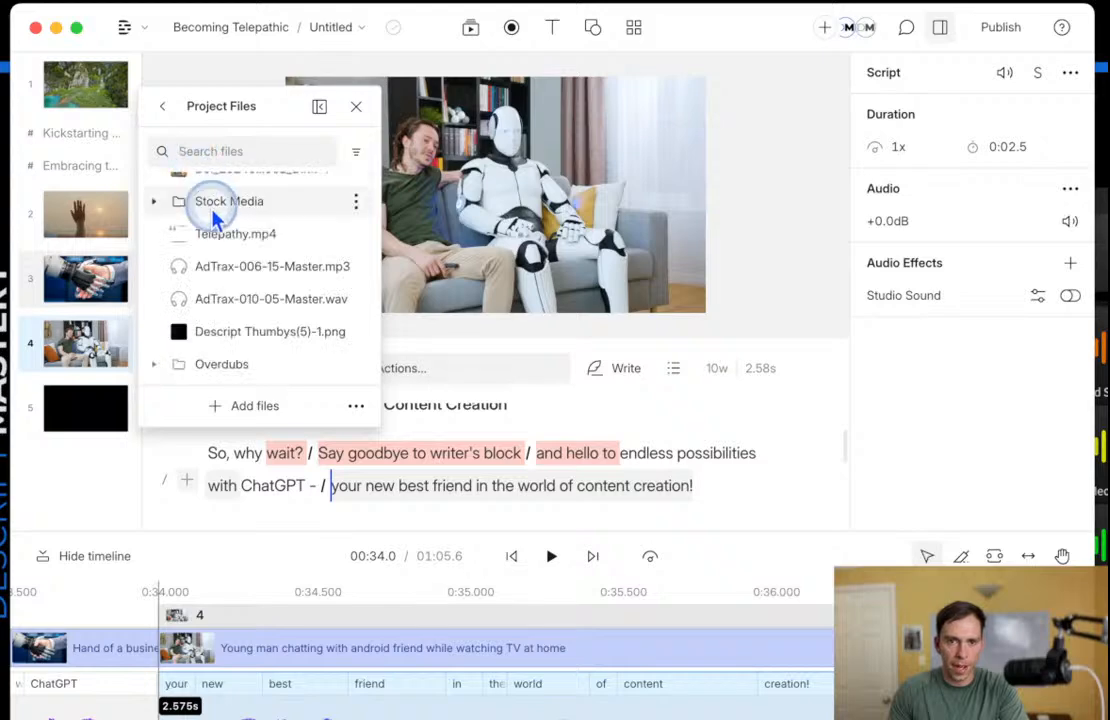
scroll(258, 303, up, 1)
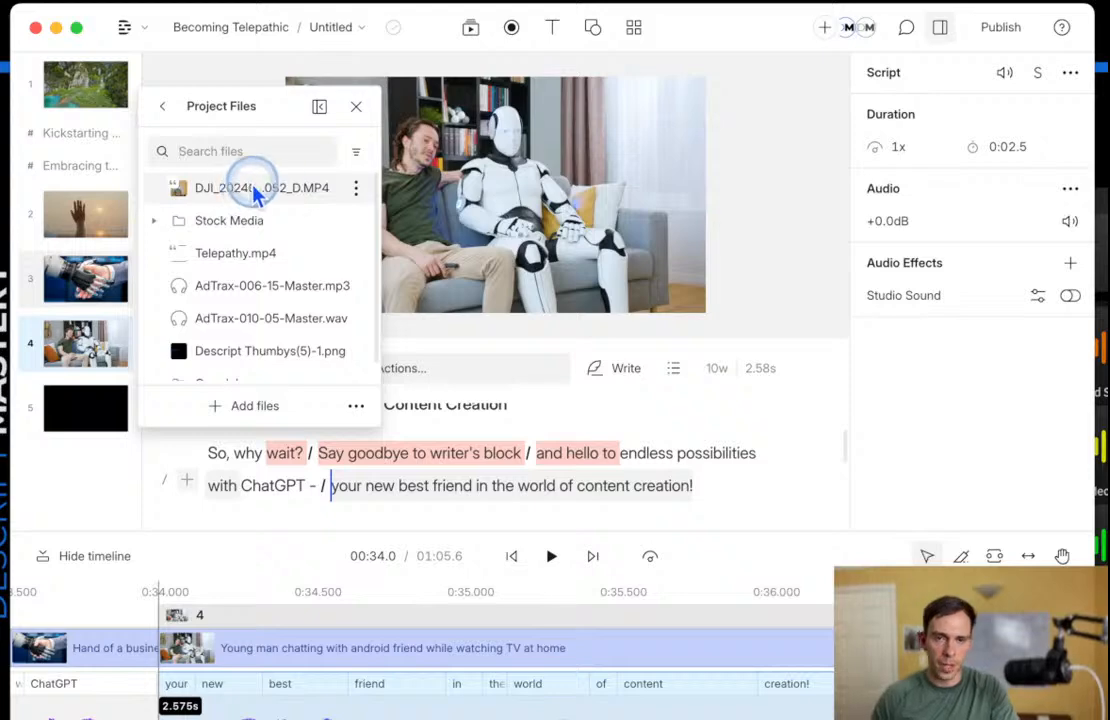
click(355, 106)
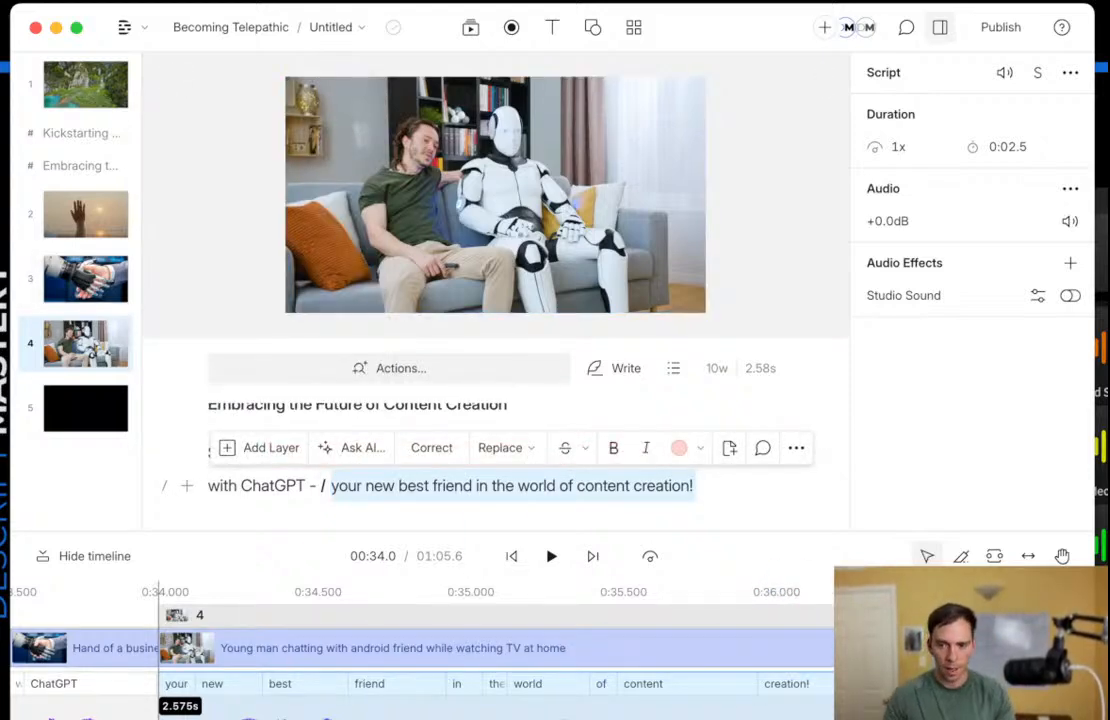
key(Right)
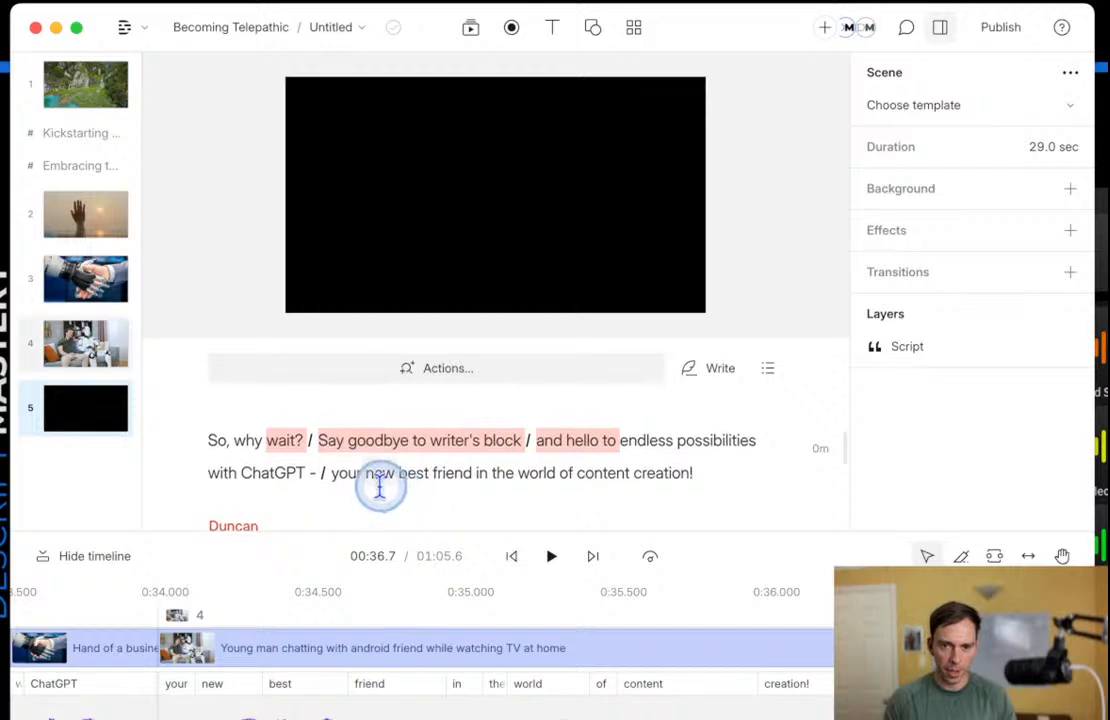
scroll(380, 487, down, 1)
drag(340, 441, 738, 456)
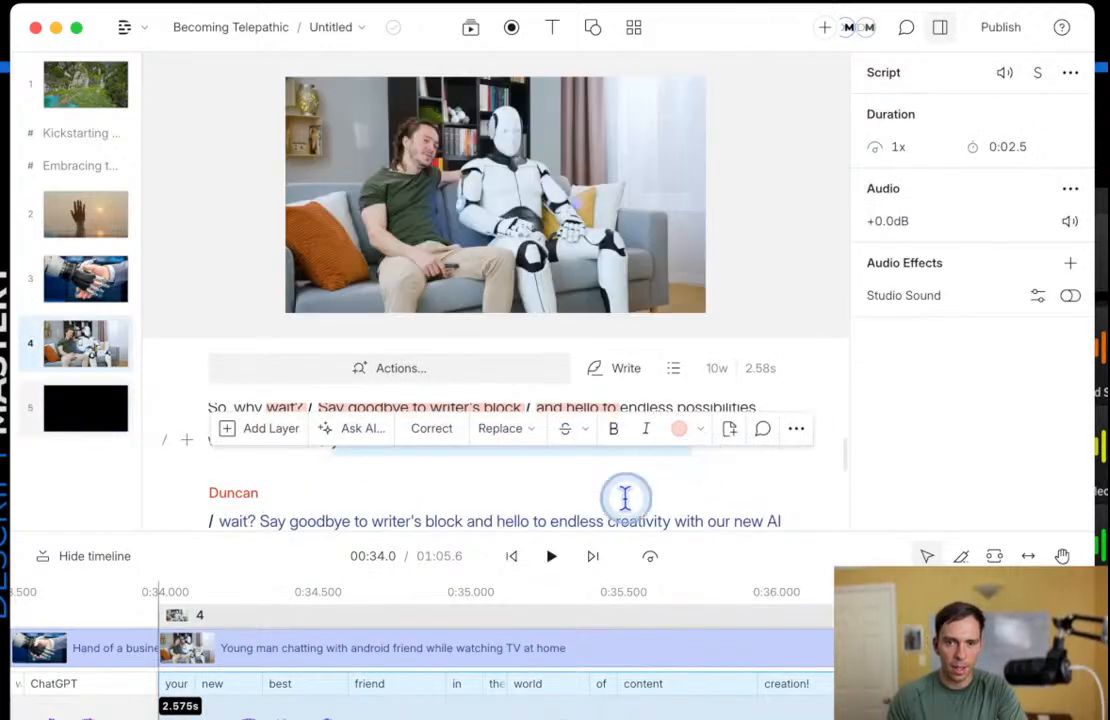
scroll(657, 486, down, 5)
click(320, 440)
scroll(311, 461, up, 5)
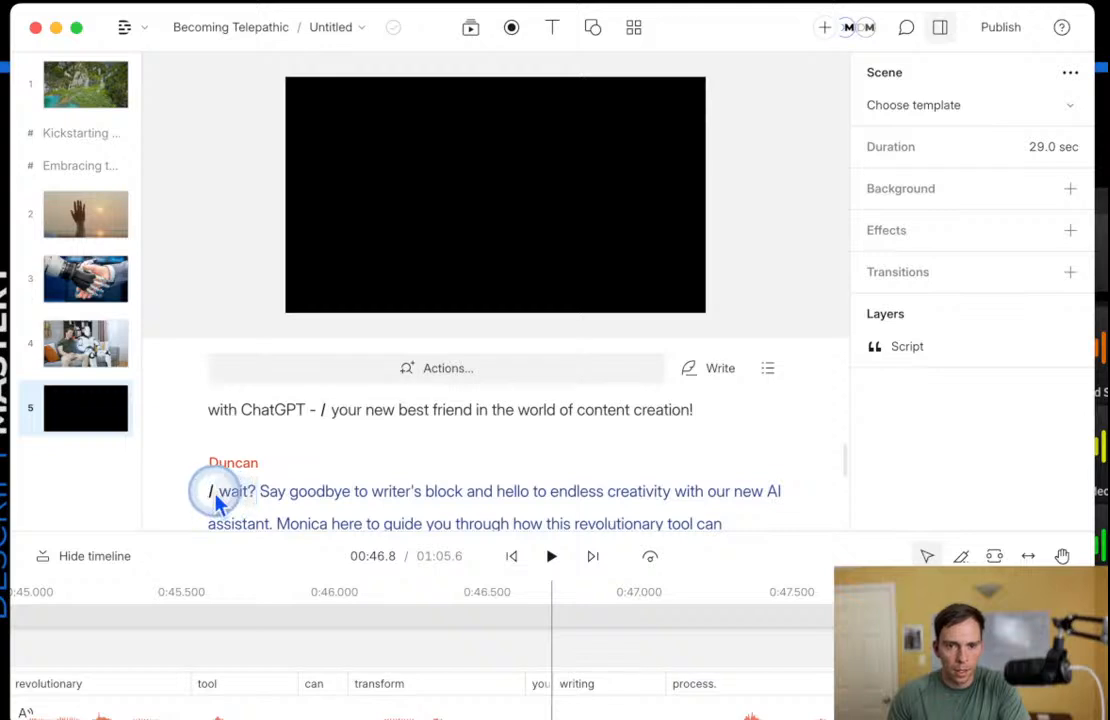
scroll(471, 458, down, 5)
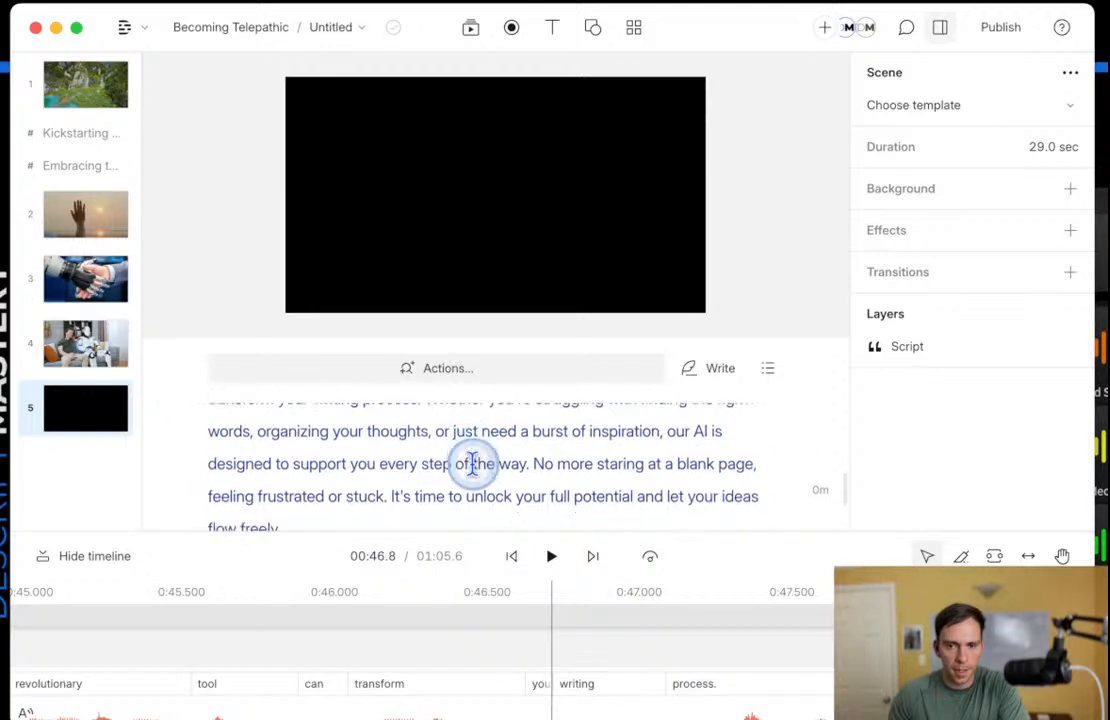
Look through the Edit, Find, Publish and Write options in the list of AI actions.
click(411, 372)
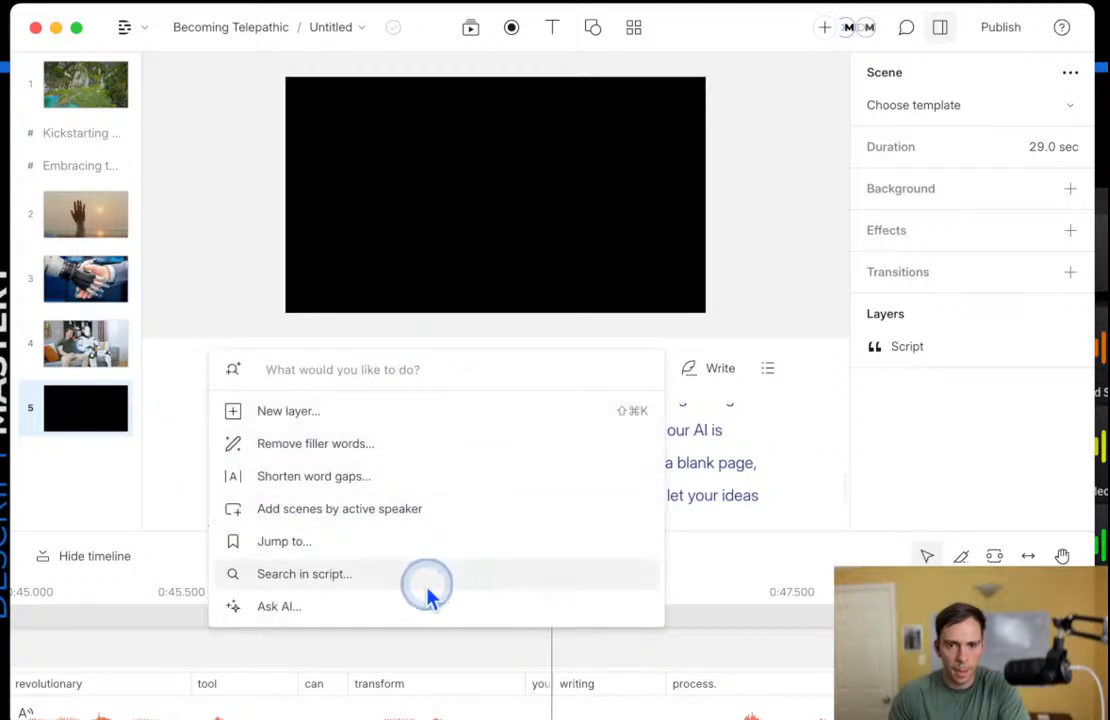
click(335, 620)
scroll(461, 636, down, 3)
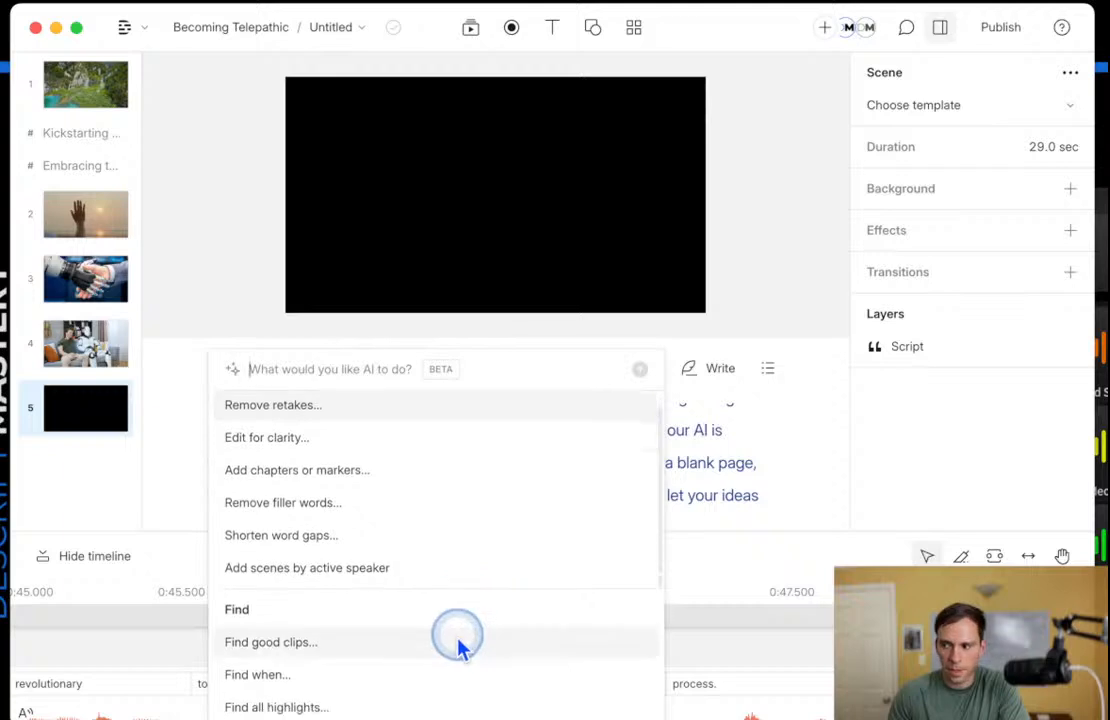
scroll(458, 646, down, 3)
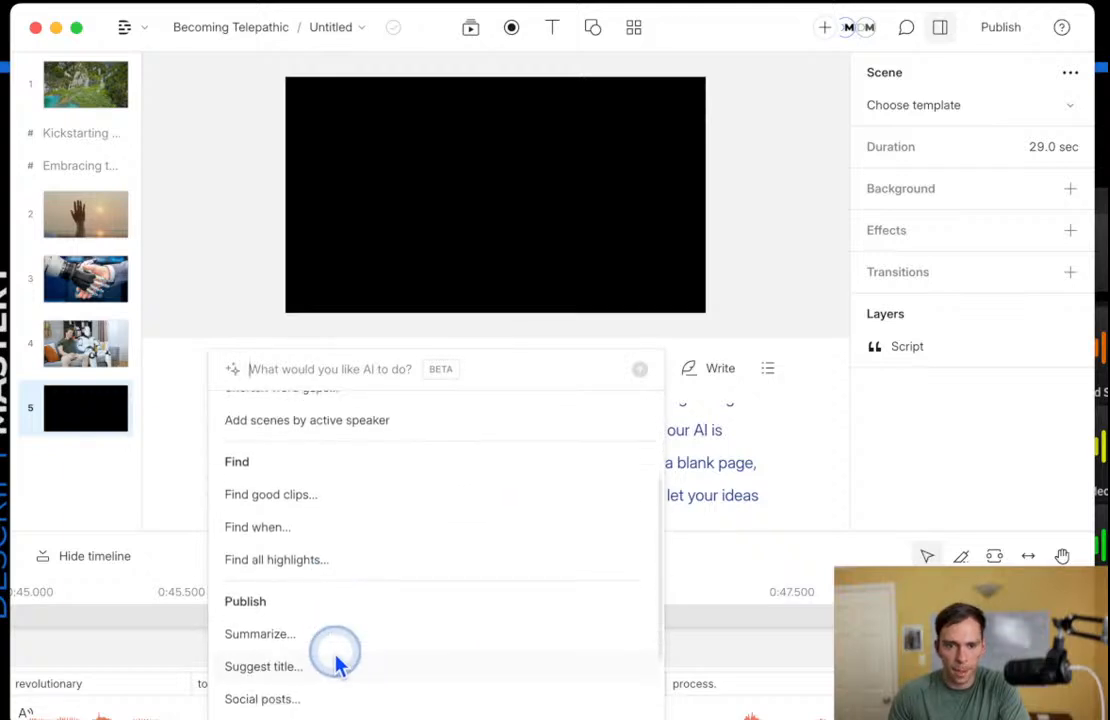
scroll(340, 670, down, 3)
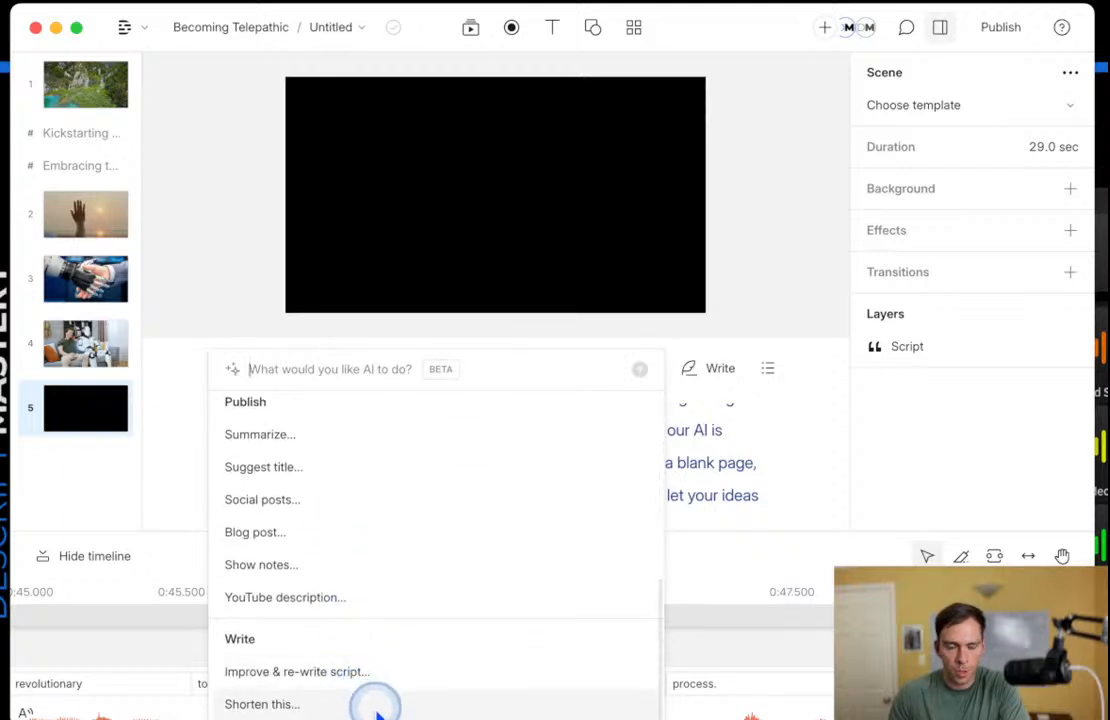
scroll(420, 695, up, 3)
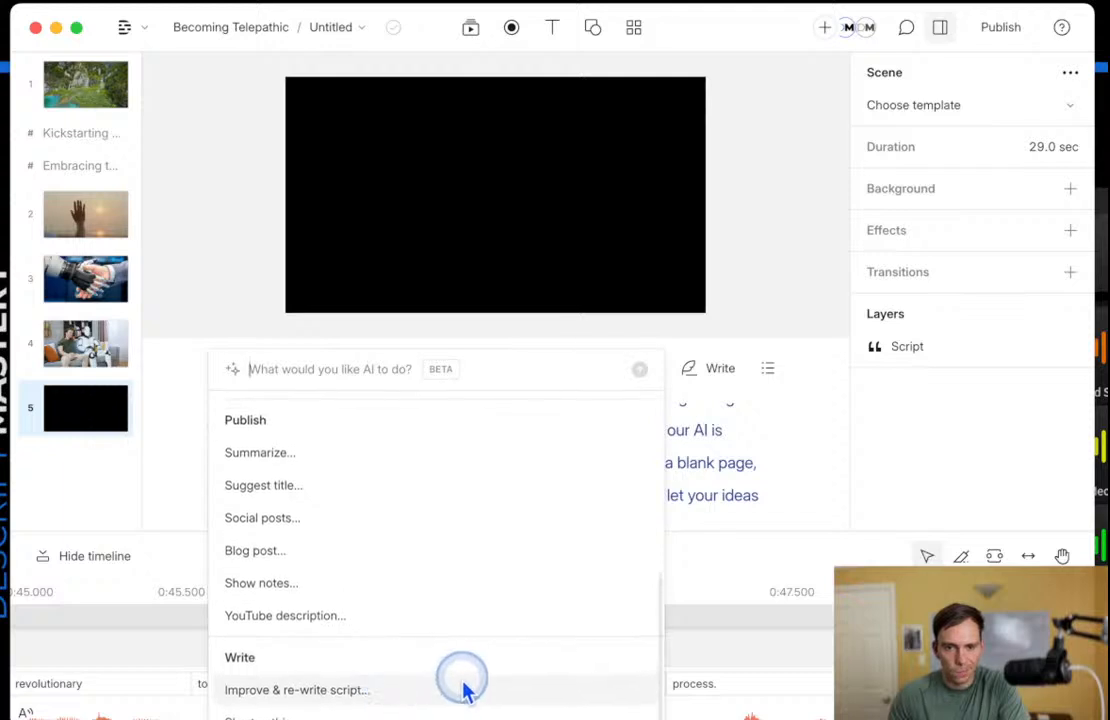
scroll(418, 705, up, 4)
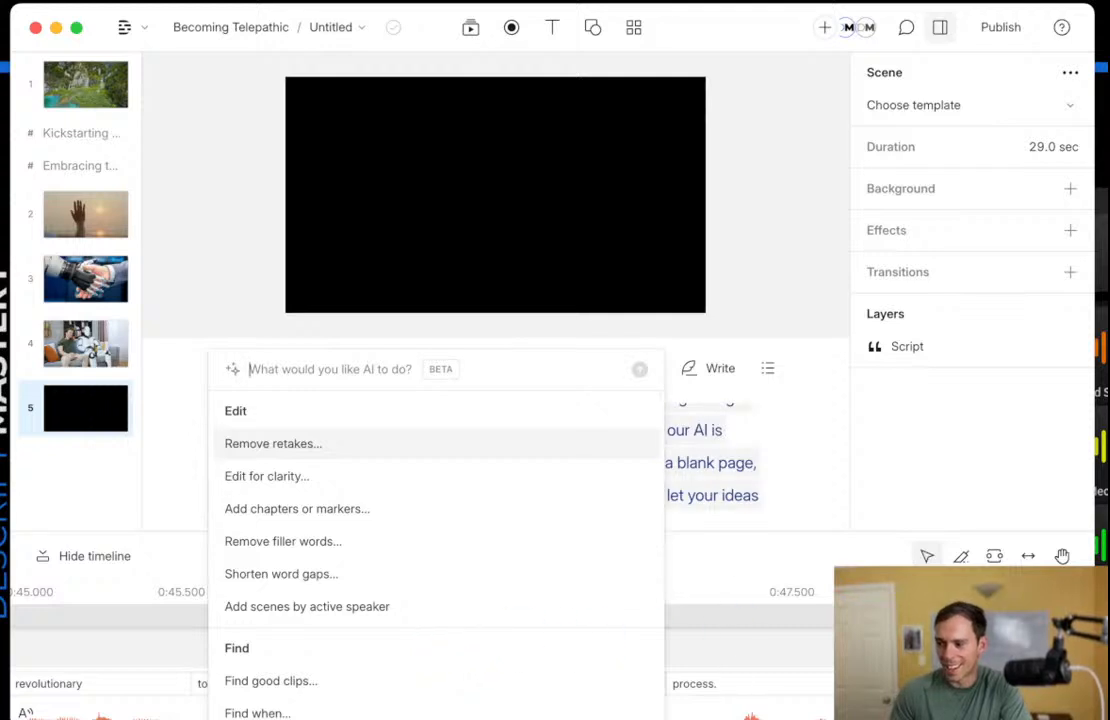
click(772, 636)
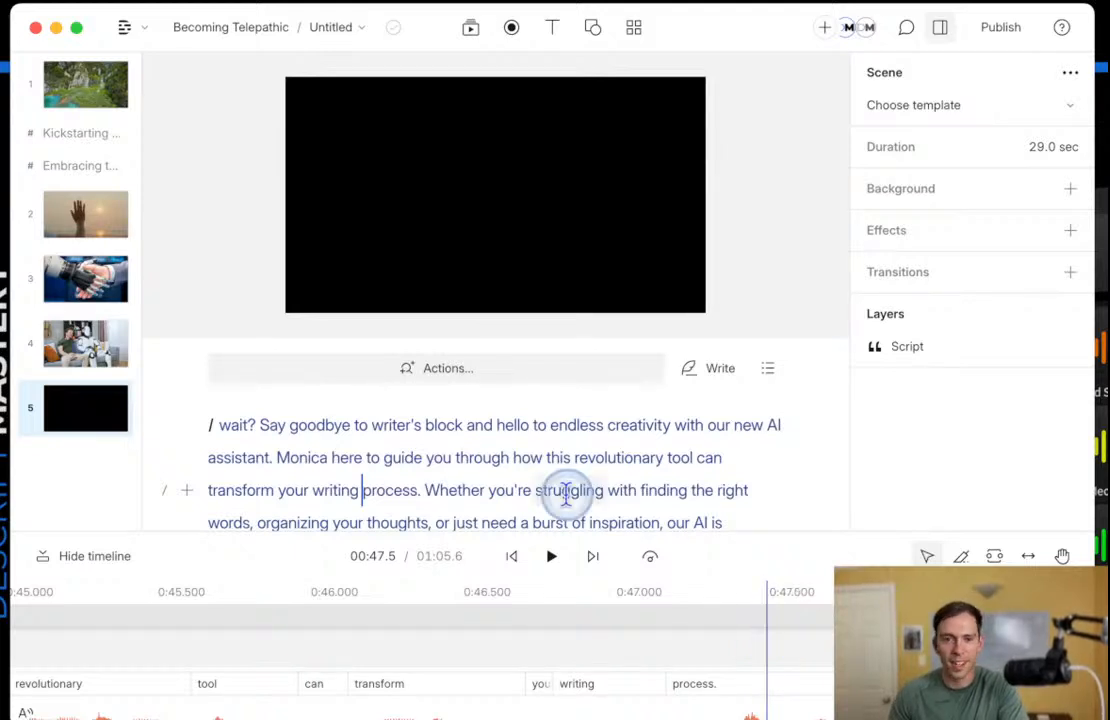
Shrink the timeline to give the video preview and script more room.
click(525, 488)
drag(450, 530, 453, 596)
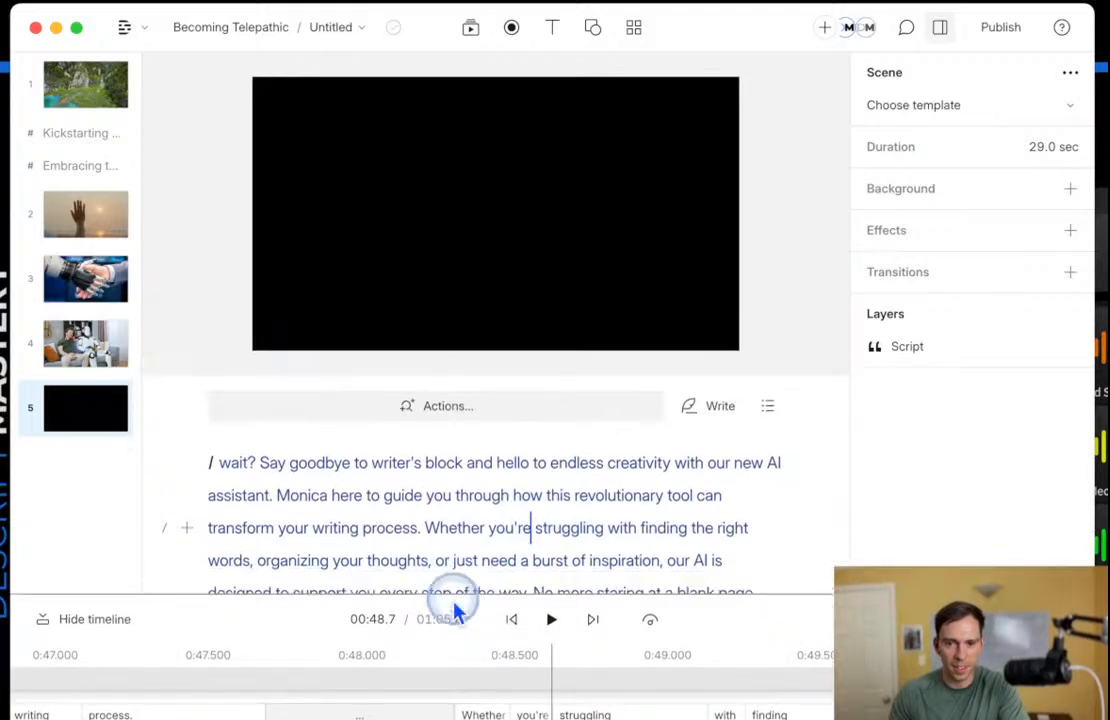
Run the Correct command on the word "introduce" in the script's opening paragraph.
scroll(432, 553, down, 5)
scroll(436, 553, up, 1)
scroll(436, 552, up, 2)
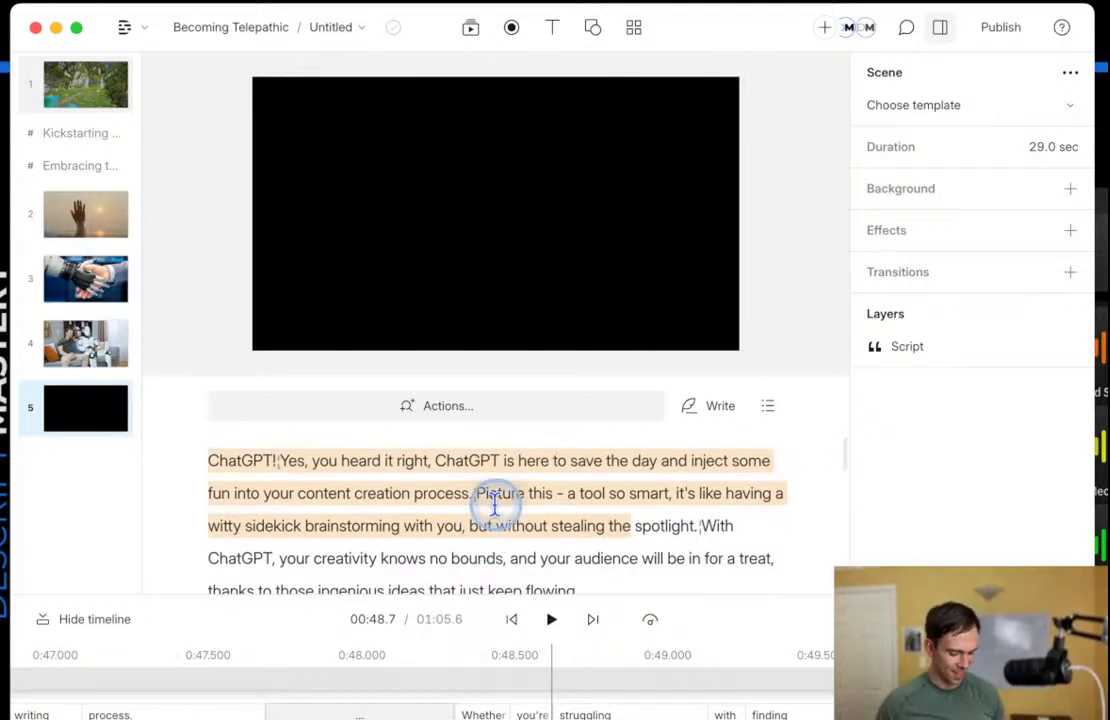
scroll(505, 506, up, 1)
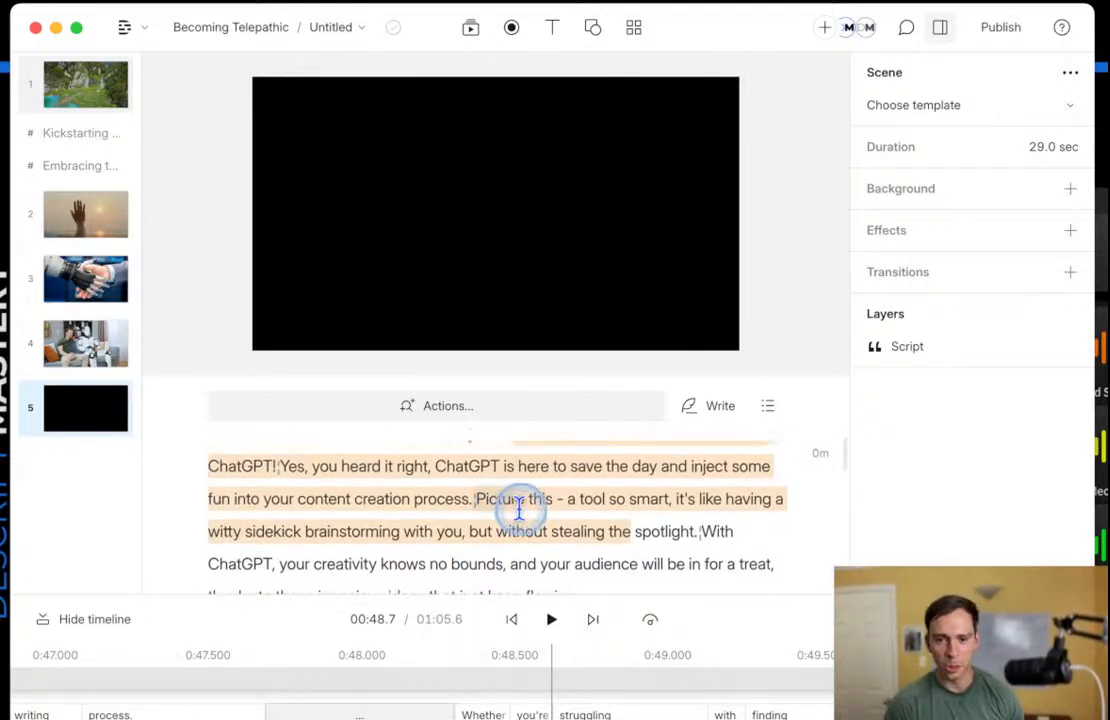
scroll(519, 505, up, 3)
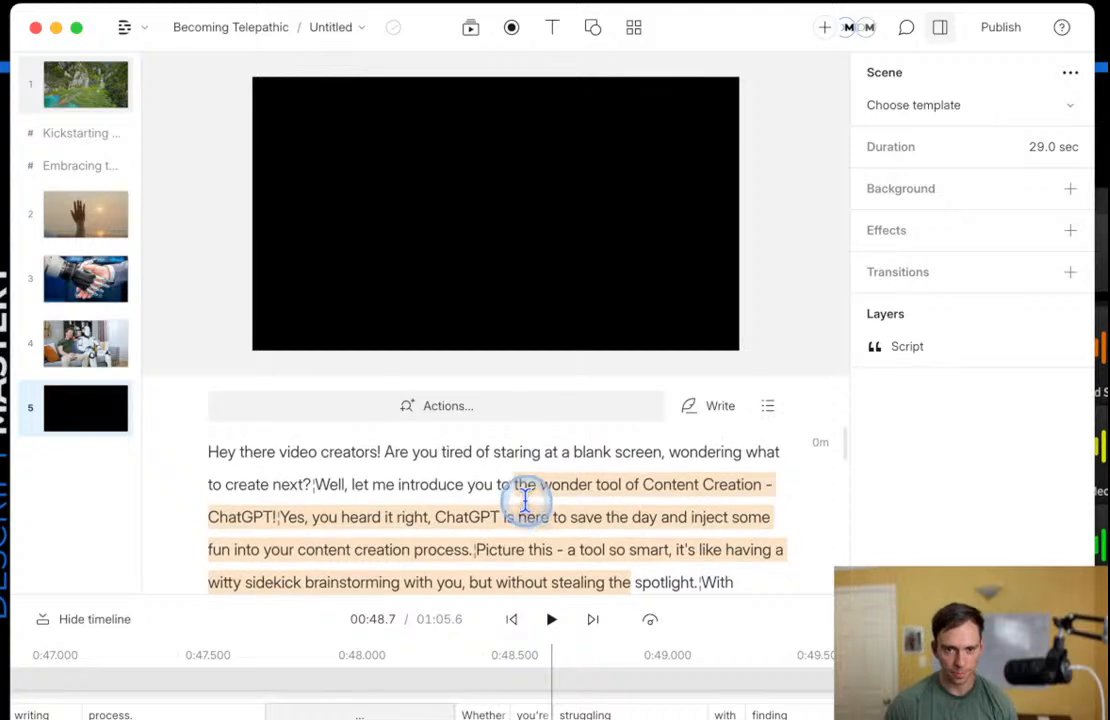
scroll(493, 505, up, 2)
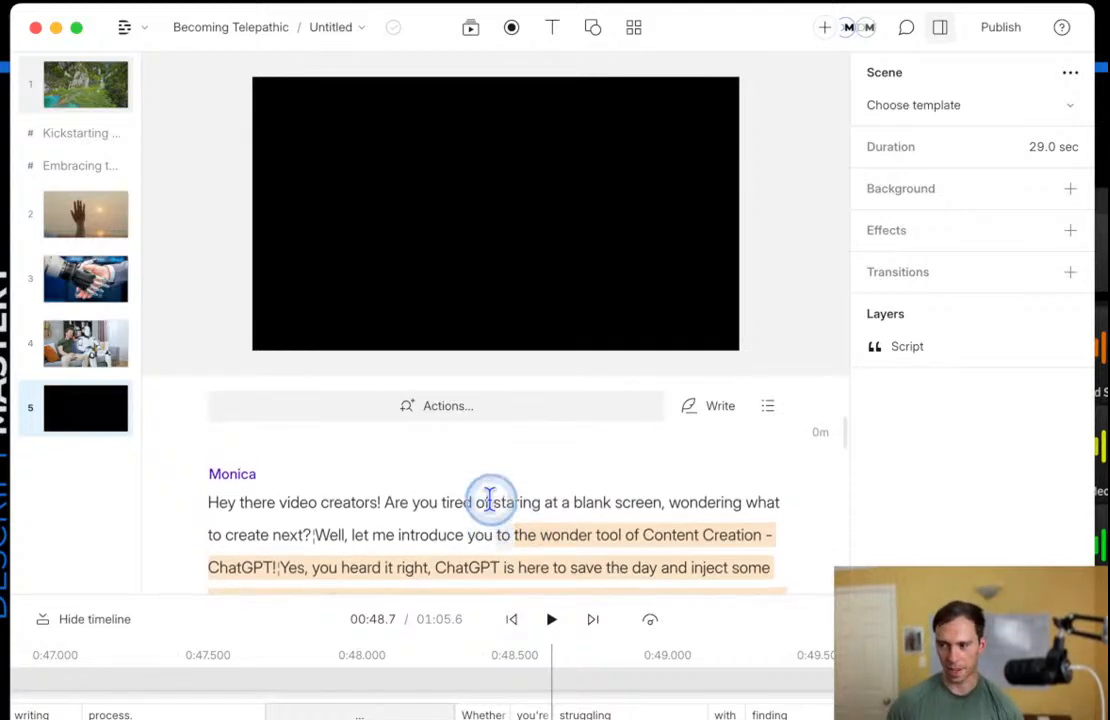
scroll(484, 510, up, 5)
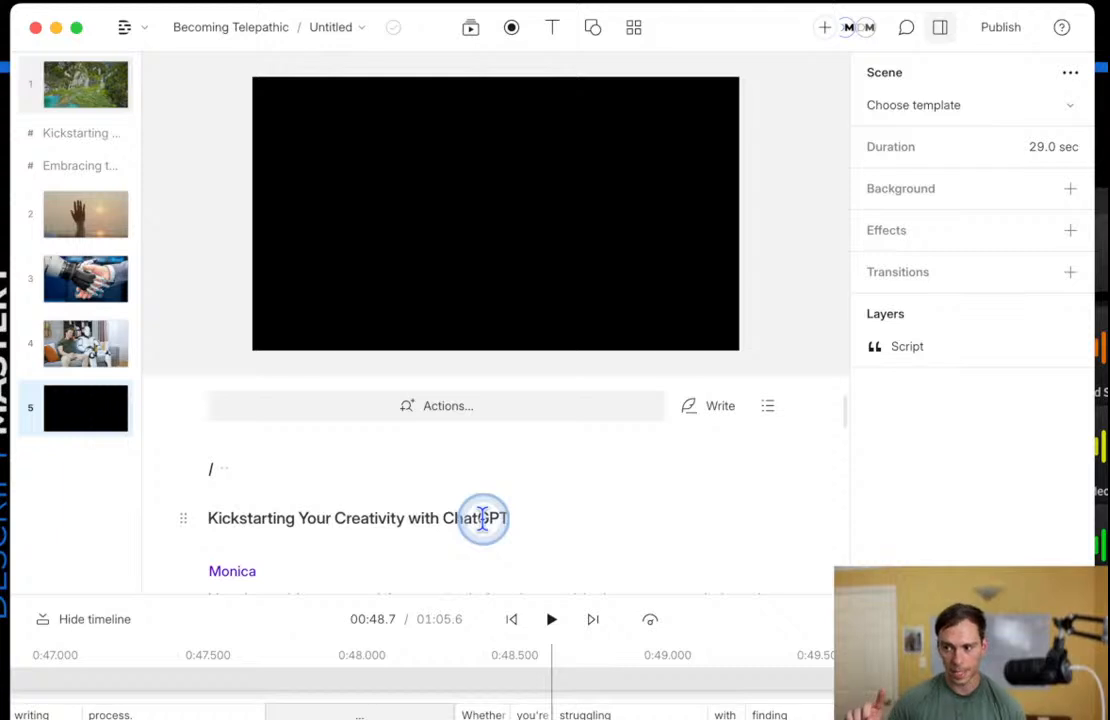
scroll(483, 517, down, 6)
drag(447, 490, 424, 490)
key(c)
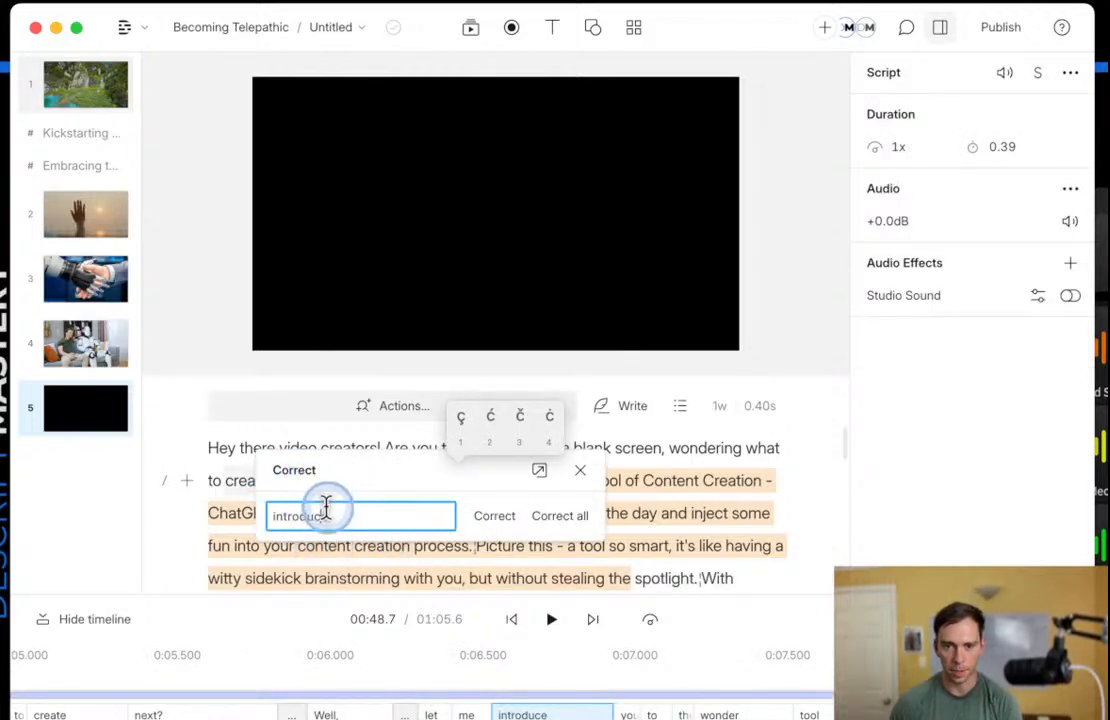
click(363, 518)
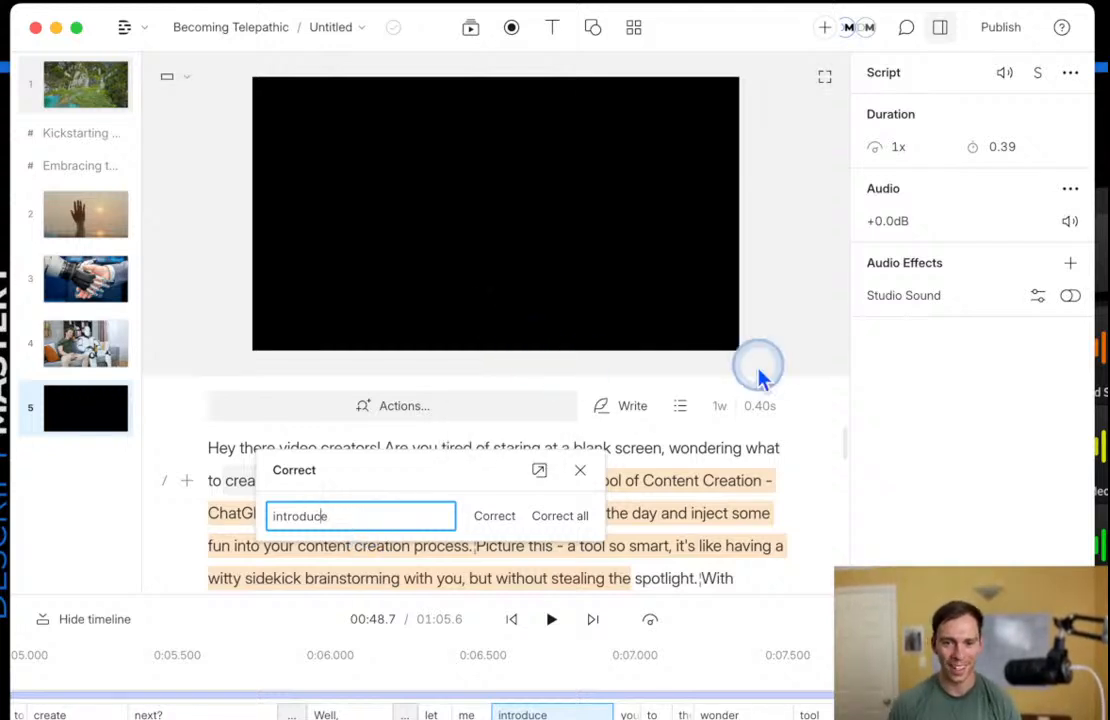
click(492, 516)
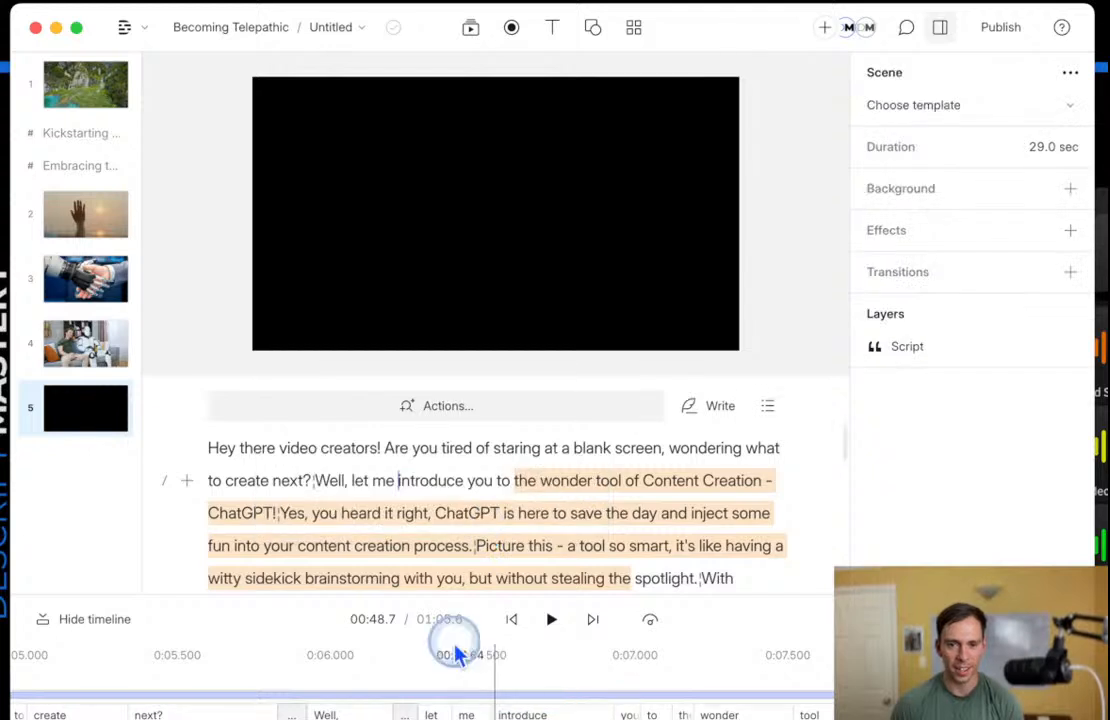
Cycle the punctuation after "Well" in the opening paragraph to a period so the text reads "Well. Let me introduce you".
click(443, 484)
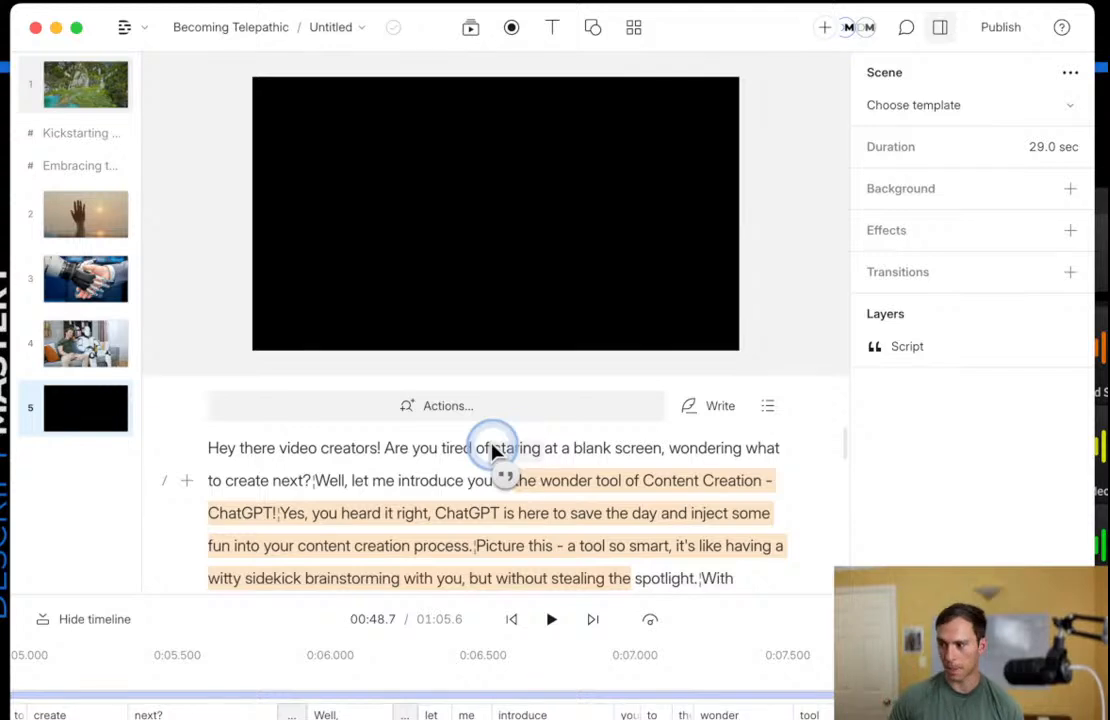
scroll(475, 482, up, 1)
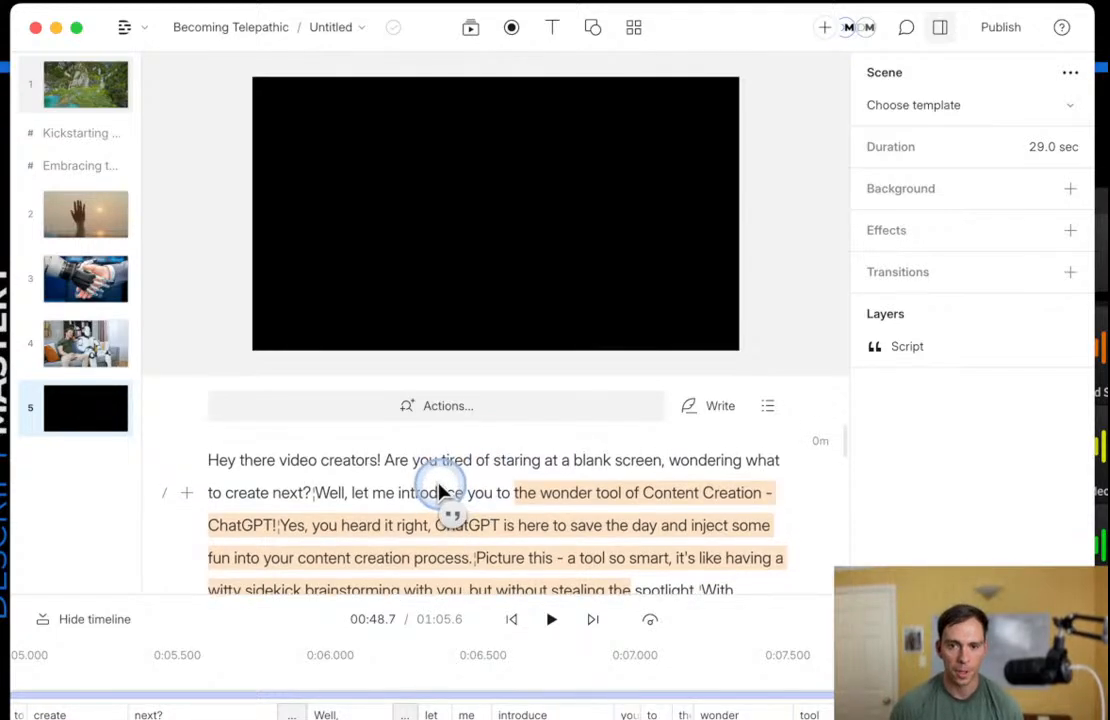
click(340, 509)
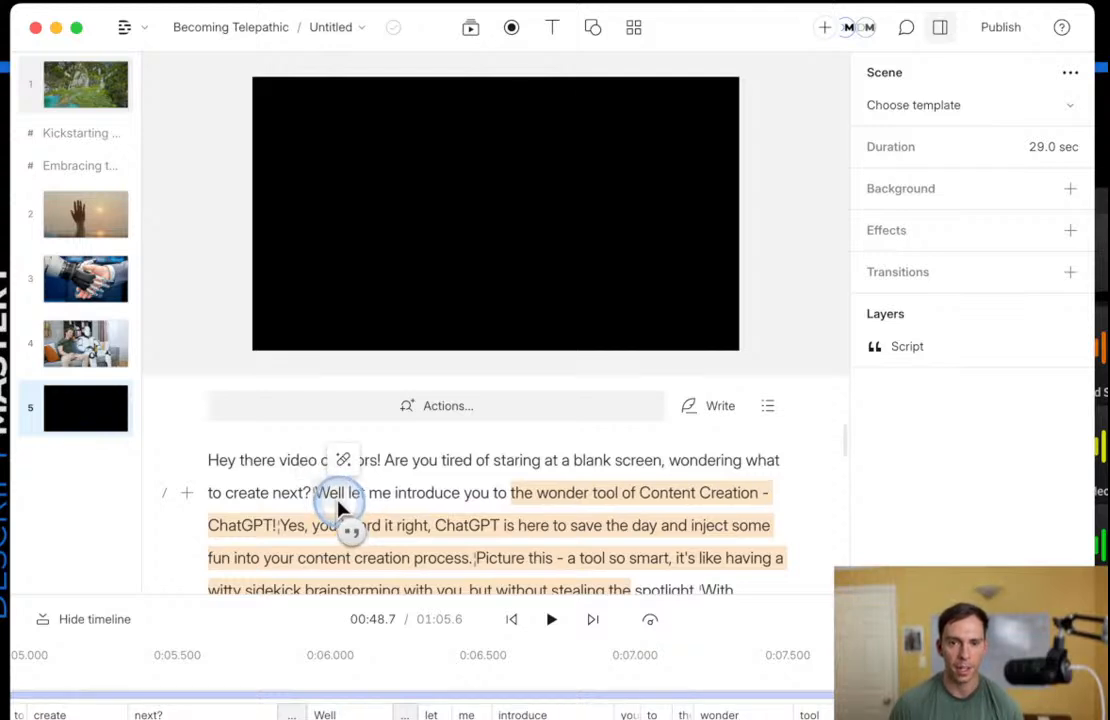
click(337, 508)
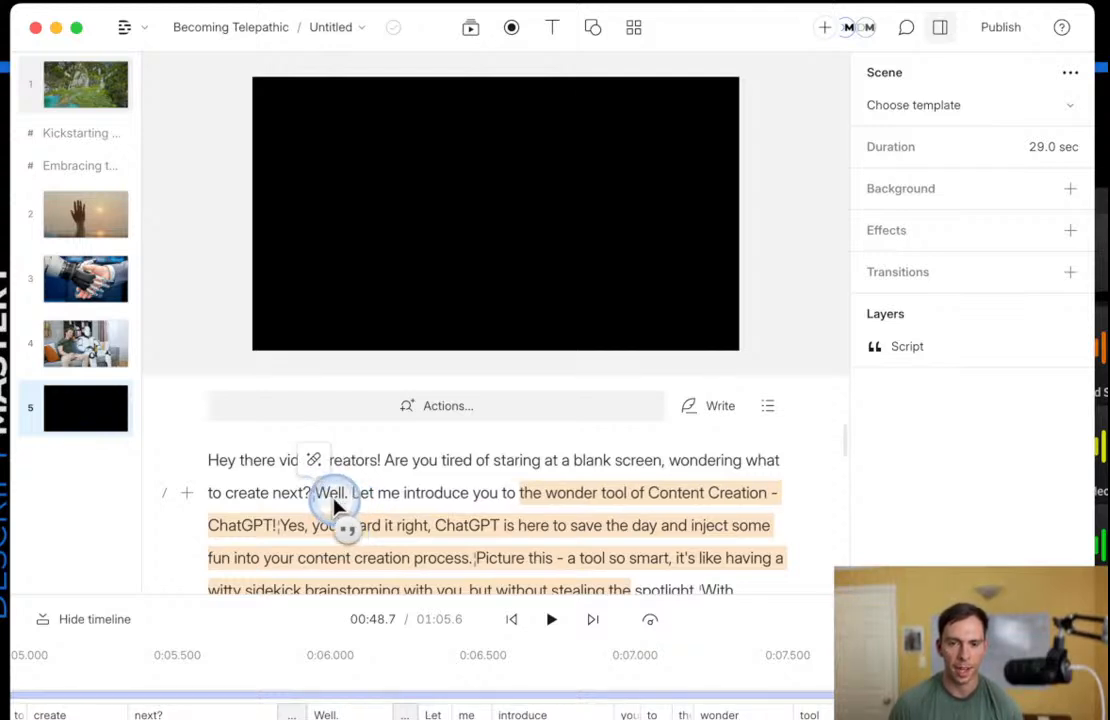
click(337, 507)
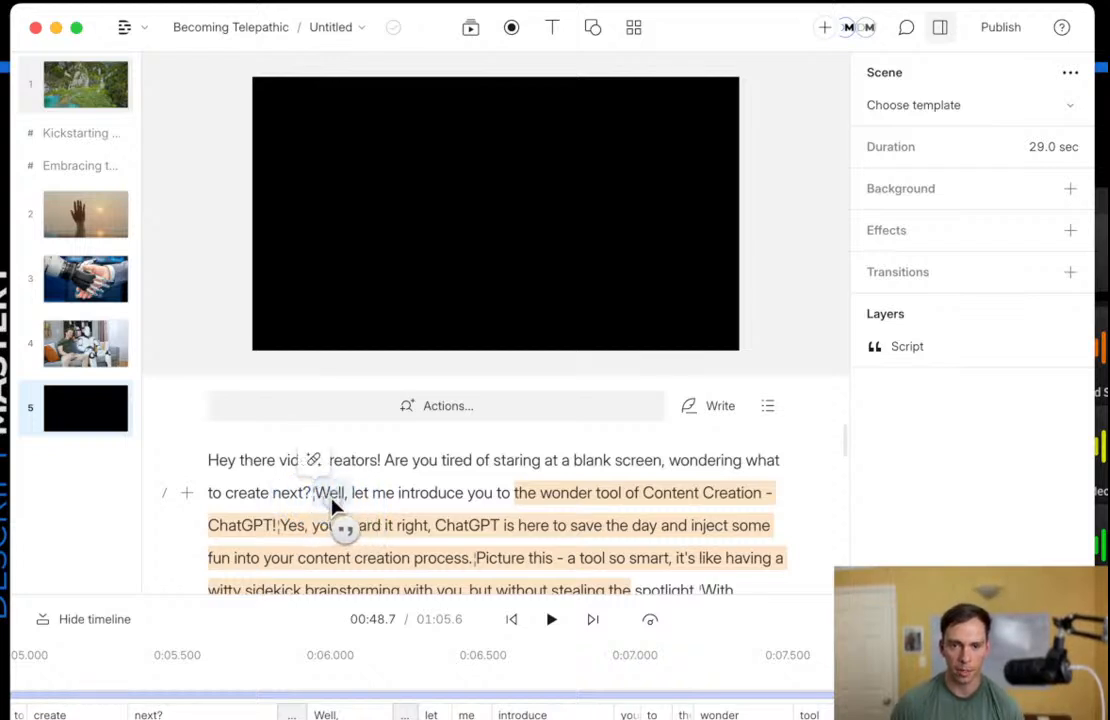
alt+click(336, 507)
alt+click(337, 507)
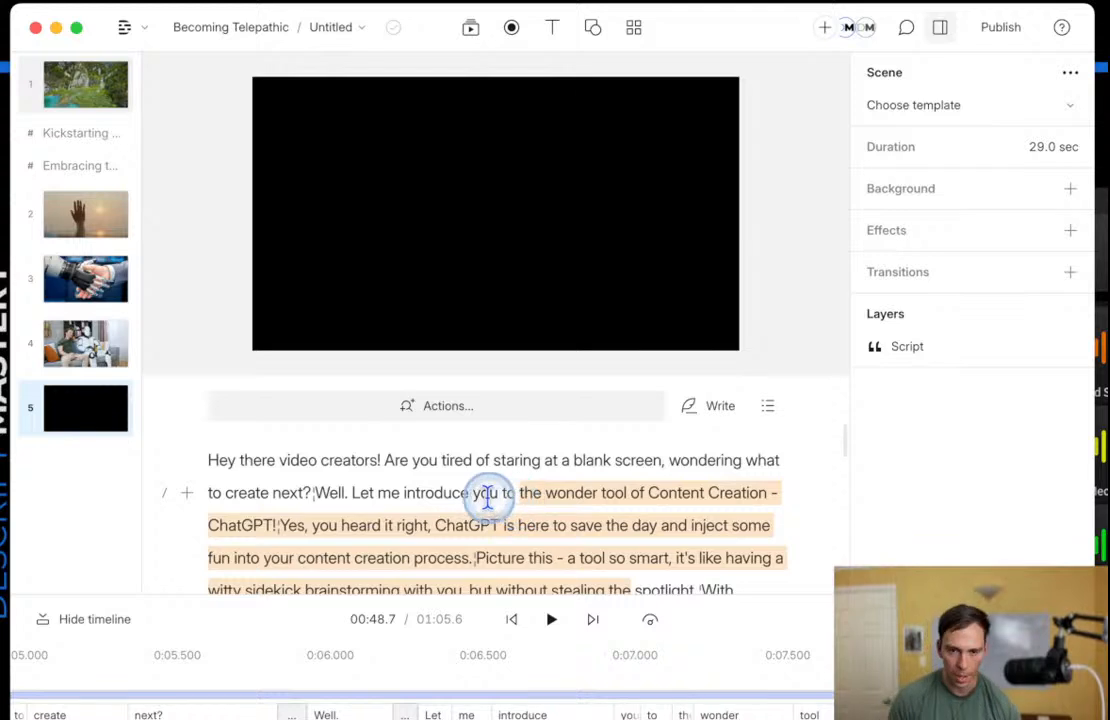
scroll(473, 522, down, 1)
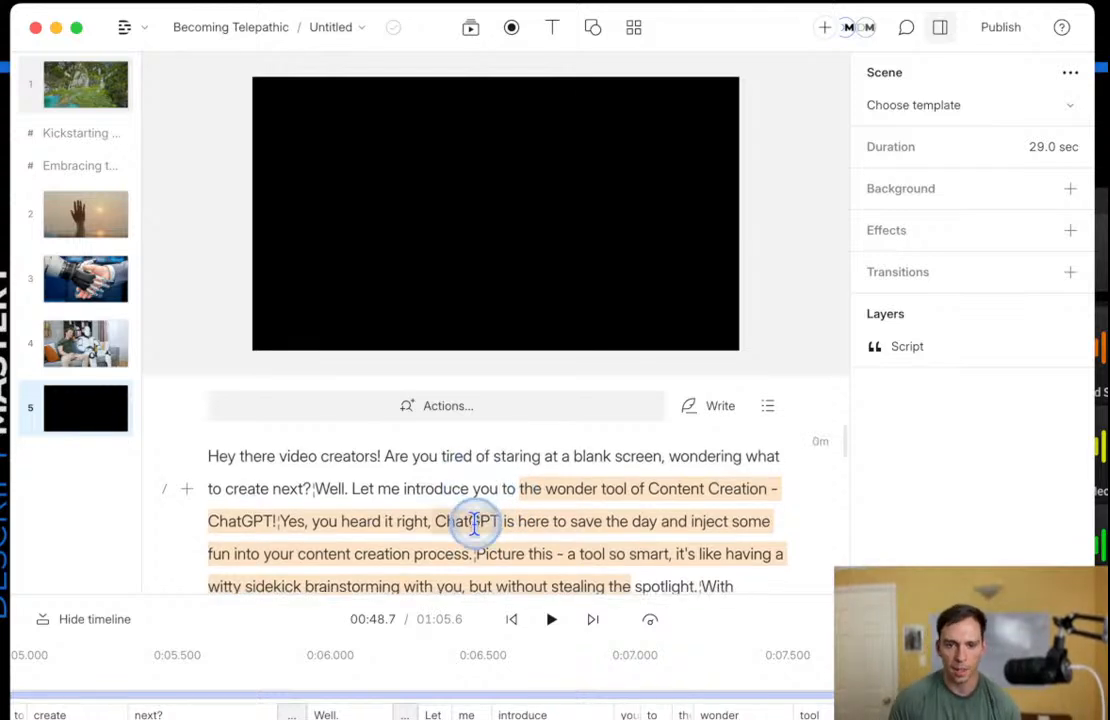
Toggle the capitalisation of "Let" after "Well." in the opening paragraph to lowercase and back to a capital.
scroll(466, 519, up, 3)
scroll(458, 521, down, 1)
scroll(456, 515, down, 3)
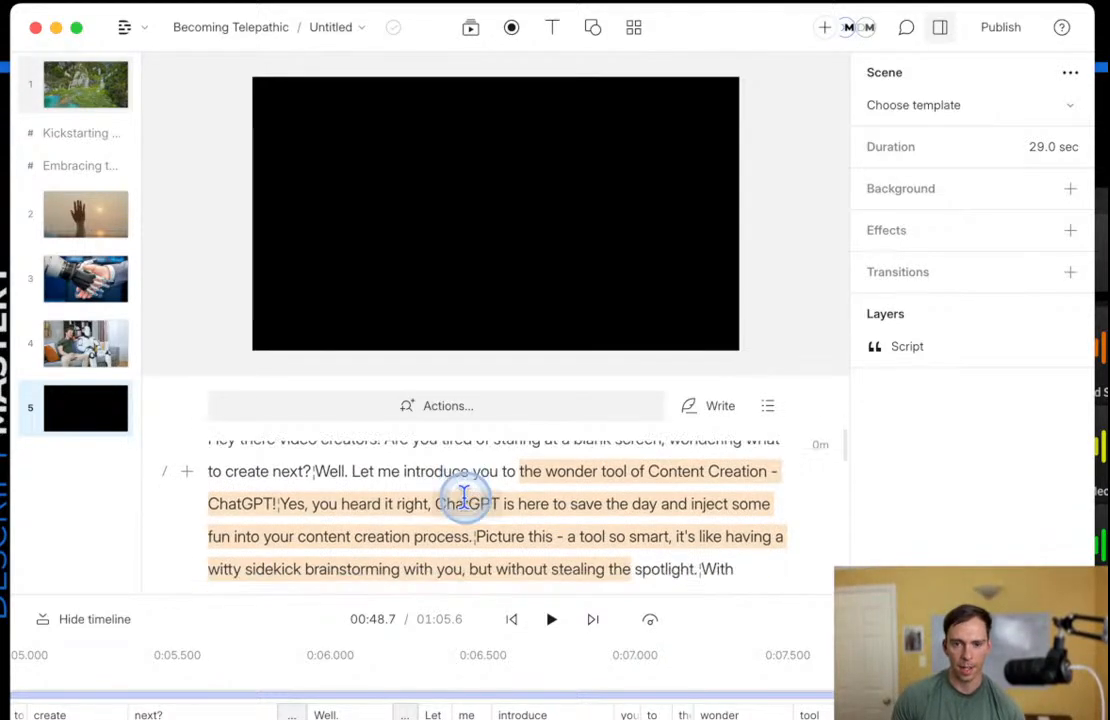
alt+click(361, 477)
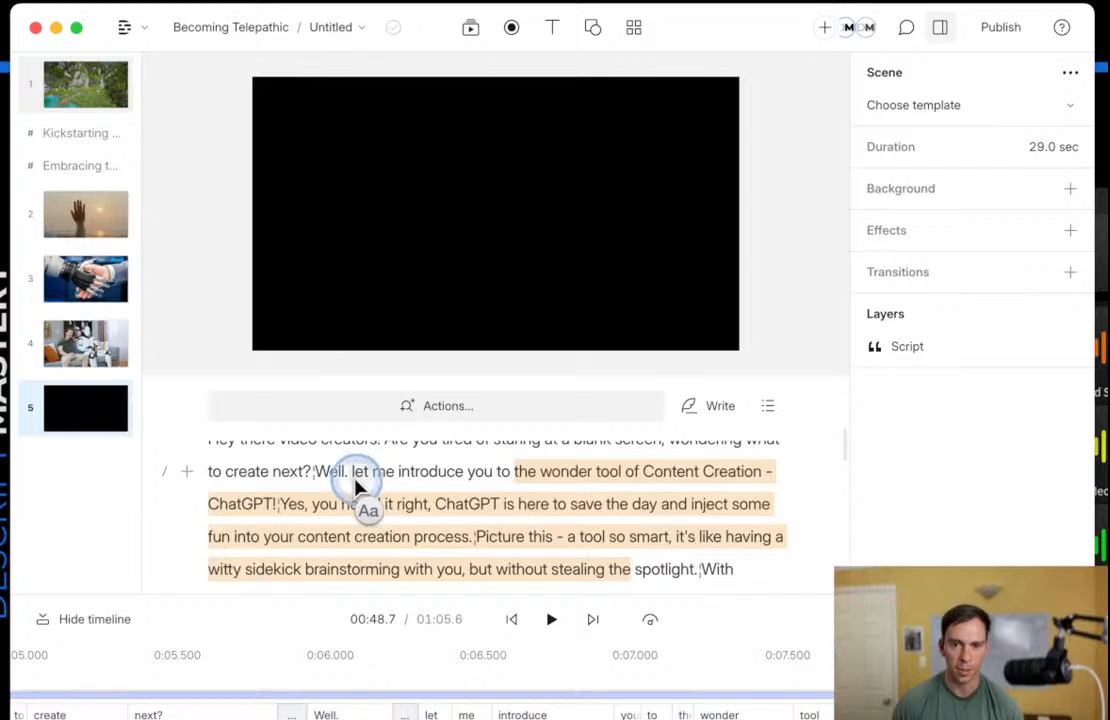
alt+click(360, 481)
alt+click(366, 483)
alt+click(364, 480)
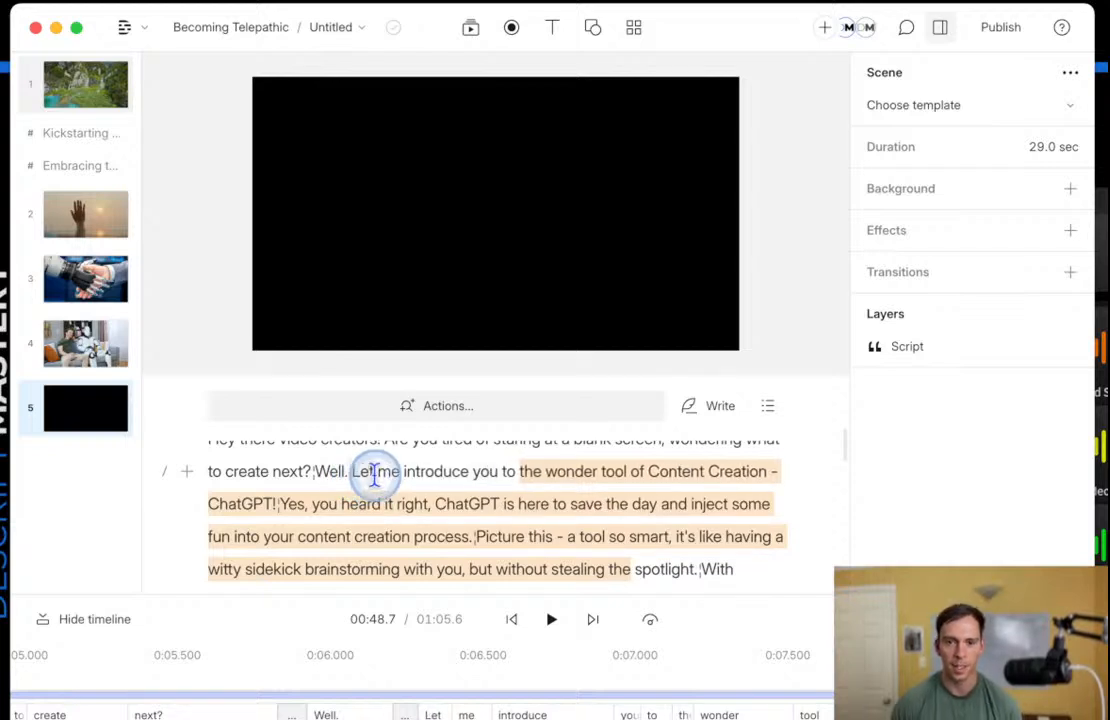
Shrink the video preview to give the script more room and look through the script down to the AI-written closing paragraph.
scroll(498, 550, up, 5)
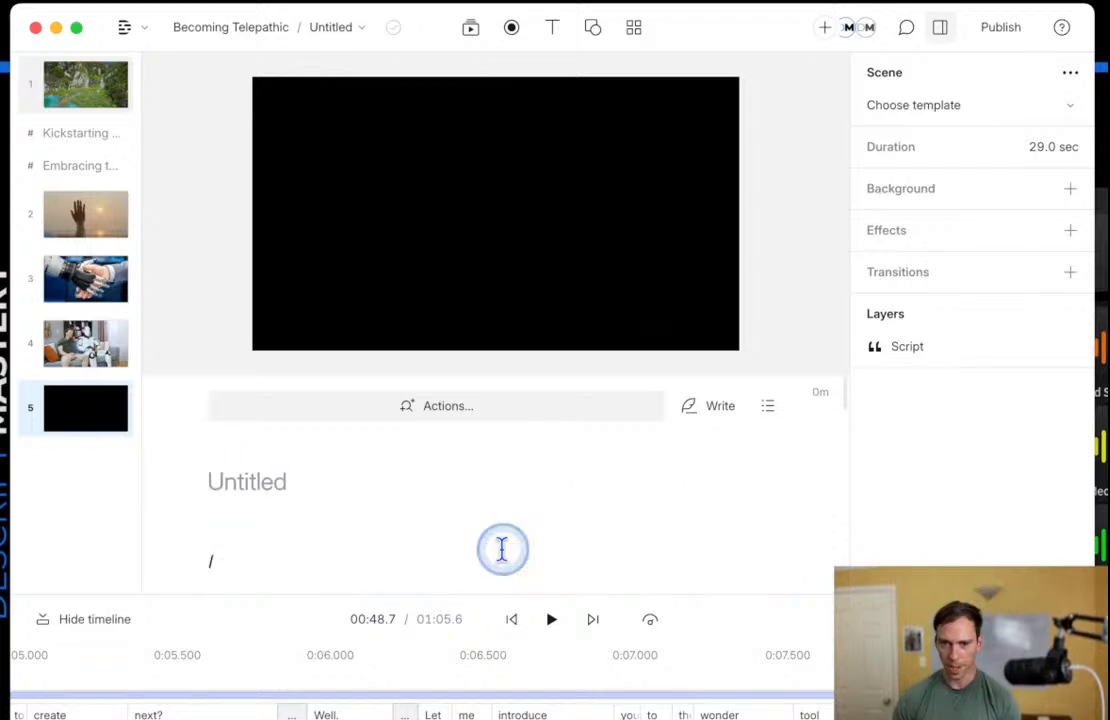
scroll(502, 548, down, 5)
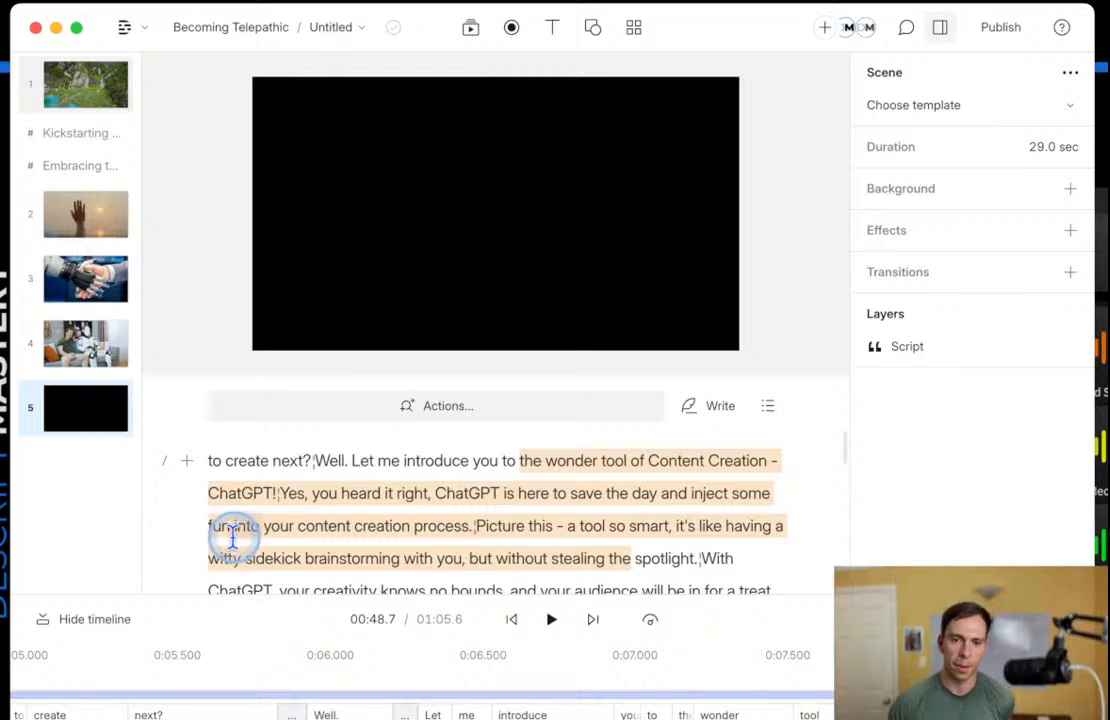
scroll(338, 518, down, 2)
scroll(338, 518, down, 2)
scroll(362, 515, down, 2)
scroll(426, 505, down, 2)
drag(435, 369, 441, 307)
scroll(495, 485, up, 10)
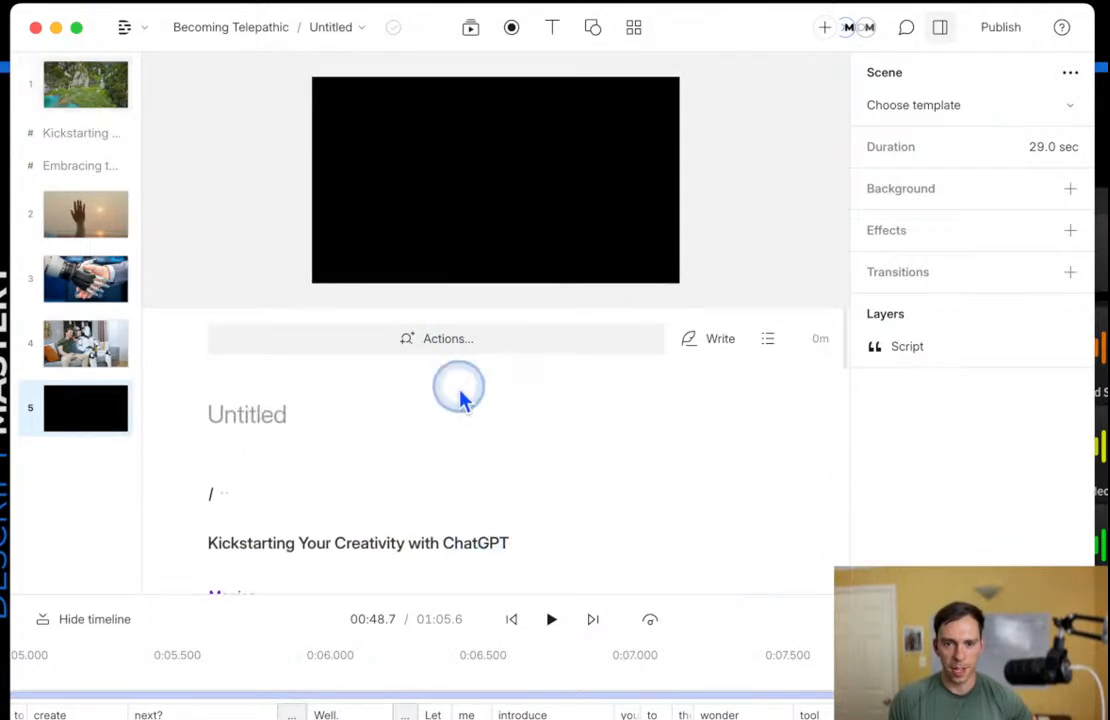
scroll(457, 470, down, 2)
scroll(342, 548, down, 3)
scroll(421, 543, down, 12)
scroll(430, 512, down, 2)
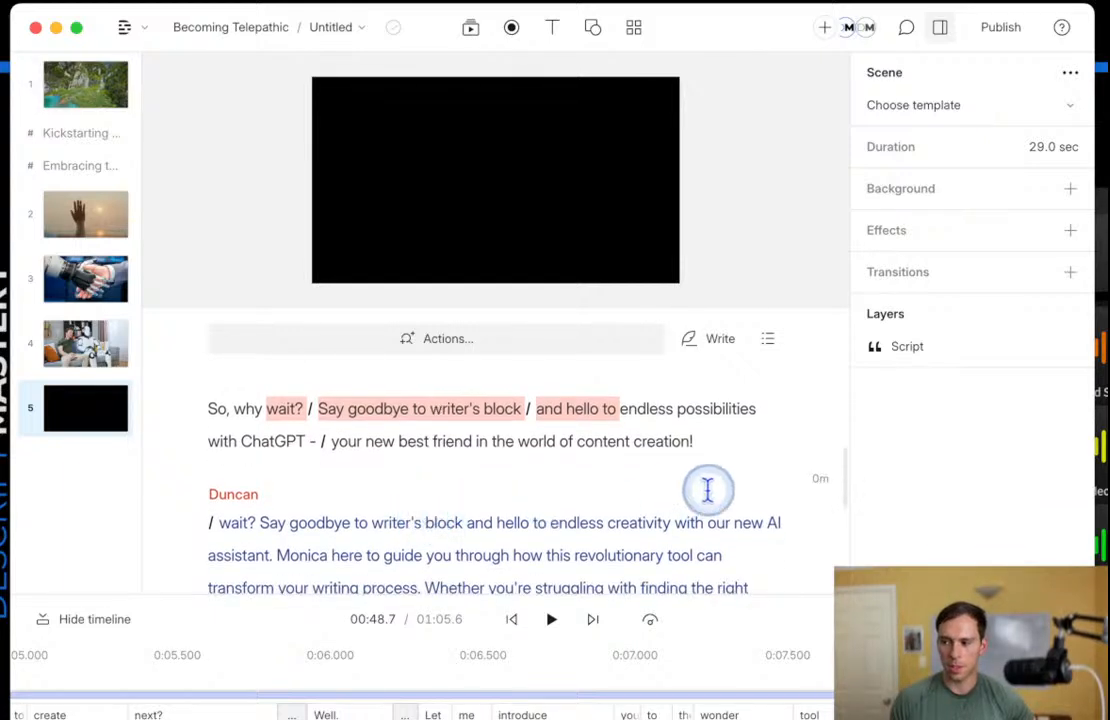
scroll(501, 501, up, 1)
scroll(501, 501, down, 3)
click(270, 338)
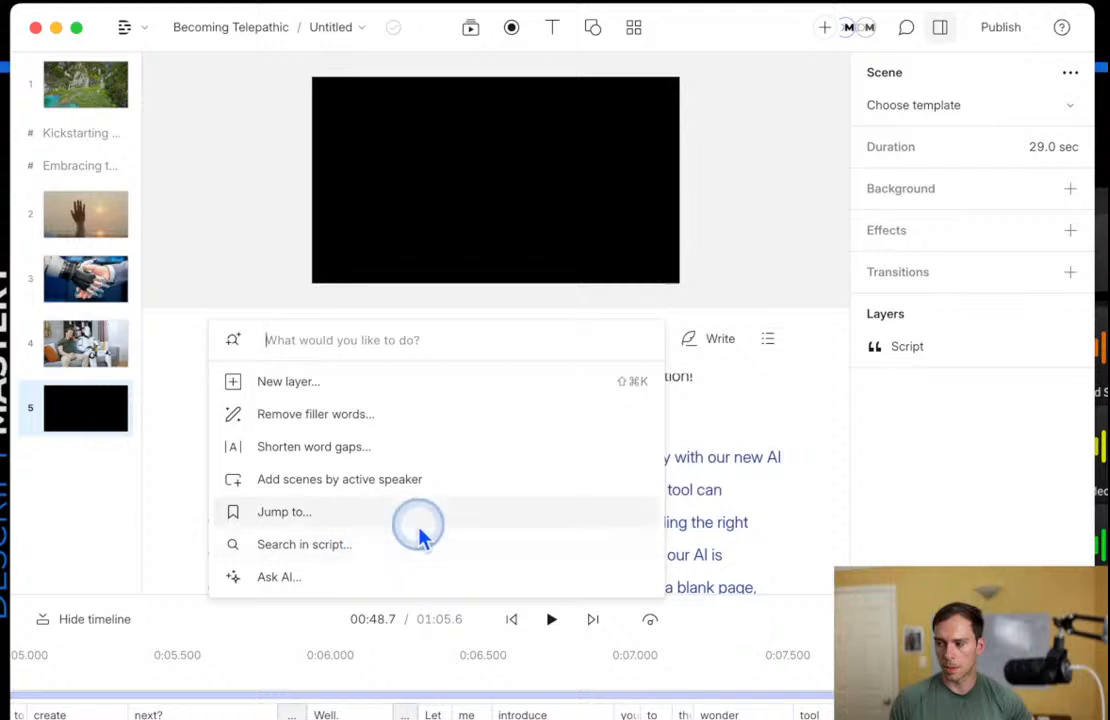
click(300, 590)
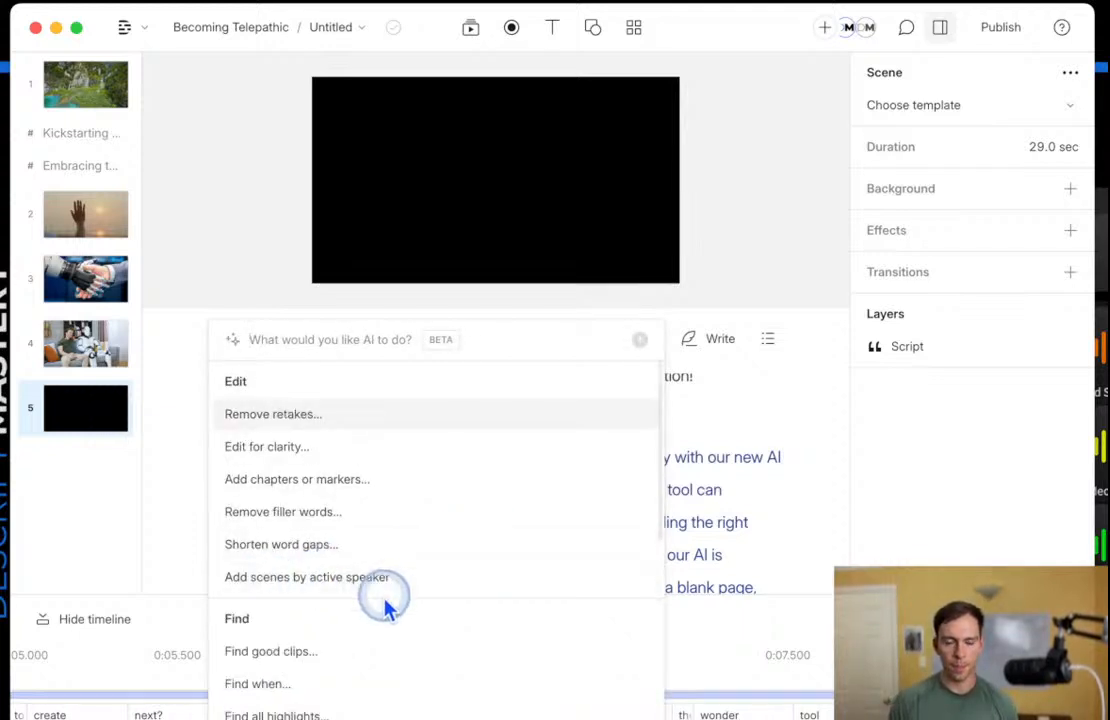
scroll(375, 680, down, 3)
scroll(375, 680, down, 5)
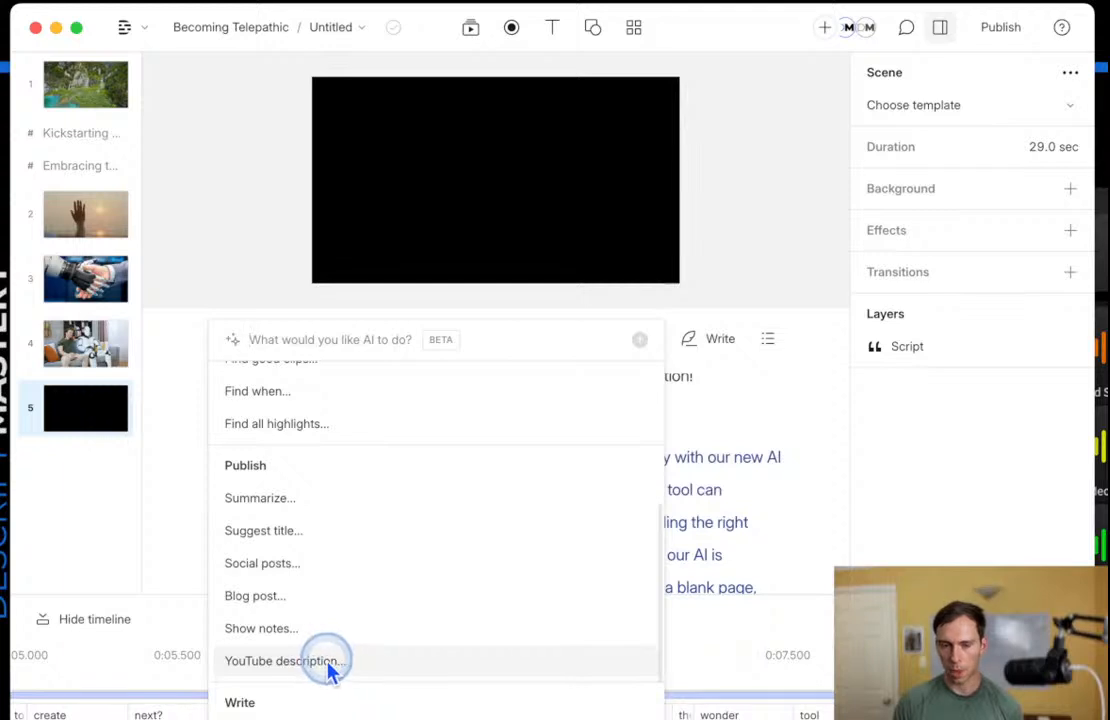
click(320, 668)
key(Escape)
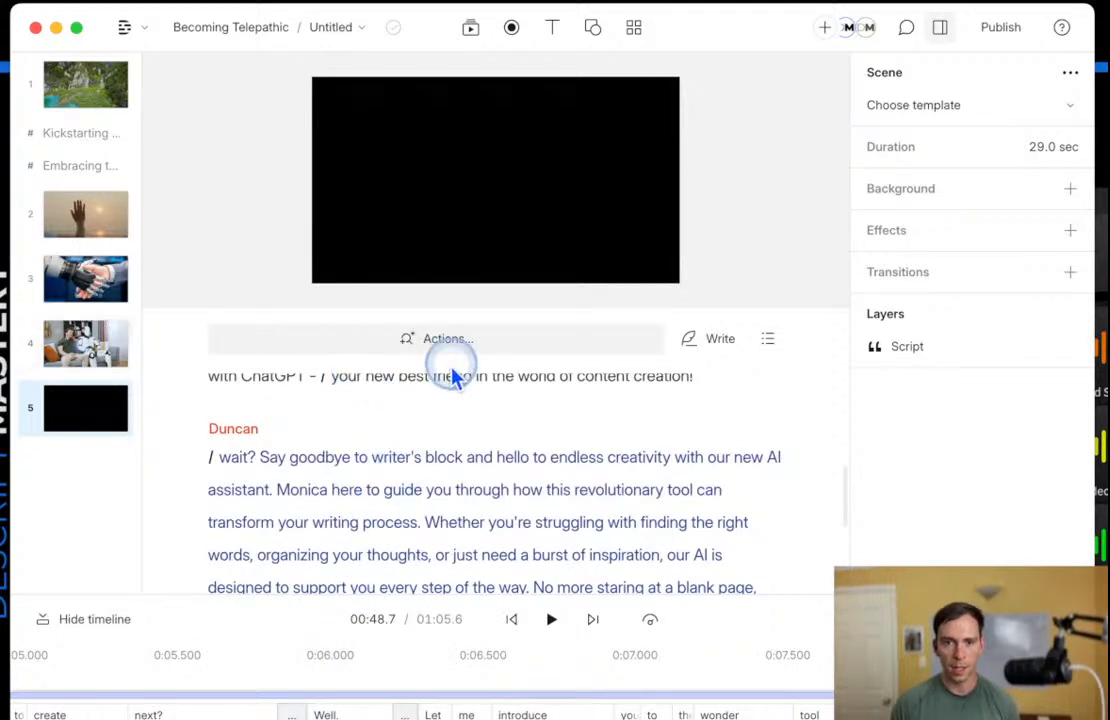
Have Ask AI draft a YouTube-style description from the script with the YouTube description prompt.
click(289, 345)
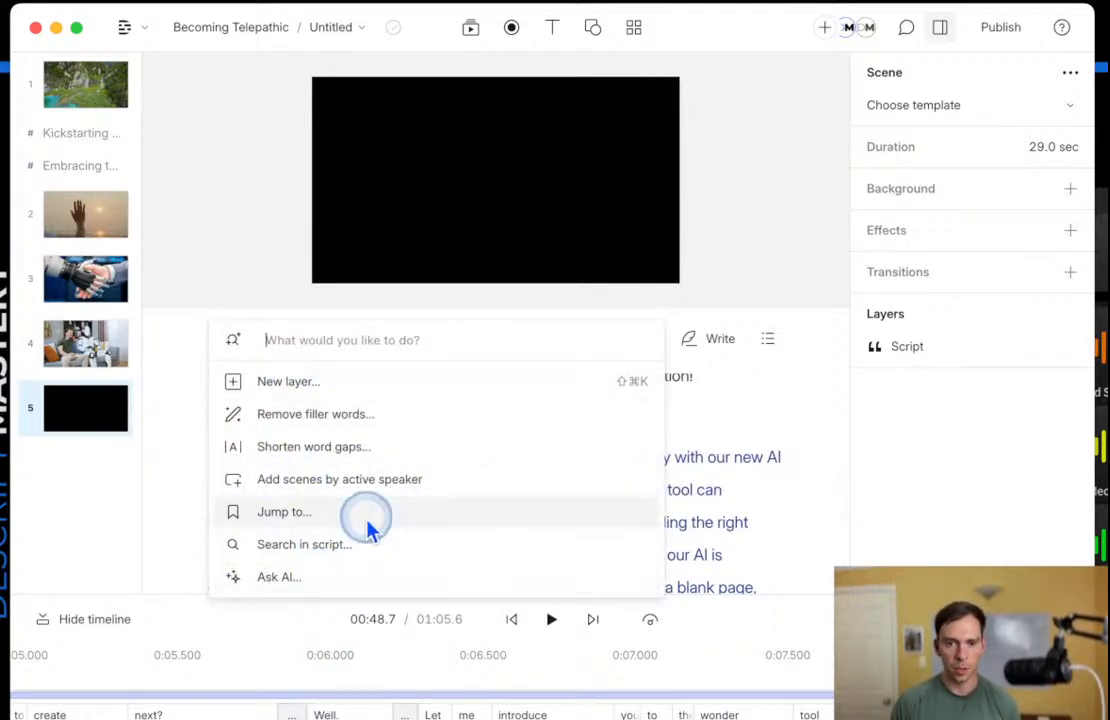
click(328, 578)
scroll(368, 580, down, 3)
click(290, 655)
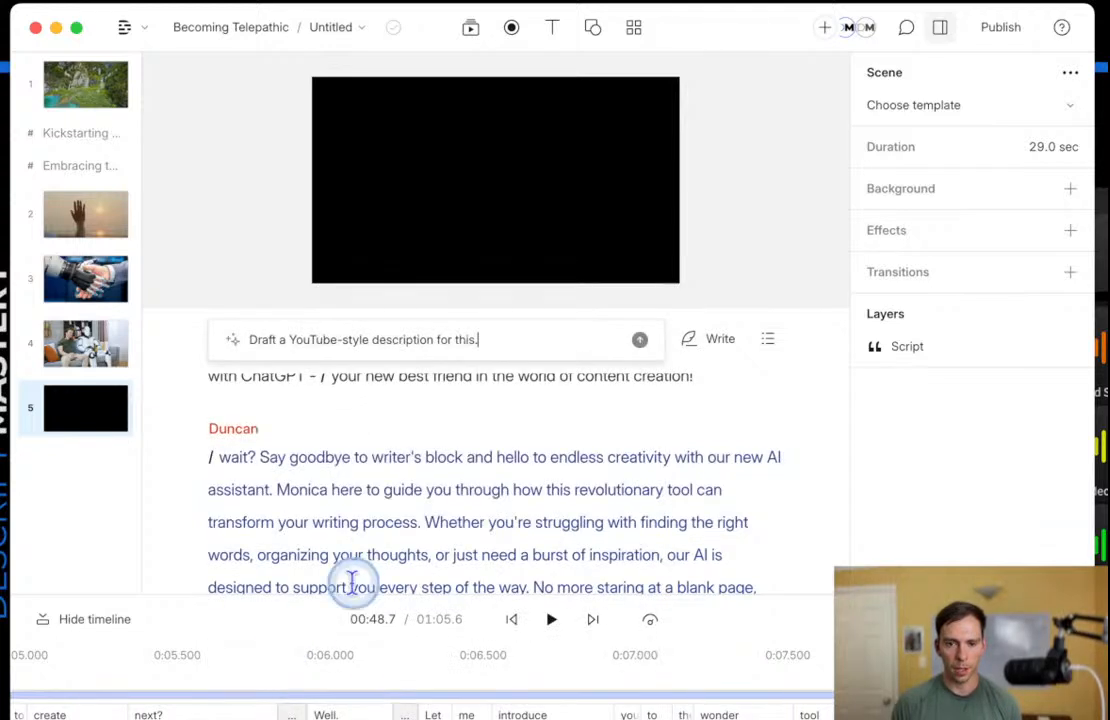
click(640, 339)
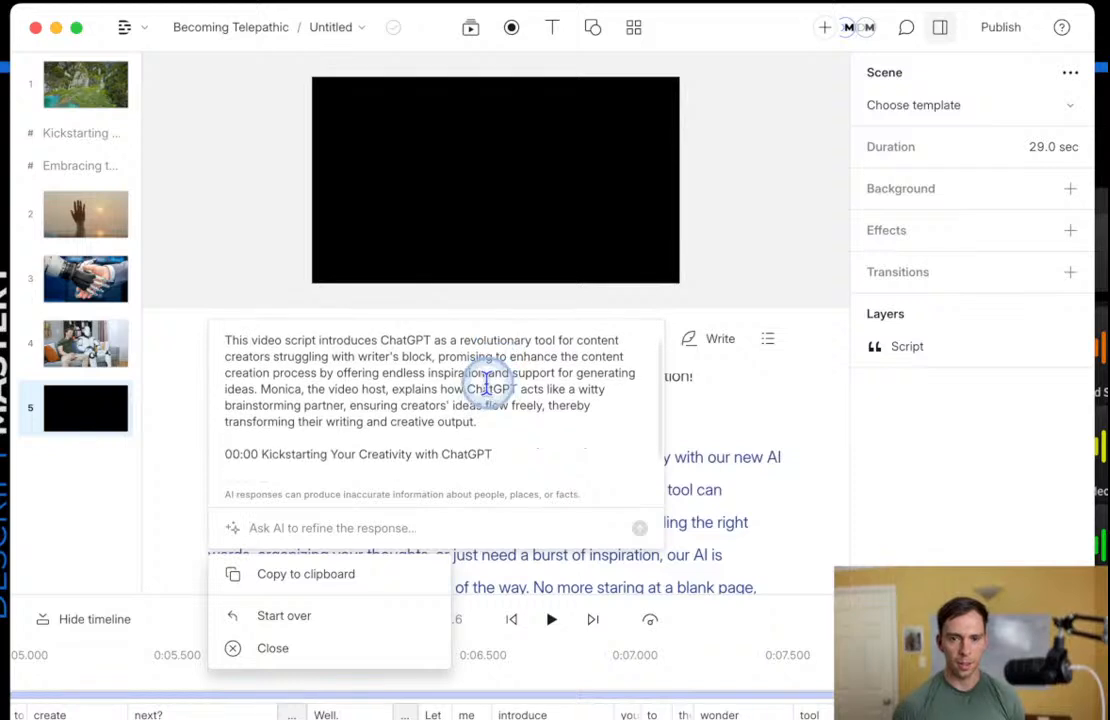
Review the drafted YouTube description and copy it to the clipboard.
scroll(416, 420, up, 3)
scroll(418, 419, down, 3)
scroll(421, 418, up, 3)
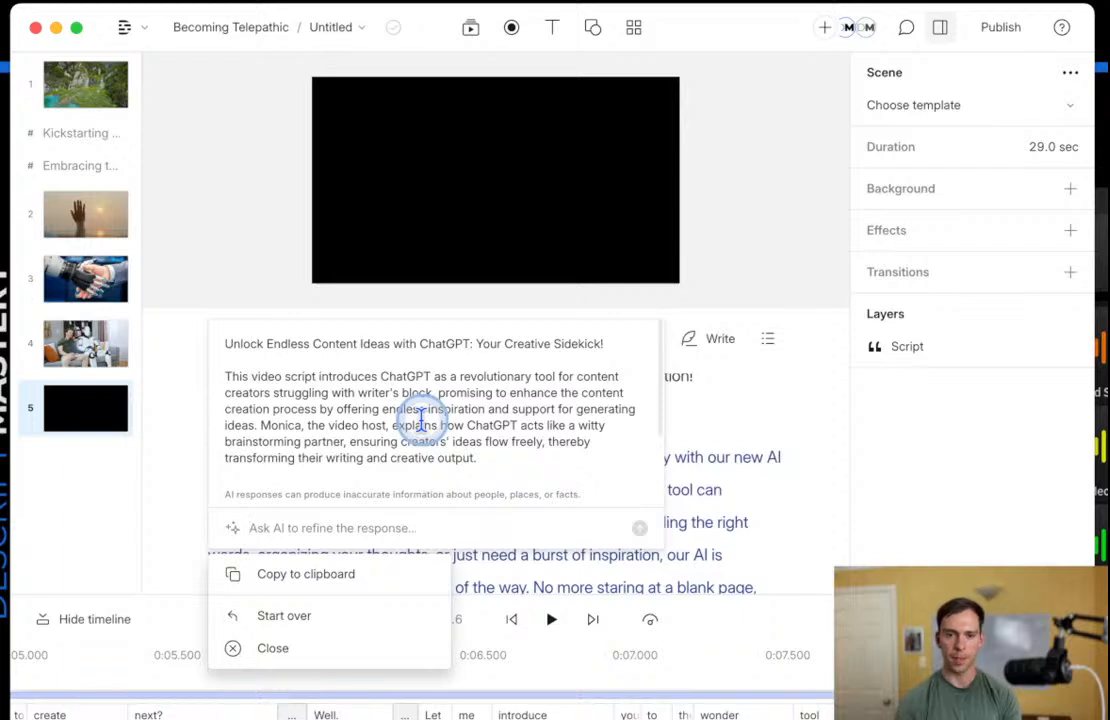
click(325, 576)
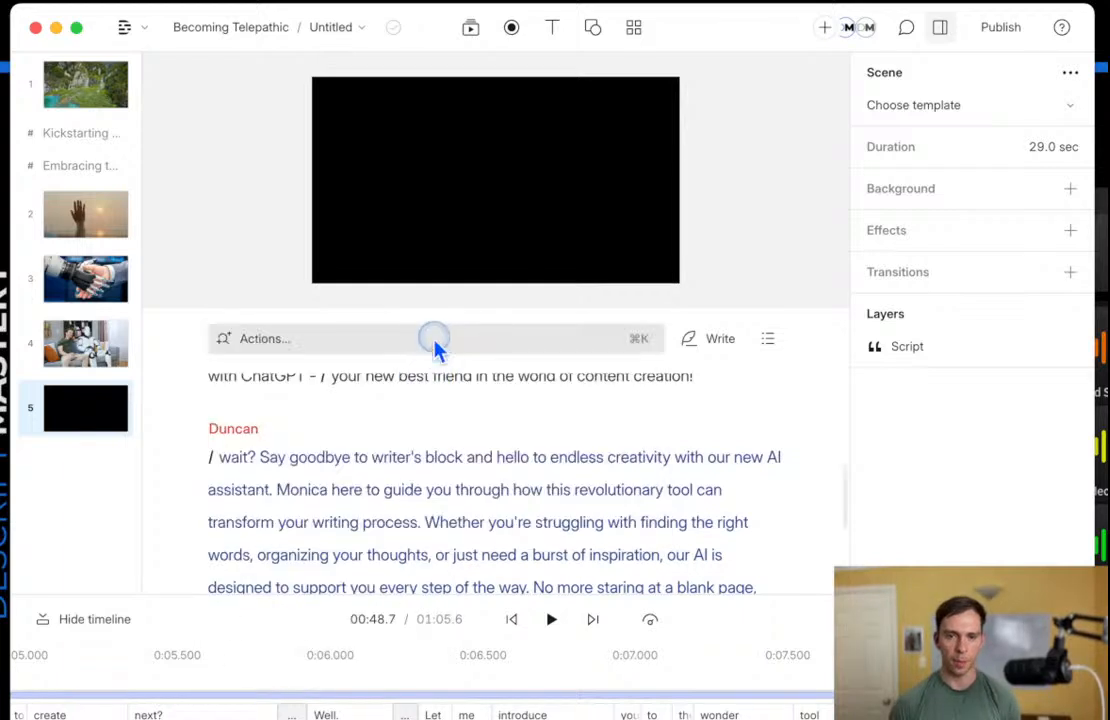
Have Ask AI draft podcast-style show notes from the script using the unchanged Show notes prompt.
click(436, 349)
click(335, 577)
scroll(385, 540, down, 3)
click(295, 610)
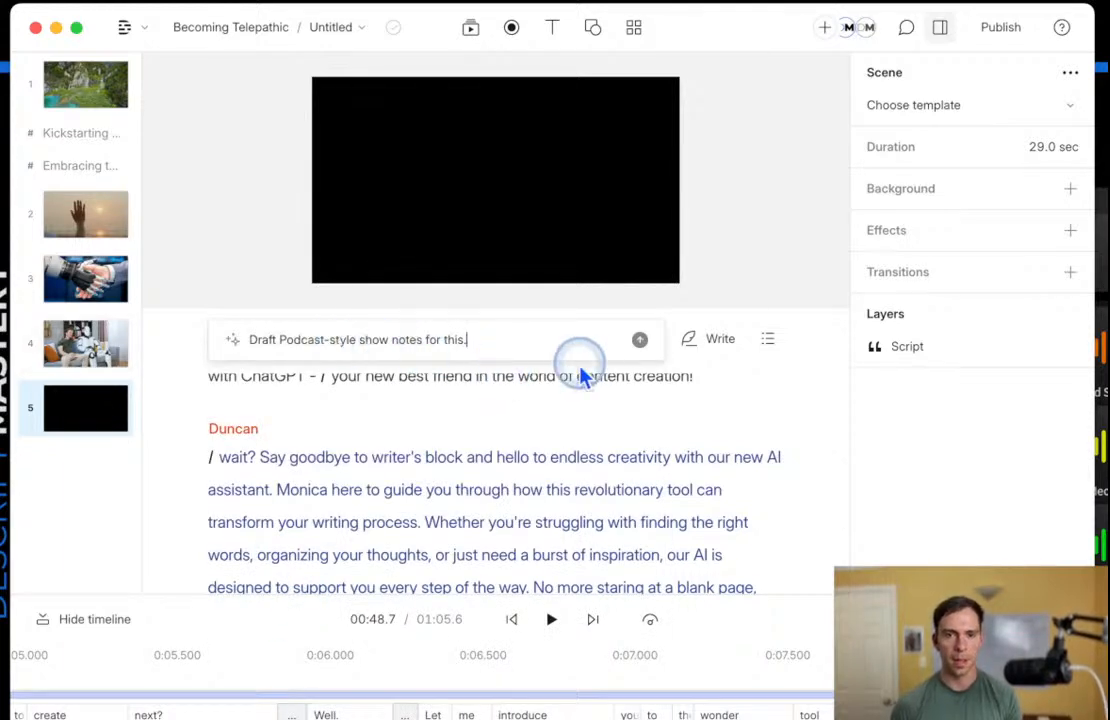
drag(281, 339, 358, 345)
drag(543, 344, 300, 339)
click(292, 340)
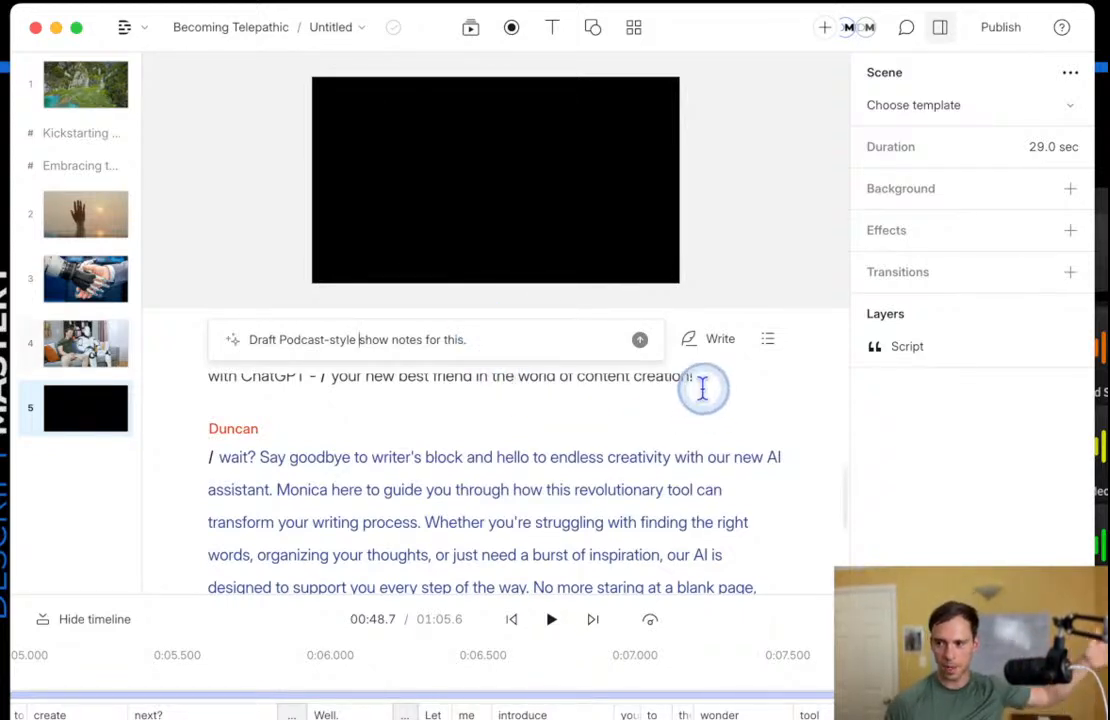
click(636, 345)
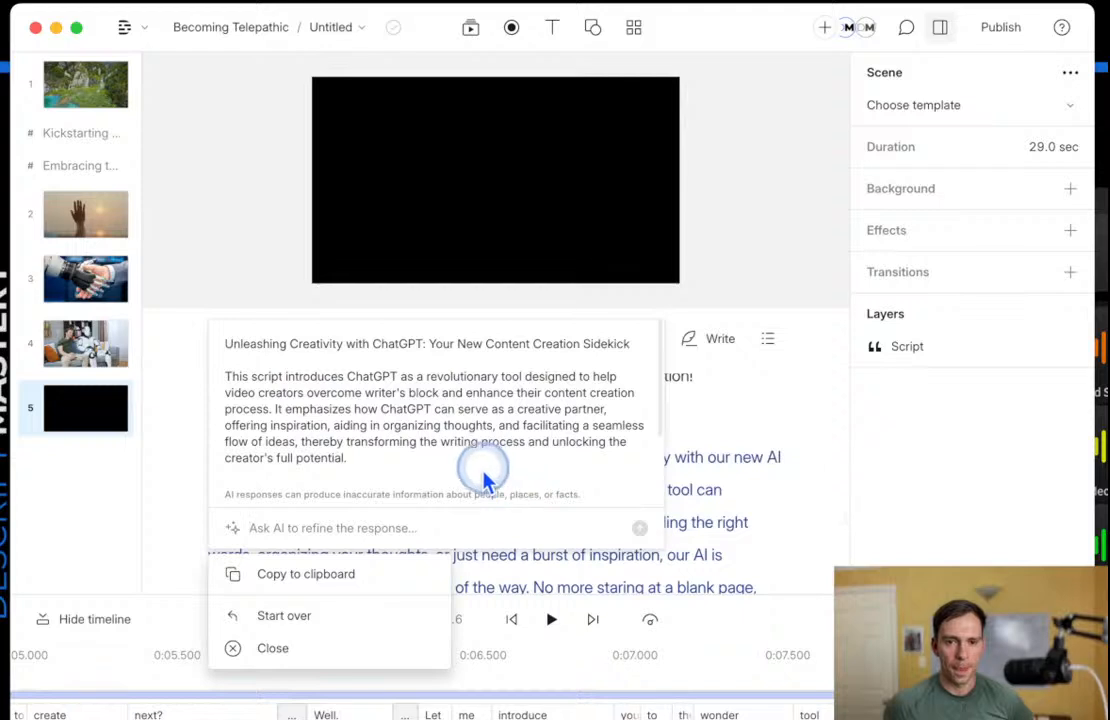
Read through the drafted show notes, checking how they refer to the script, and close the response.
drag(251, 376, 283, 378)
click(421, 439)
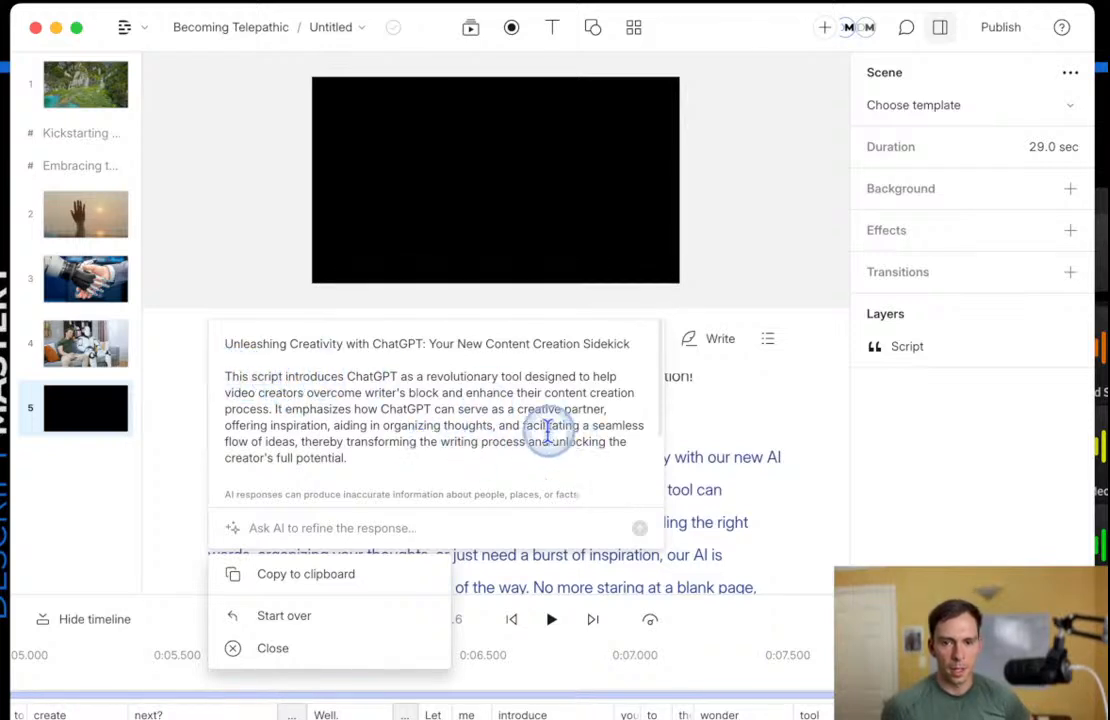
scroll(426, 404, down, 2)
scroll(478, 432, up, 2)
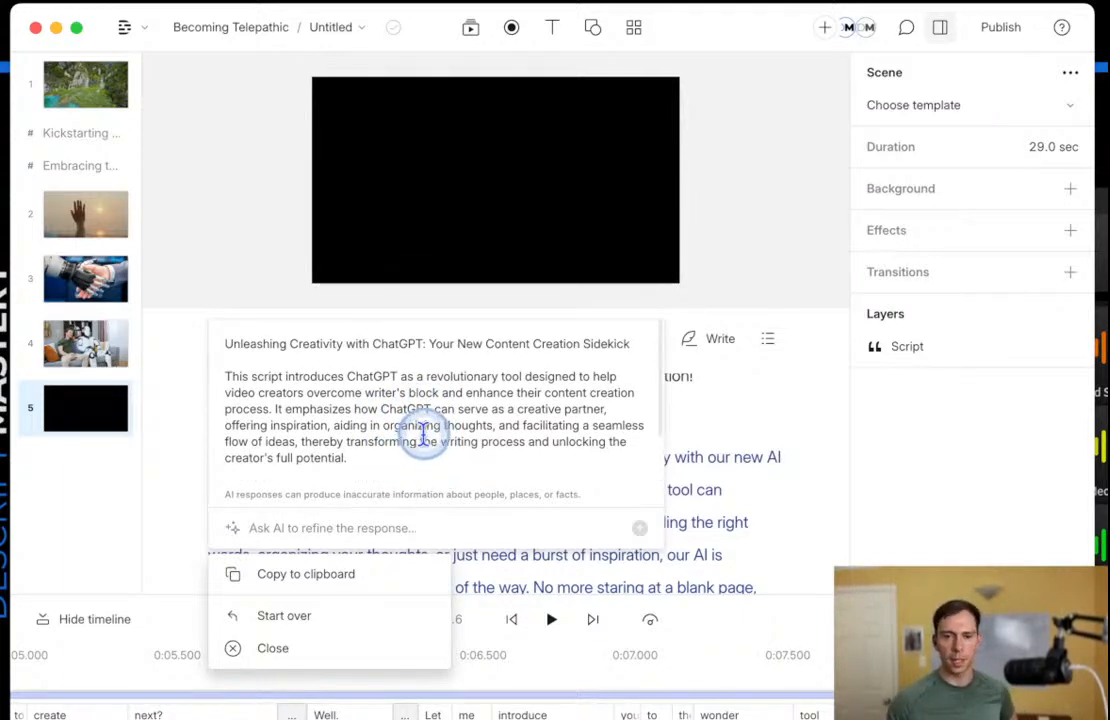
click(300, 650)
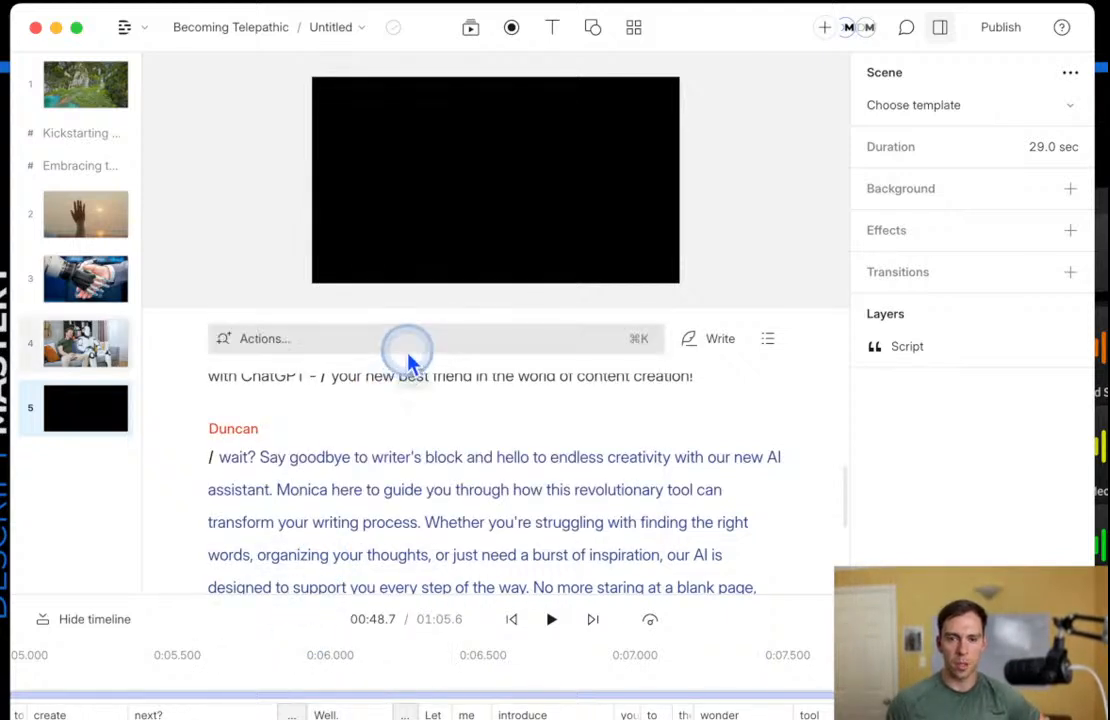
Ask the AI for social media post options promoting the script, adding "This is for twitter" to the Social posts prompt.
click(406, 342)
click(285, 577)
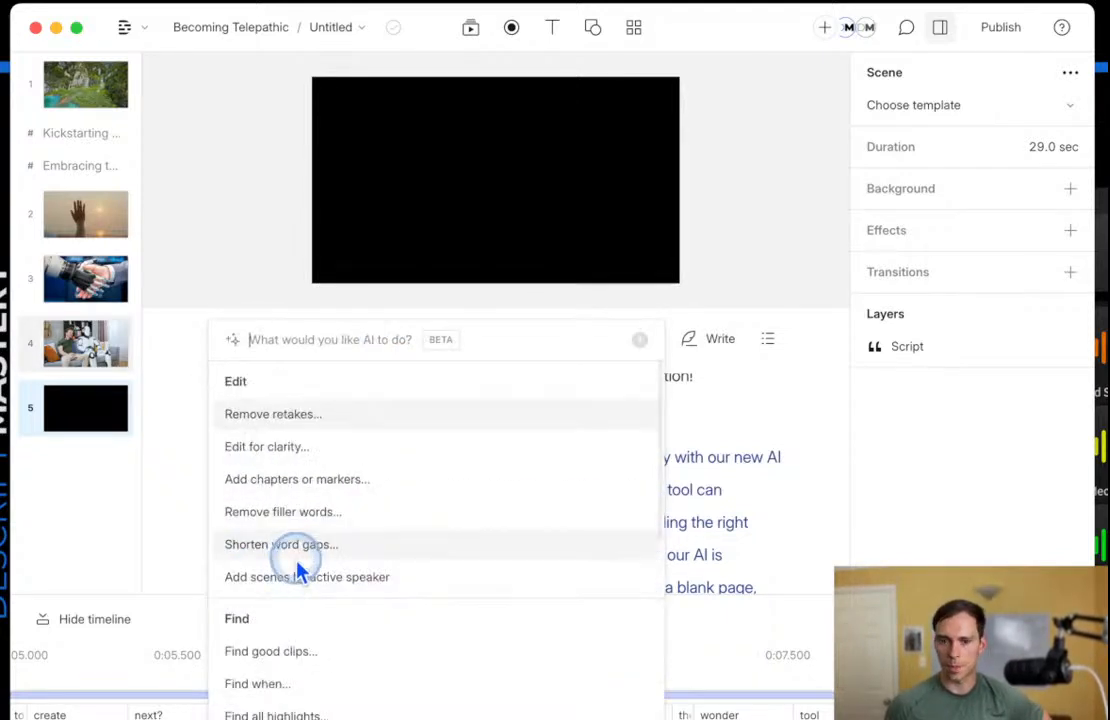
scroll(400, 578, down, 5)
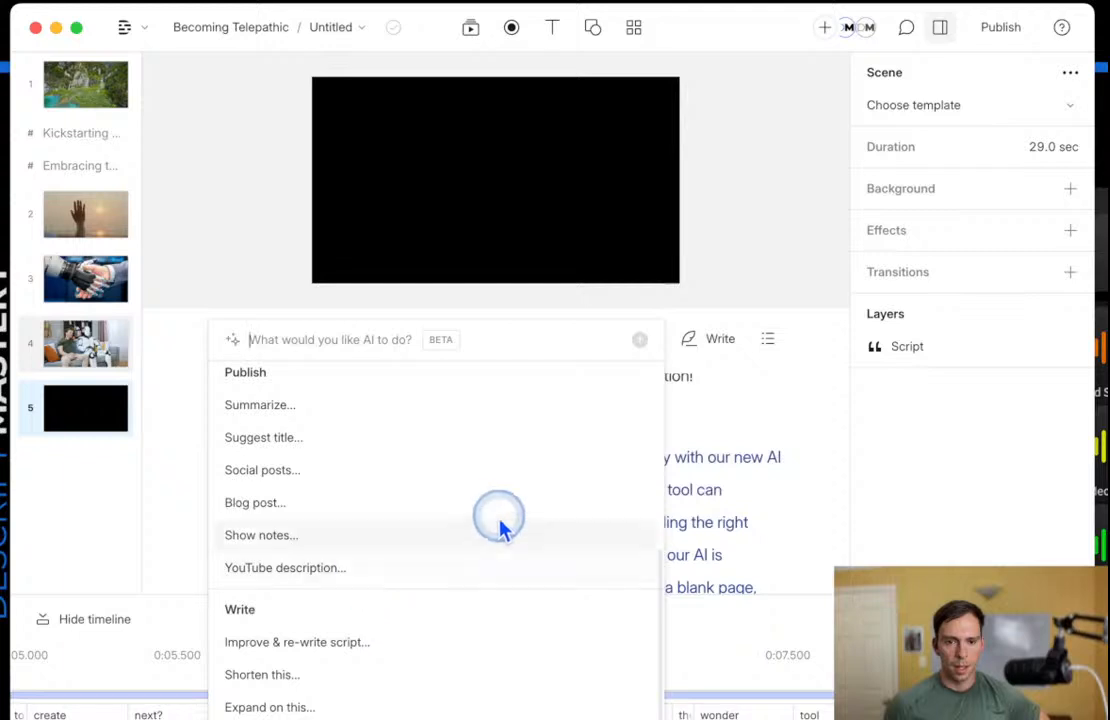
scroll(410, 585, up, 2)
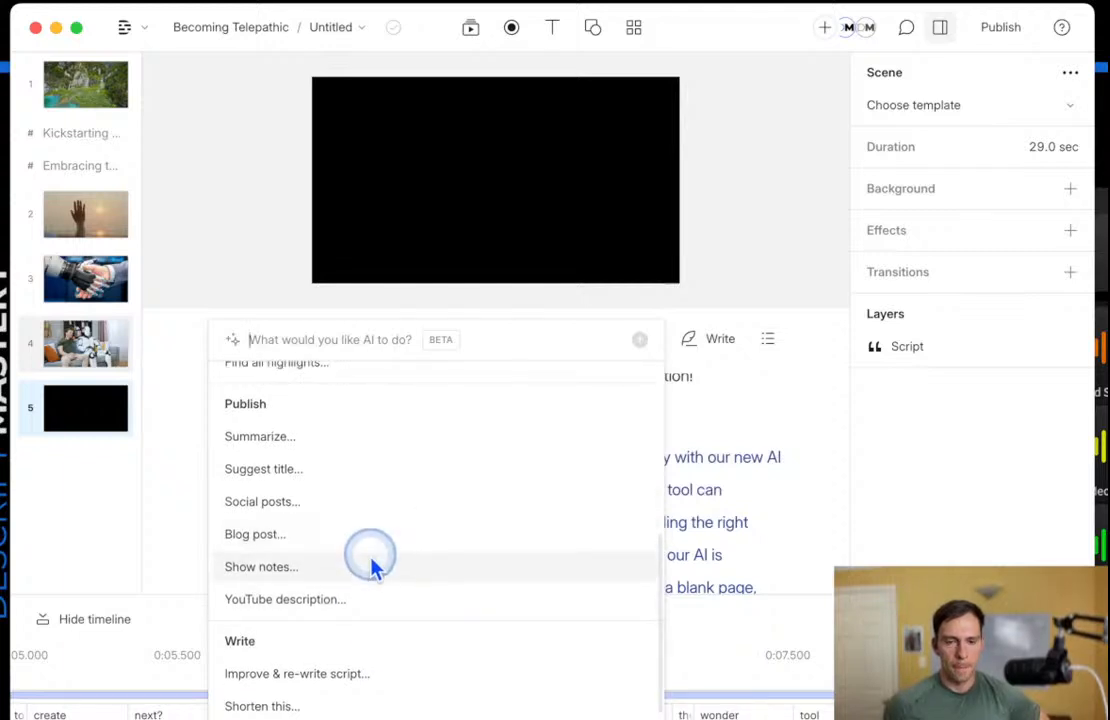
click(279, 546)
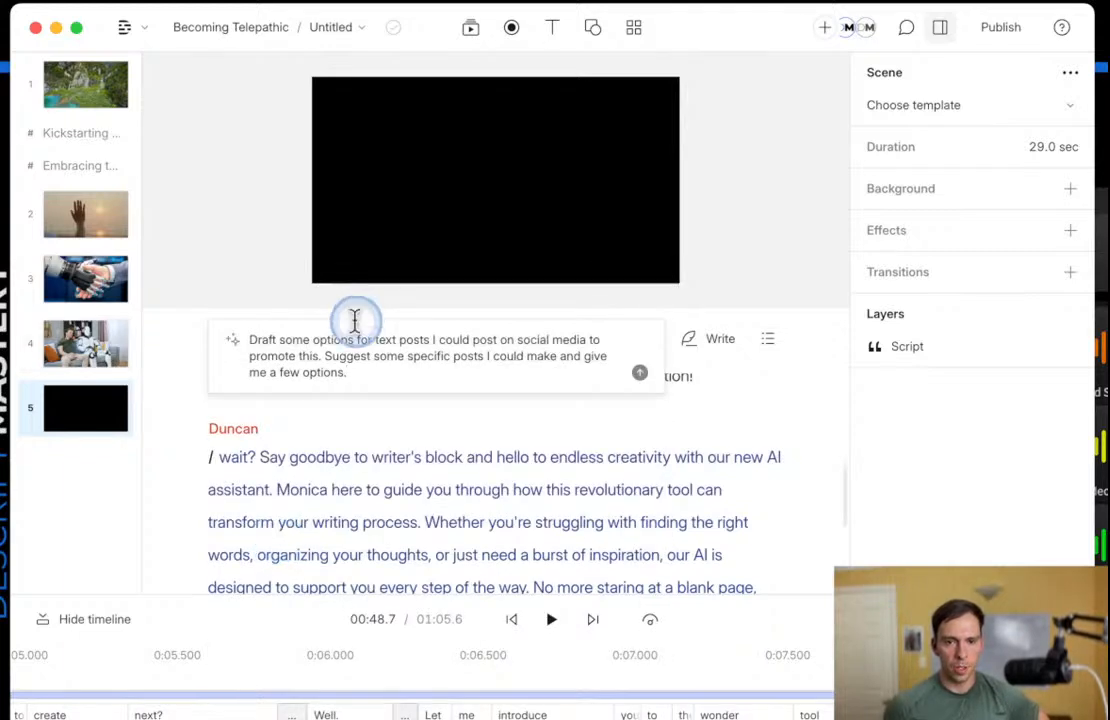
drag(270, 340, 479, 377)
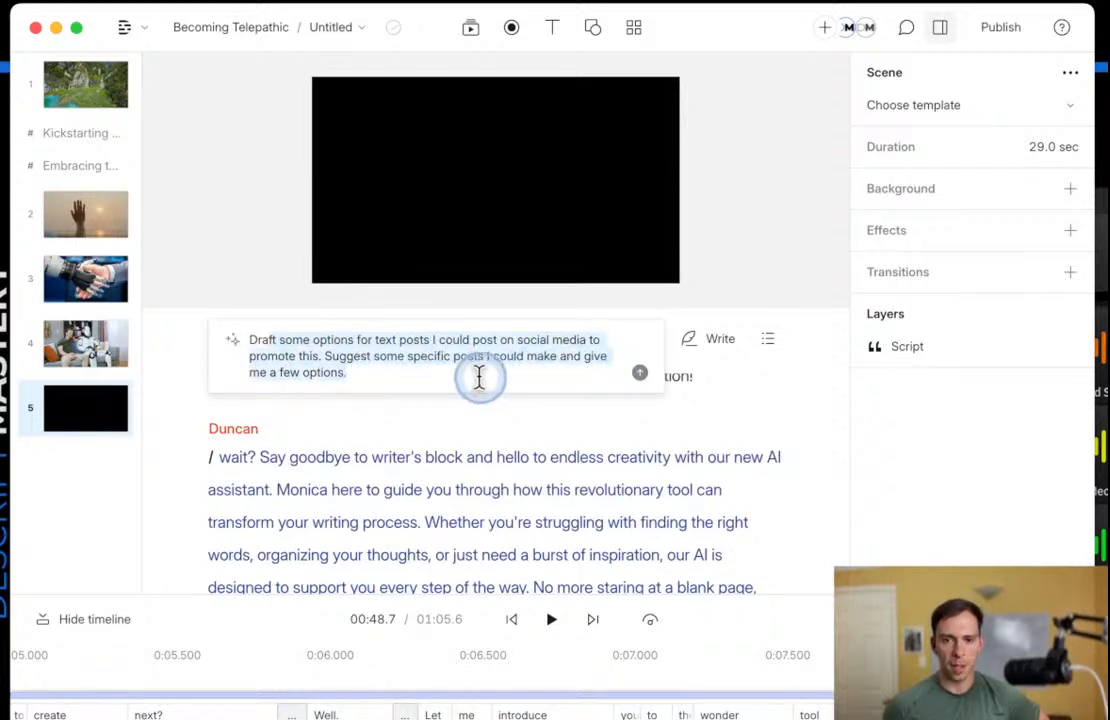
click(362, 372)
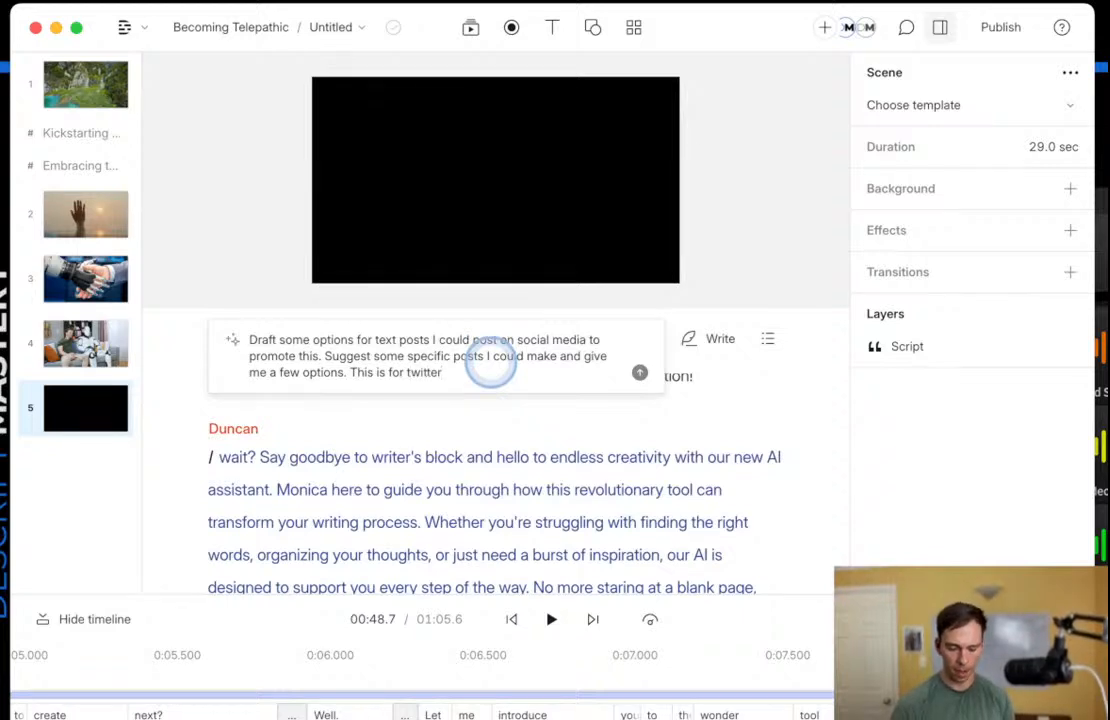
key(Return)
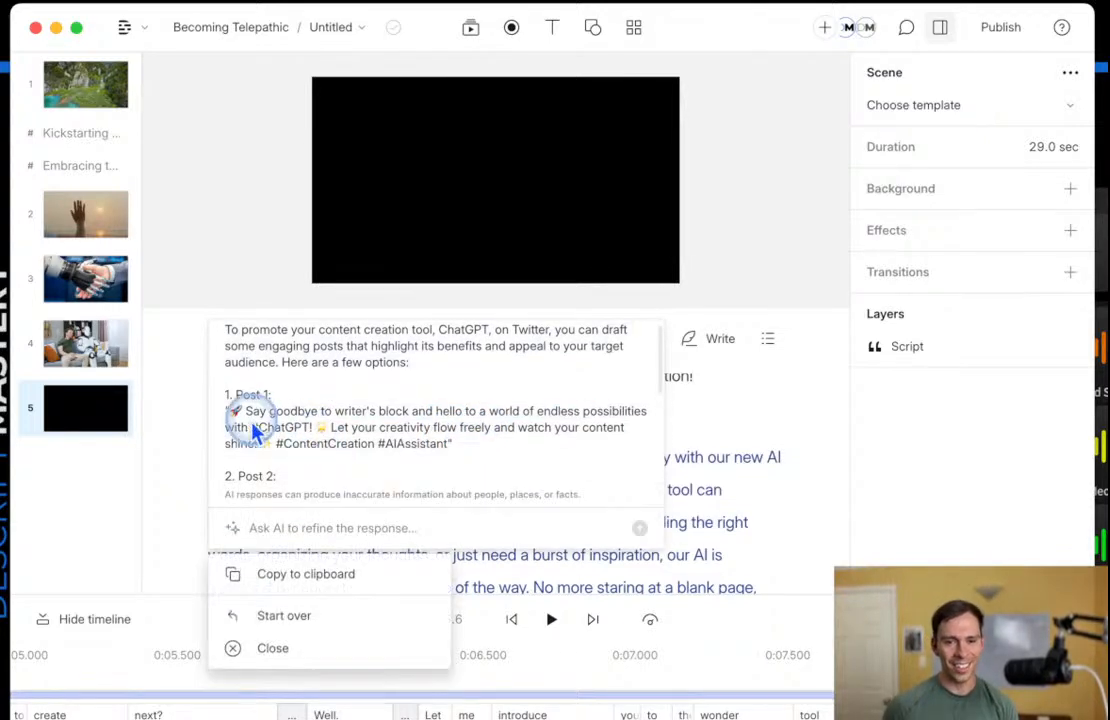
Read through the three drafted Twitter post options, checking their wording, emojis and hashtags.
drag(232, 411, 418, 466)
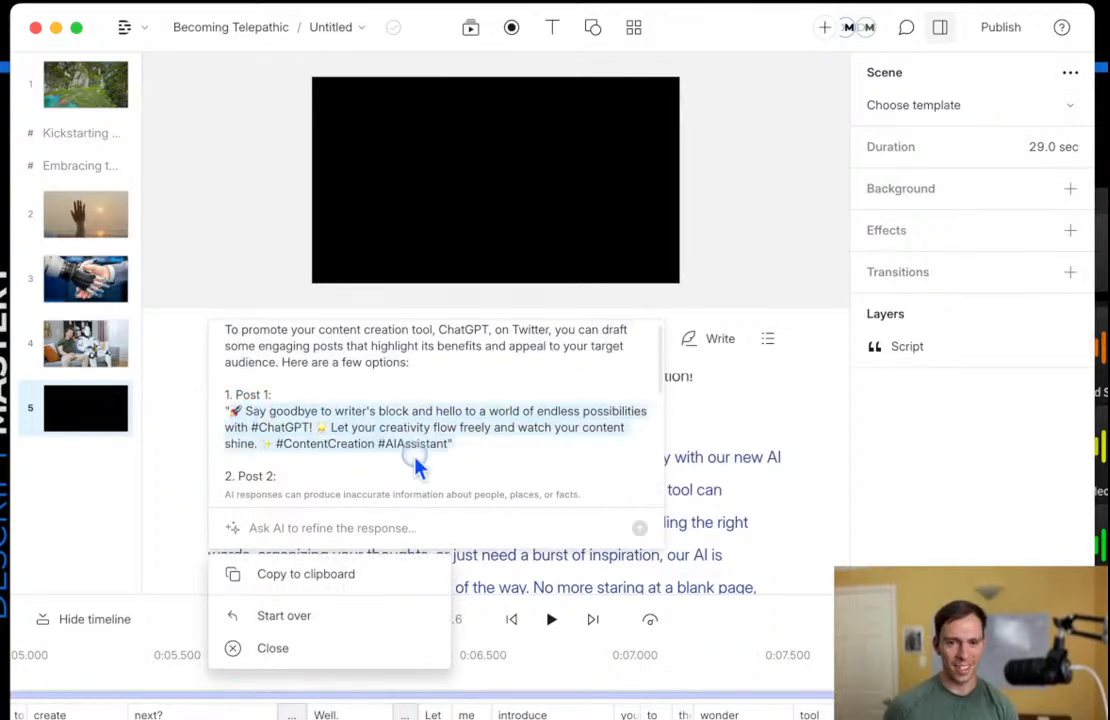
scroll(480, 445, down, 3)
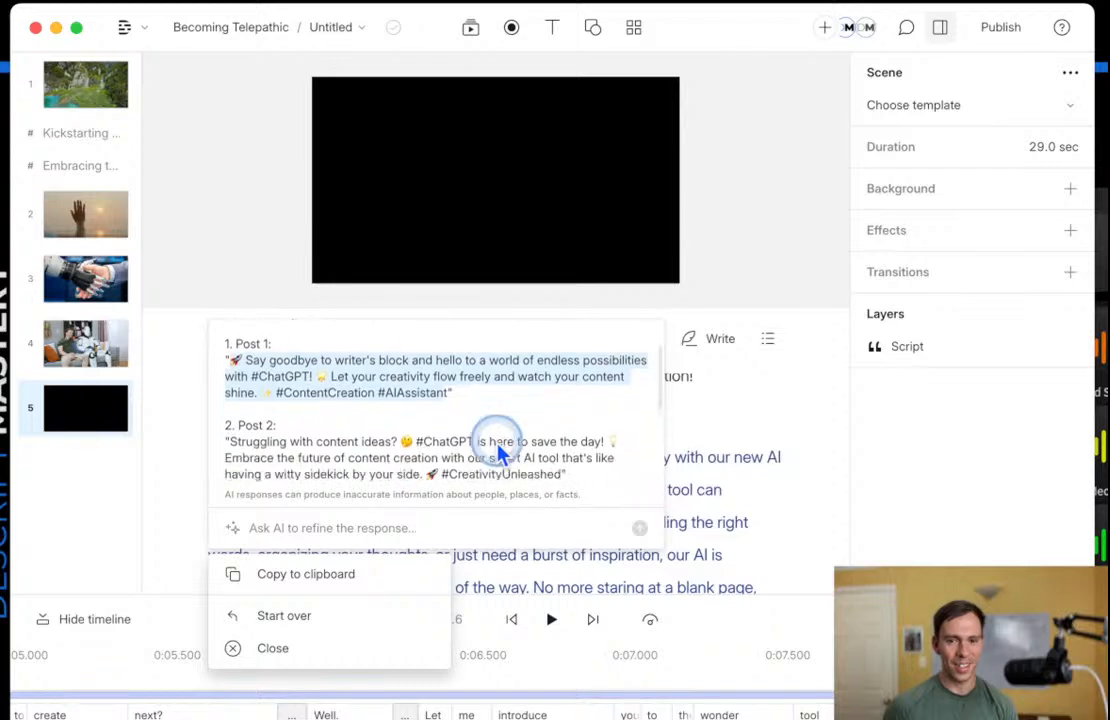
scroll(420, 420, down, 5)
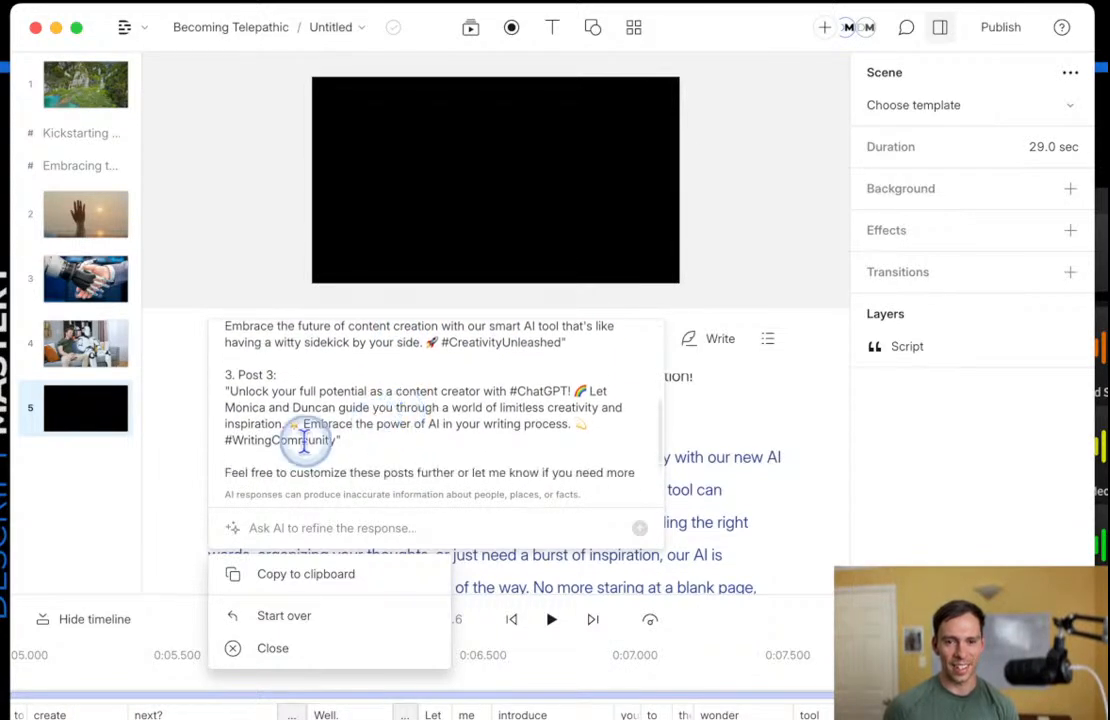
scroll(338, 440, up, 3)
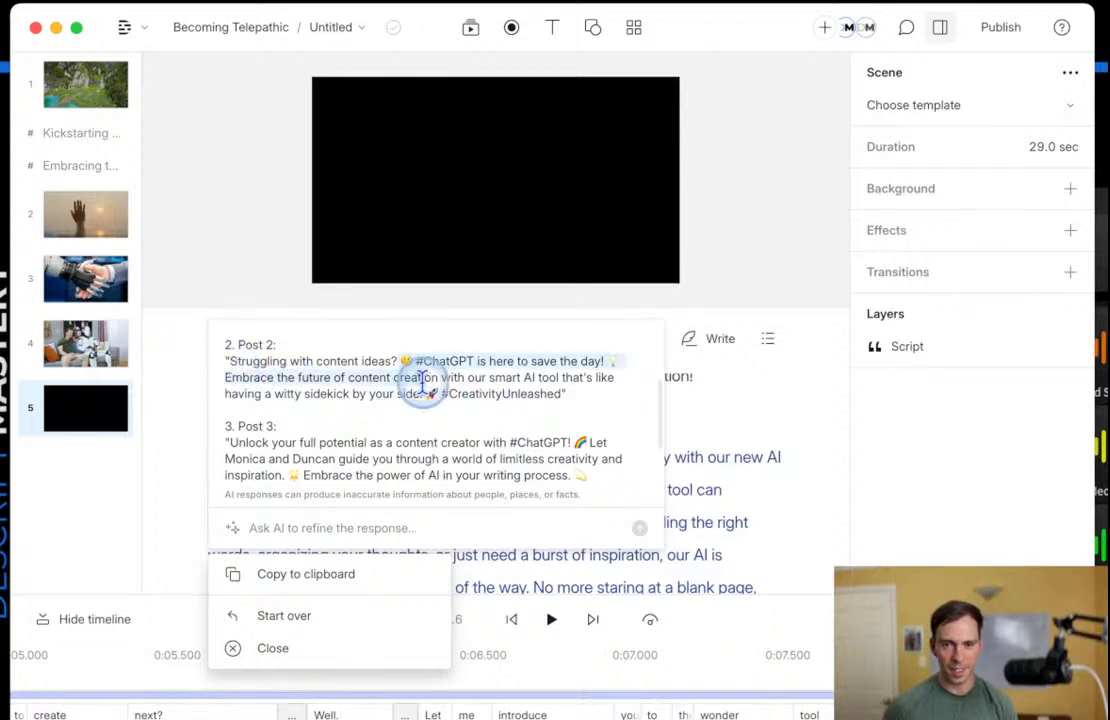
scroll(470, 391, up, 3)
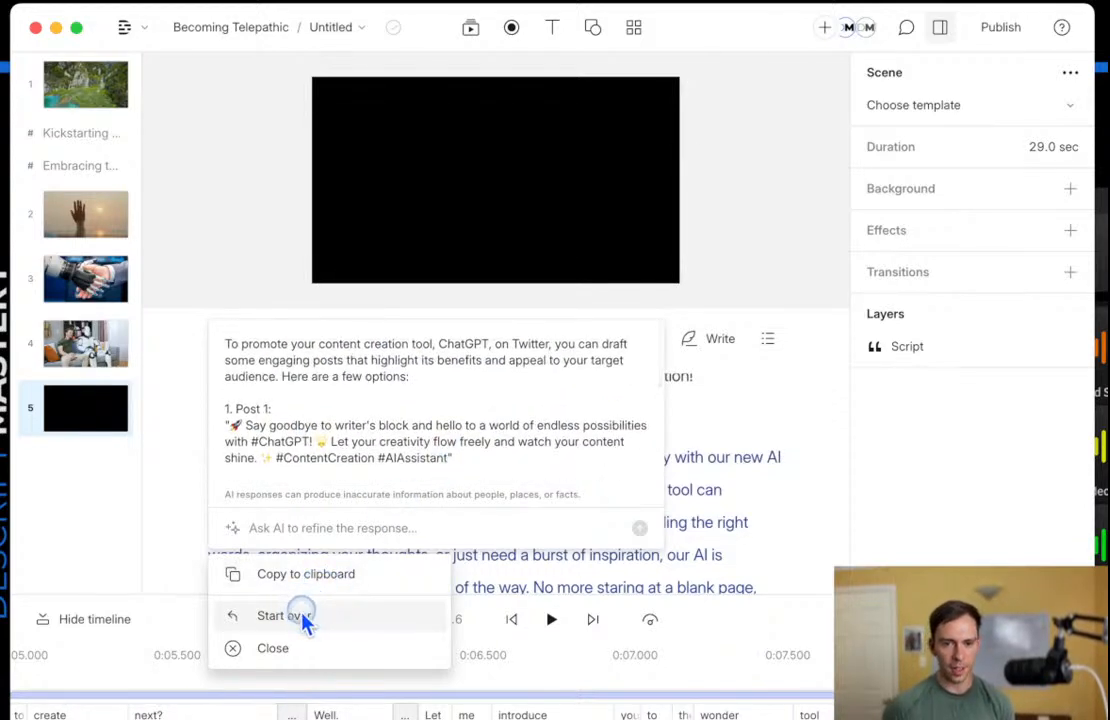
Regenerate the Twitter post options with "Do not use emojis" added to the prompt, and read through them.
click(302, 617)
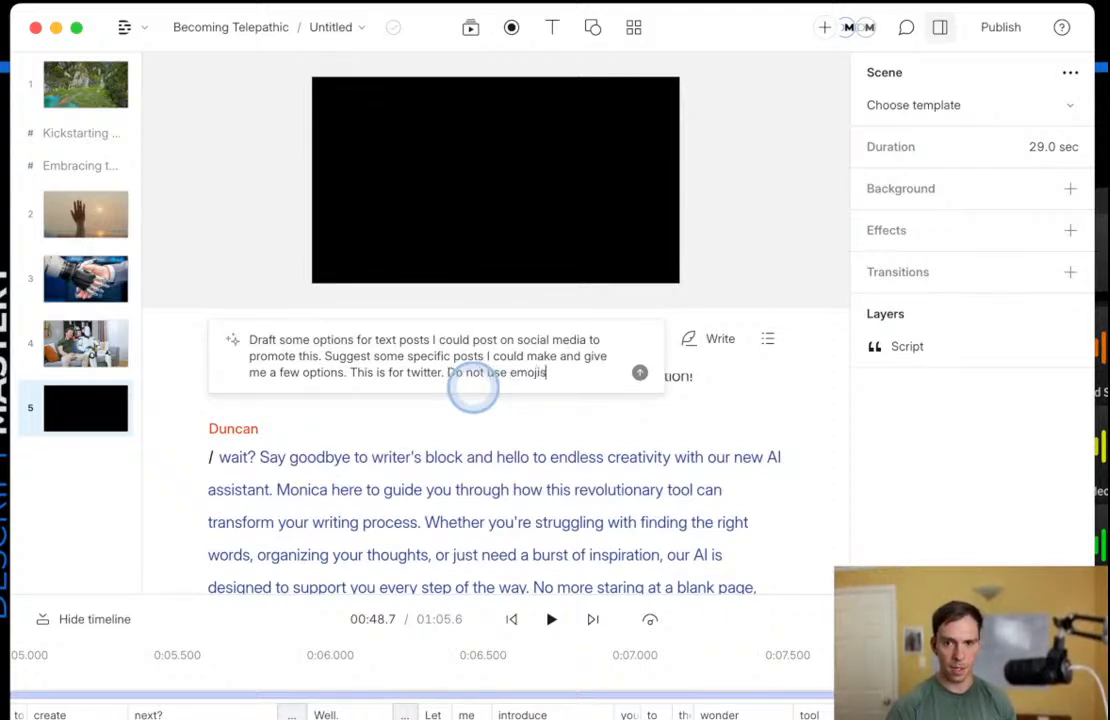
key(Return)
drag(405, 413, 478, 430)
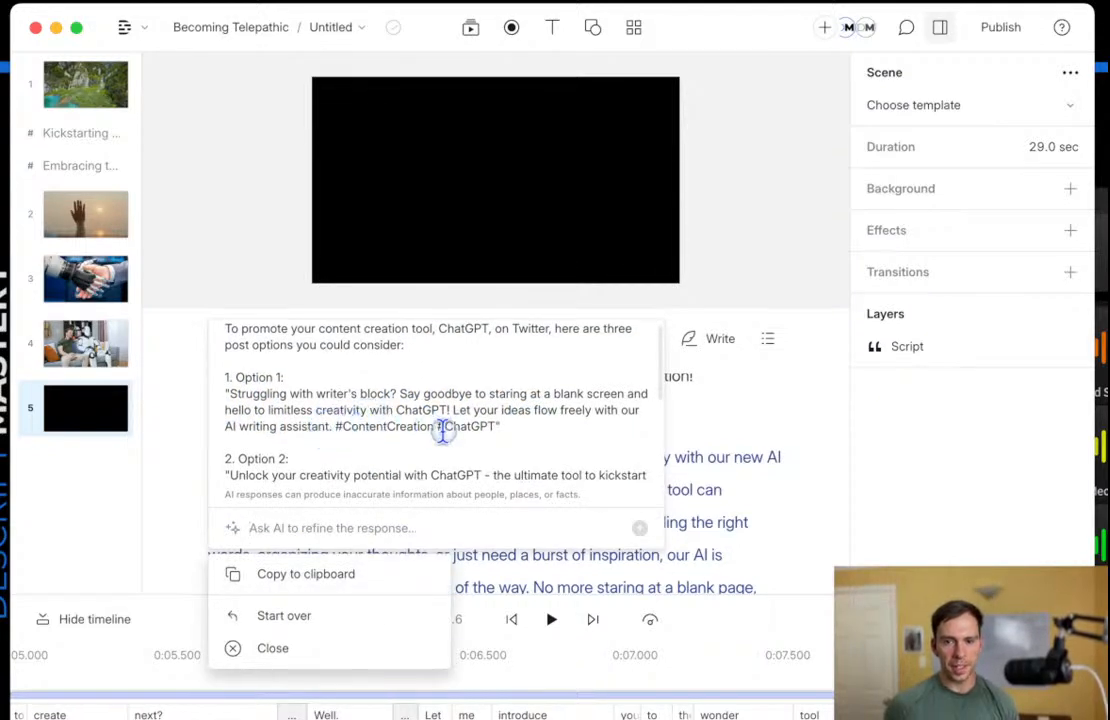
scroll(533, 440, down, 3)
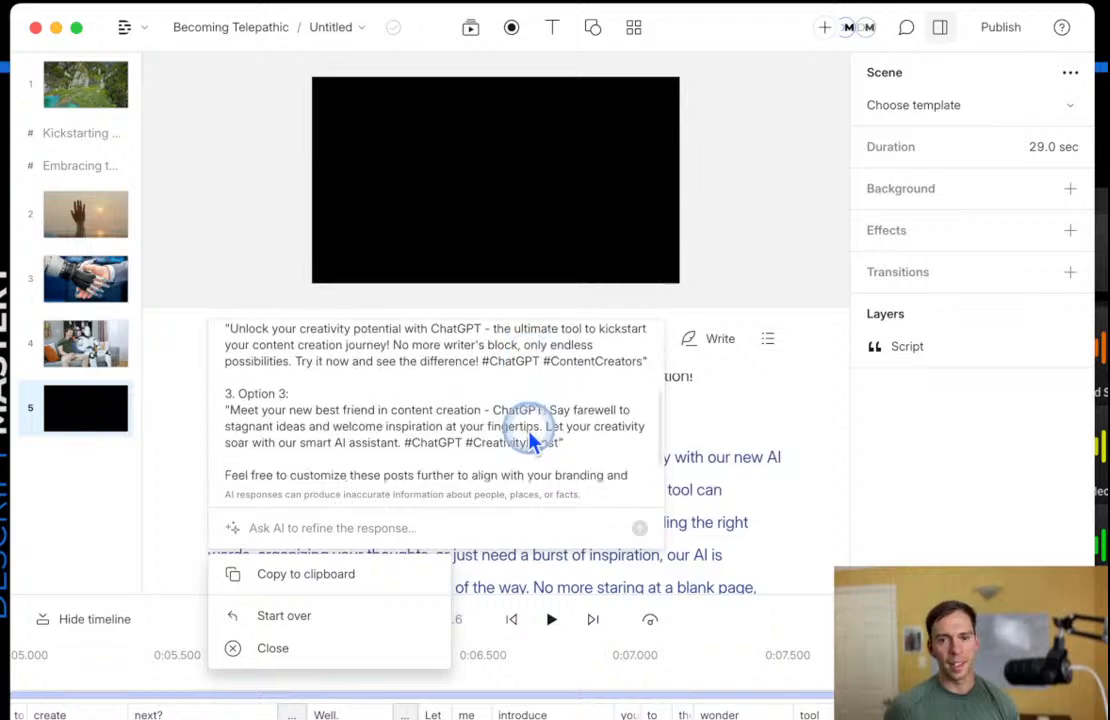
scroll(545, 458, down, 1)
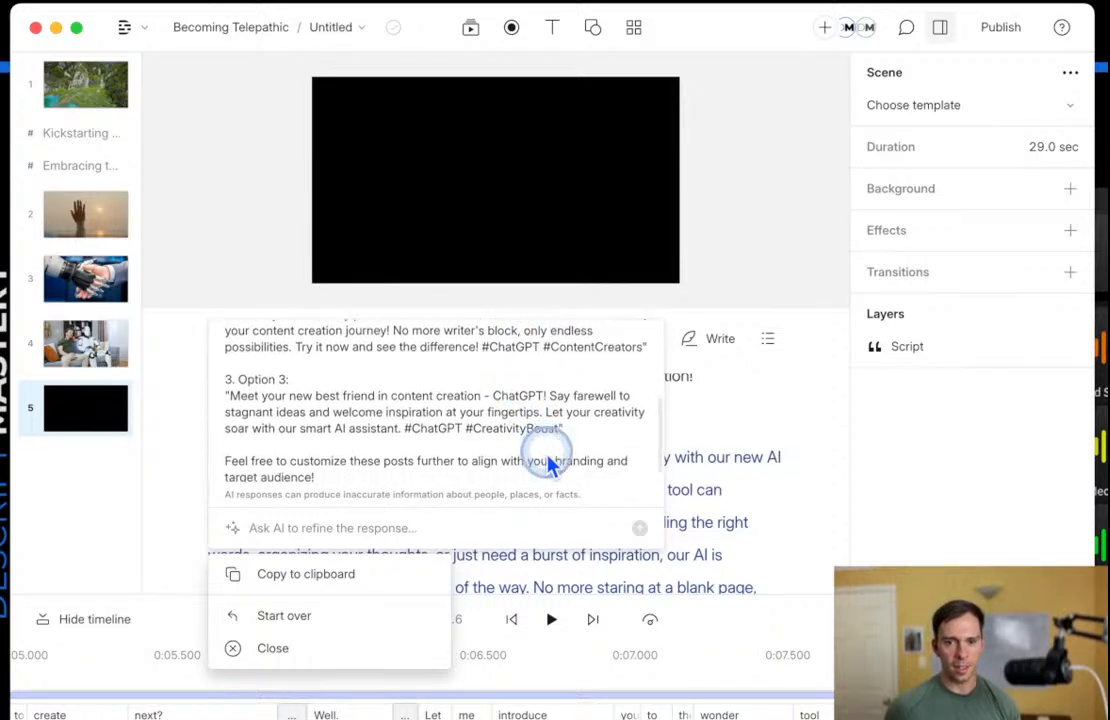
scroll(505, 440, up, 4)
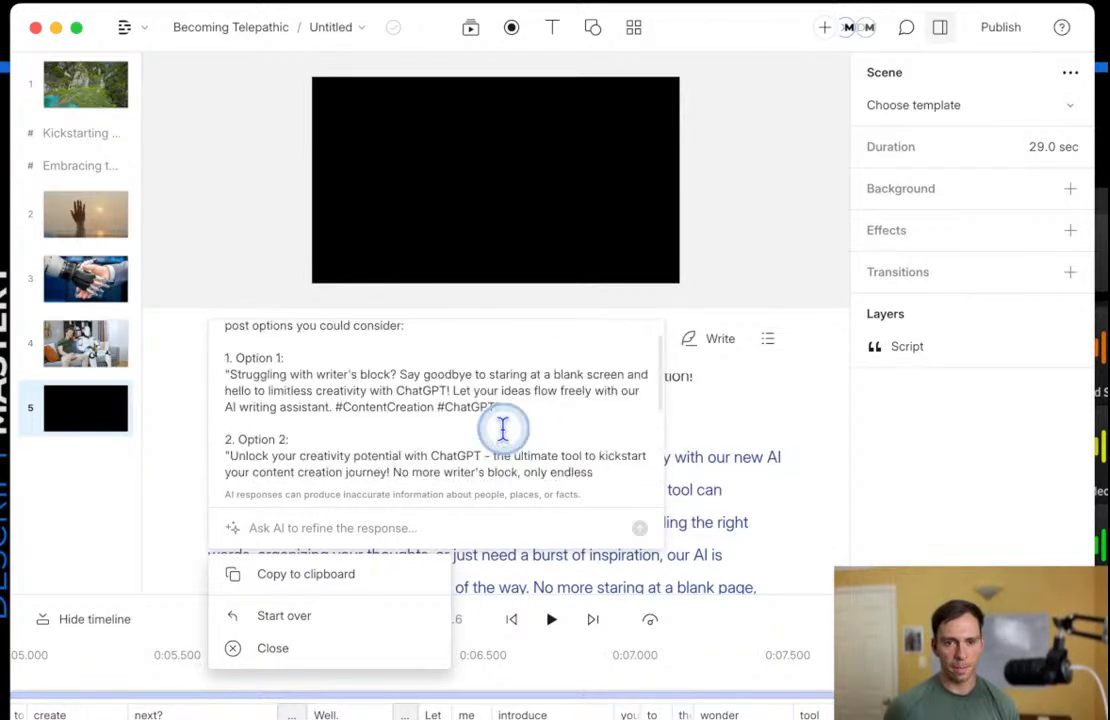
Dismiss the drafted Twitter posts and look through the available Ask AI actions.
click(279, 632)
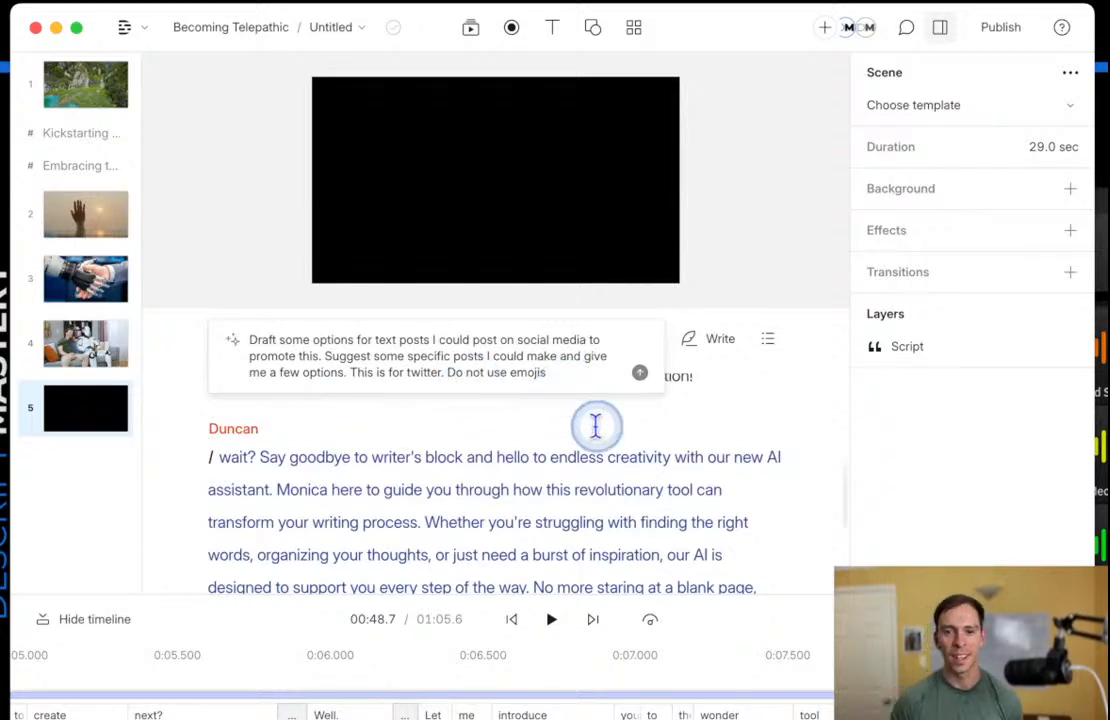
key(Return)
click(344, 340)
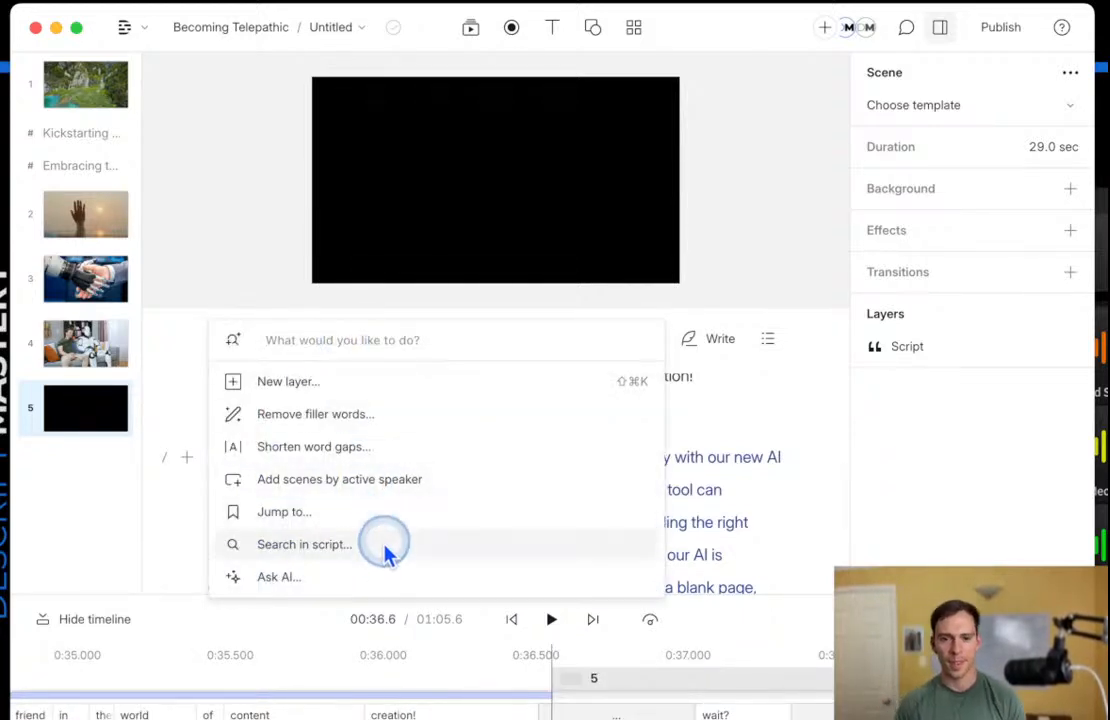
click(363, 584)
scroll(384, 600, down, 5)
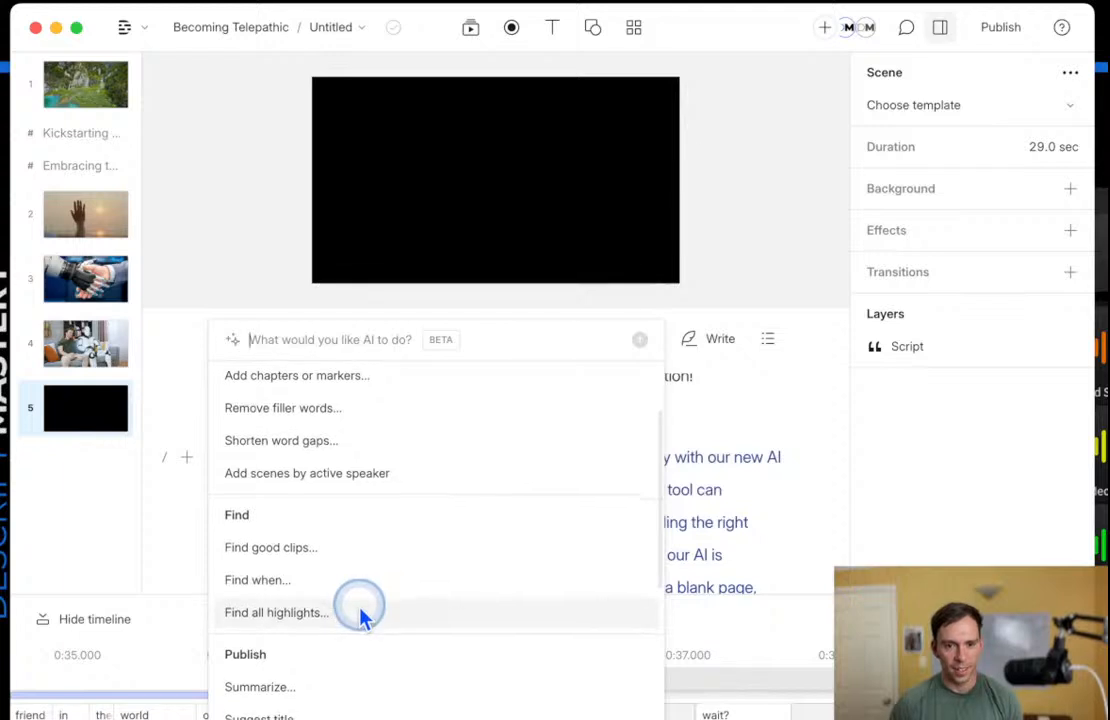
scroll(376, 625, down, 3)
click(740, 528)
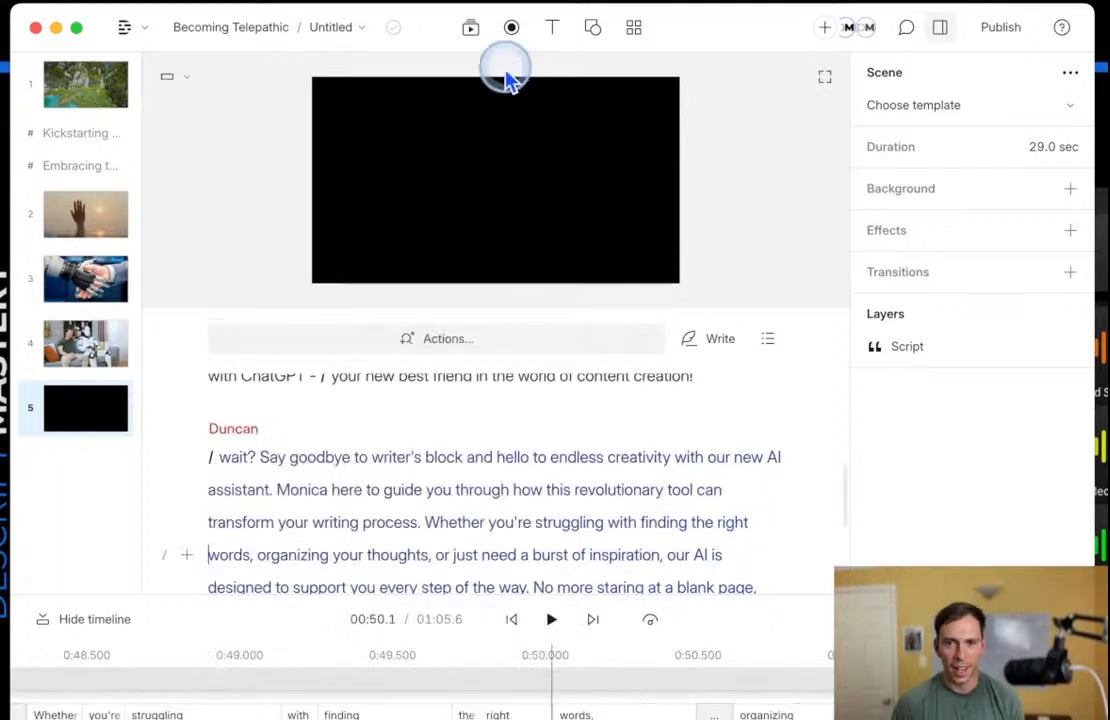
Generate images from the text prompt "hand drawn image of a robot driving a tesla" with Text to Image.
click(470, 27)
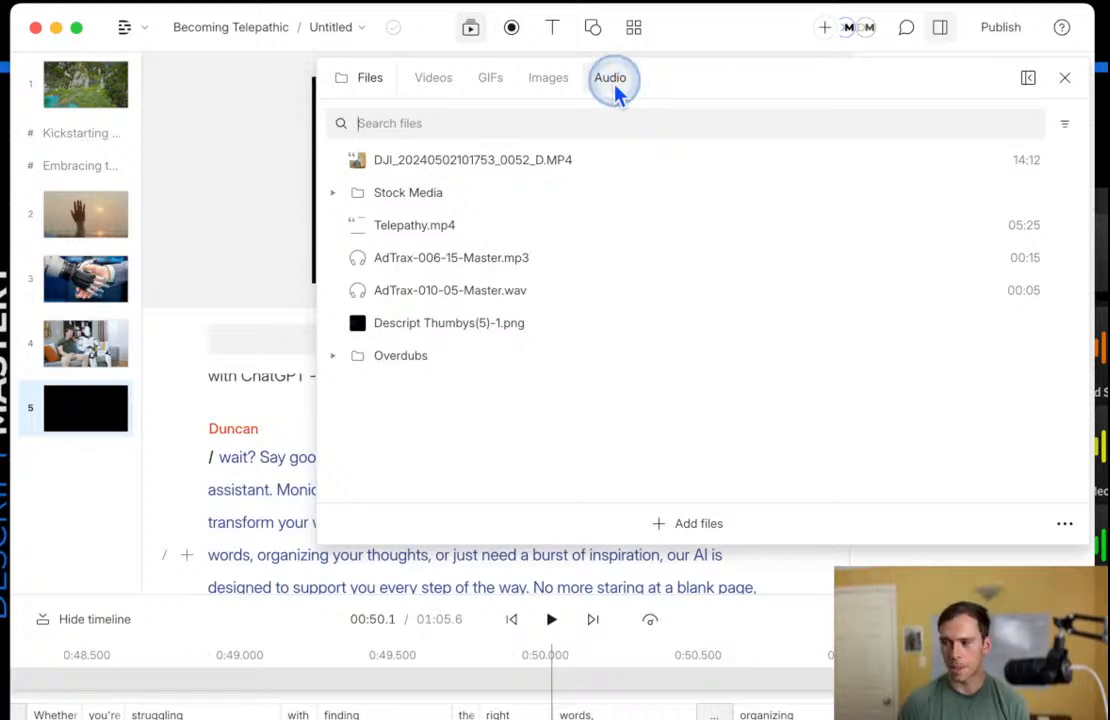
click(532, 88)
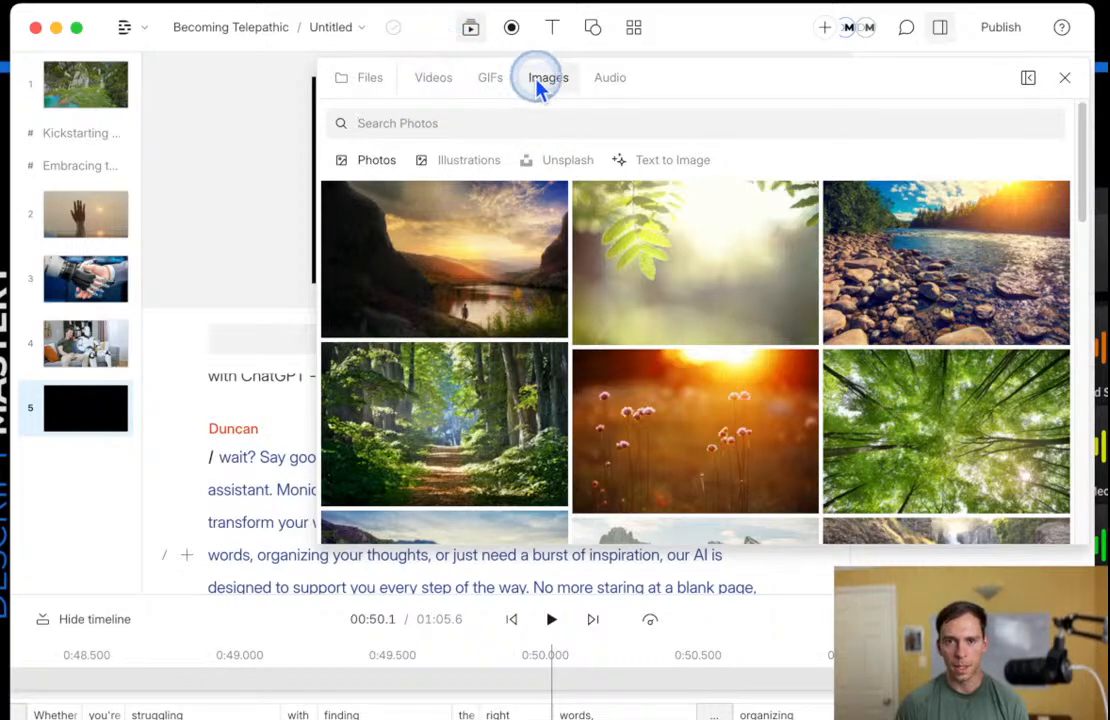
click(665, 160)
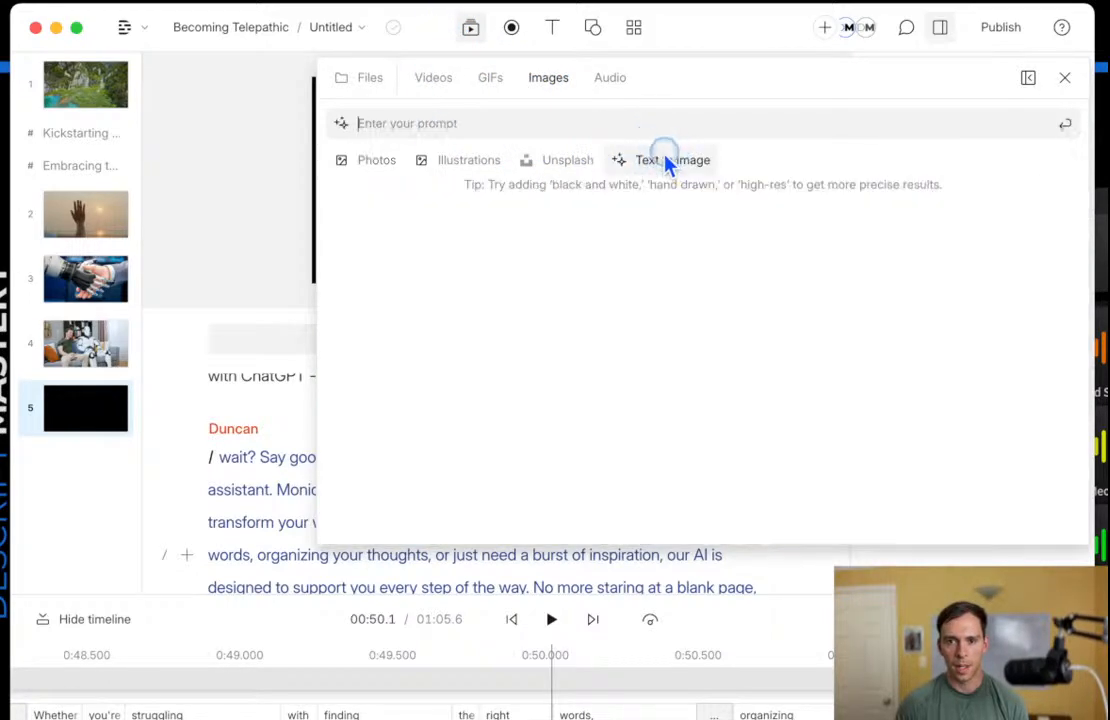
click(471, 121)
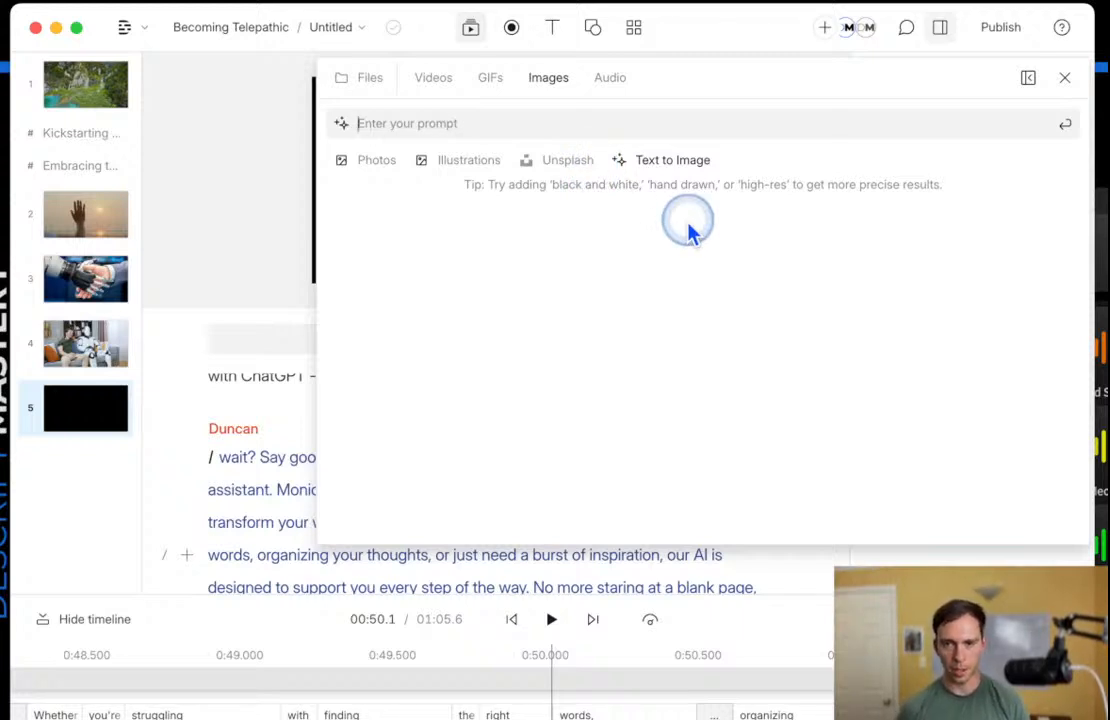
click(370, 125)
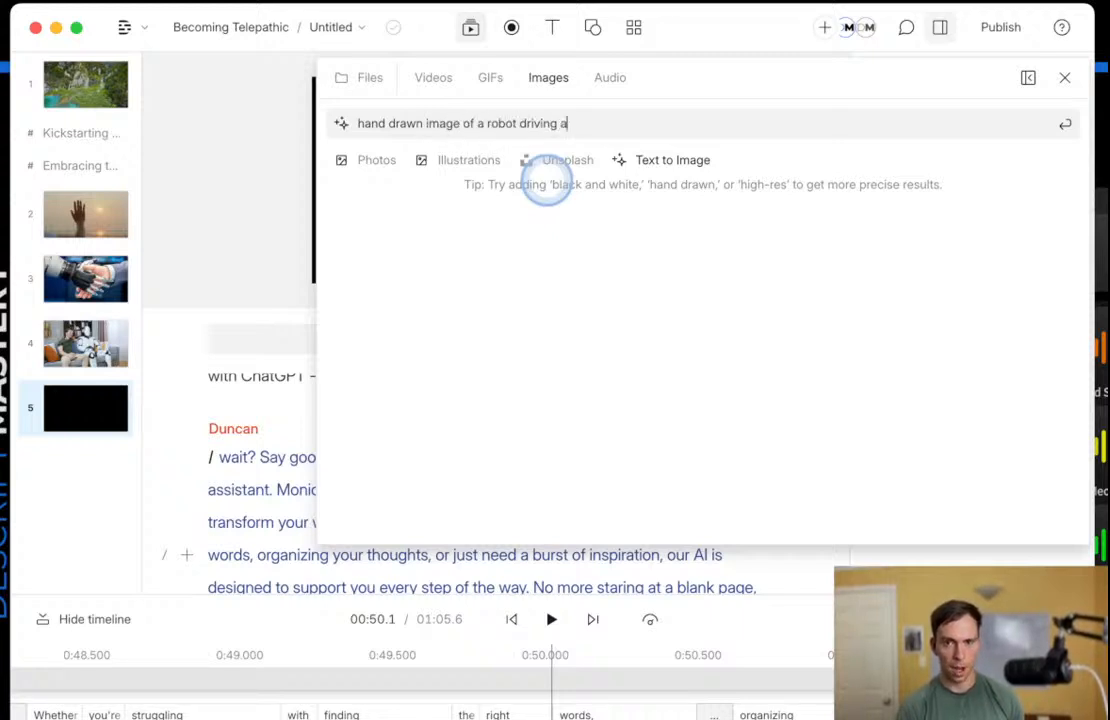
key(Return)
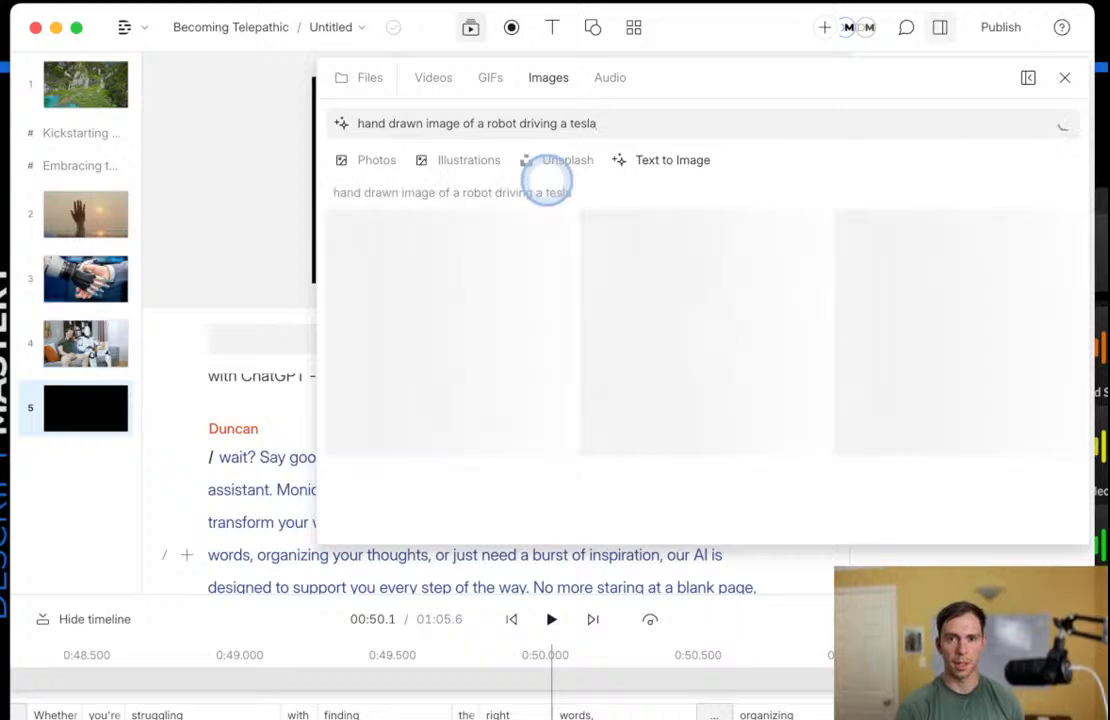
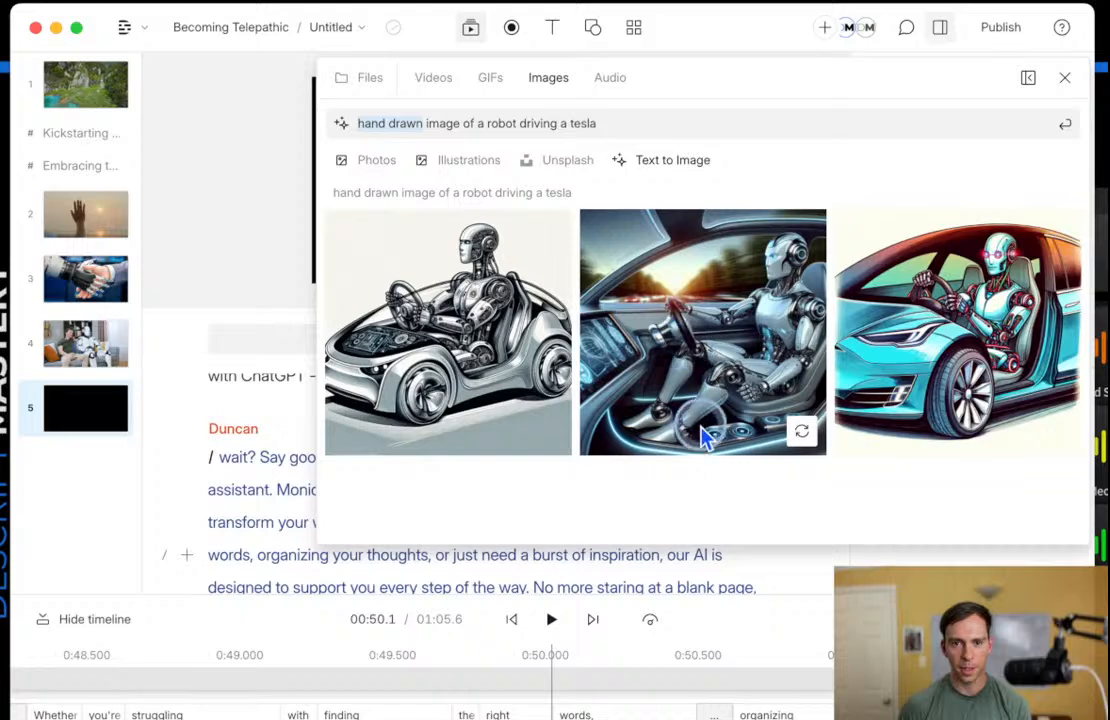
Add the generated black-and-white robot car image to scene 5, enlarge the preview area and check the image in full screen.
click(400, 302)
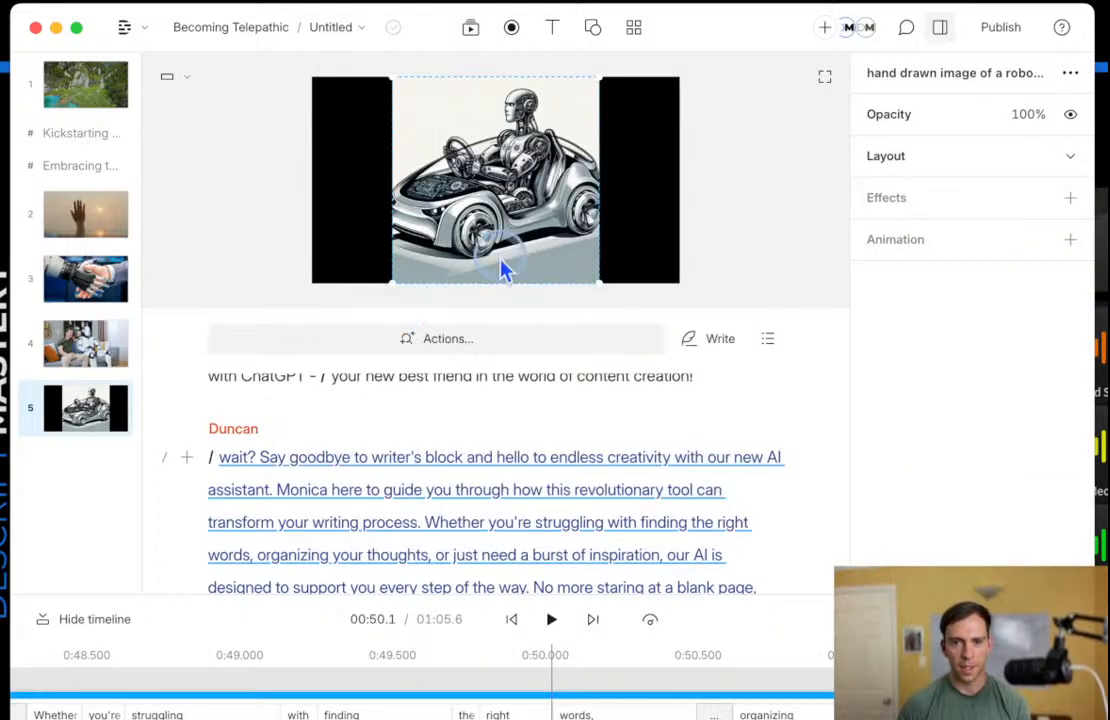
drag(617, 309, 658, 636)
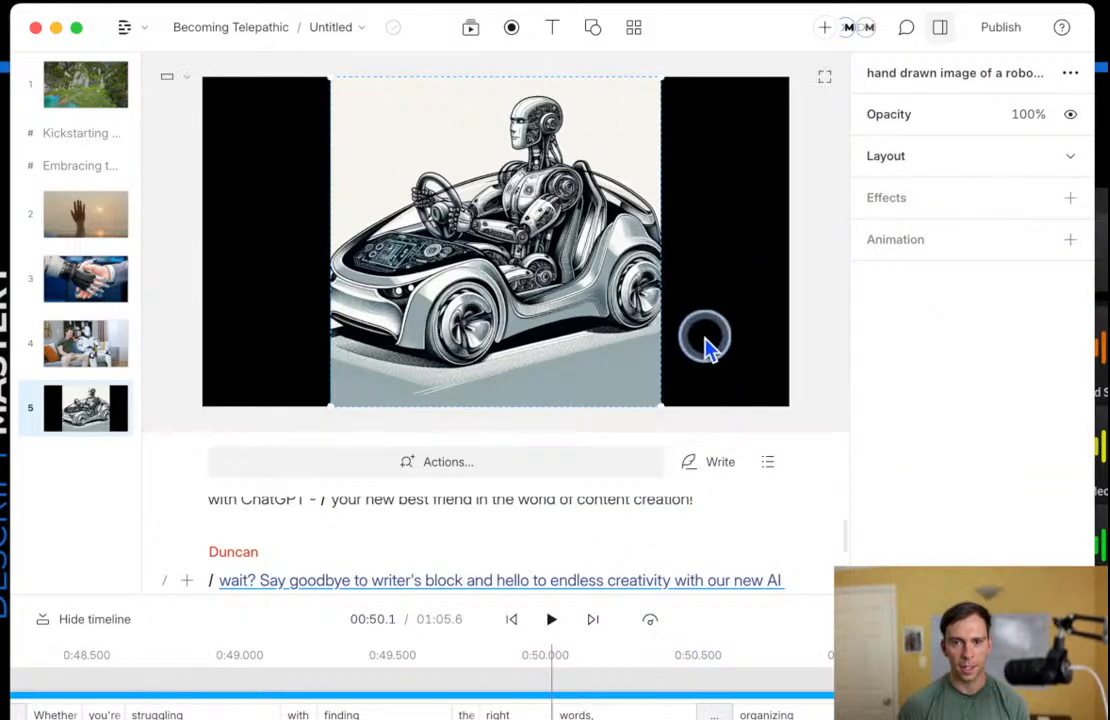
click(822, 82)
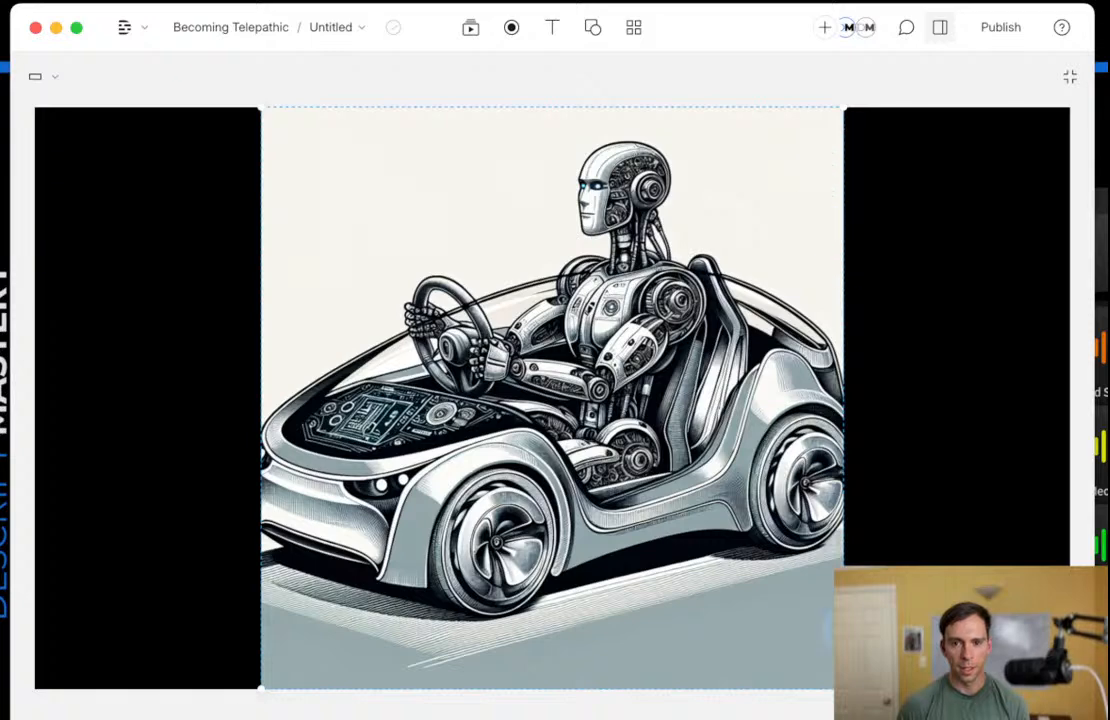
click(1070, 77)
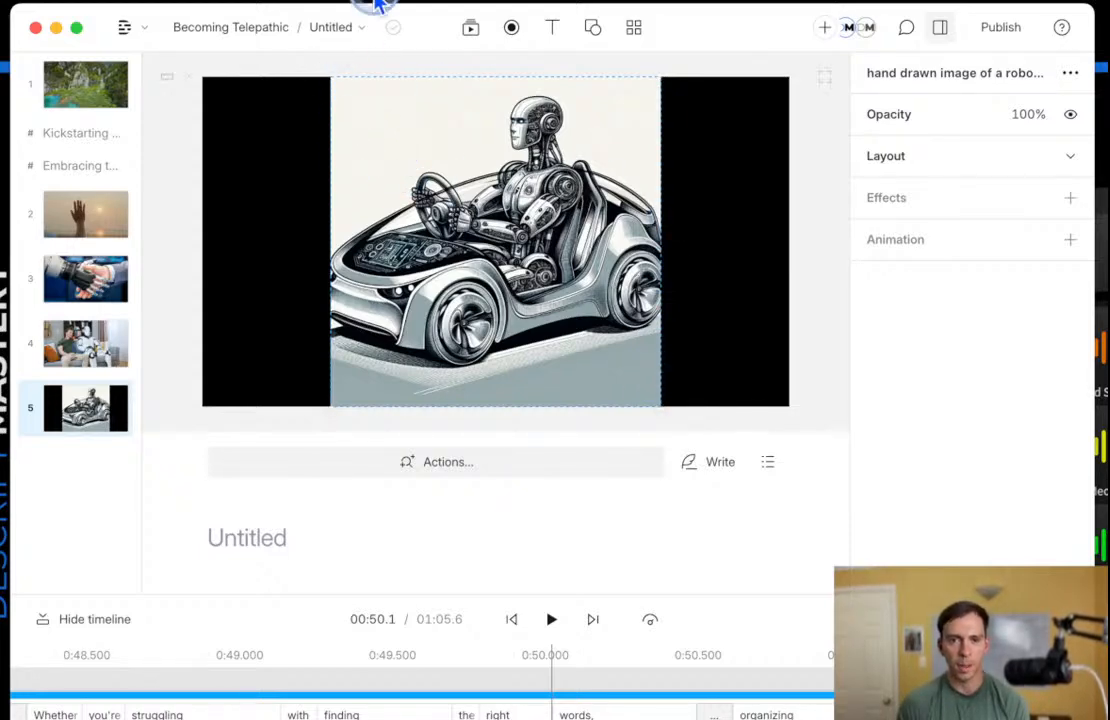
Review the generated robot images and their prompt, glance at the stock illustrations and photos, and close the media library.
click(463, 40)
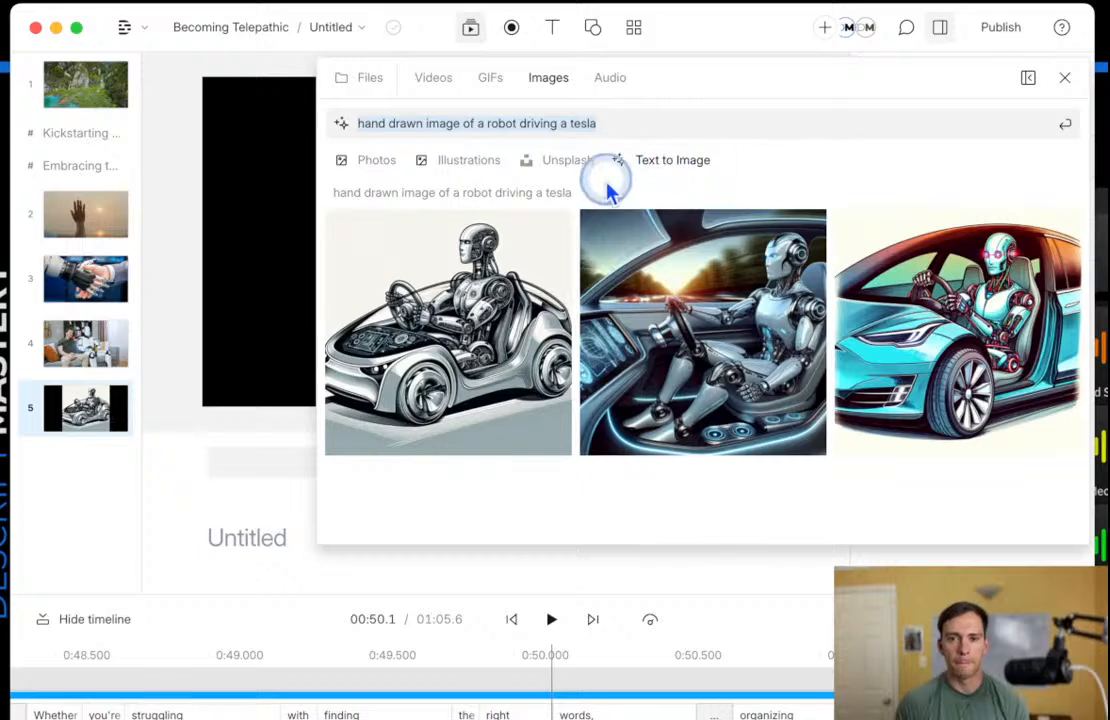
mouse_move(731, 359)
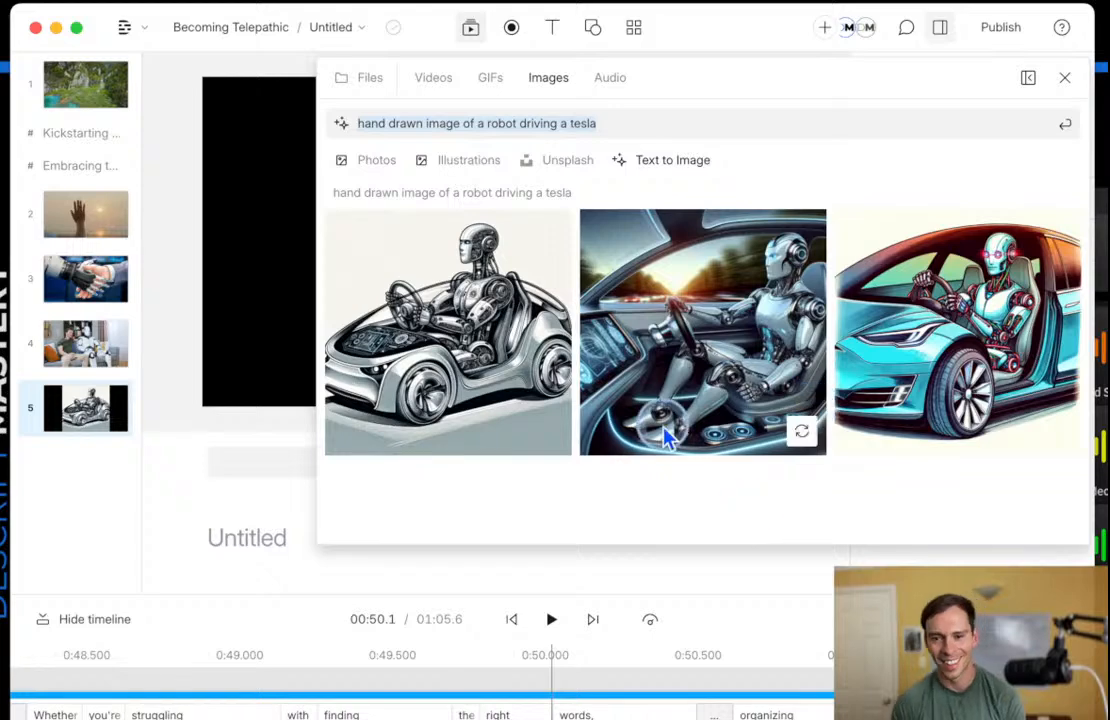
click(527, 123)
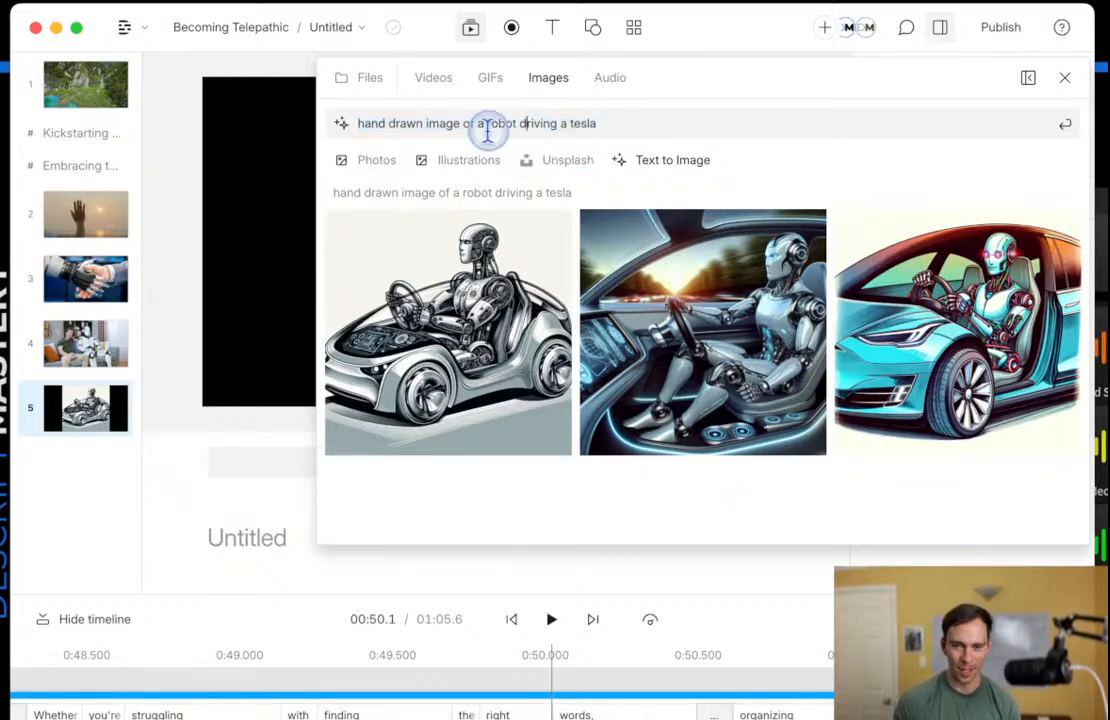
drag(427, 142, 531, 126)
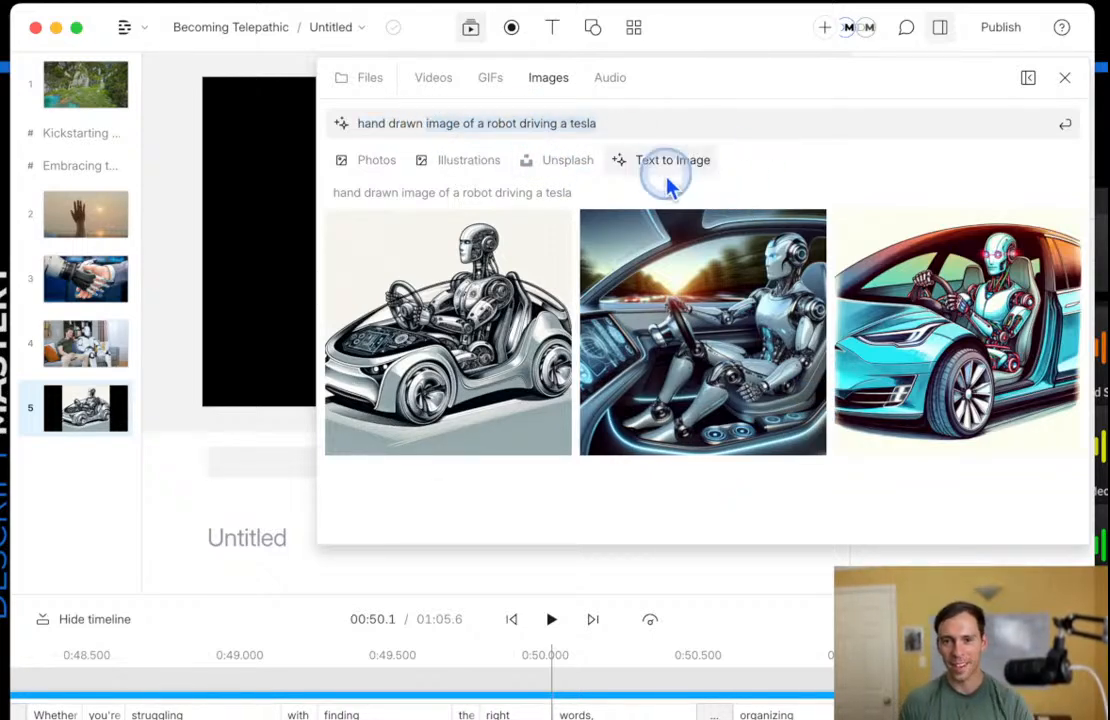
click(460, 178)
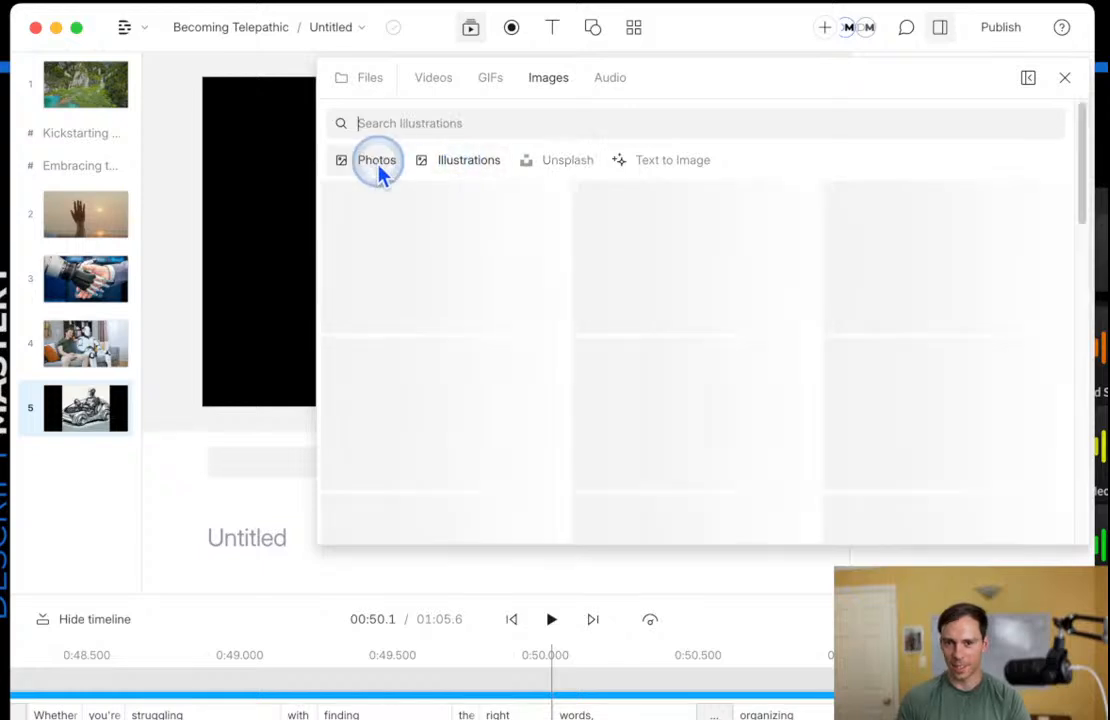
click(379, 172)
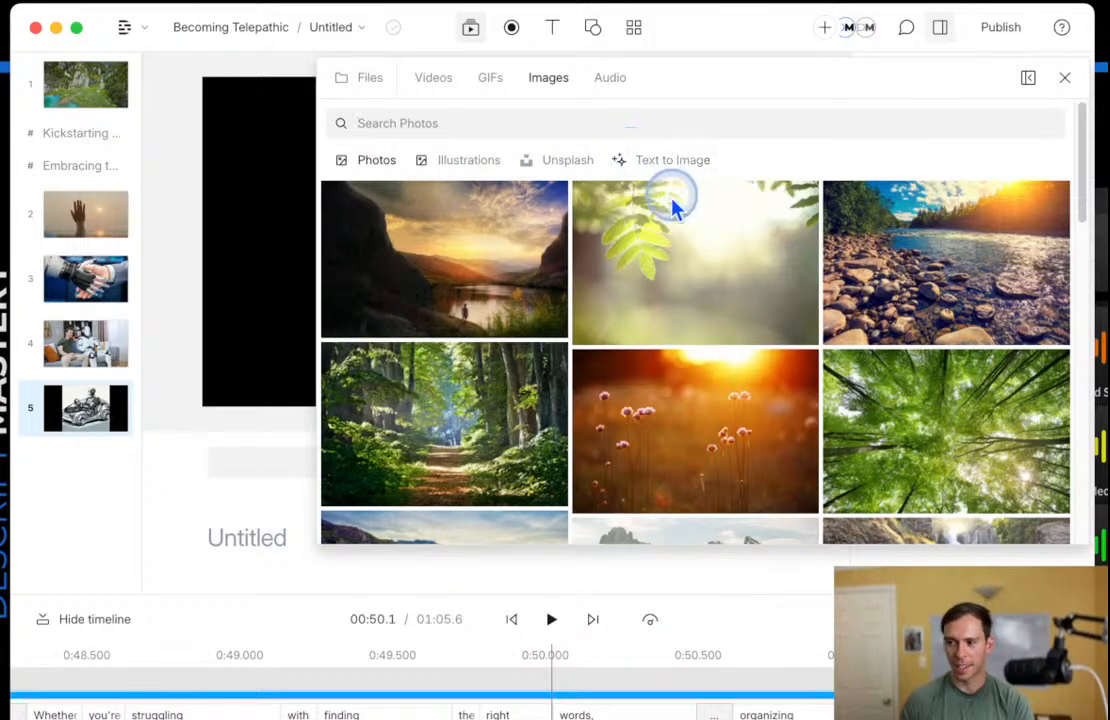
click(1064, 78)
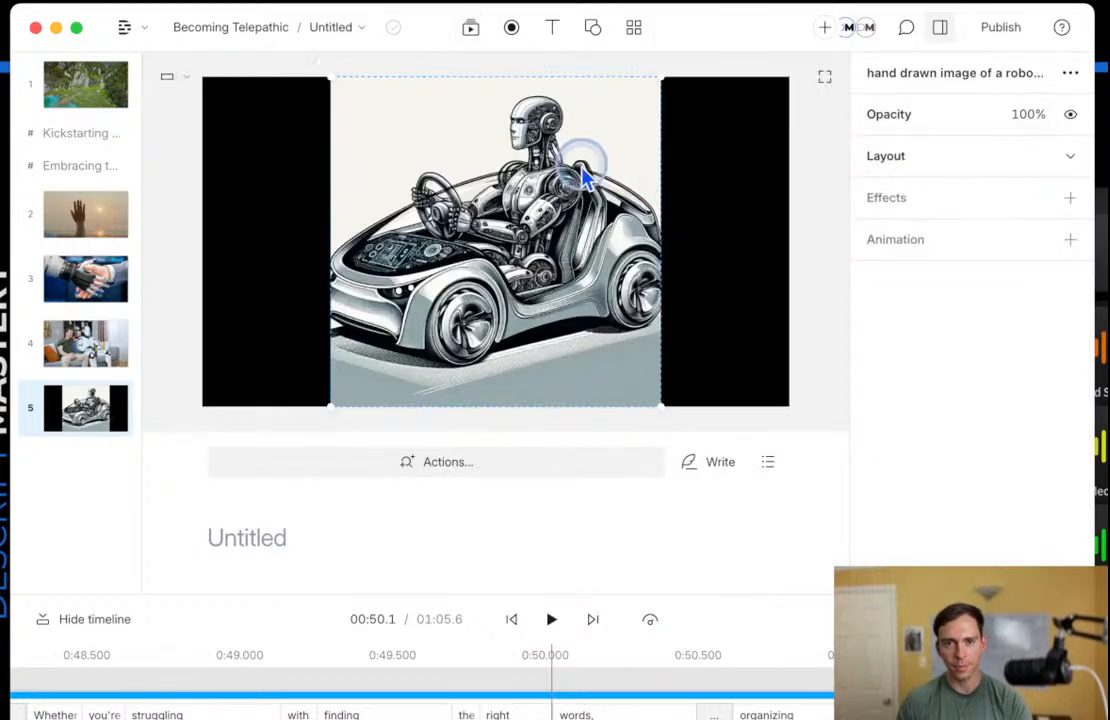
Look through the Actions list and the Ask AI editing options, and close them without running any action.
click(397, 468)
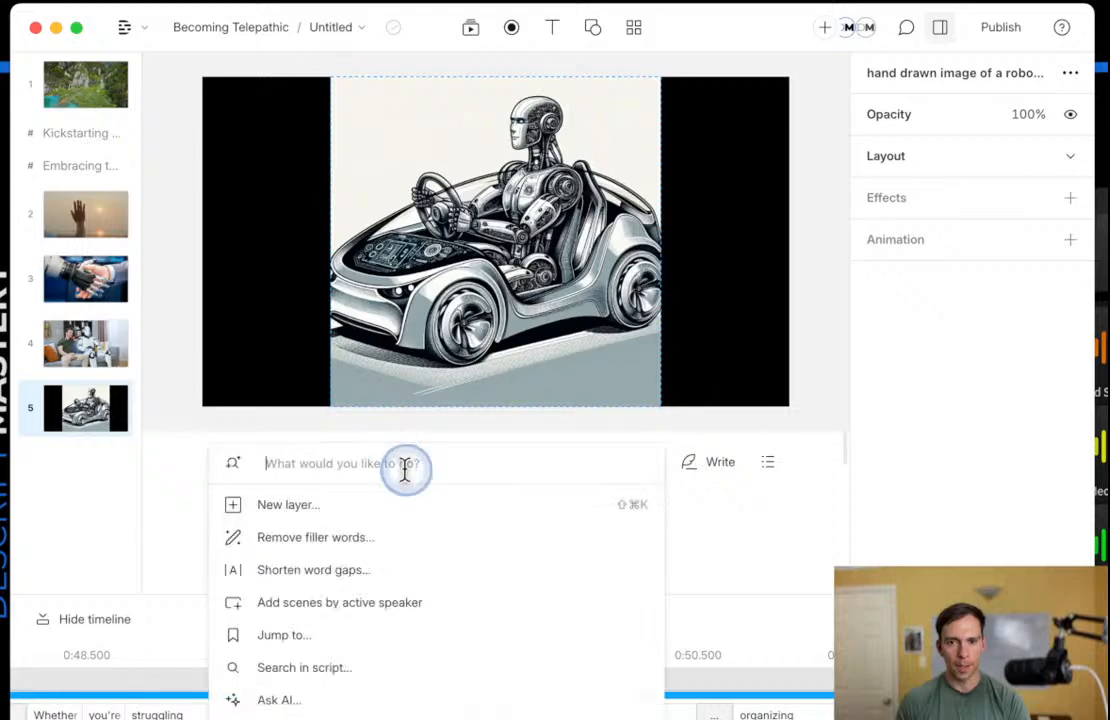
click(402, 702)
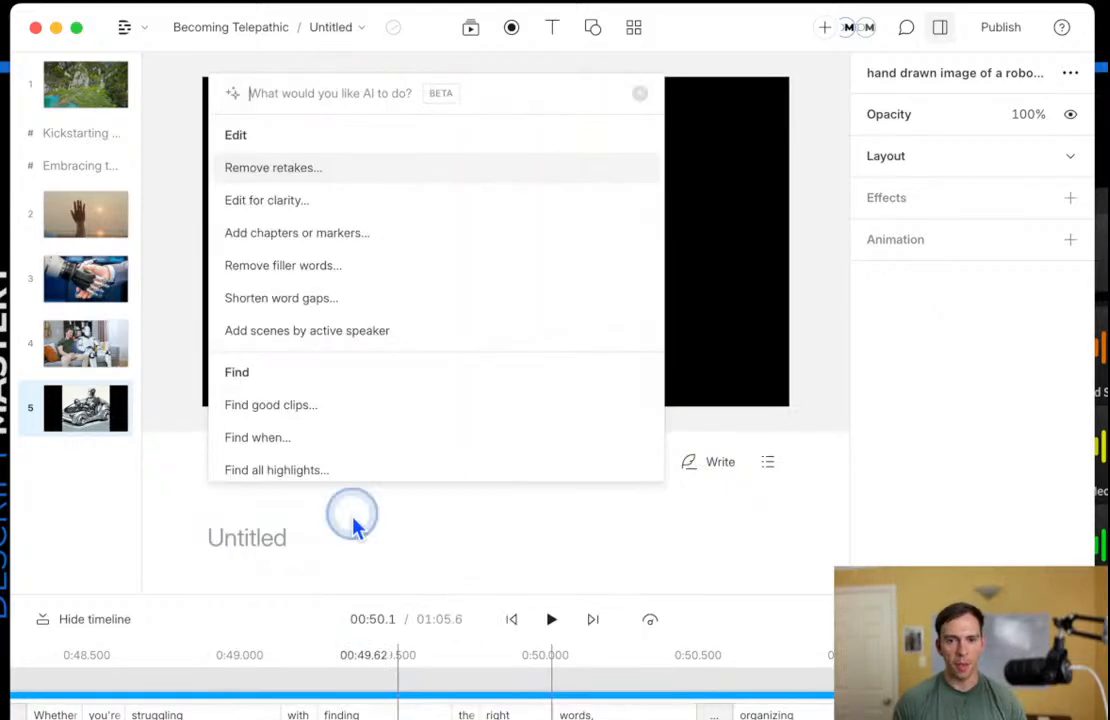
click(686, 431)
click(402, 478)
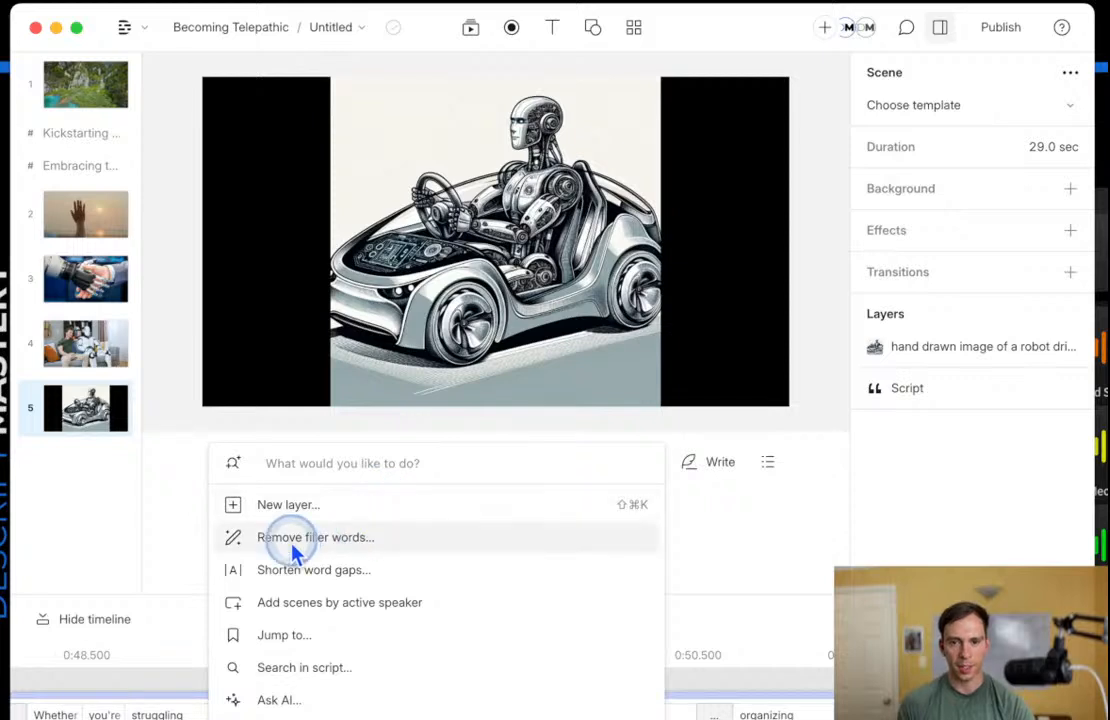
click(384, 440)
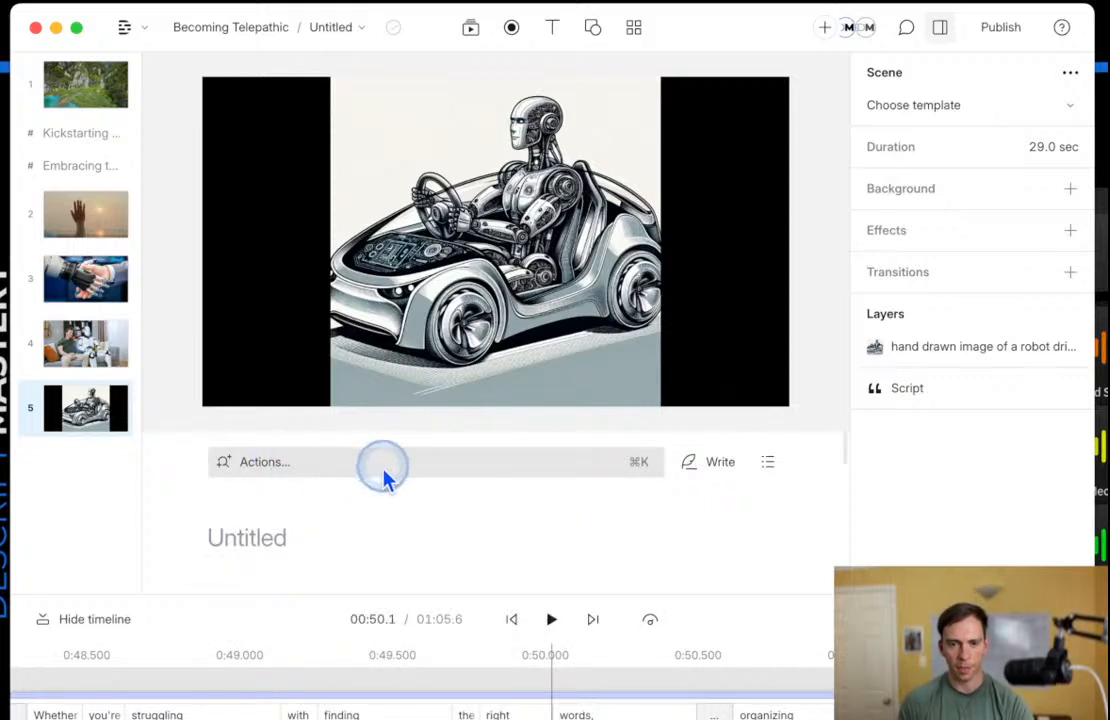
click(299, 466)
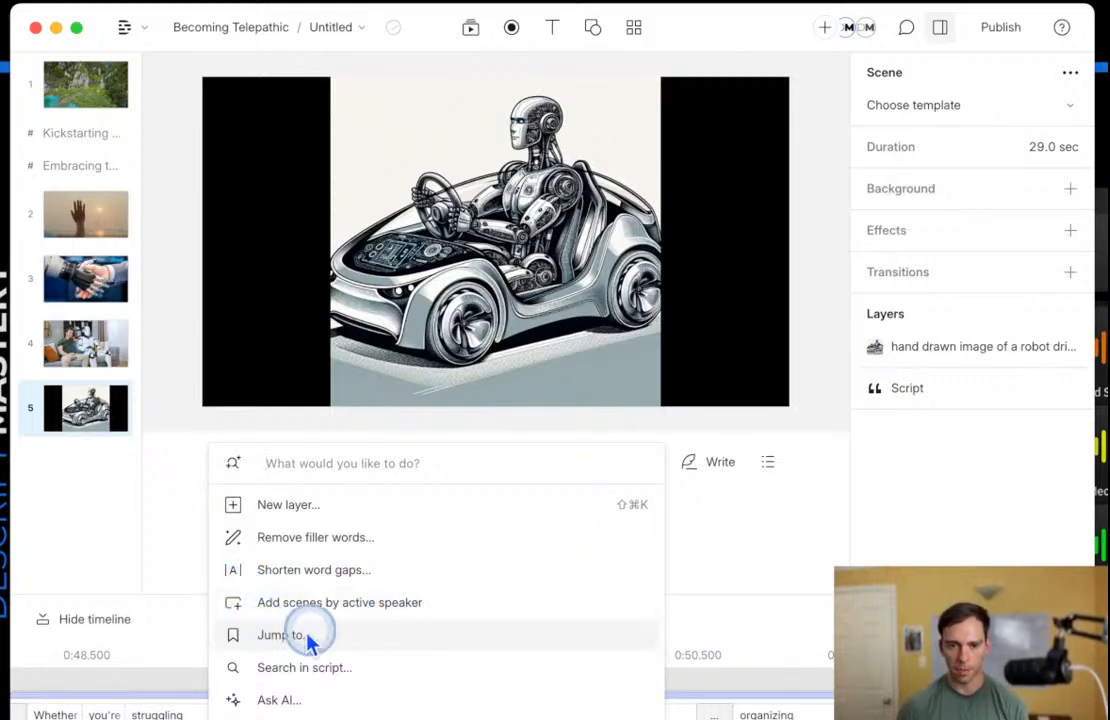
click(760, 570)
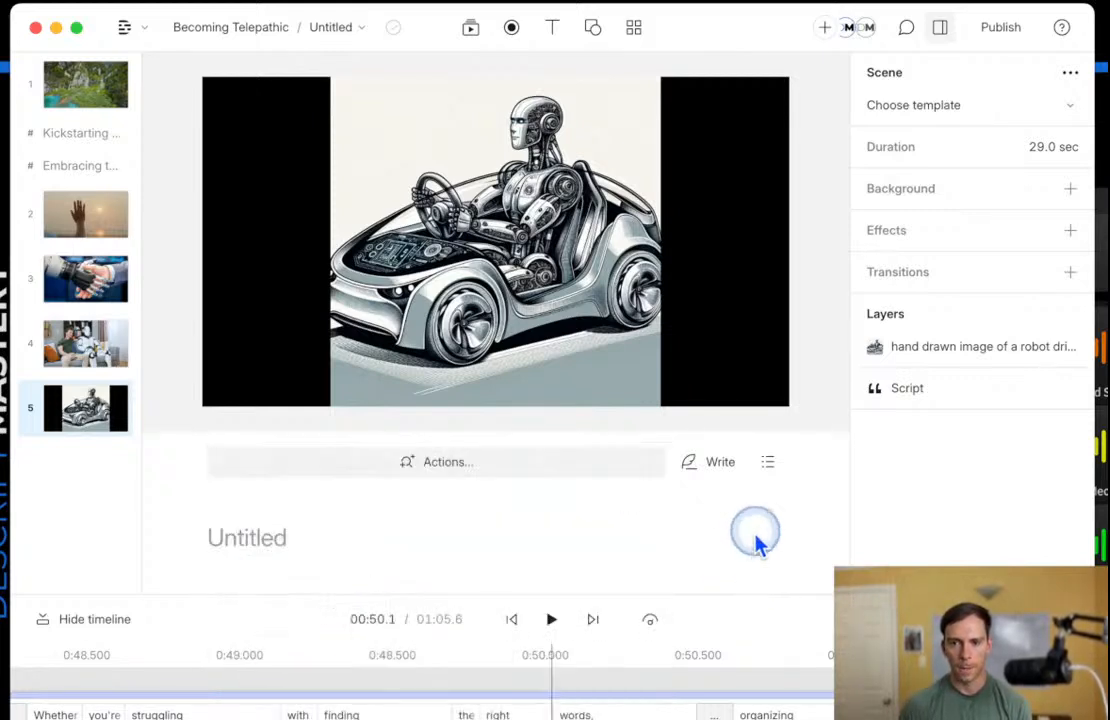
Place the playhead in scene 5's AI-voiced paragraph and enlarge the timeline to show its layers and waveforms.
scroll(420, 540, down, 10)
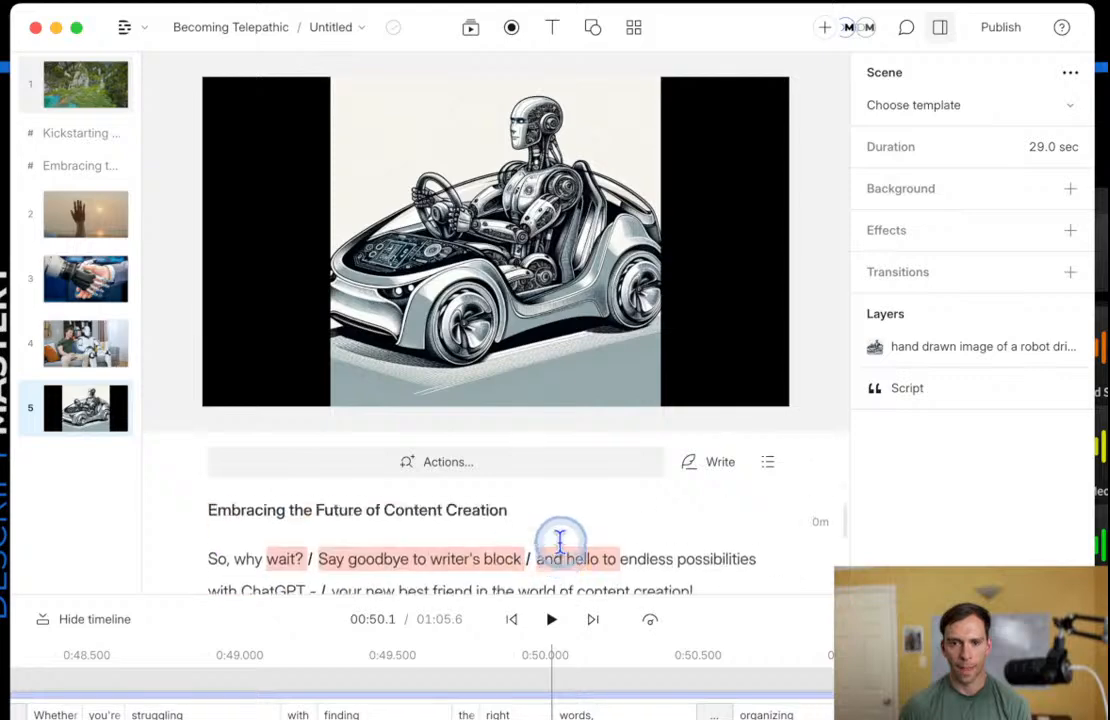
scroll(538, 553, up, 10)
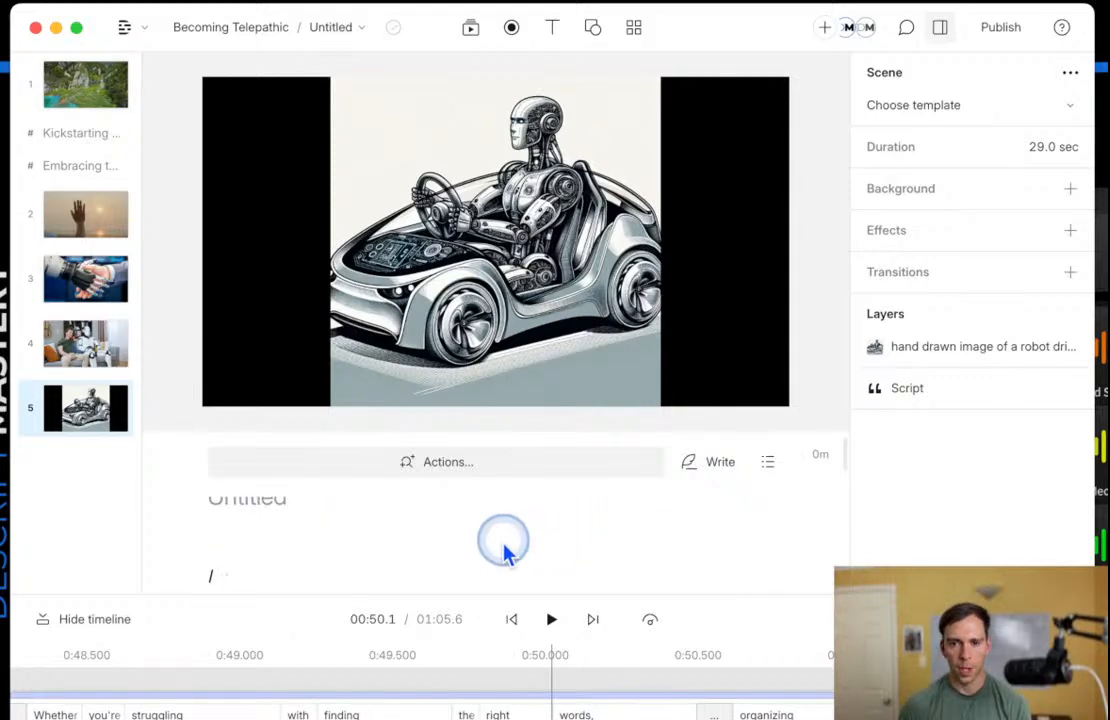
click(437, 713)
click(483, 258)
click(496, 278)
scroll(390, 580, down, 5)
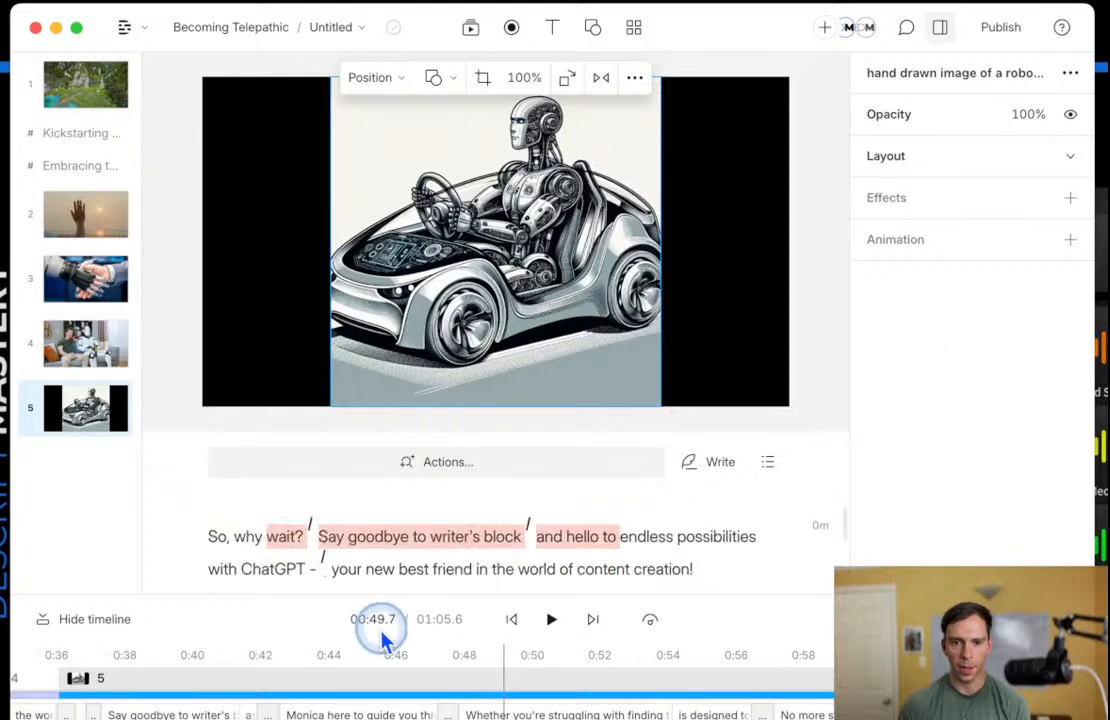
click(414, 588)
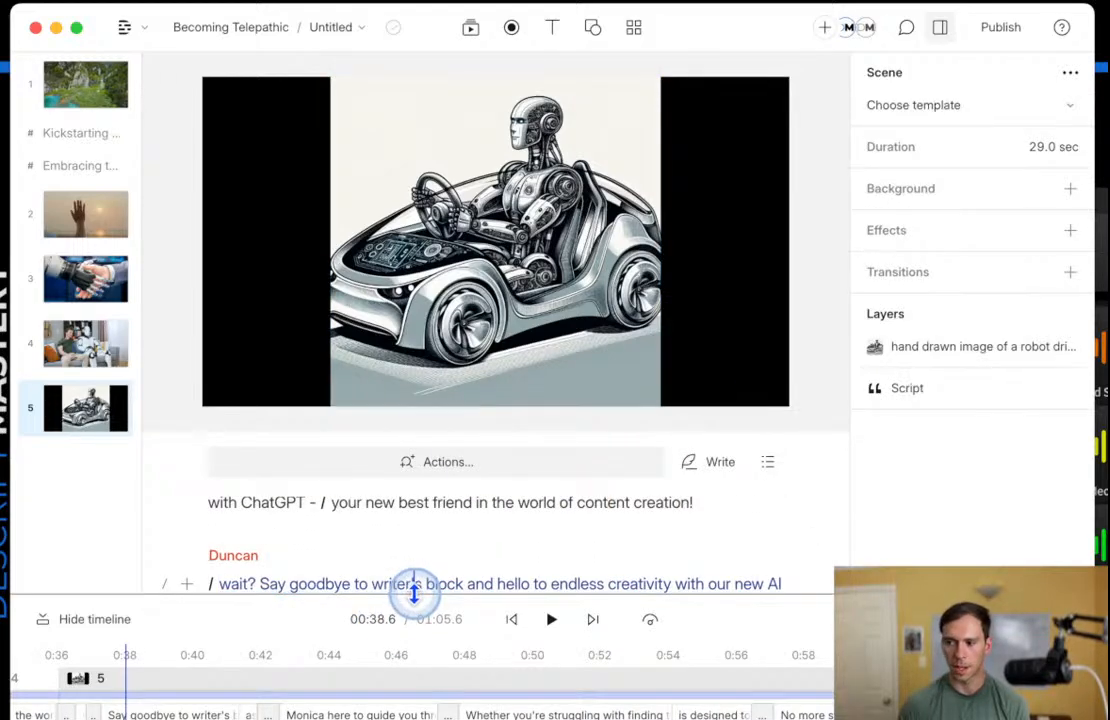
drag(414, 590, 429, 449)
click(524, 471)
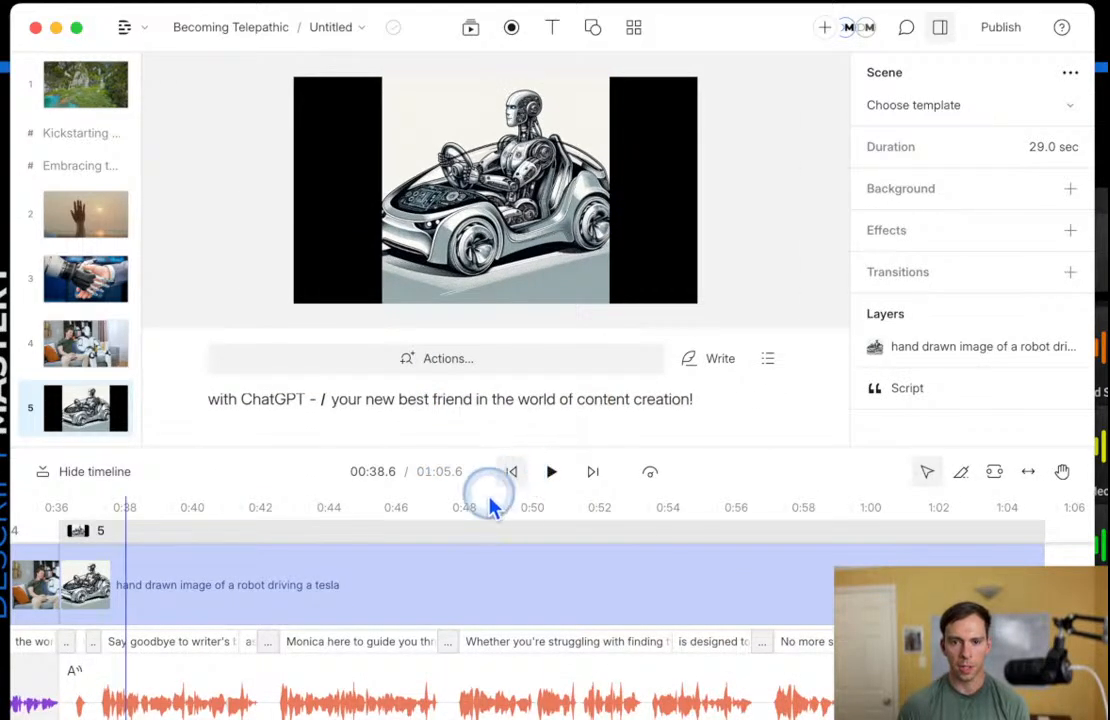
Select the script clip beginning "With ChatGPT, your creativity" and examine its audio settings and Studio Sound effect.
click(455, 686)
click(540, 488)
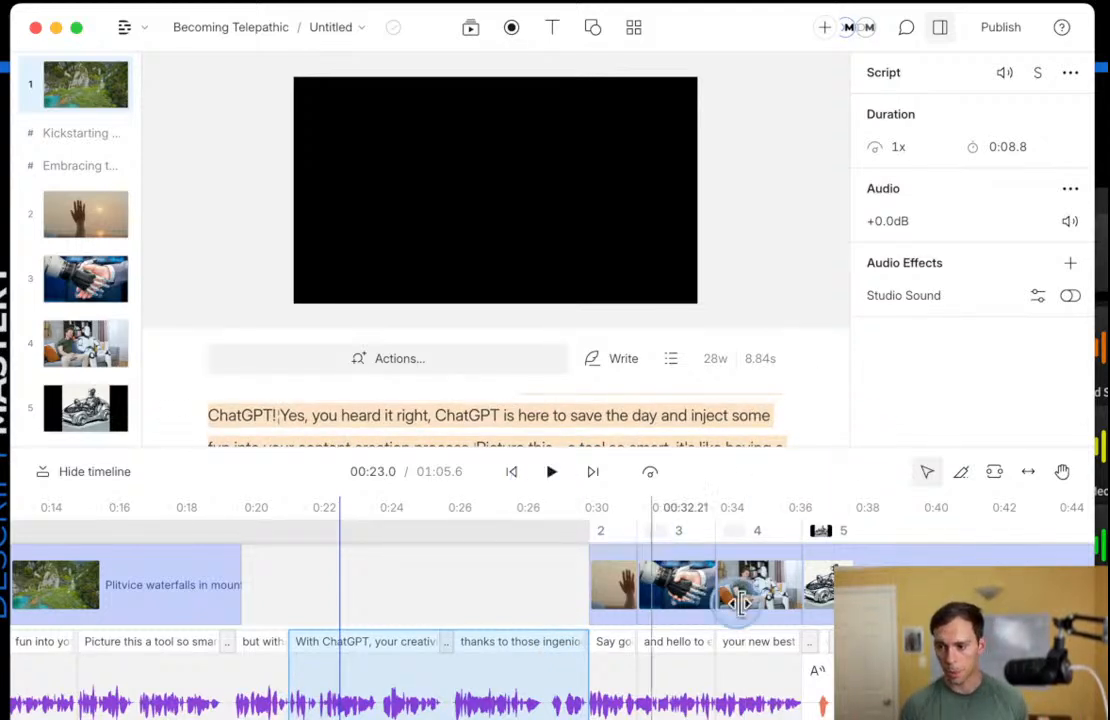
click(1104, 530)
click(905, 403)
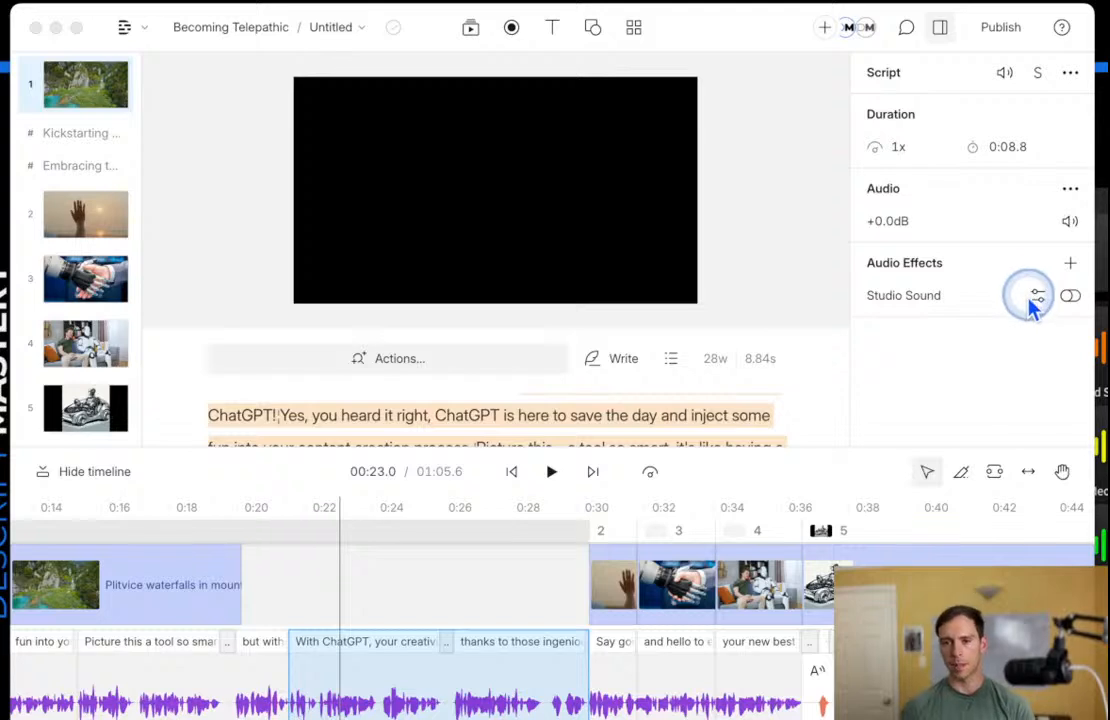
click(1068, 290)
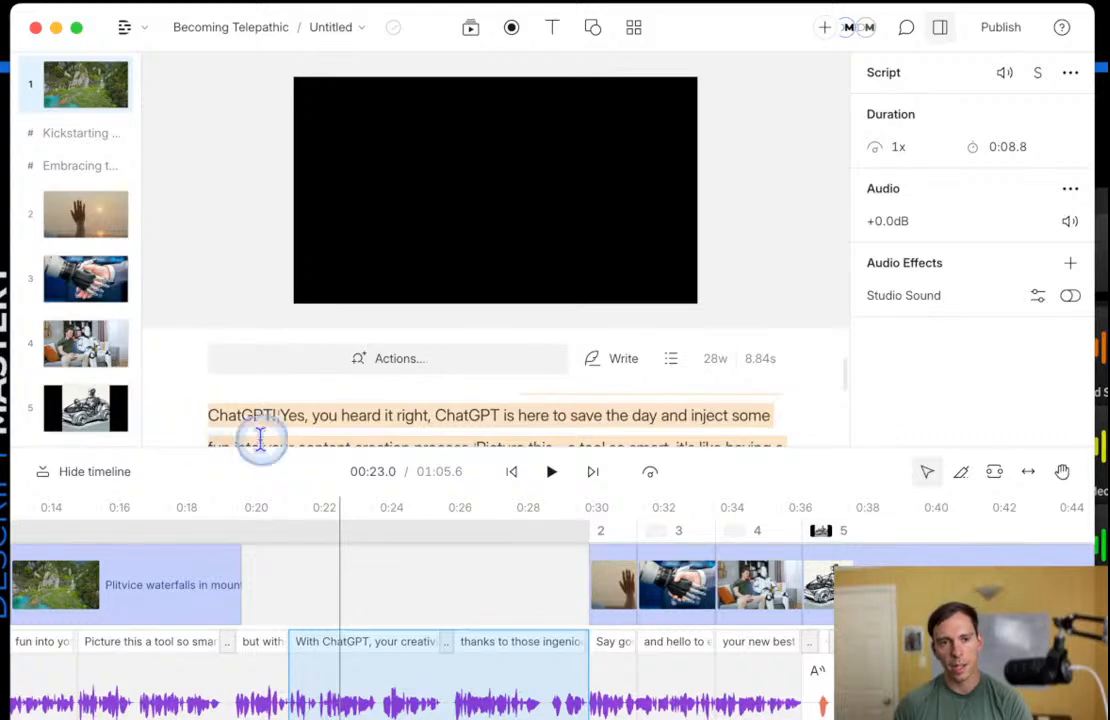
Shrink the preview to enlarge the script area, and switch to Write mode at scene 5's AI-voiced paragraph.
scroll(706, 397, down, 5)
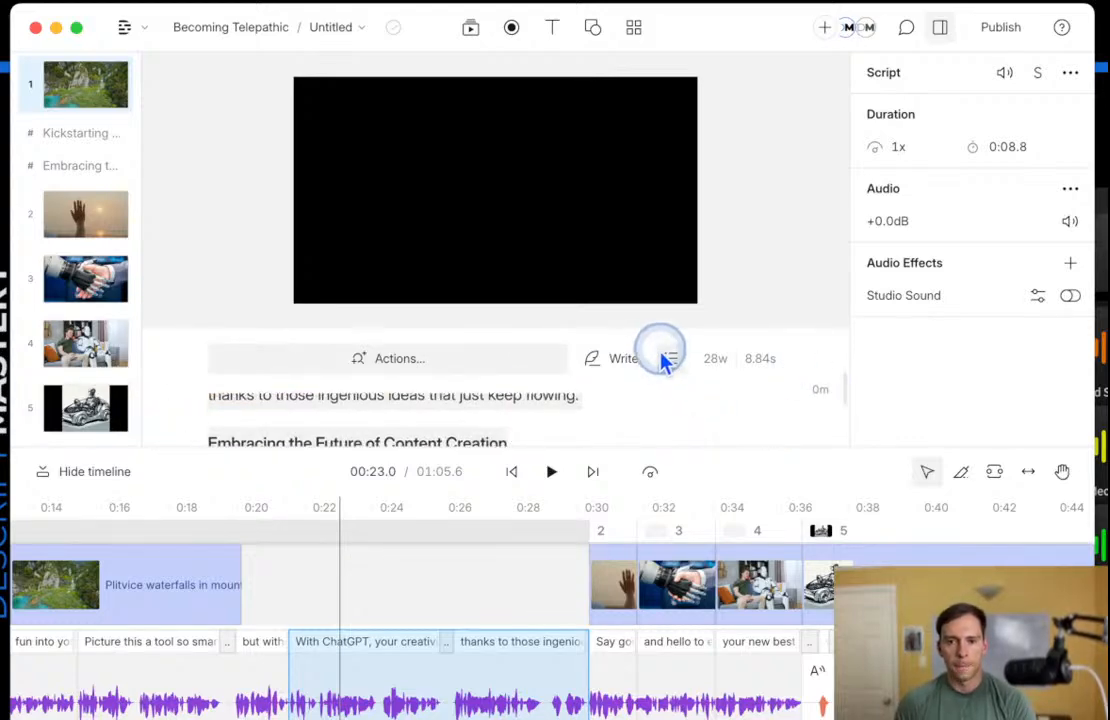
drag(639, 330, 634, 258)
scroll(610, 385, down, 5)
scroll(560, 408, up, 2)
scroll(538, 363, up, 2)
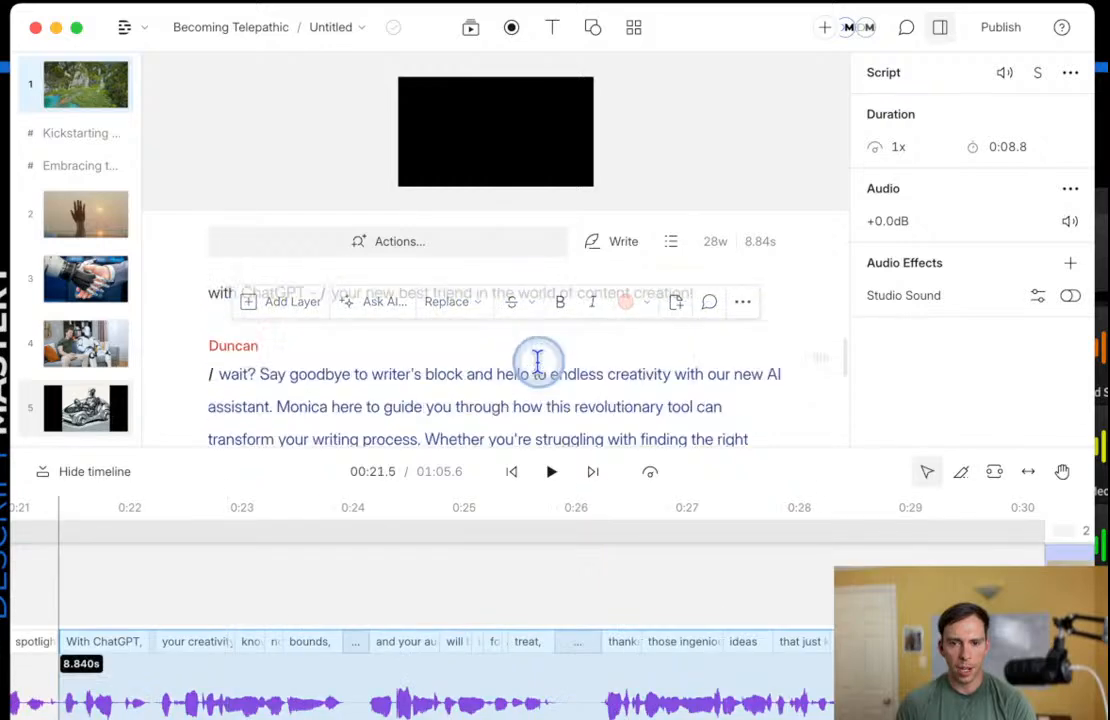
scroll(535, 370, up, 2)
scroll(558, 397, down, 2)
click(474, 417)
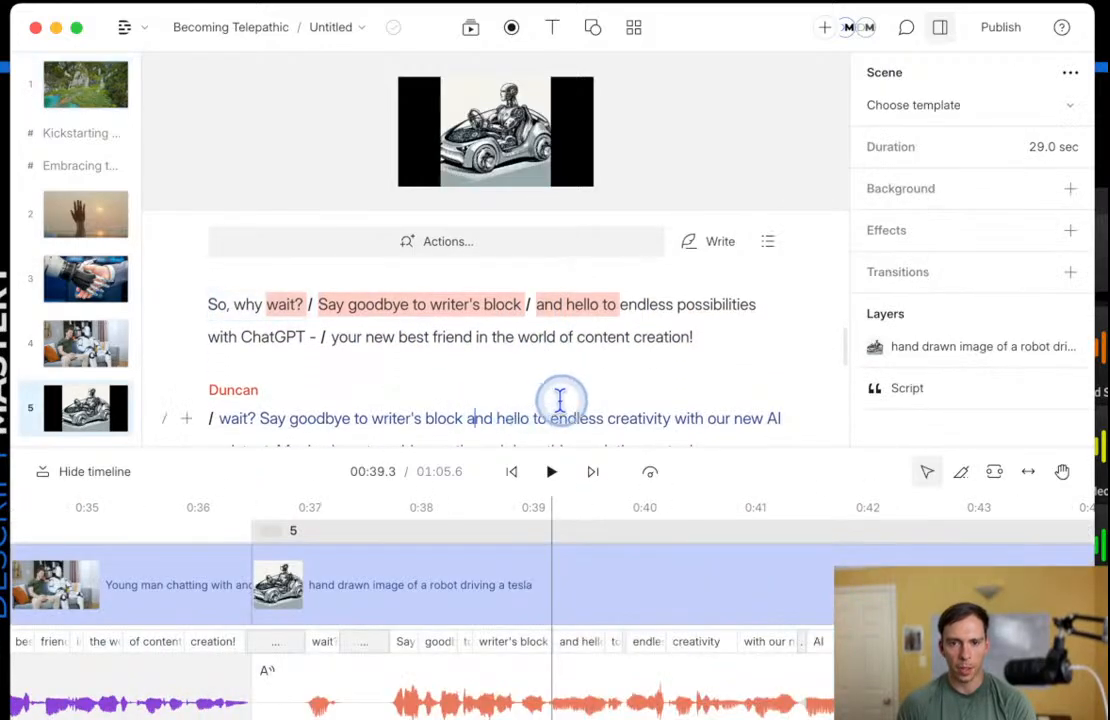
click(707, 241)
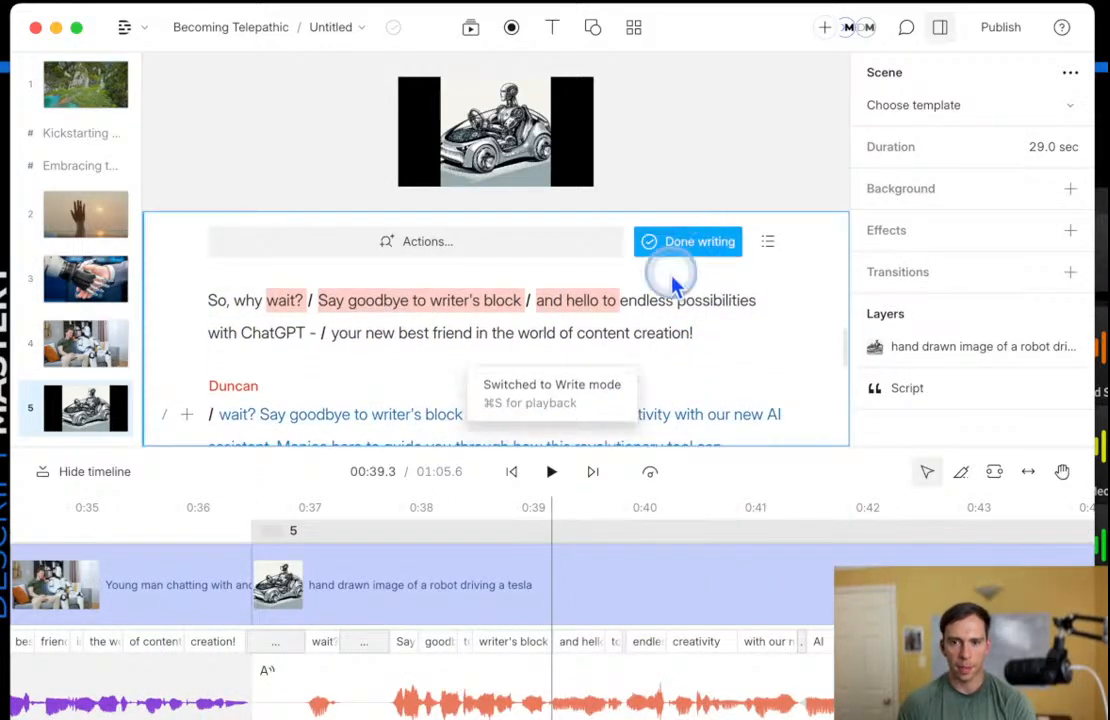
scroll(424, 392, down, 1)
scroll(645, 383, down, 1)
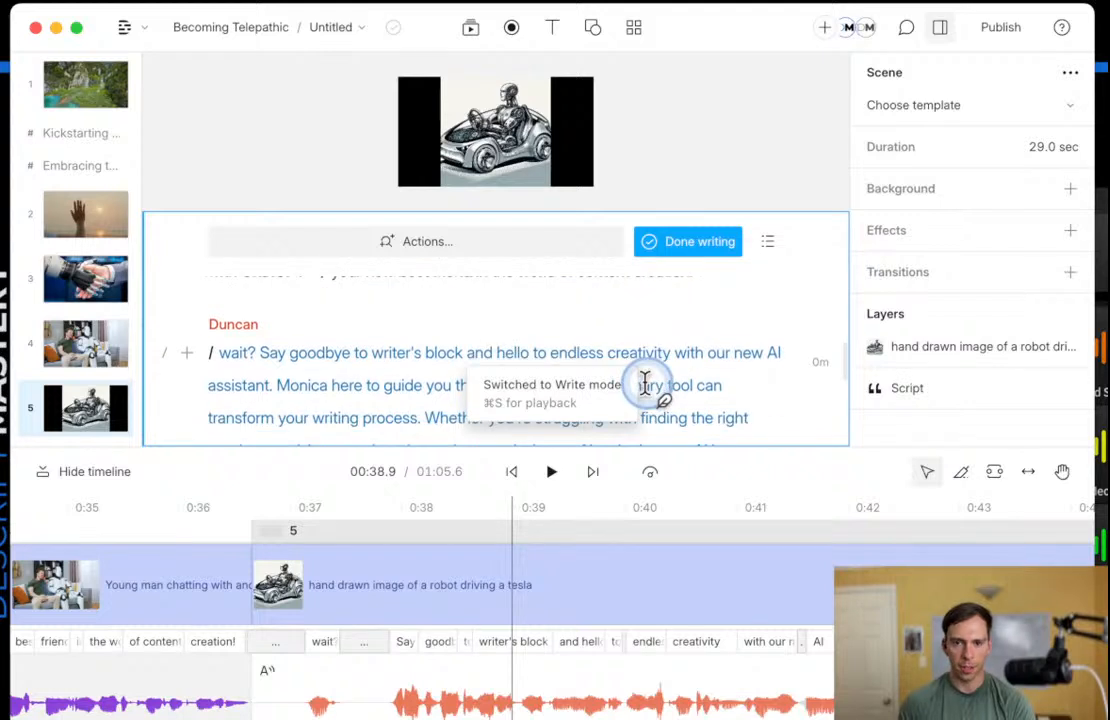
Delete the word "writer's" before "block" in the AI-voiced paragraph's first sentence.
key(Left)
key(Left)
key(Left)
key(Left)
key(Left)
key(Left)
key(Left)
key(Left)
key(BackSpace)
key(BackSpace)
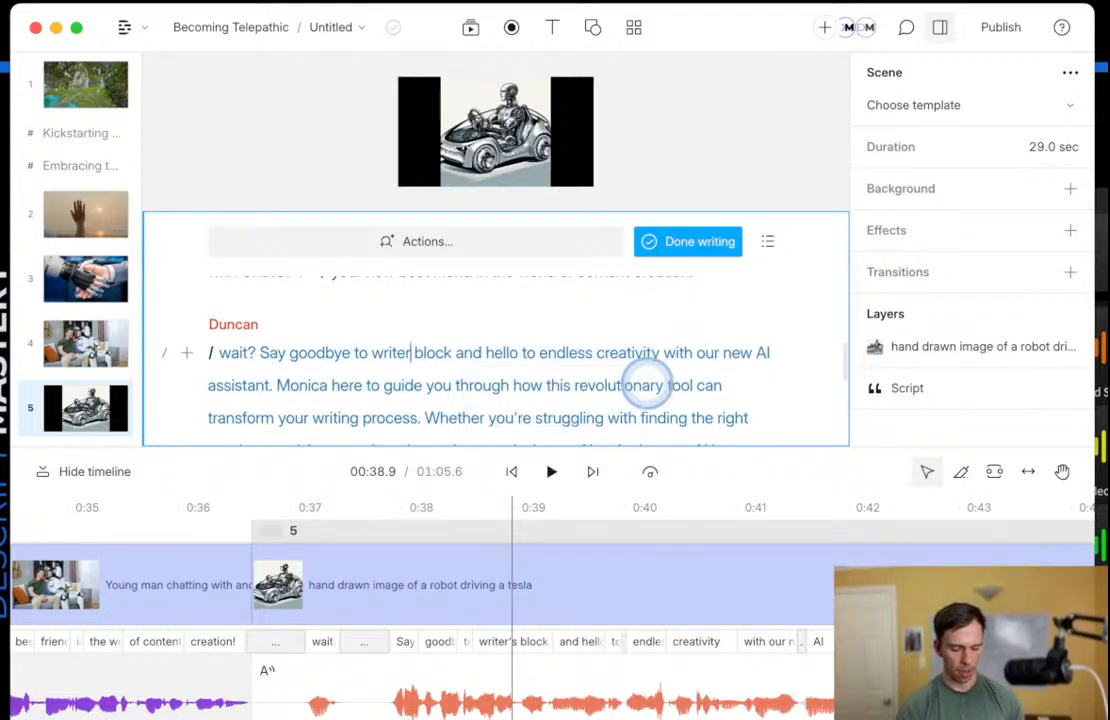
key(BackSpace)
key(BackSpace)
key(BackSpace)
key(BackSpace)
key(BackSpace)
key(BackSpace)
key(BackSpace)
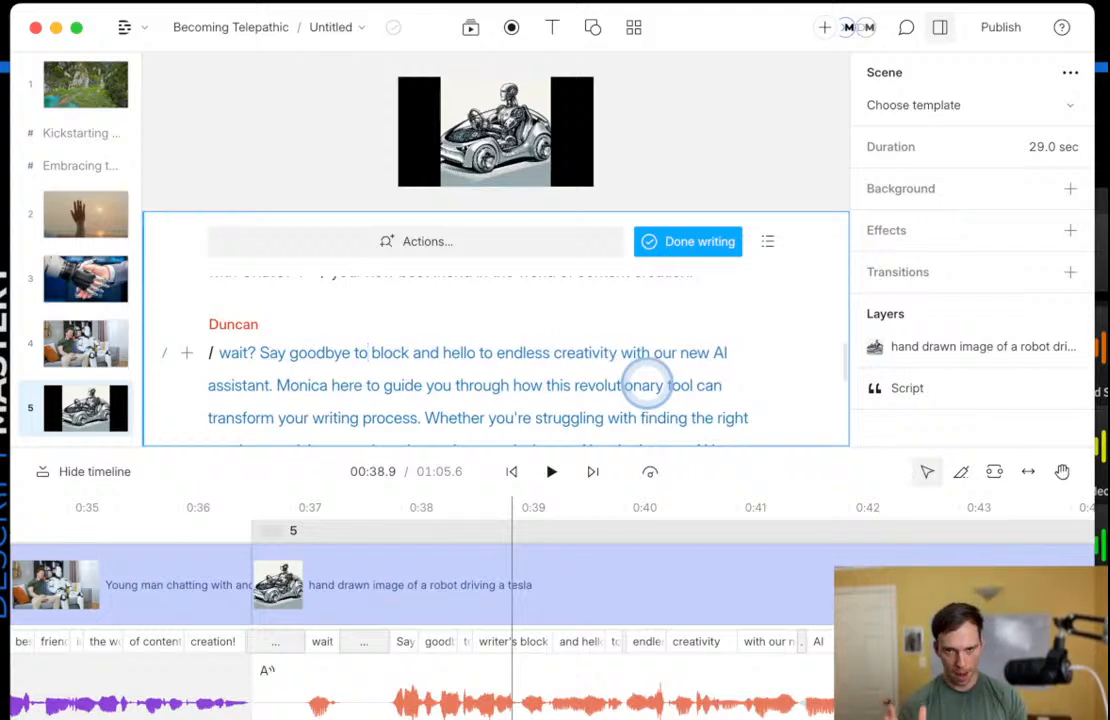
Delete the text from "Say goodbye" through the first letter of "endless" in the AI-voiced paragraph and finish writing.
drag(260, 352, 506, 352)
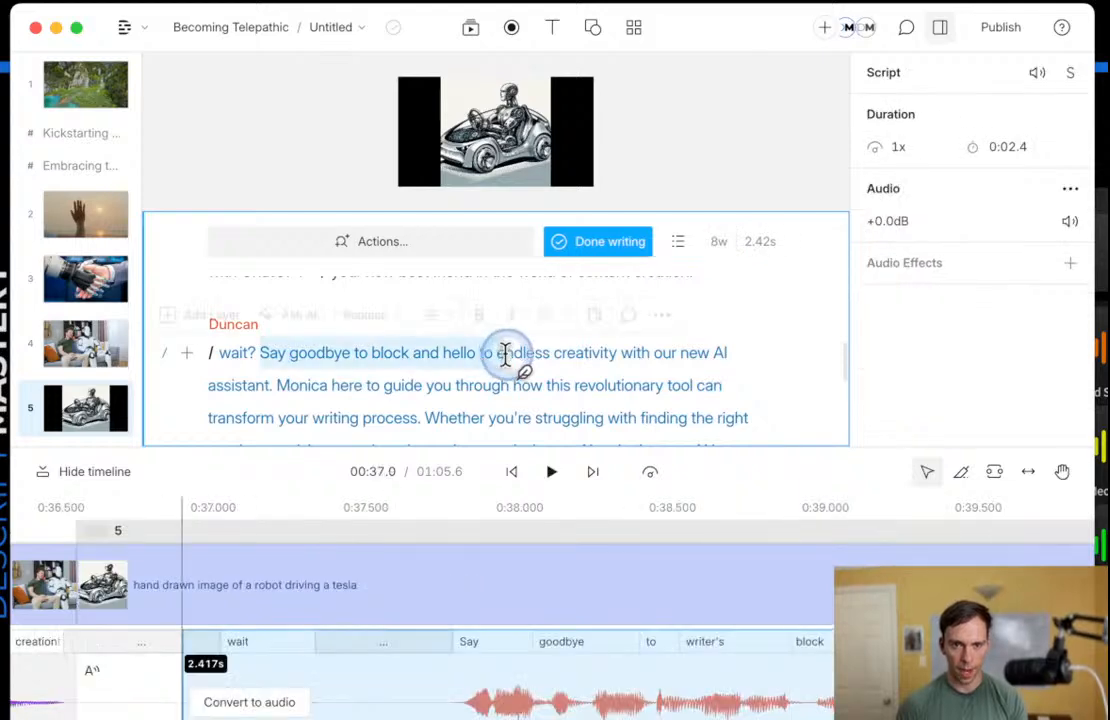
key(BackSpace)
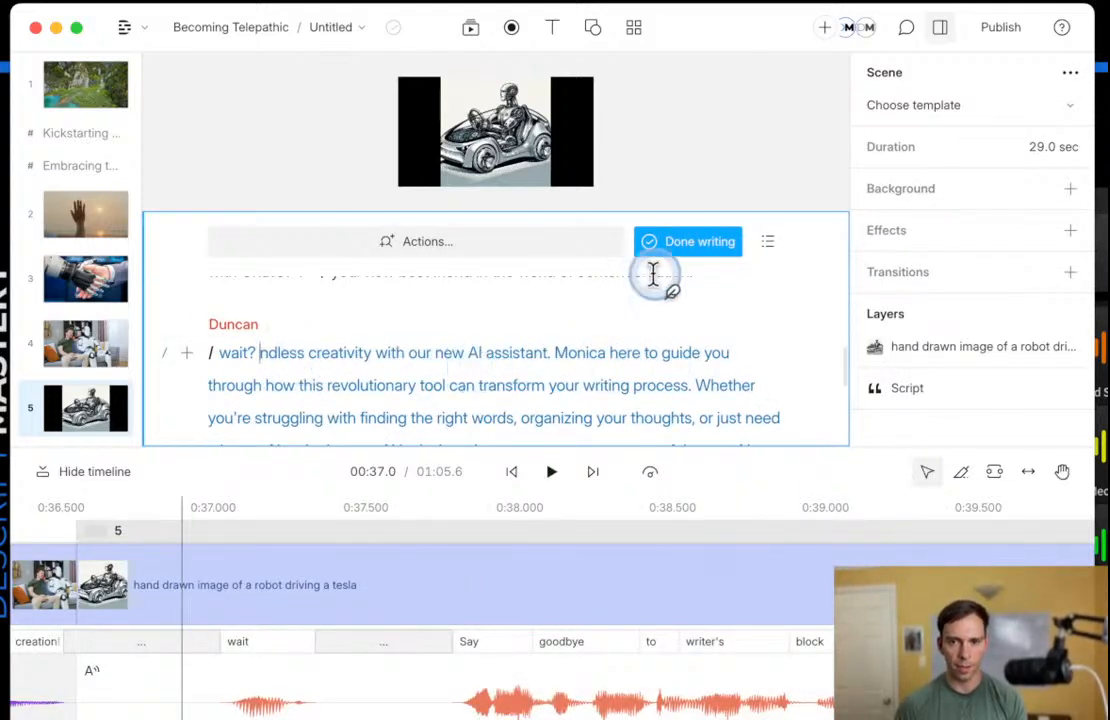
click(679, 245)
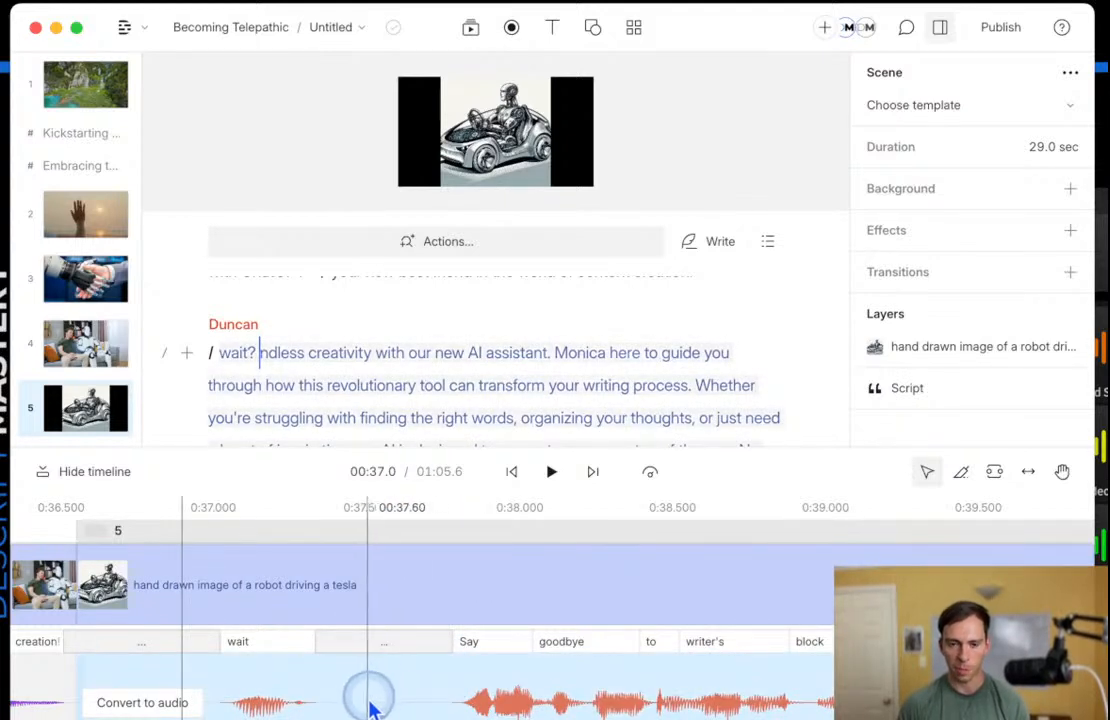
Review the edited script, select "ingenious ideas that just keep flowing." and look at its Replace options.
drag(296, 357, 513, 389)
click(515, 396)
scroll(545, 388, down, 2)
scroll(510, 365, up, 10)
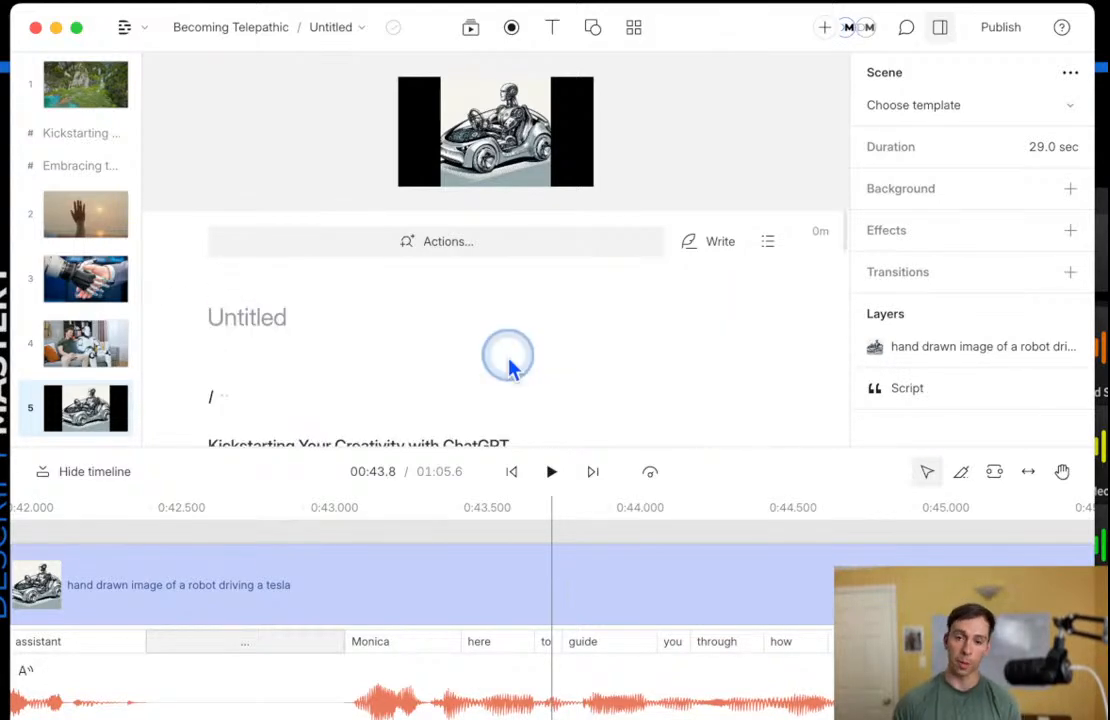
scroll(505, 360, down, 5)
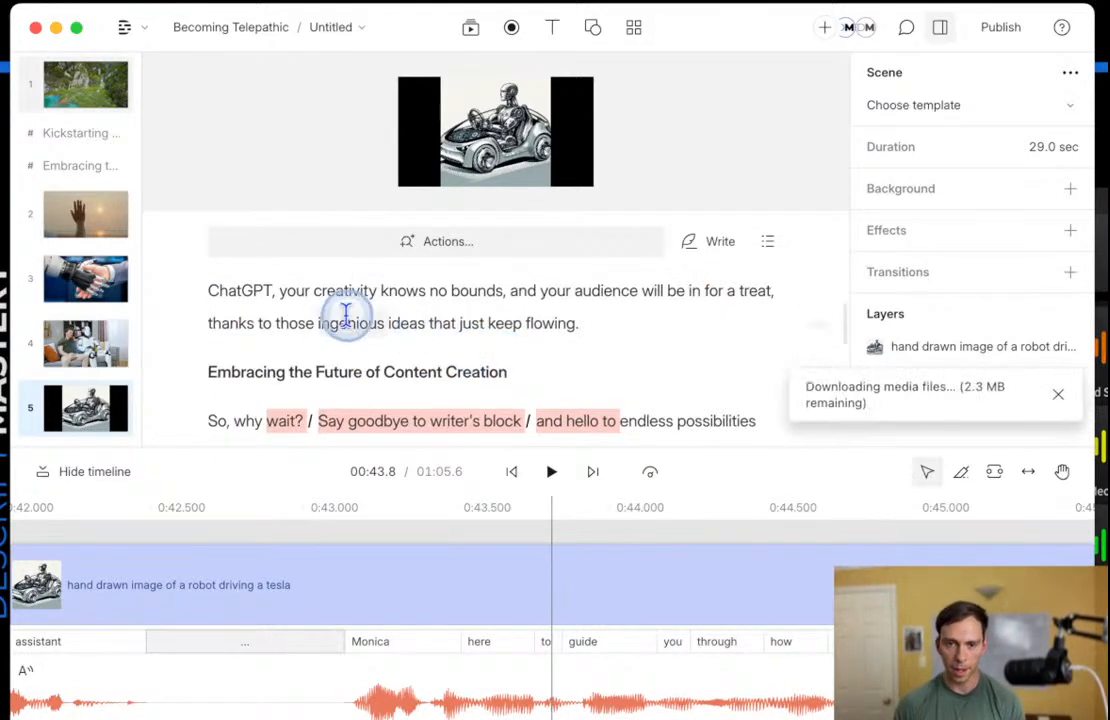
drag(354, 335, 580, 337)
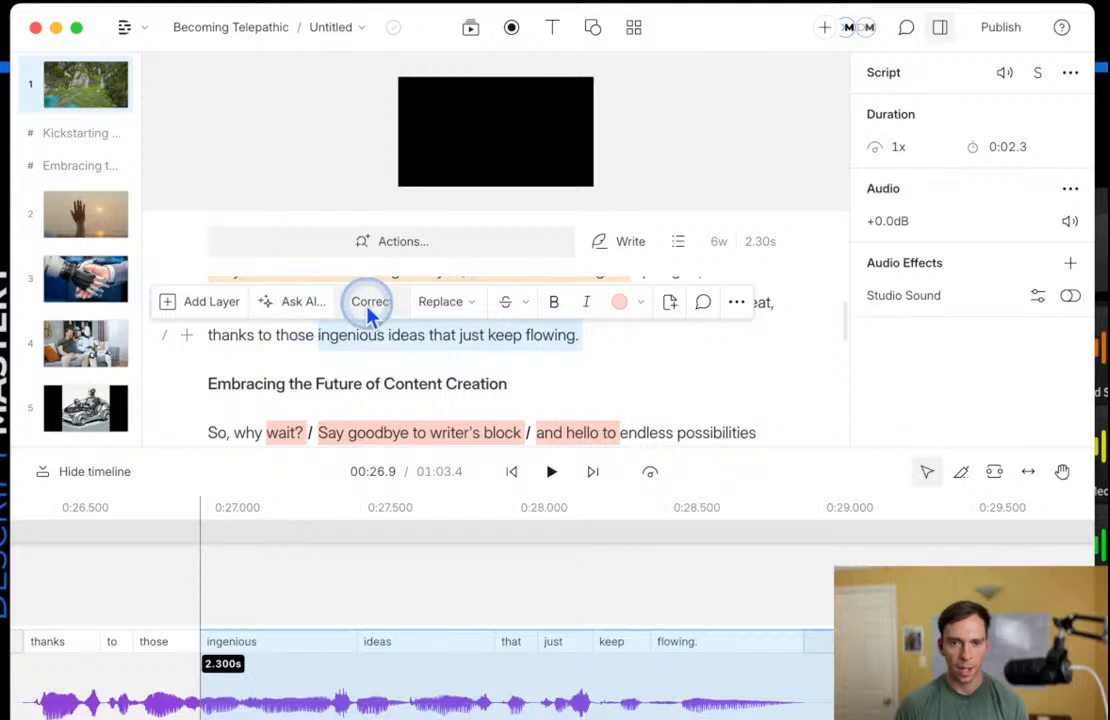
click(455, 305)
click(480, 388)
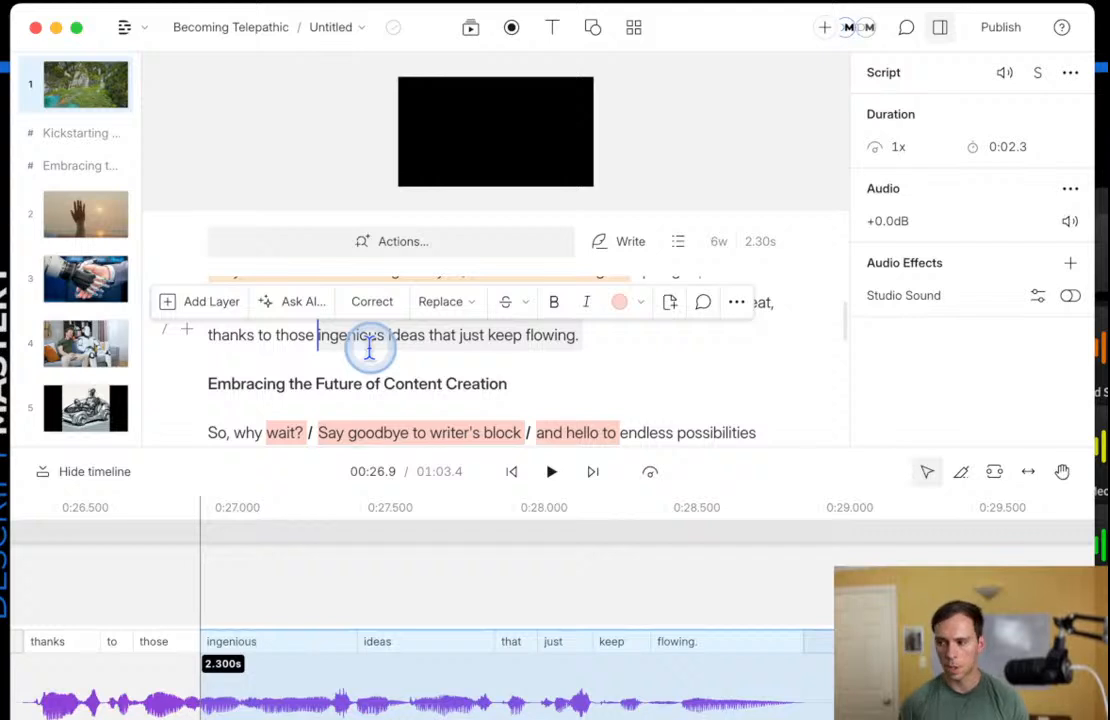
Create a new composition in the project and continue with it empty.
scroll(505, 345, down, 1)
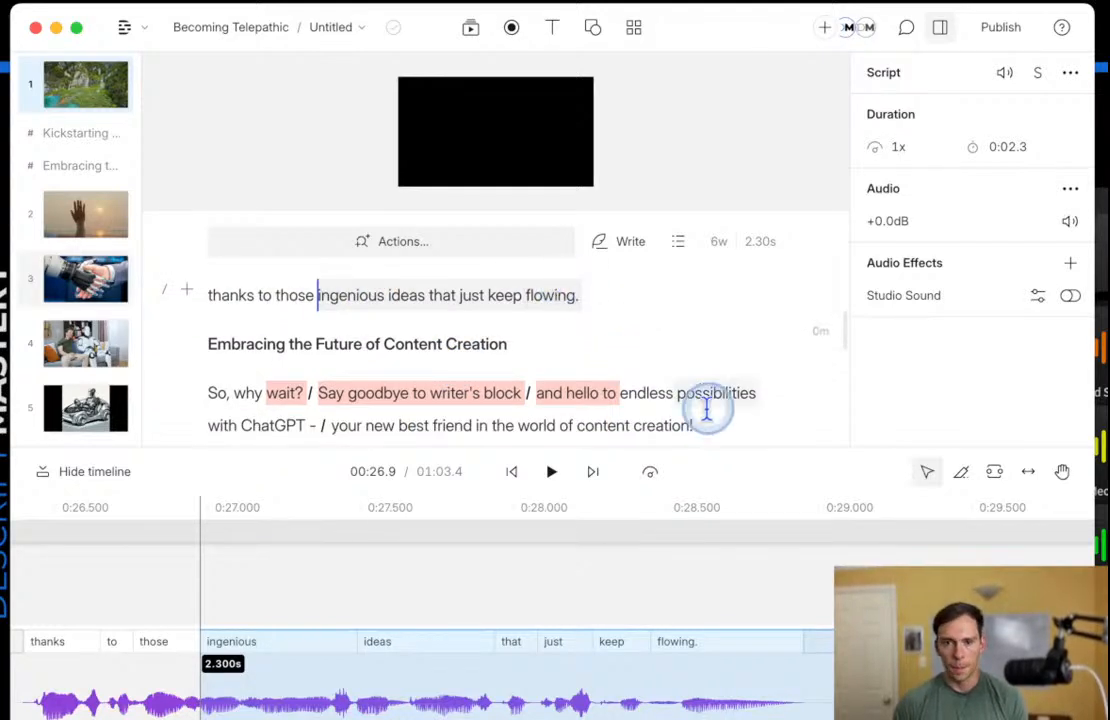
scroll(540, 330, up, 10)
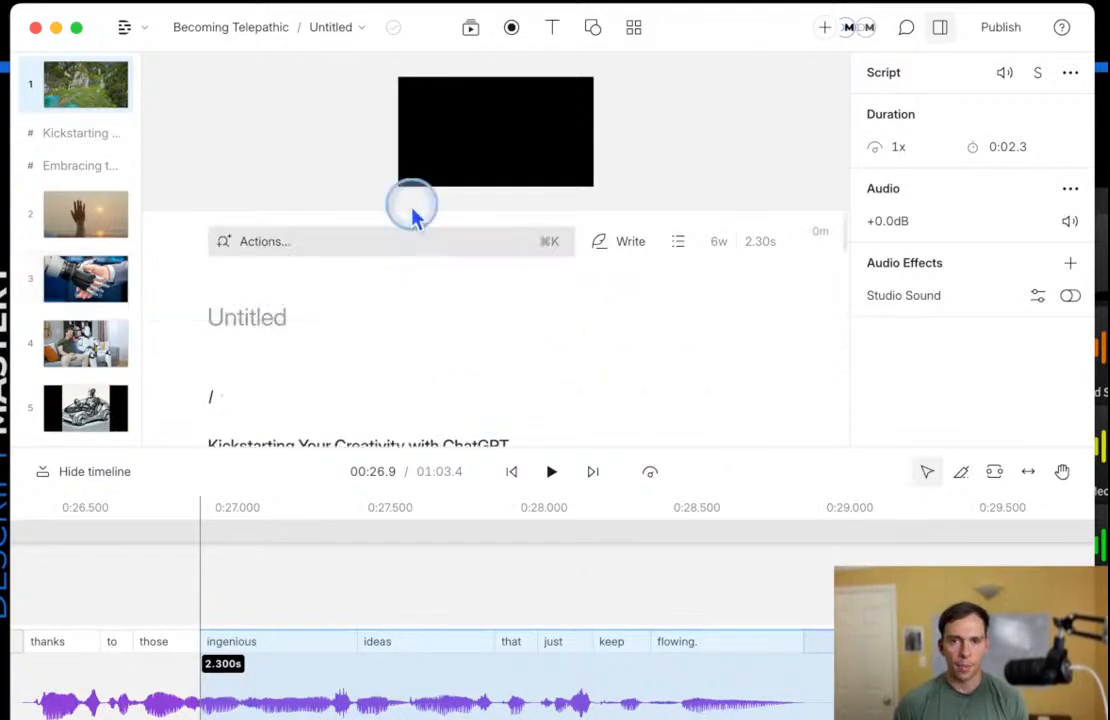
click(330, 28)
click(390, 316)
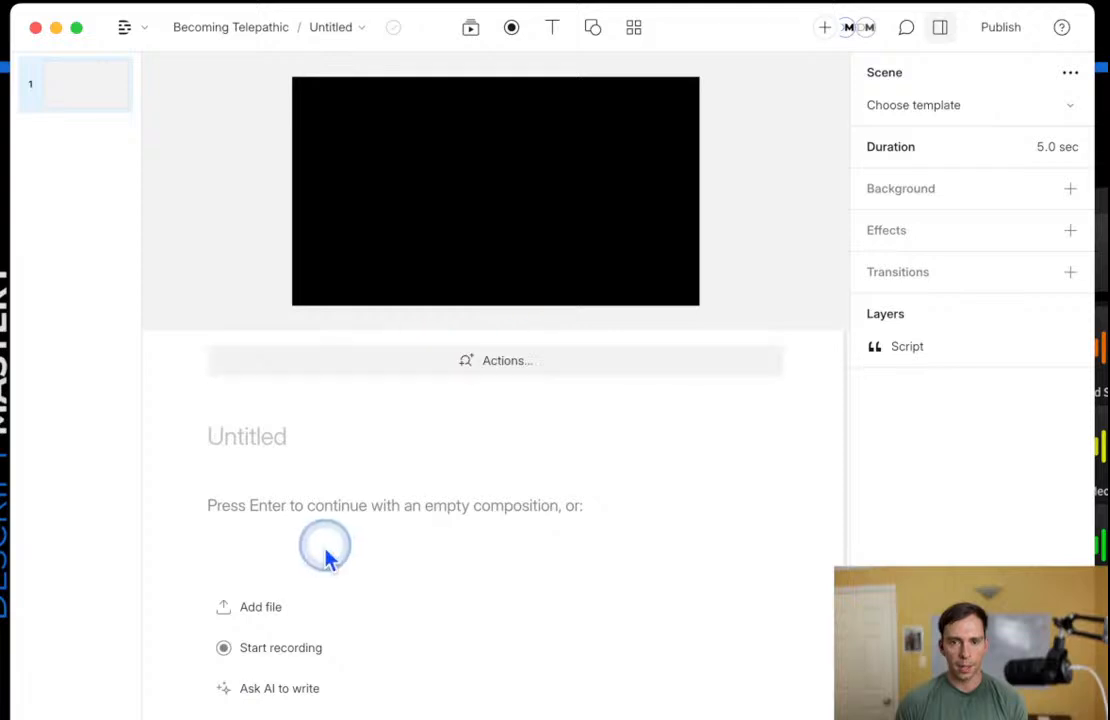
click(345, 28)
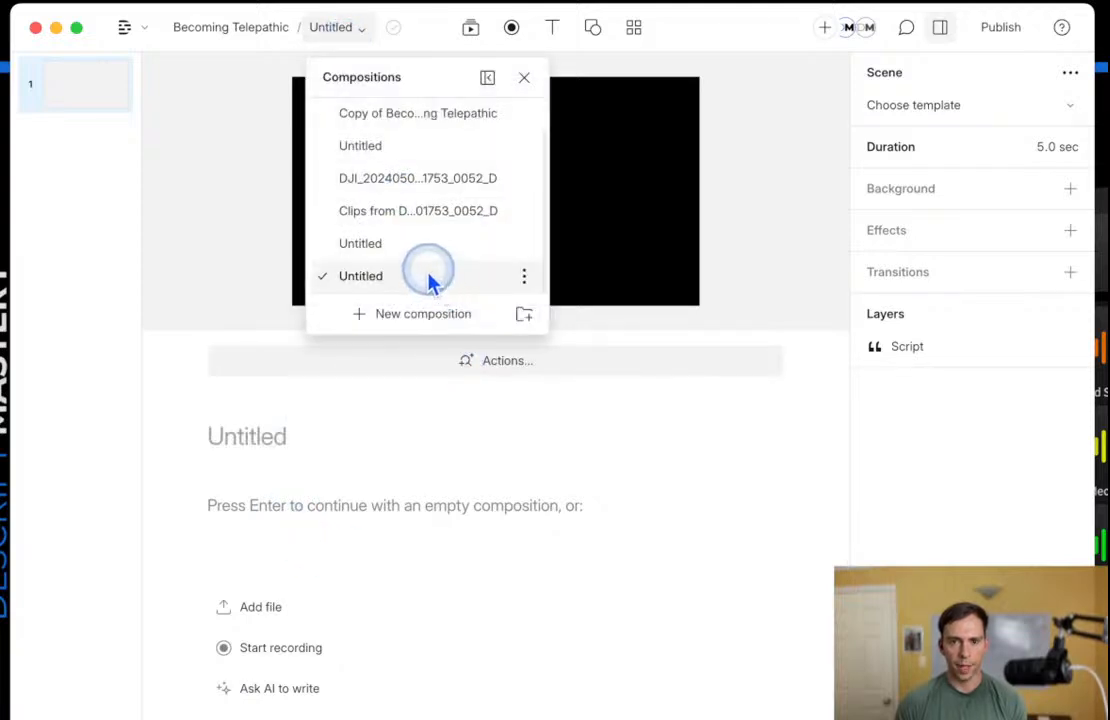
click(344, 505)
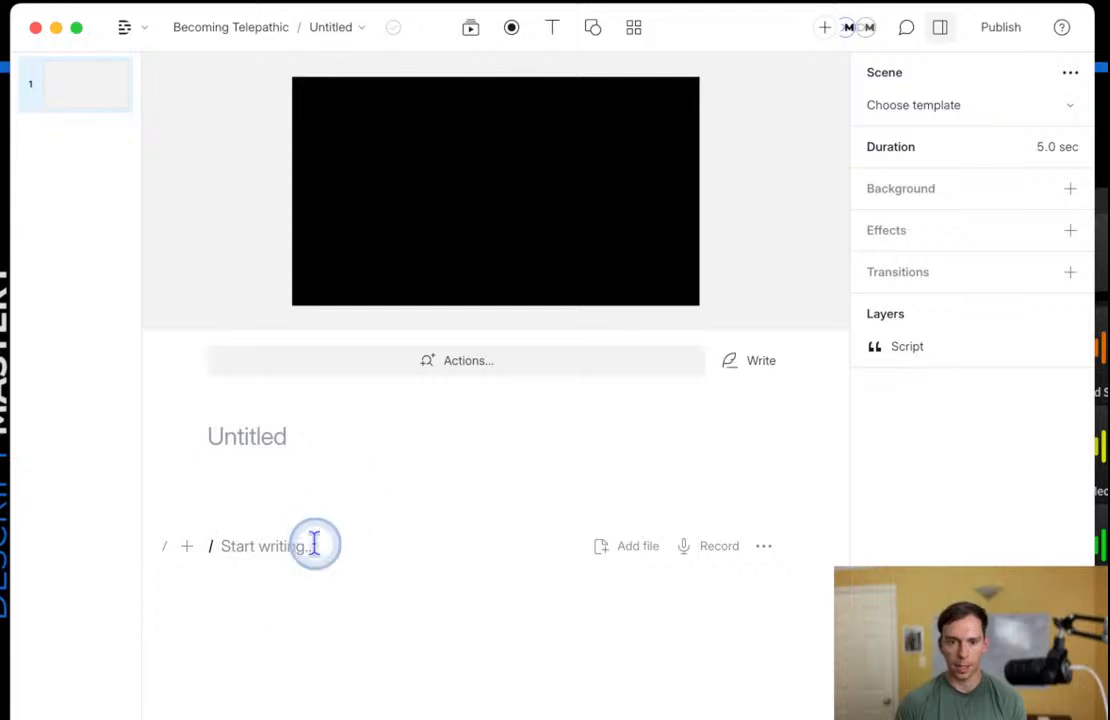
Start brainstorming ideas with Ask AI in the empty composition.
click(389, 362)
click(257, 450)
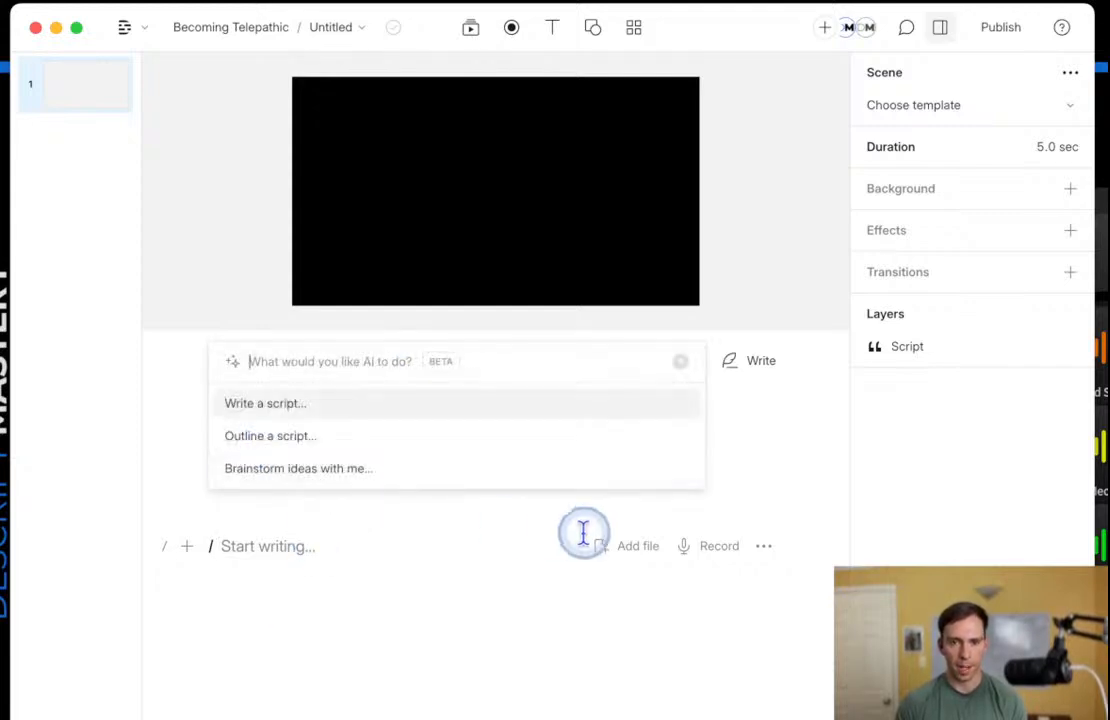
click(352, 470)
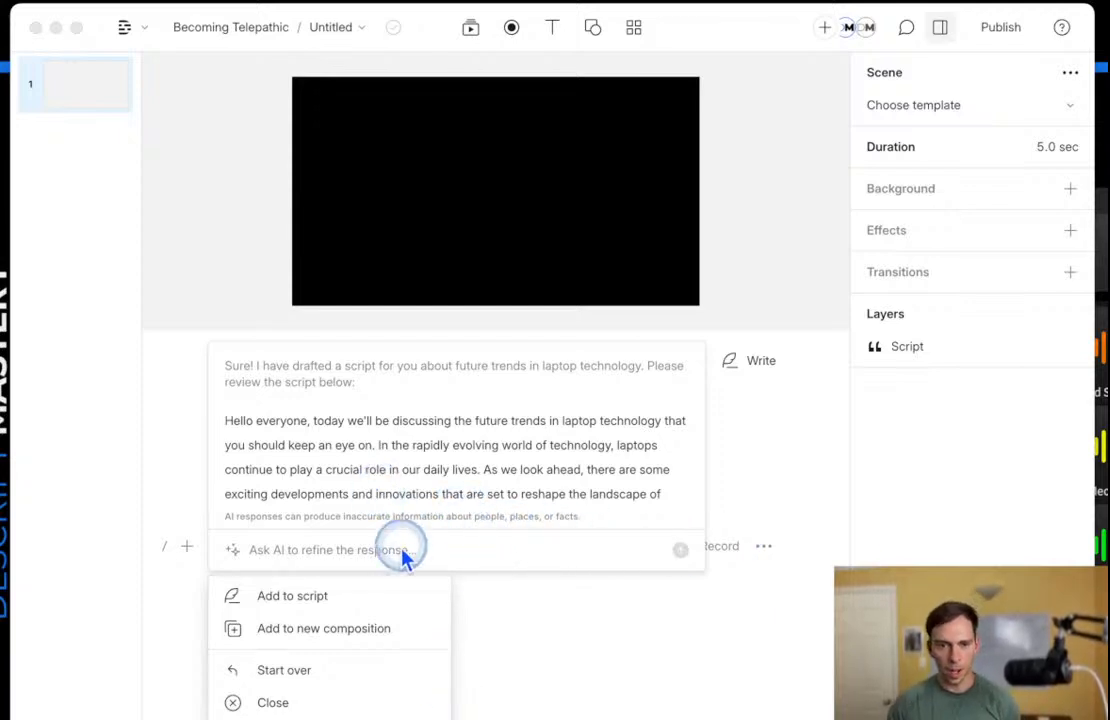
Review the AI-drafted script about future trends in laptop technology and add it to the composition's script.
drag(280, 422, 575, 449)
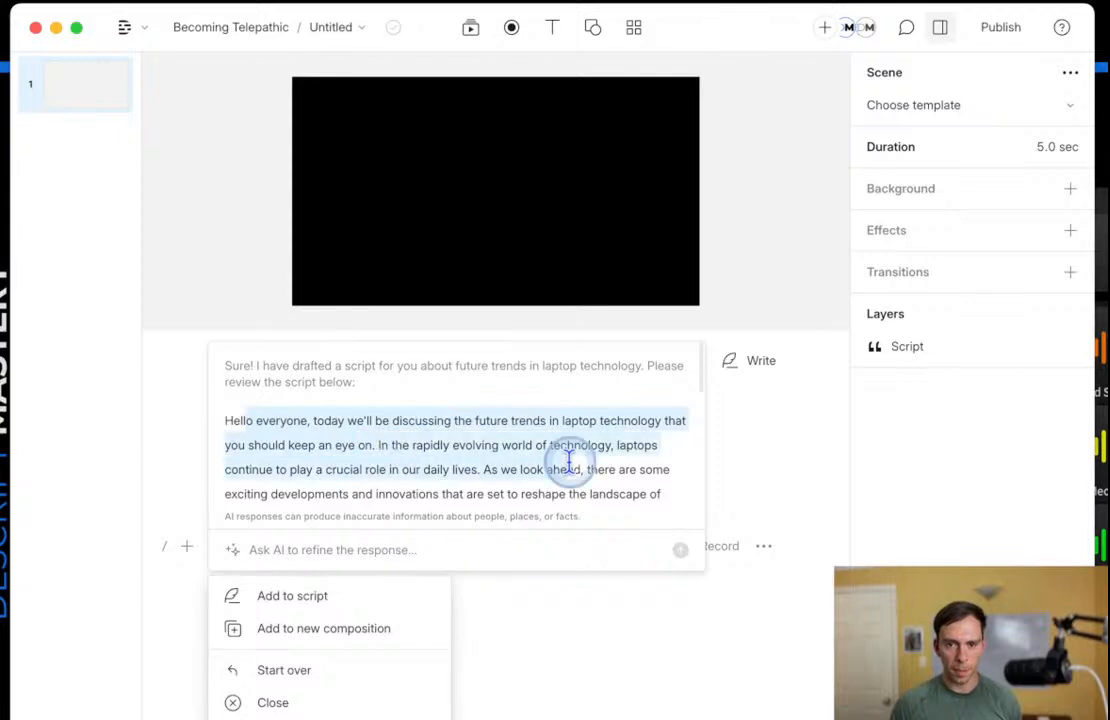
scroll(565, 470, down, 1)
scroll(500, 450, up, 1)
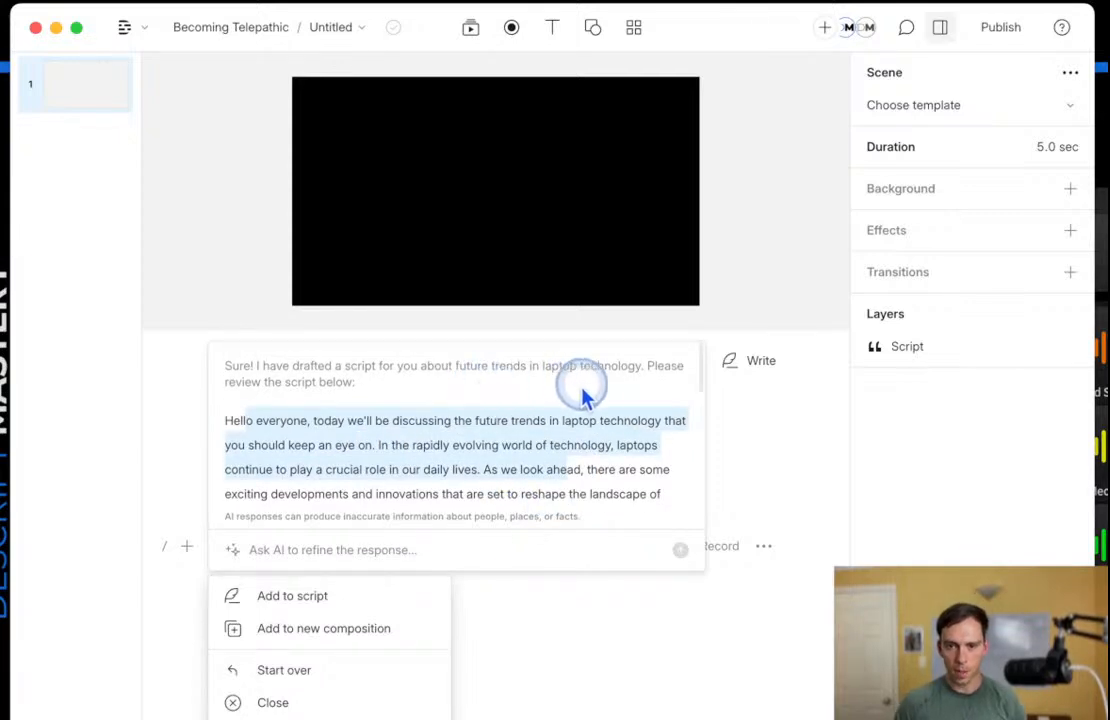
scroll(421, 483, down, 5)
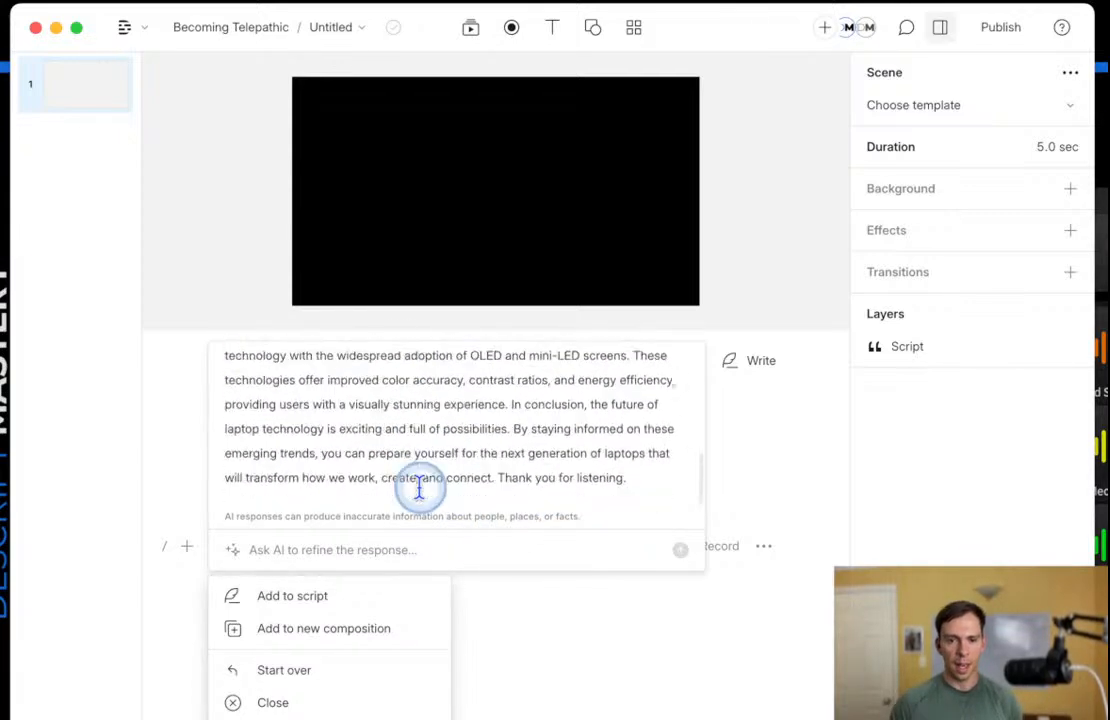
scroll(418, 485, up, 5)
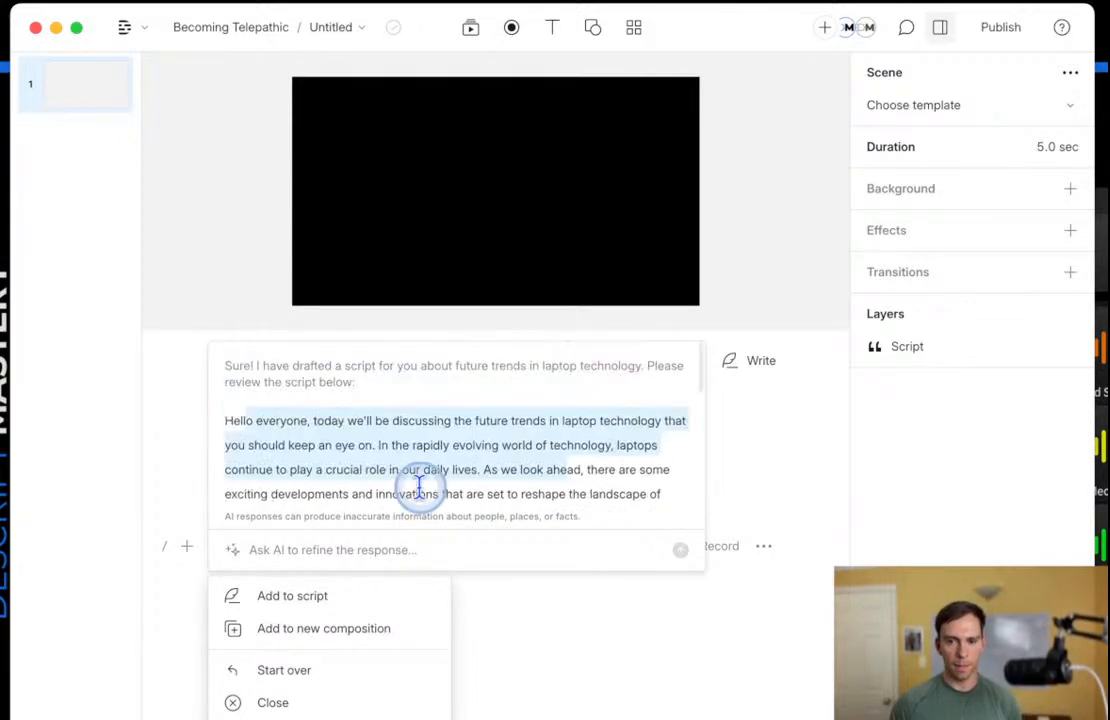
click(268, 612)
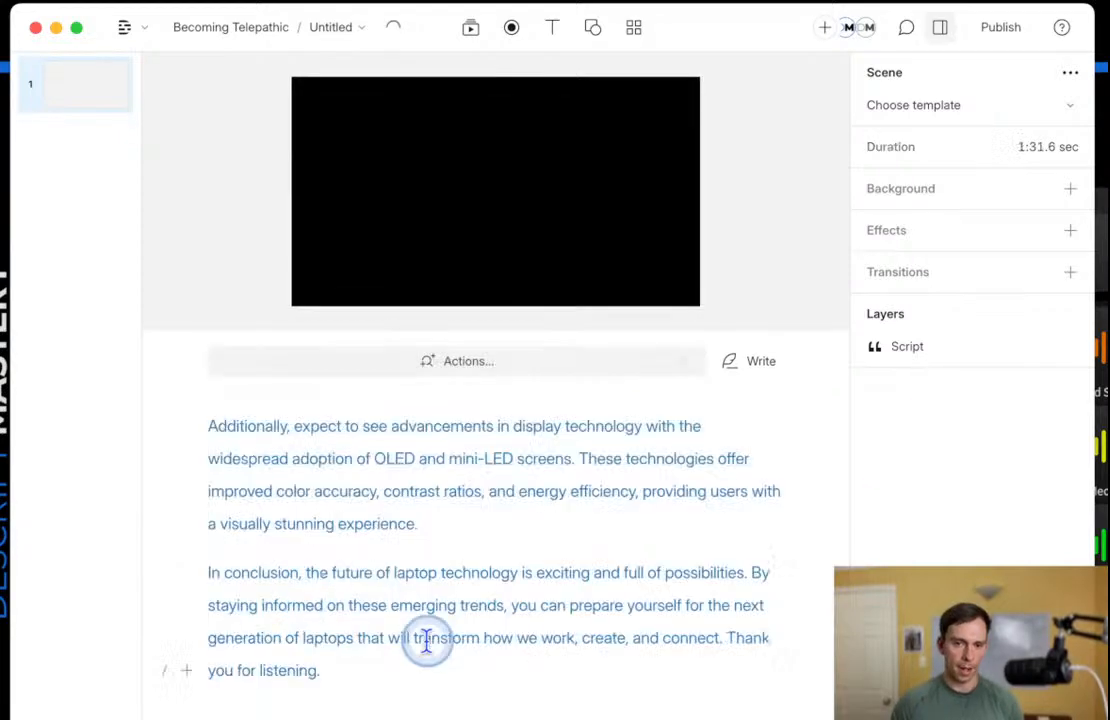
scroll(493, 538, up, 10)
scroll(396, 545, up, 3)
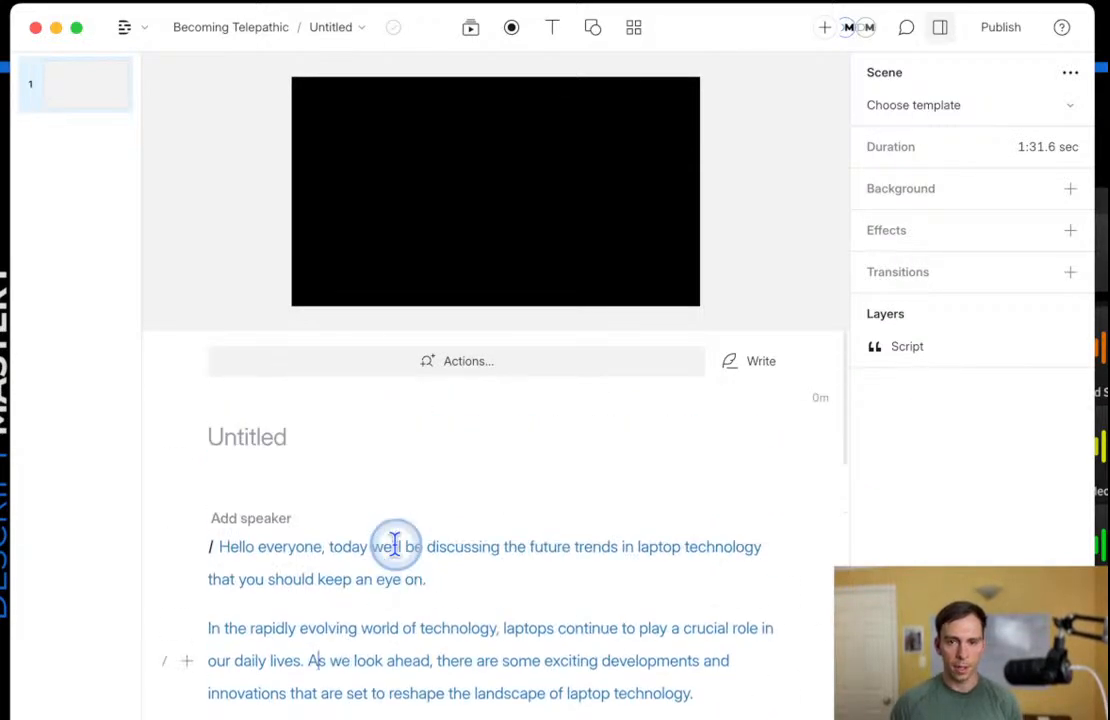
Cut the opening greeting "Hello everyone" down to "H" before the comma.
click(508, 548)
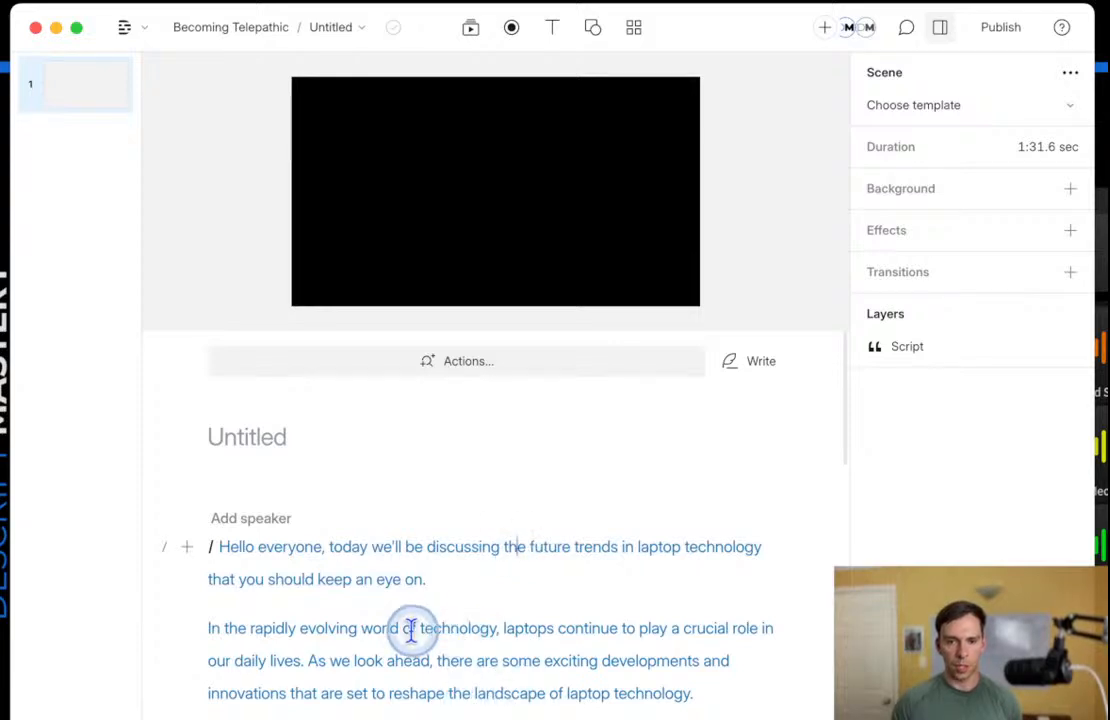
double_click(467, 548)
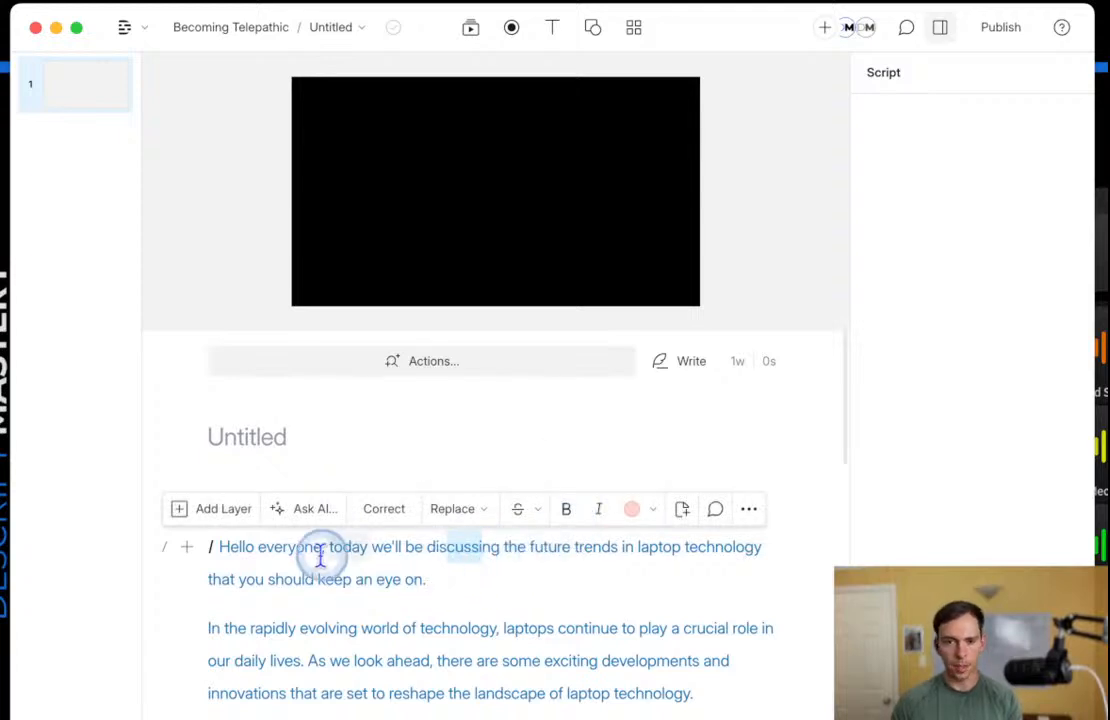
drag(260, 553, 305, 558)
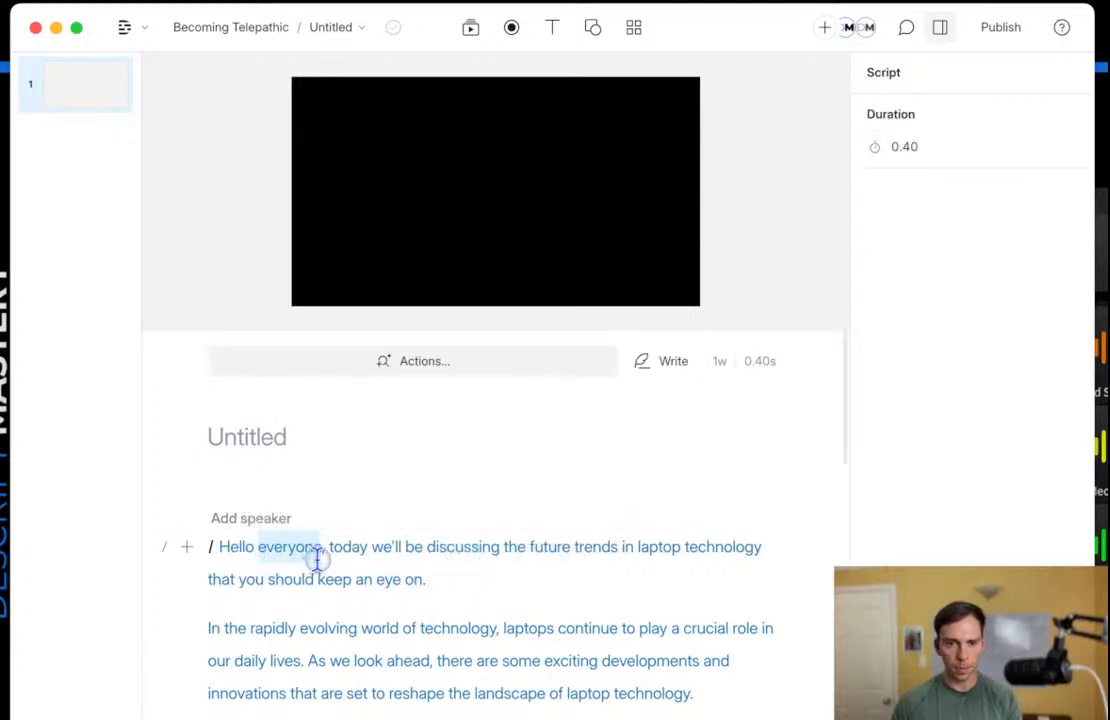
key(BackSpace)
text(,)
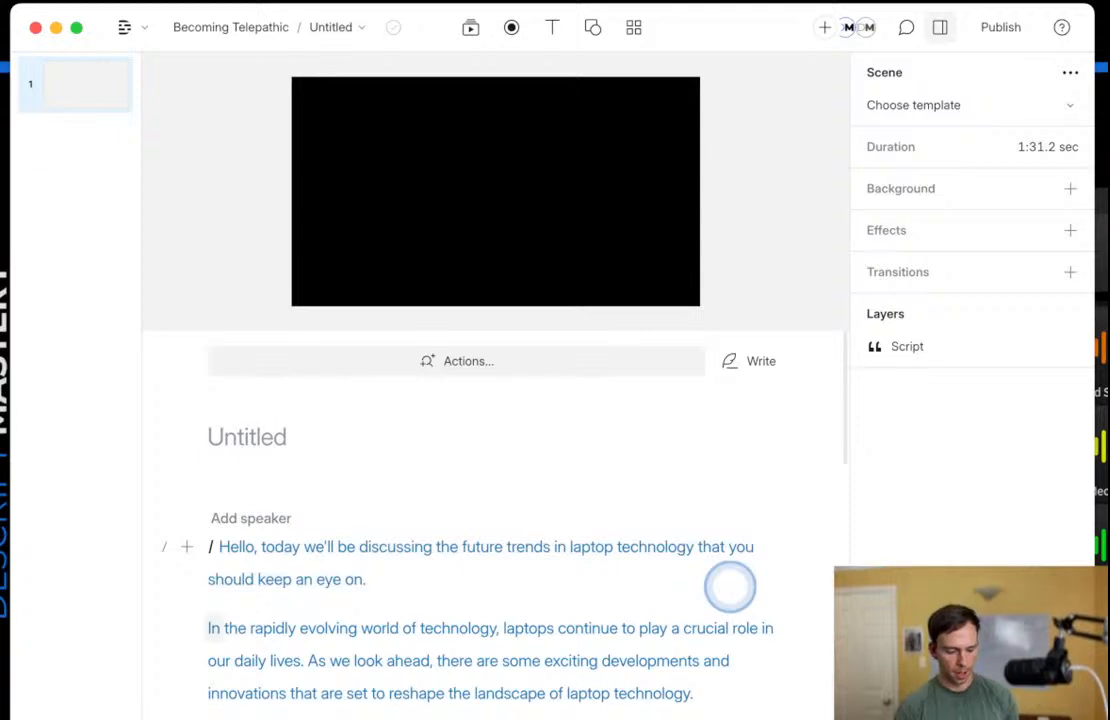
key(BackSpace)
key(BackSpace)
key(BackSpace)
key(BackSpace)
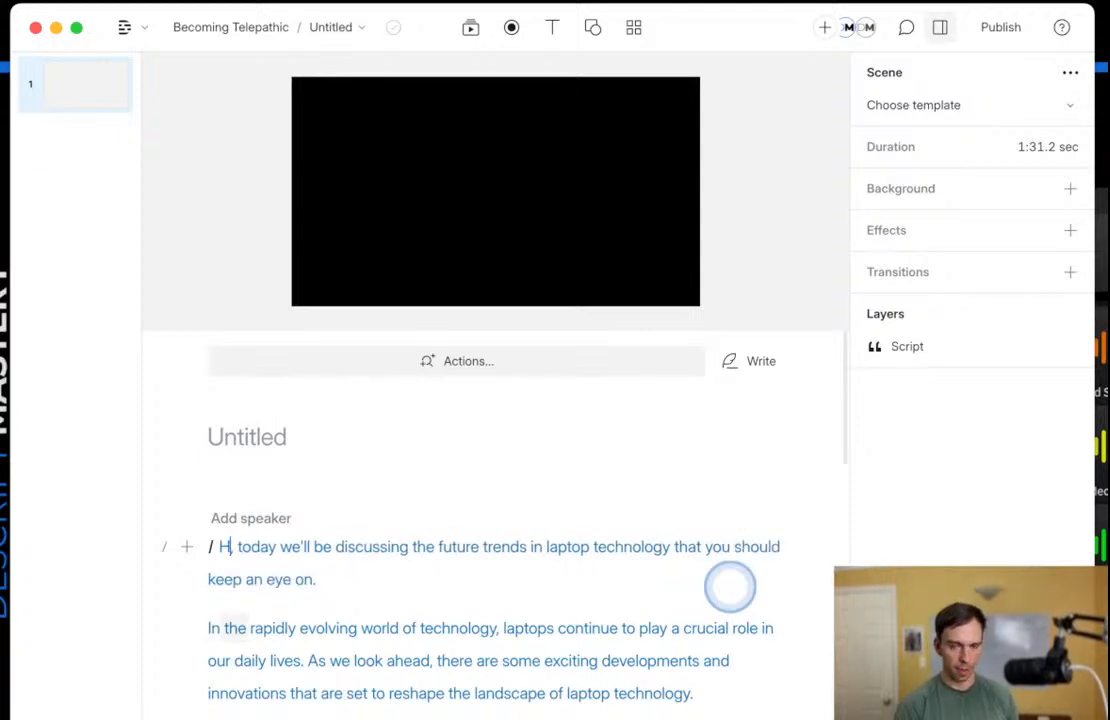
Complete the opening greeting as "Hi everyone" in writing mode and finish writing.
key(space)
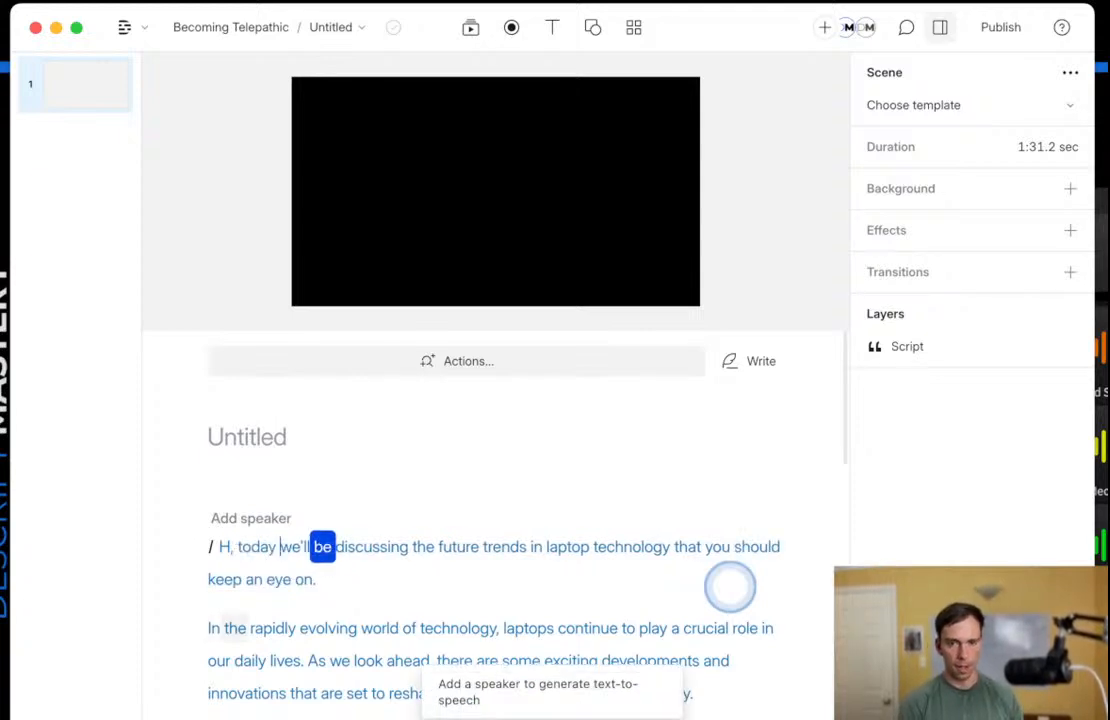
key(space)
click(752, 364)
click(788, 368)
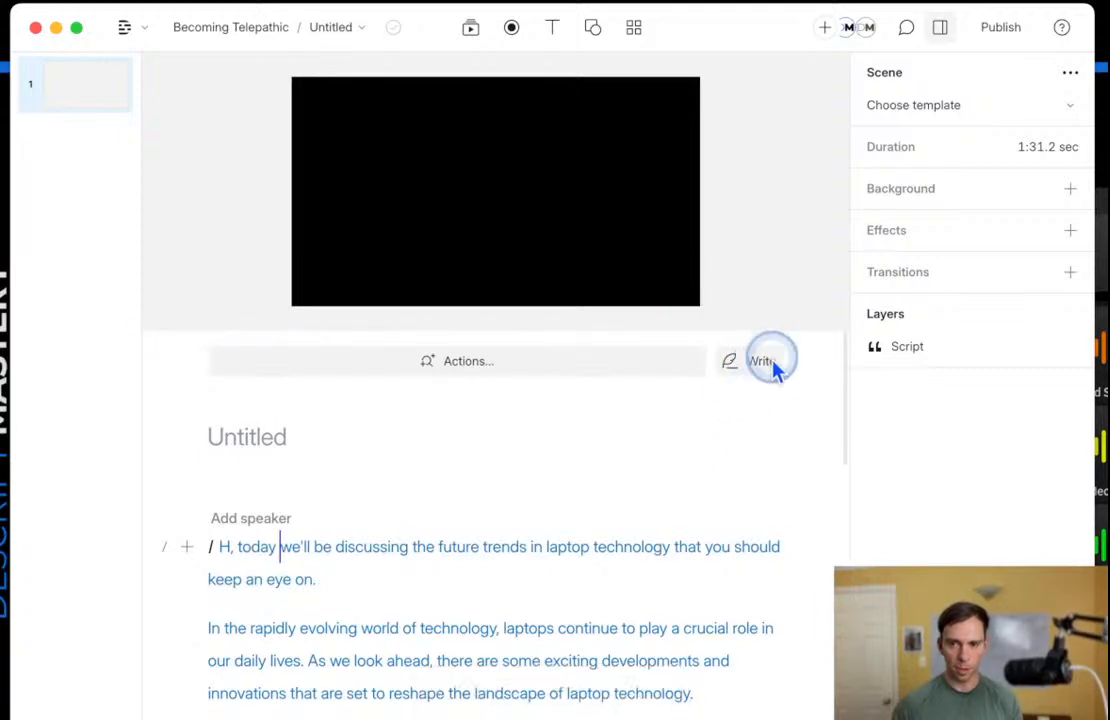
click(752, 365)
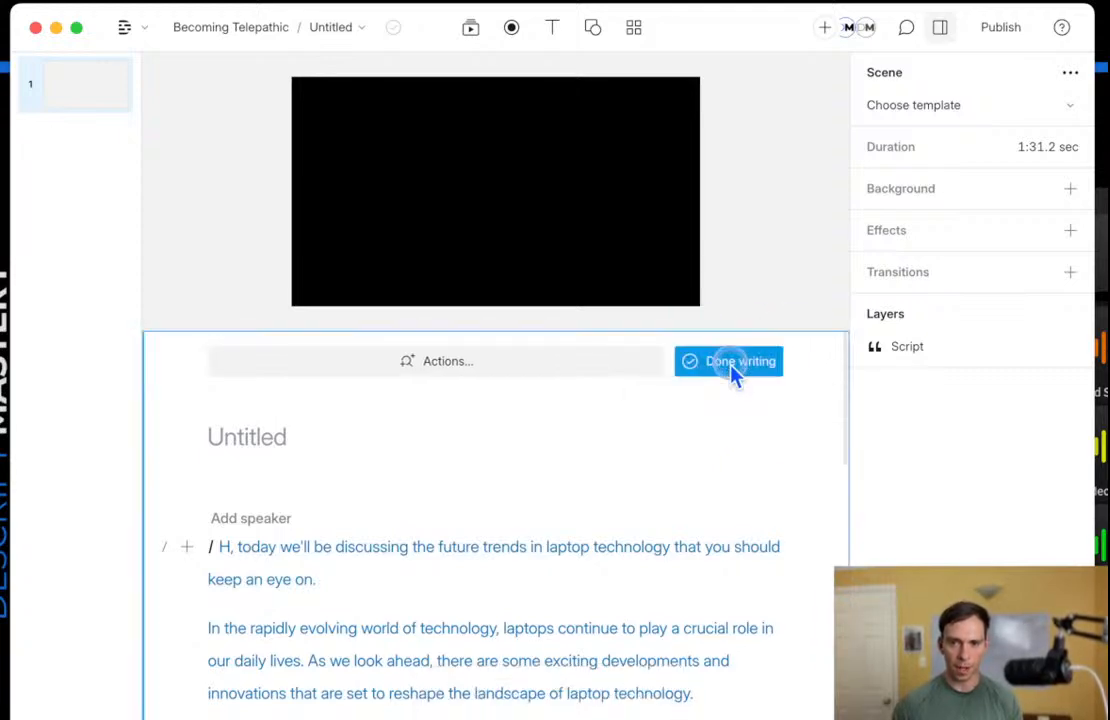
click(230, 547)
text(i everyone)
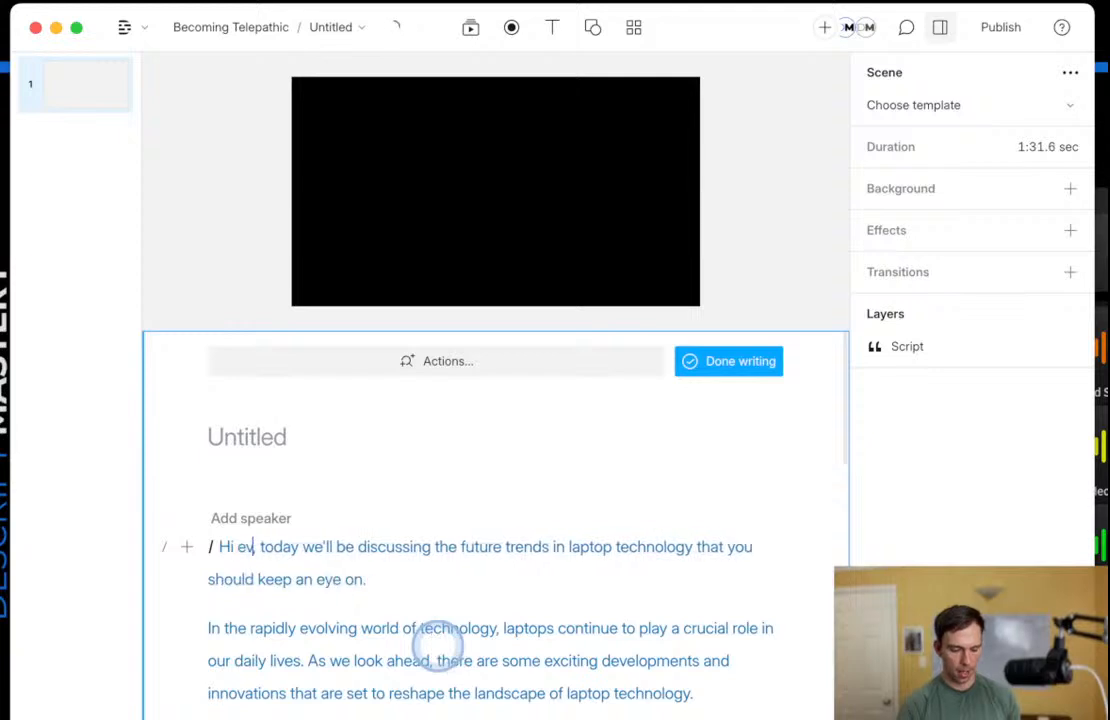
click(717, 370)
click(440, 597)
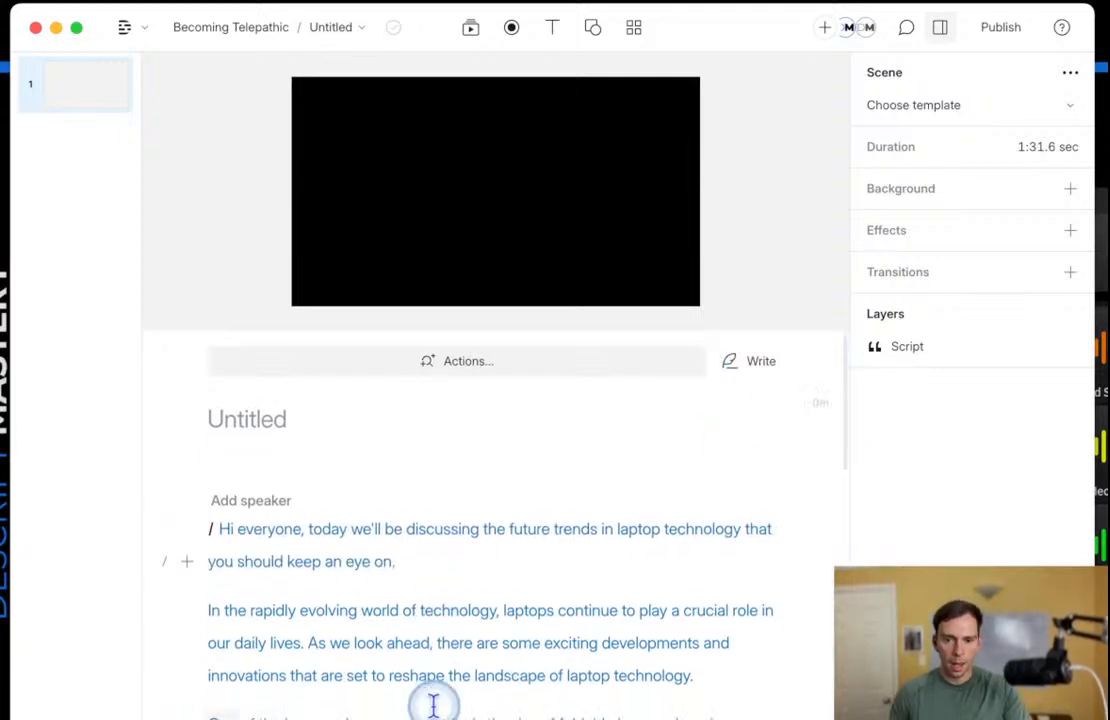
Look through the script's opening paragraphs, from the greeting to the section on foldable laptops.
scroll(438, 680, down, 1)
click(367, 641)
scroll(430, 648, down, 3)
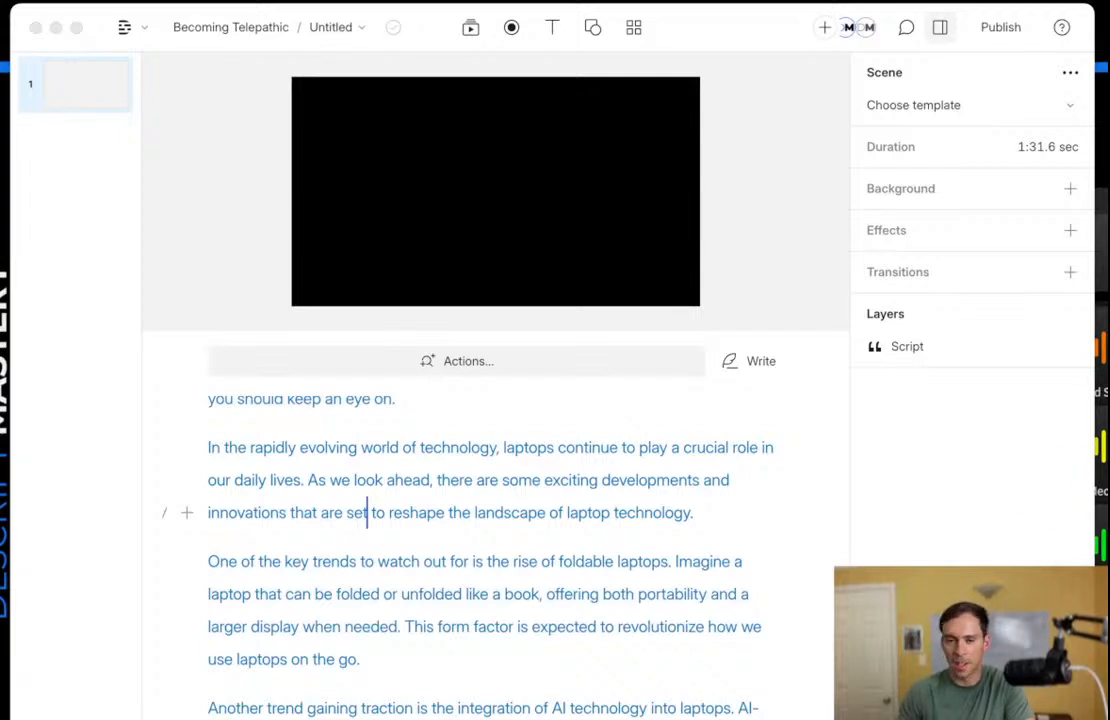
click(657, 534)
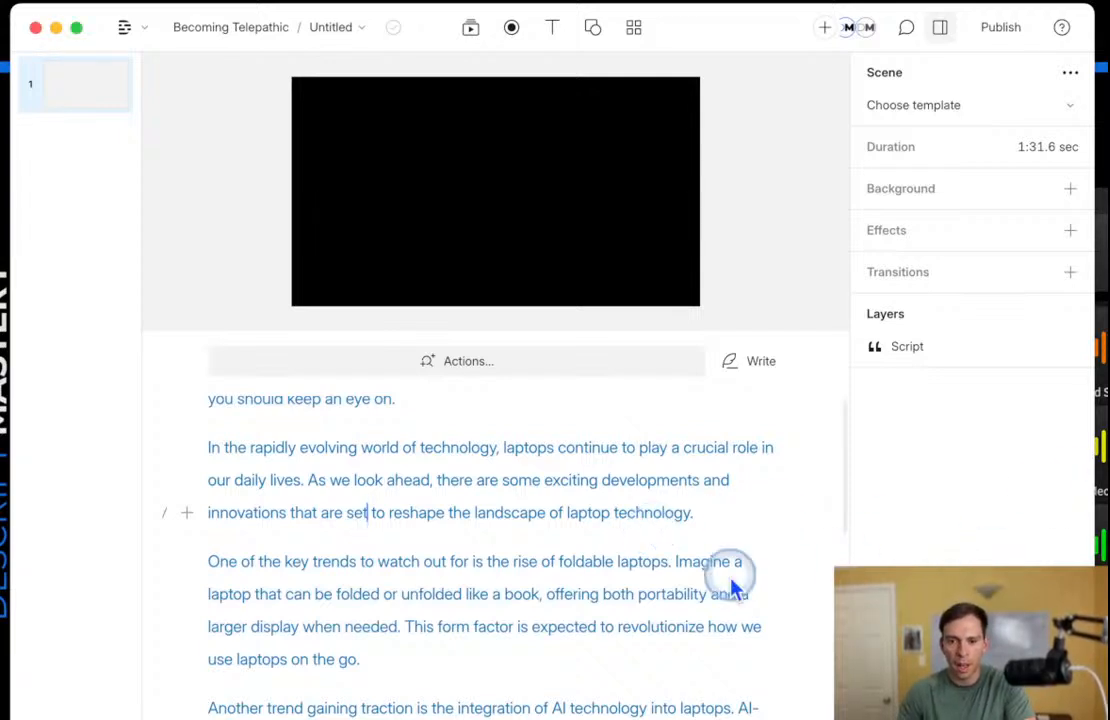
scroll(508, 543, up, 4)
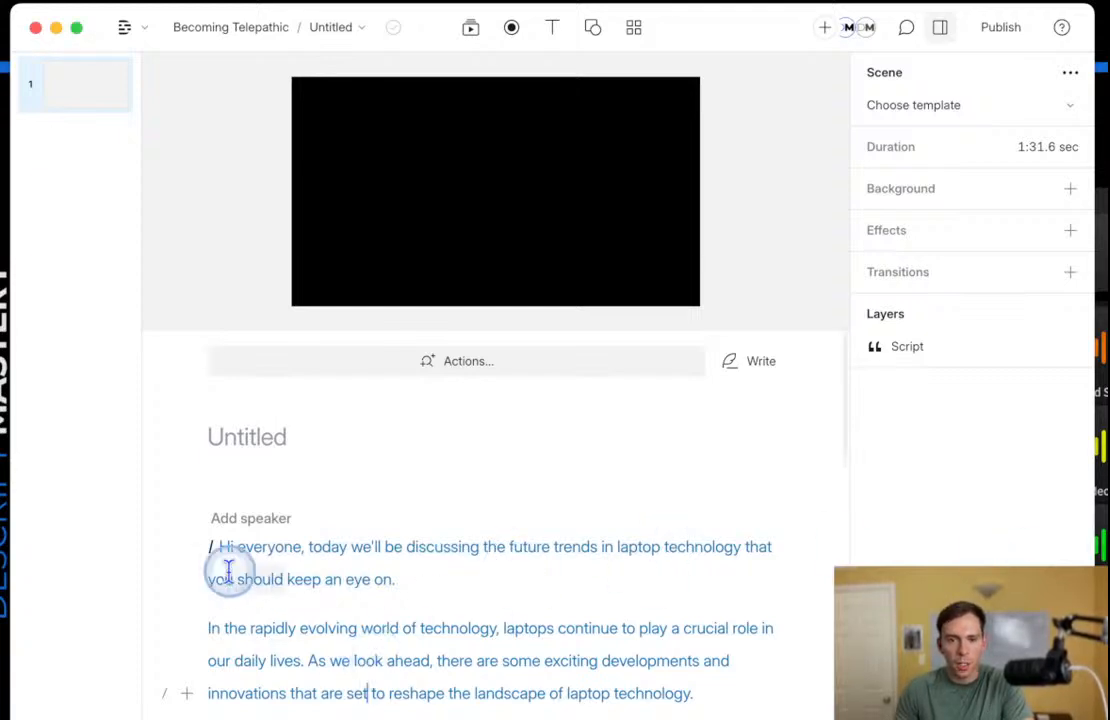
drag(228, 546, 490, 650)
click(490, 652)
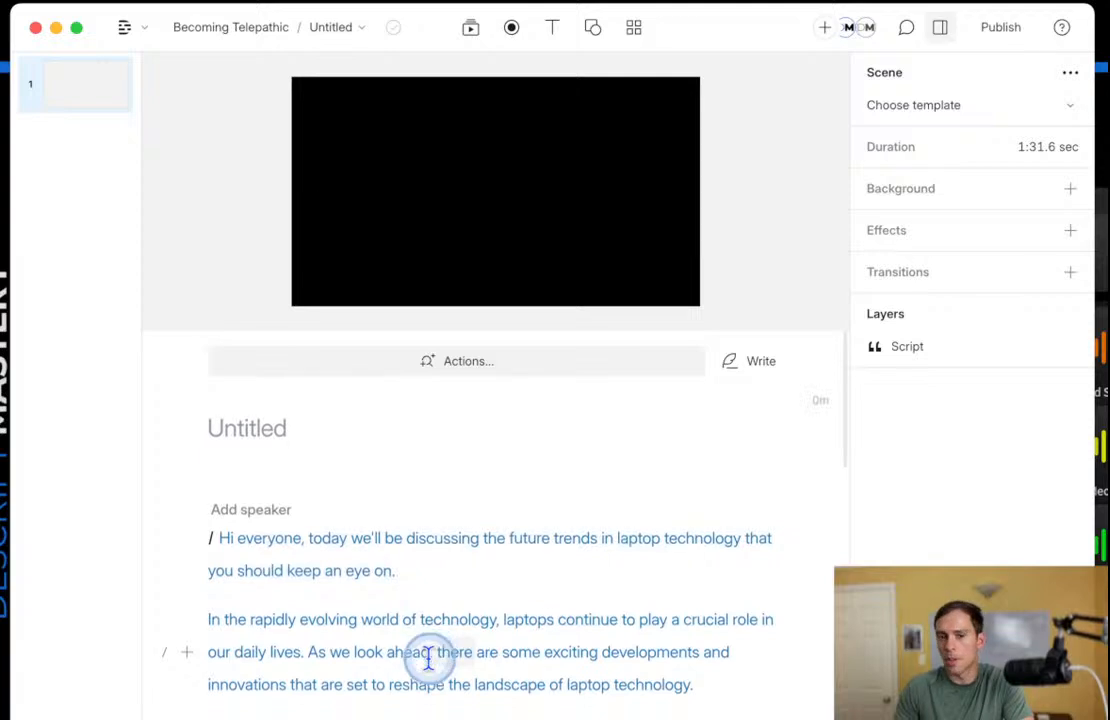
Add the paragraph "This is my script." after the script's concluding paragraph and finish writing.
scroll(426, 657, down, 1)
scroll(507, 612, down, 10)
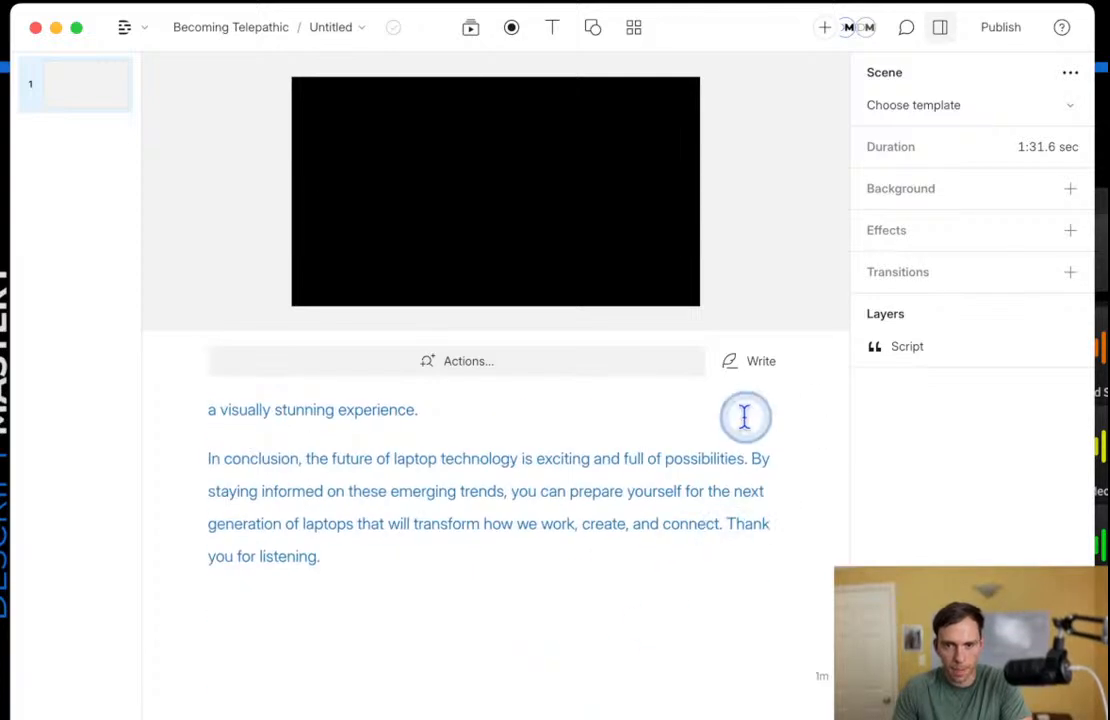
click(748, 368)
click(403, 570)
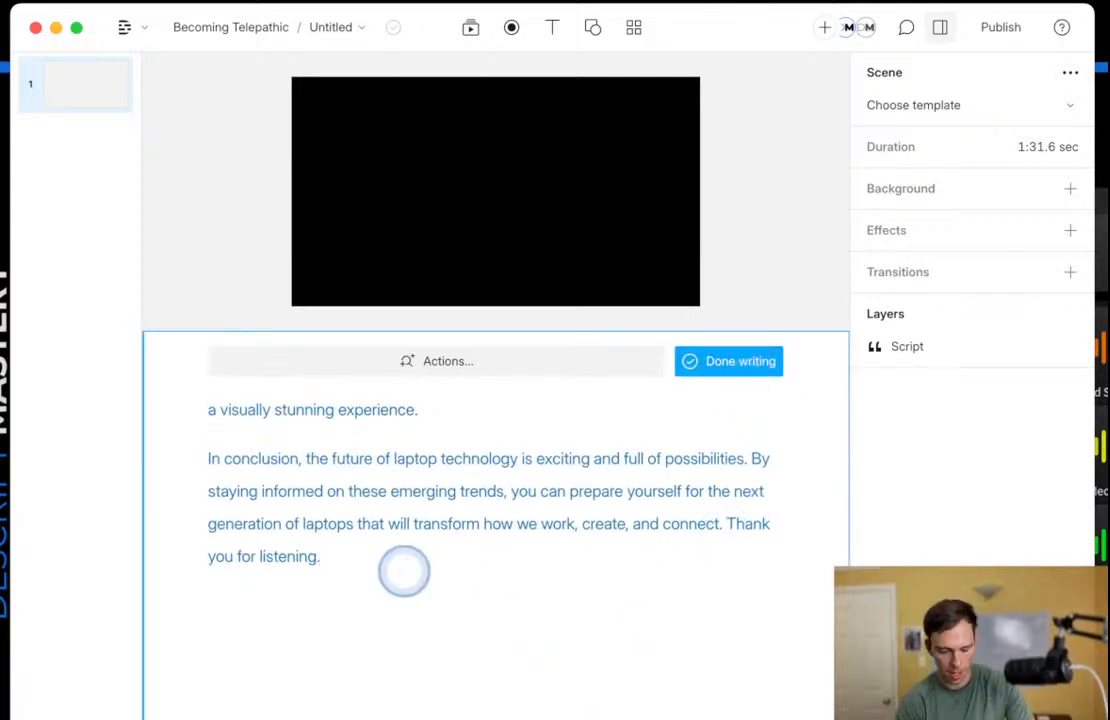
key(Return)
text(This is my script.)
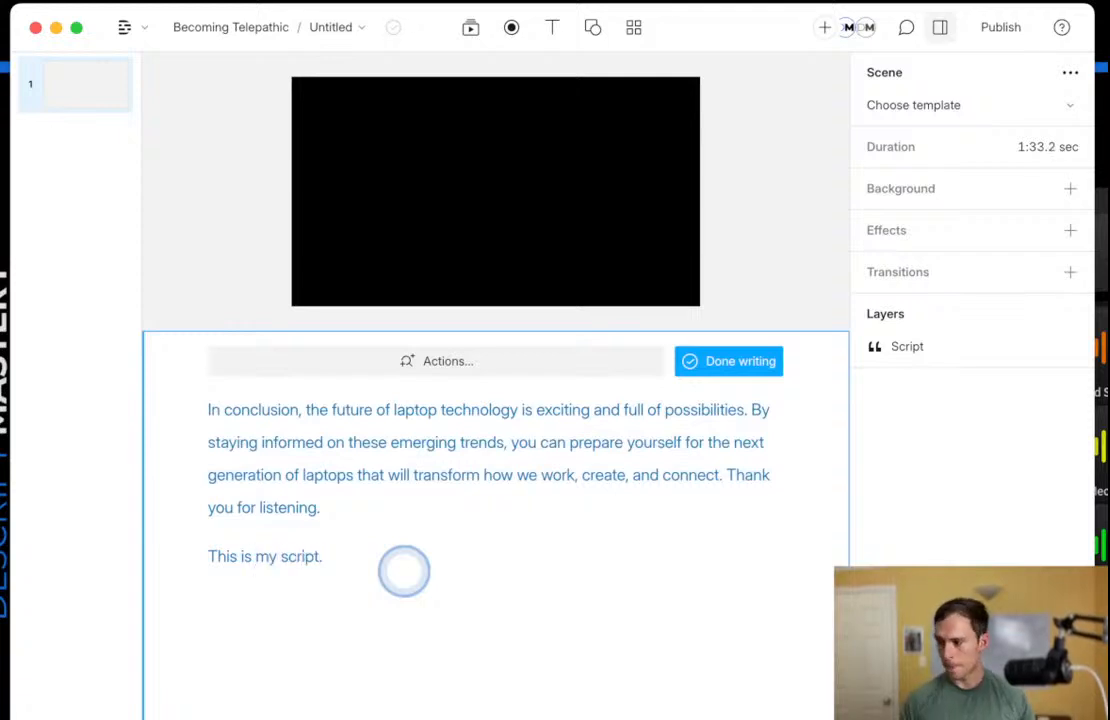
click(713, 375)
Set up an audio-only recording at the point right after "Hi" in the script's first sentence.
scroll(562, 510, up, 10)
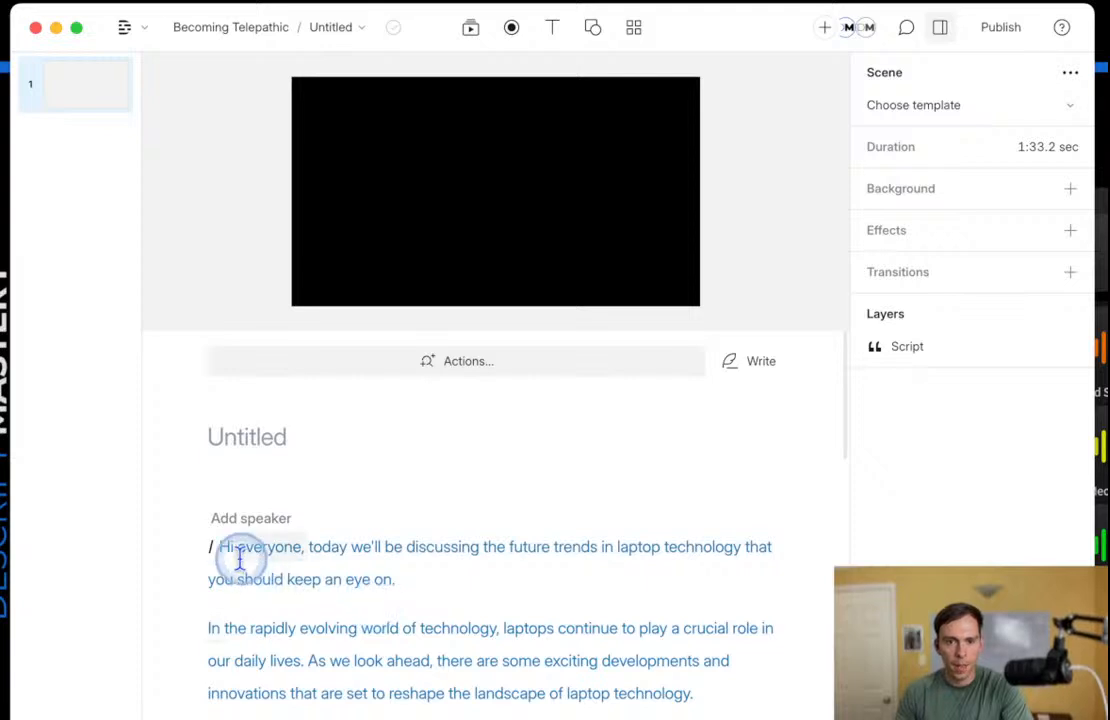
scroll(322, 571, down, 2)
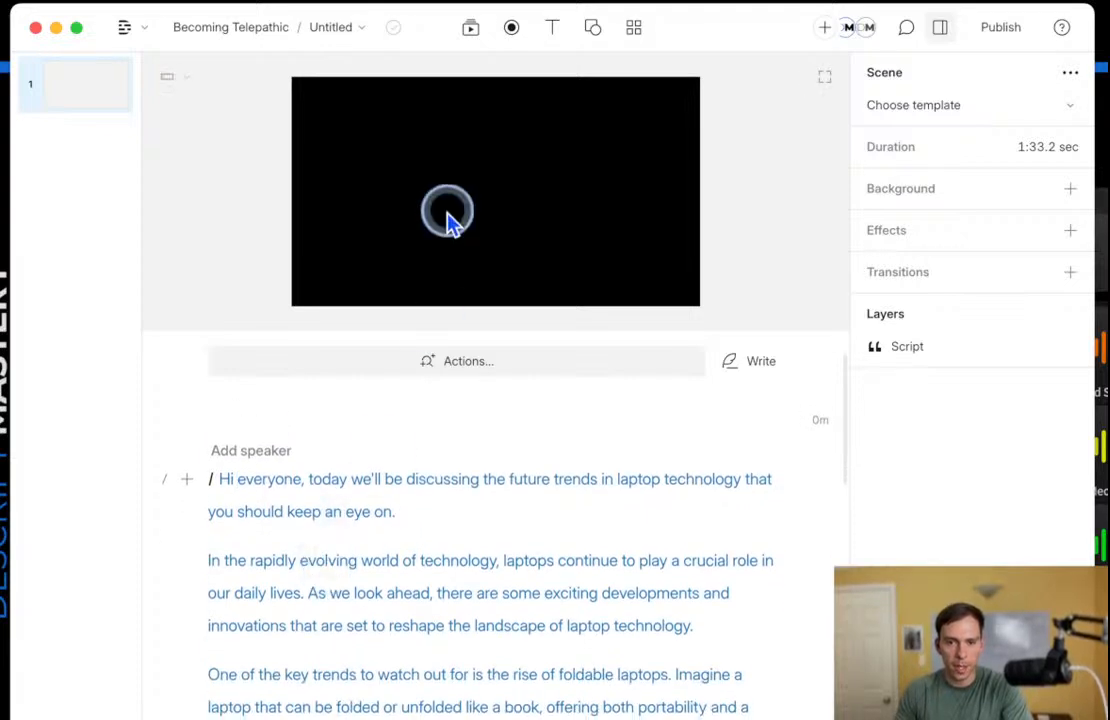
click(511, 27)
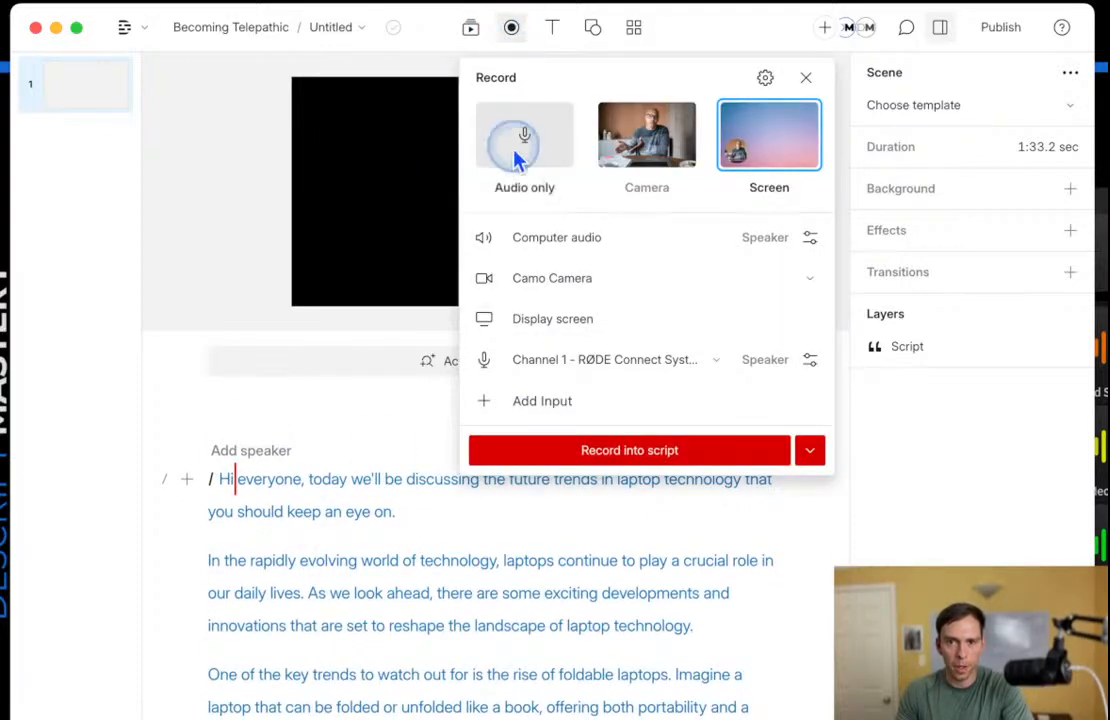
click(518, 158)
click(612, 160)
click(612, 160)
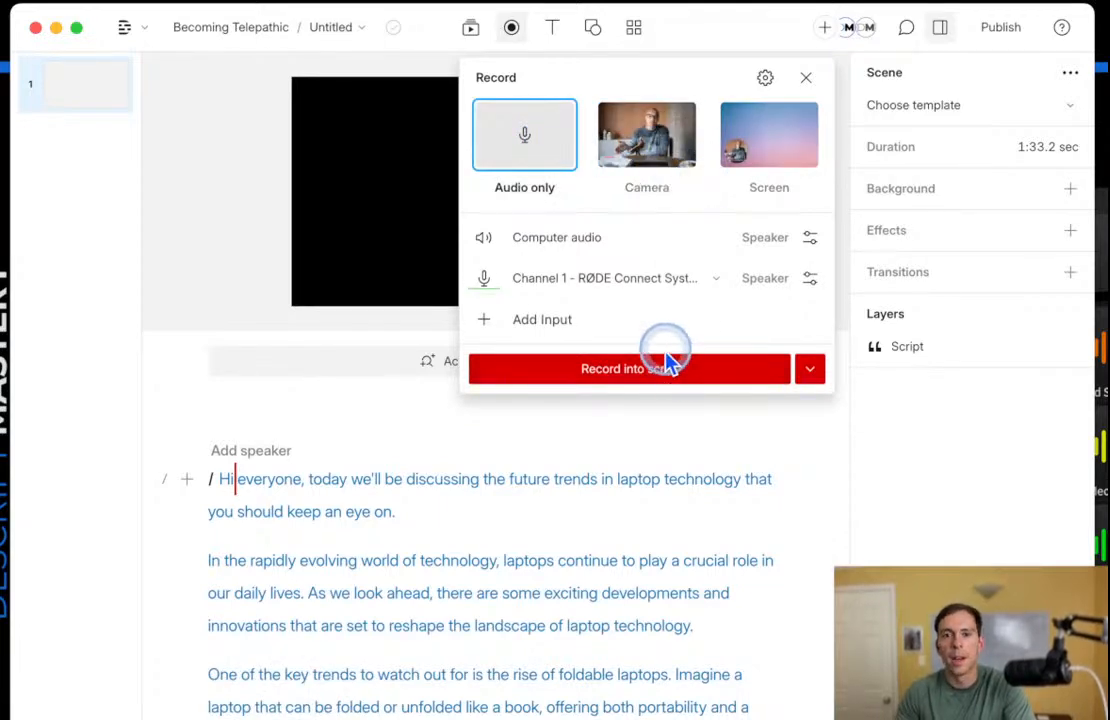
Record the microphone audio into the script and stop after about 20 seconds.
click(617, 370)
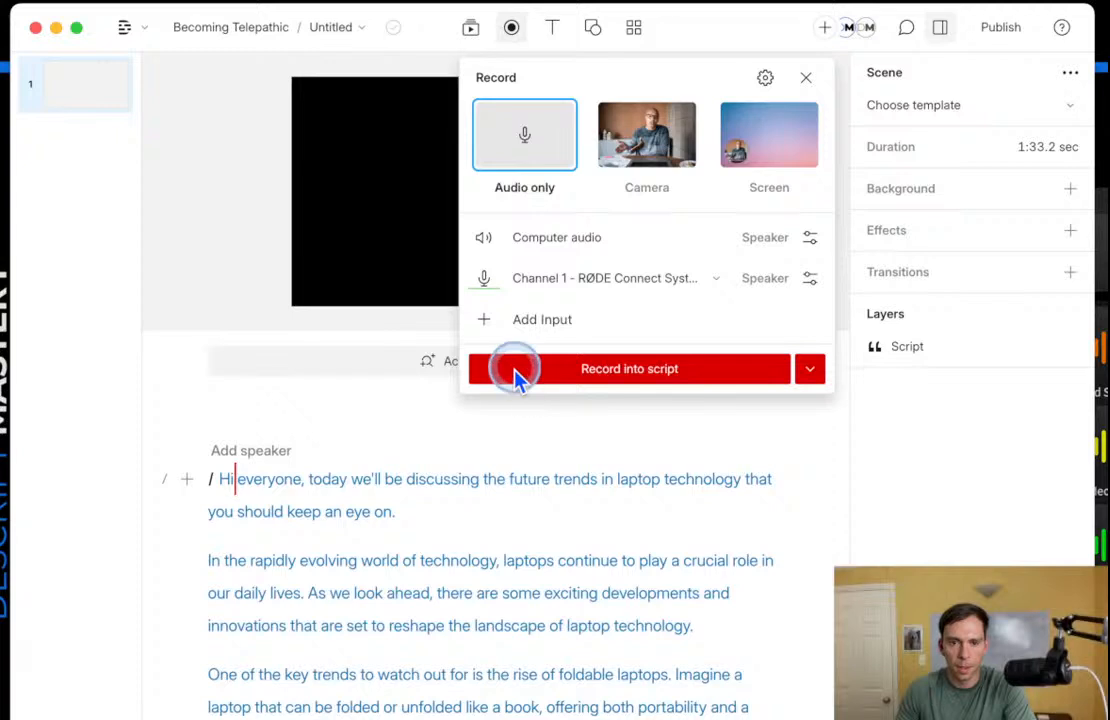
click(629, 378)
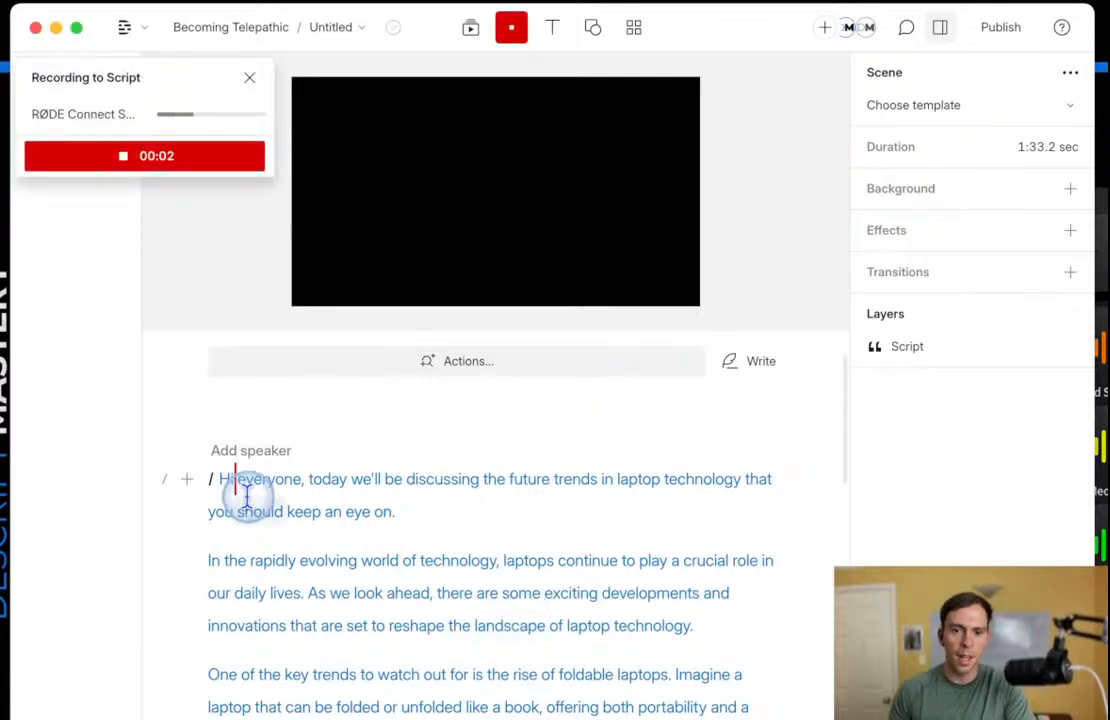
drag(221, 480, 340, 490)
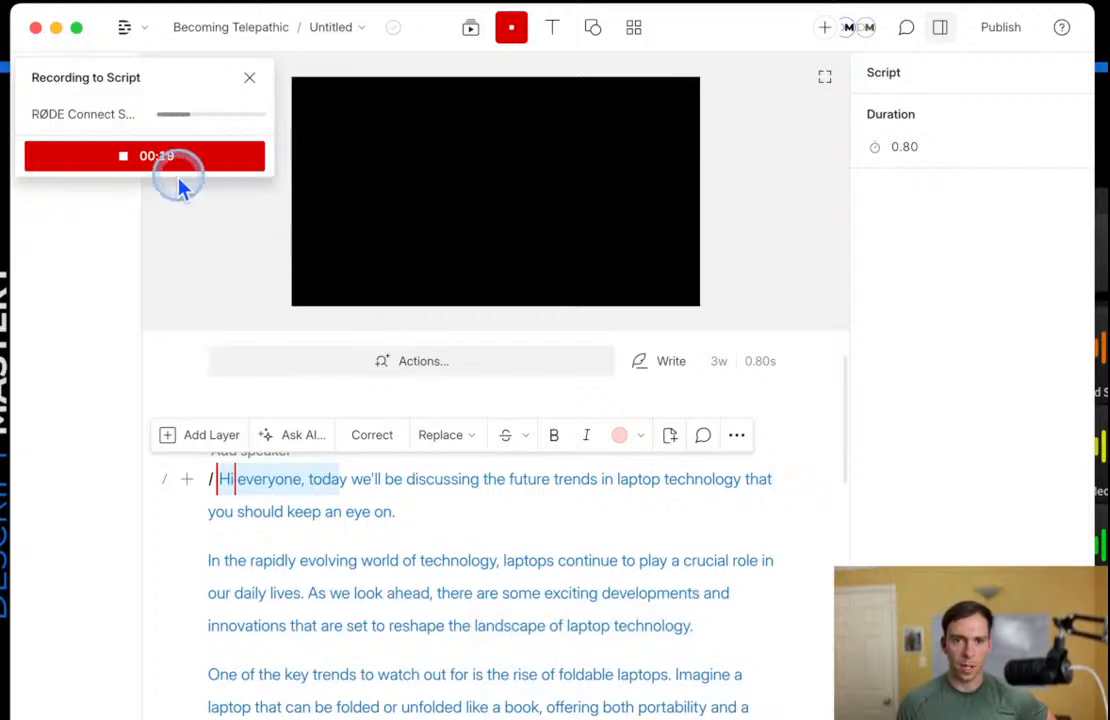
click(140, 155)
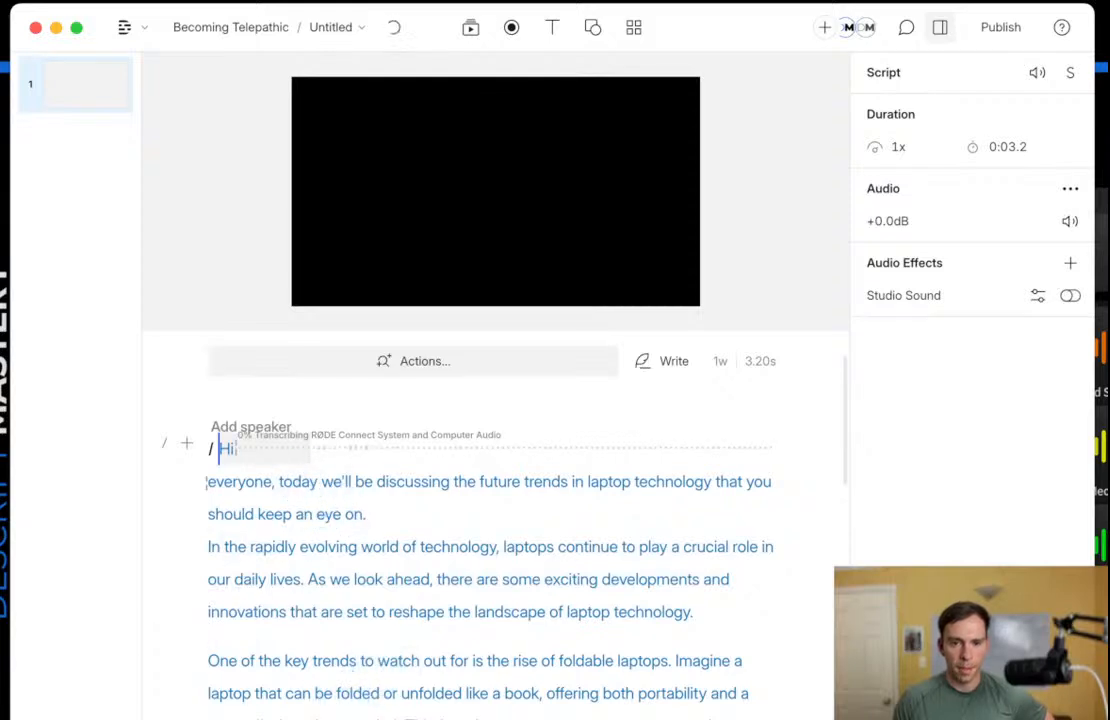
Enlarge the timeline and place the playhead at about 2.8 seconds to examine the recorded clip's waveform.
scroll(508, 712, down, 5)
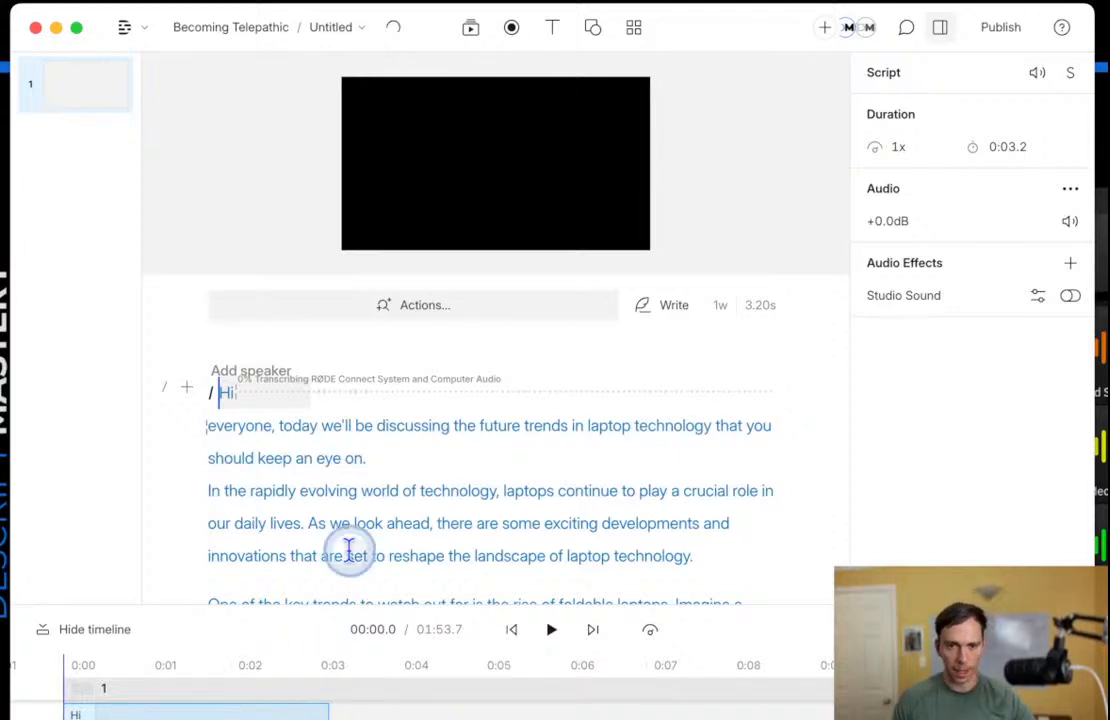
drag(339, 601, 361, 413)
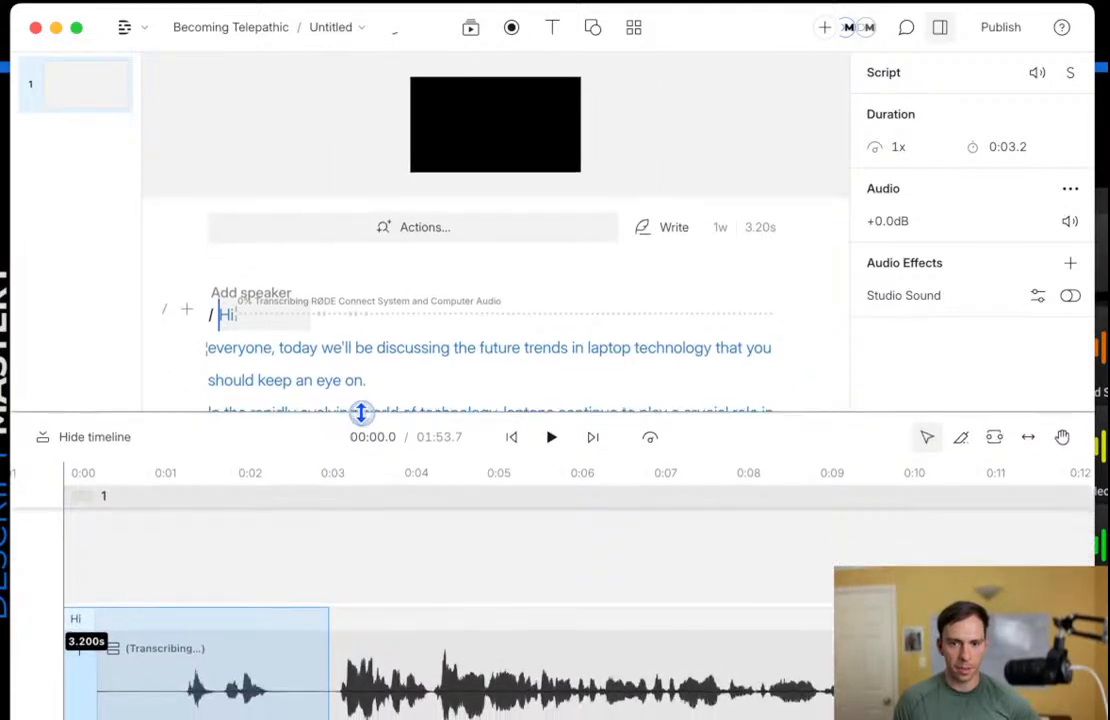
click(304, 567)
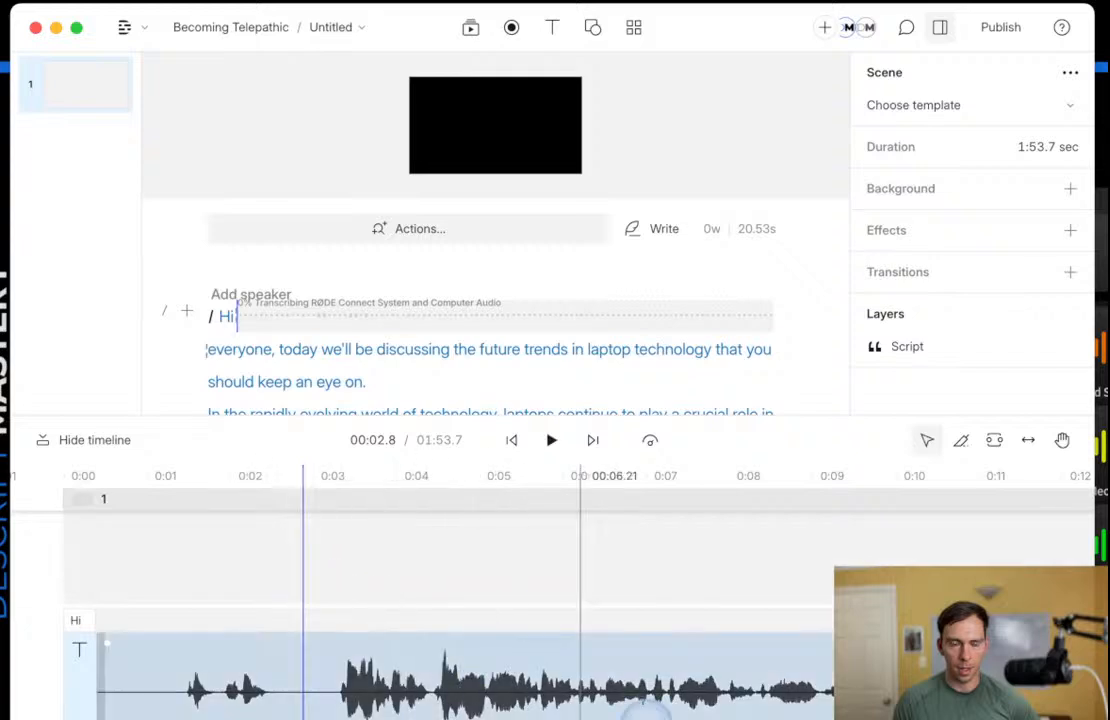
scroll(484, 678, down, 5)
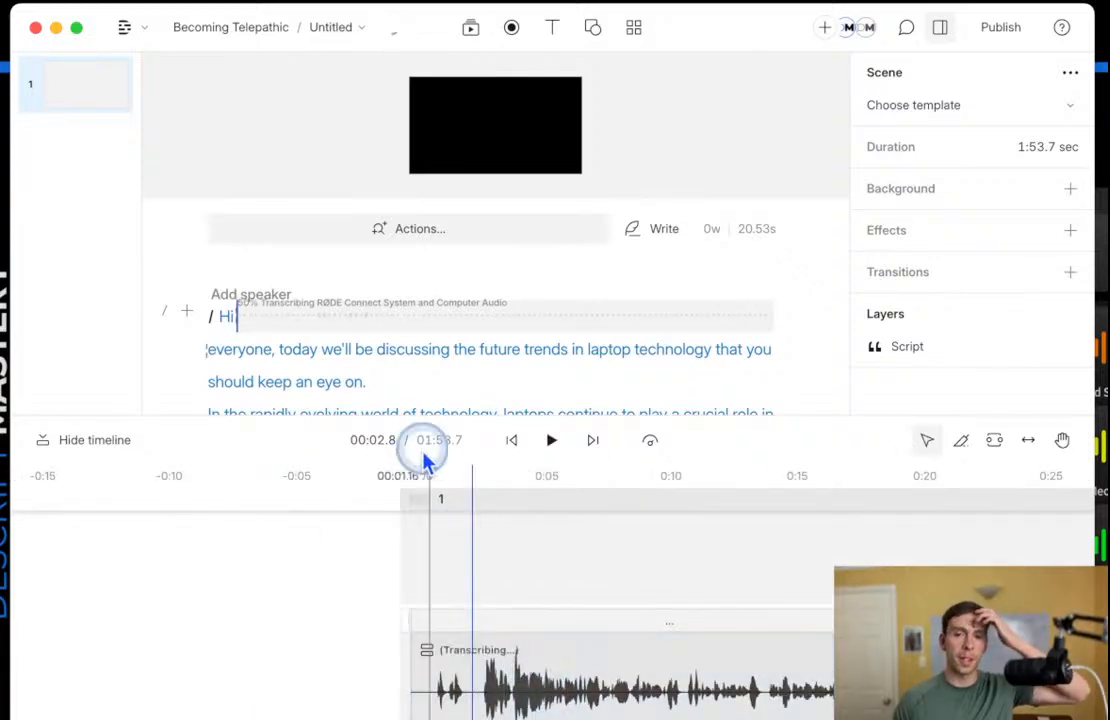
Resize the timeline and examine the transcribed recording after "Hi" against the remaining script text and the start of the timeline.
drag(412, 430, 426, 572)
drag(230, 413, 624, 524)
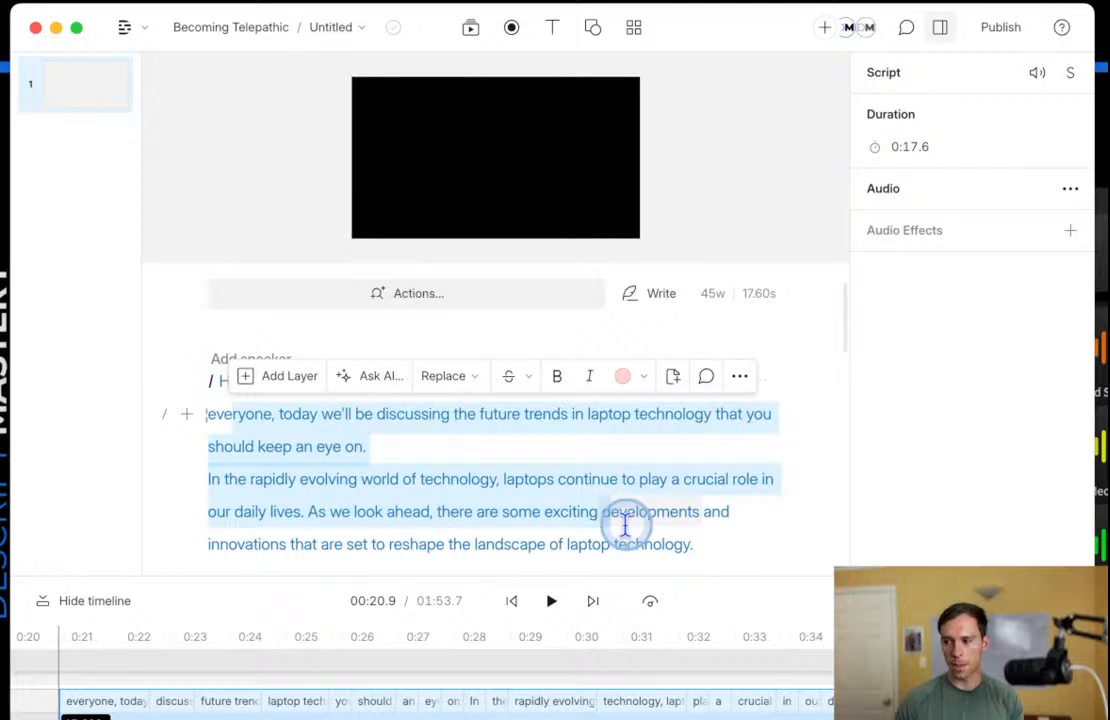
click(478, 498)
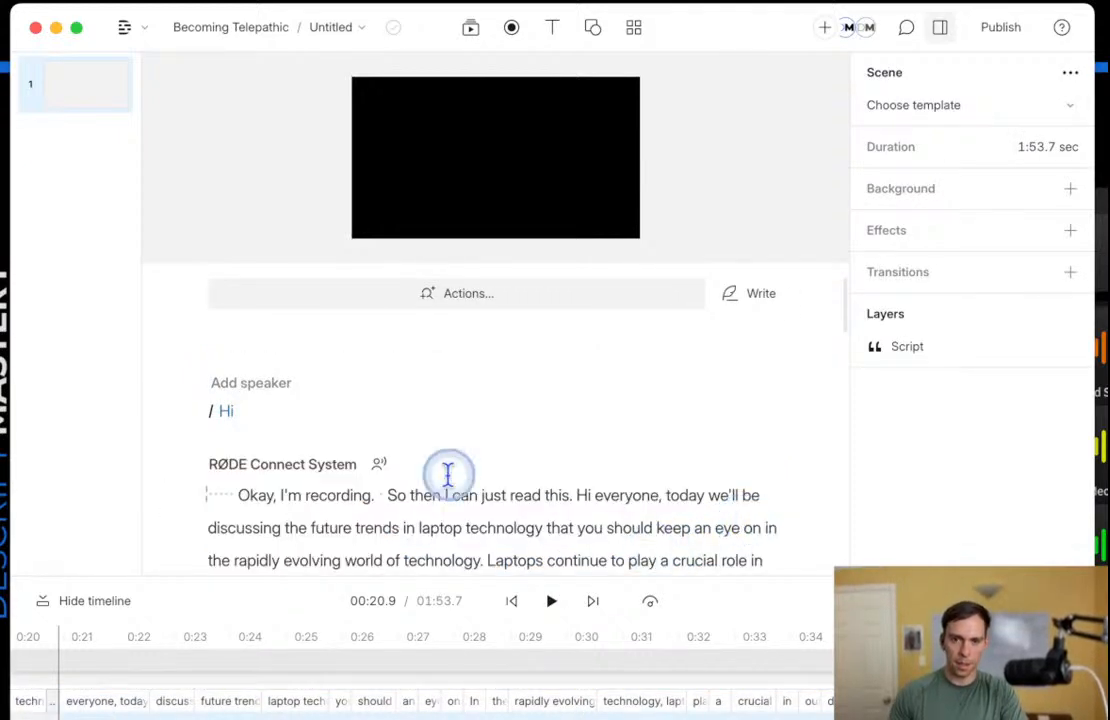
scroll(462, 463, down, 3)
scroll(476, 453, up, 5)
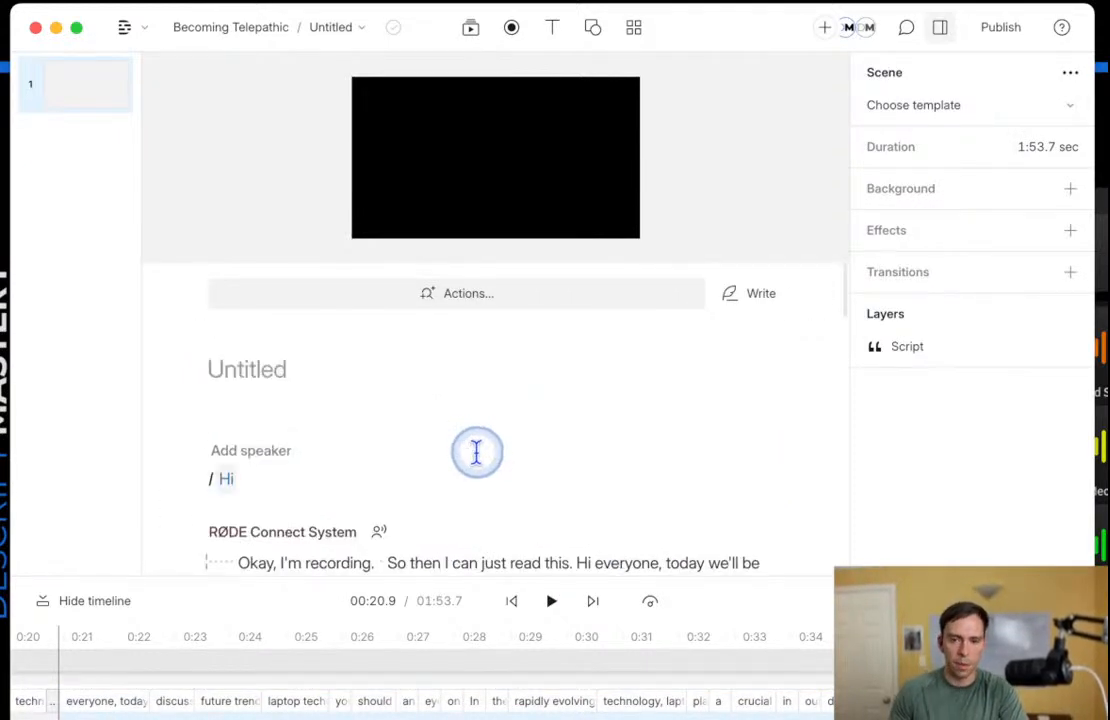
scroll(430, 560, down, 3)
scroll(292, 708, left, 10)
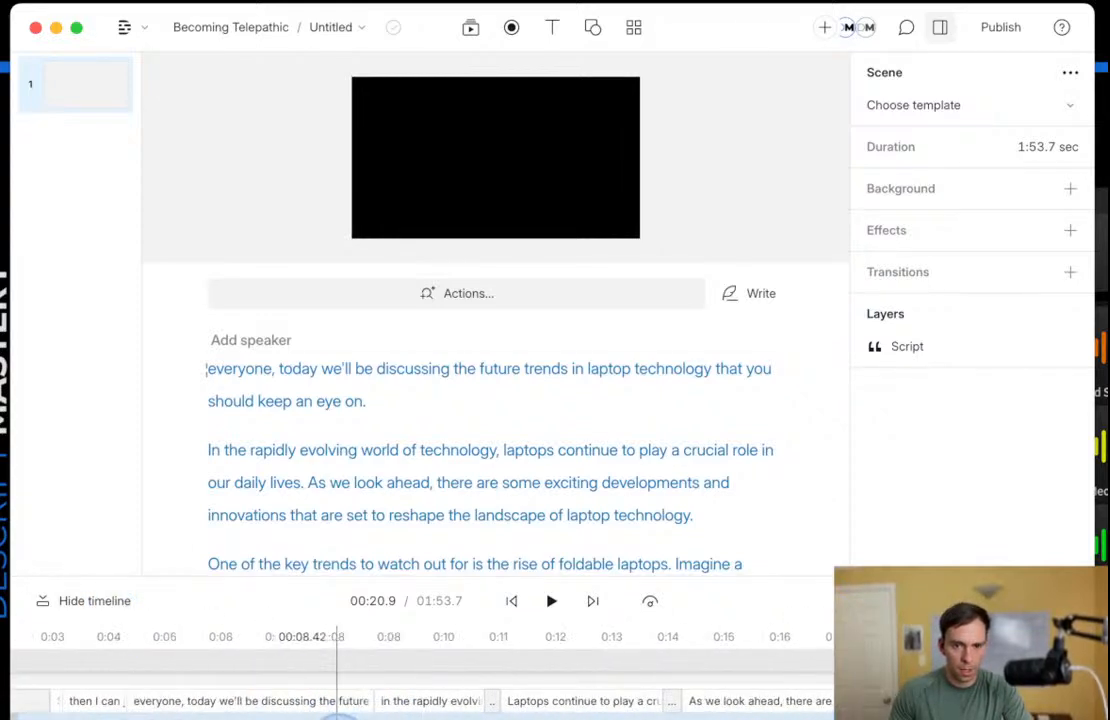
scroll(340, 705, left, 4)
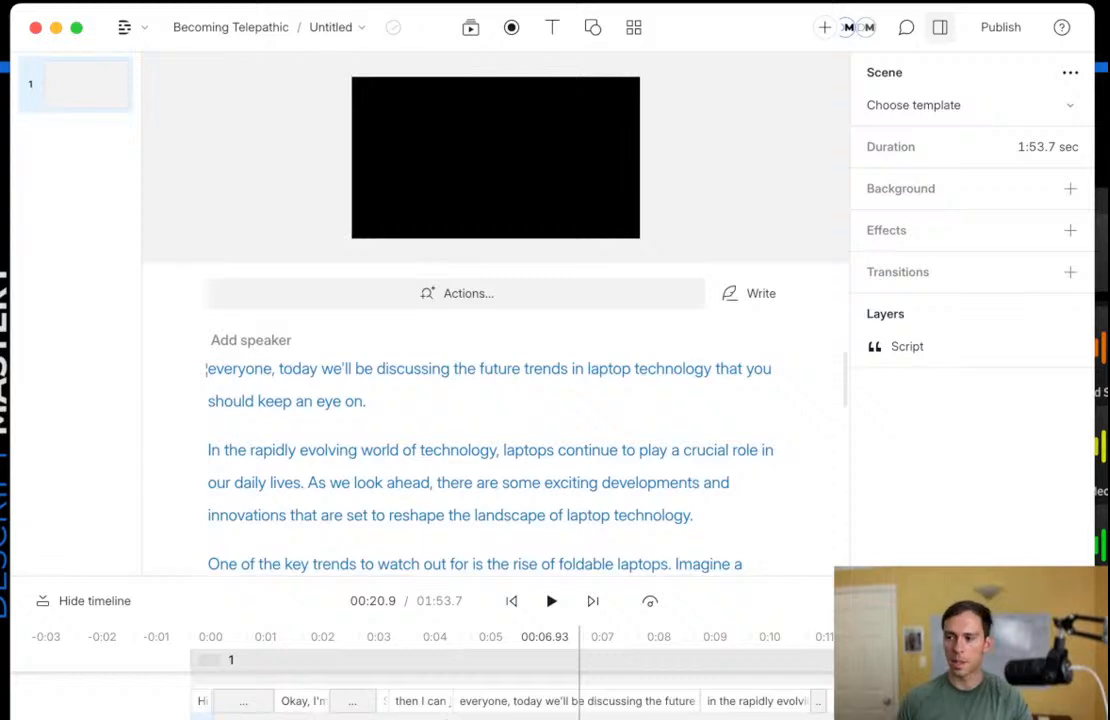
drag(463, 595, 488, 471)
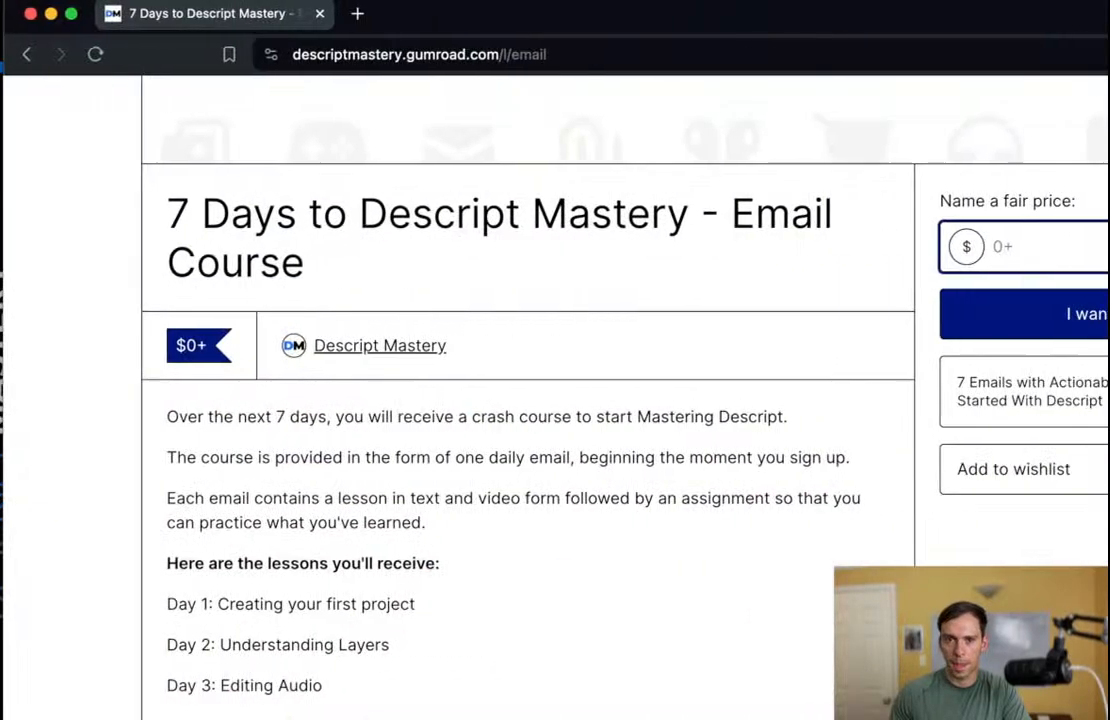
In the browser, review the Day 1 to Day 7 lesson list on the "7 Days to Descript Mastery - Email Course" page.
scroll(650, 625, down, 2)
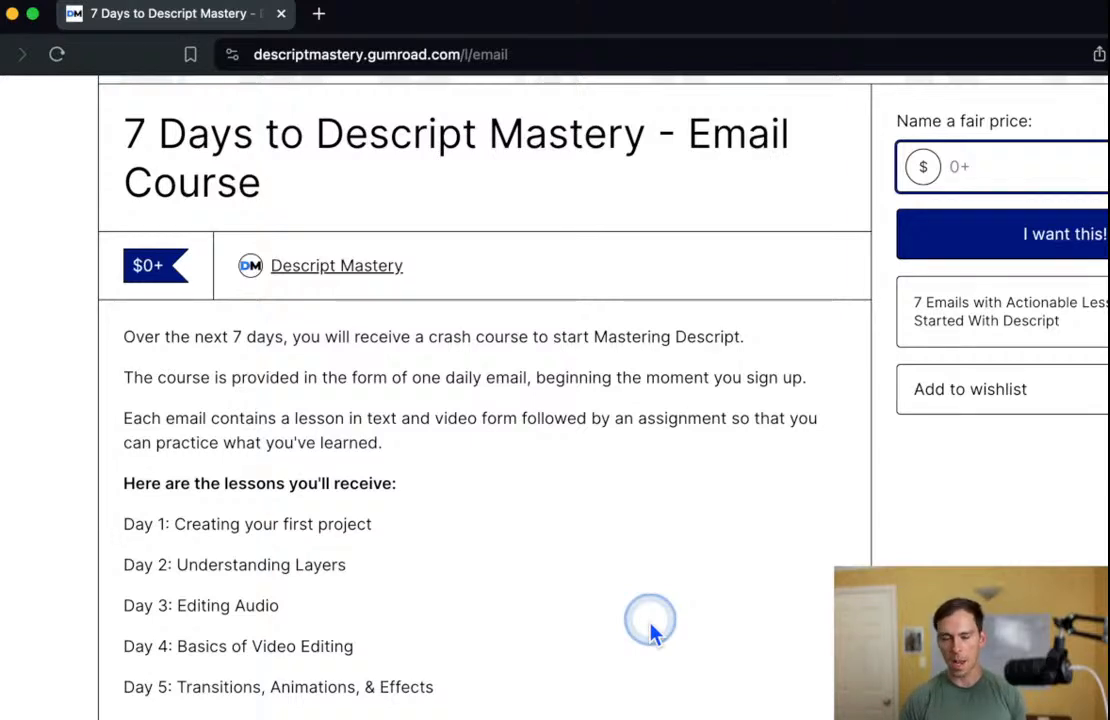
drag(148, 523, 490, 718)
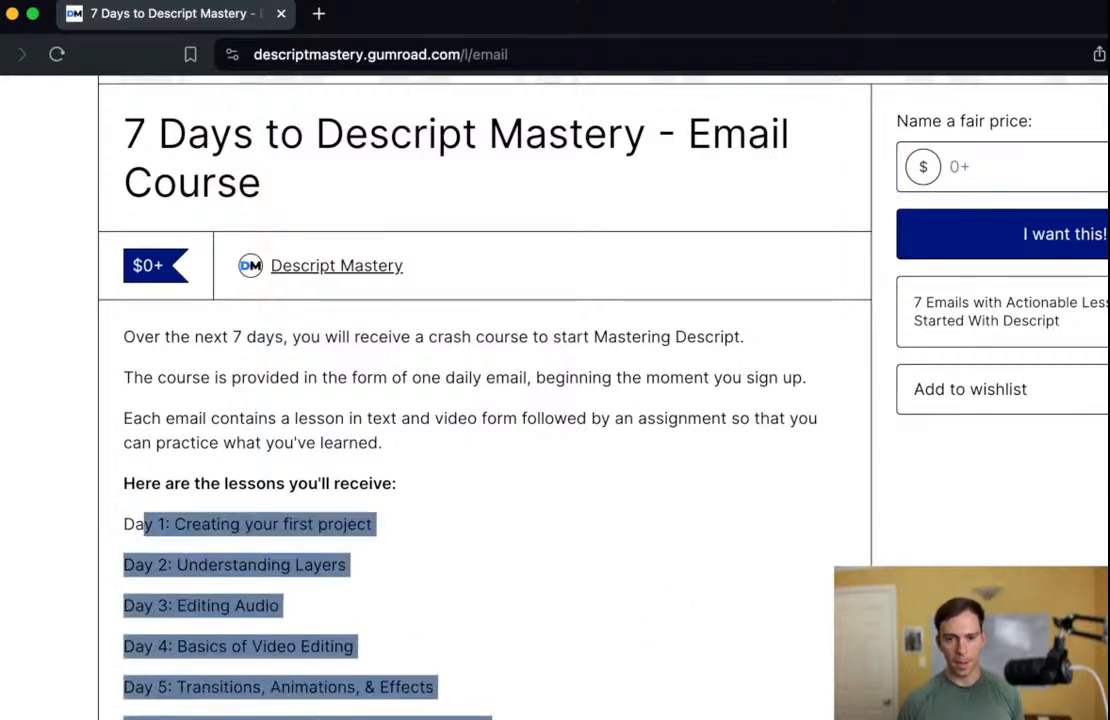
click(280, 688)
drag(136, 522, 369, 524)
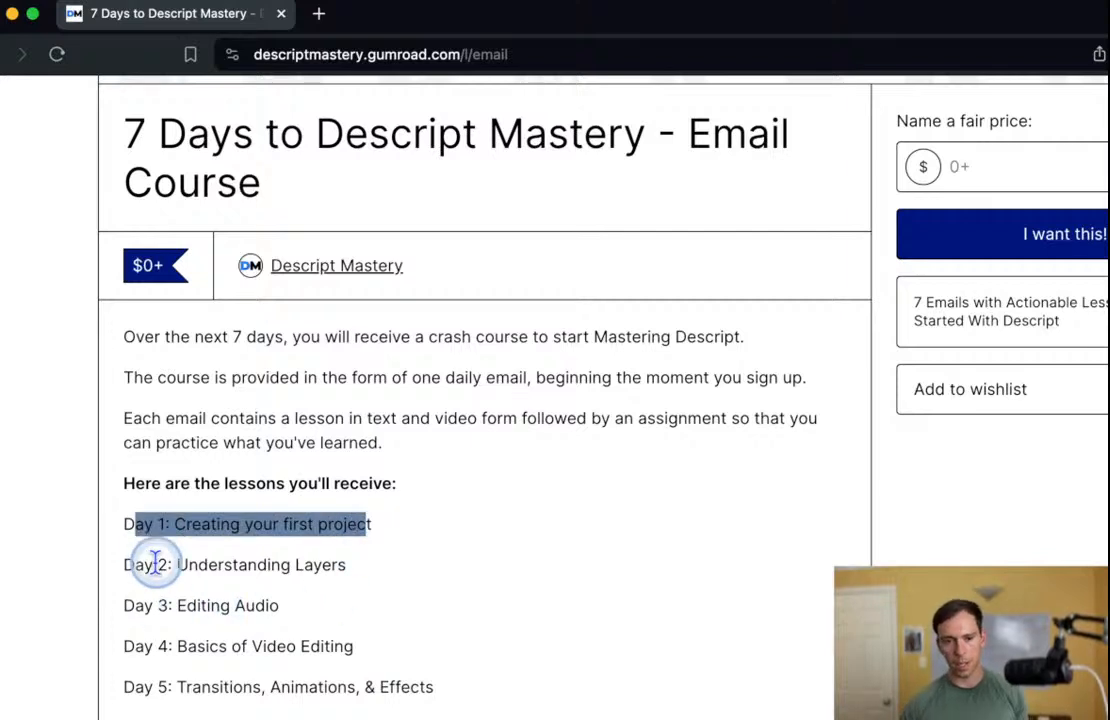
click(186, 716)
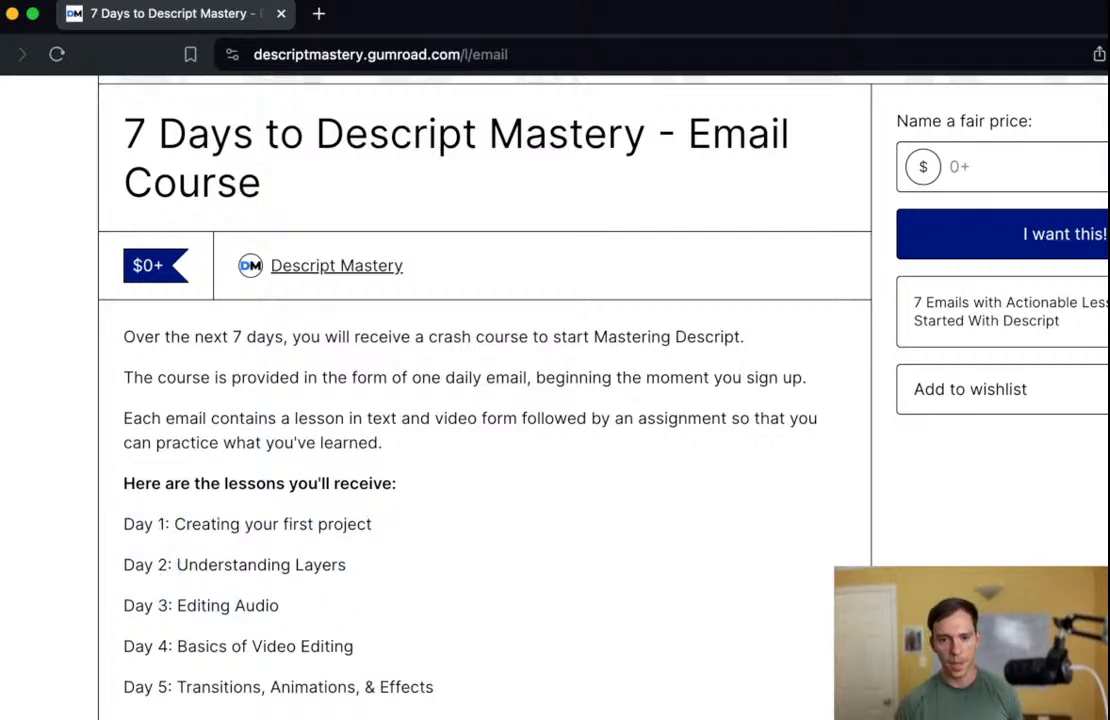
scroll(186, 716, down, 1)
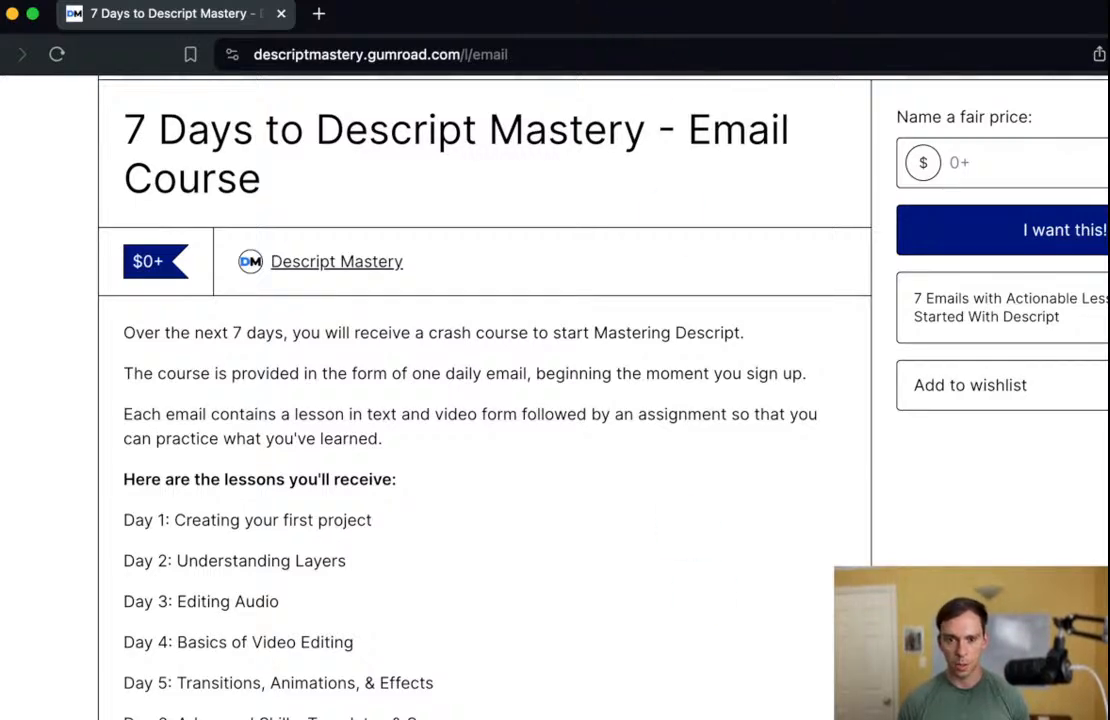
scroll(639, 496, up, 2)
scroll(627, 639, down, 3)
triple_click(630, 645)
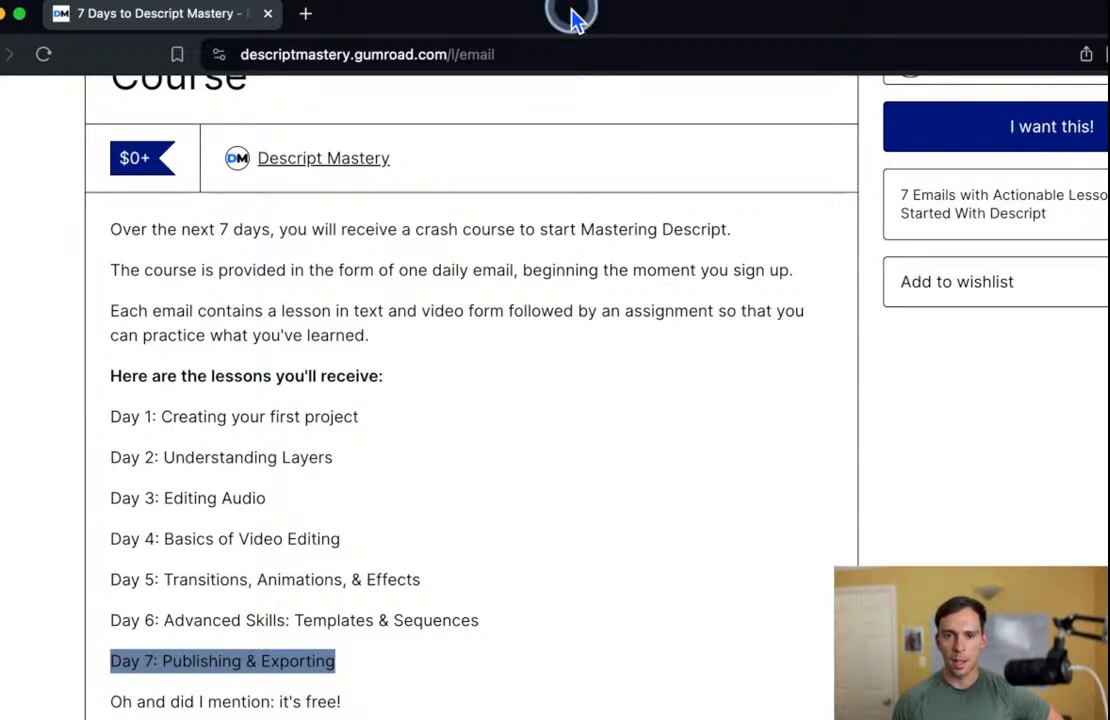
scroll(637, 577, up, 5)
scroll(640, 585, down, 5)
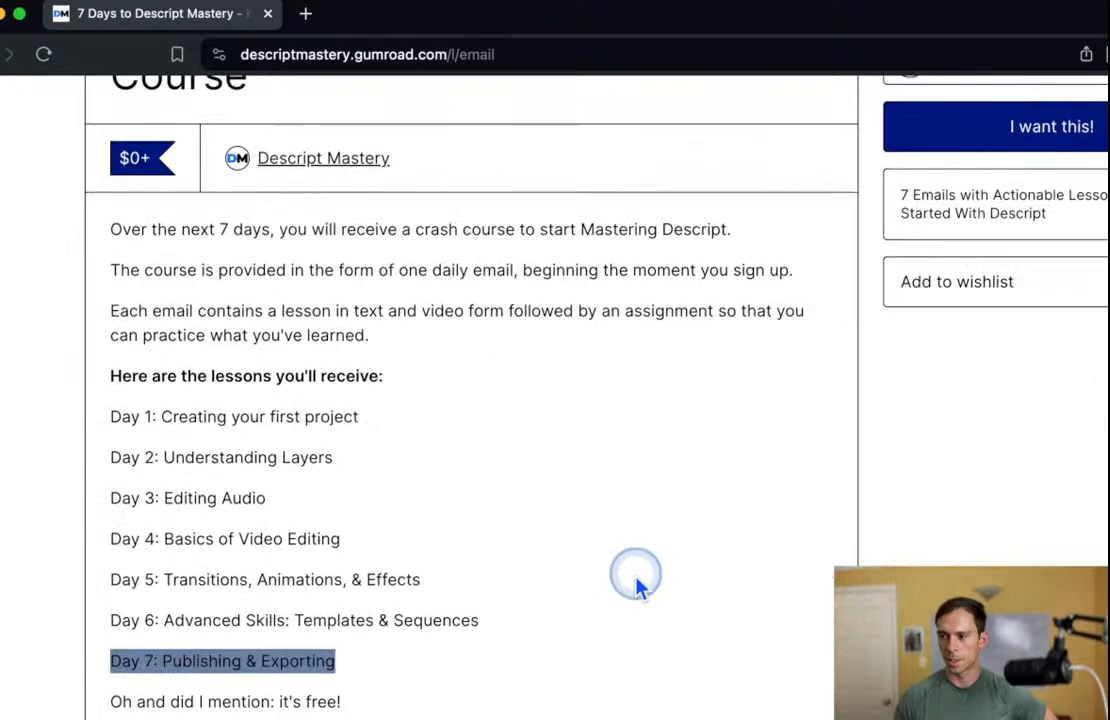